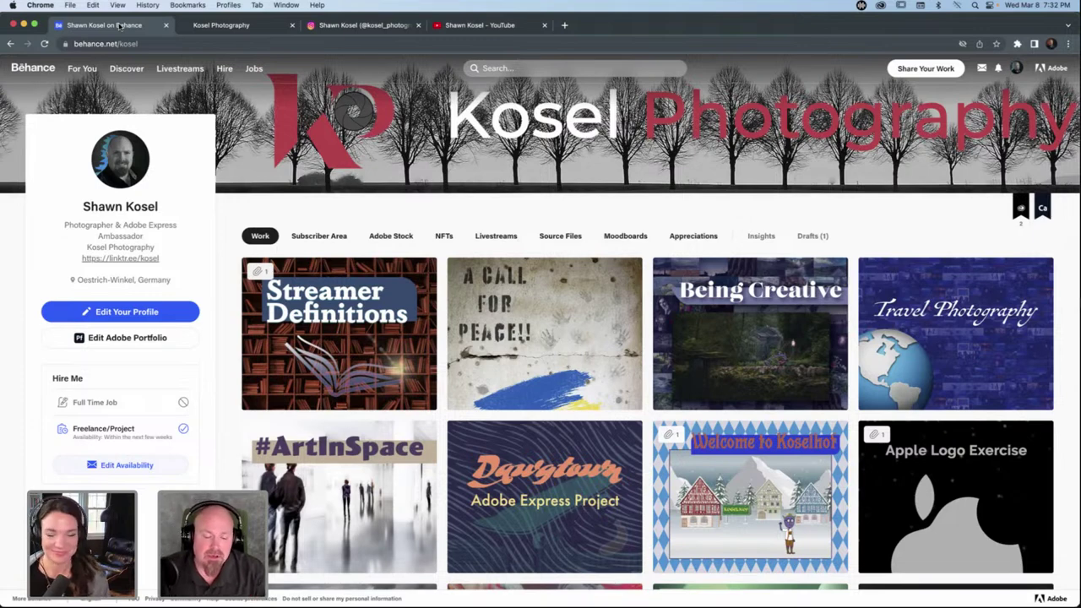
# Open the Travel Photography project and scroll into its photos.
pyautogui.scroll(-2, 524, 160)
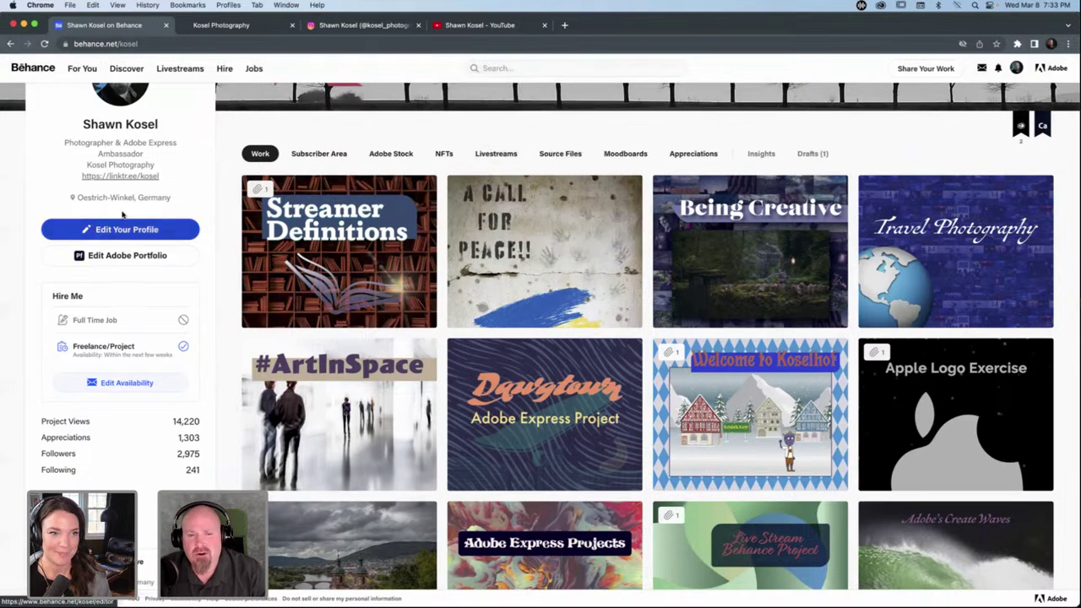
pyautogui.scroll(-4, 123, 215)
pyautogui.scroll(6, 122, 216)
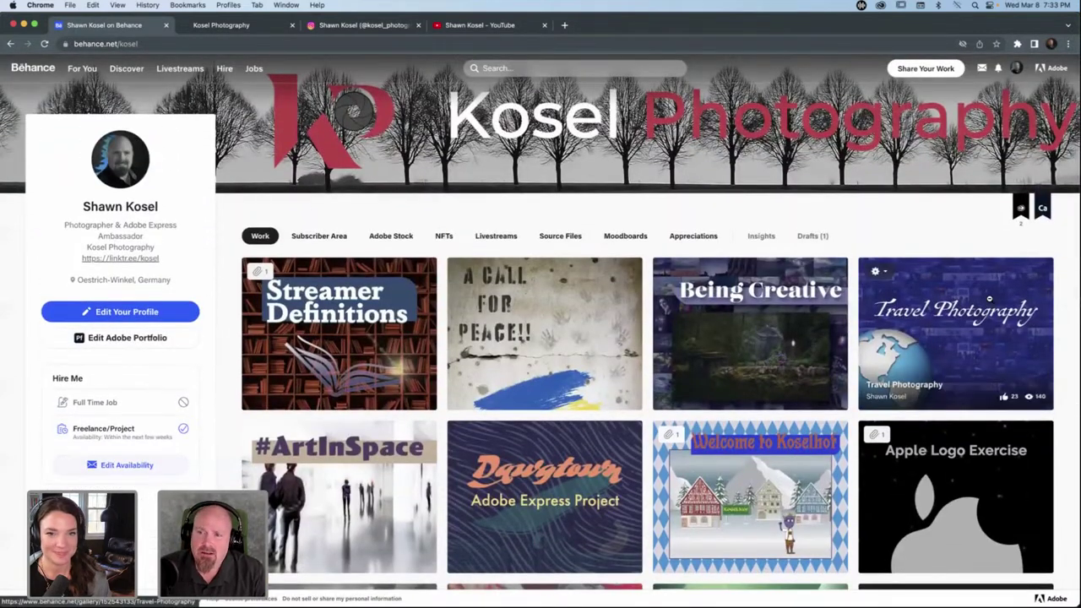
pyautogui.click(989, 298)
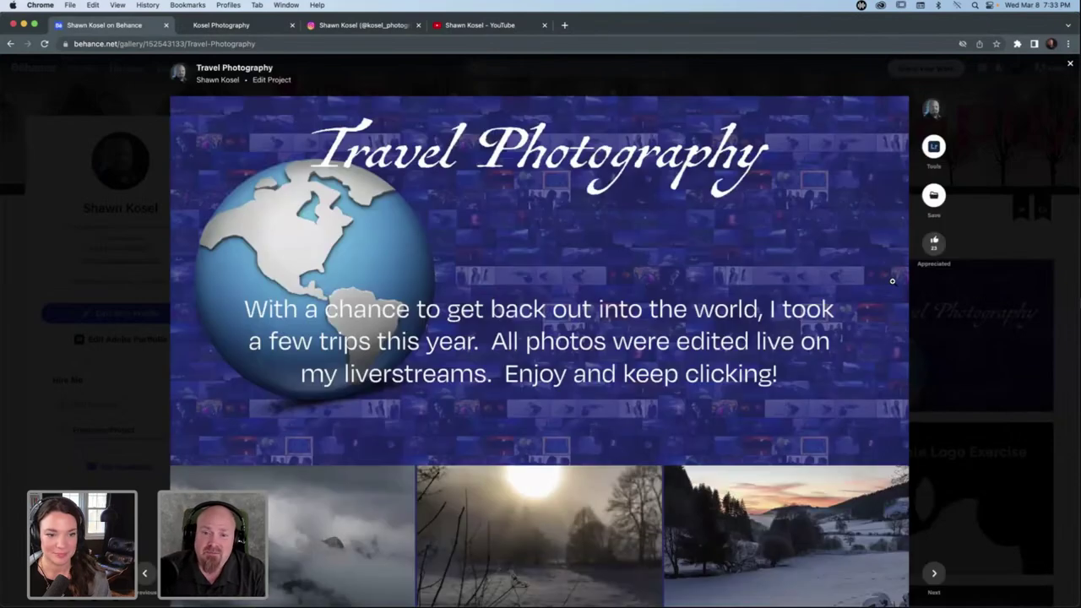
pyautogui.scroll(-5, 632, 274)
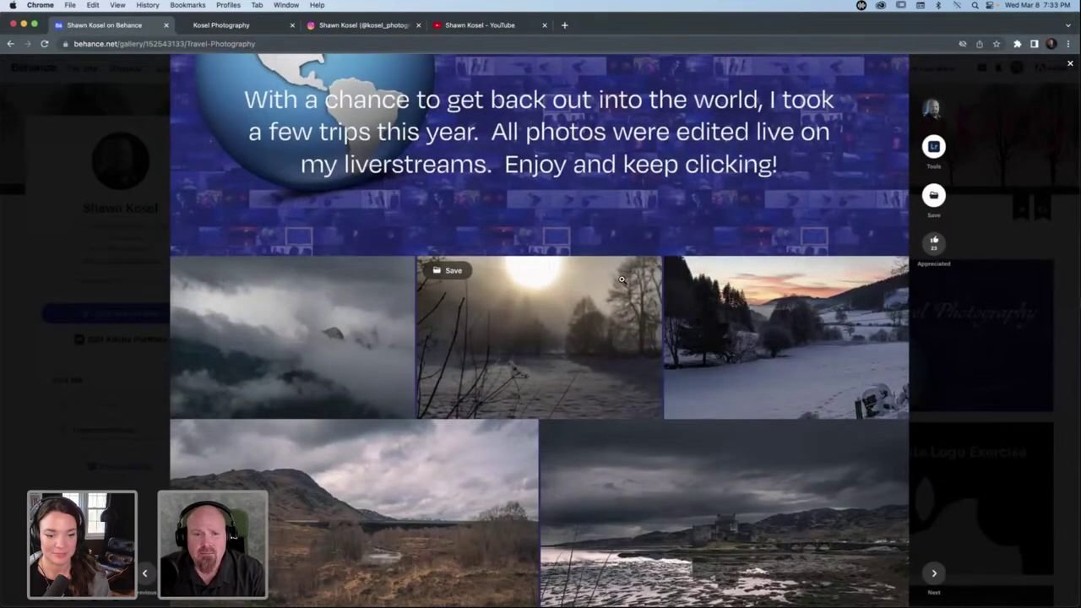
# Page through the travel photos full size, from the cloudy mountain to the mountain-and-sun shot.
pyautogui.click(352, 328)
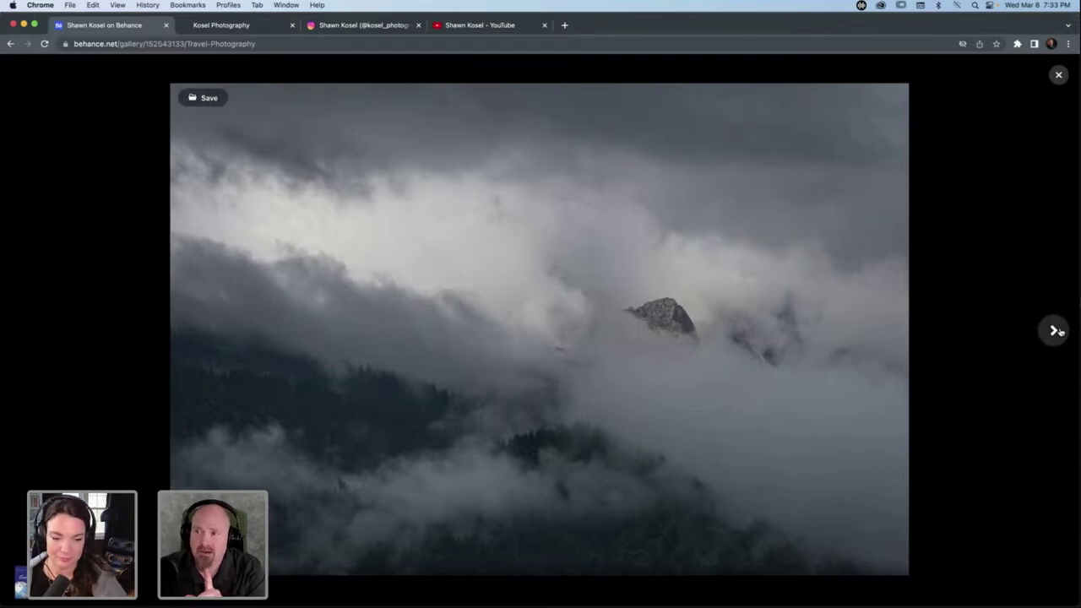
pyautogui.click(1055, 330)
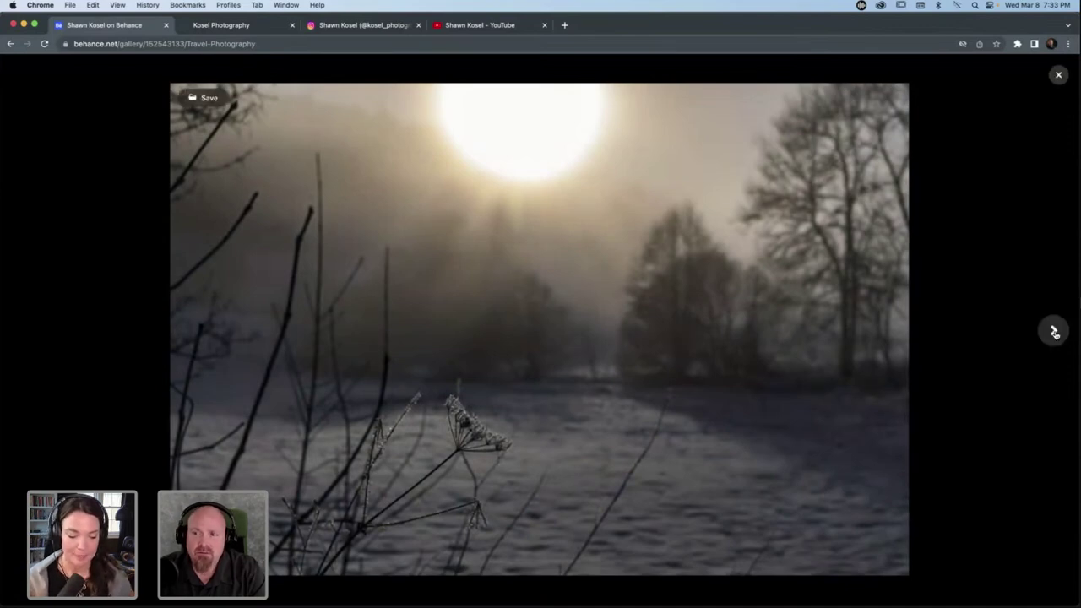
pyautogui.click(1055, 332)
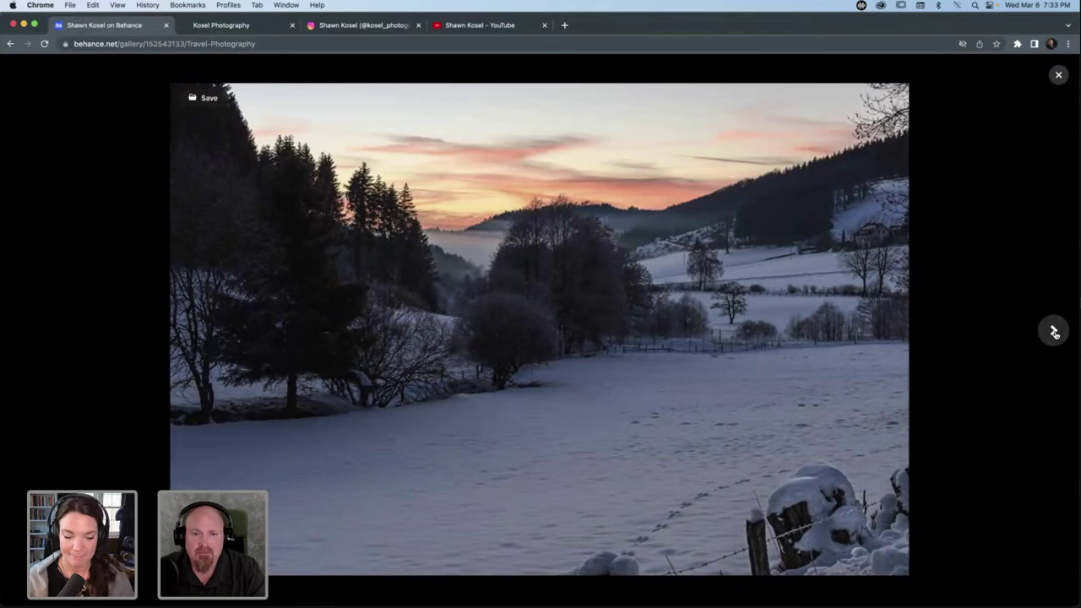
pyautogui.click(1054, 332)
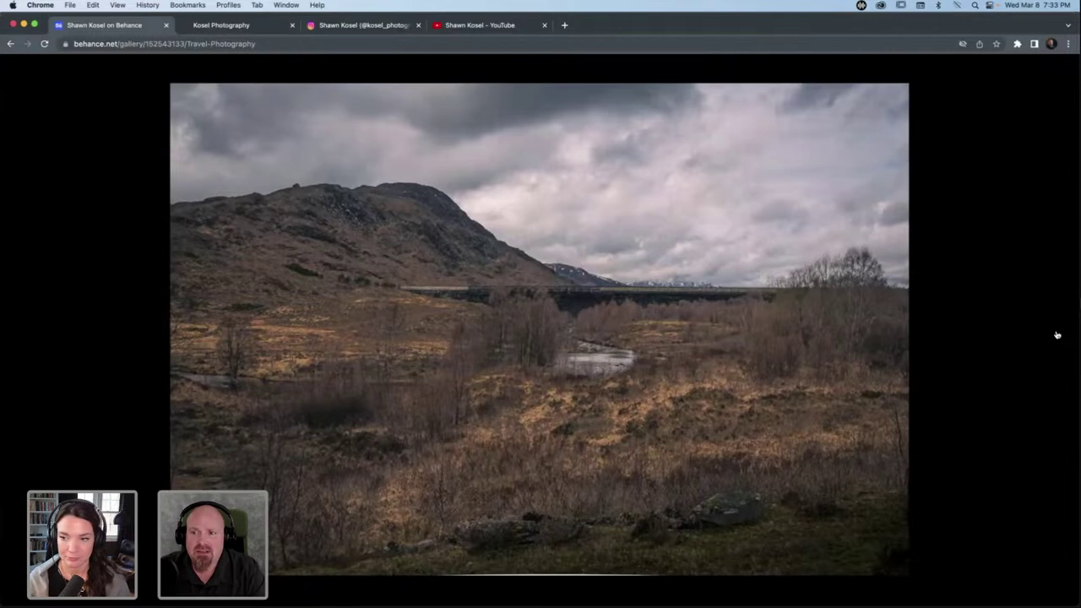
pyautogui.click(1053, 332)
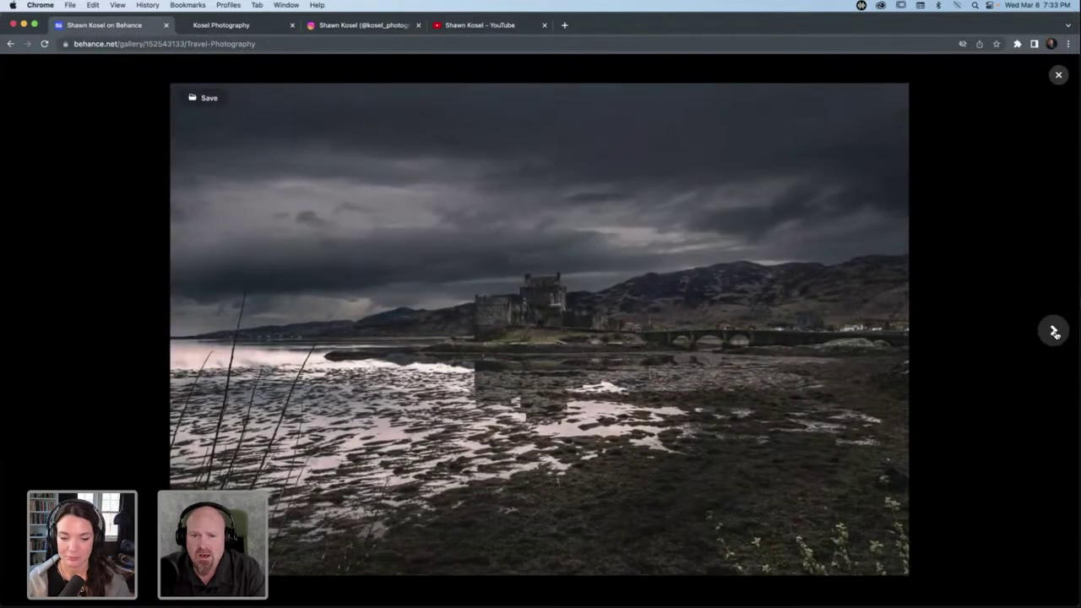
pyautogui.click(1054, 332)
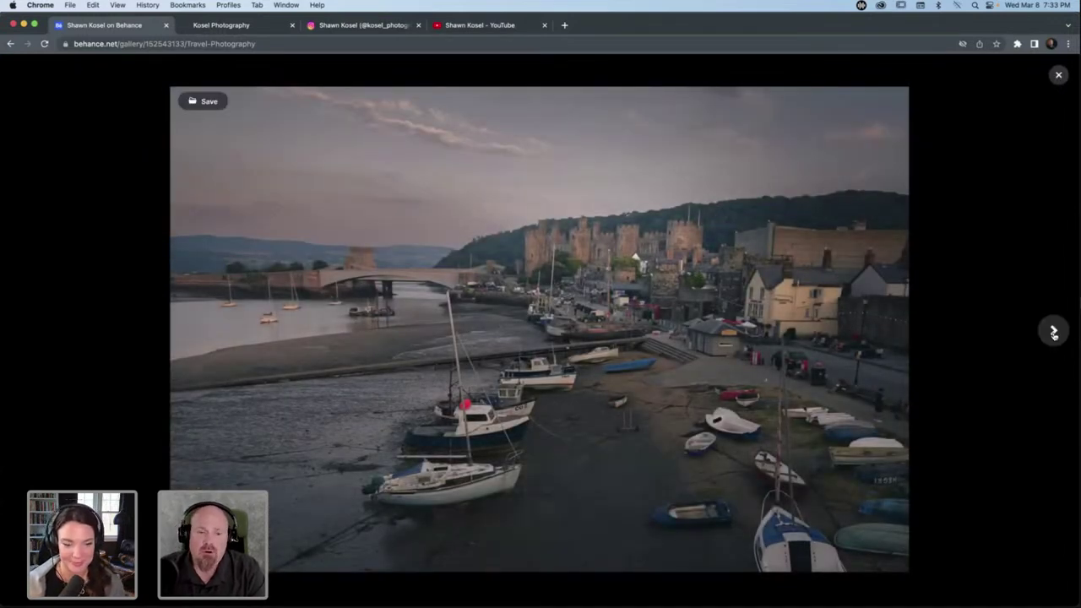
pyautogui.click(1054, 332)
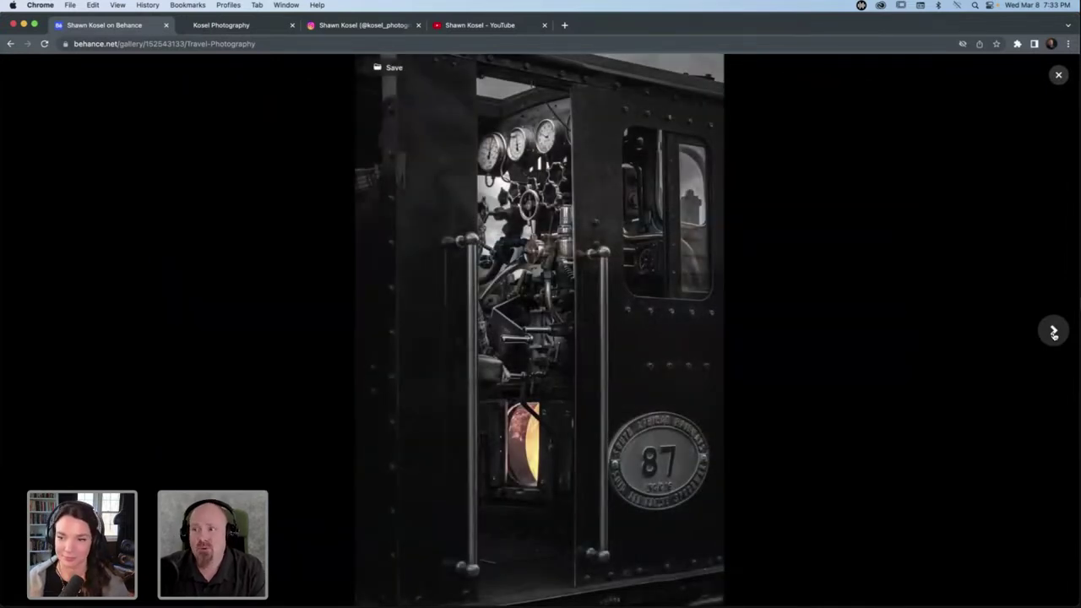
pyautogui.click(1054, 334)
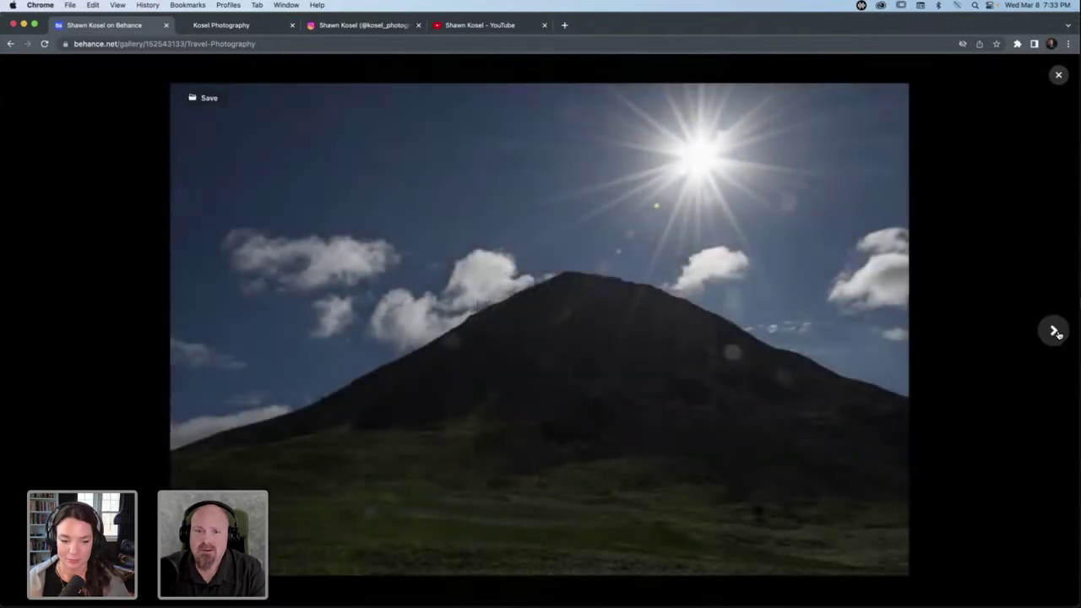
pyautogui.press('Escape')
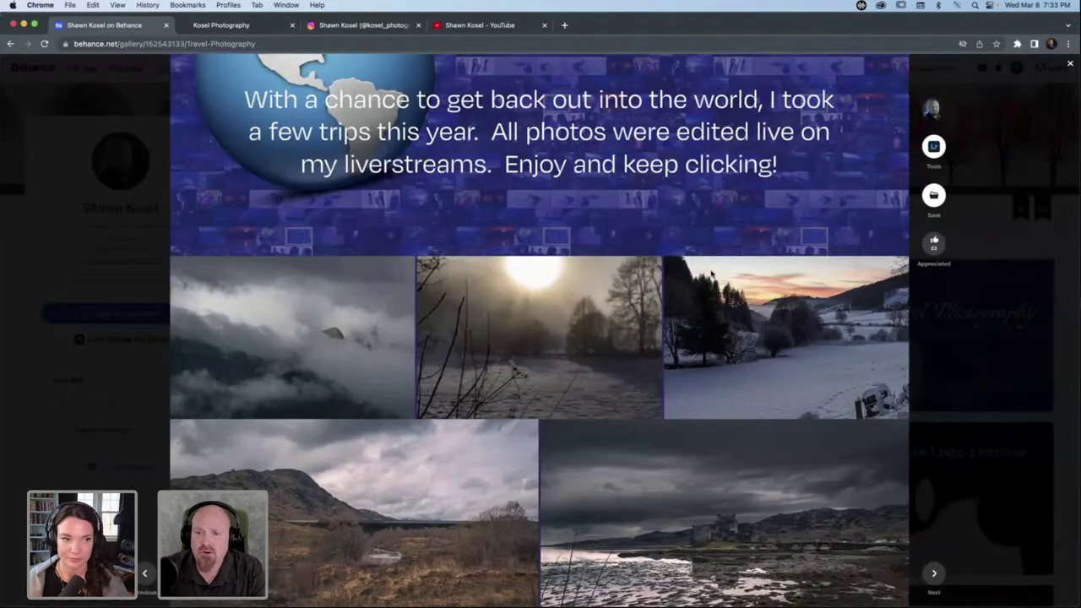
# Scroll to the end of the project and close it to return to the profile.
pyautogui.scroll(-4, 654, 296)
pyautogui.scroll(-5, 654, 296)
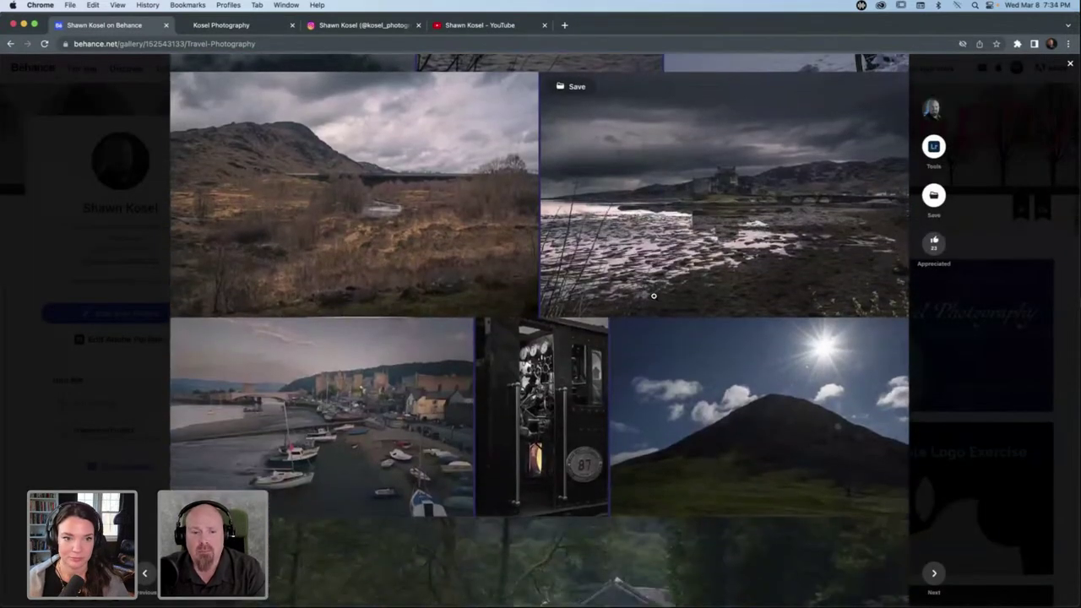
pyautogui.scroll(-5, 487, 346)
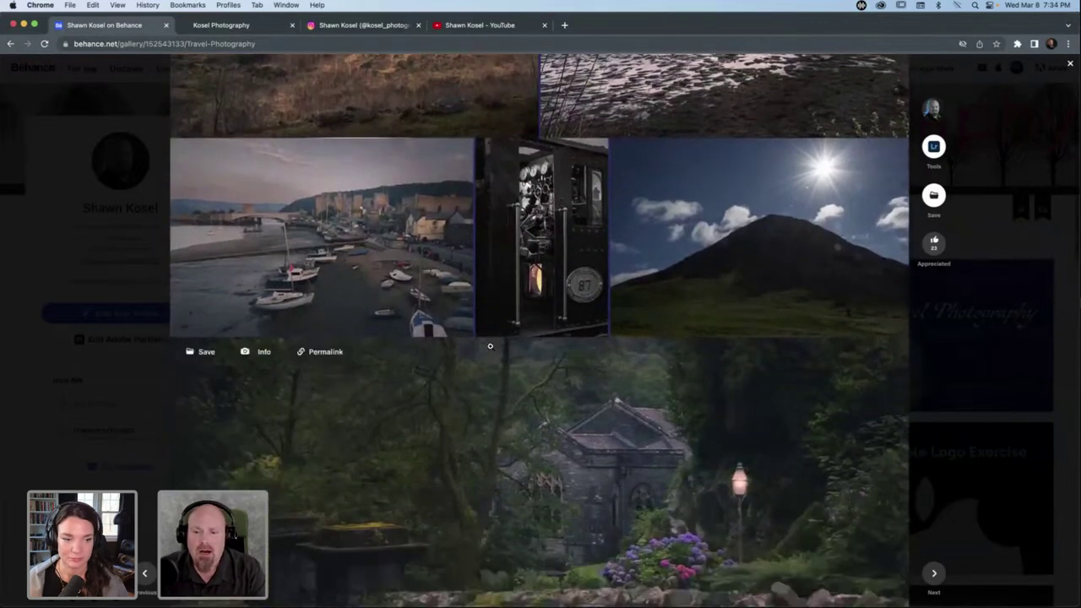
pyautogui.click(37, 265)
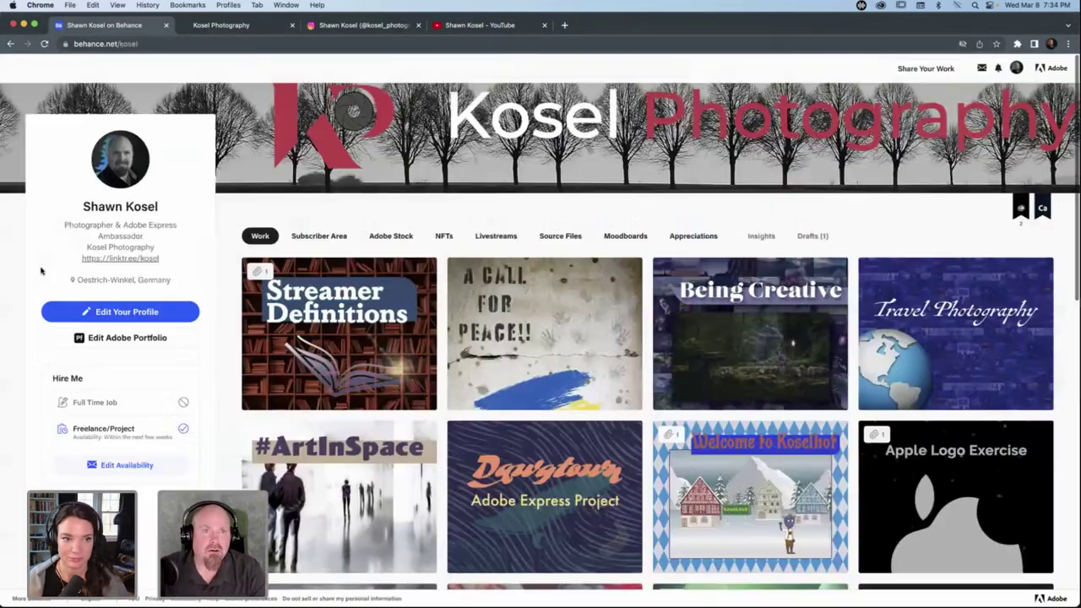
# Switch to the Kosel Photography portfolio and open its ANIMALS gallery.
pyautogui.click(229, 27)
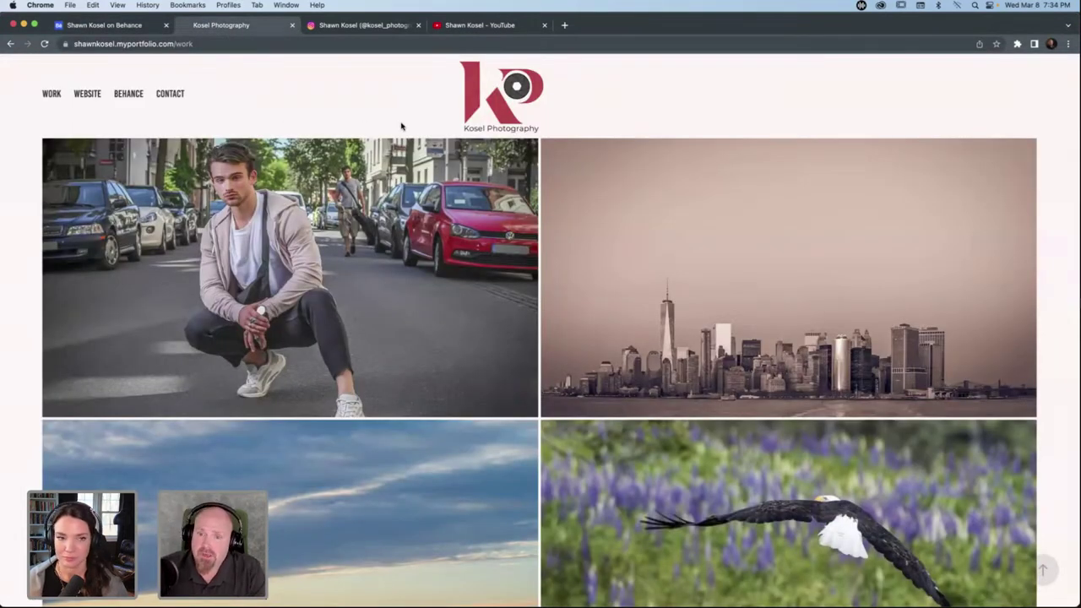
pyautogui.scroll(-3, 401, 127)
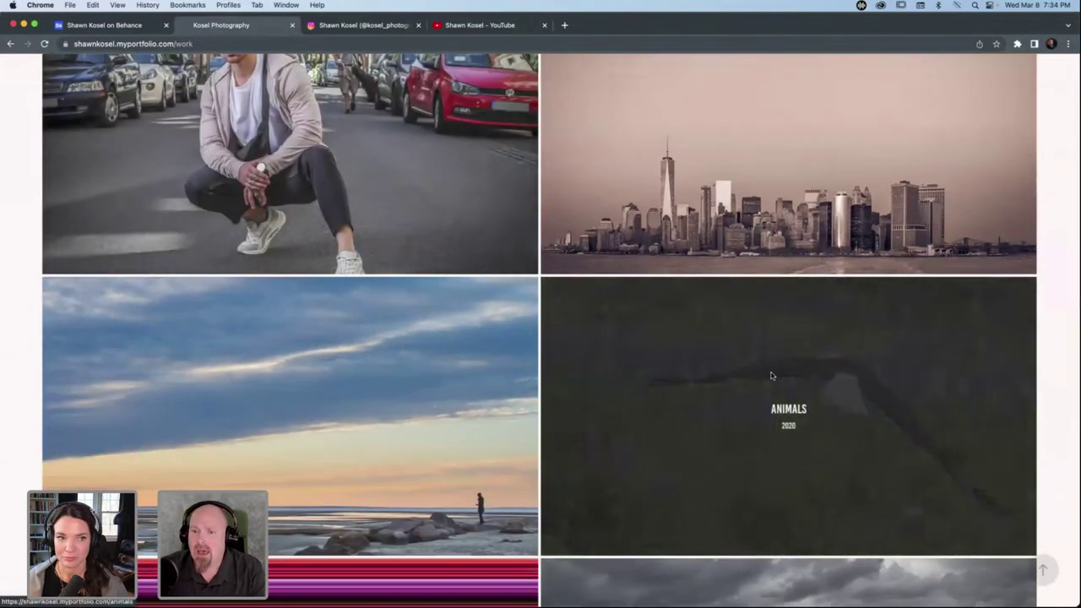
pyautogui.click(771, 375)
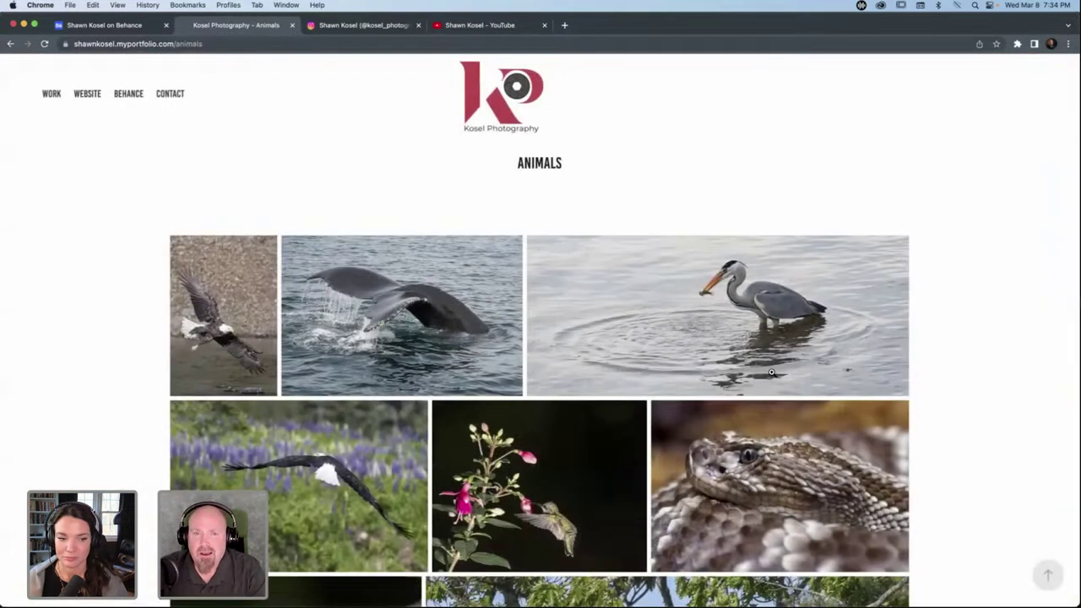
pyautogui.scroll(-4, 771, 372)
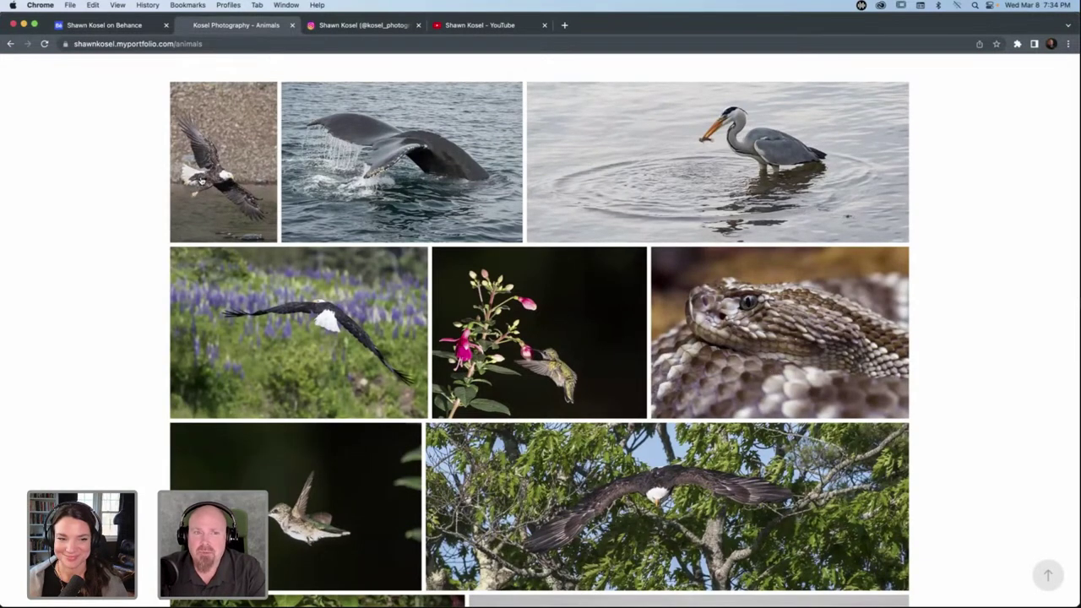
# Enlarge and close the bald eagle, hummingbird and rattlesnake photos in turn.
pyautogui.click(201, 179)
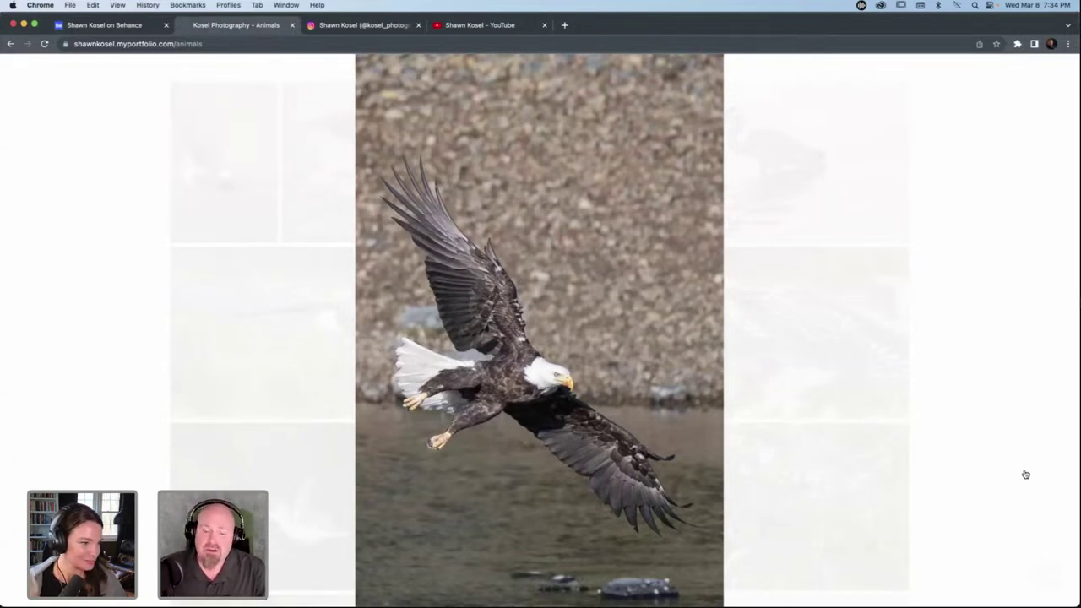
pyautogui.click(1059, 75)
pyautogui.scroll(-2, 469, 347)
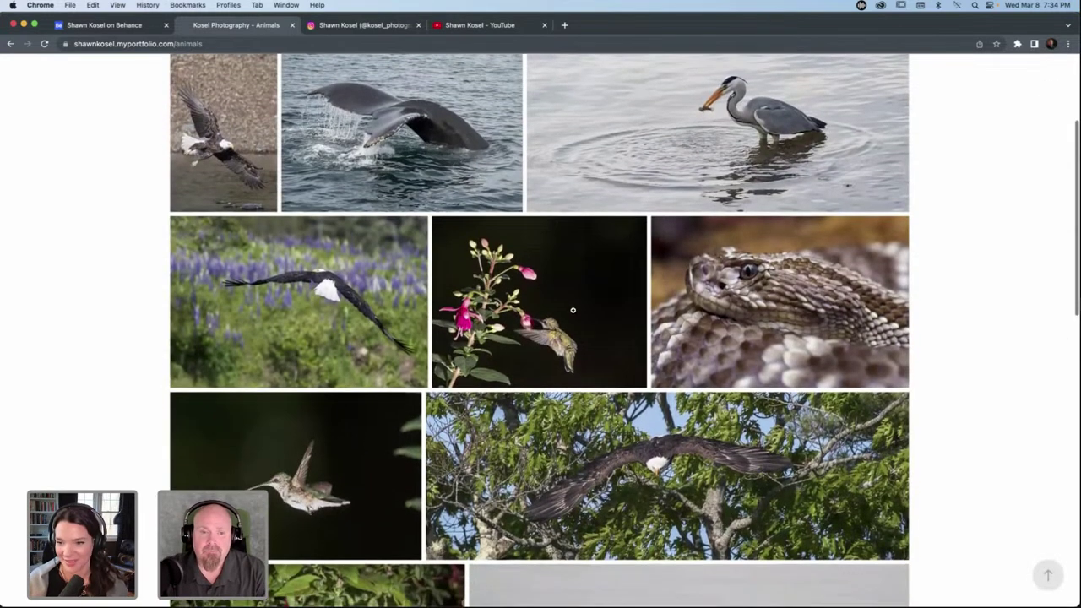
pyautogui.click(572, 312)
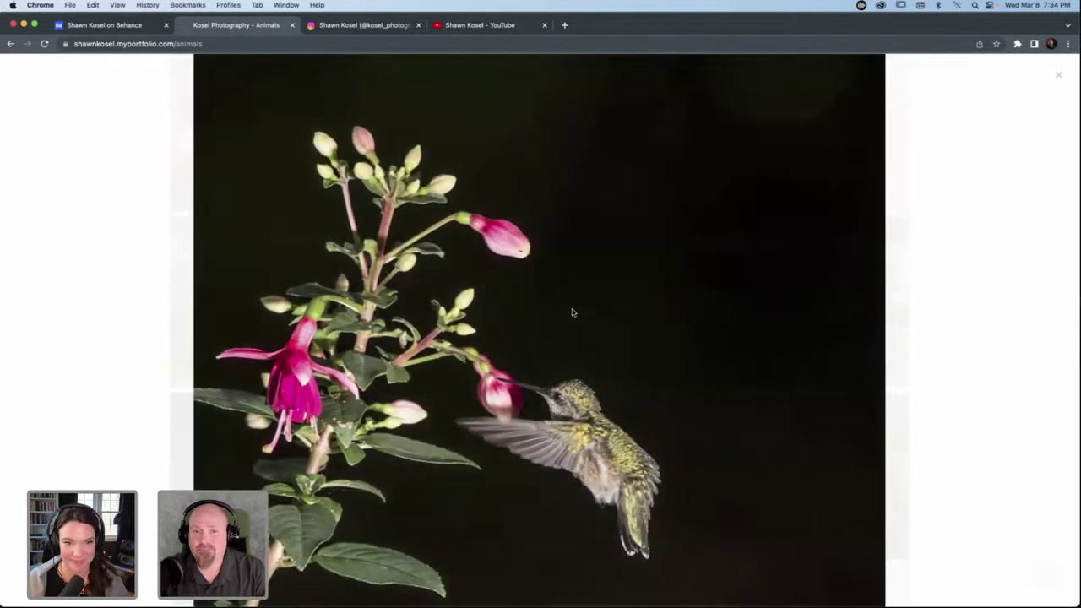
pyautogui.click(1060, 76)
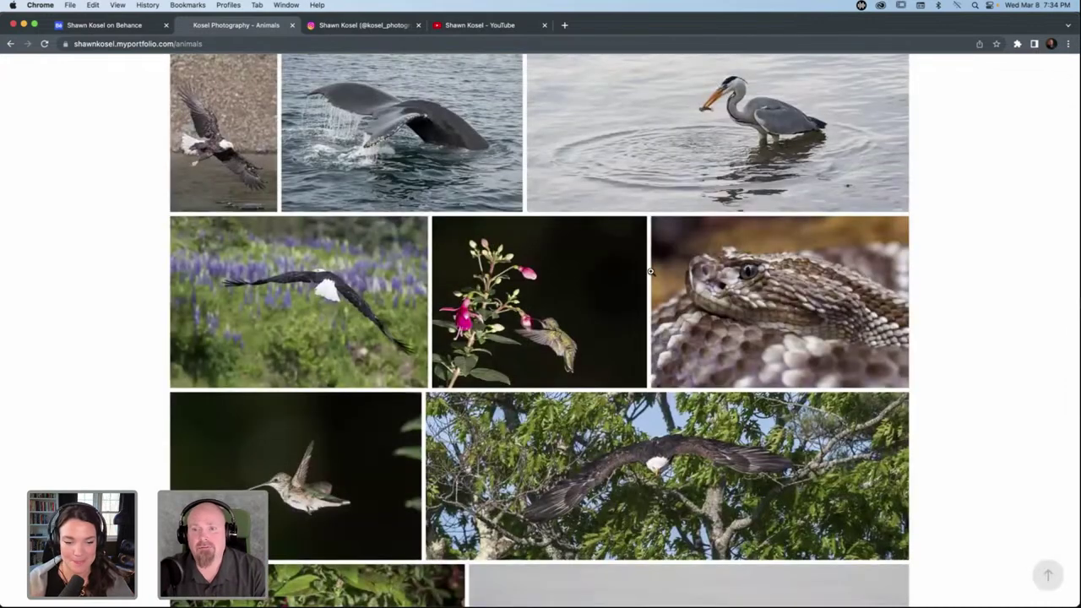
pyautogui.click(803, 267)
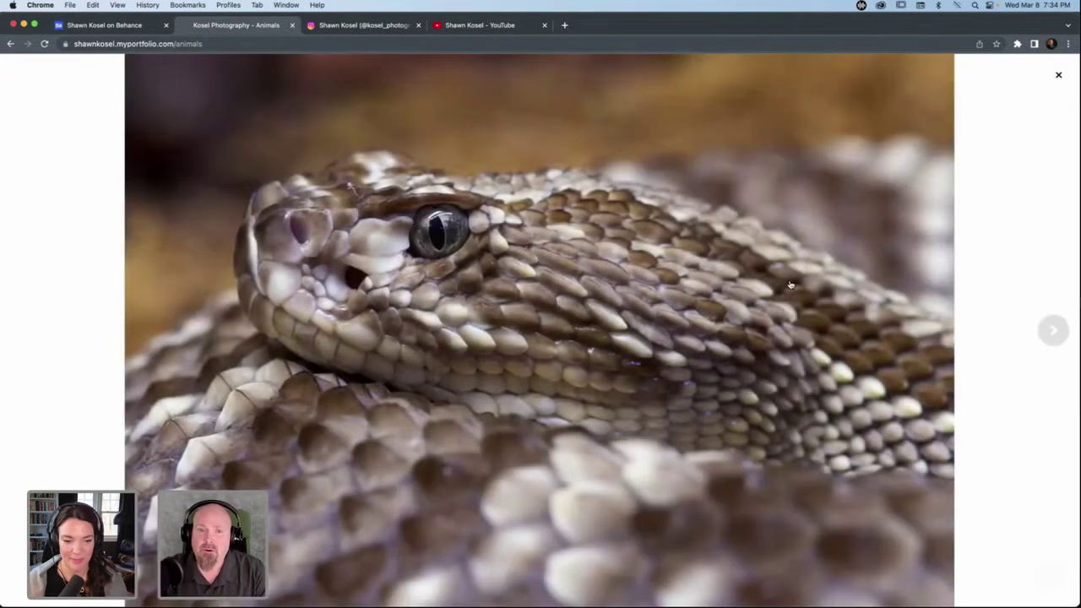
pyautogui.click(1058, 77)
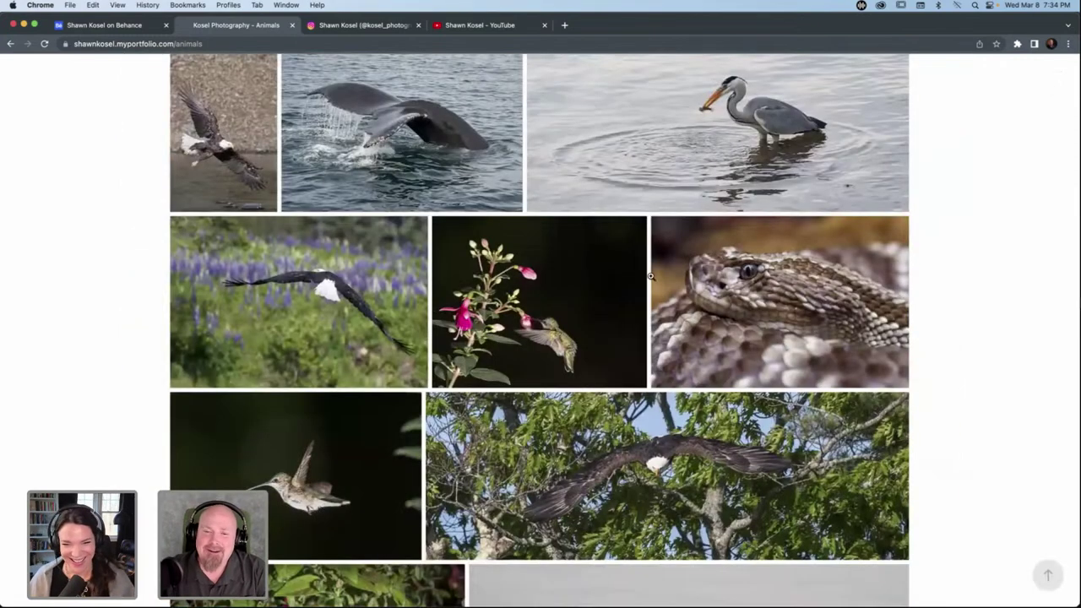
# Scroll back over the full Animals photo grid, then go to the Instagram profile.
pyautogui.scroll(-3, 650, 275)
pyautogui.scroll(5, 650, 275)
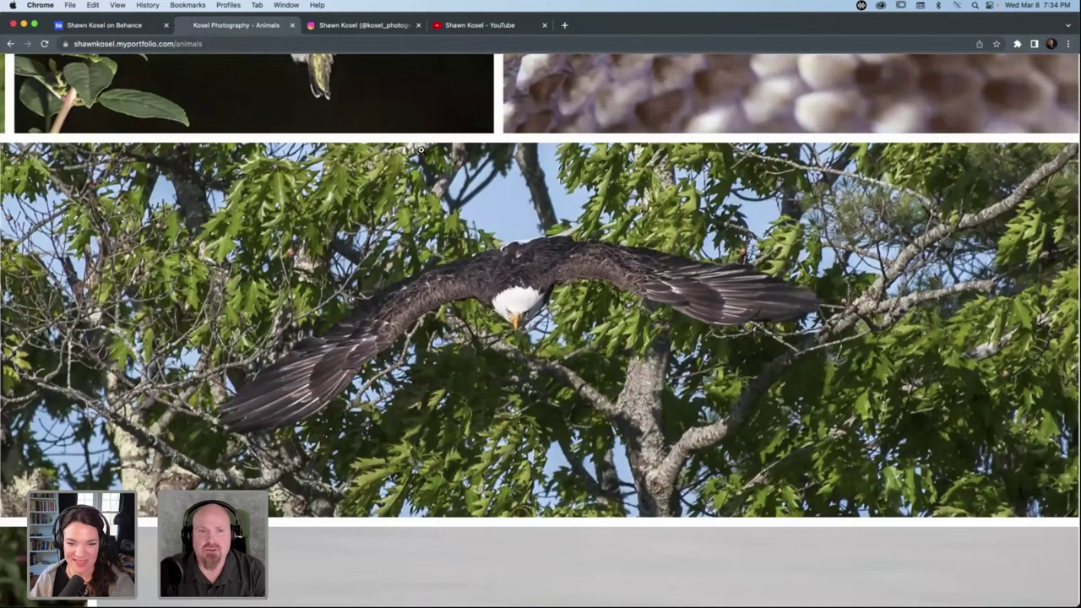
pyautogui.scroll(-5, 420, 150)
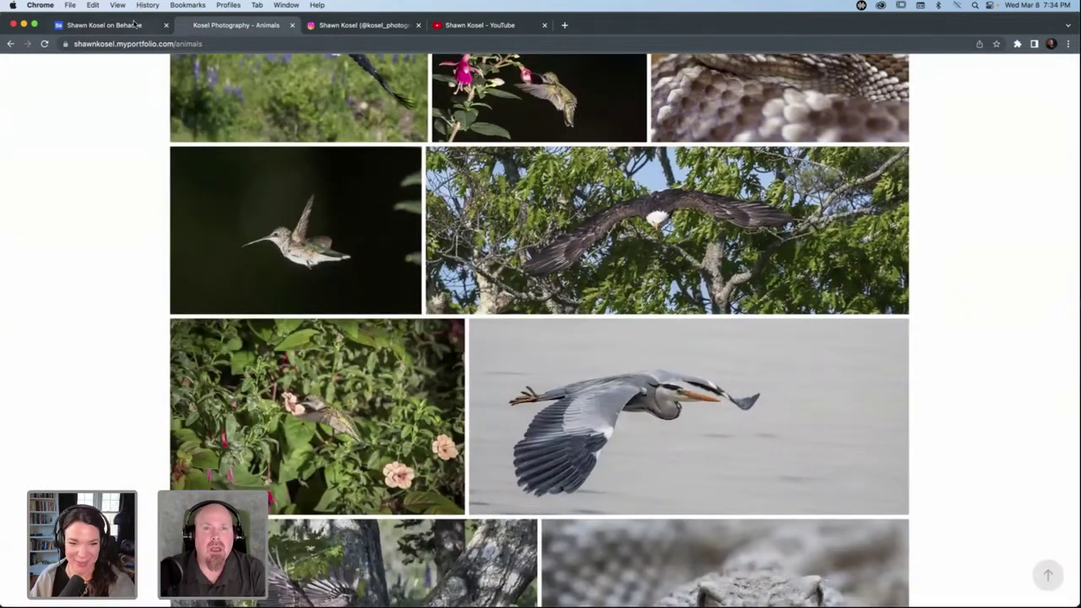
pyautogui.click(346, 27)
# View the Women's Day post's Girl Power and Celebrate Every Woman slides, then close it.
pyautogui.click(377, 335)
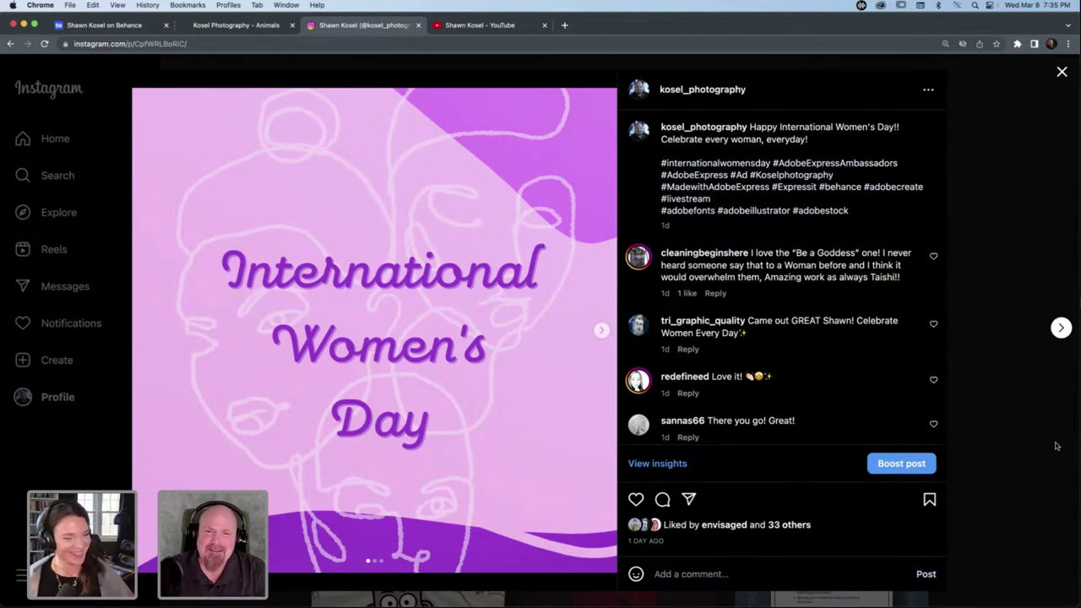
pyautogui.click(601, 331)
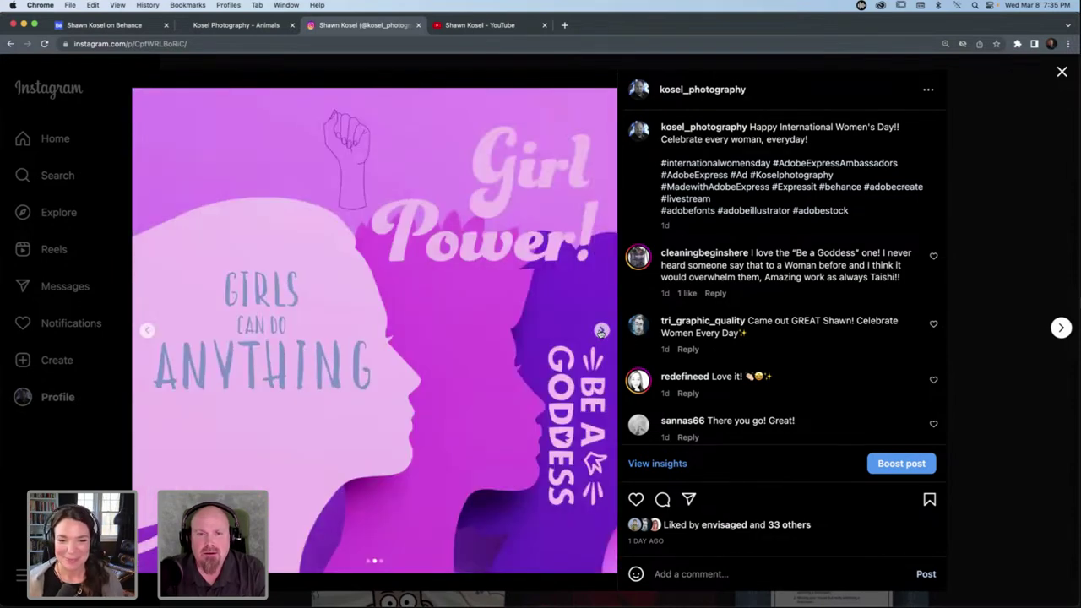
pyautogui.click(601, 331)
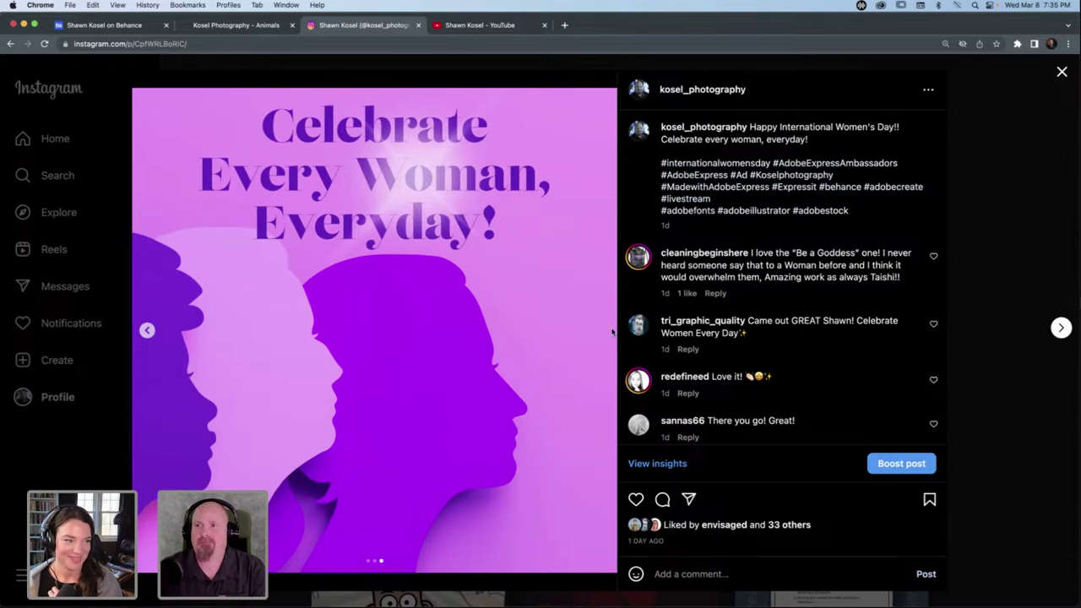
pyautogui.click(1061, 73)
pyautogui.scroll(-2, 999, 127)
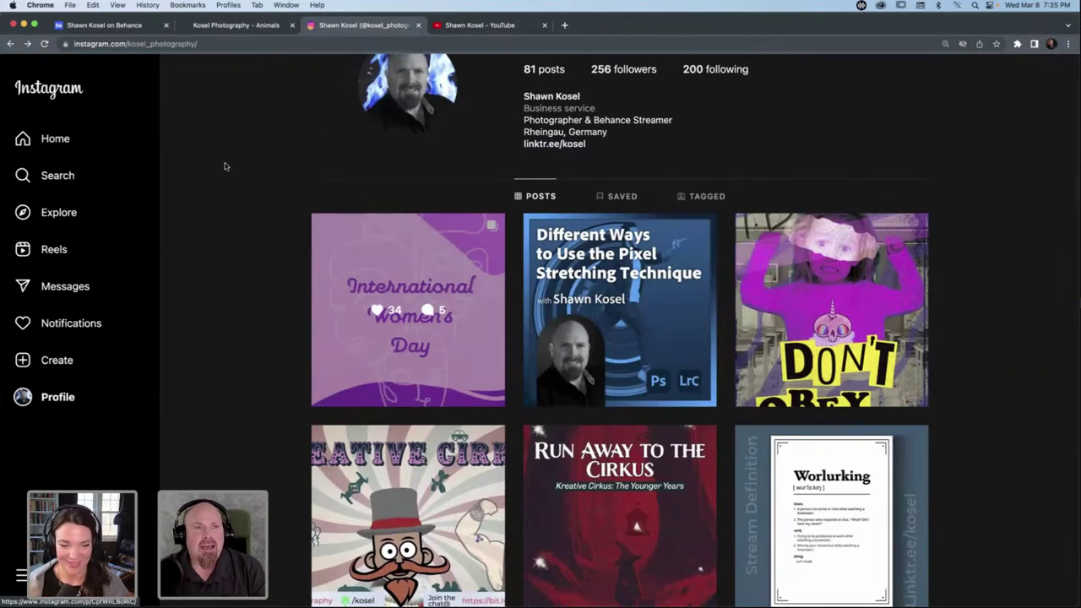
pyautogui.scroll(2, 228, 166)
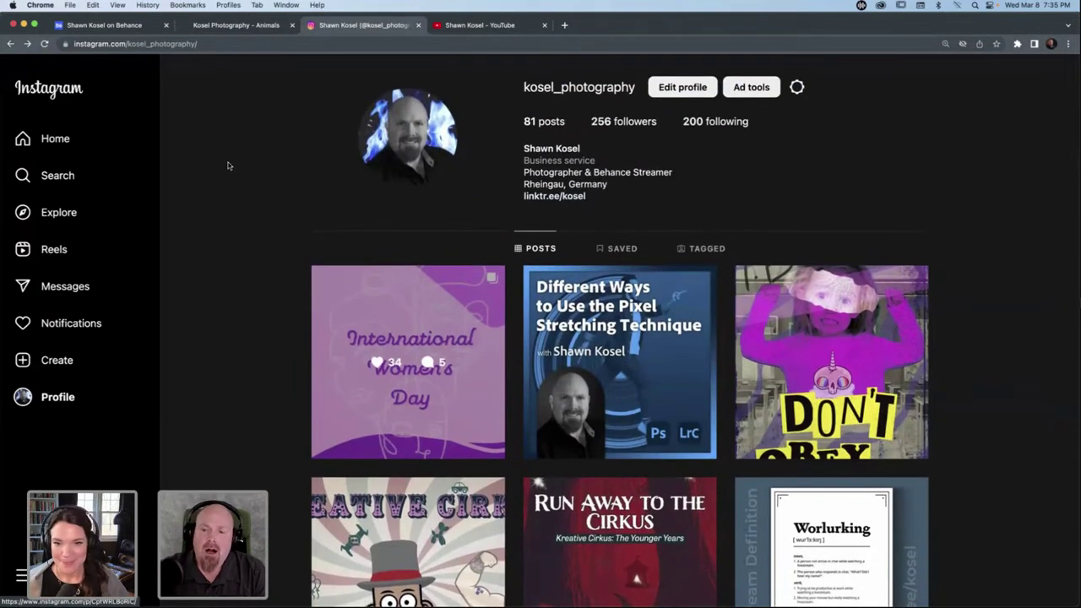
# Browse the YouTube channel's LIVE streams, then return to the Instagram profile.
pyautogui.click(507, 26)
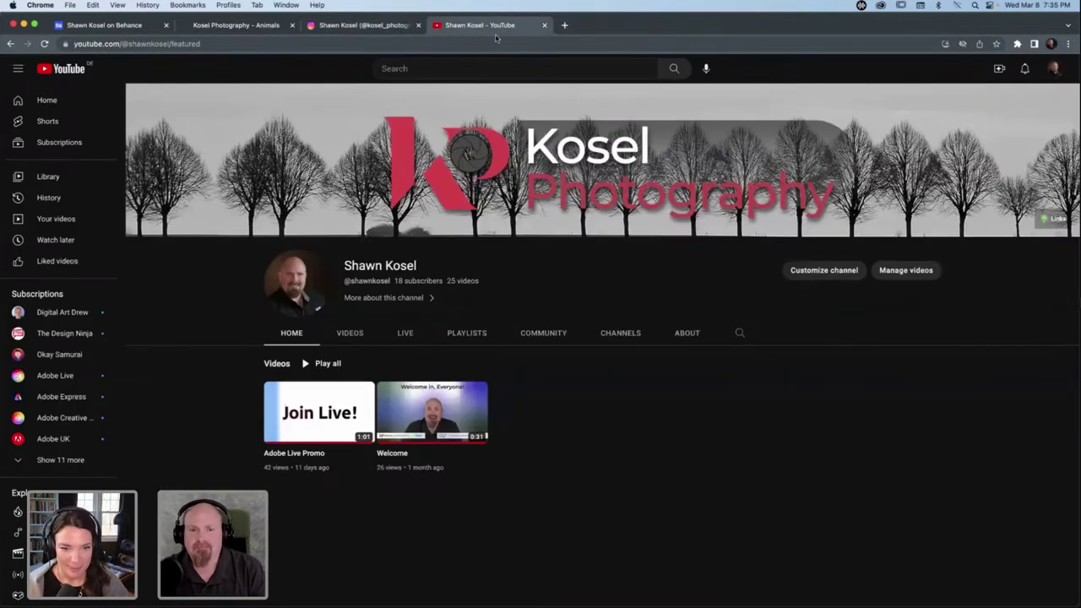
pyautogui.click(406, 335)
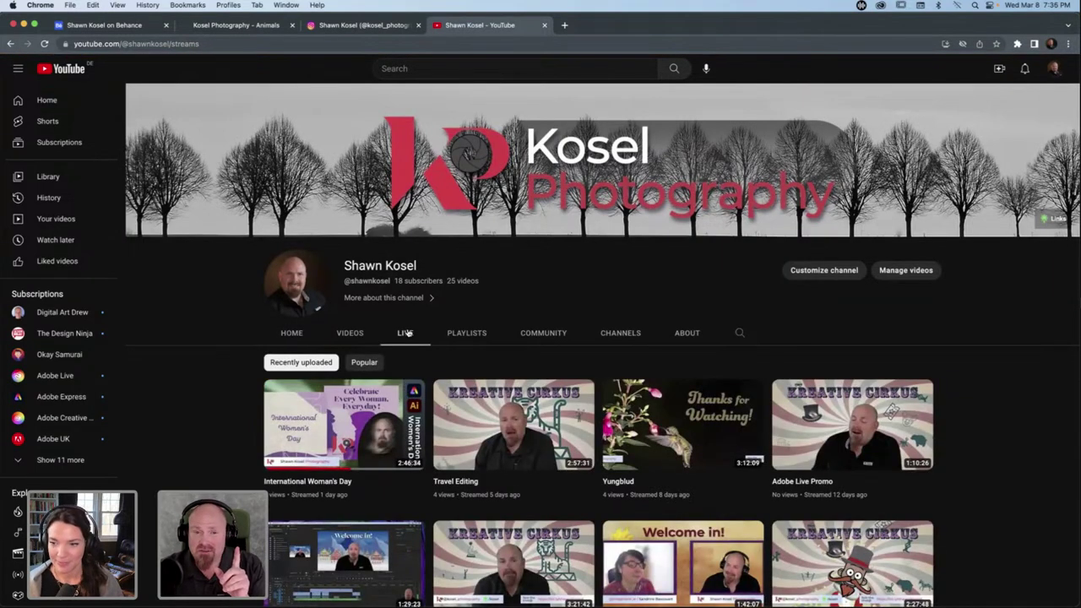
pyautogui.scroll(-3, 407, 334)
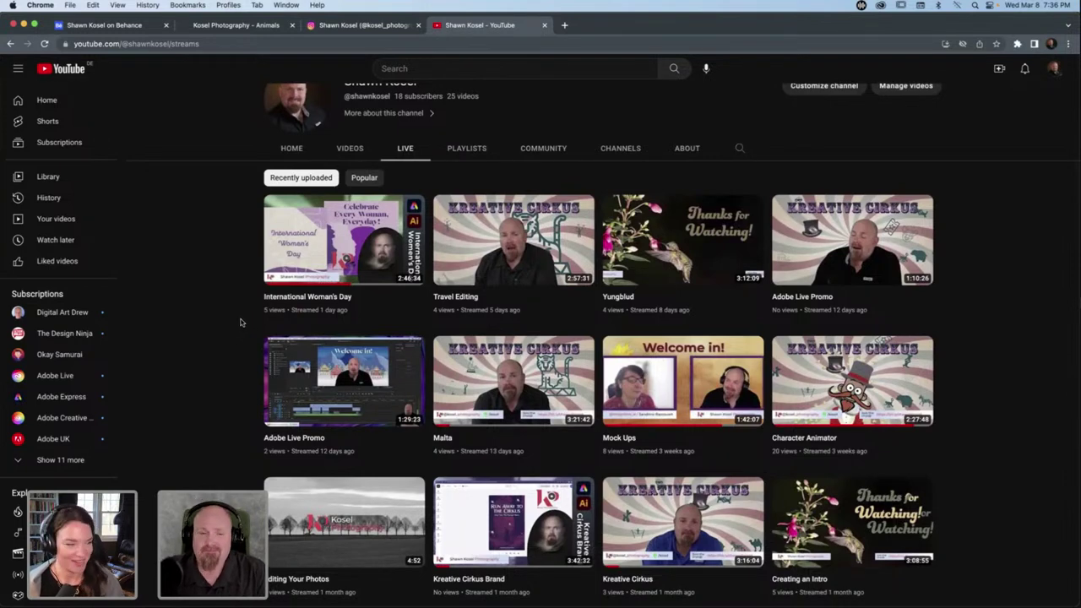
pyautogui.scroll(5, 240, 322)
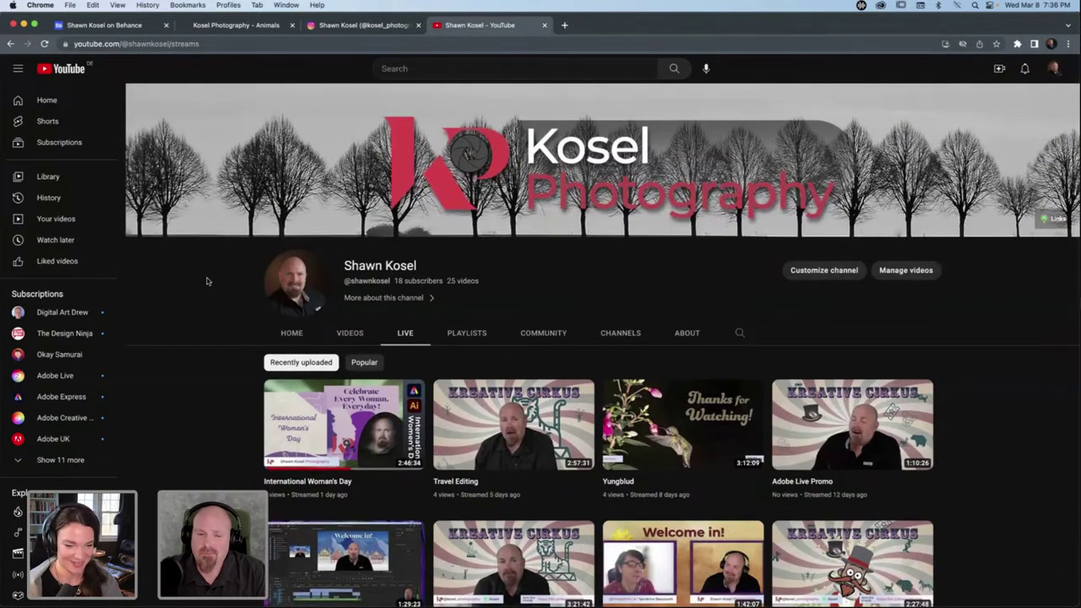
pyautogui.click(351, 27)
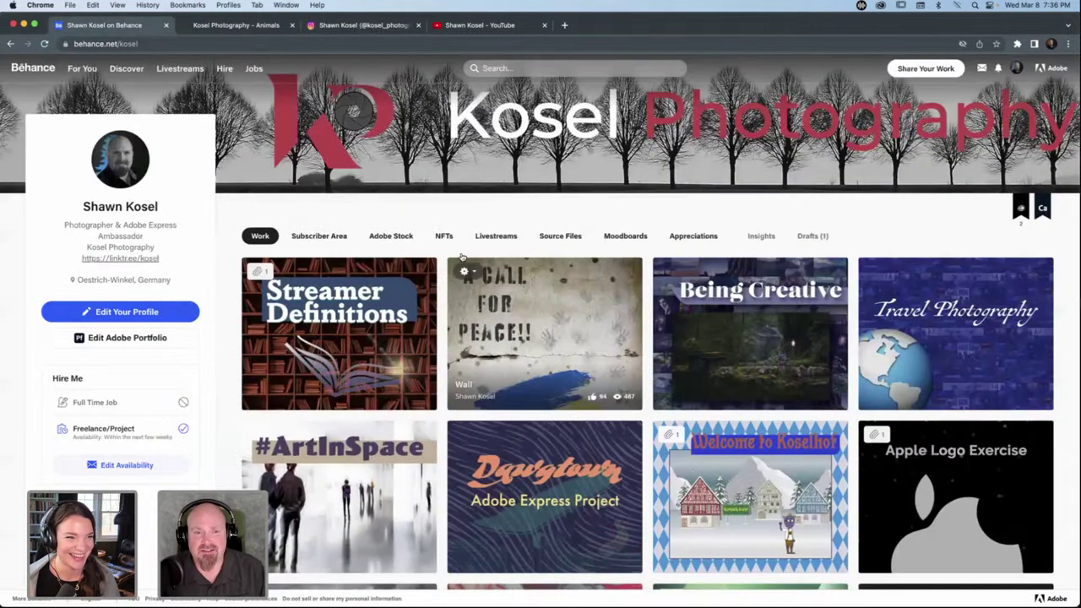
# On the Behance profile, open The View project and enlarge its plane-window space image.
pyautogui.click(98, 25)
pyautogui.scroll(-10, 569, 284)
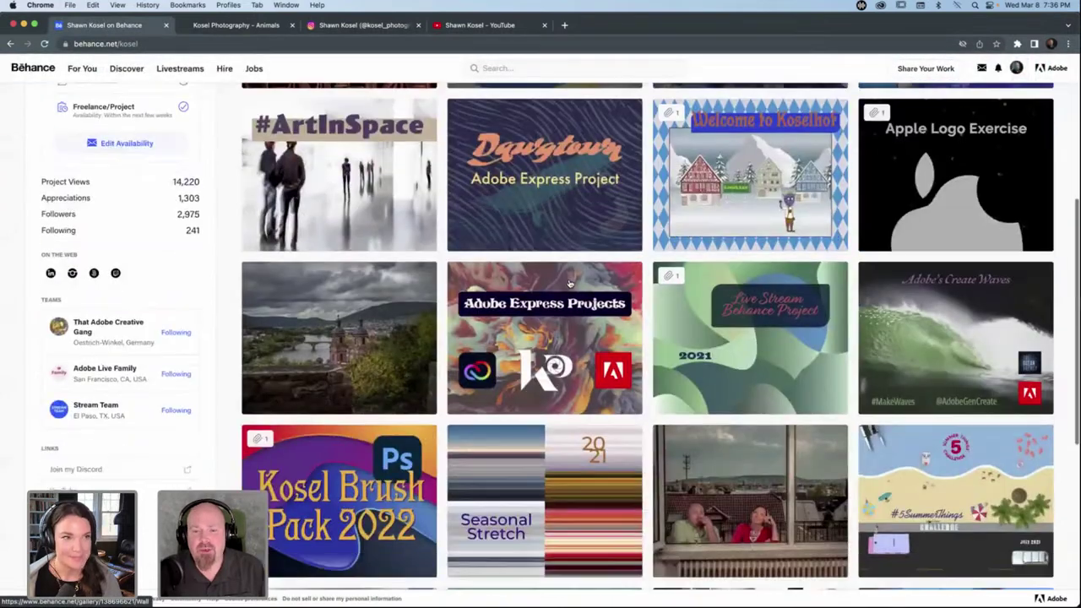
pyautogui.scroll(-2, 570, 284)
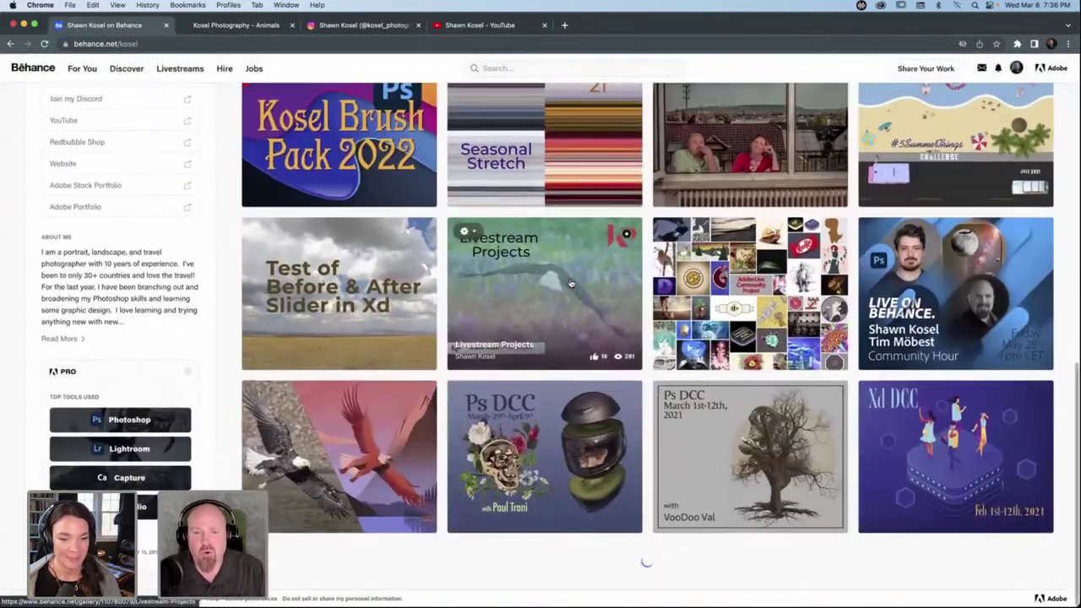
pyautogui.scroll(-8, 570, 283)
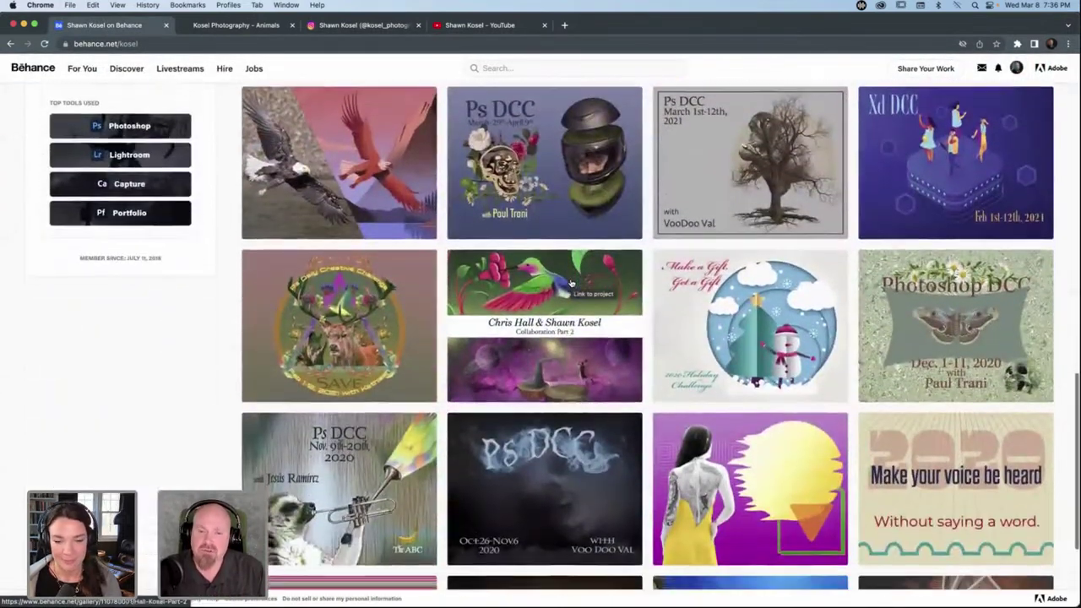
pyautogui.scroll(-5, 571, 284)
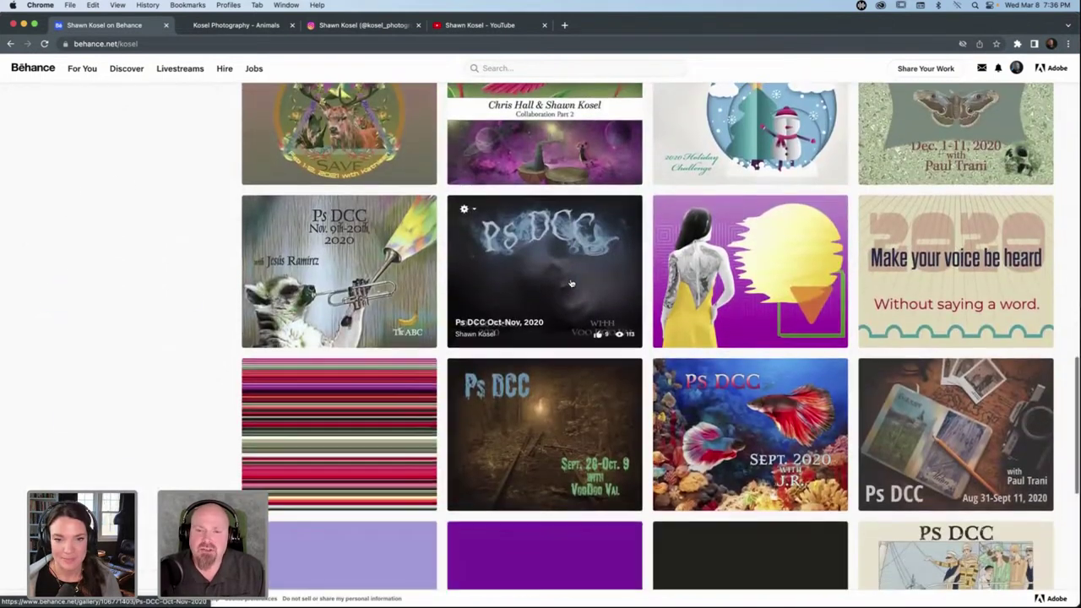
pyautogui.scroll(-3, 573, 284)
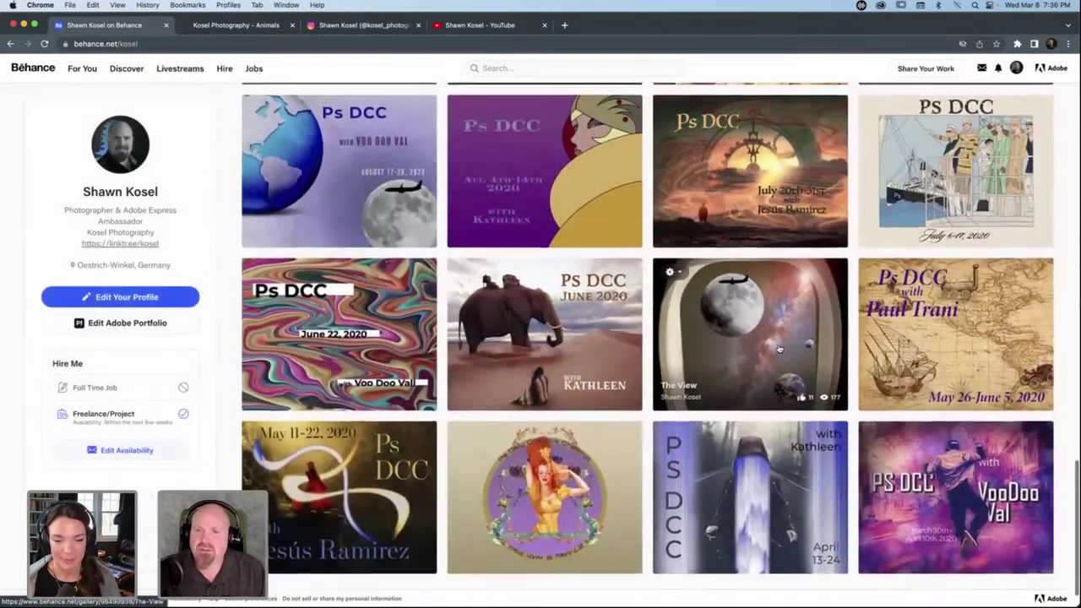
pyautogui.click(779, 345)
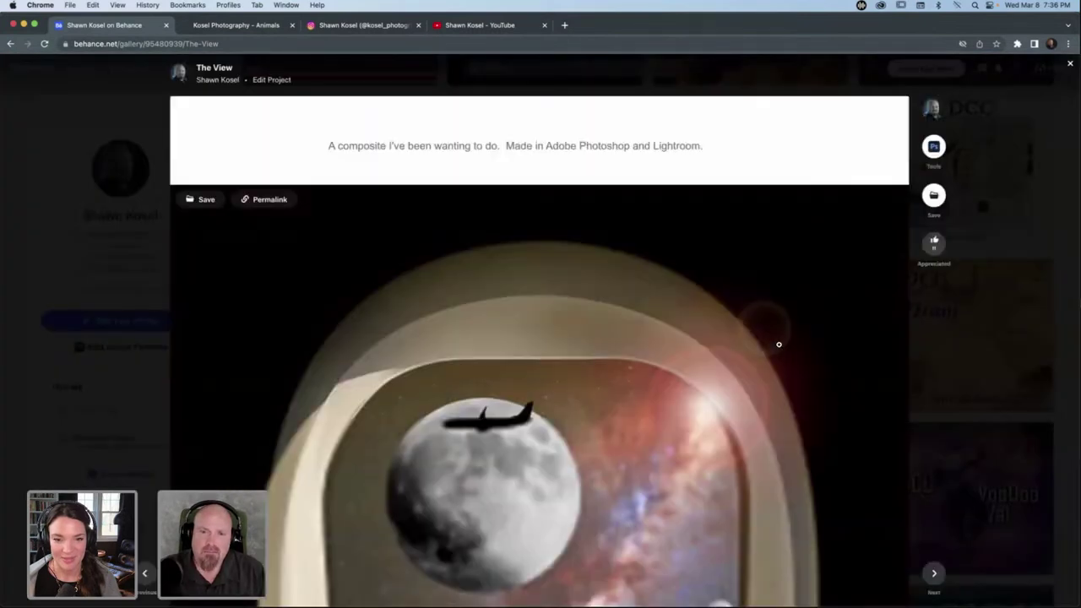
pyautogui.click(653, 366)
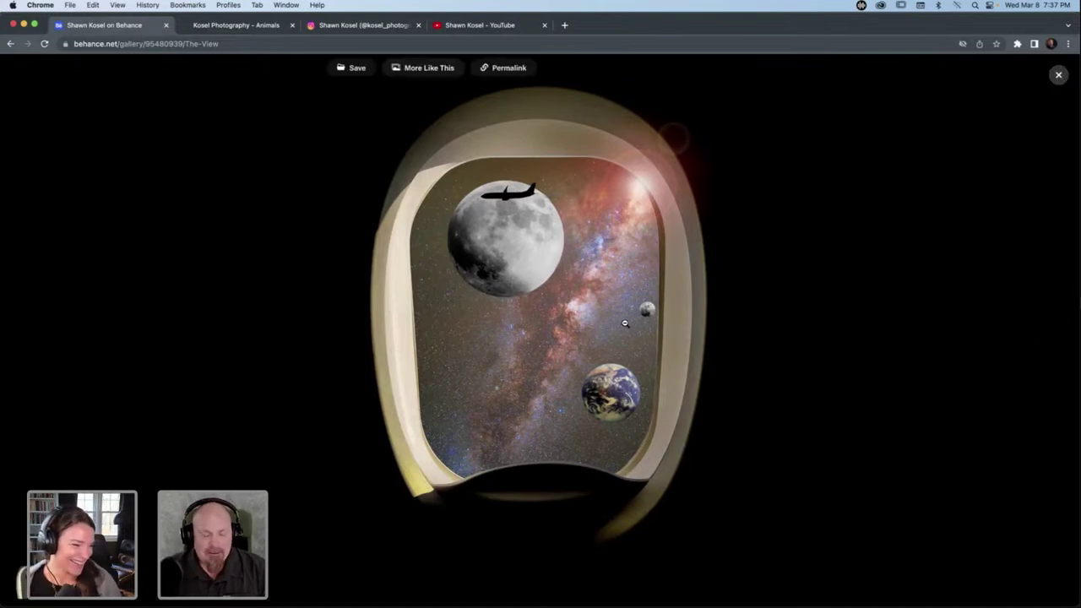
# Magnify the moon and plane in The View image, inspect it, then restore the whole view.
pyautogui.click(510, 201)
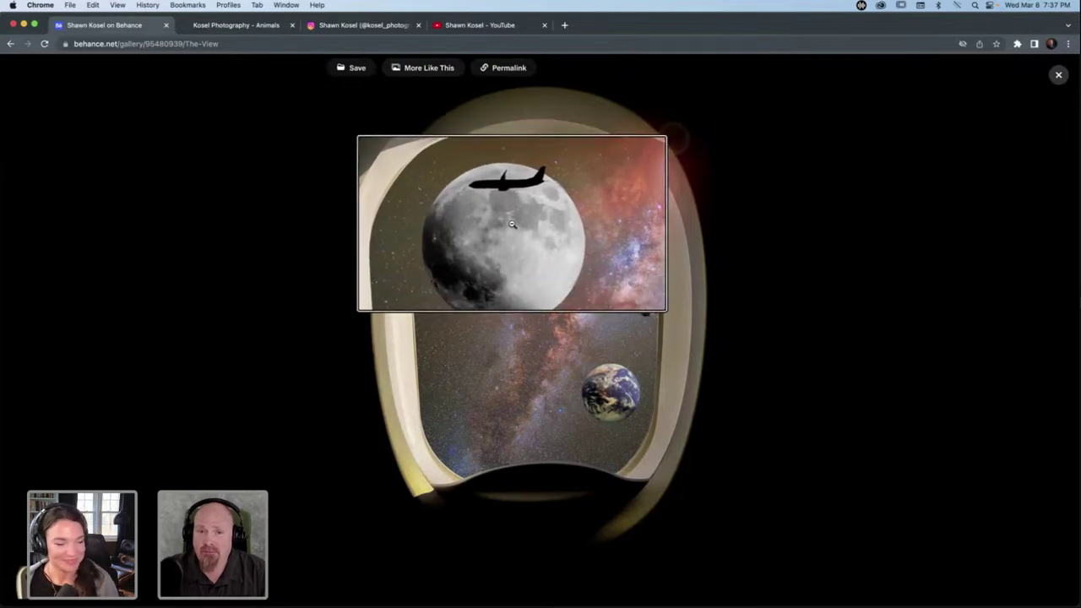
pyautogui.scroll(5, 537, 204)
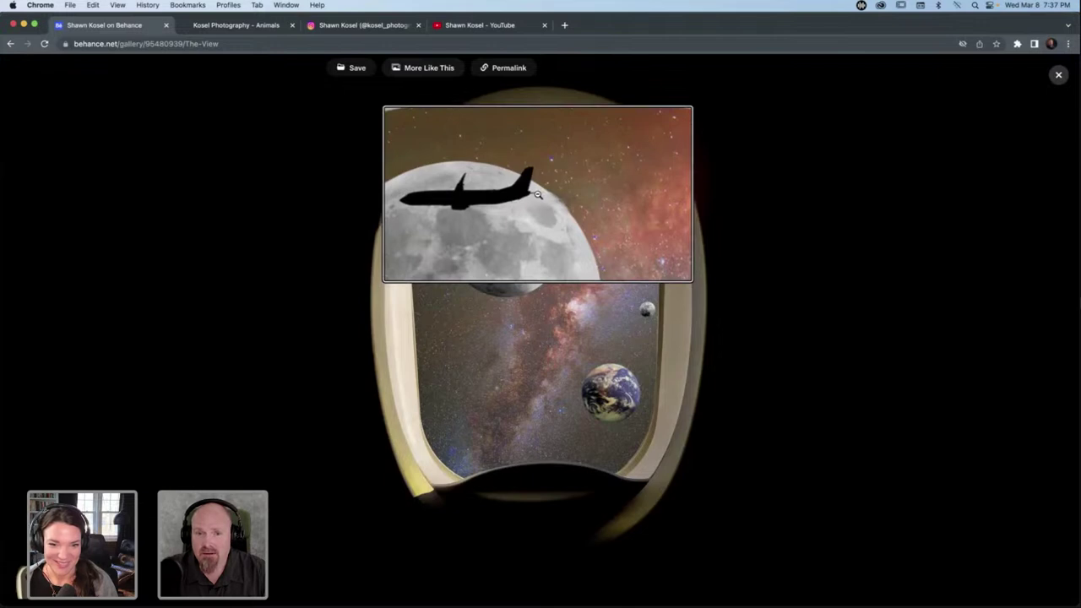
pyautogui.scroll(-5, 509, 198)
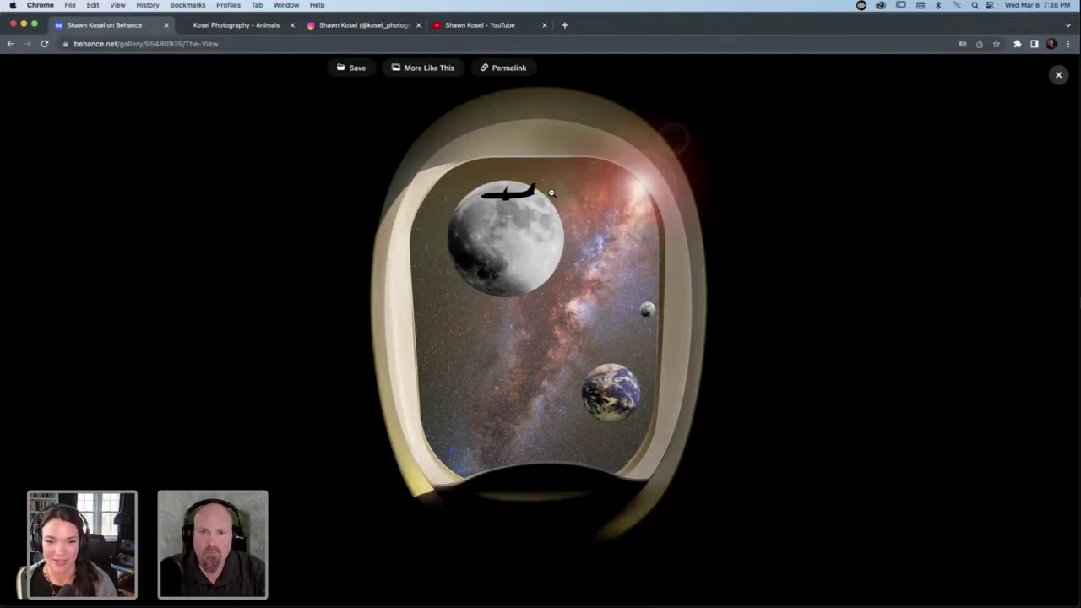
pyautogui.scroll(10, 507, 192)
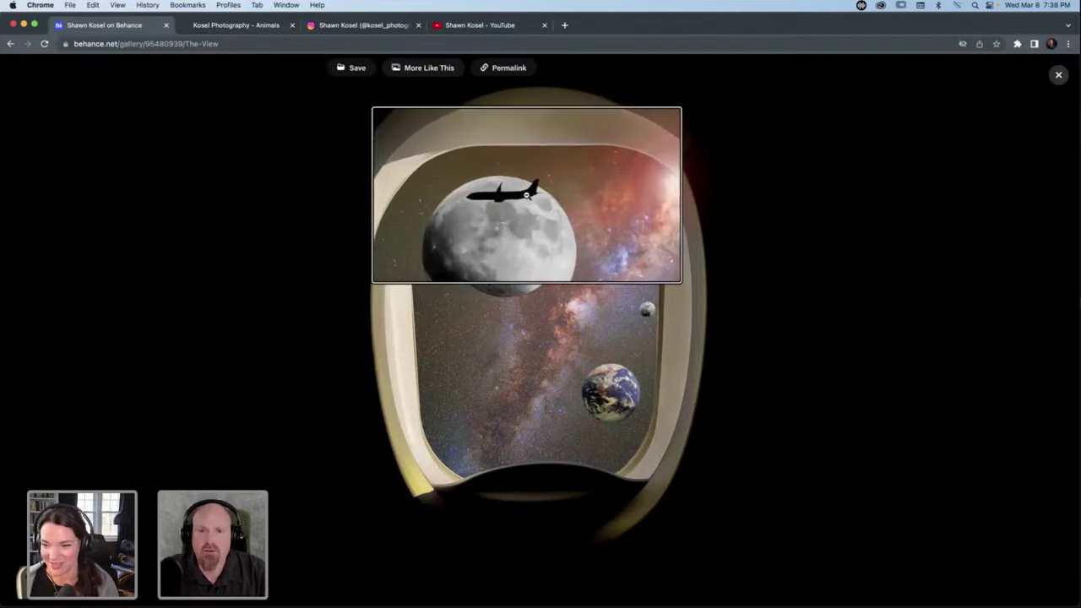
pyautogui.scroll(5, 528, 194)
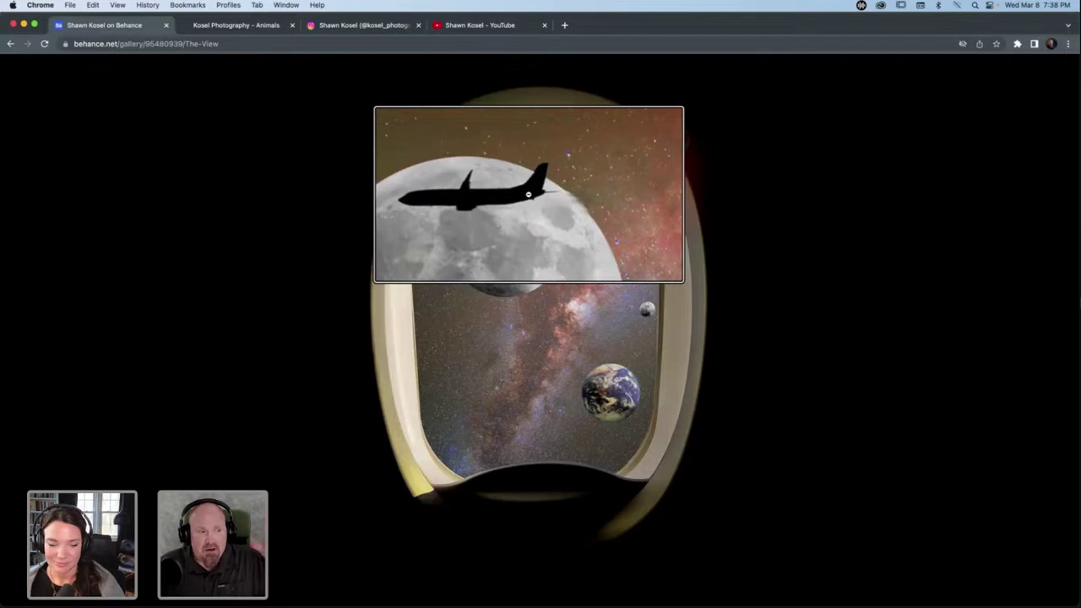
pyautogui.scroll(-3, 528, 194)
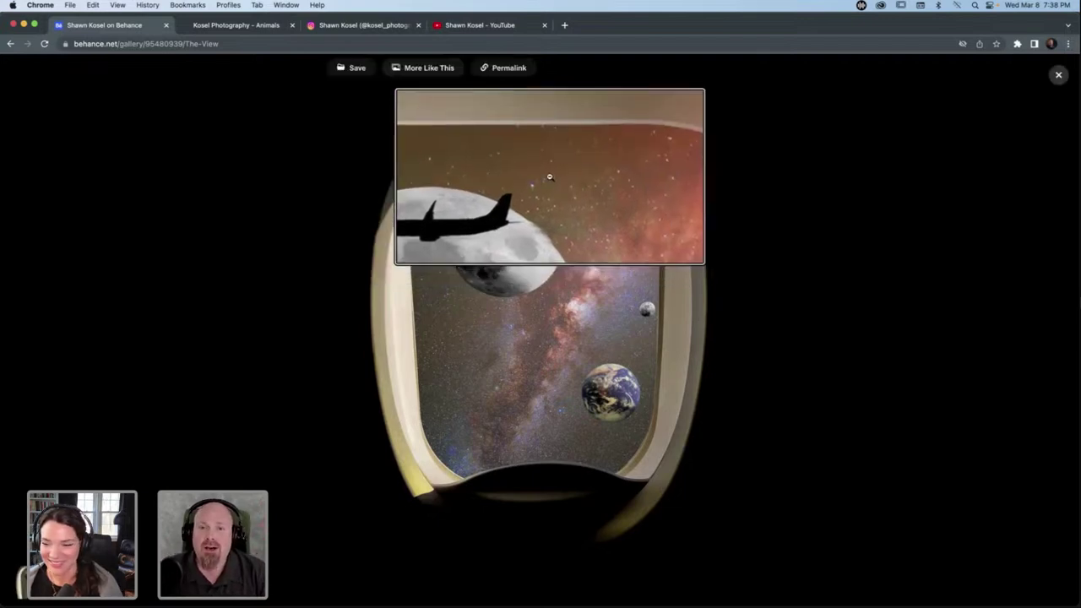
pyautogui.scroll(3, 532, 189)
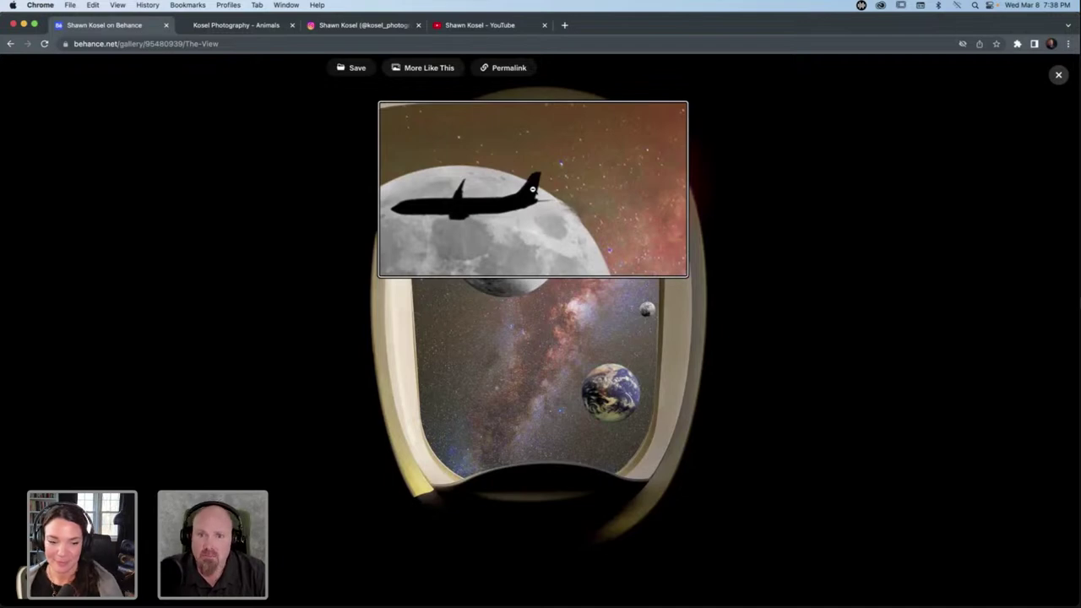
pyautogui.scroll(2, 534, 186)
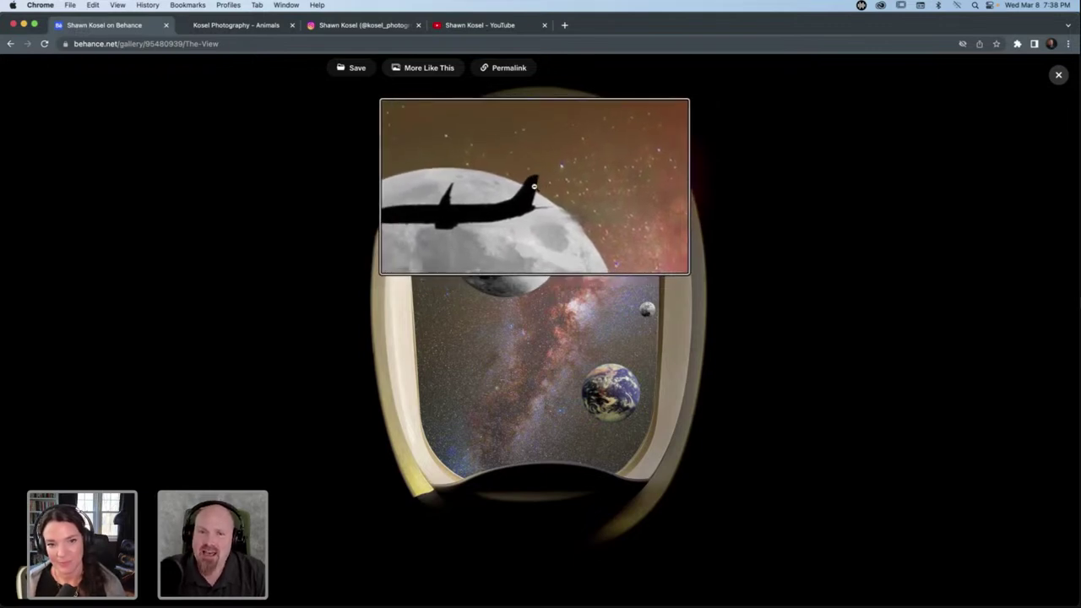
pyautogui.click(534, 184)
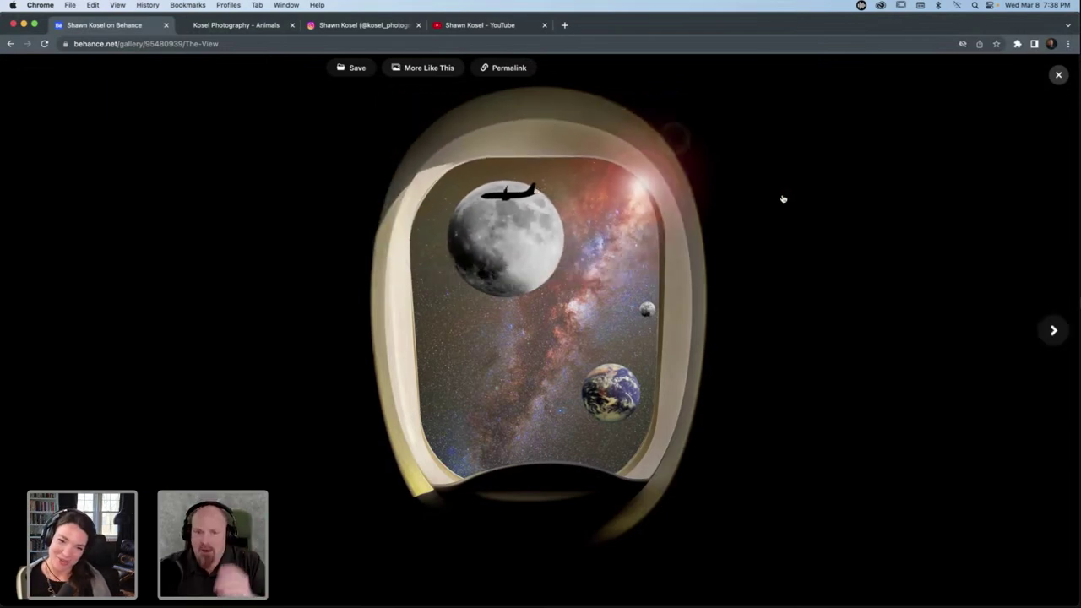
# Close the image and the project, then switch over to Lightroom.
pyautogui.click(1061, 68)
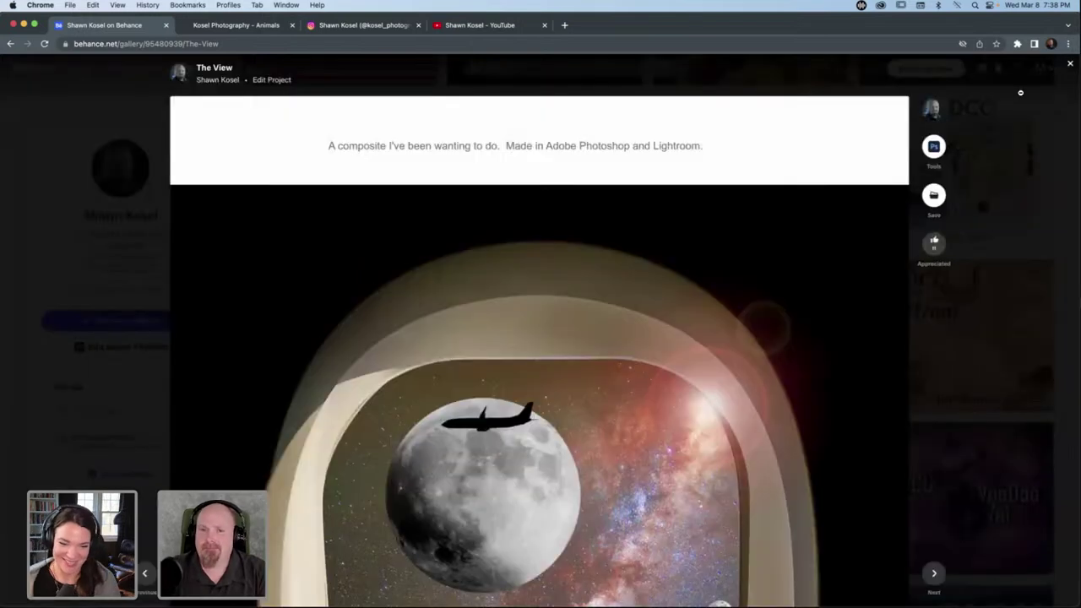
pyautogui.click(46, 224)
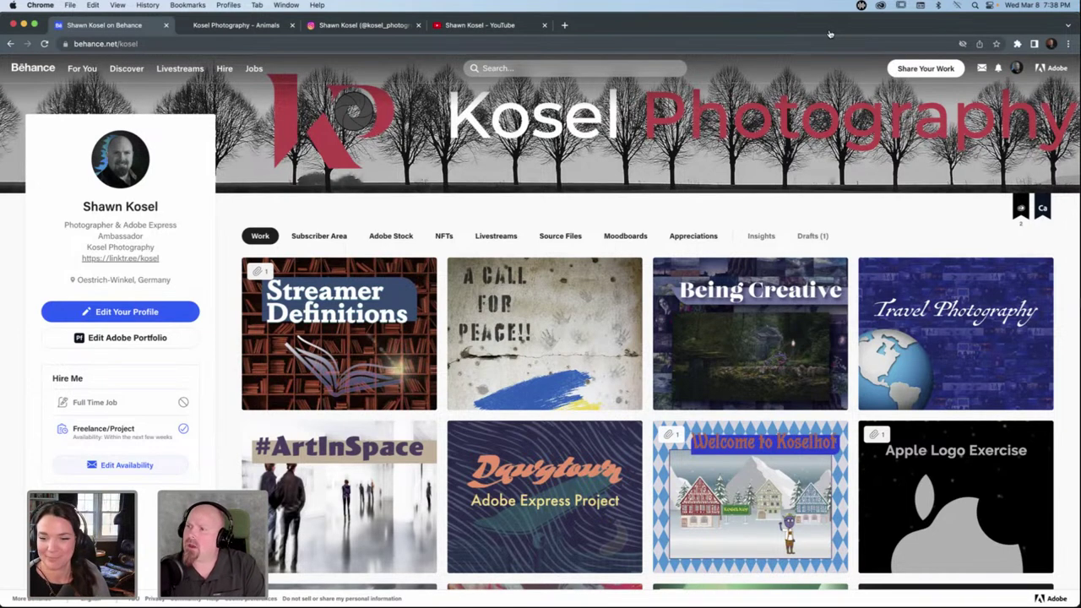
pyautogui.press('super+Tab')
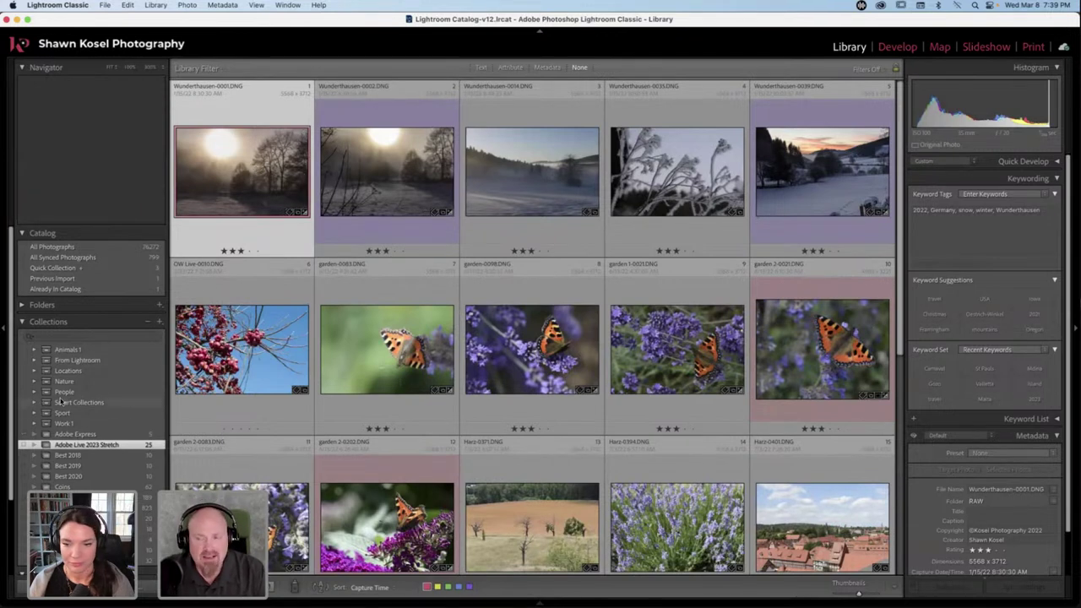
# Show All Photographs in the Lightroom catalog instead of the Stretch collection.
pyautogui.scroll(-2, 50, 405)
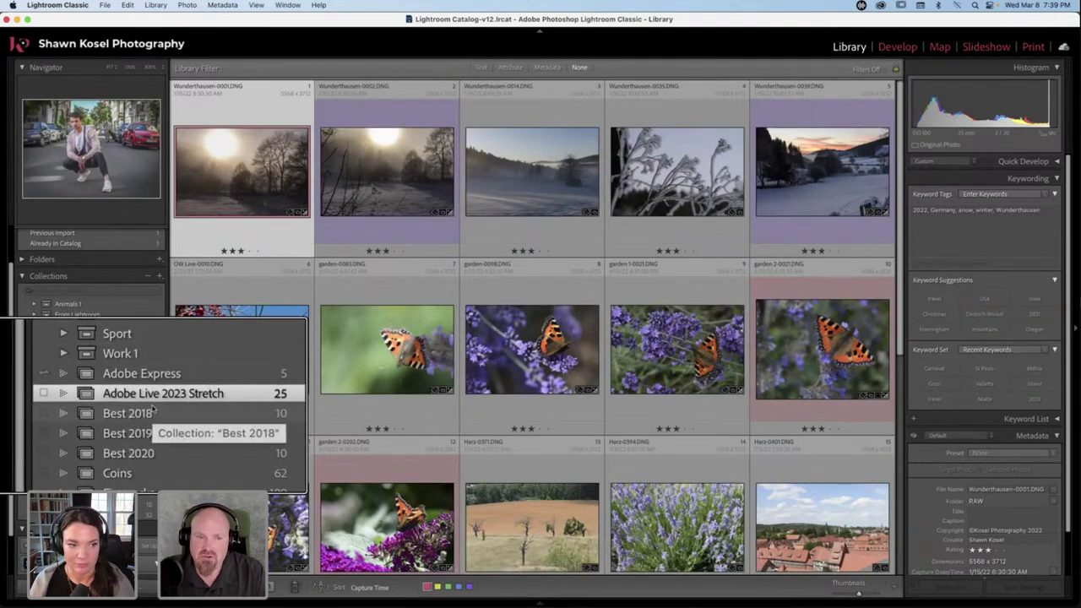
pyautogui.scroll(2, 150, 270)
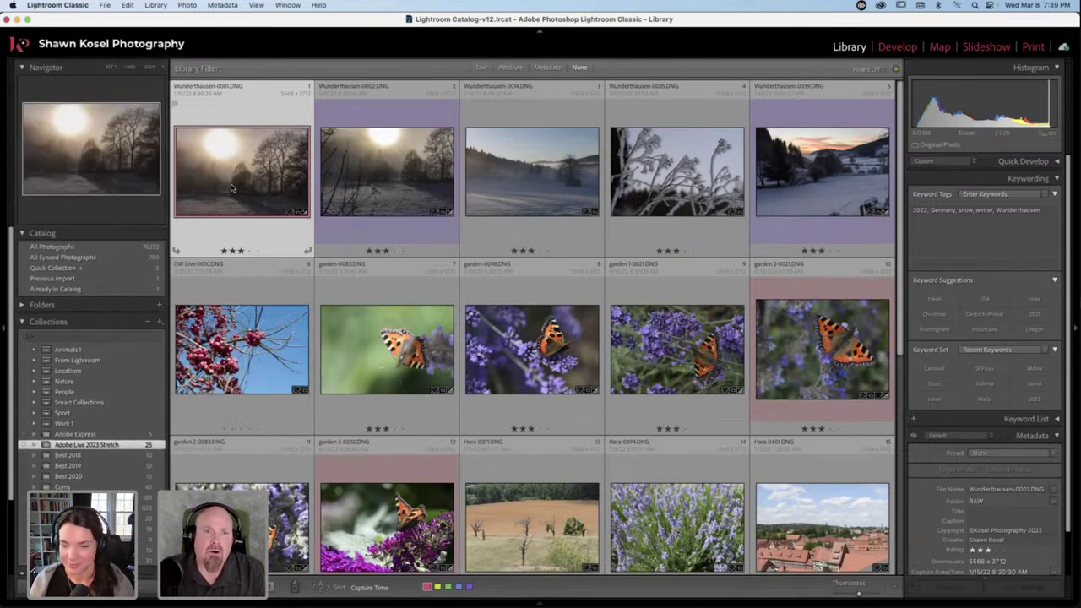
pyautogui.click(44, 246)
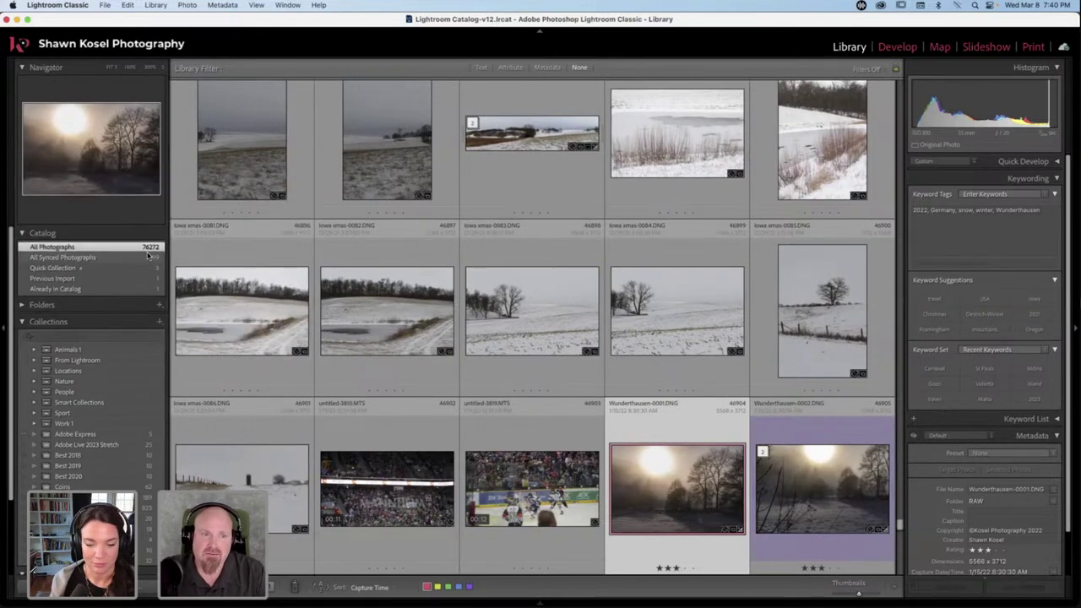
# Filter the Library grid by Metadata date to show only 2022 photos.
pyautogui.click(511, 68)
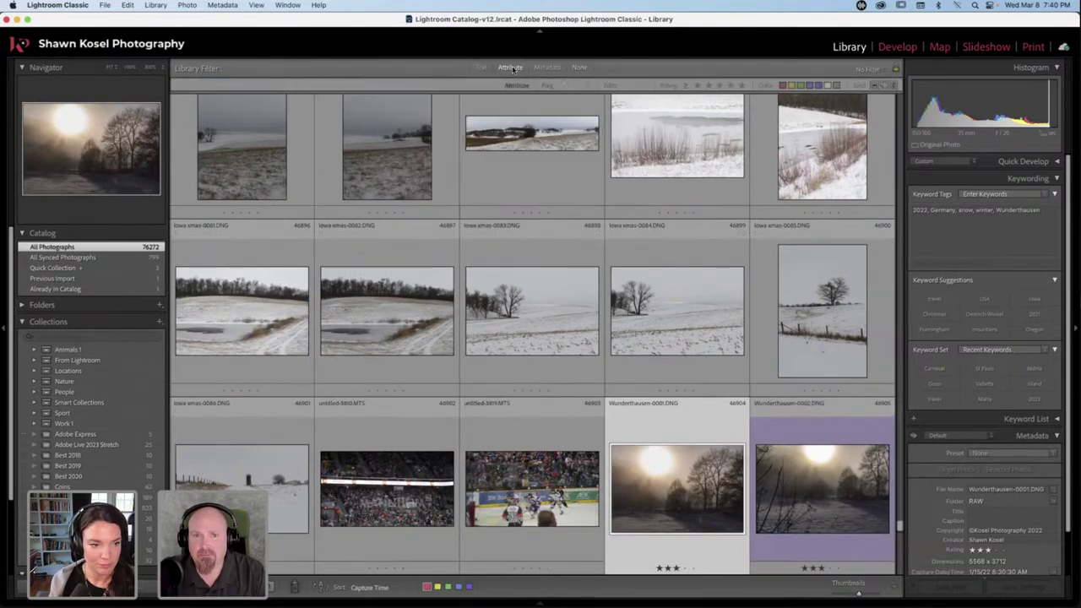
pyautogui.click(547, 67)
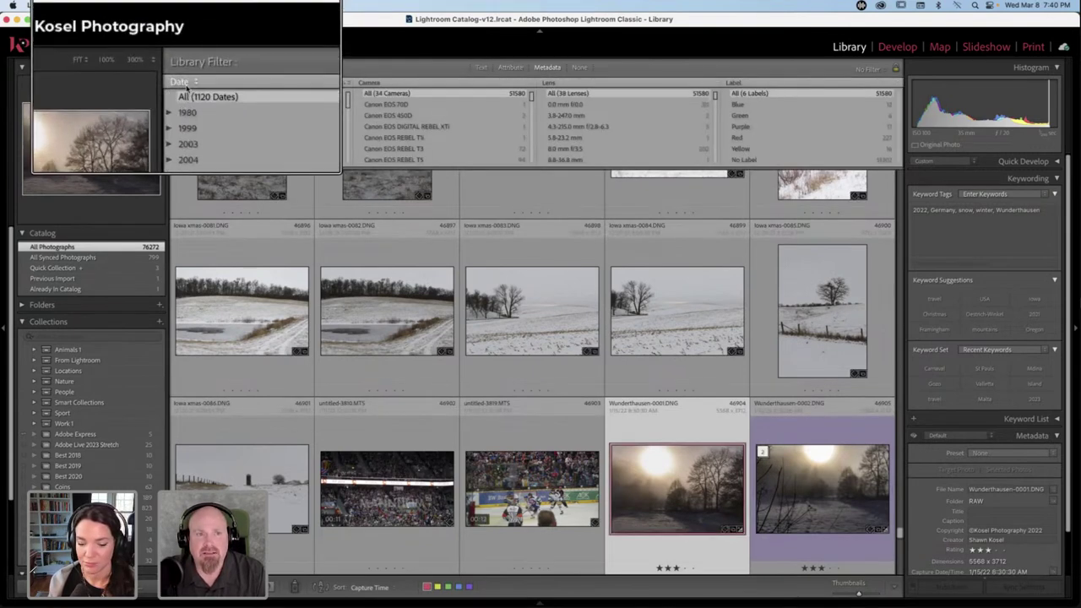
pyautogui.scroll(-5, 235, 119)
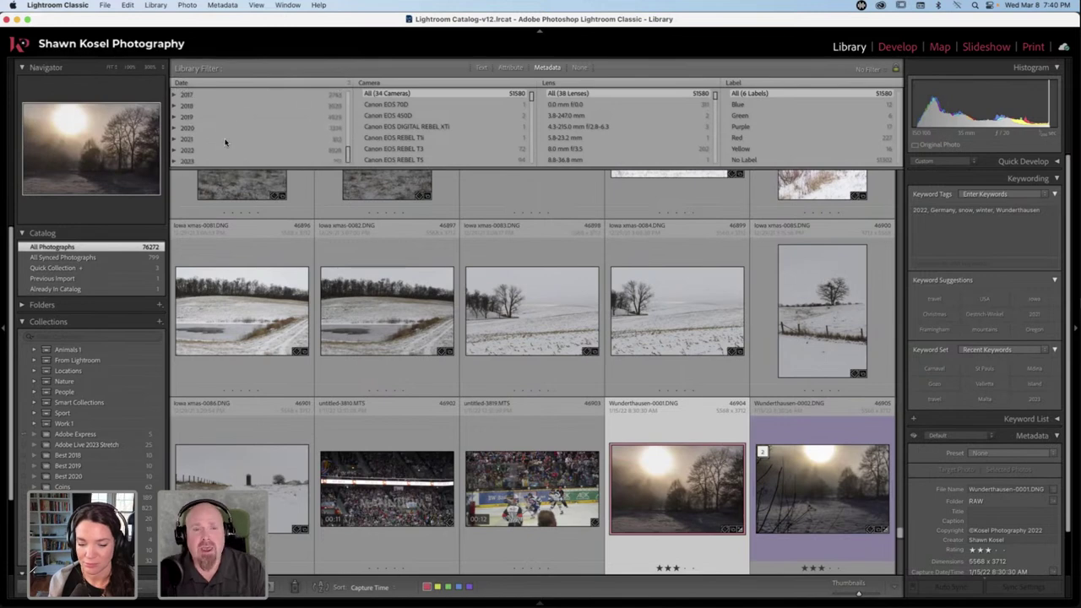
pyautogui.click(220, 149)
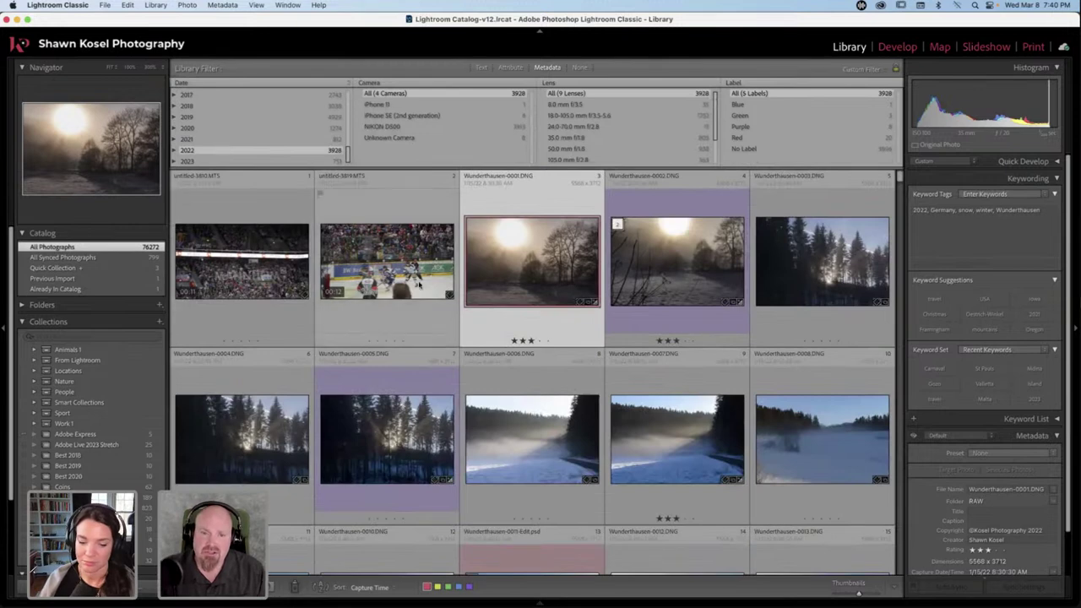
pyautogui.scroll(-3, 429, 275)
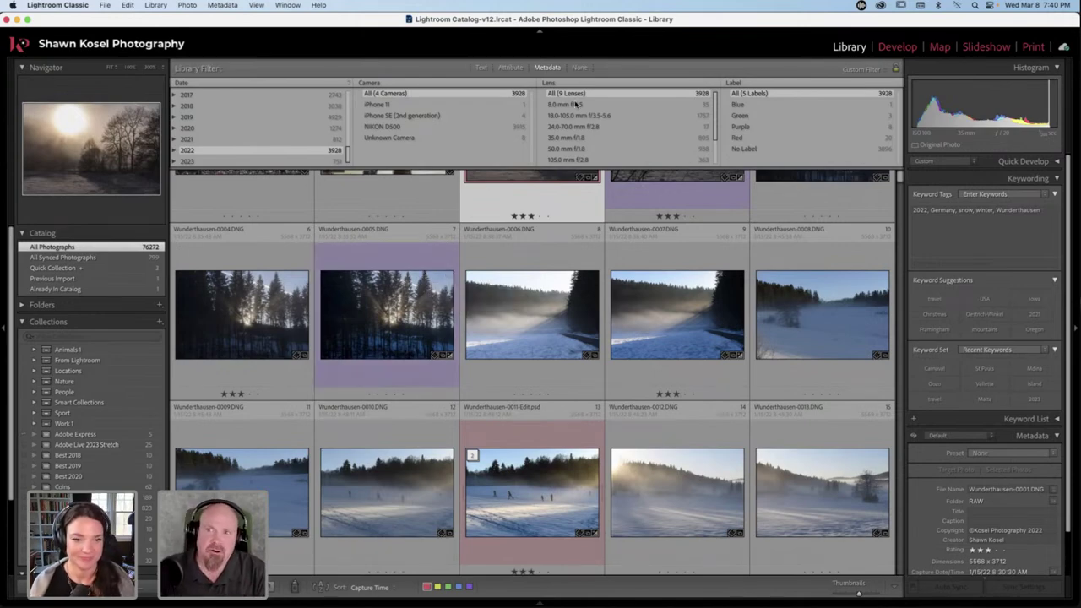
# Set the library filter to None and scroll the unfiltered catalog.
pyautogui.click(581, 67)
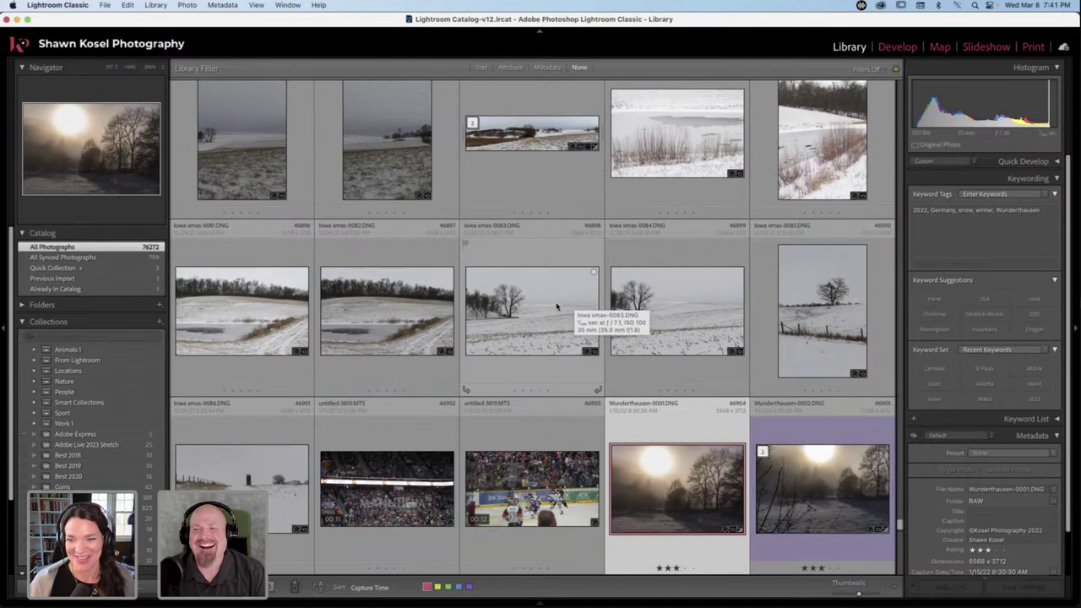
pyautogui.scroll(-1, 473, 315)
pyautogui.scroll(-1, 473, 314)
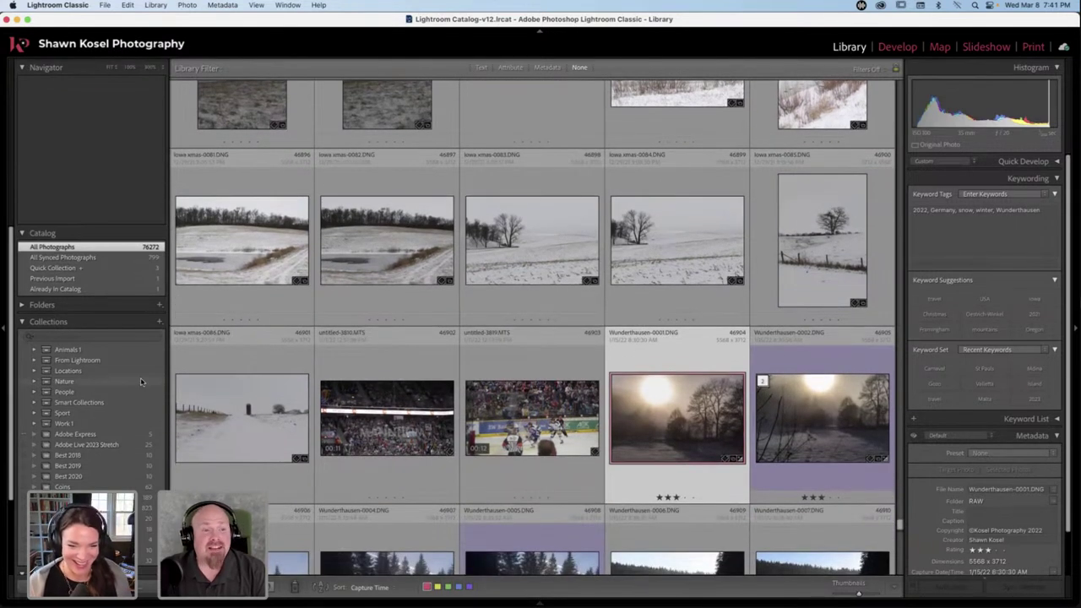
pyautogui.scroll(-3, 144, 381)
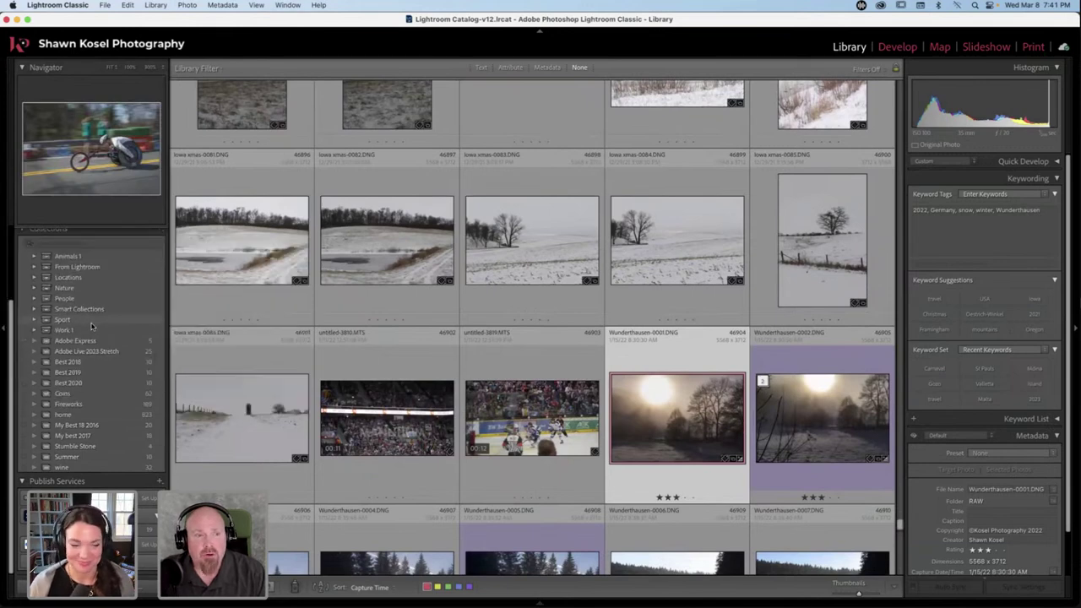
pyautogui.click(37, 278)
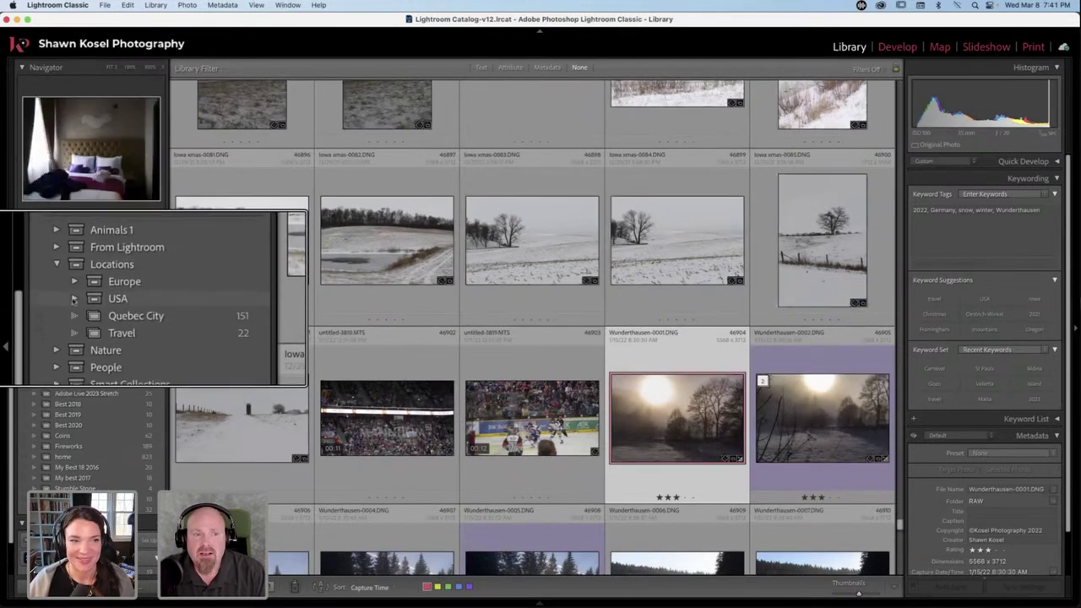
pyautogui.click(47, 288)
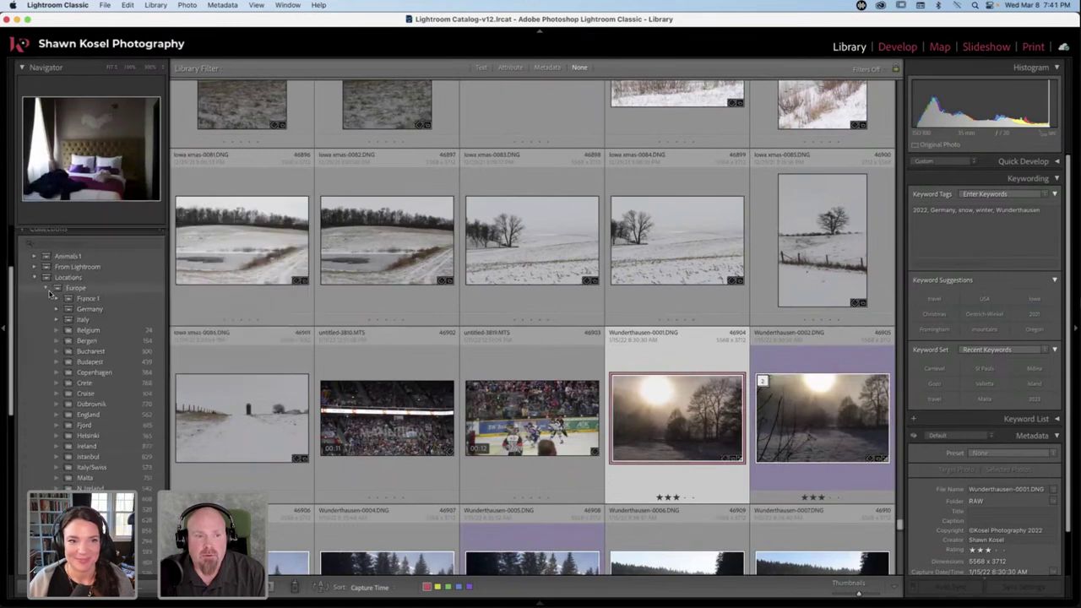
pyautogui.scroll(-4, 109, 368)
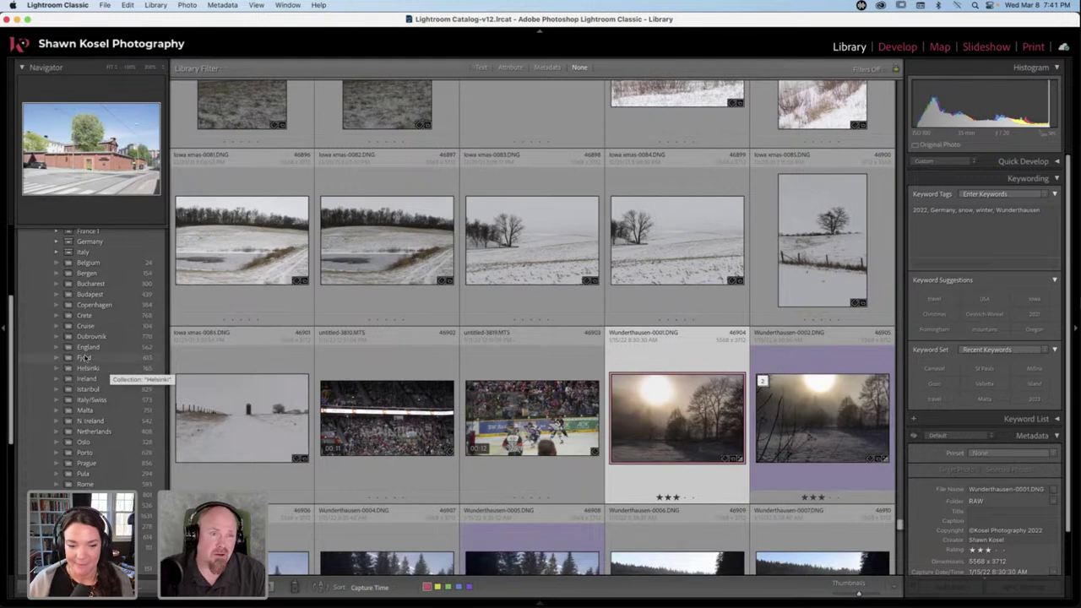
pyautogui.scroll(3, 84, 359)
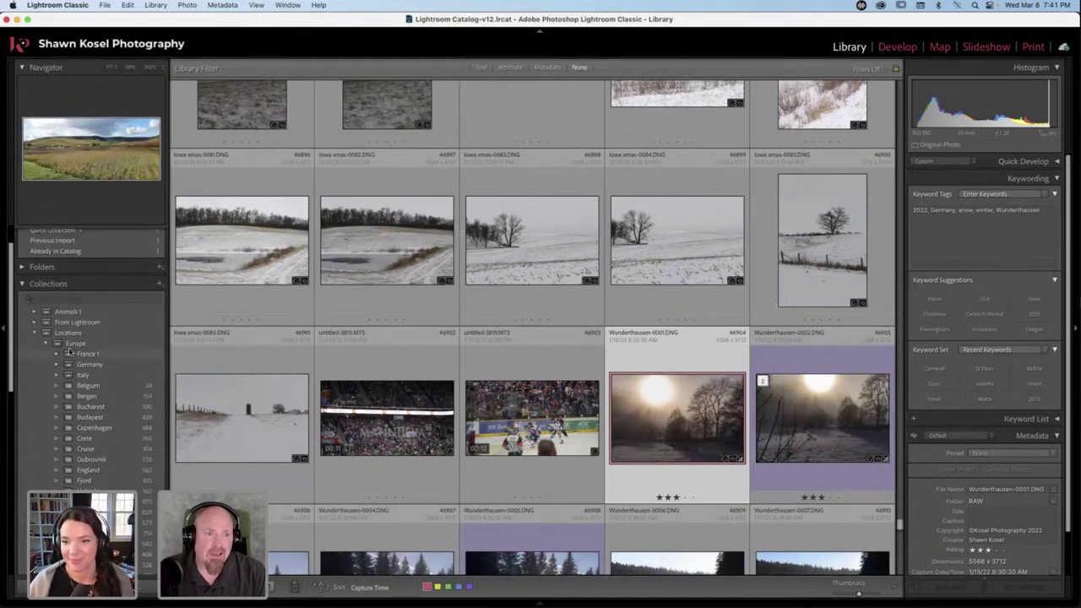
pyautogui.click(36, 333)
pyautogui.click(36, 335)
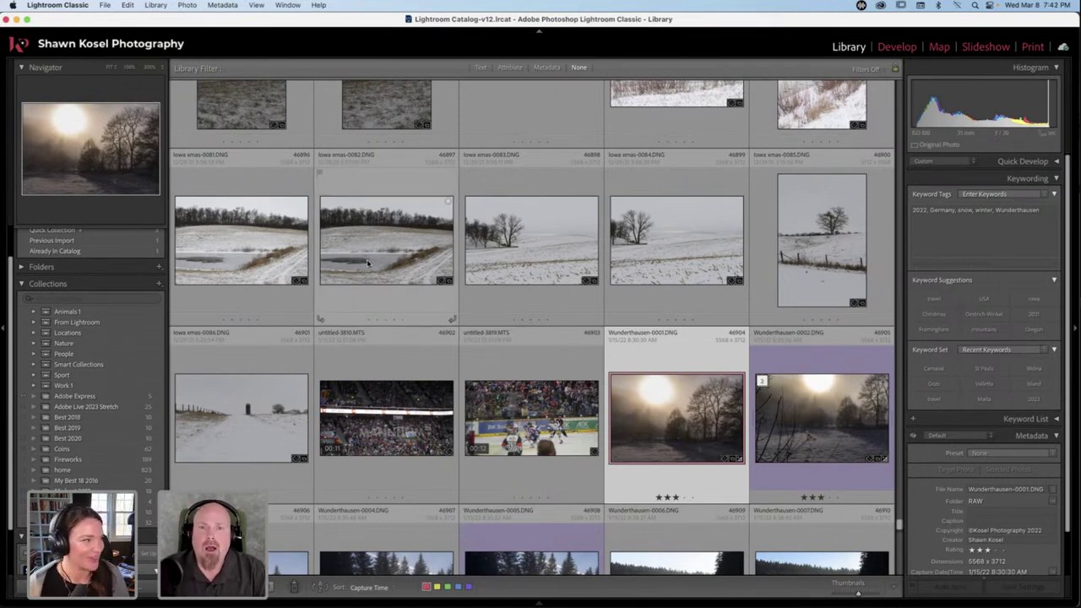
pyautogui.scroll(2, 368, 263)
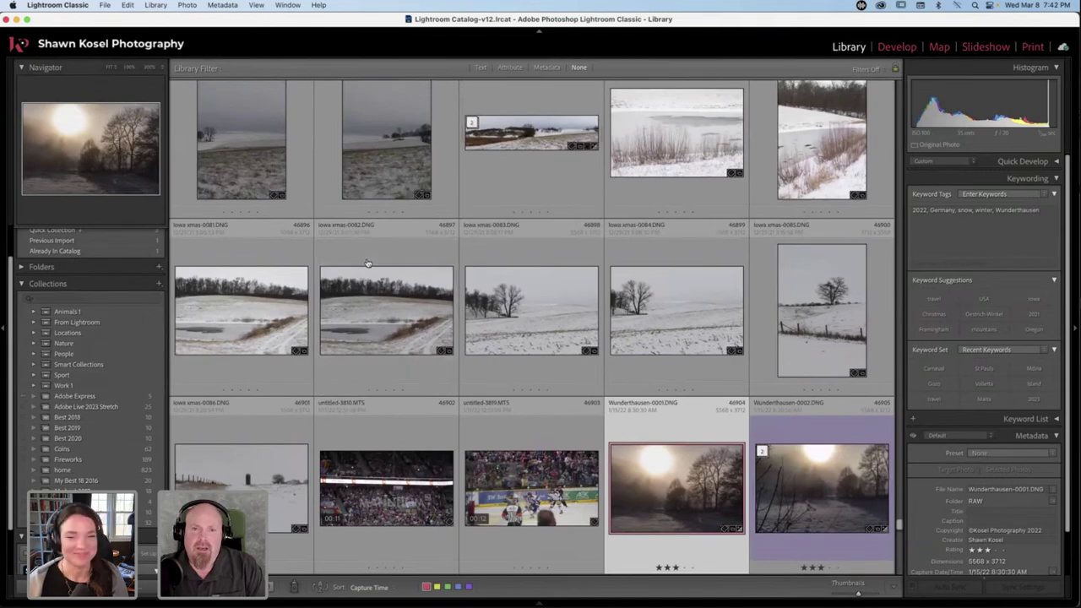
# Bring Photoshop forward and dismiss its Home screen.
pyautogui.press('super+Tab')
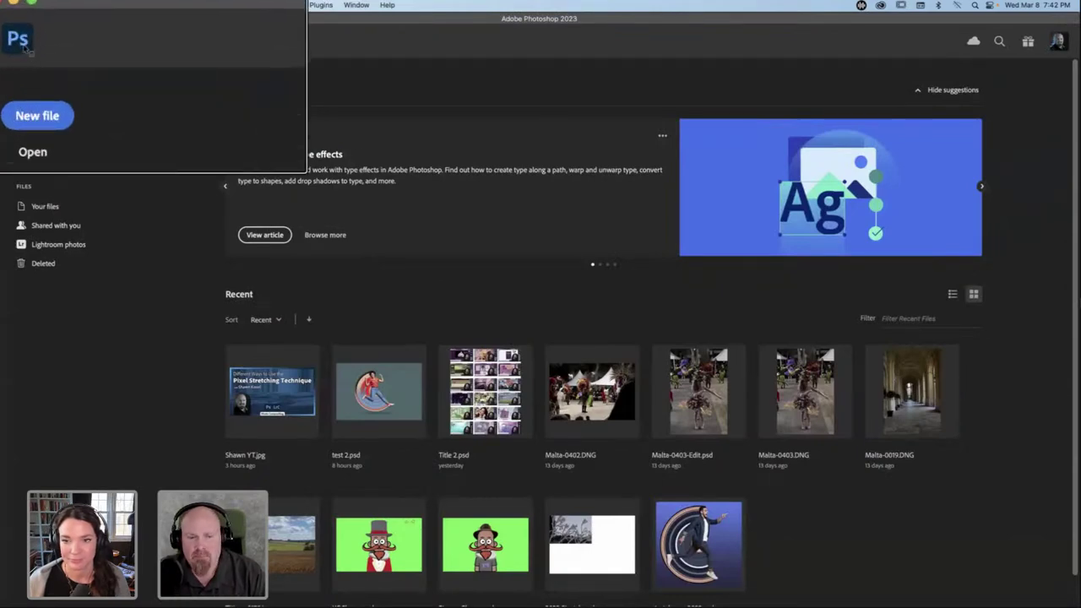
pyautogui.click(23, 42)
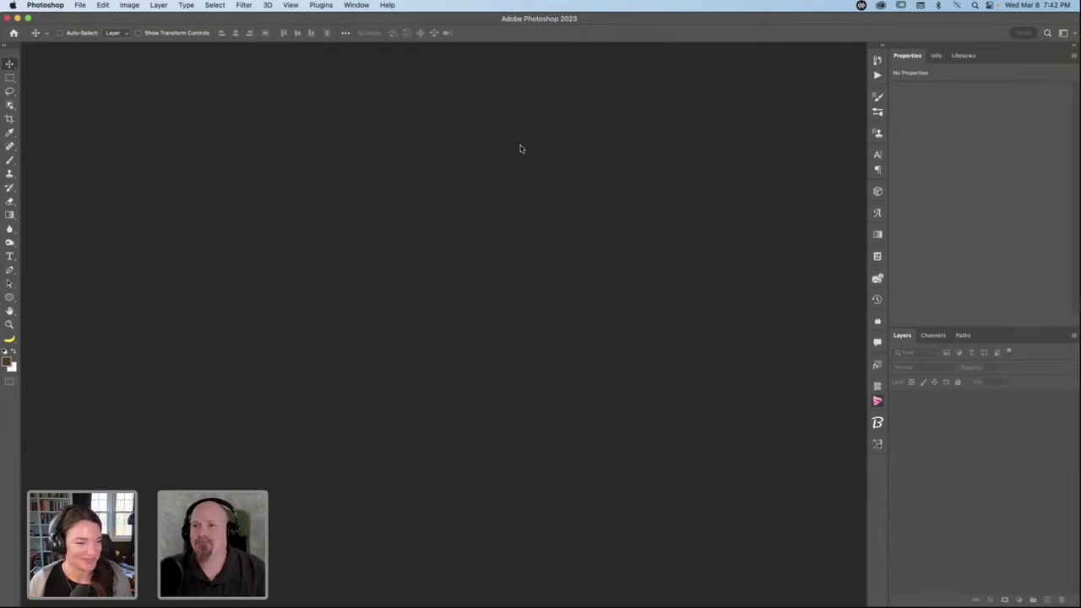
# In the Libraries panel, browse the Flowers library, then return to the all-libraries list.
pyautogui.click(965, 56)
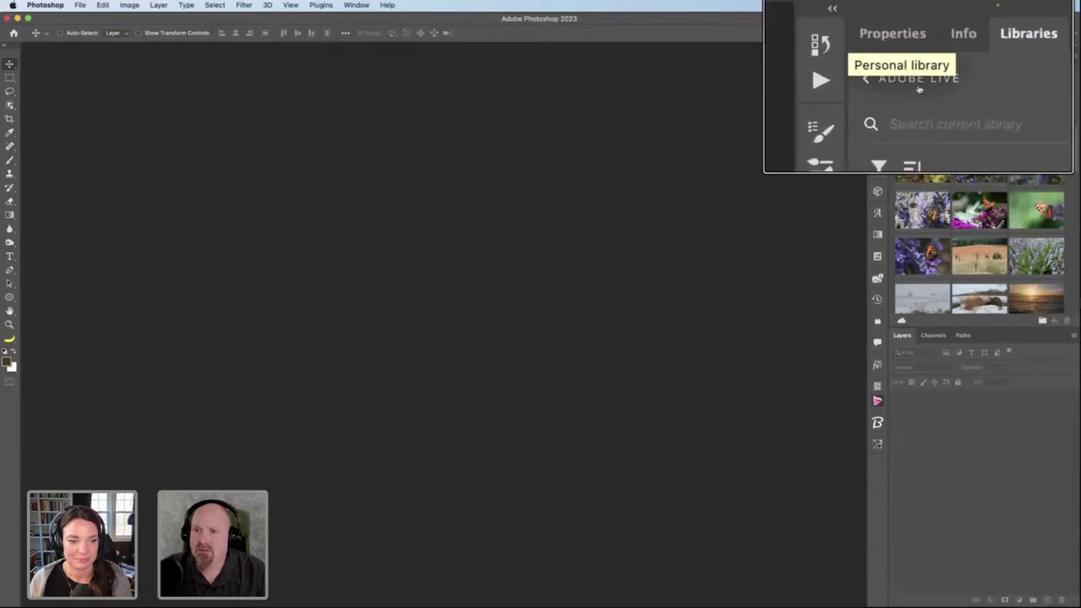
pyautogui.click(913, 77)
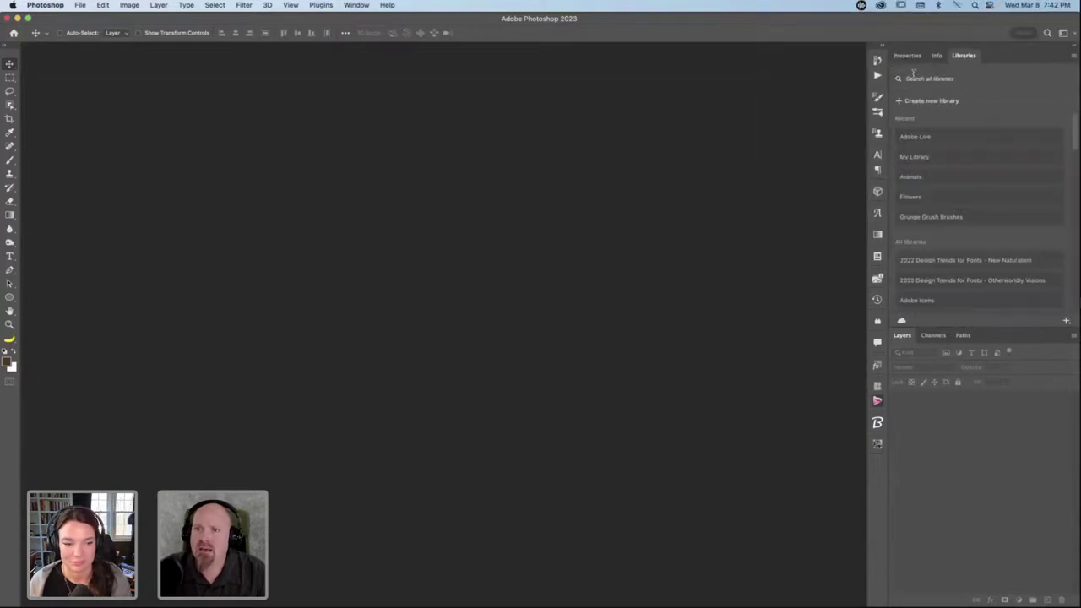
pyautogui.scroll(-3, 952, 137)
pyautogui.scroll(-5, 952, 137)
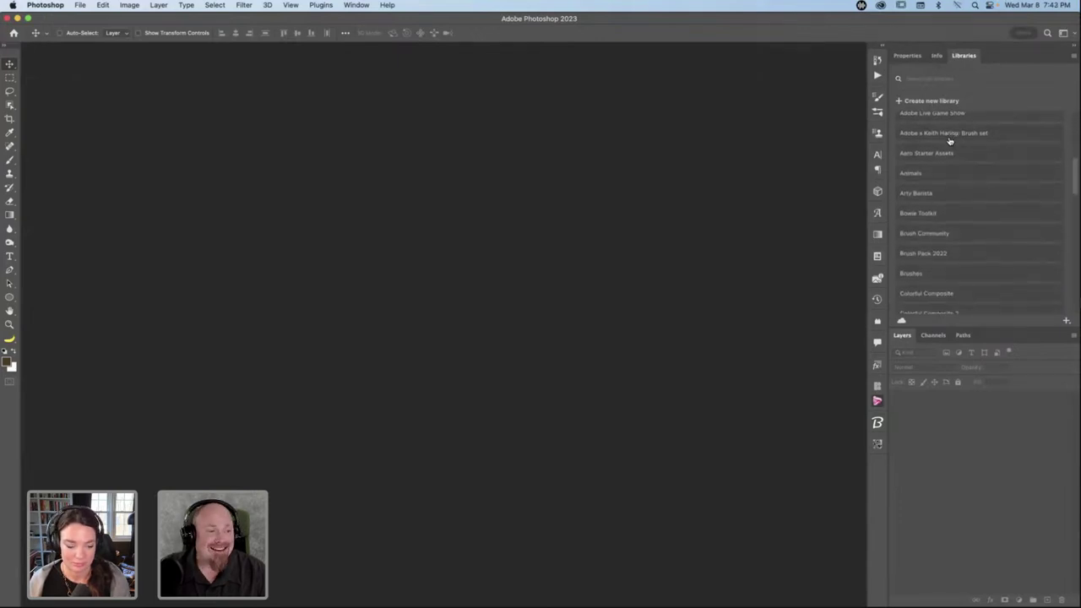
pyautogui.scroll(8, 950, 141)
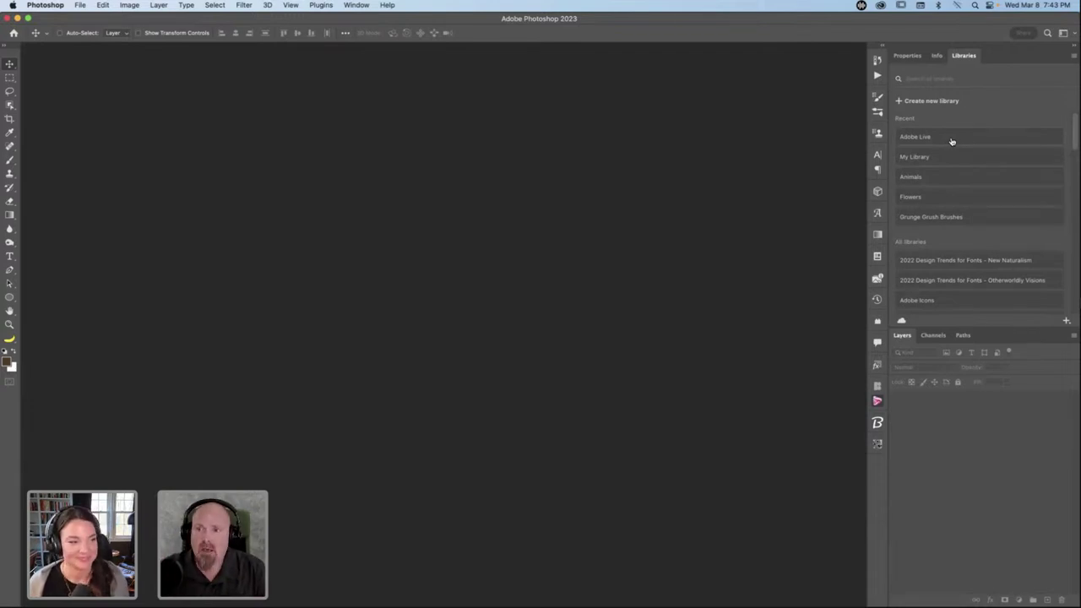
pyautogui.click(916, 199)
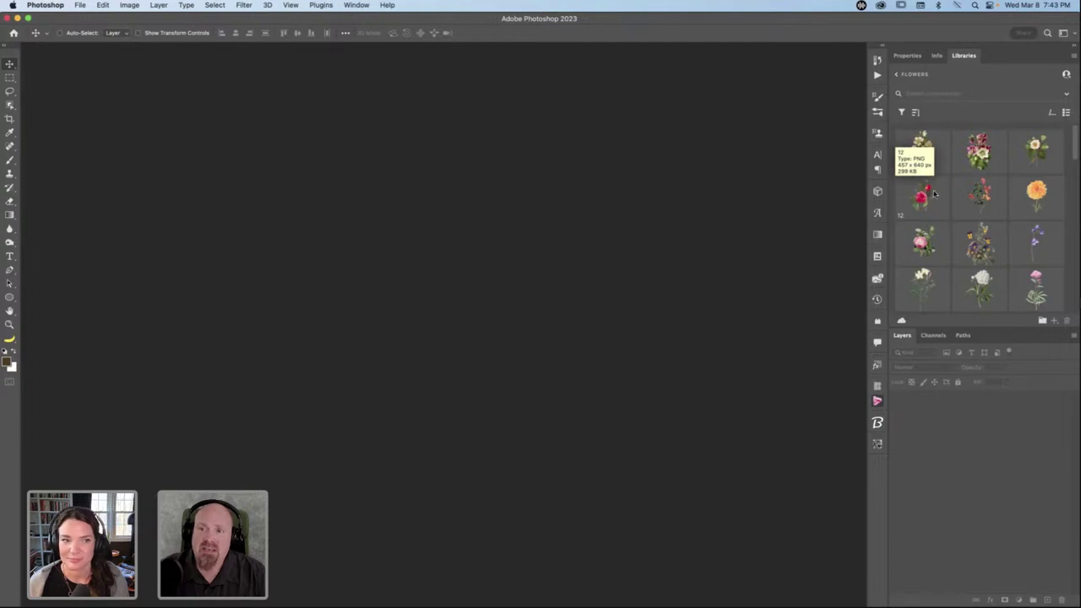
pyautogui.scroll(-3, 959, 203)
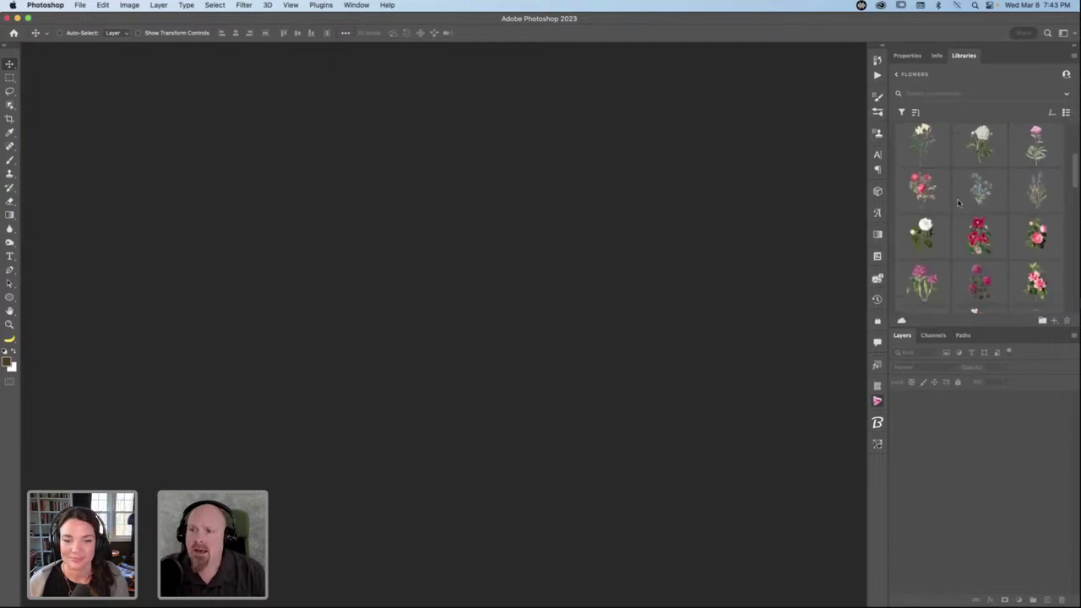
pyautogui.scroll(5, 960, 202)
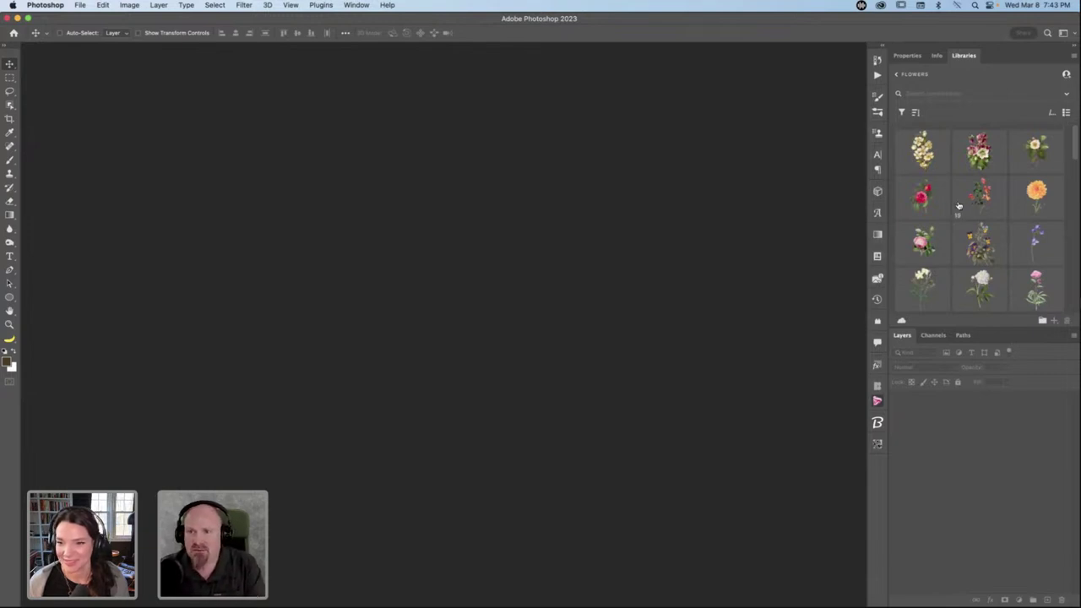
pyautogui.click(900, 75)
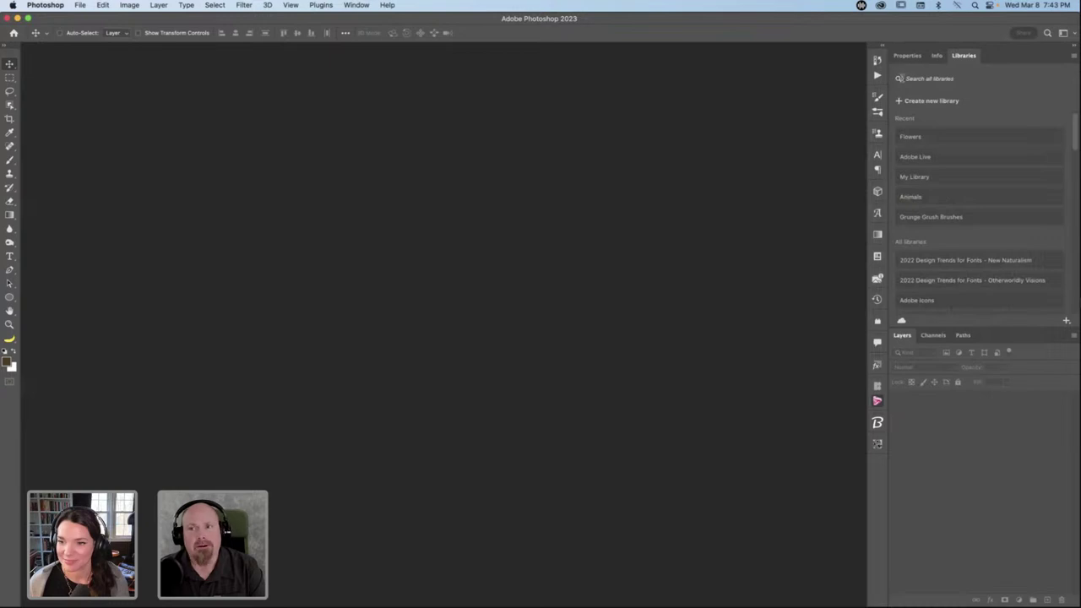
# Open garden-0098 from the Adobe Live library using its Edit option.
pyautogui.click(918, 160)
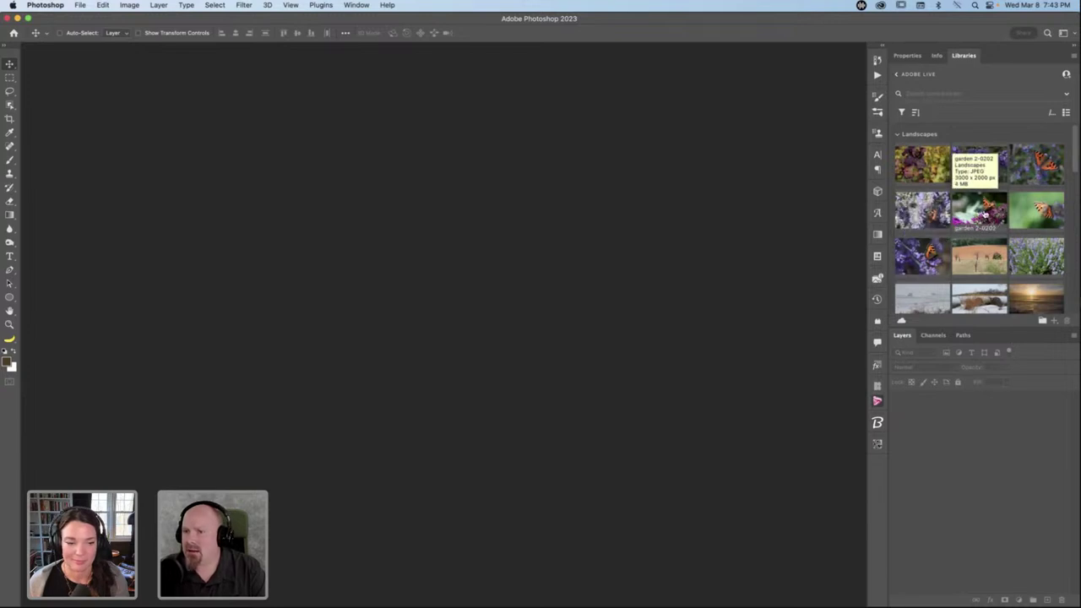
pyautogui.scroll(-3, 982, 215)
pyautogui.scroll(-3, 983, 213)
pyautogui.scroll(6, 984, 213)
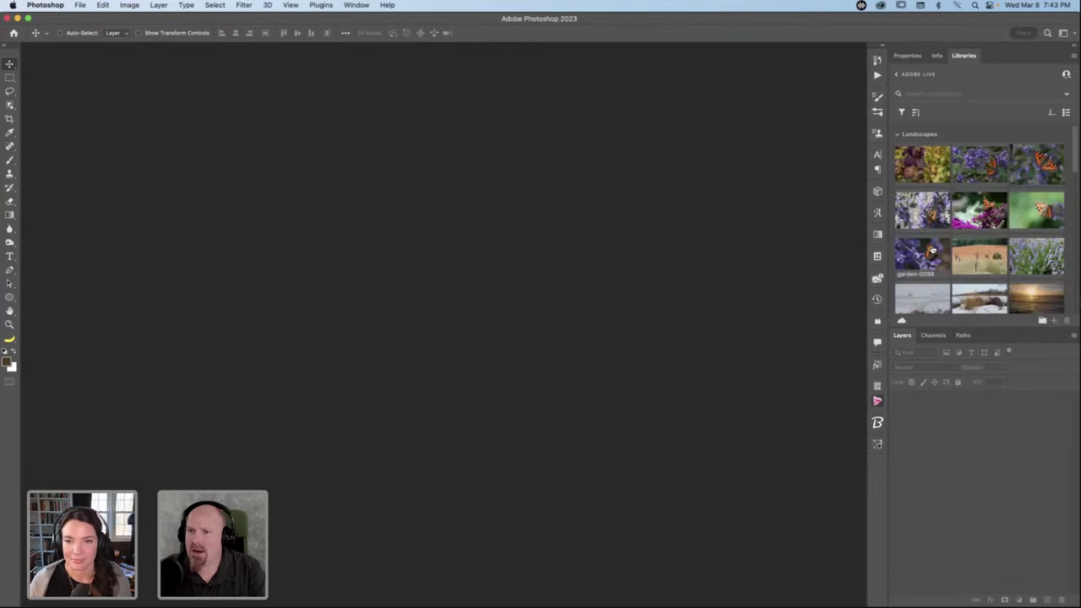
pyautogui.rightClick(943, 246)
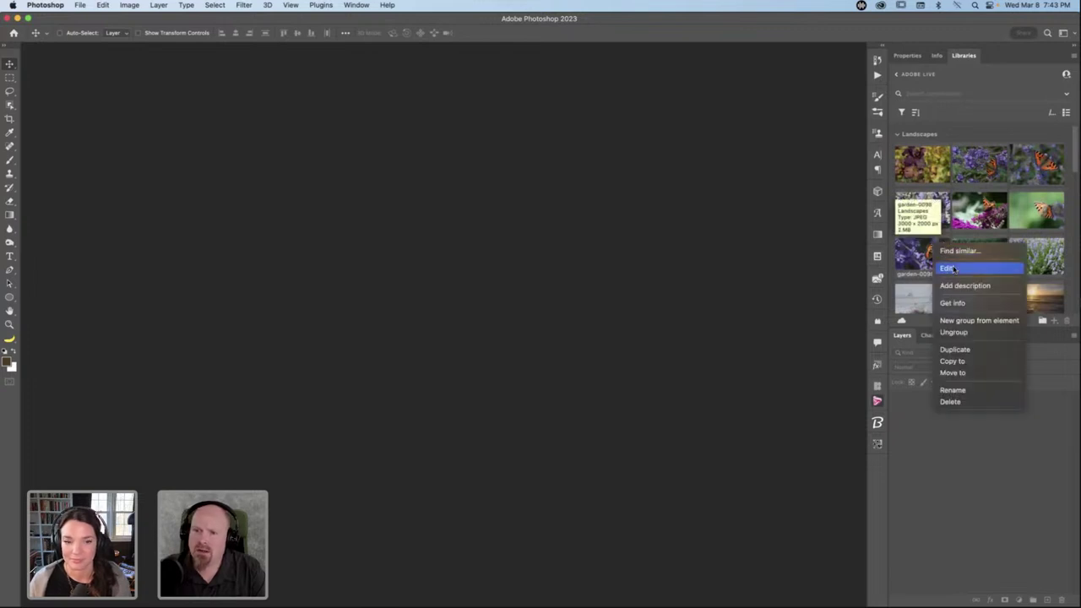
pyautogui.click(608, 239)
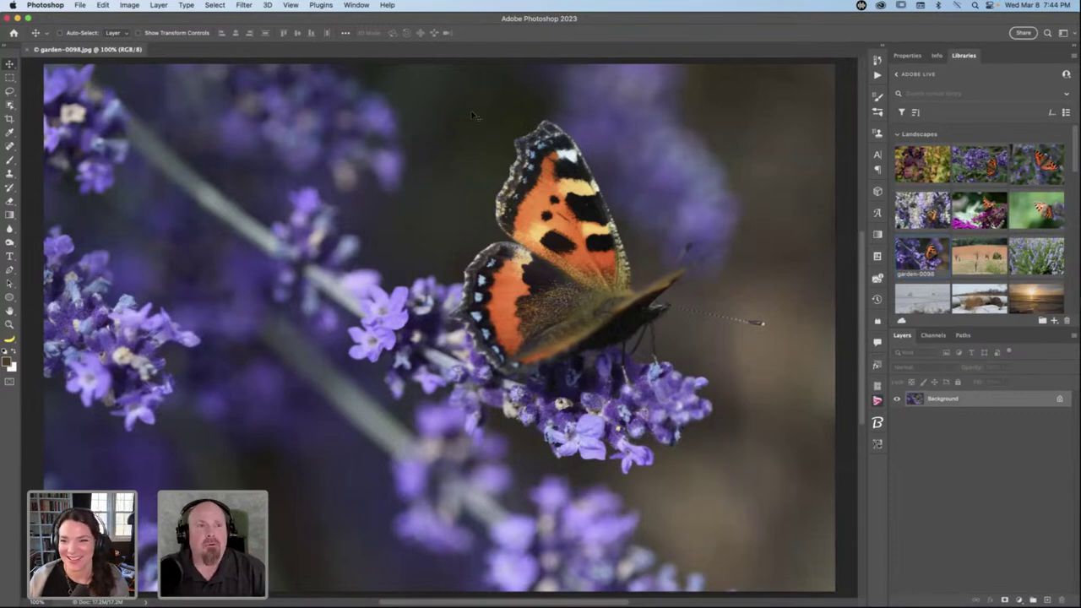
pyautogui.click(131, 6)
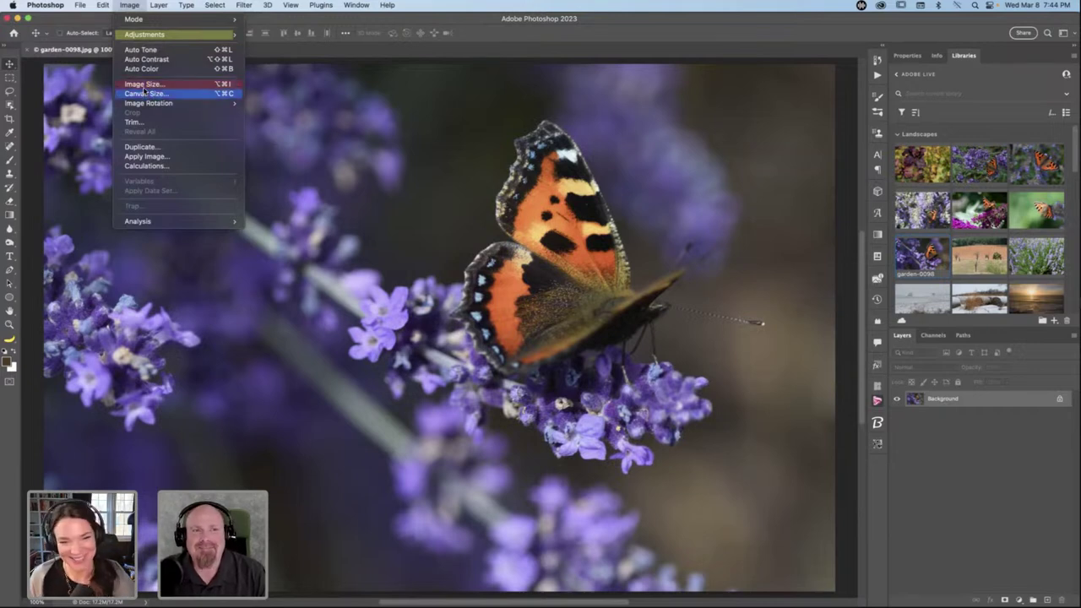
pyautogui.click(144, 85)
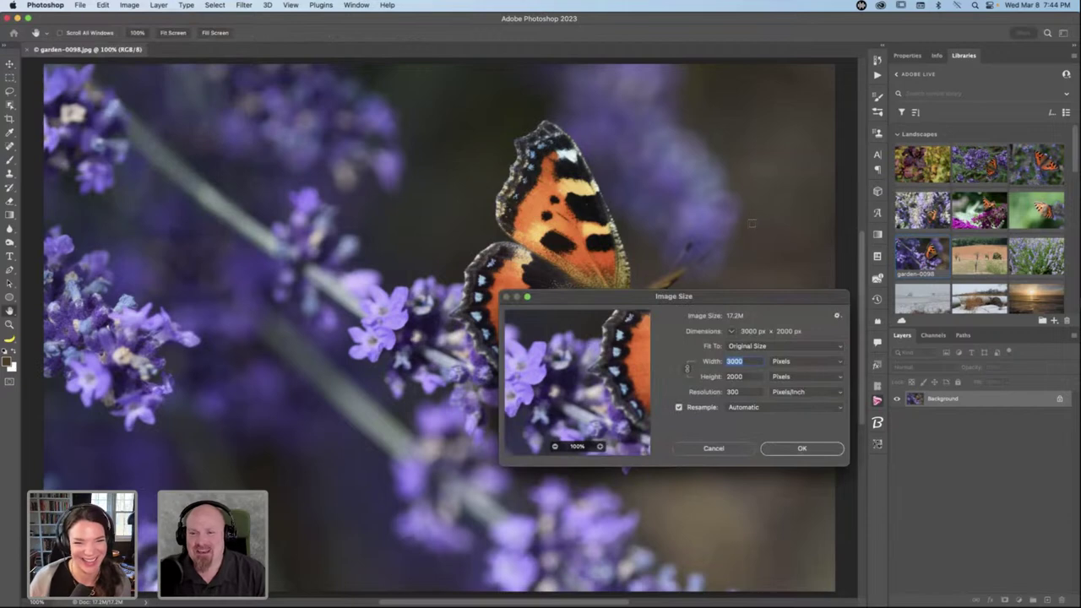
pyautogui.moveTo(731, 300); pyautogui.dragTo(435, 92)
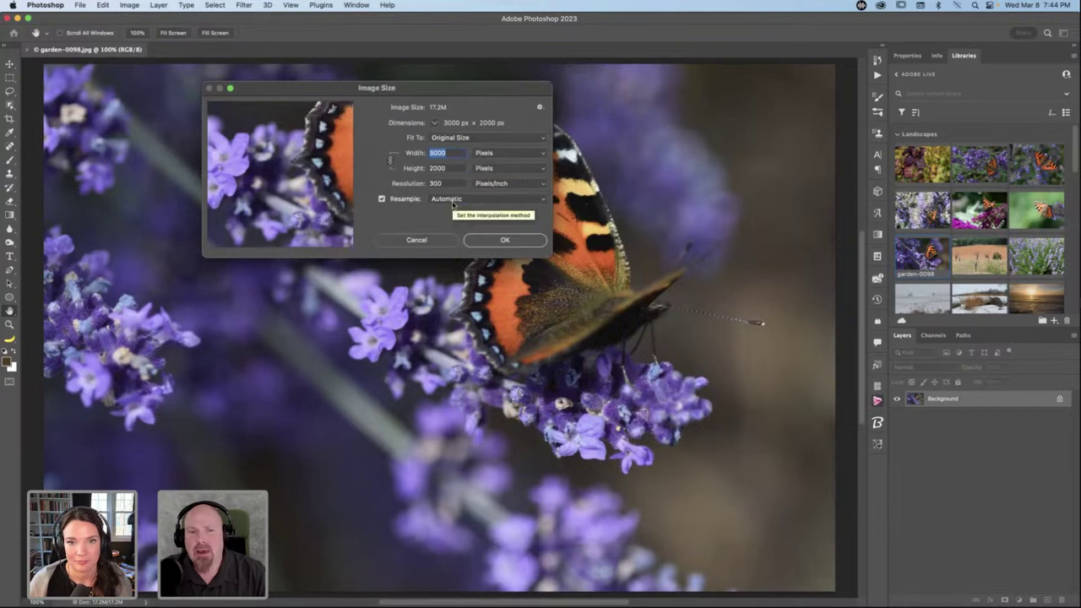
pyautogui.click(504, 241)
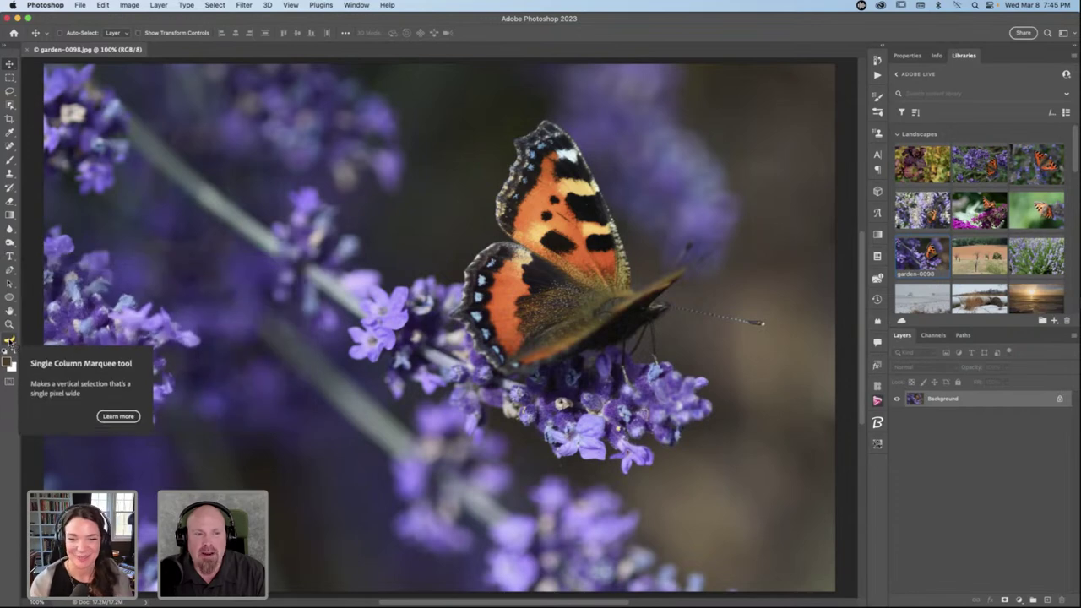
# Switch to the Single Column Marquee Tool from the toolbar's hidden marquee tools.
pyautogui.click(10, 339)
pyautogui.click(10, 338)
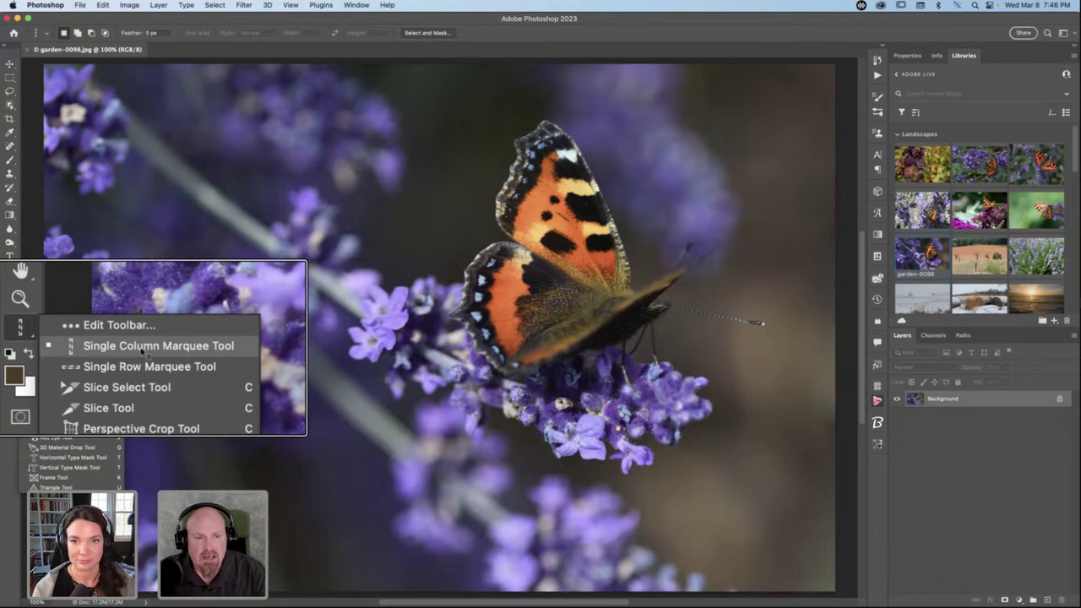
pyautogui.click(75, 347)
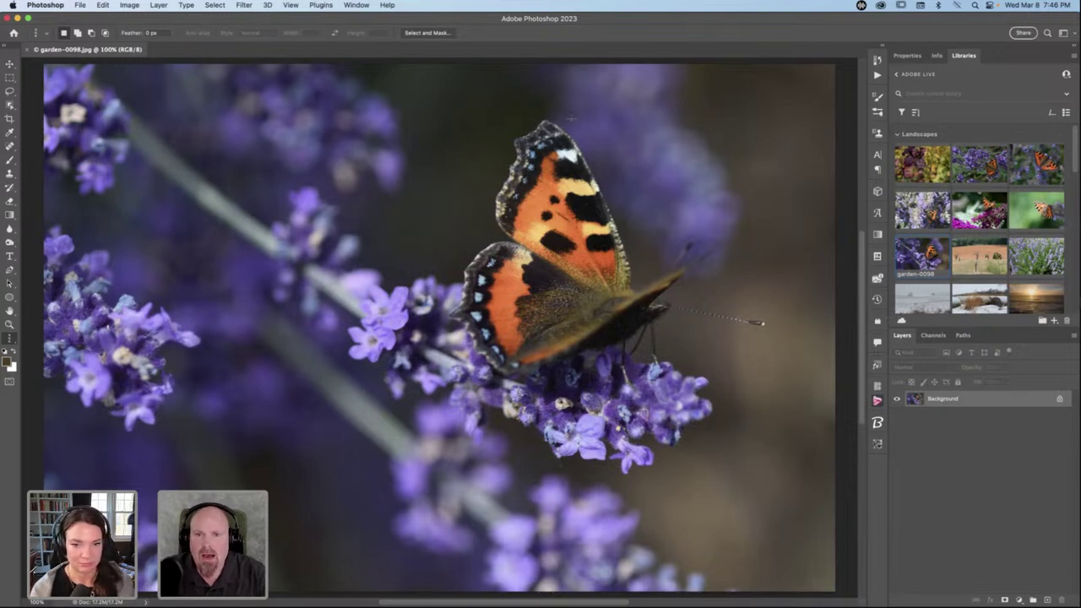
# Select a one-pixel column through the butterfly and copy it onto new Layer 1.
pyautogui.click(566, 181)
pyautogui.moveTo(566, 181); pyautogui.dragTo(572, 271)
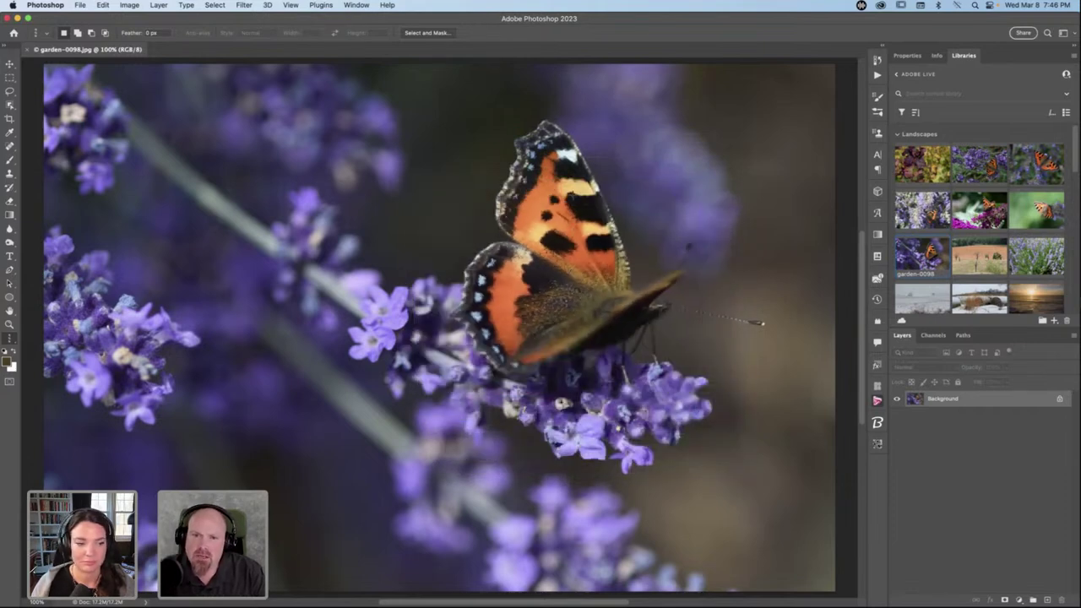
pyautogui.moveTo(572, 173); pyautogui.dragTo(567, 169)
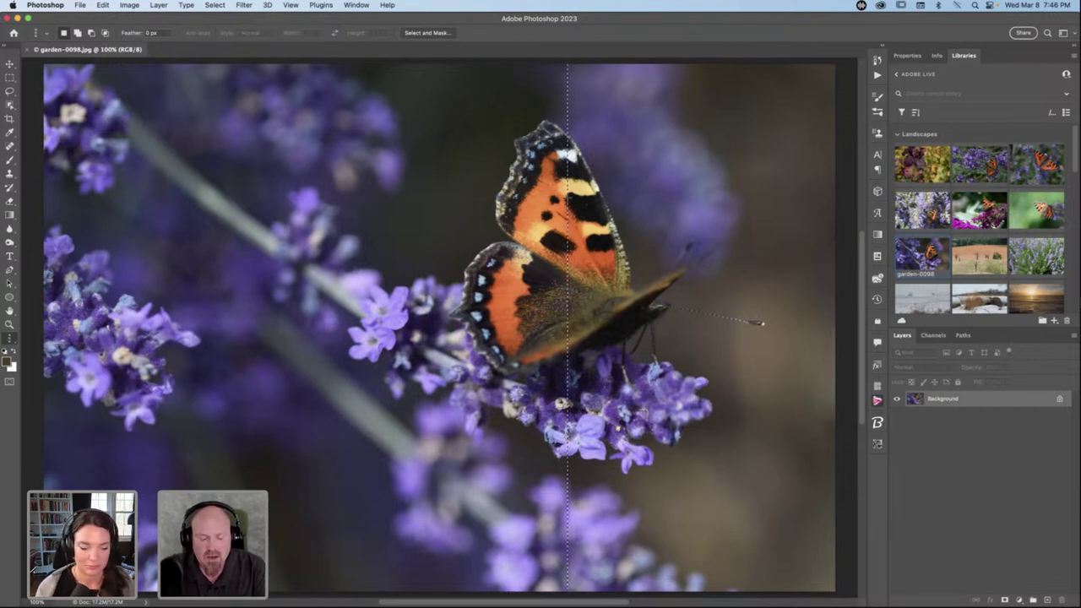
pyautogui.press('super+d')
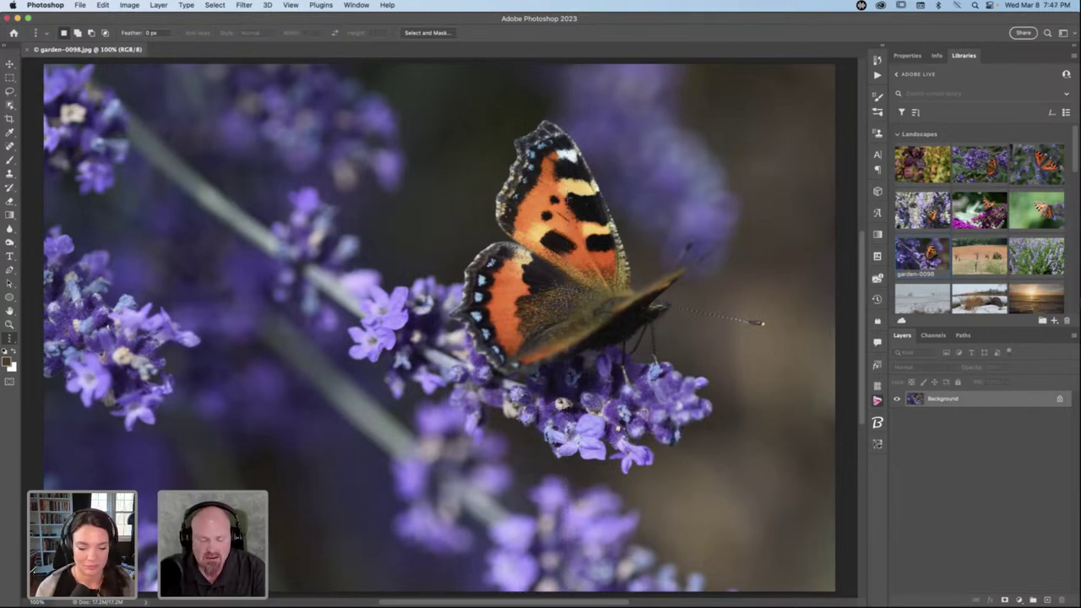
pyautogui.press('super+shift+alt+n')
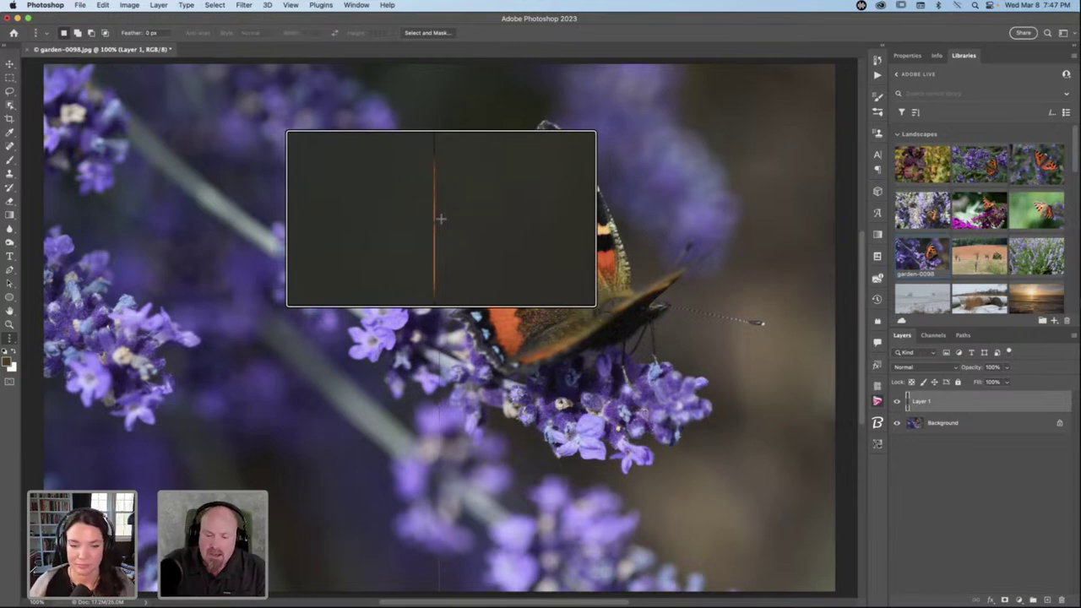
pyautogui.moveTo(441, 219); pyautogui.dragTo(447, 219)
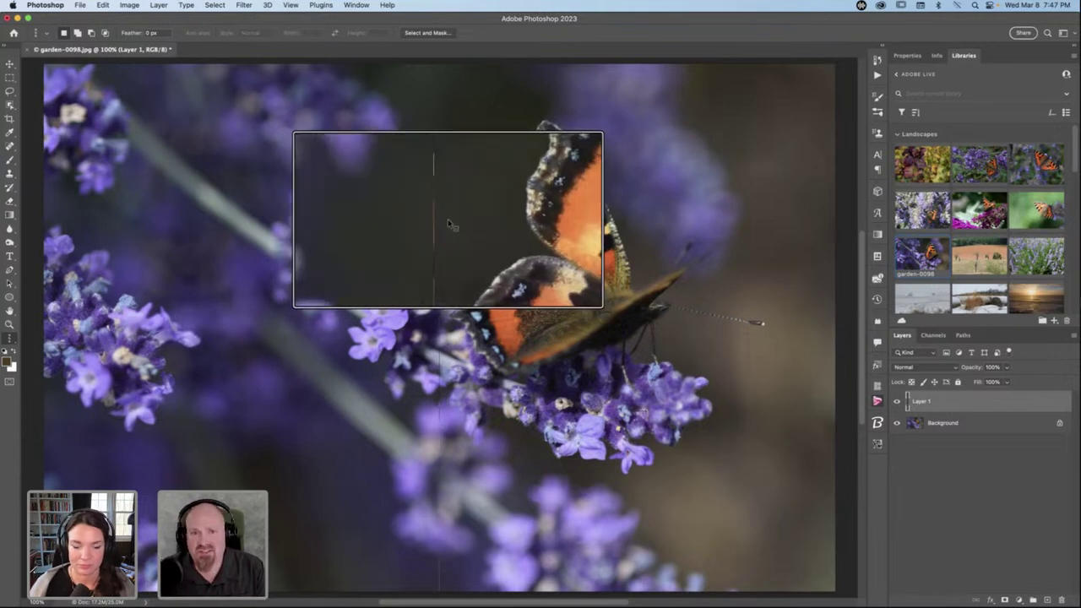
# Convert Layer 1 into a Smart Object from its Layers panel context menu.
pyautogui.rightClick(934, 404)
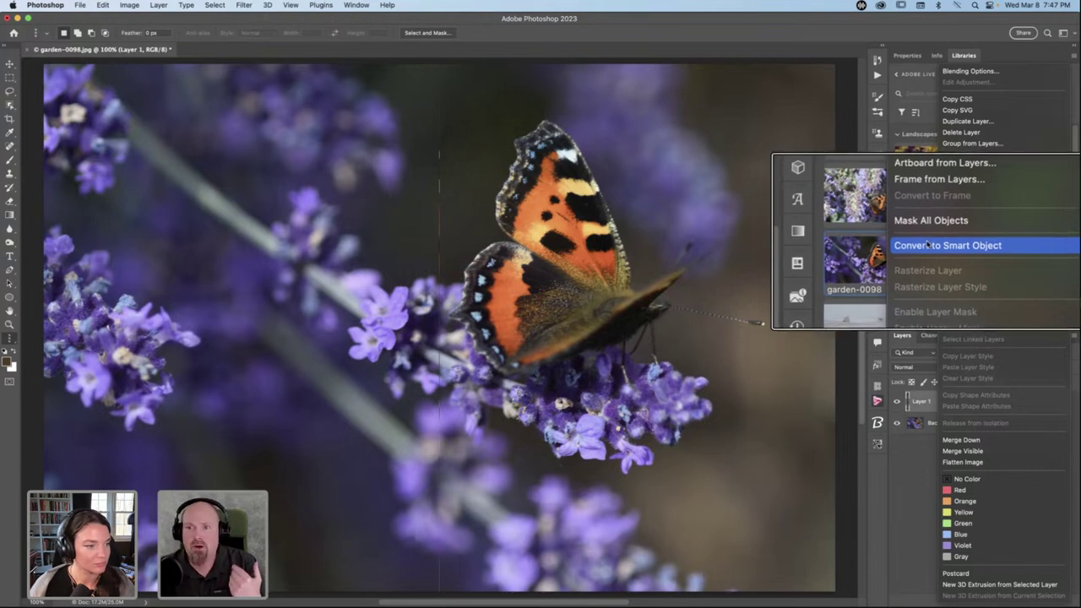
pyautogui.click(976, 245)
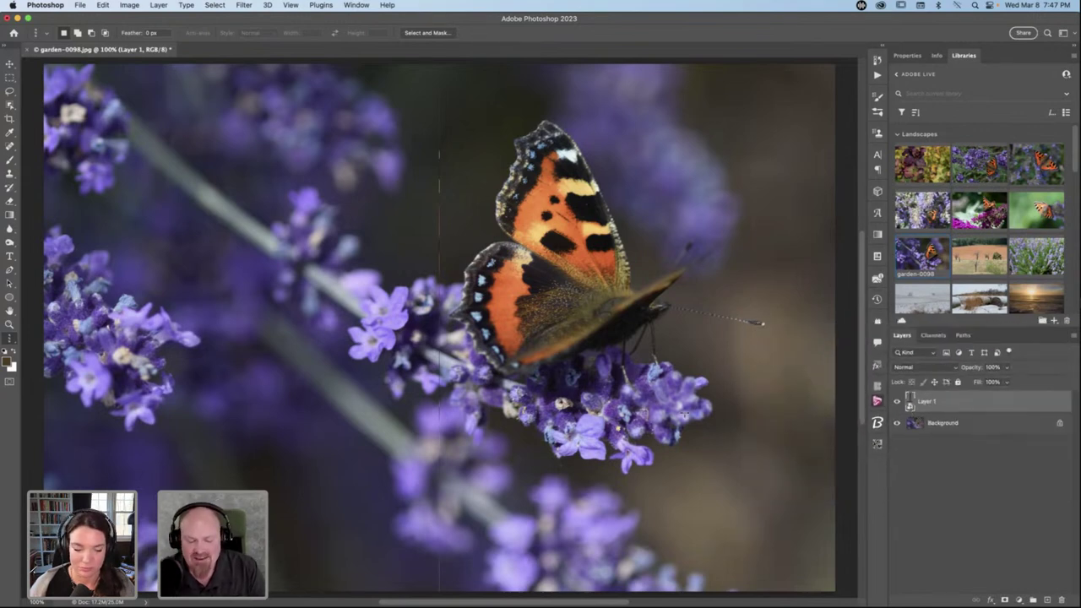
# Free-transform the column, stretching it to the left and right canvas edges, and commit.
pyautogui.press('super+t')
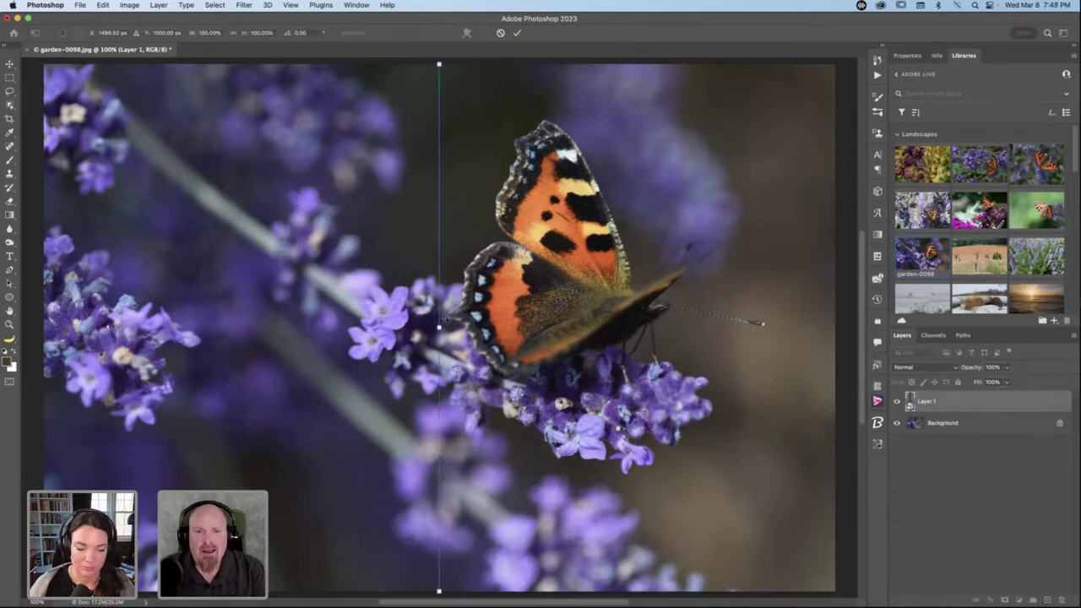
pyautogui.moveTo(440, 326); pyautogui.dragTo(836, 311)
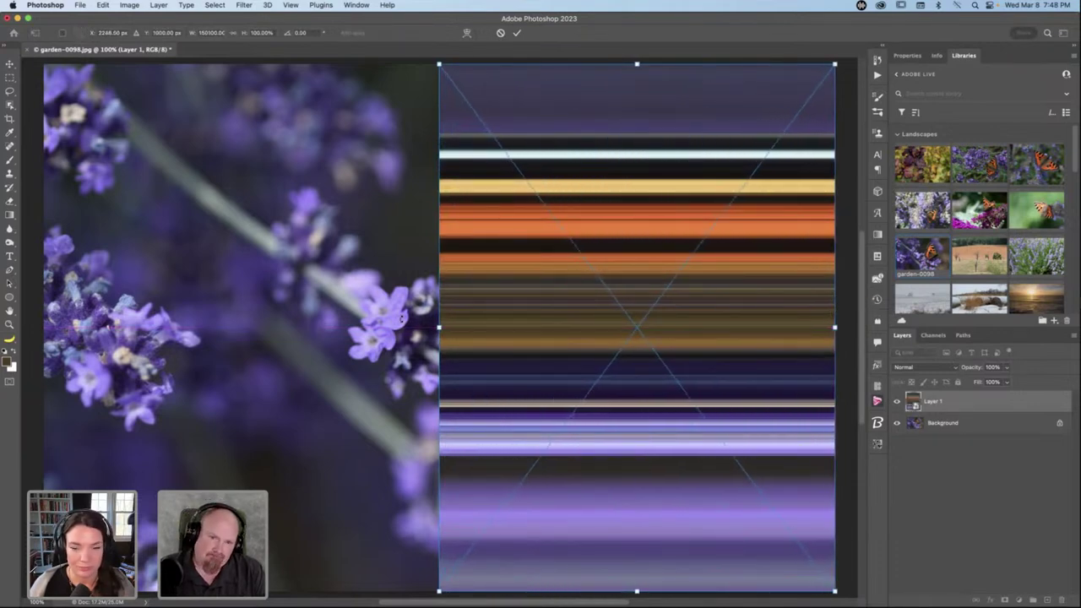
pyautogui.moveTo(439, 326)
pyautogui.mouseDown()
pyautogui.moveTo(38, 312)
pyautogui.moveTo(53, 305)
pyautogui.mouseUp()
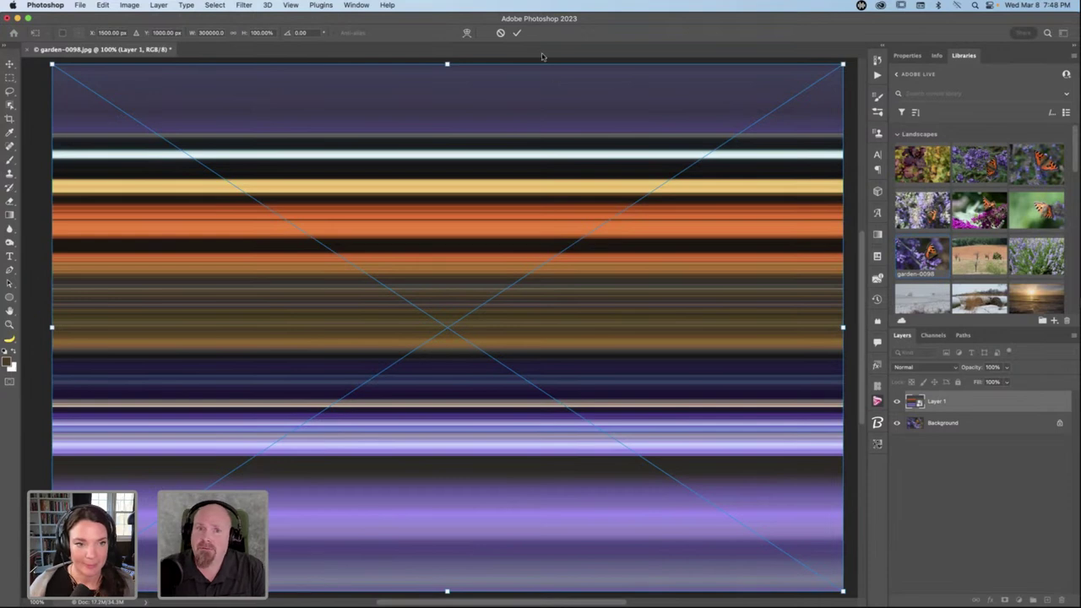
pyautogui.click(517, 33)
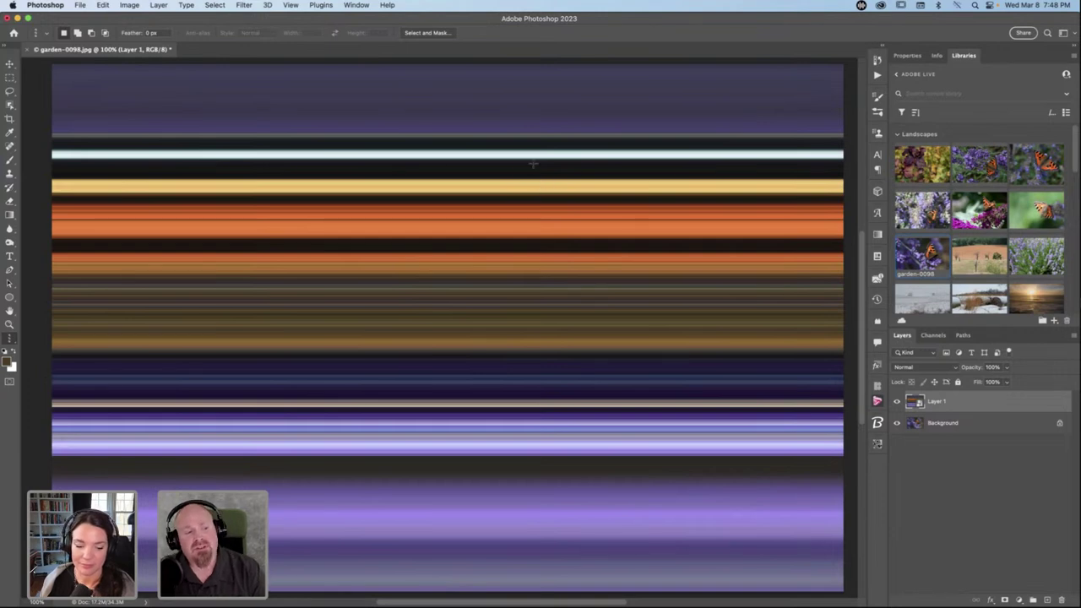
pyautogui.click(13, 6)
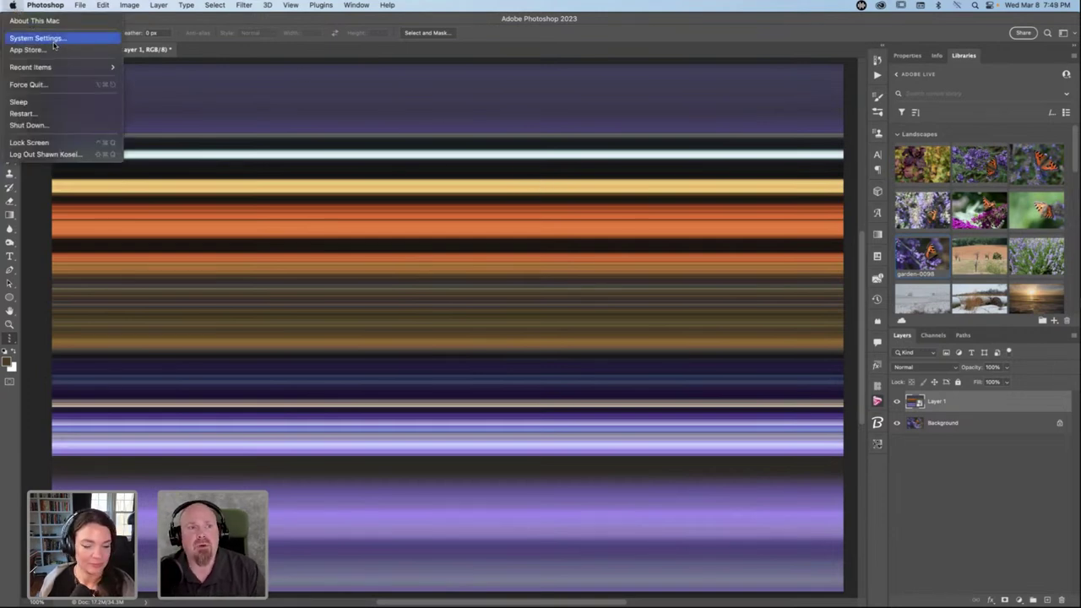
pyautogui.moveTo(47, 6)
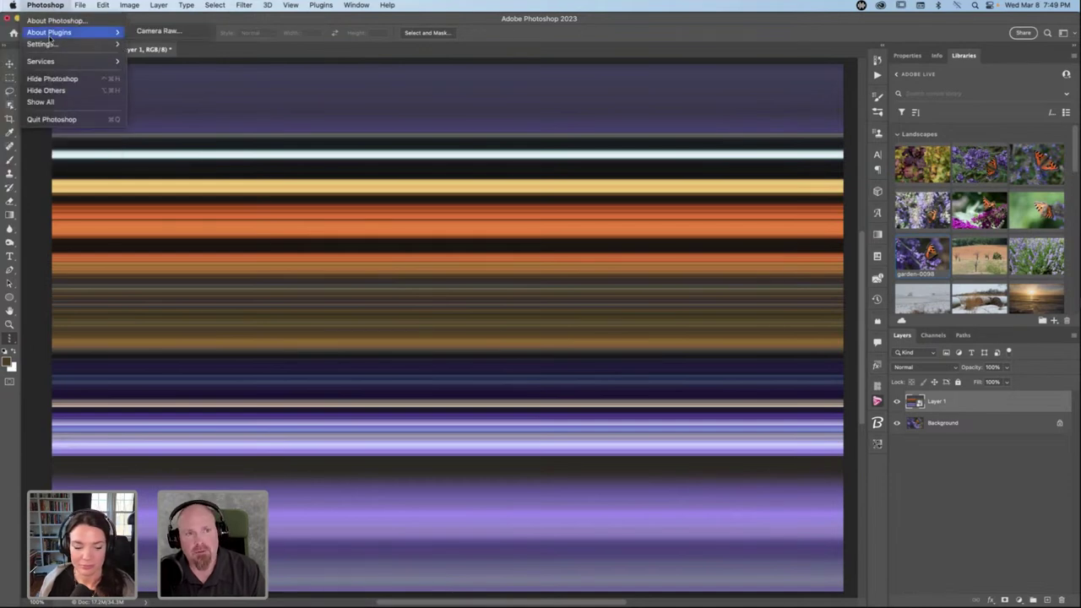
pyautogui.moveTo(51, 43)
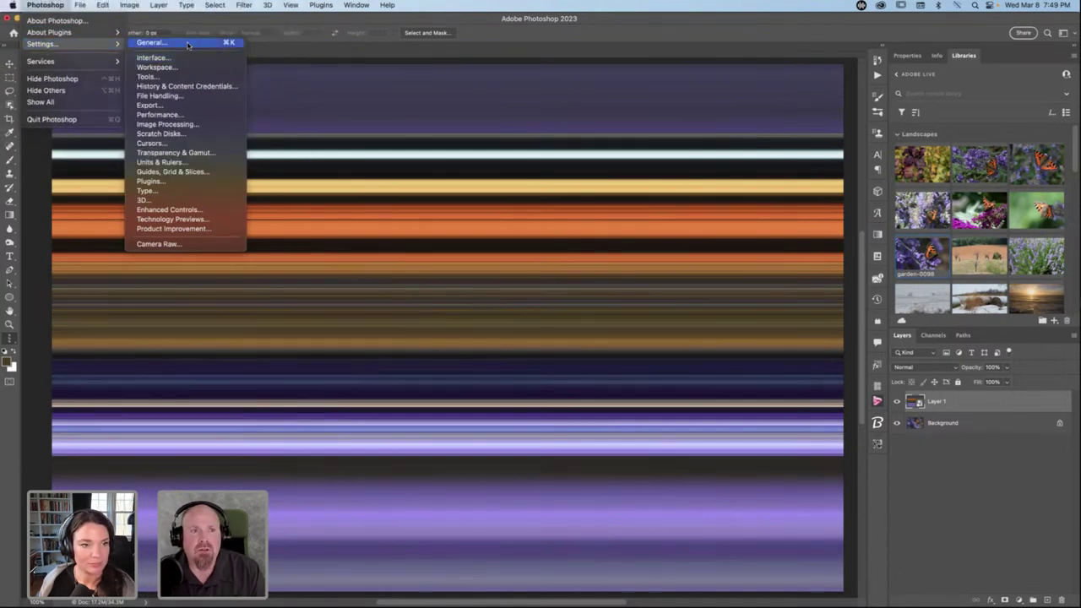
pyautogui.click(189, 43)
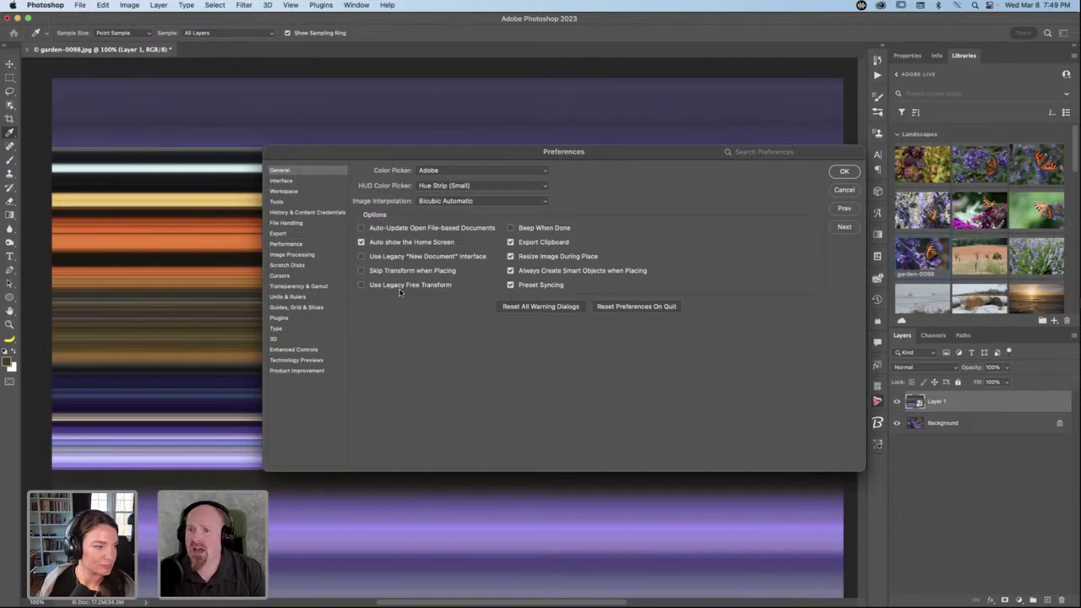
pyautogui.click(845, 189)
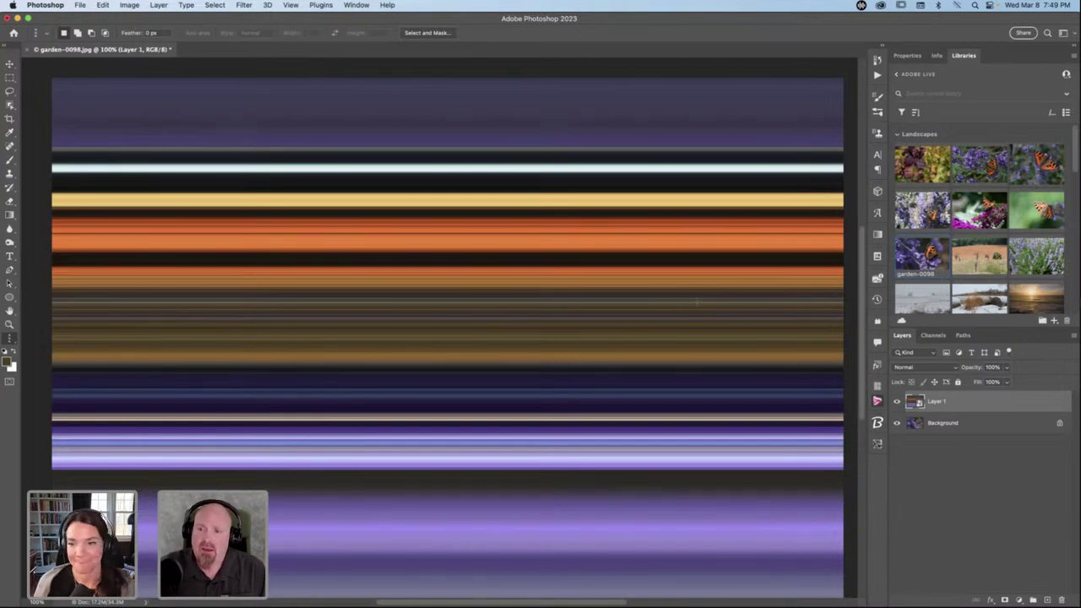
# Toggle Layer 1's visibility several times to compare the streaks with the butterfly photo.
pyautogui.click(897, 402)
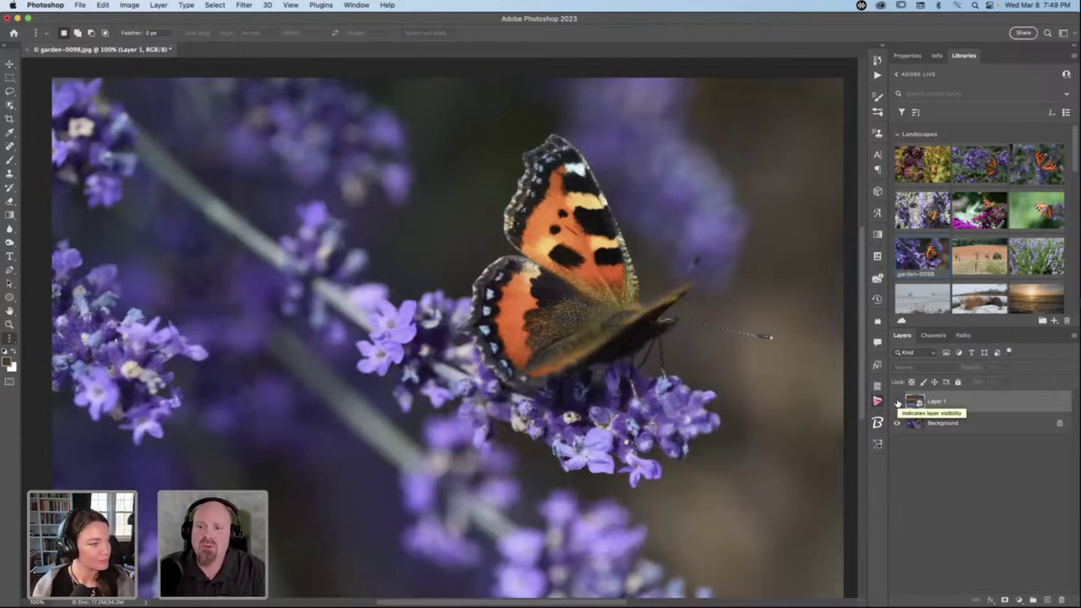
pyautogui.click(897, 402)
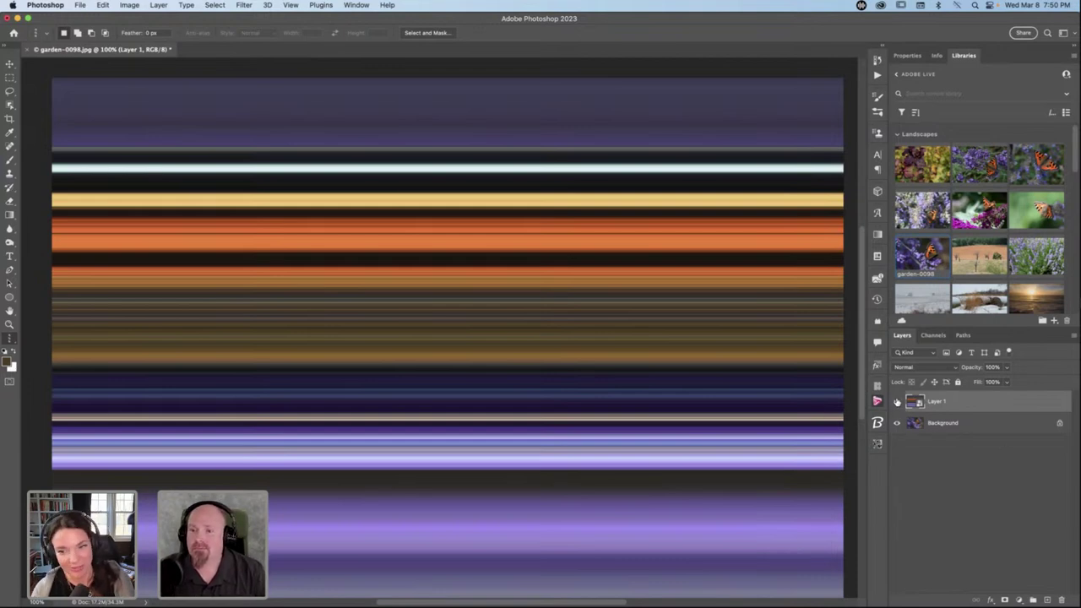
pyautogui.click(897, 402)
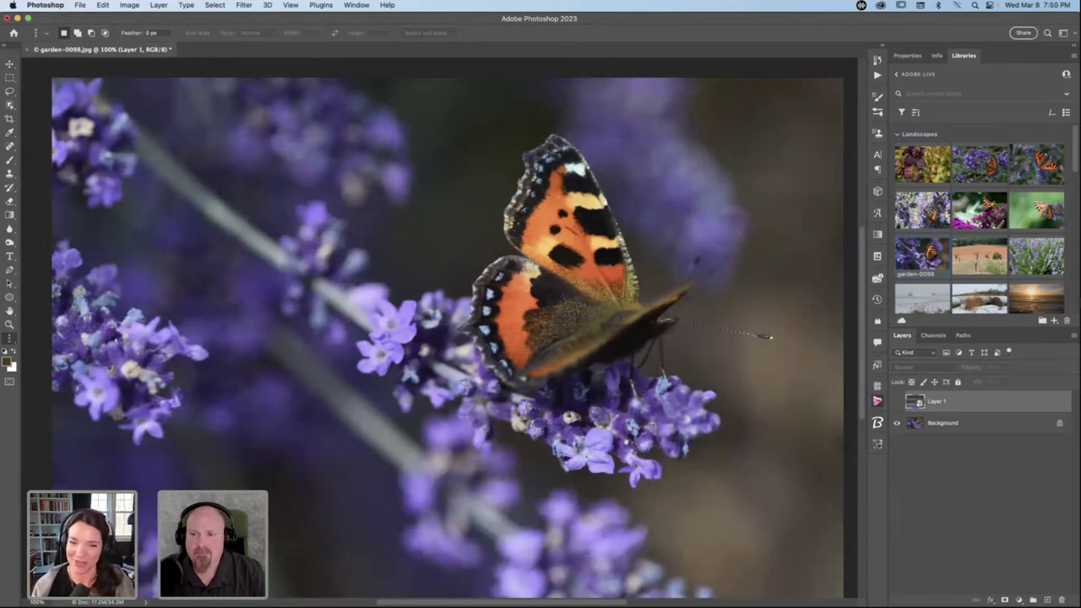
pyautogui.click(897, 403)
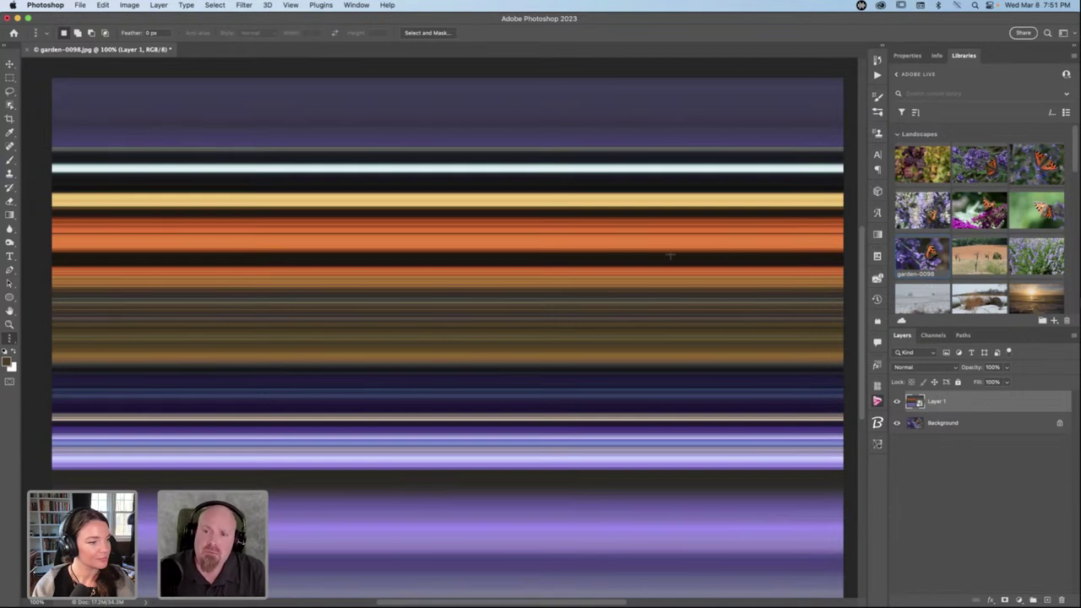
pyautogui.click(897, 402)
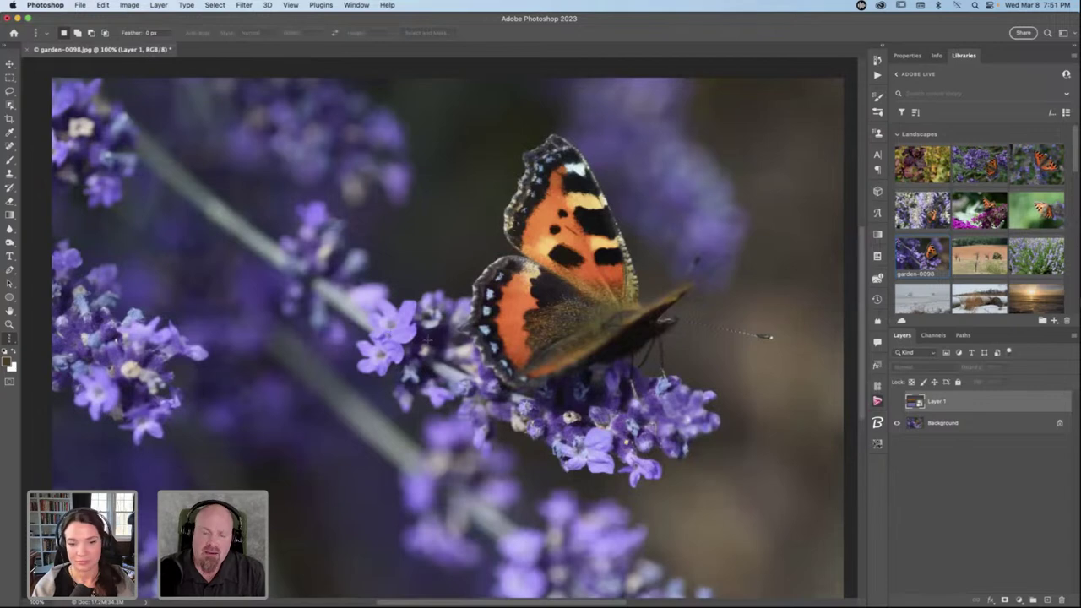
# Choose the Rectangular Marquee tool and leave Layer 1 hidden.
pyautogui.click(9, 77)
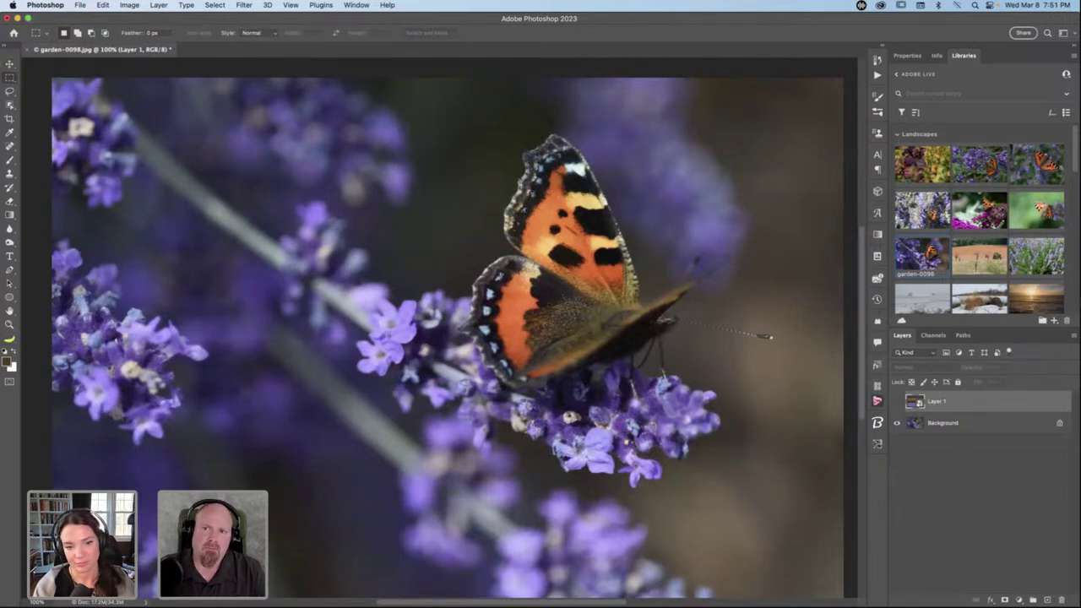
pyautogui.click(898, 402)
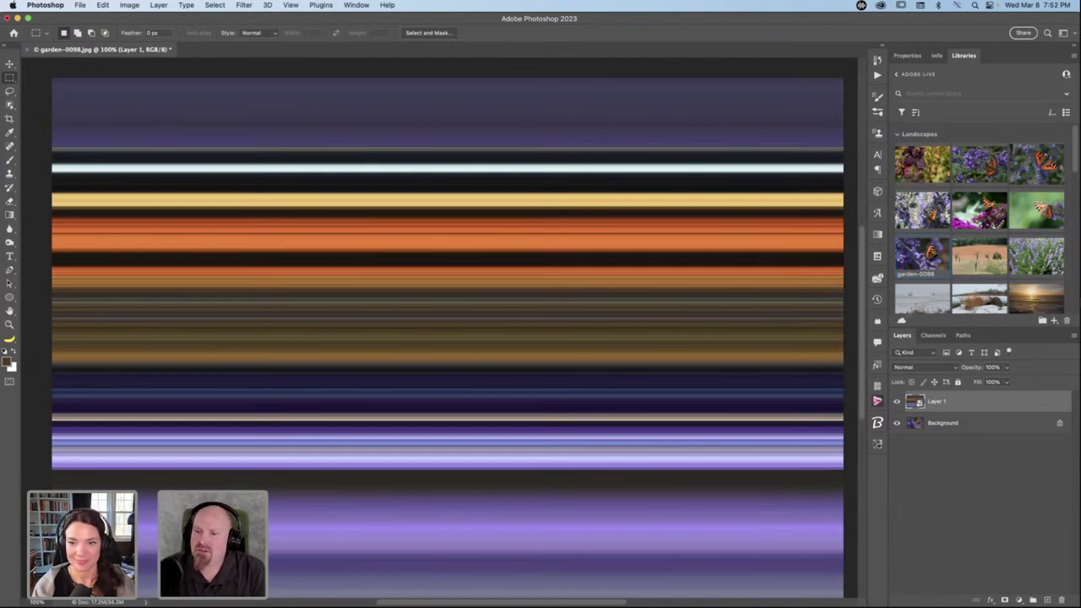
pyautogui.click(897, 403)
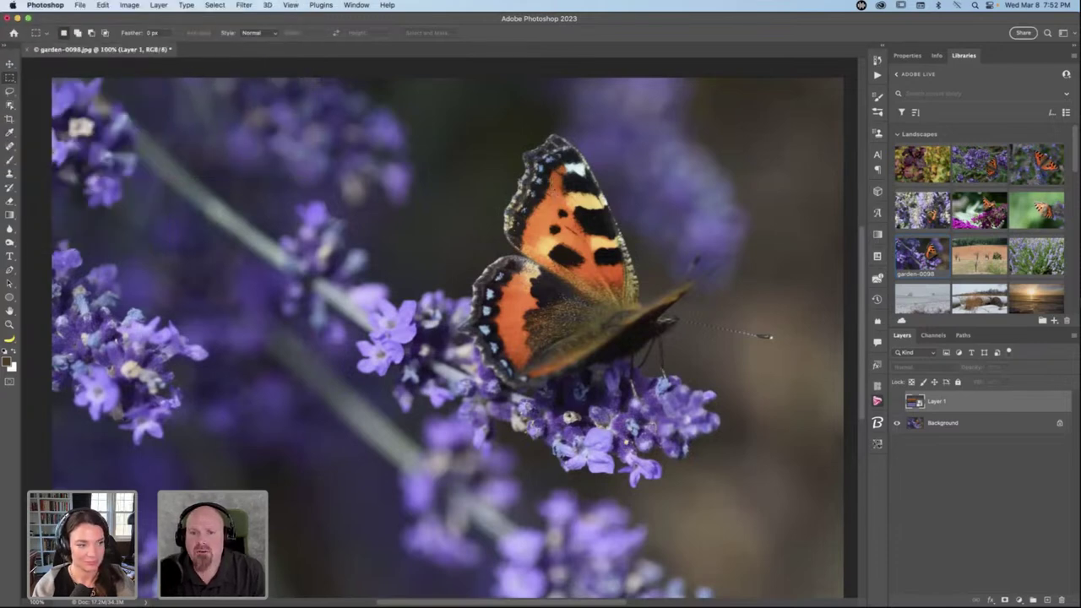
# Marquee a tall, narrow vertical strip through the middle of the butterfly.
pyautogui.moveTo(551, 179); pyautogui.dragTo(567, 353)
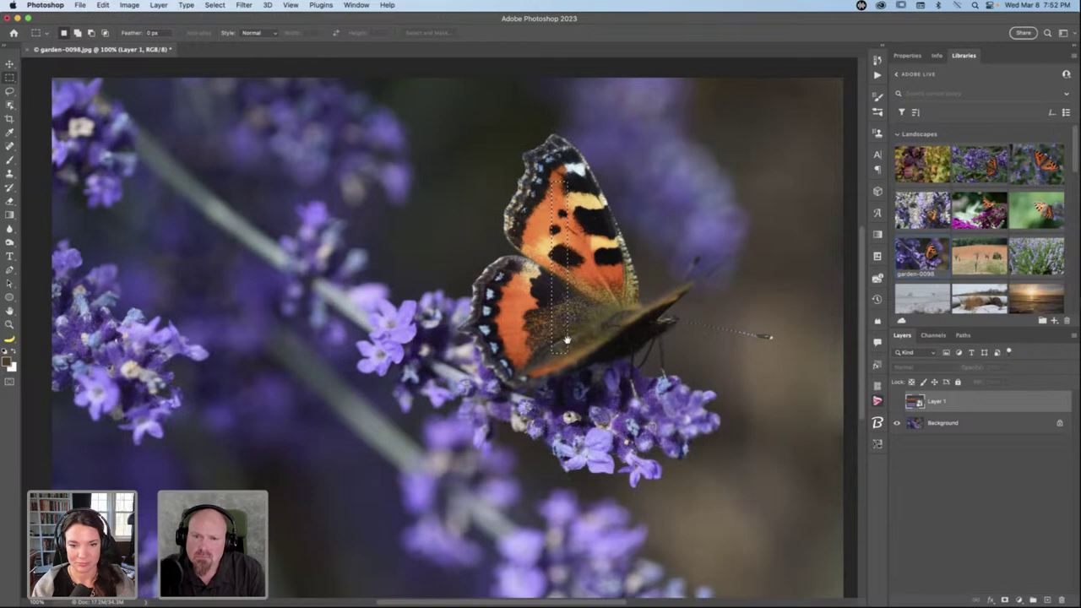
pyautogui.scroll(-1, 565, 339)
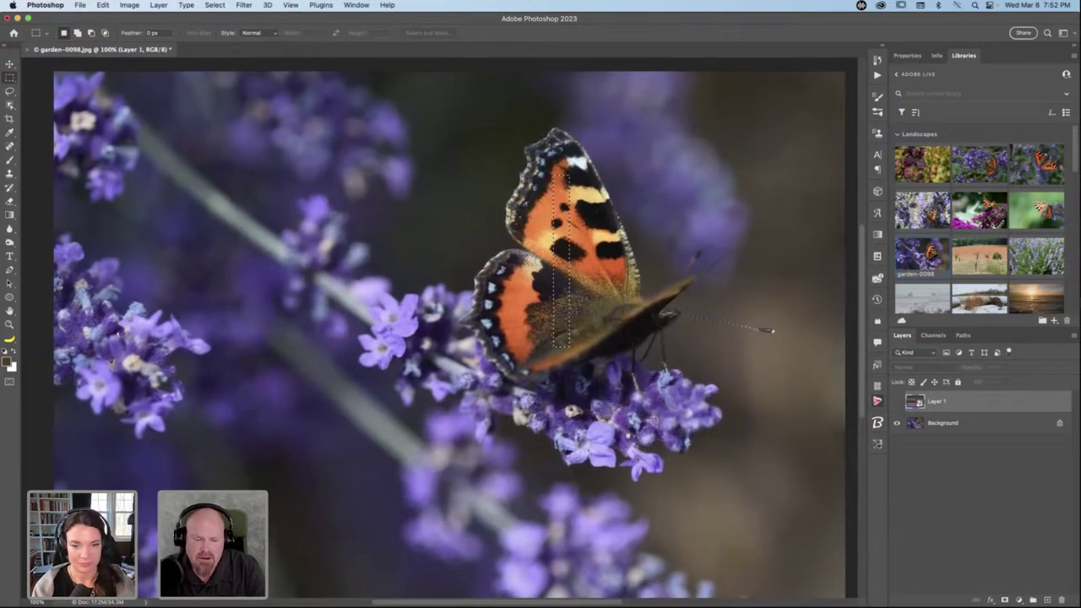
pyautogui.press('super+d')
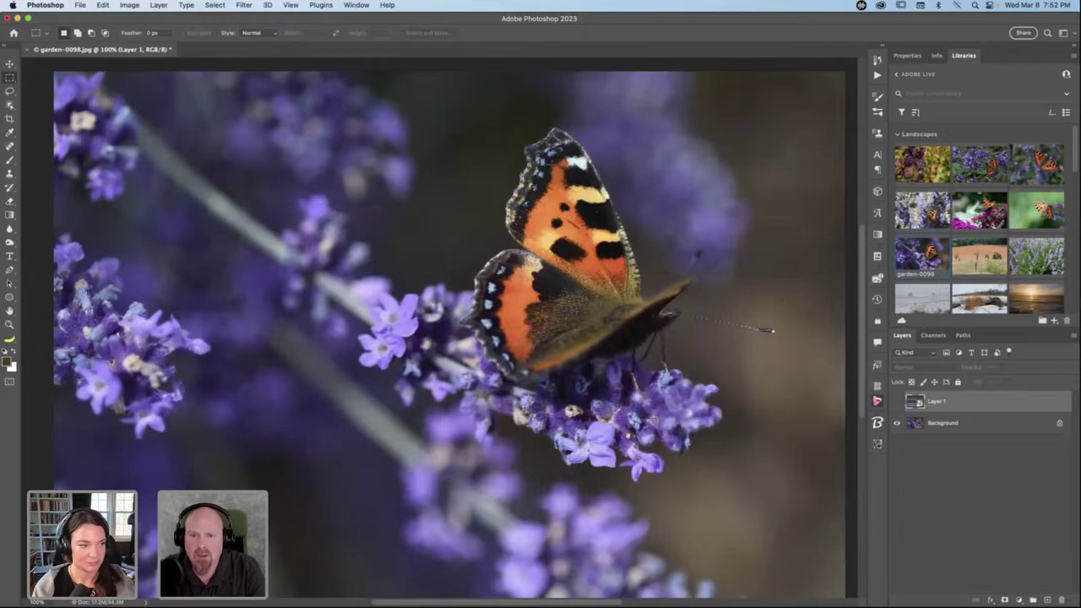
pyautogui.moveTo(553, 168); pyautogui.dragTo(559, 435)
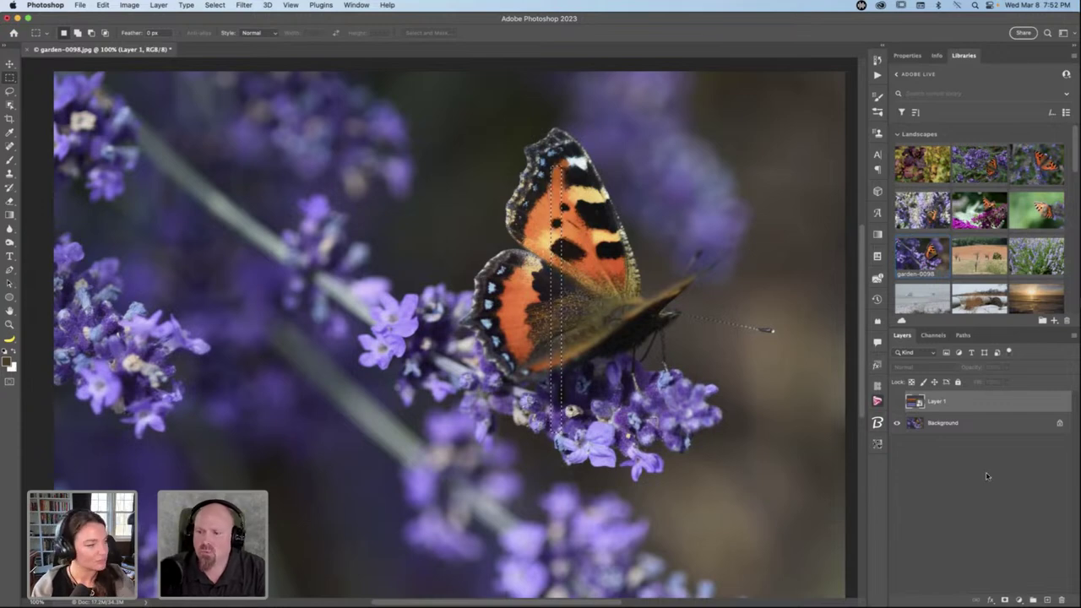
# Add new Layer 2 and fill the selected strip onto it.
pyautogui.click(1047, 600)
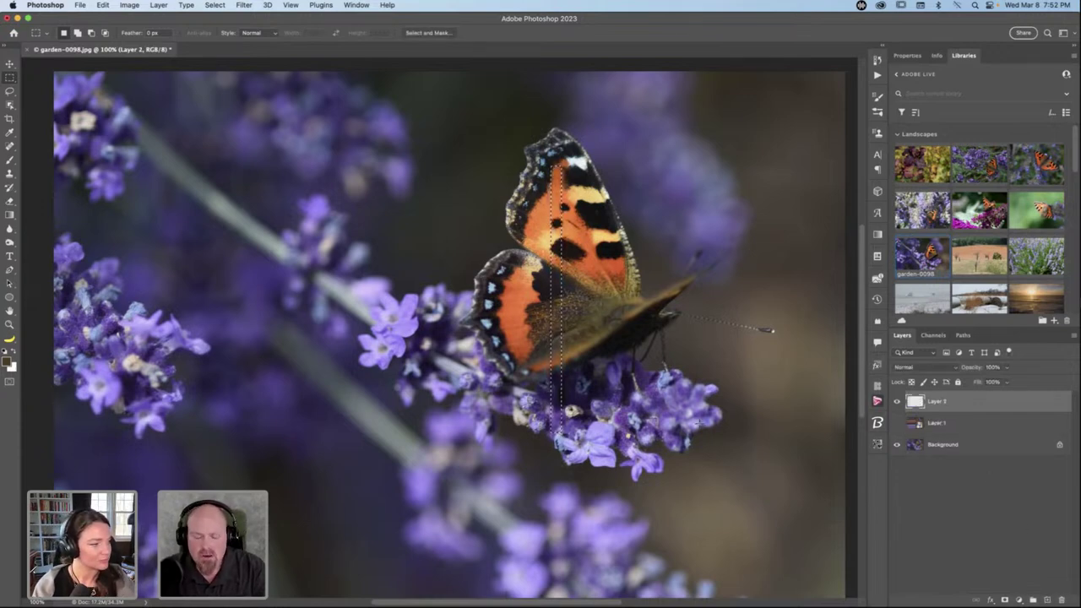
pyautogui.hotkey('shift', 'BackSpace')
pyautogui.press('Return')
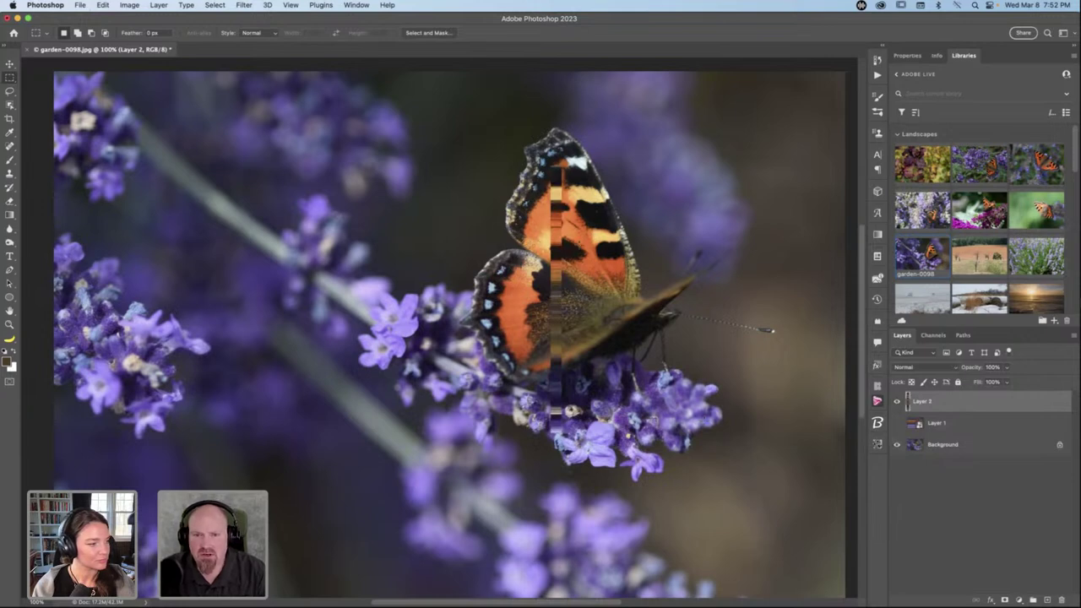
pyautogui.press('super+alt+8')
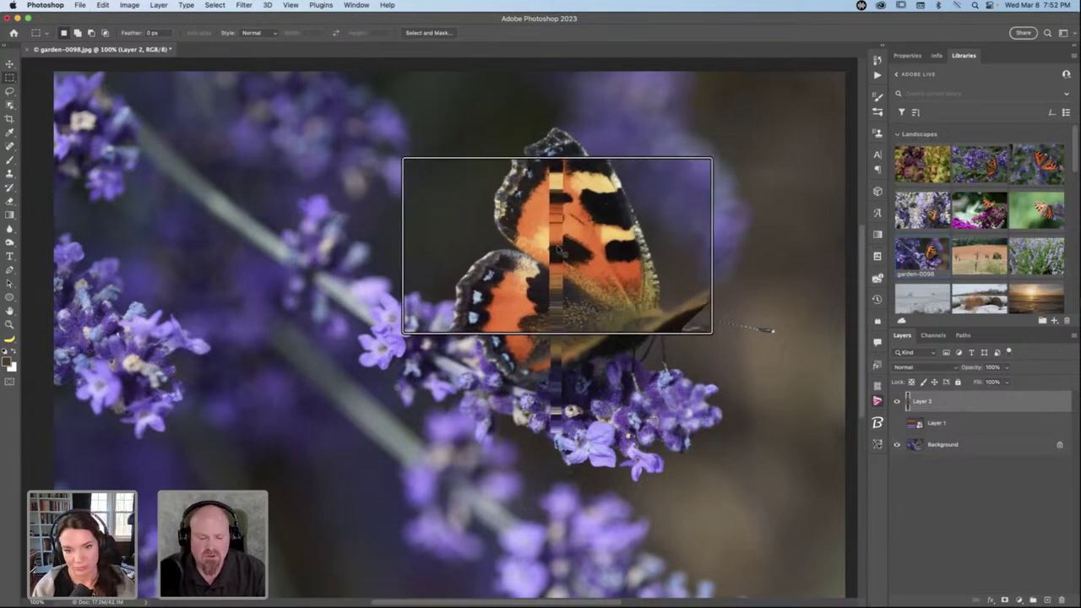
pyautogui.press('super+alt+equal')
pyautogui.press('super+alt+8')
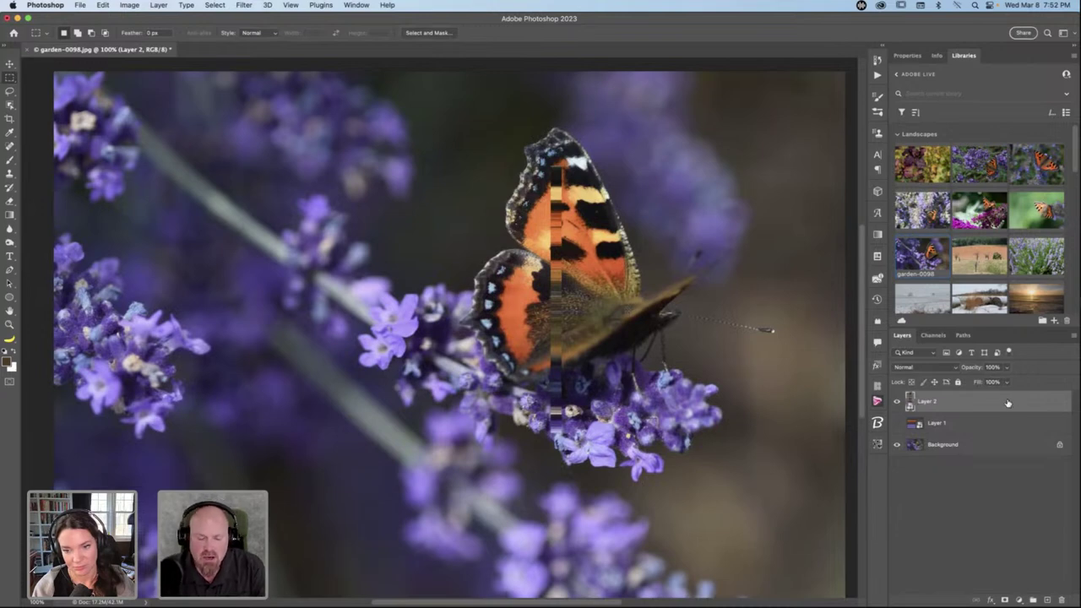
# Stretch Layer 2's strip far right, lower its top edge, move it up-left, and commit.
pyautogui.press('super+t')
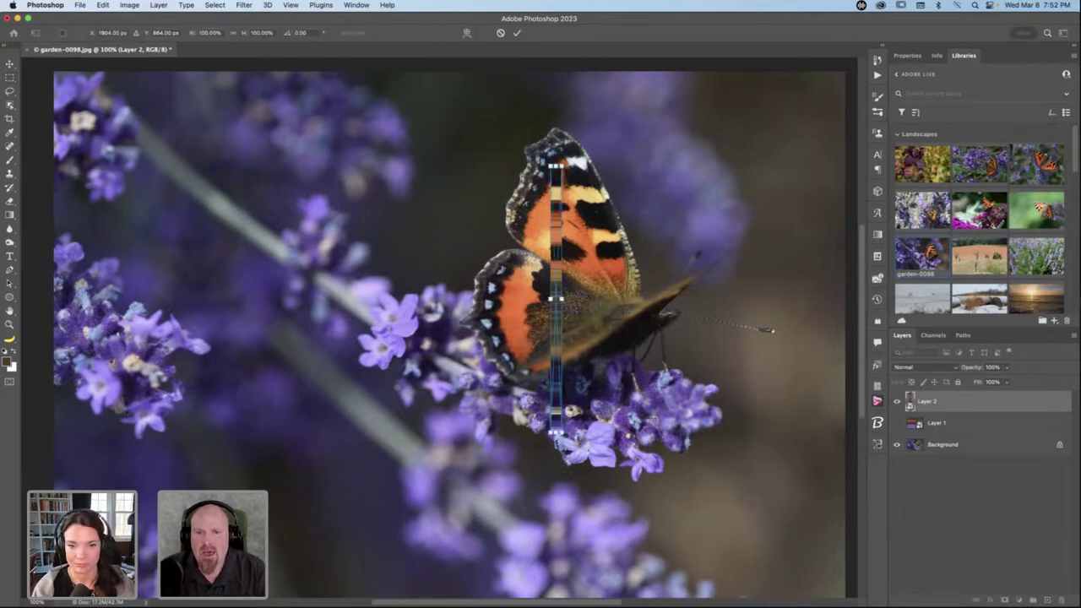
pyautogui.moveTo(562, 299); pyautogui.dragTo(242, 298)
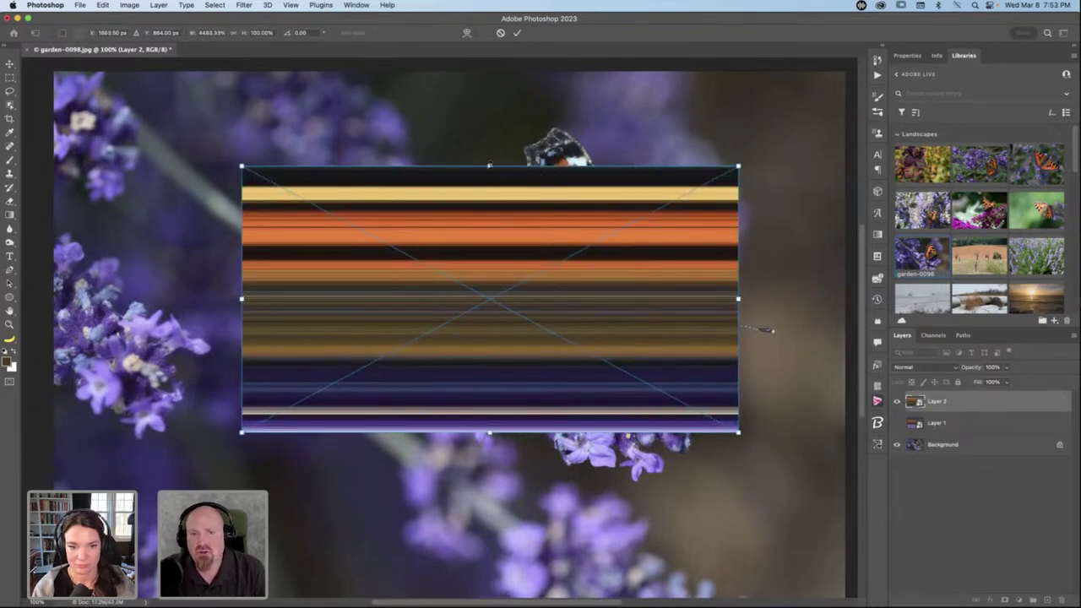
pyautogui.moveTo(490, 166); pyautogui.dragTo(492, 210)
pyautogui.moveTo(514, 258); pyautogui.dragTo(360, 194)
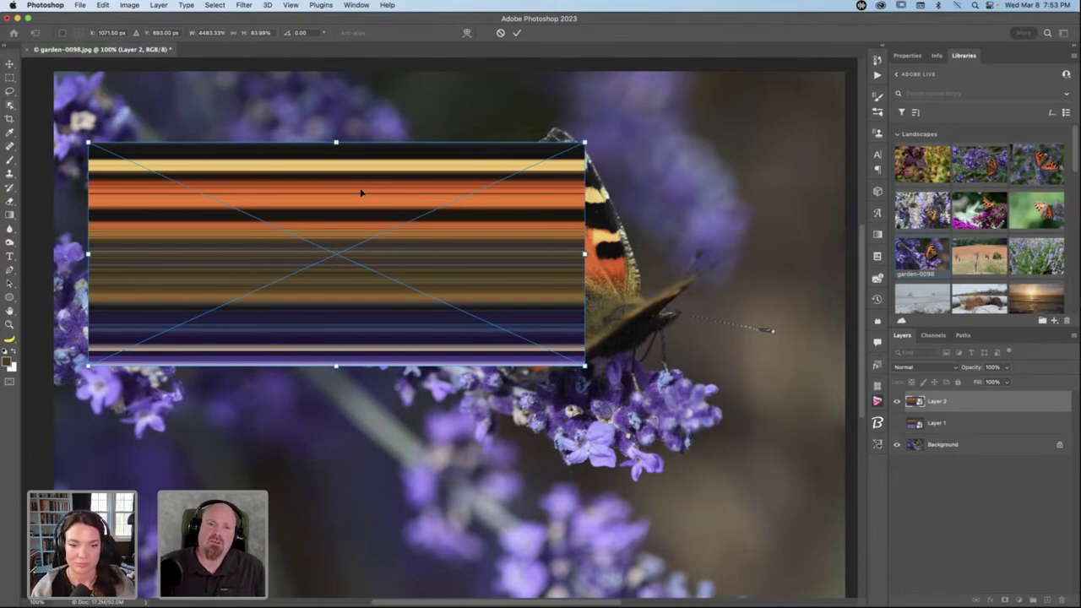
pyautogui.click(517, 33)
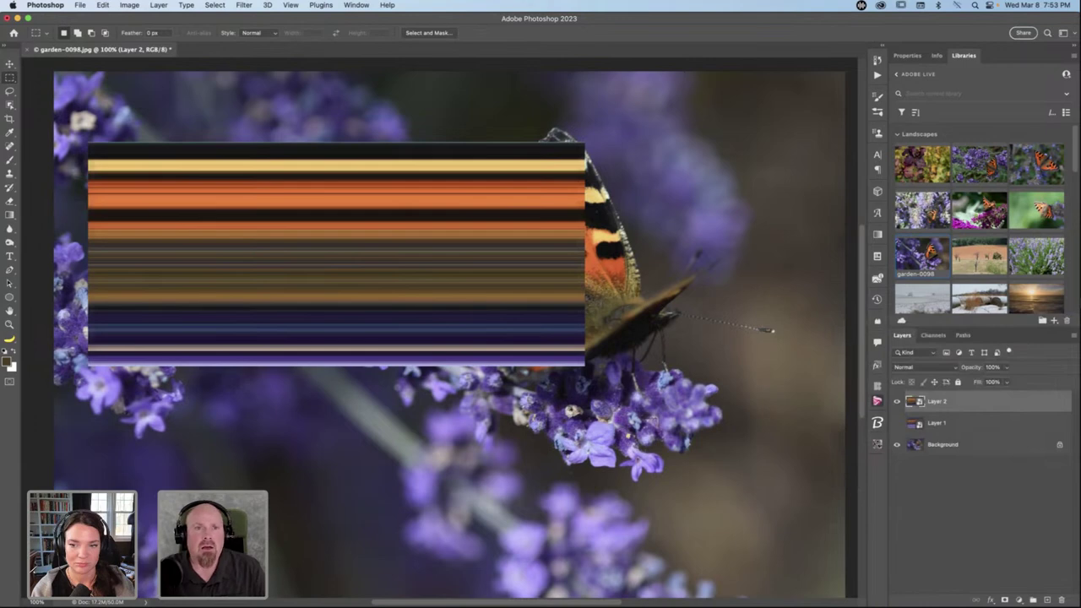
# Apply Distort > Twirl to Layer 2 with the Angle slider pushed far right.
pyautogui.click(244, 6)
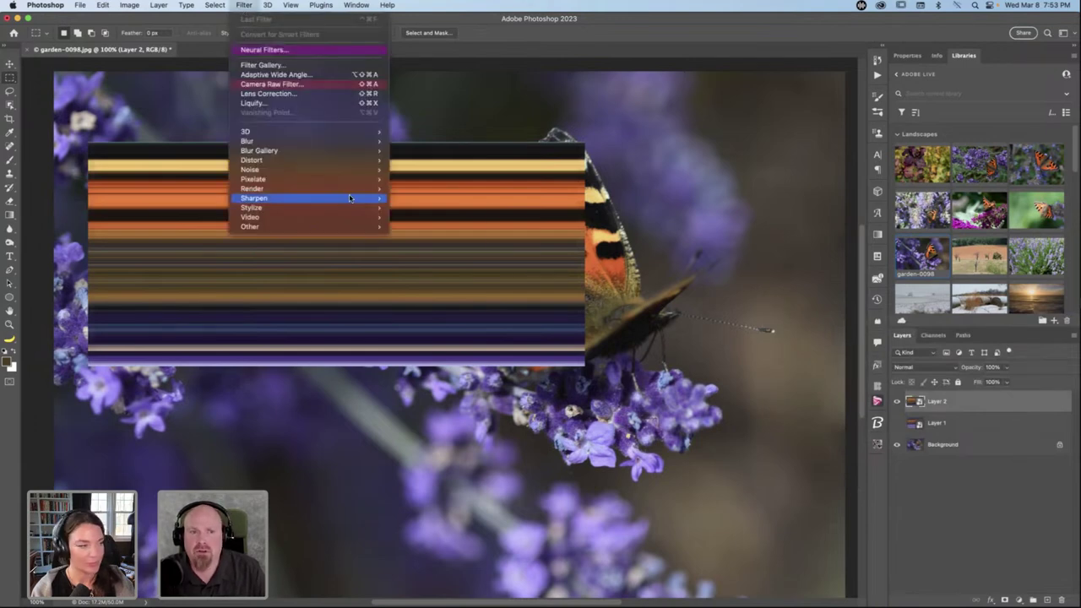
pyautogui.moveTo(343, 187)
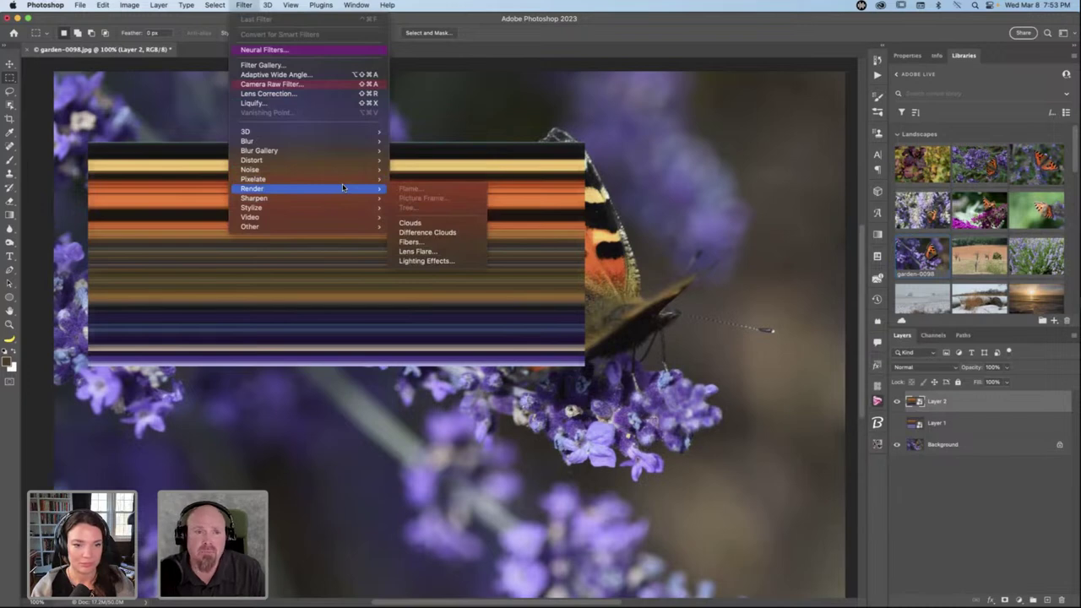
pyautogui.moveTo(344, 163)
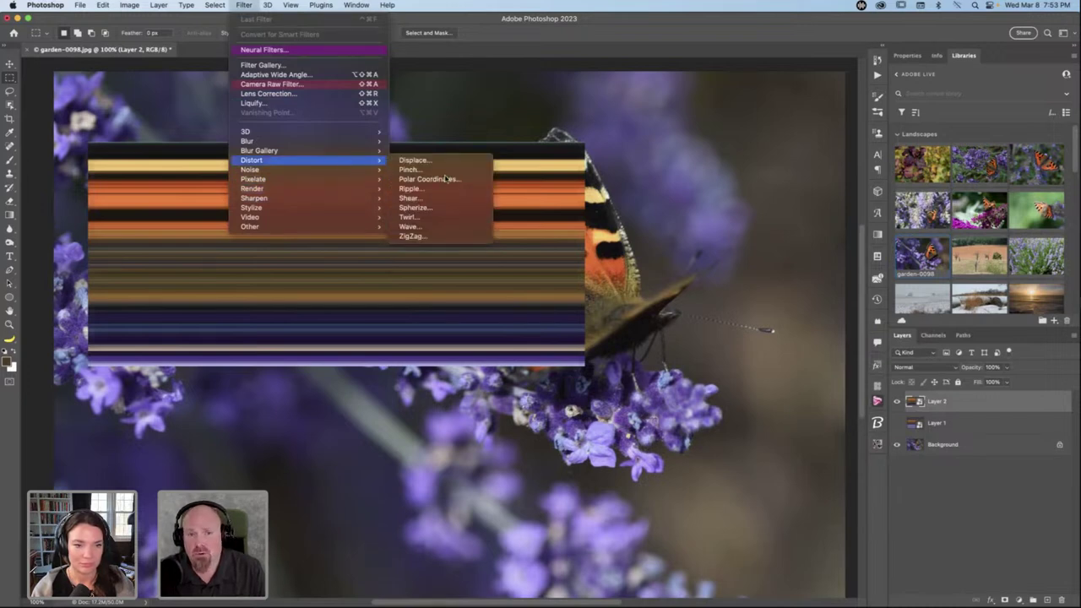
pyautogui.click(437, 218)
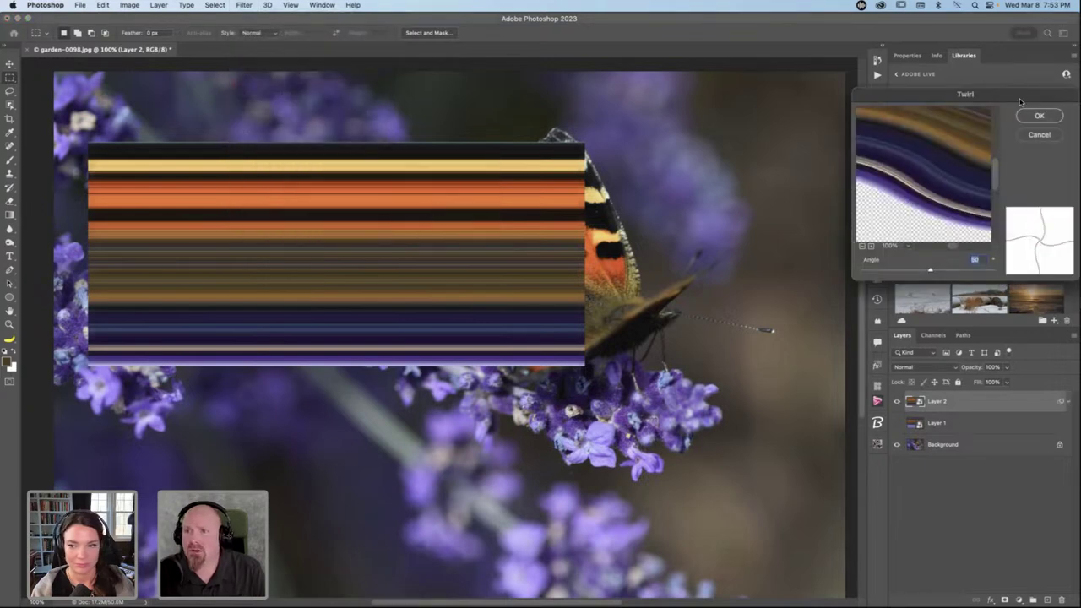
pyautogui.moveTo(1020, 101); pyautogui.dragTo(706, 116)
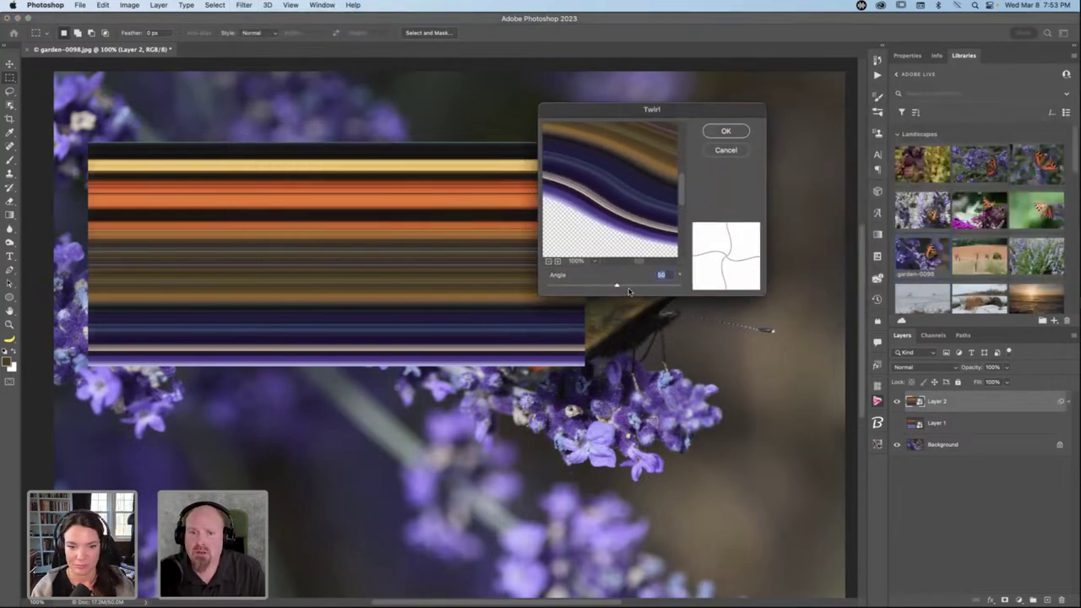
pyautogui.moveTo(617, 286); pyautogui.dragTo(646, 287)
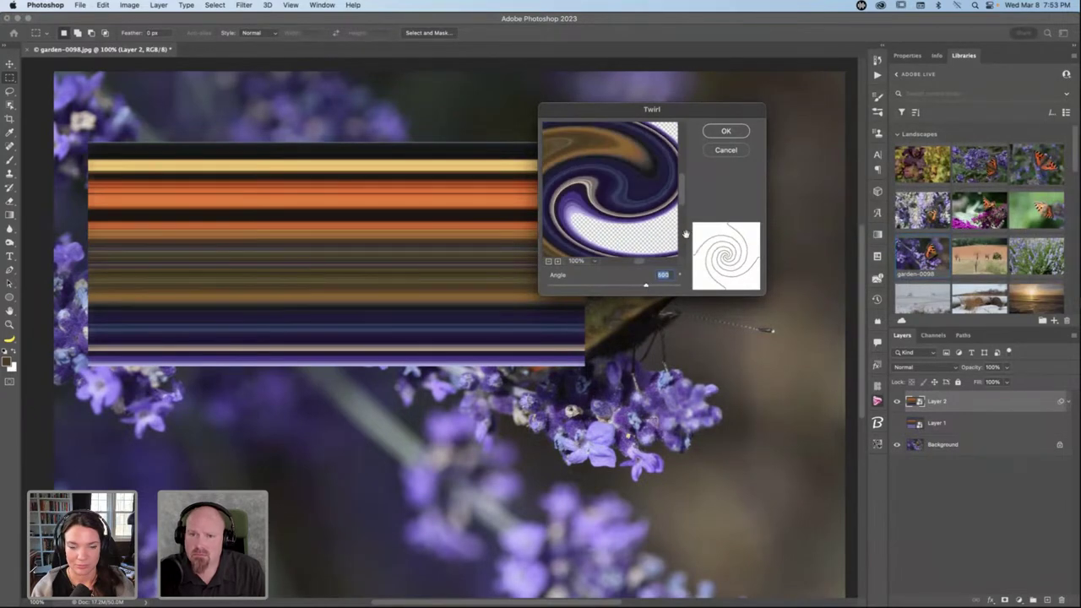
pyautogui.click(721, 133)
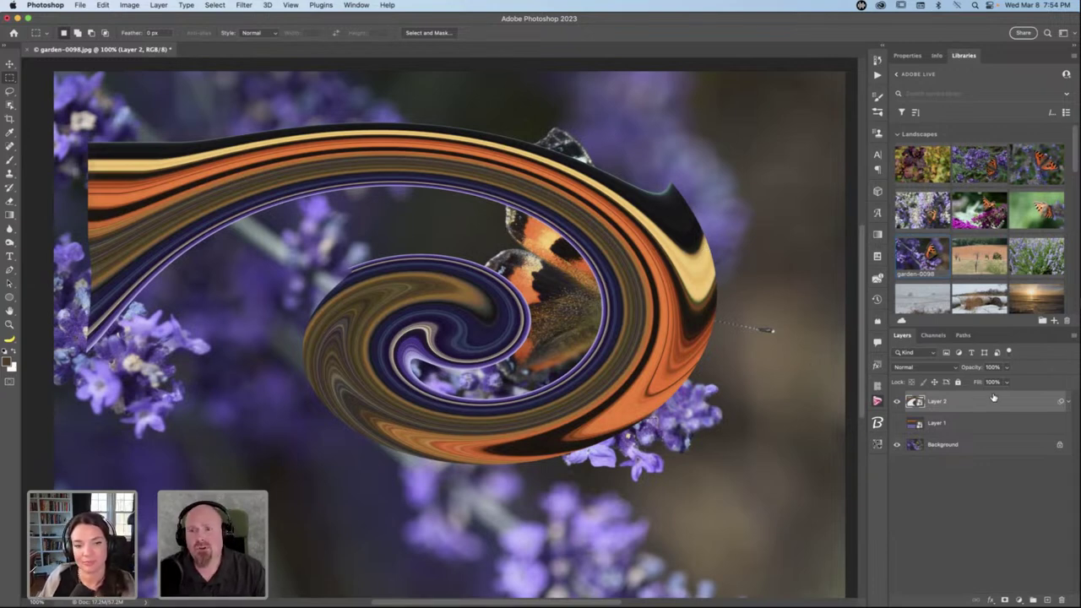
# Compare Layer 2 with Twirl off and on, then clear its smart filters.
pyautogui.click(1068, 403)
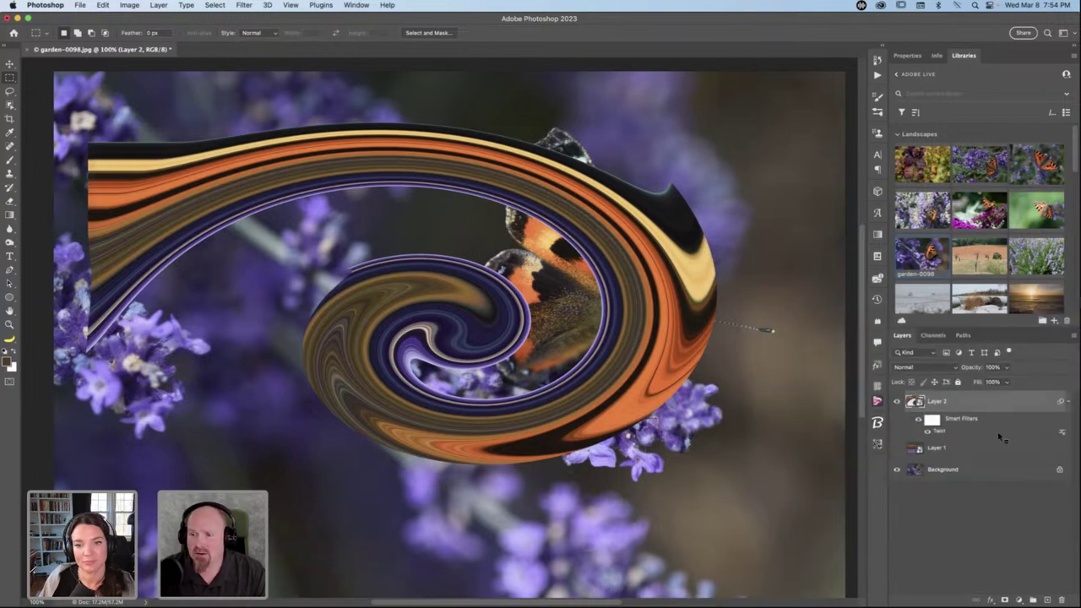
pyautogui.click(928, 432)
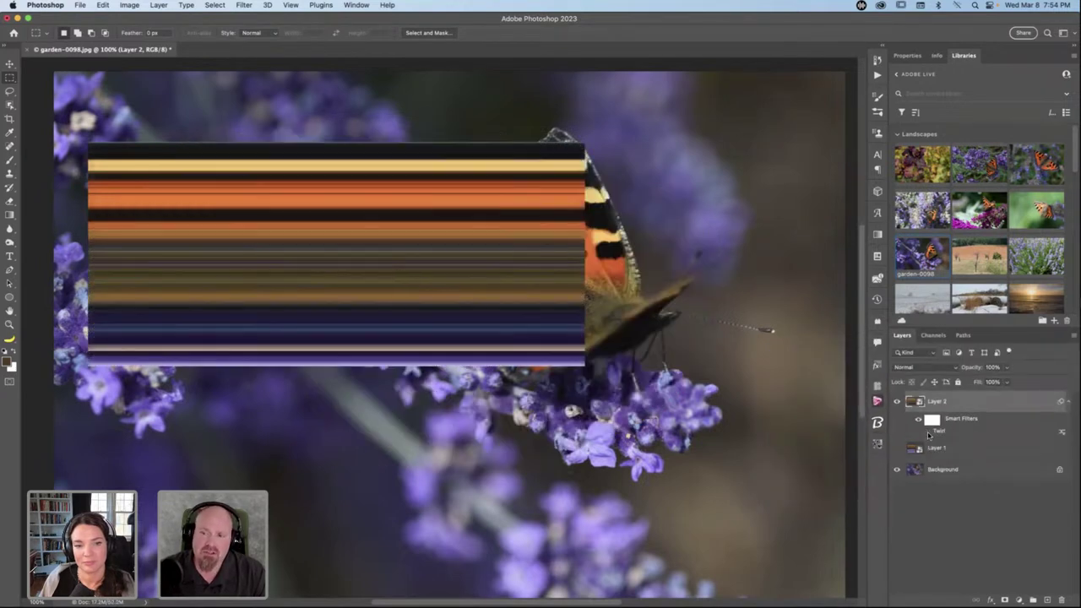
pyautogui.click(928, 432)
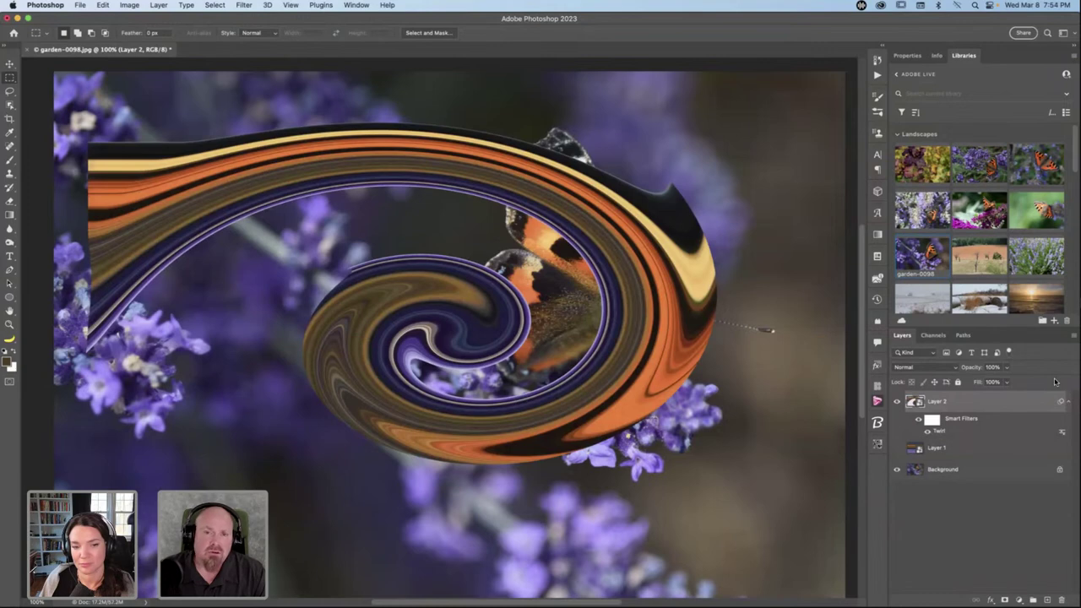
pyautogui.rightClick(1060, 402)
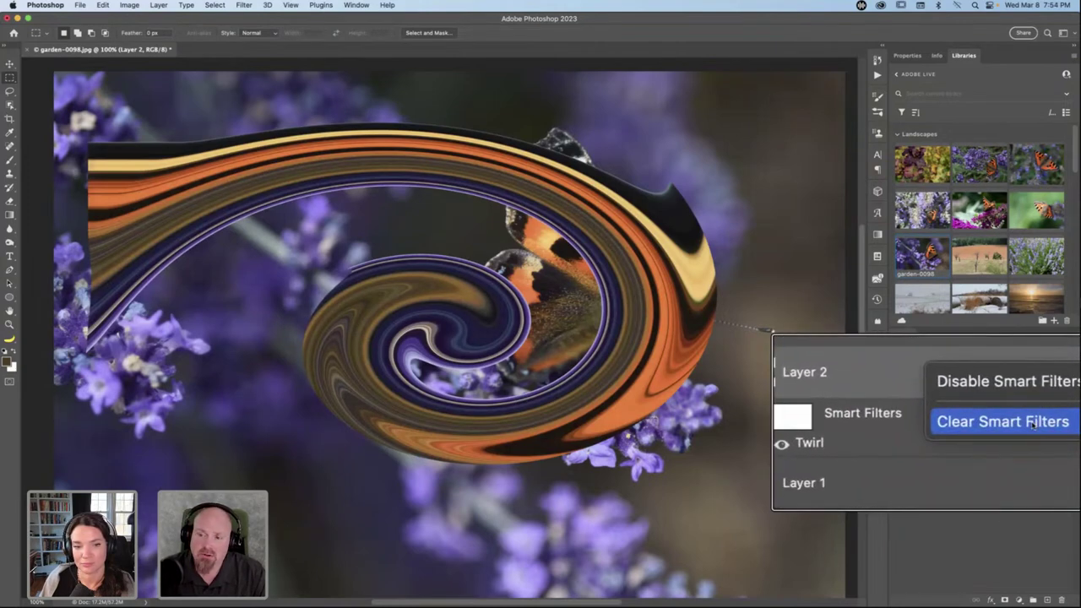
pyautogui.click(1032, 422)
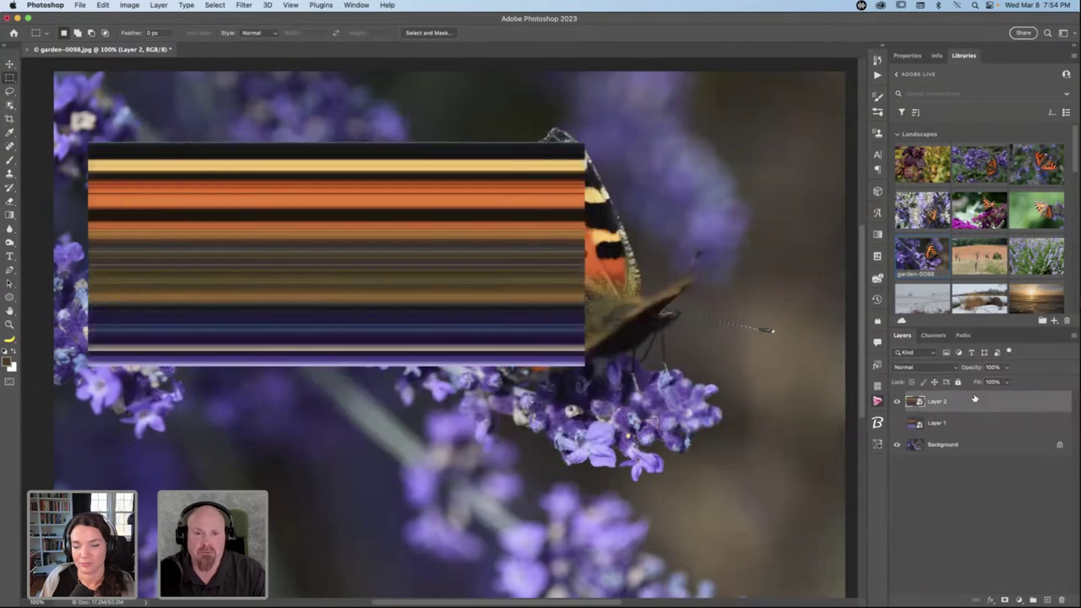
# Apply Distort > Polar Coordinates, Rectangular to Polar, to the streak layer.
pyautogui.click(250, 10)
pyautogui.moveTo(309, 181)
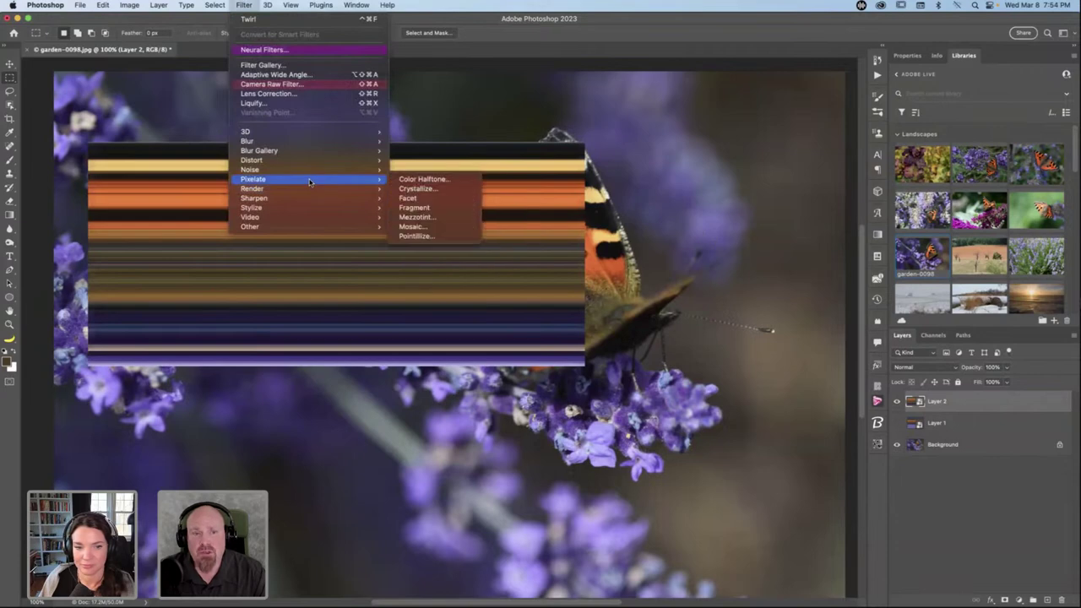
pyautogui.moveTo(309, 160)
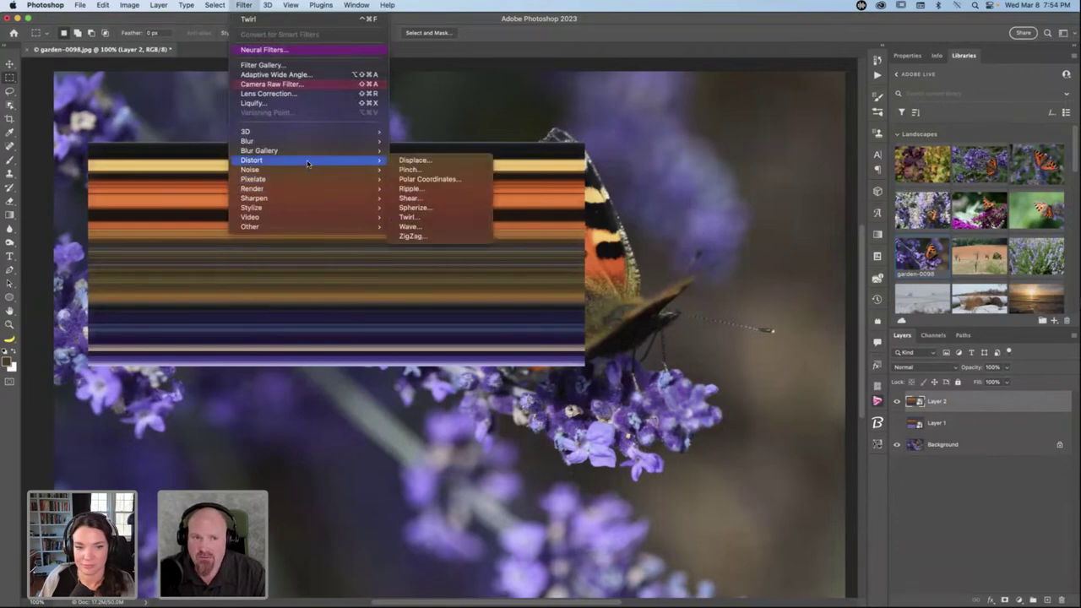
pyautogui.click(431, 179)
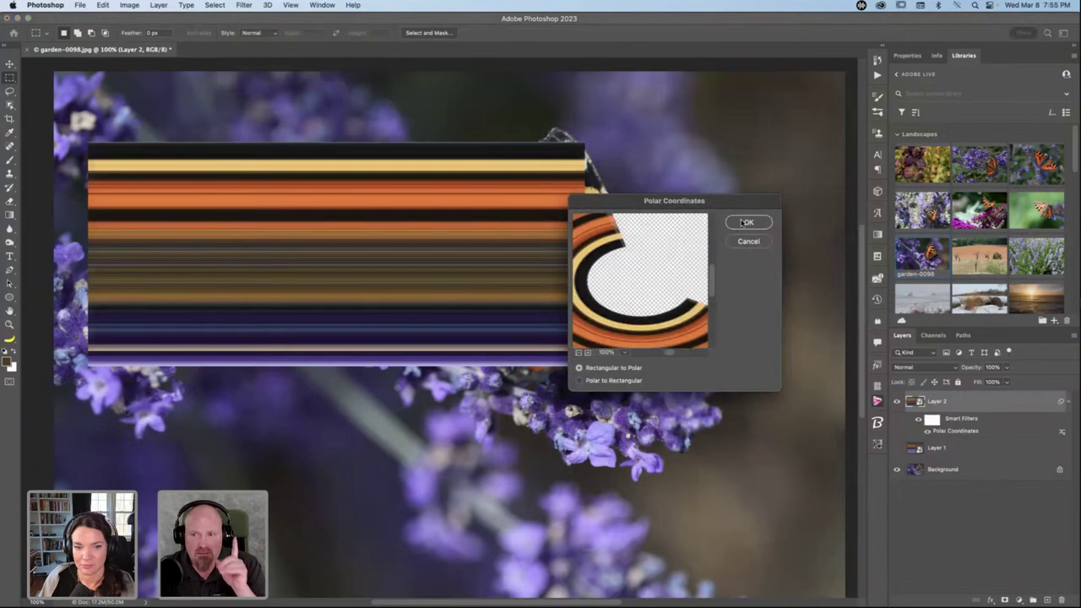
pyautogui.click(745, 222)
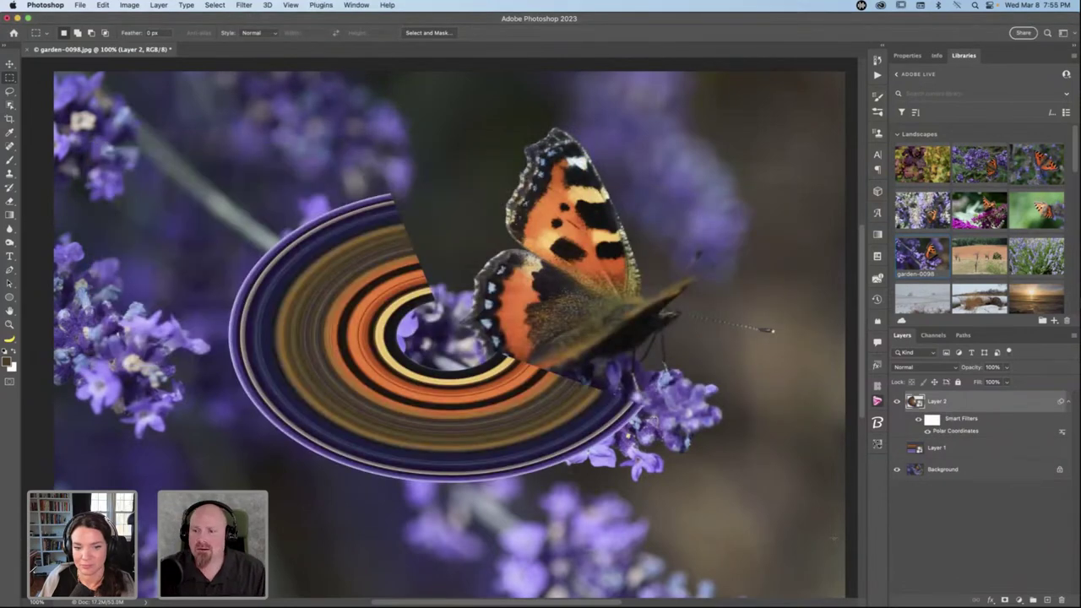
pyautogui.click(995, 448)
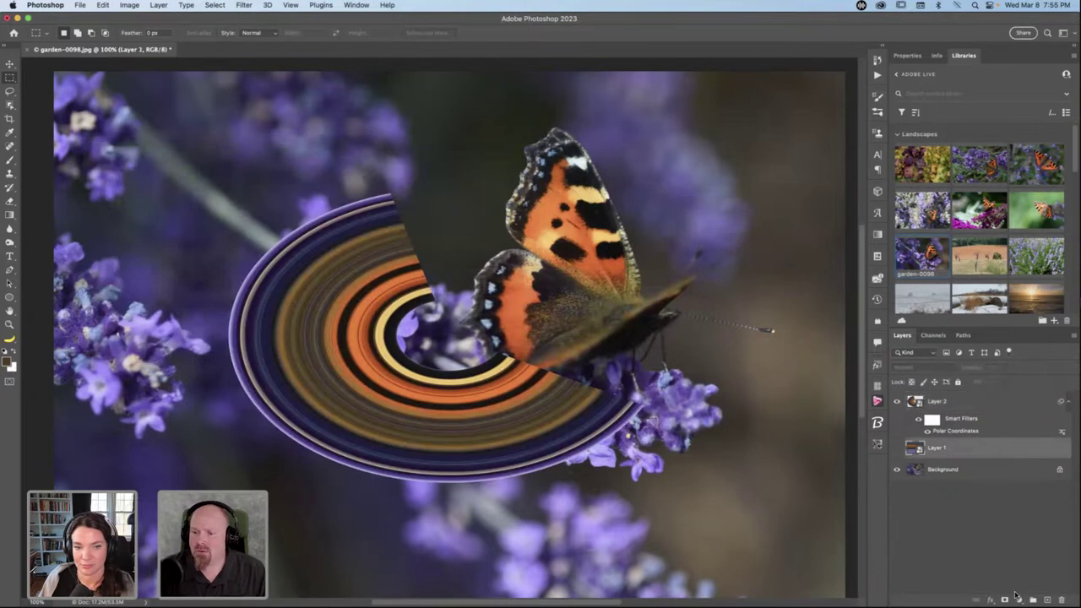
pyautogui.click(1018, 598)
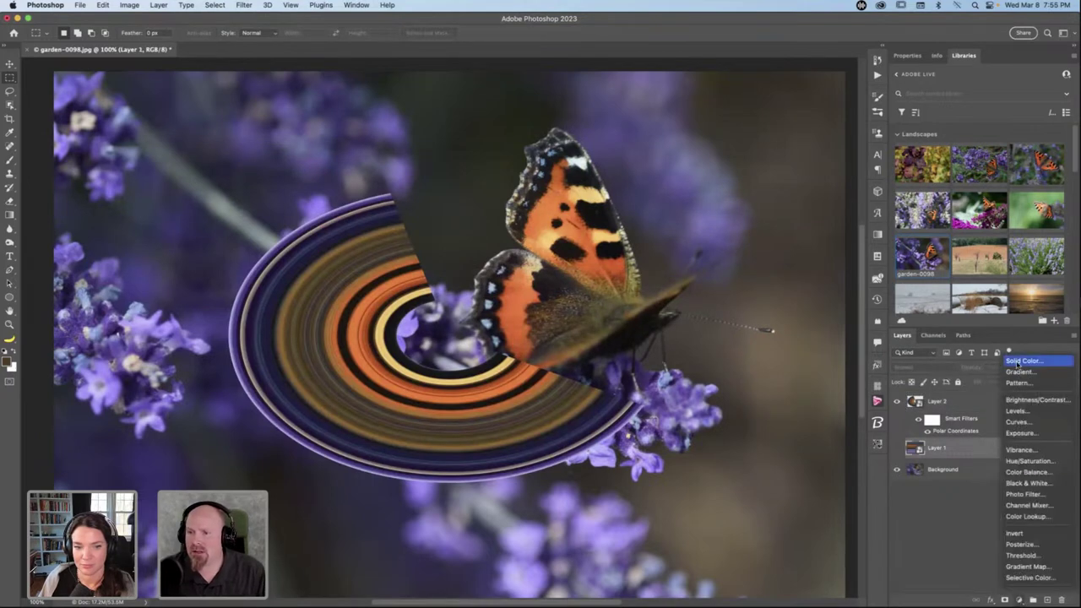
pyautogui.click(1019, 361)
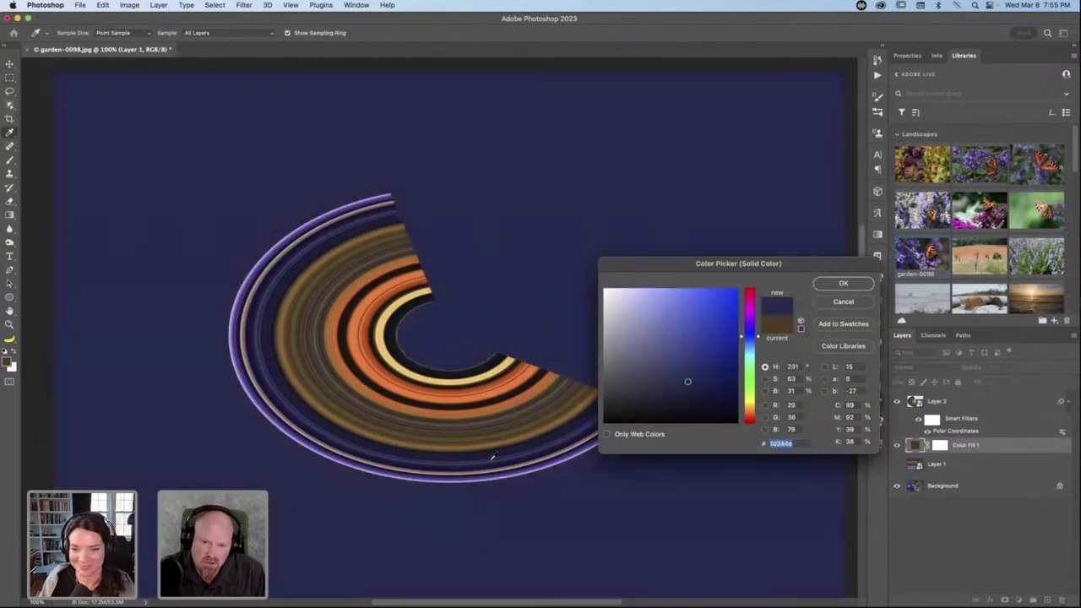
pyautogui.click(495, 455)
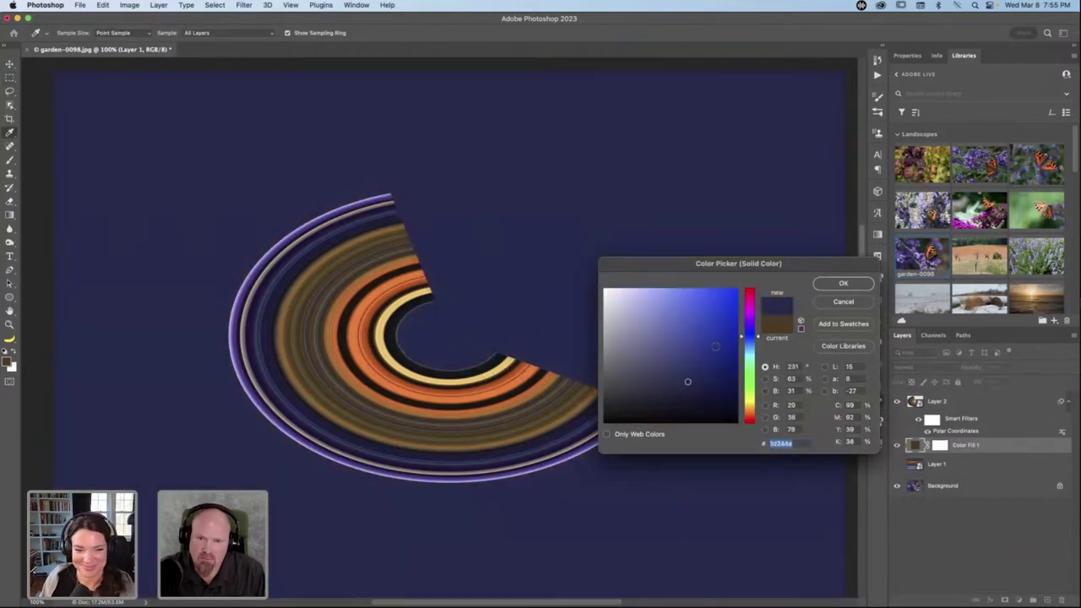
pyautogui.press('Return')
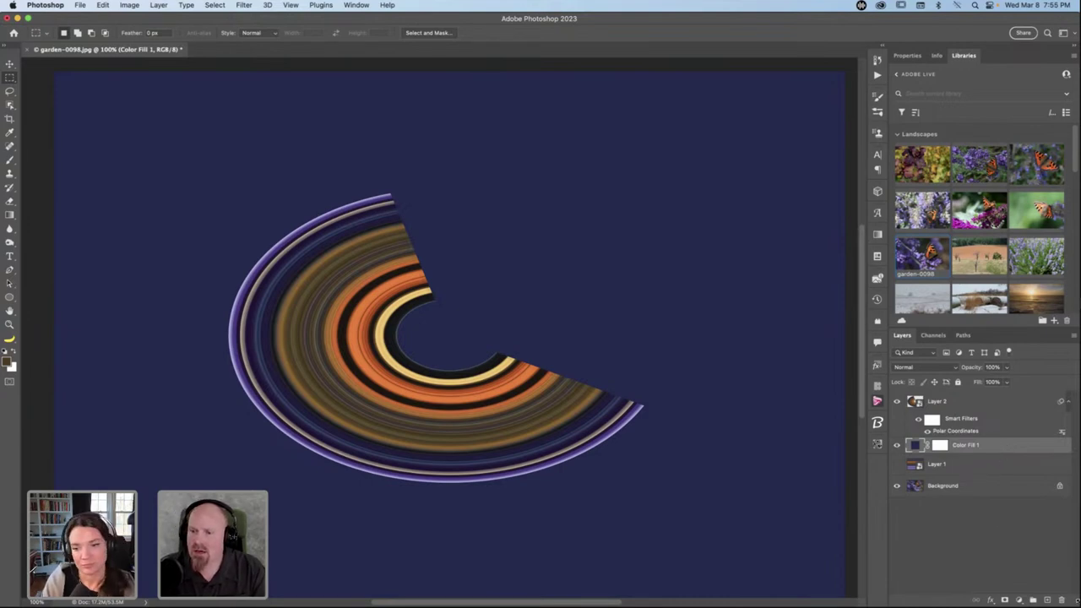
pyautogui.click(1062, 599)
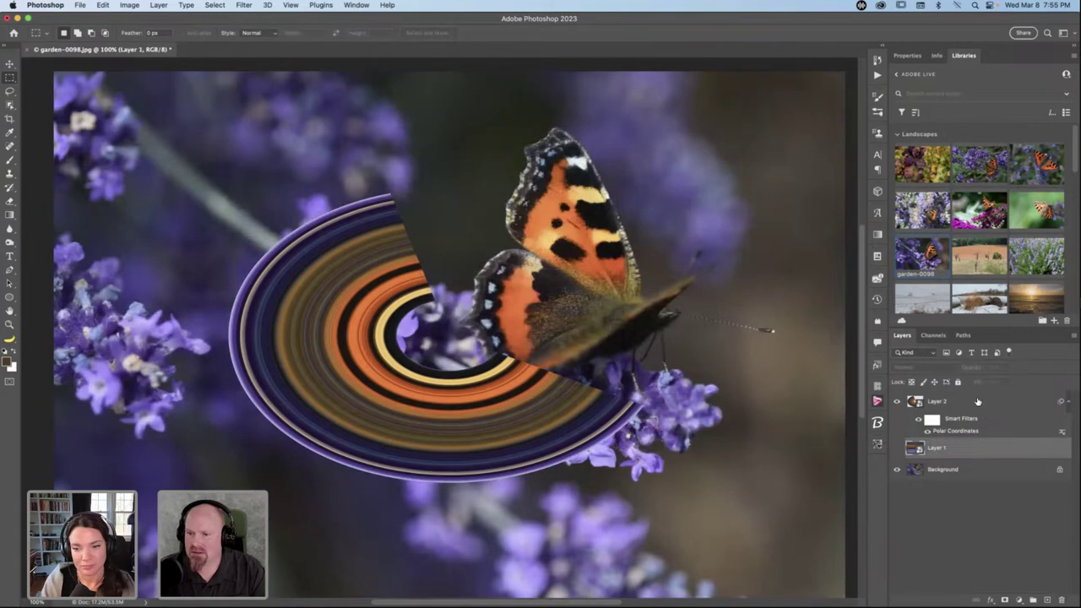
# Delete Layer 2 with the trash icon and make Layer 1's streaks visible again.
pyautogui.click(977, 405)
pyautogui.click(1061, 599)
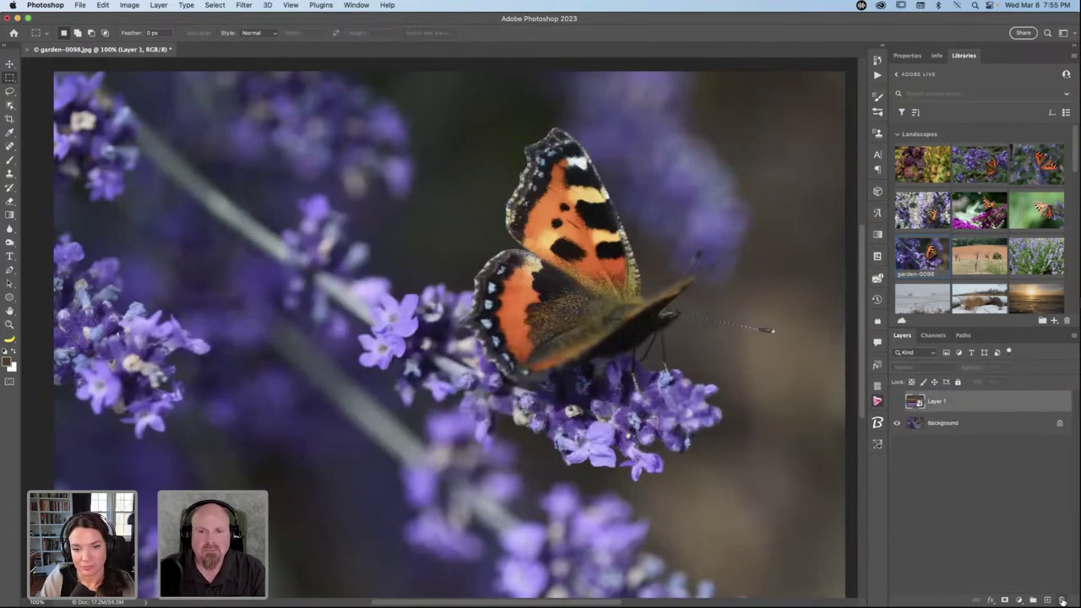
pyautogui.click(898, 402)
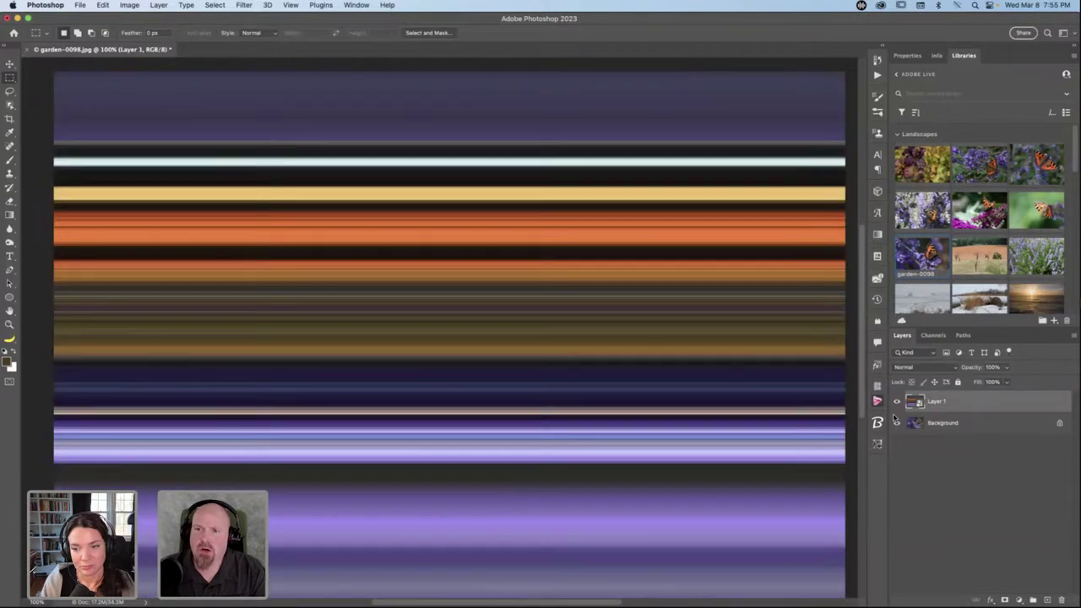
pyautogui.scroll(-2, 491, 339)
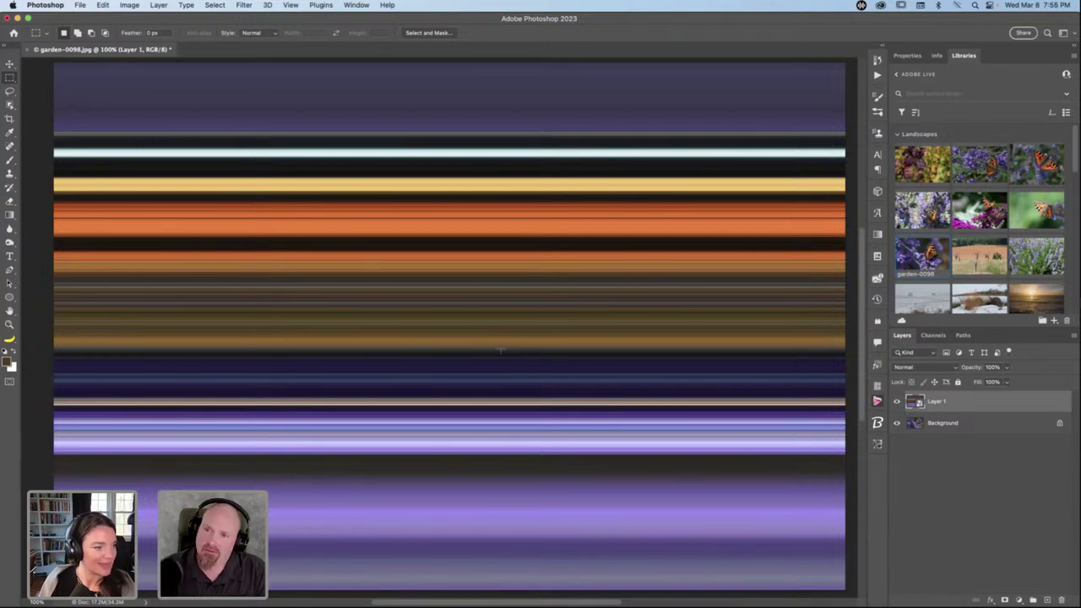
pyautogui.scroll(-2, 966, 247)
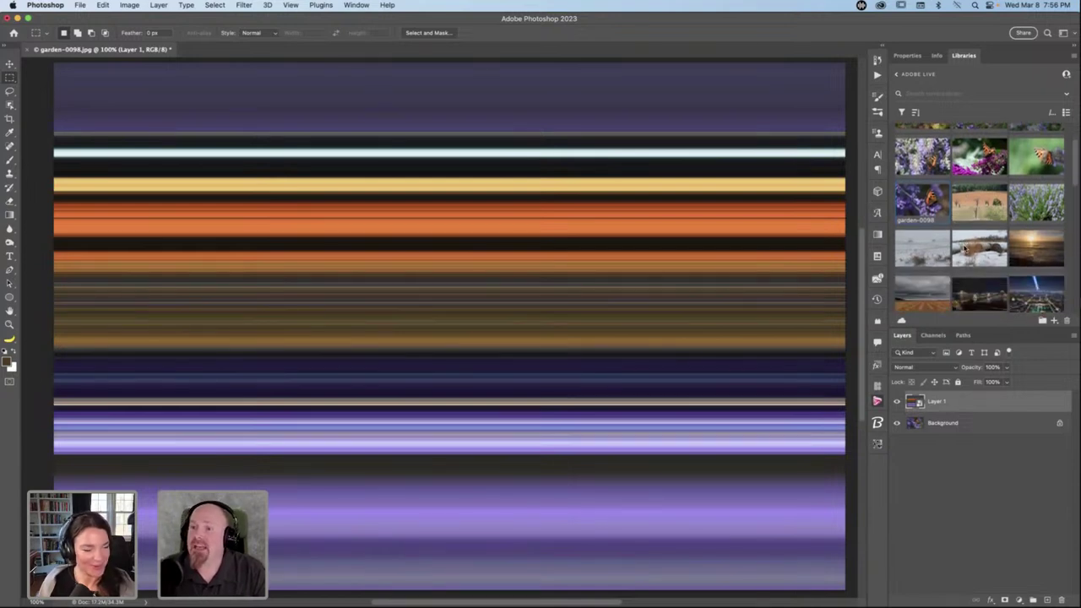
pyautogui.scroll(2, 965, 246)
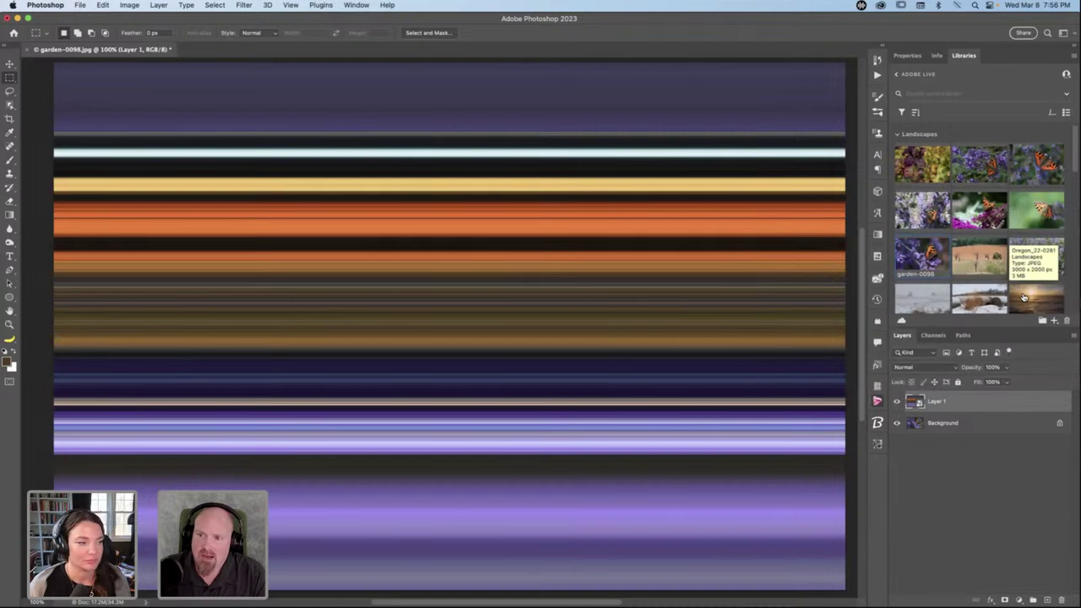
pyautogui.scroll(-5, 1021, 296)
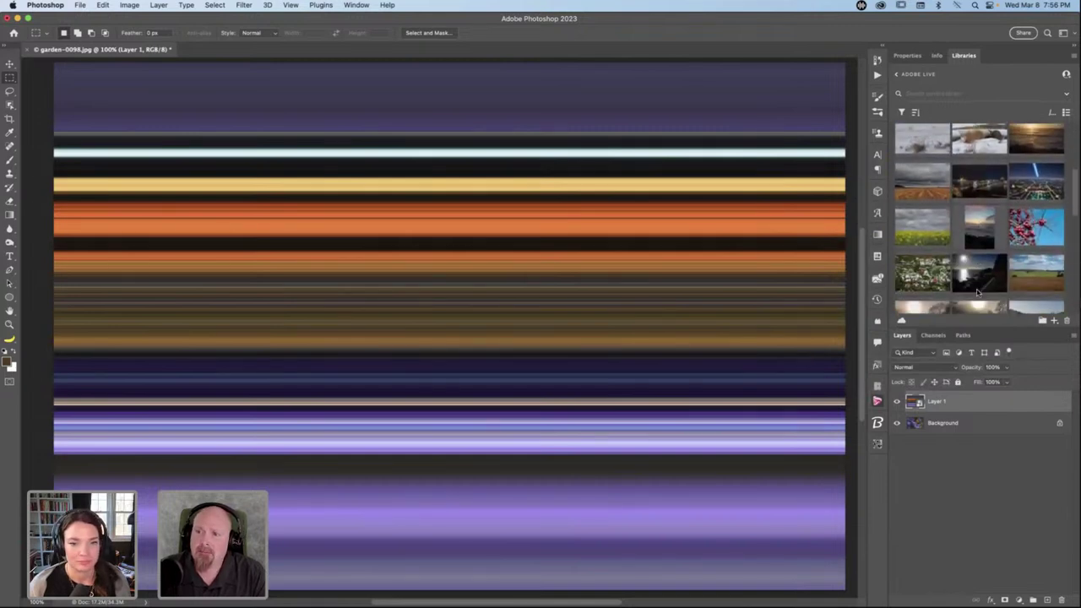
pyautogui.scroll(-1, 977, 292)
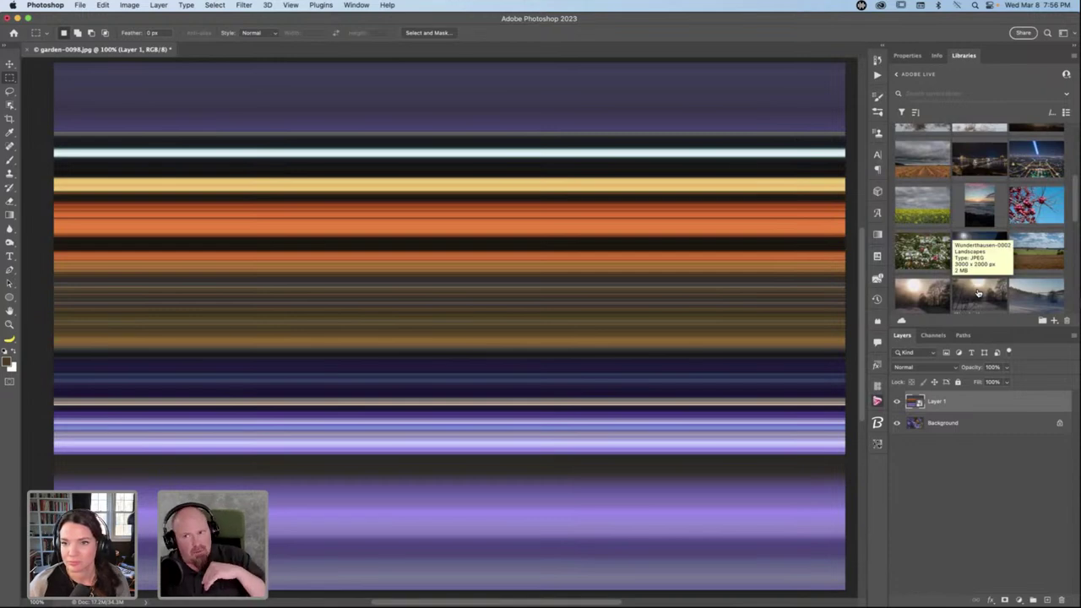
# Open the Titisee-0170 wheat-field landscape from the Libraries panel for editing as a separate document.
pyautogui.rightClick(1032, 253)
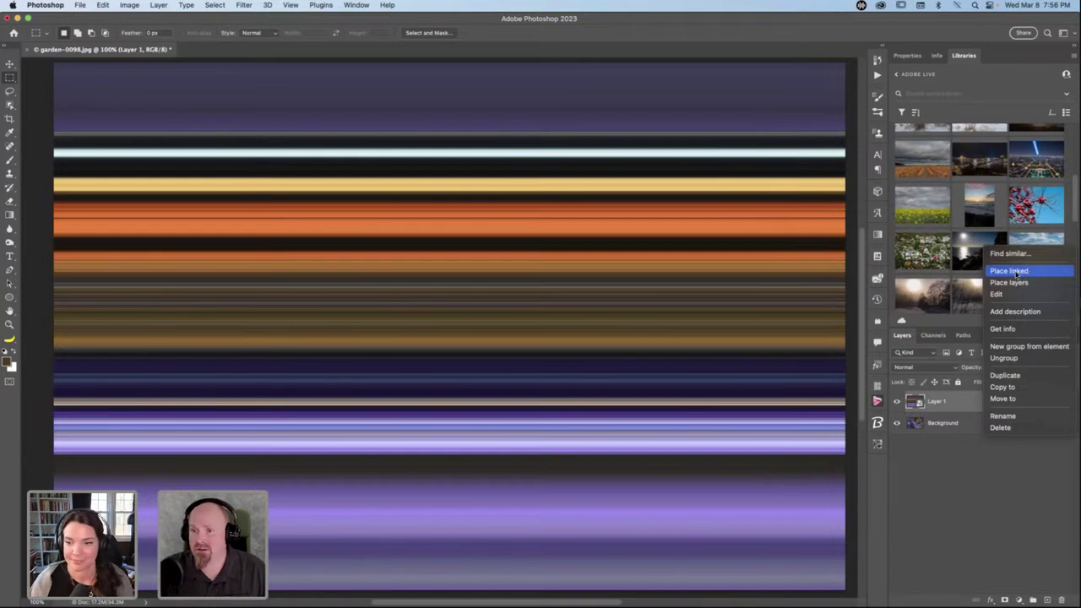
pyautogui.click(1008, 294)
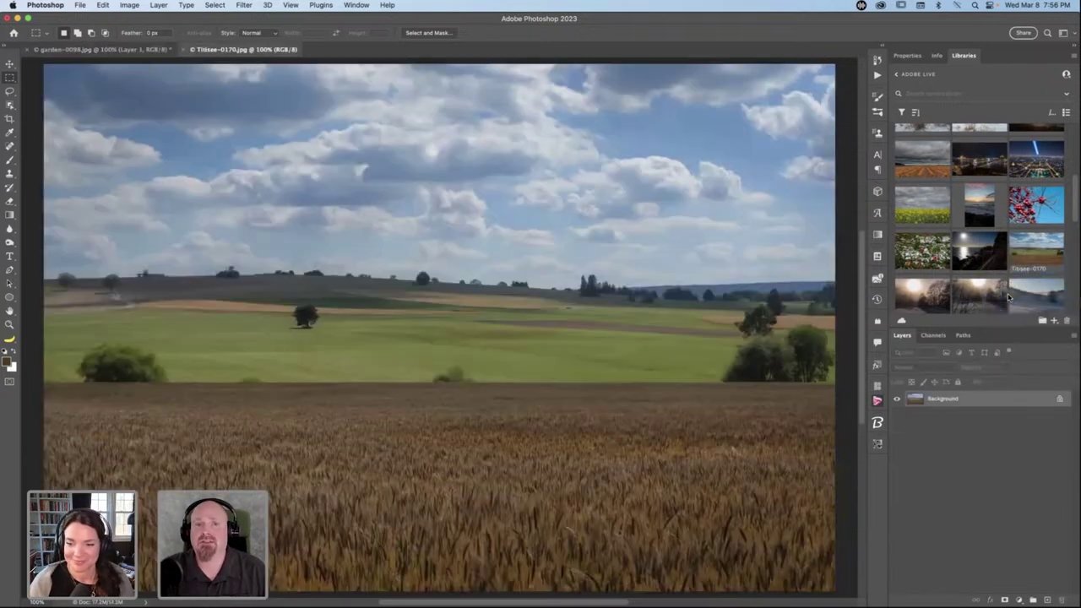
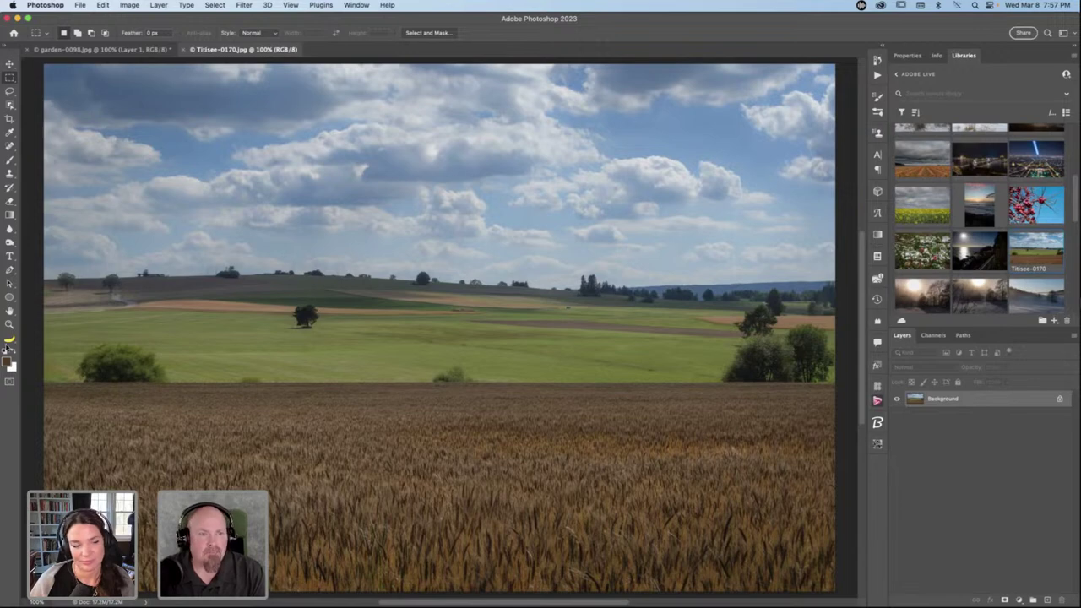
# Try a one-pixel column selection through the photo with Single Column Marquee, then deselect it.
pyautogui.click(11, 339)
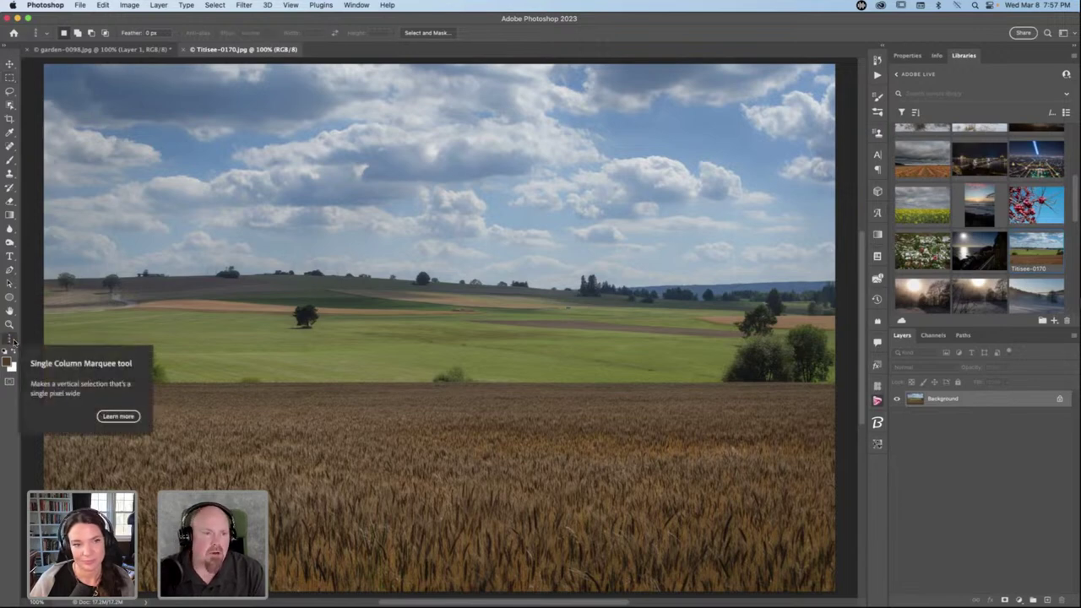
pyautogui.click(10, 340)
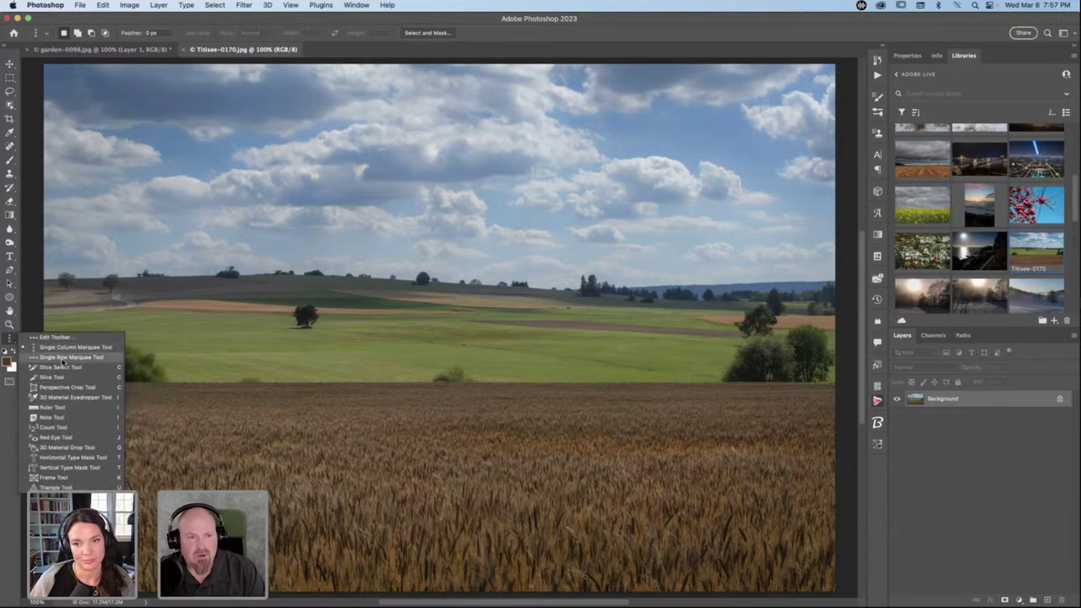
pyautogui.scroll(-3, 62, 361)
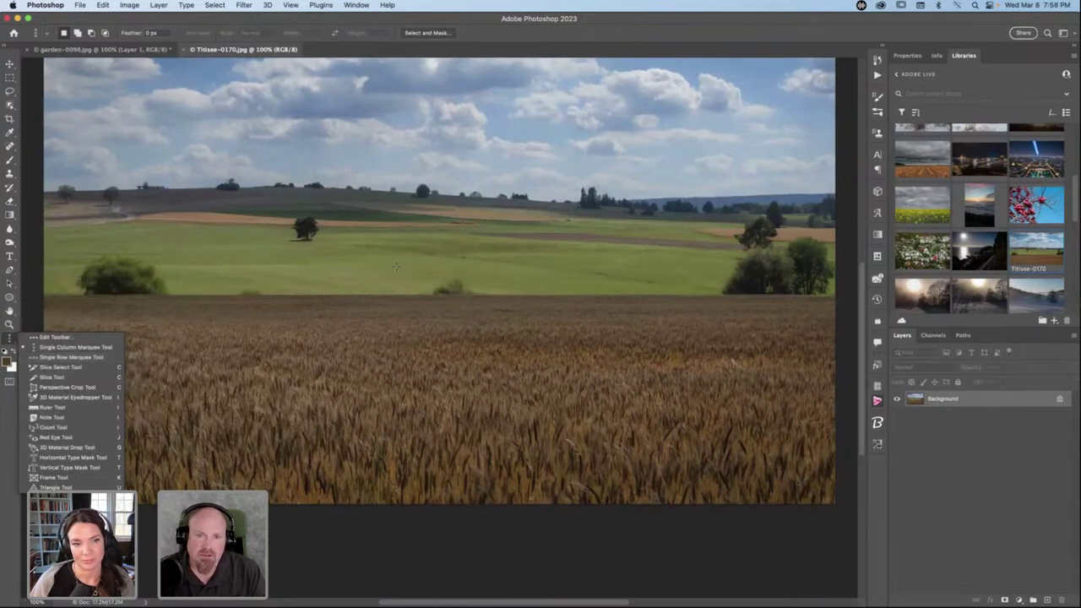
pyautogui.scroll(3, 396, 267)
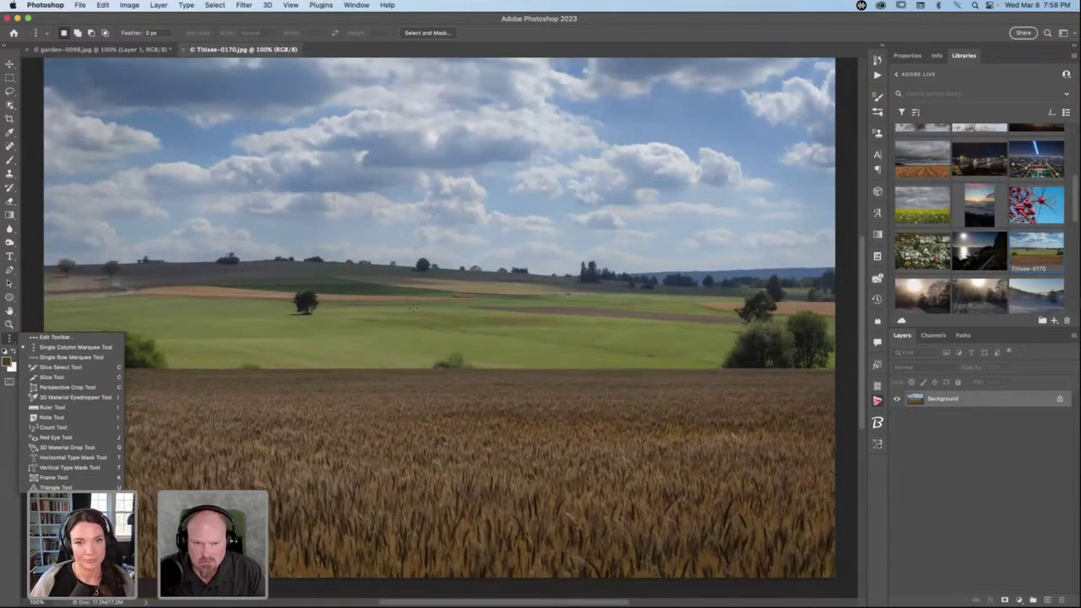
pyautogui.click(414, 294)
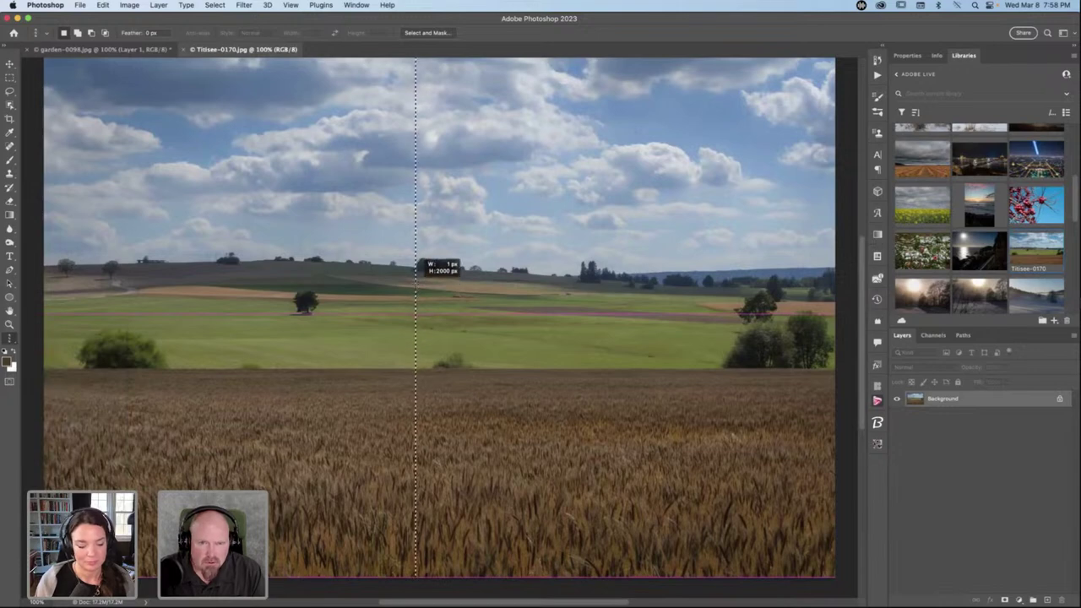
pyautogui.press('super+d')
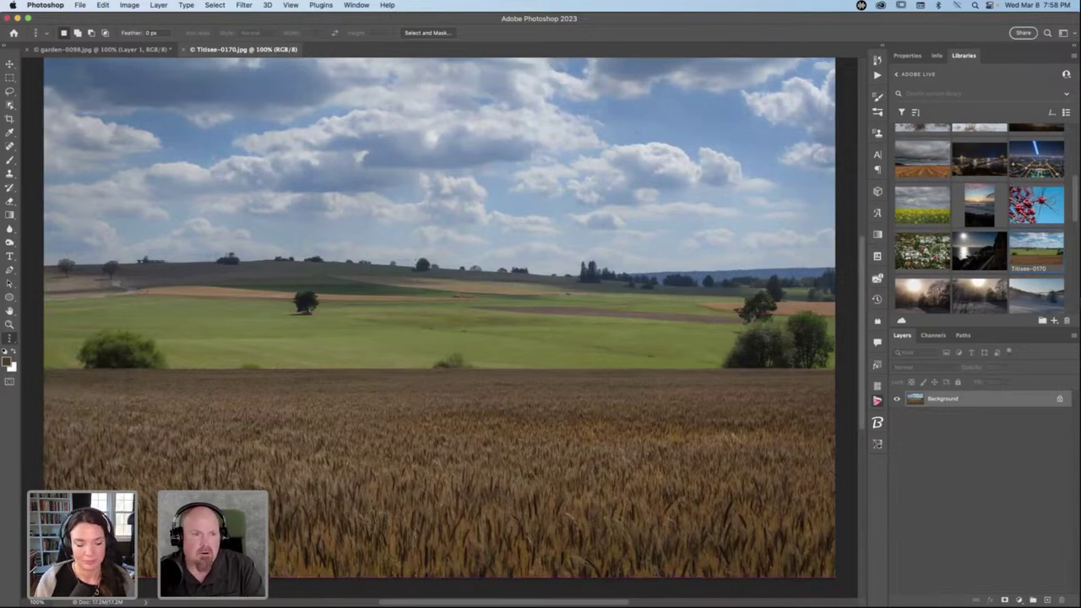
# Select a one-pixel row across the full 3000 px width with Single Row Marquee.
pyautogui.rightClick(11, 337)
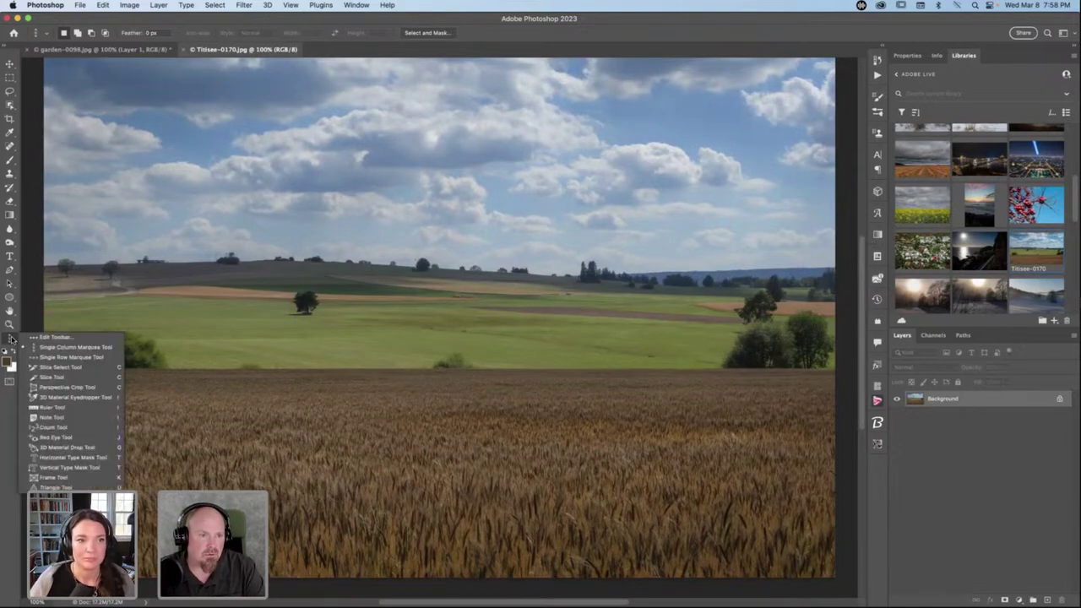
pyautogui.click(67, 363)
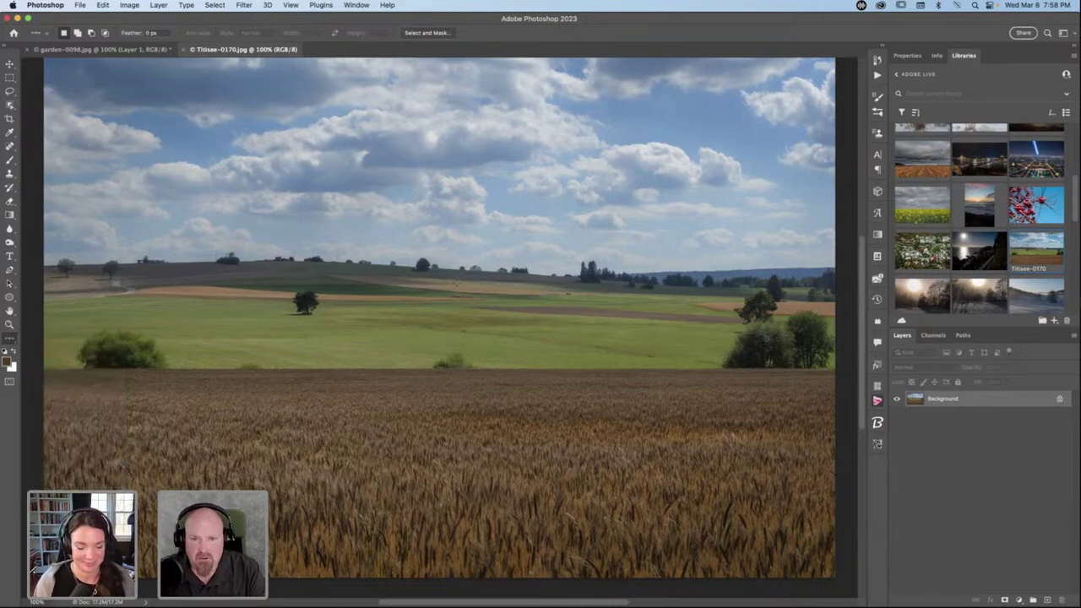
pyautogui.click(439, 292)
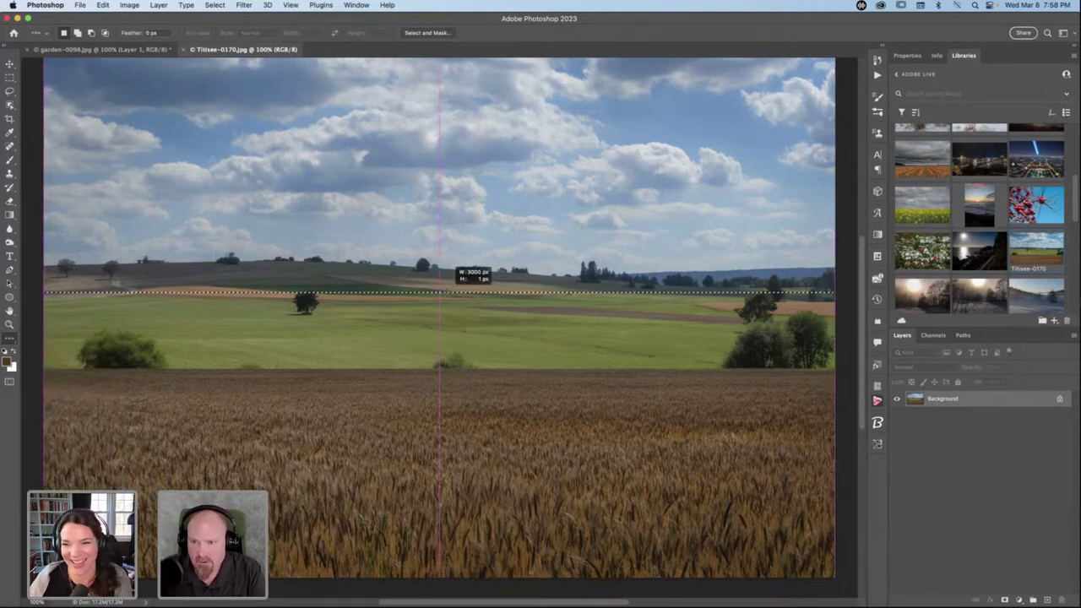
# Move the row selection down onto the distant green fields, then switch to the browser.
pyautogui.moveTo(439, 292); pyautogui.dragTo(439, 300)
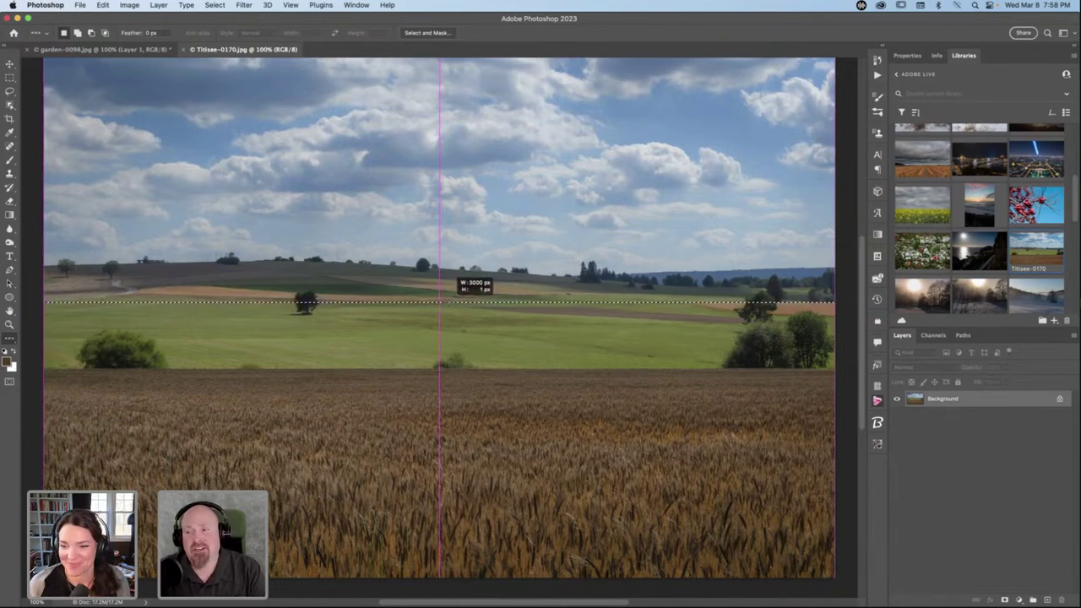
pyautogui.moveTo(439, 302); pyautogui.dragTo(439, 302)
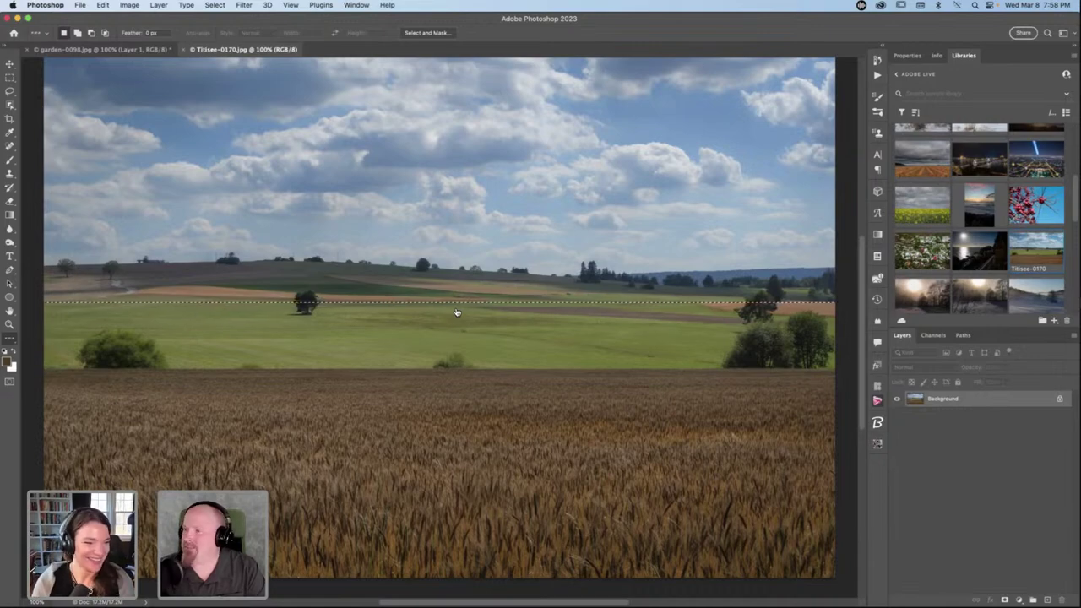
pyautogui.press('super+Tab')
# Scroll down the Instagram profile grid and open the 'Save' Stream Definition poster post.
pyautogui.click(369, 26)
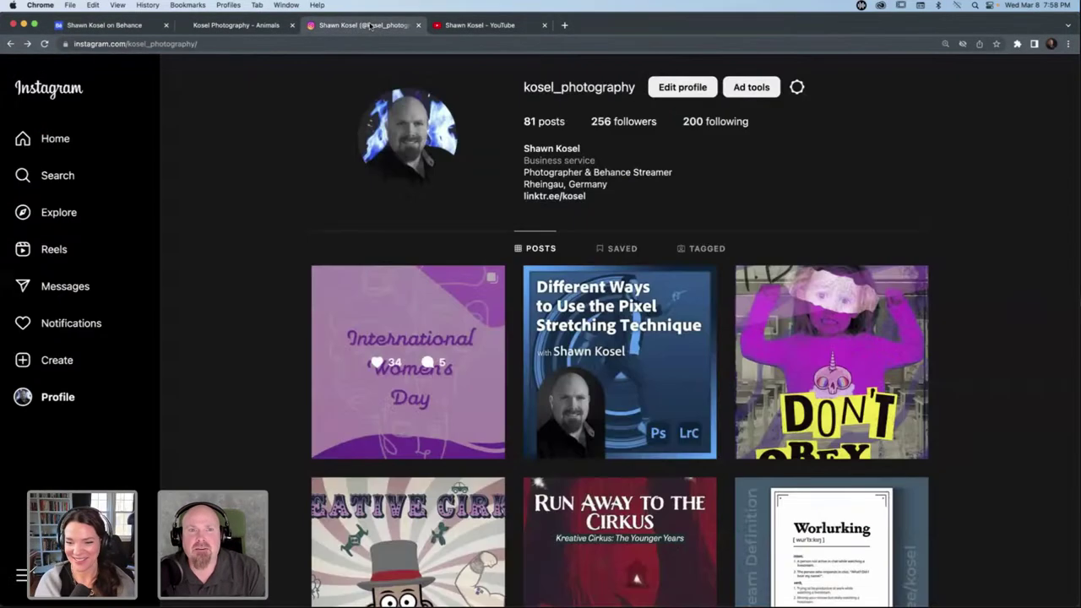
pyautogui.scroll(-5, 317, 198)
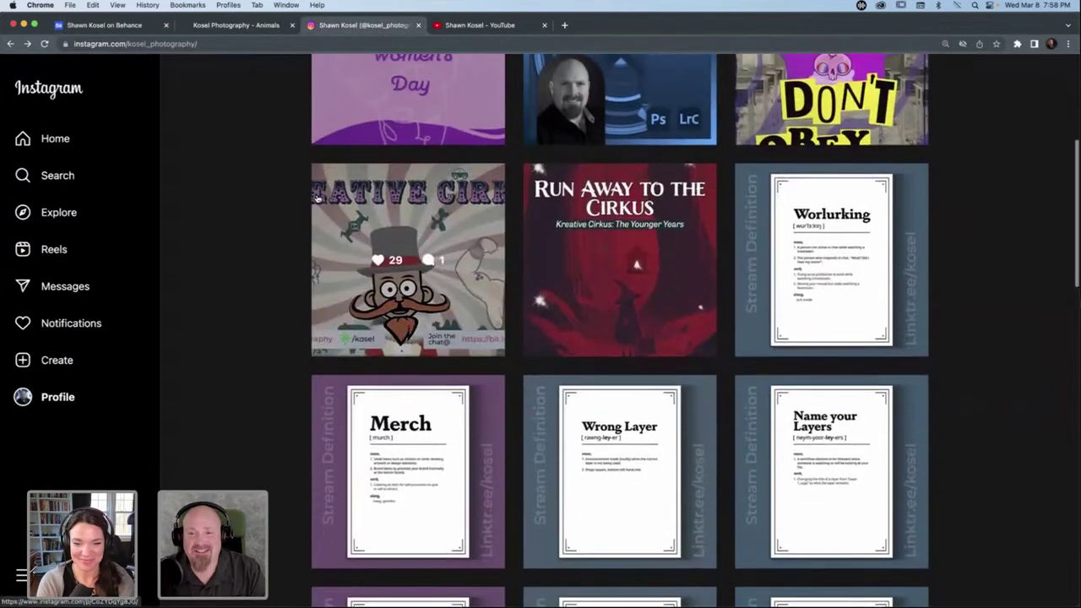
pyautogui.scroll(-2, 317, 198)
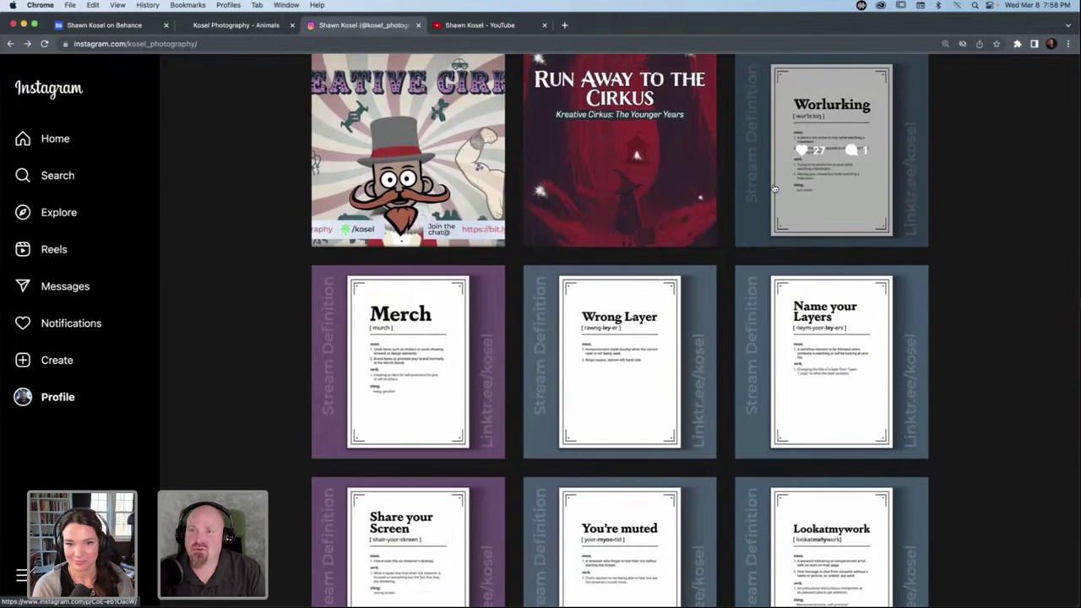
pyautogui.scroll(-1, 797, 191)
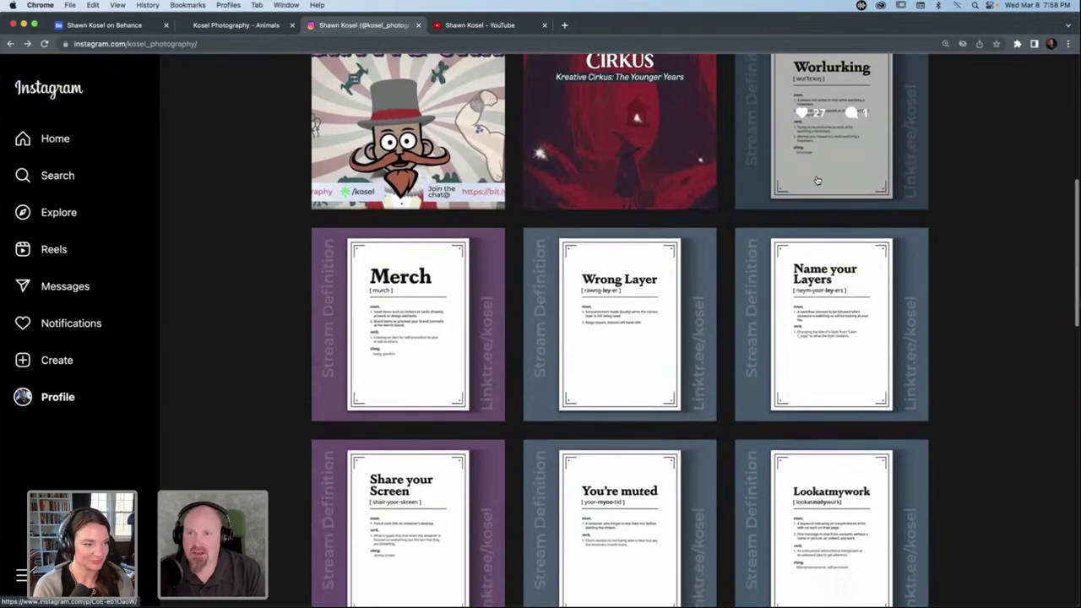
pyautogui.scroll(-2, 817, 224)
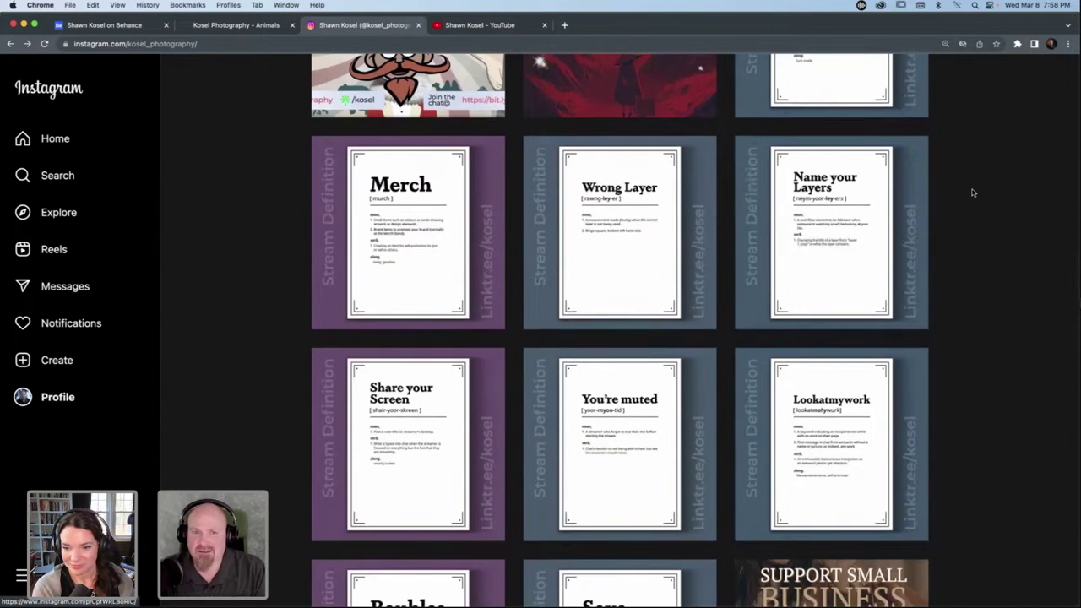
pyautogui.scroll(-2, 972, 193)
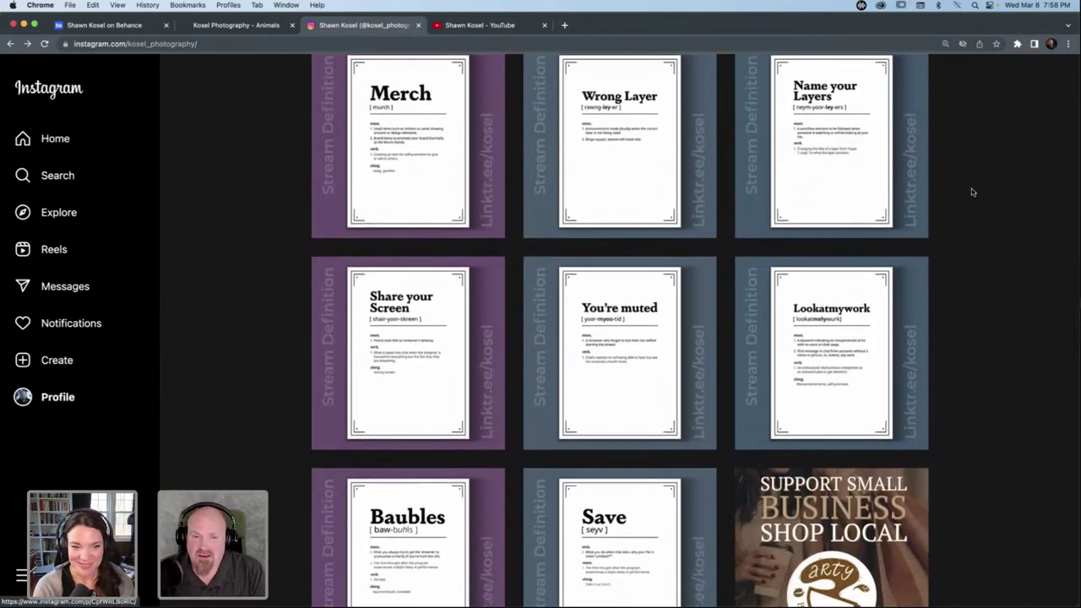
pyautogui.scroll(-1, 972, 193)
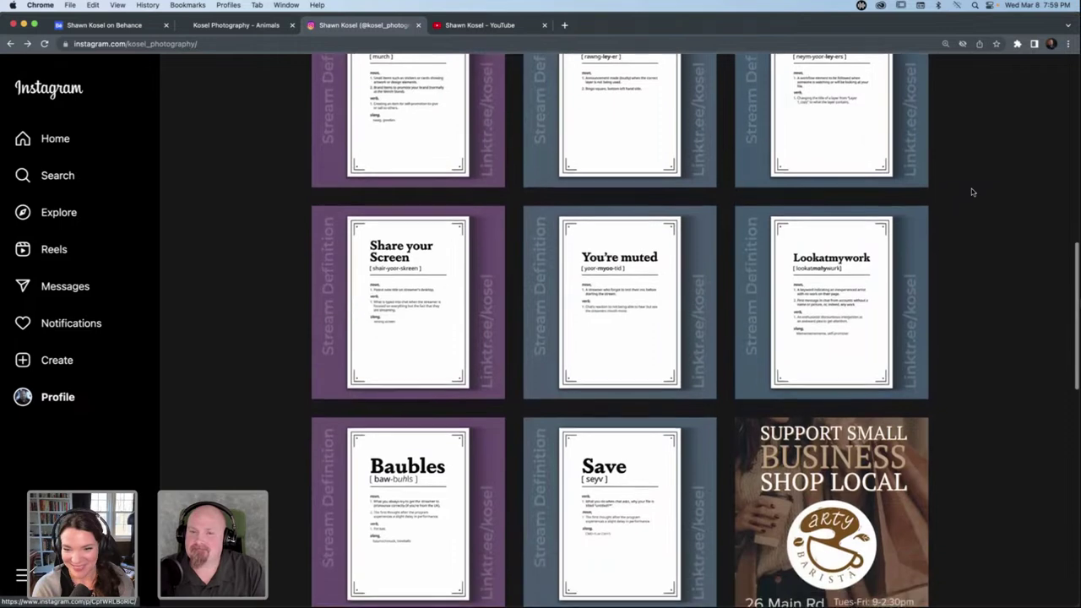
pyautogui.click(650, 457)
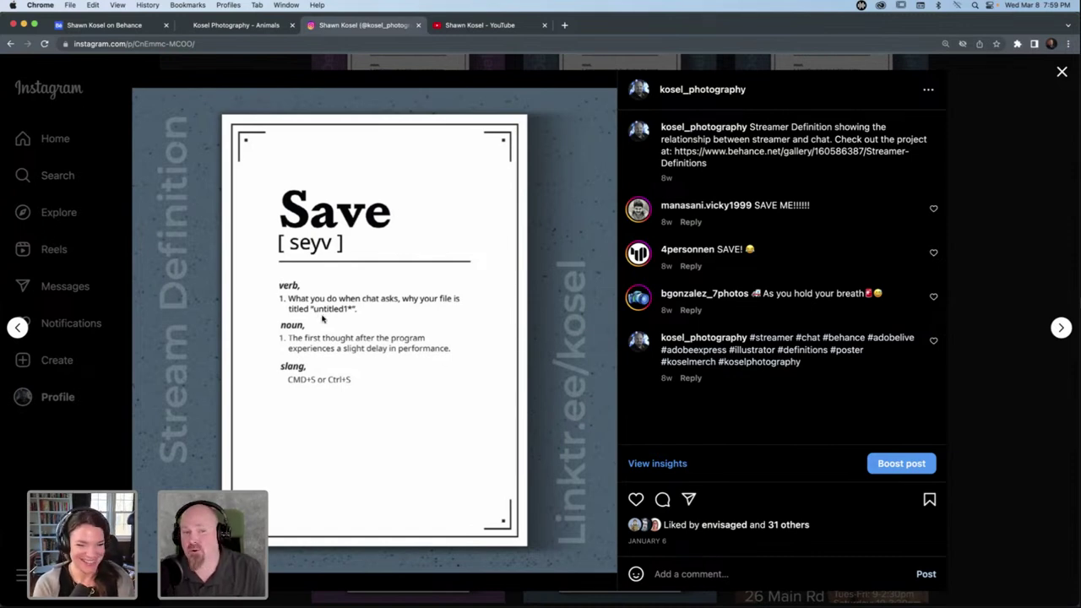
# Magnify the Save poster's definition text, then close the post.
pyautogui.press('alt+super+8')
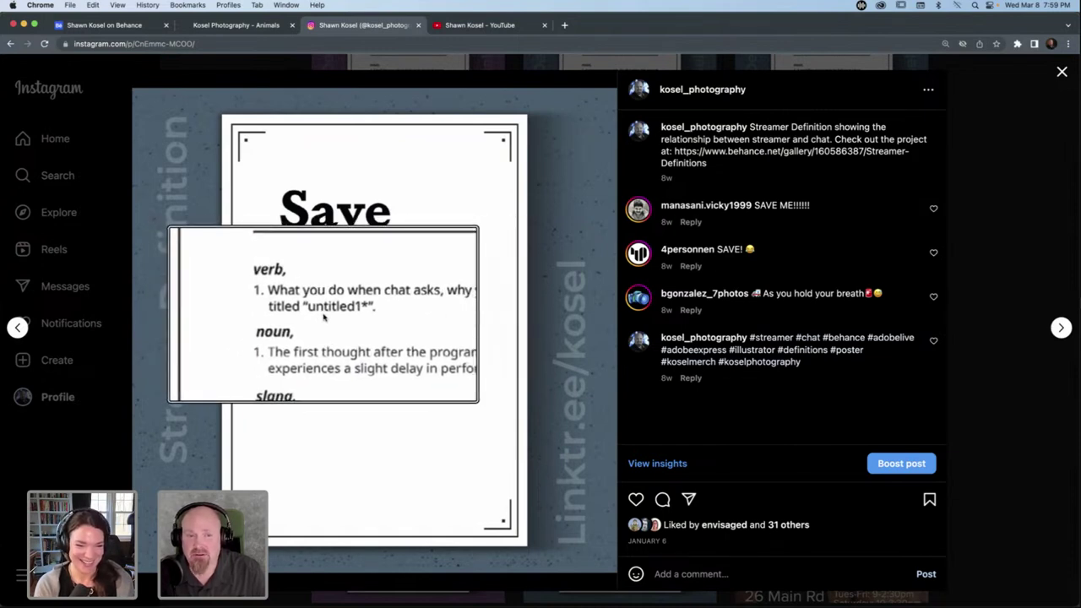
pyautogui.press('Escape')
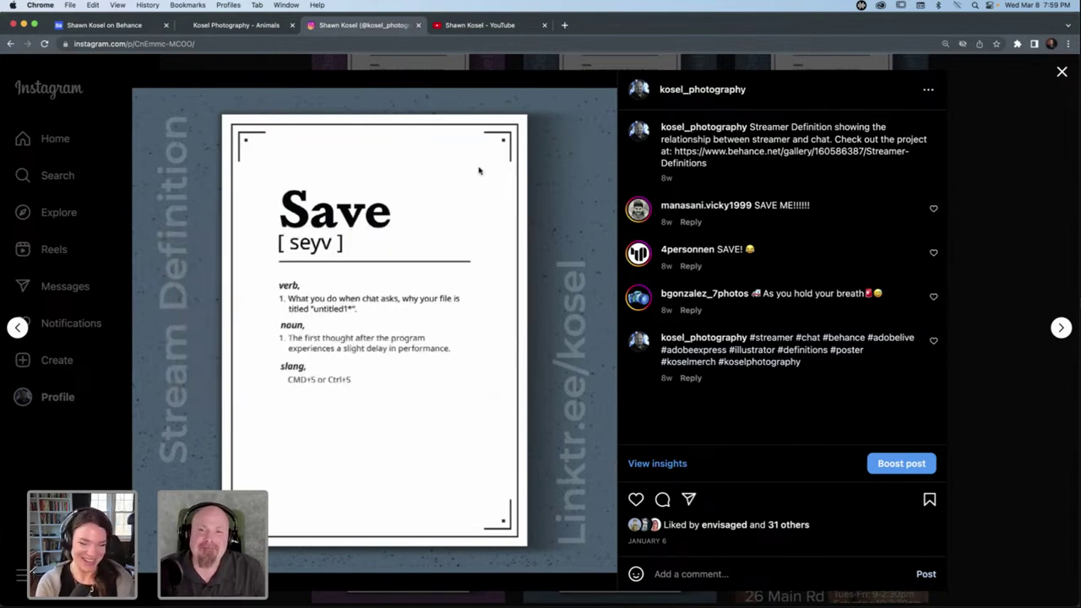
pyautogui.click(1060, 73)
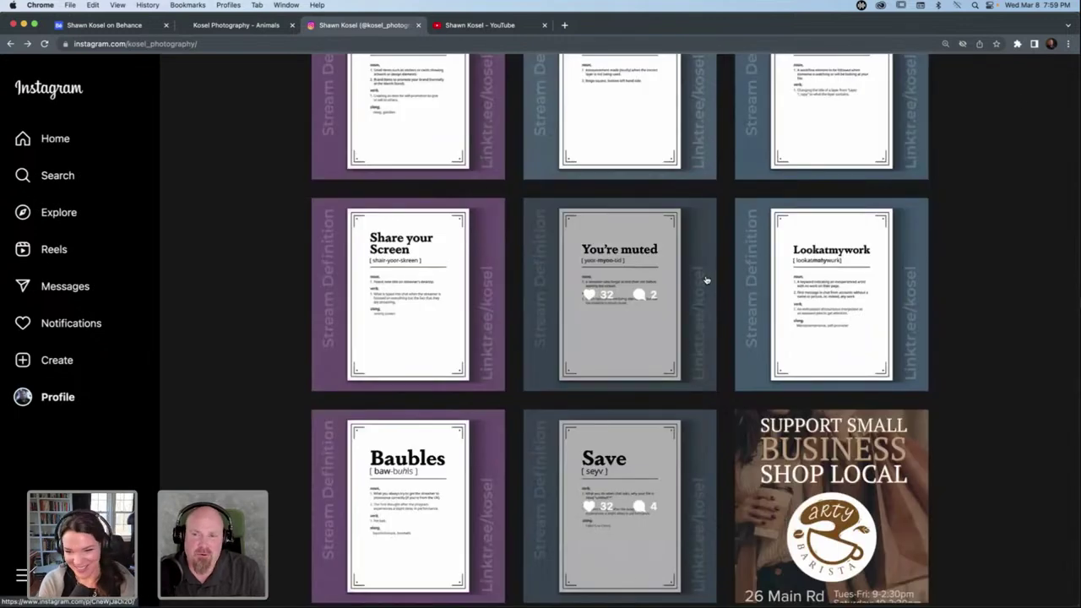
# Open and close the 'Share your Screen' and 'You're muted' posts, ending on the profile grid.
pyautogui.scroll(2, 705, 279)
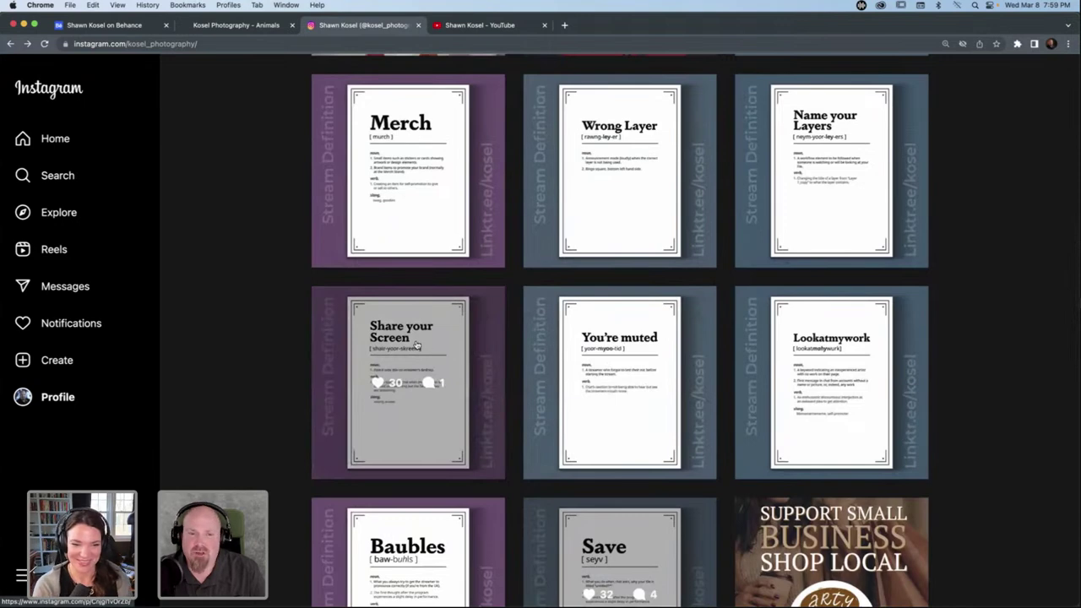
pyautogui.click(416, 341)
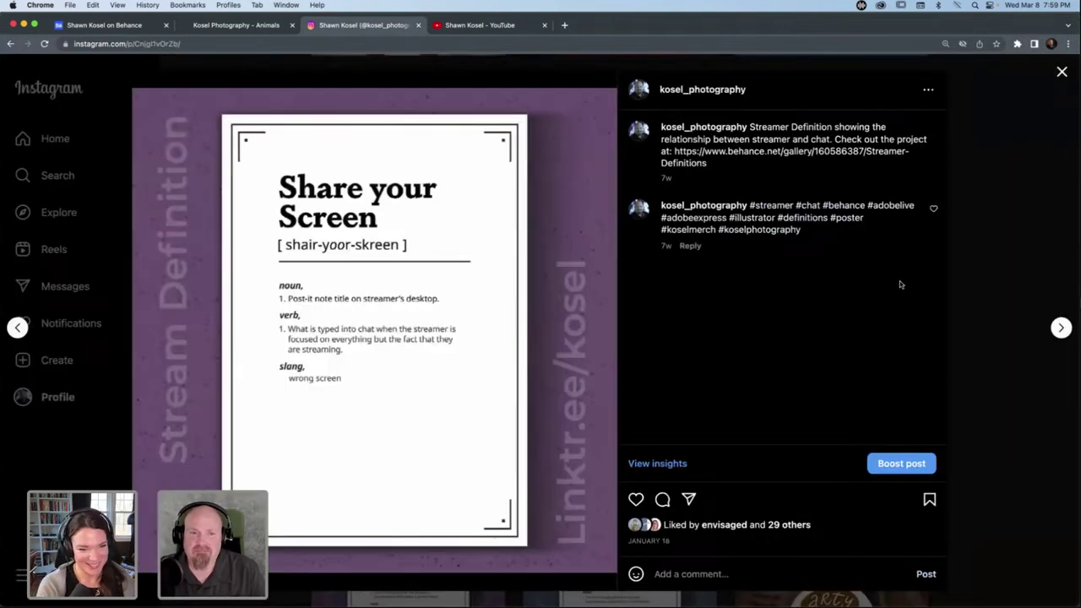
pyautogui.click(1061, 72)
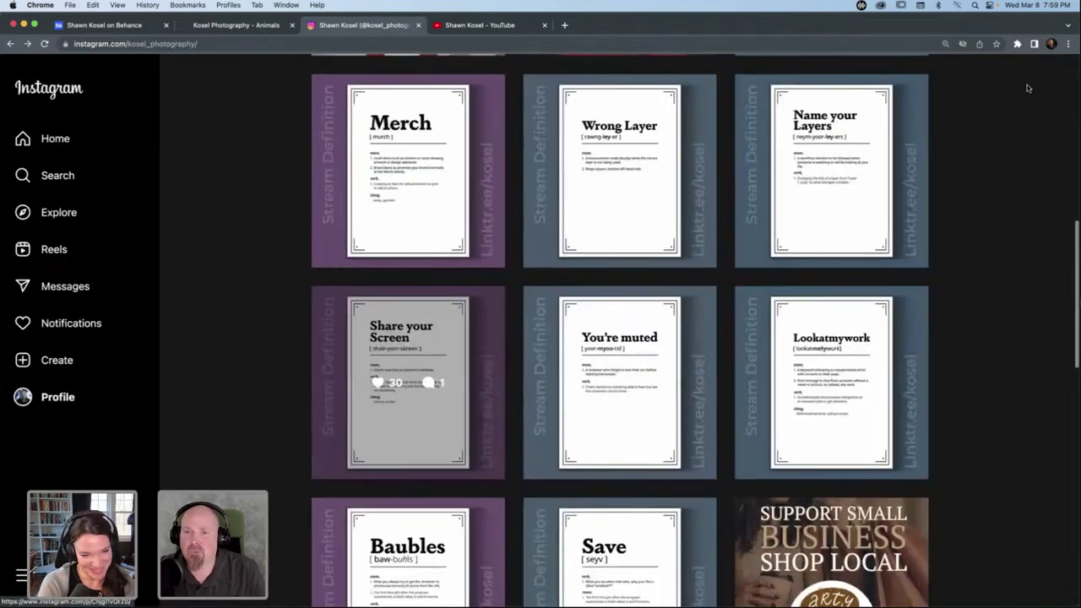
pyautogui.scroll(-2, 895, 217)
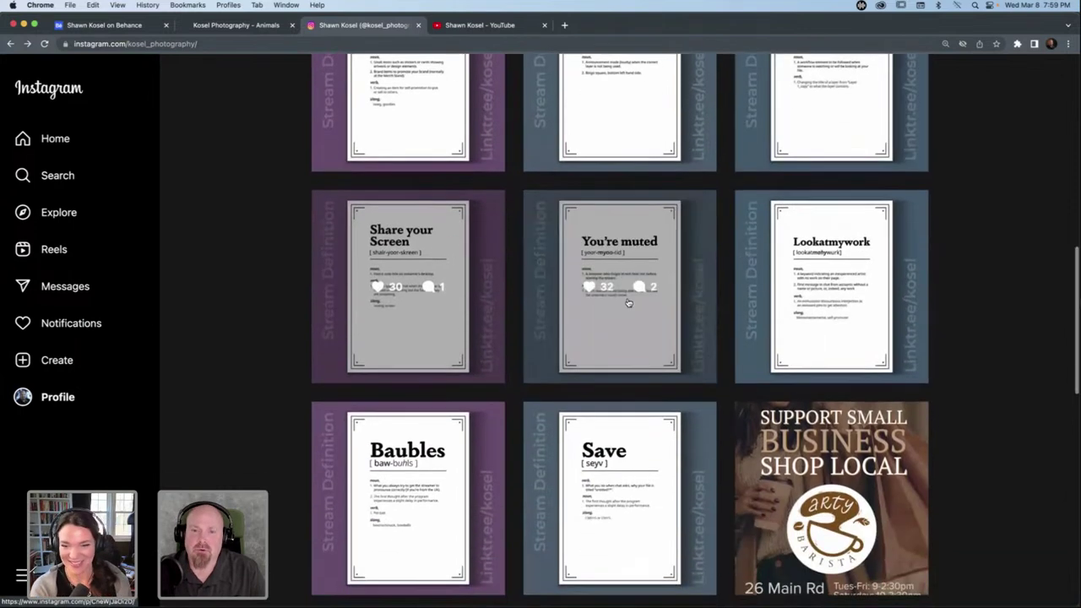
pyautogui.click(624, 305)
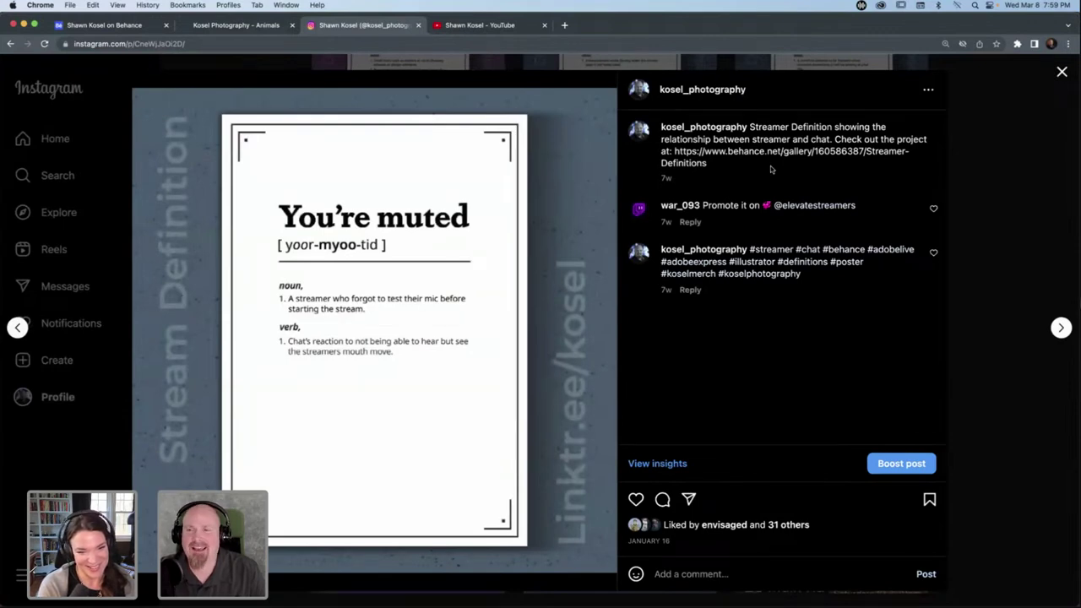
pyautogui.click(1061, 71)
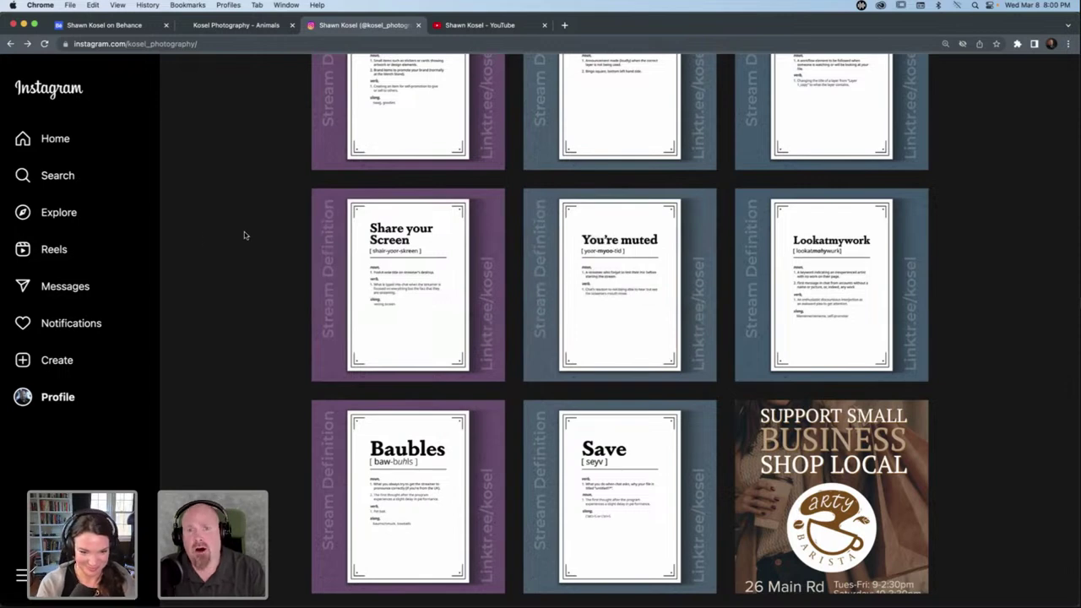
pyautogui.scroll(3, 244, 234)
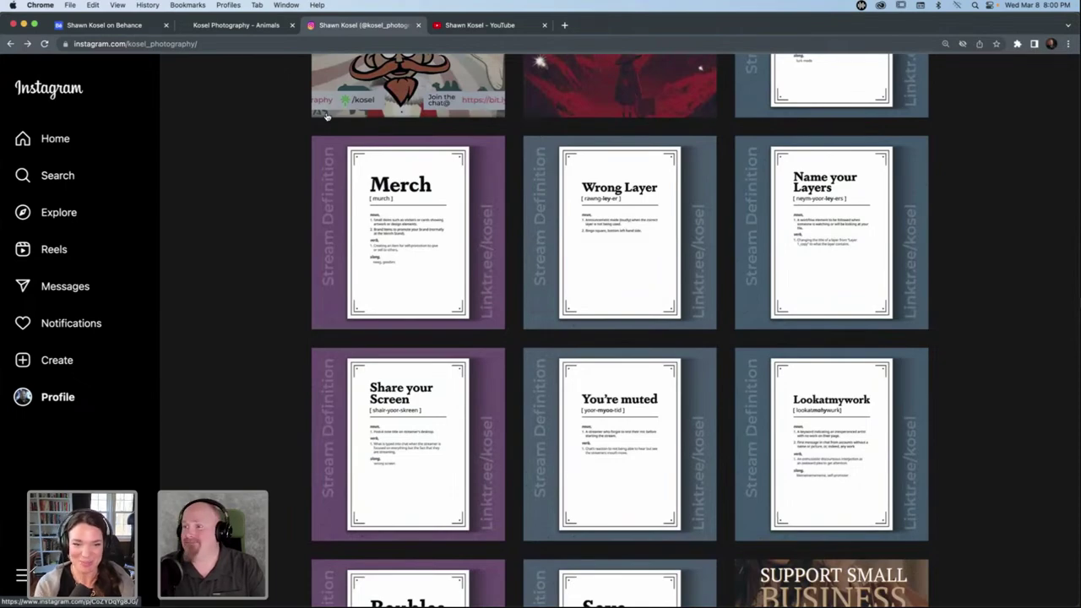
# Return to Photoshop's Titisee-0170.jpg with the one-pixel row selection still across the fields.
pyautogui.press('super+Tab')
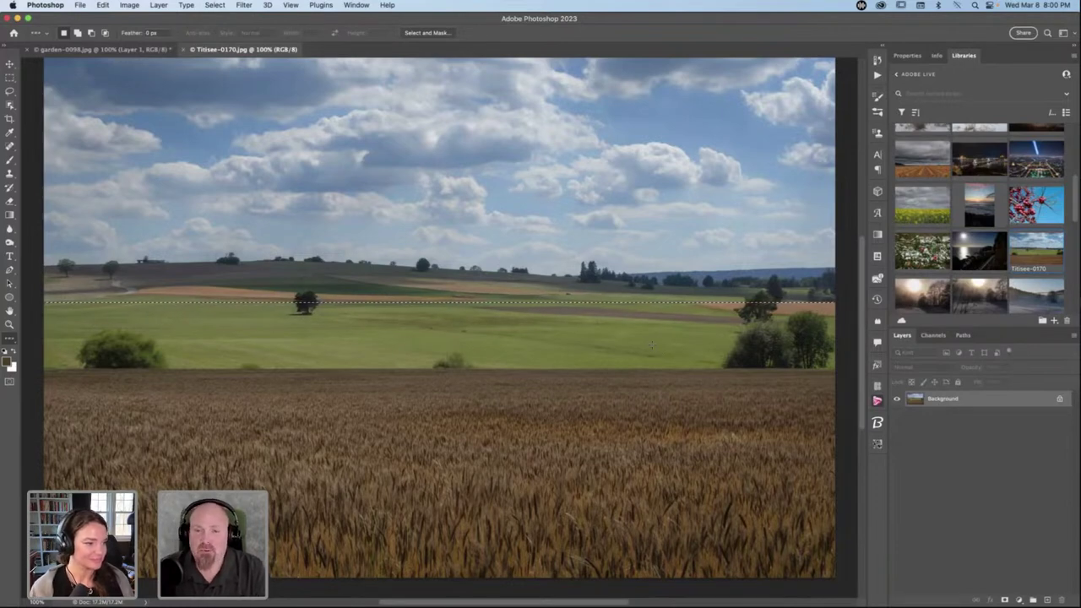
# Put the one-pixel field strip onto a new Layer 1.
pyautogui.click(1049, 601)
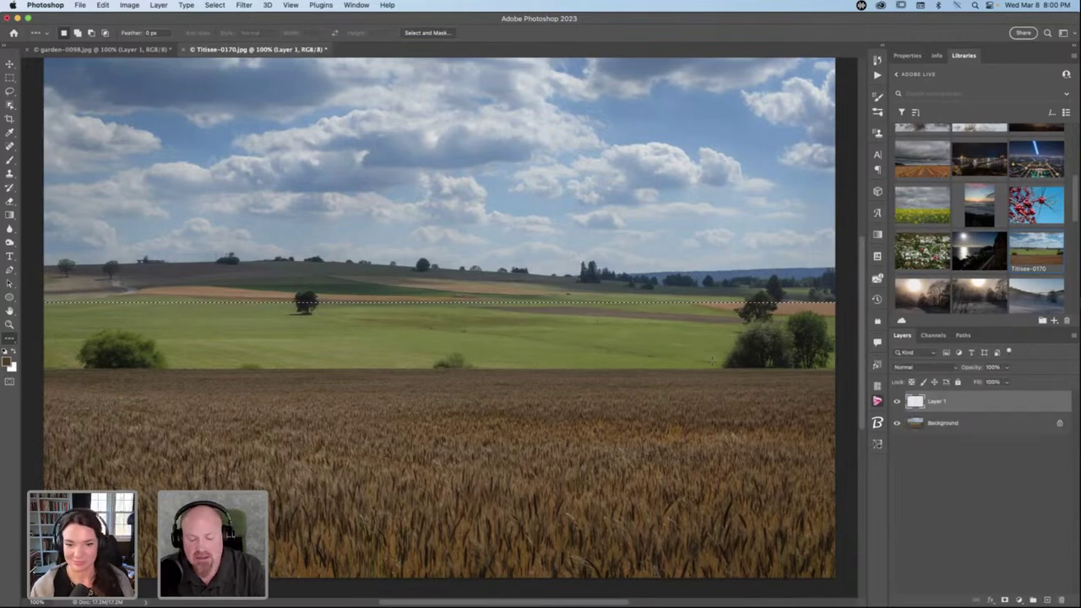
pyautogui.click(712, 362)
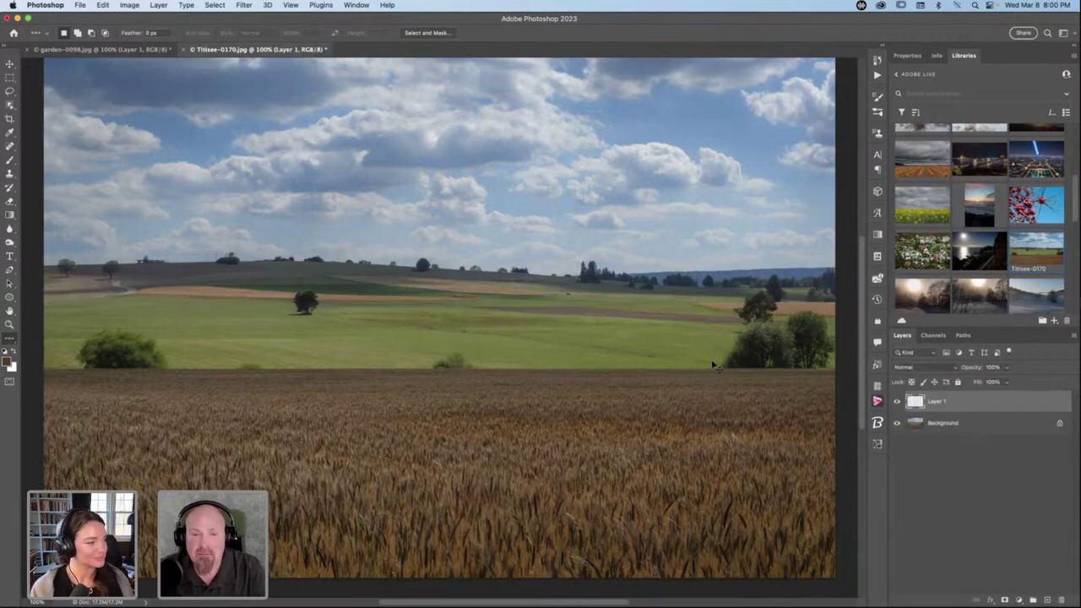
pyautogui.press('super+z')
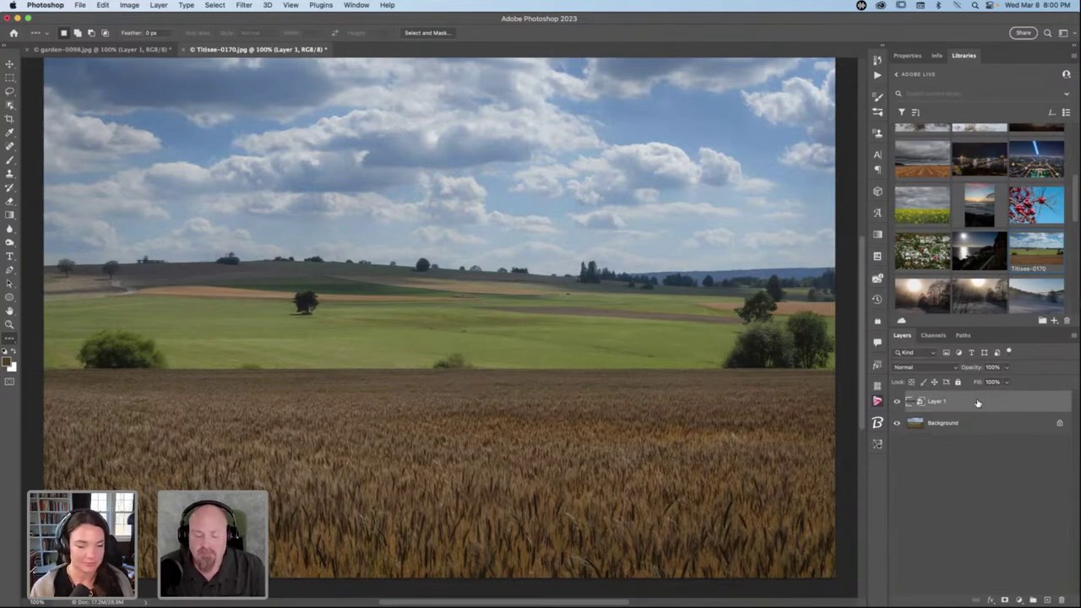
# Stretch the strip with Free Transform up to the image top into tall green streaks.
pyautogui.press('super+t')
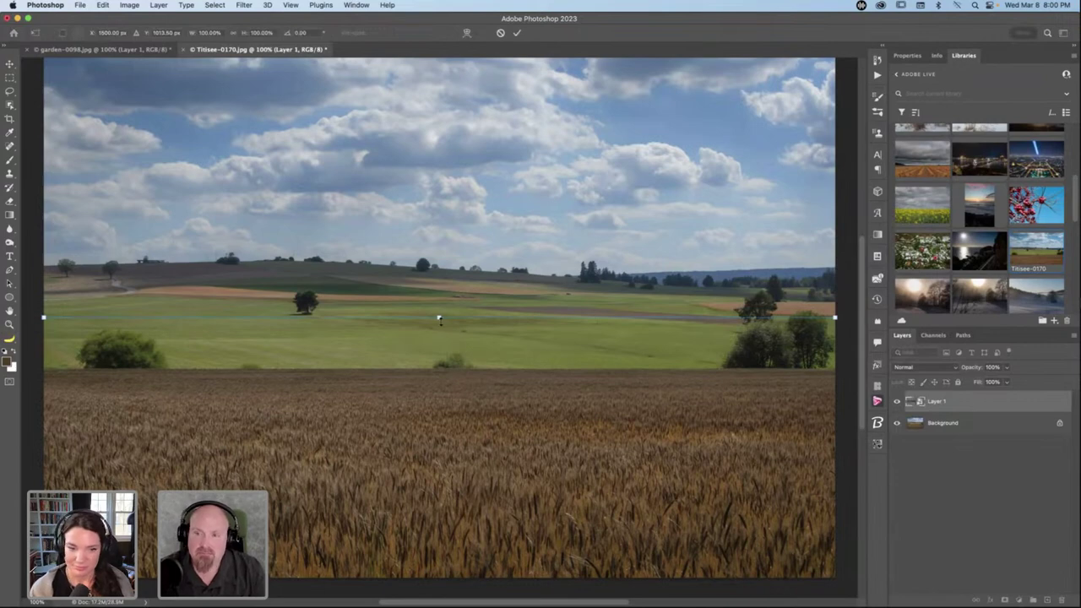
pyautogui.moveTo(439, 316); pyautogui.dragTo(472, 69)
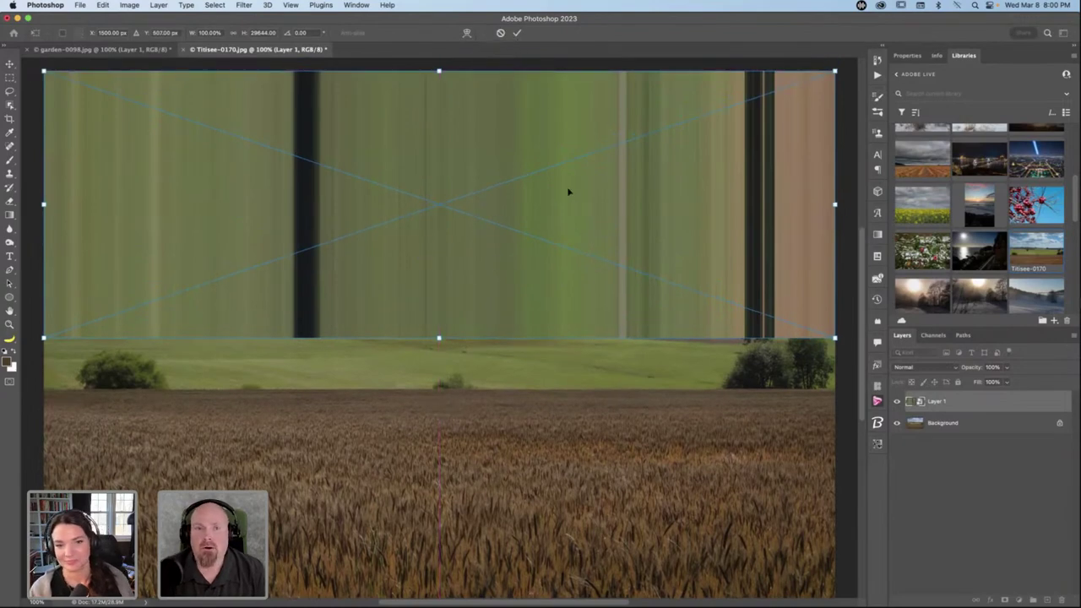
pyautogui.click(517, 32)
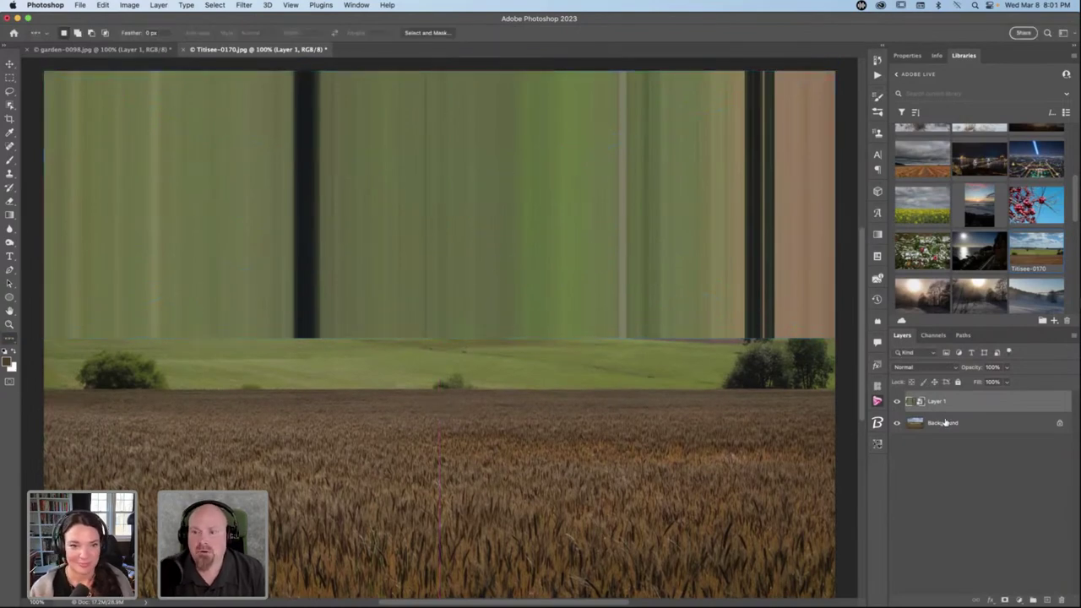
# Hide Layer 1, unlock the Background into Layer 0, and duplicate it with Cmd+J.
pyautogui.click(897, 401)
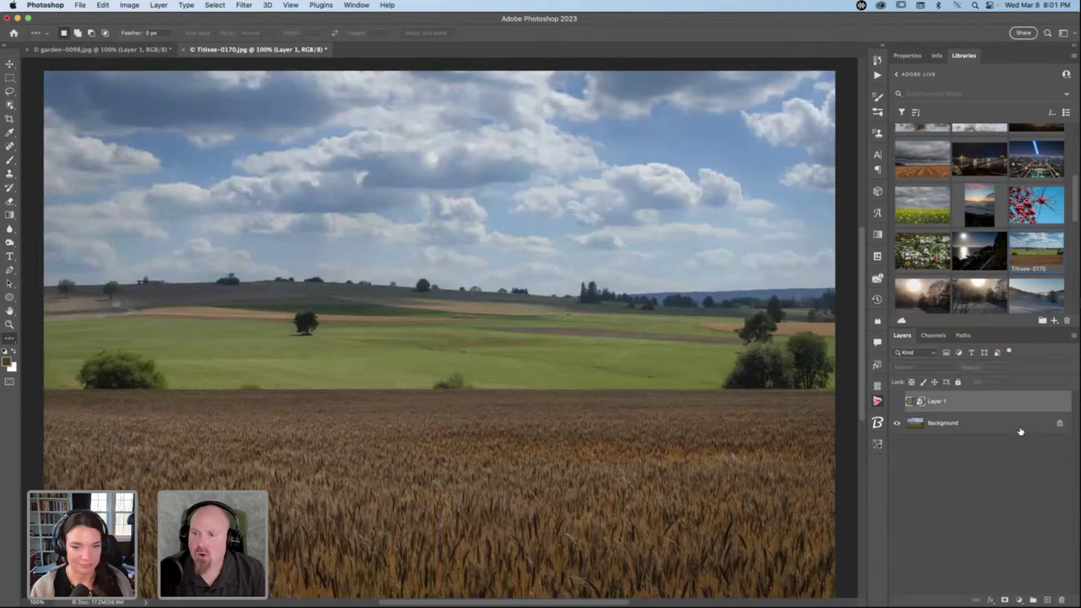
pyautogui.click(1020, 431)
pyautogui.click(1059, 422)
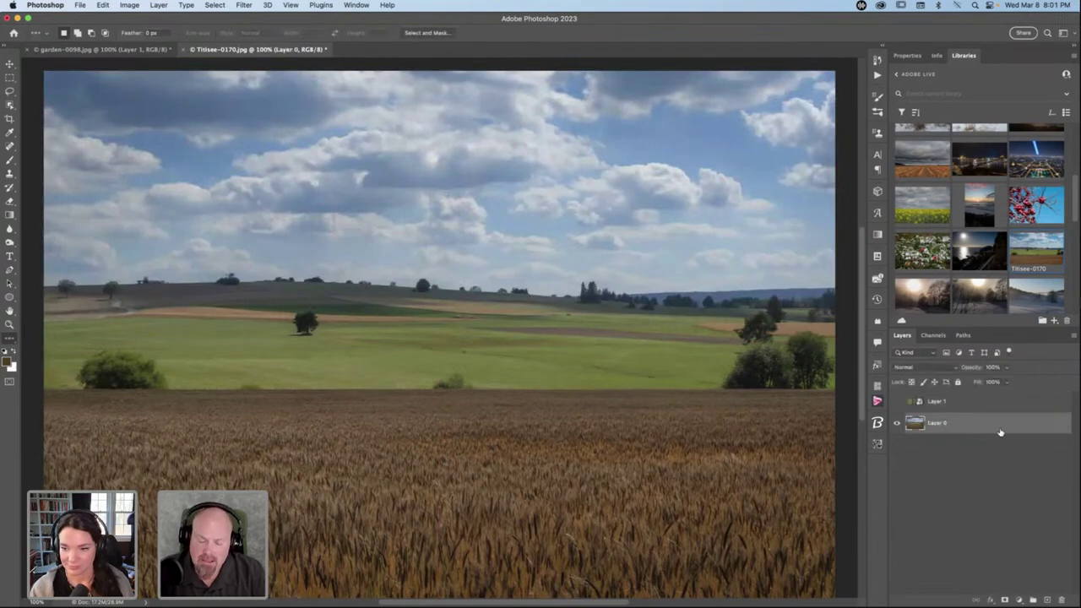
pyautogui.press('super+j')
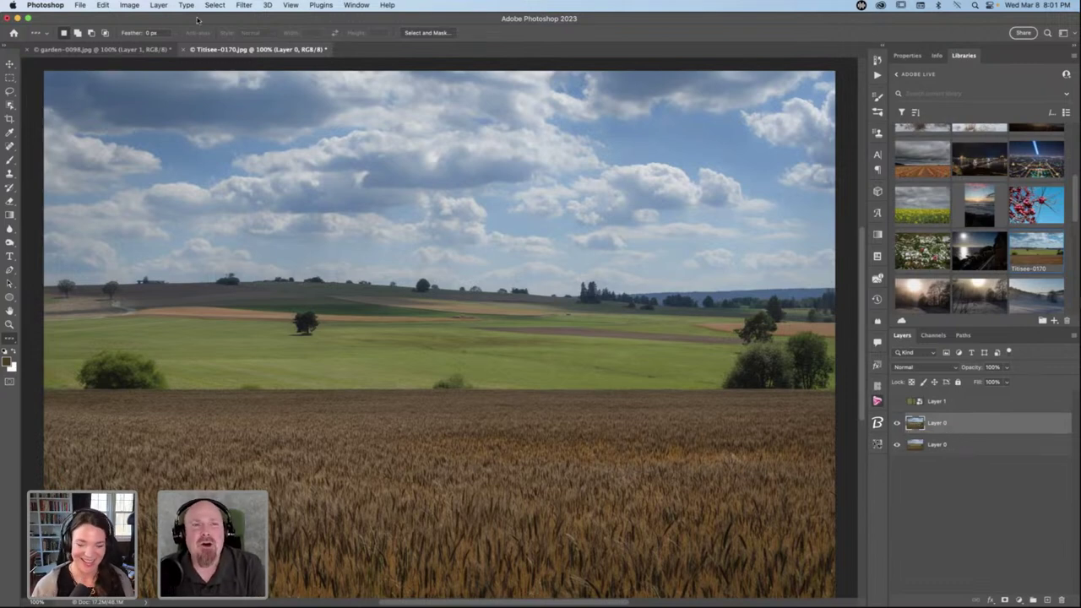
pyautogui.click(244, 5)
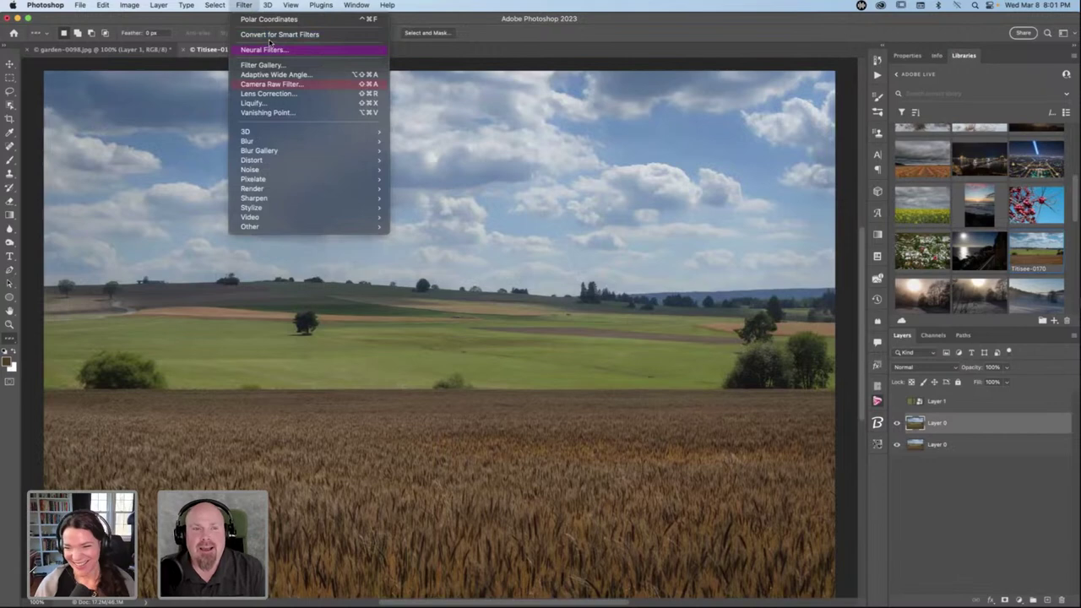
# Open Edit > Sky Replacement on the duplicated landscape layer.
pyautogui.moveTo(106, 5)
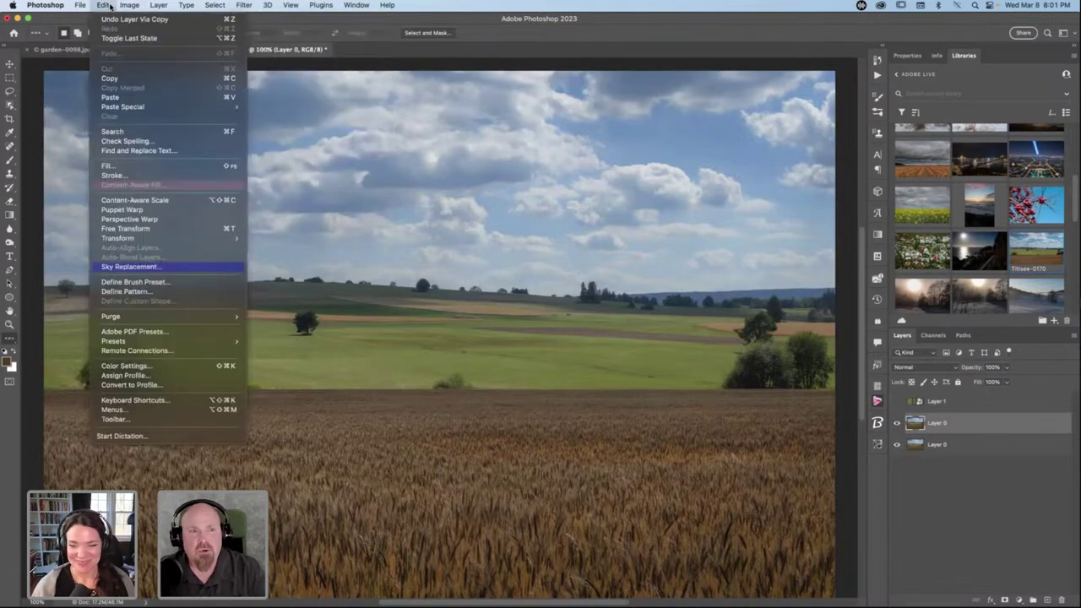
pyautogui.click(133, 267)
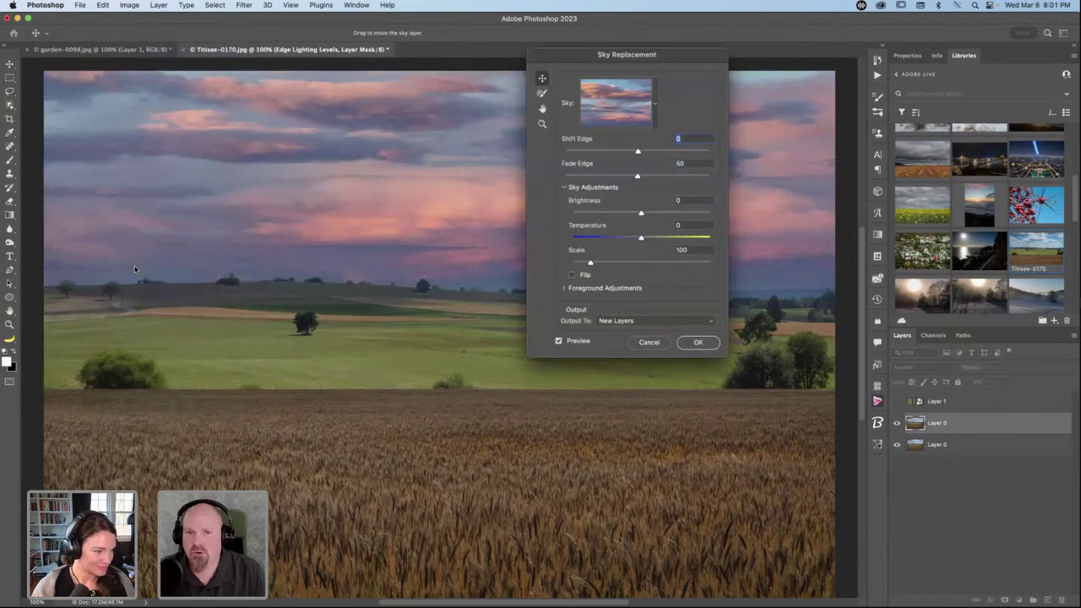
# Choose the dark stormy rain-cloud sky preset in Sky Replacement.
pyautogui.click(656, 105)
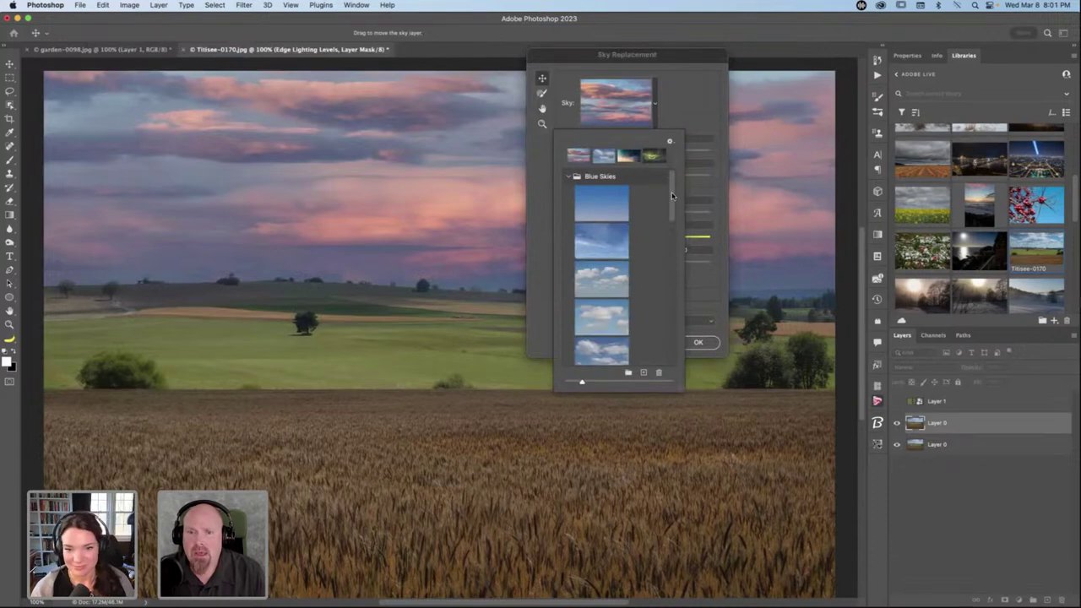
pyautogui.moveTo(673, 196); pyautogui.dragTo(665, 331)
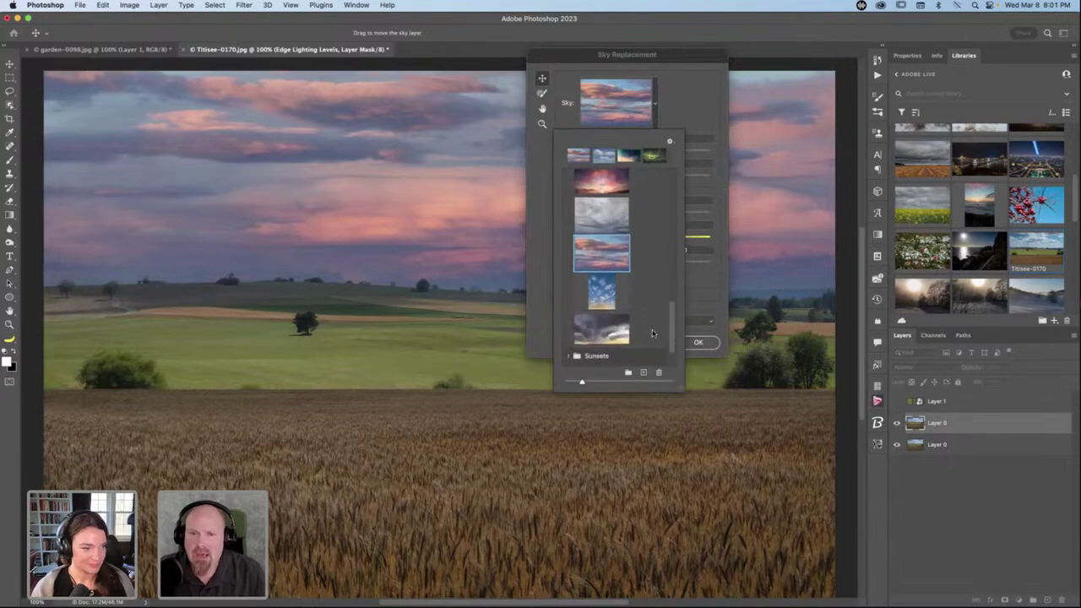
pyautogui.click(621, 336)
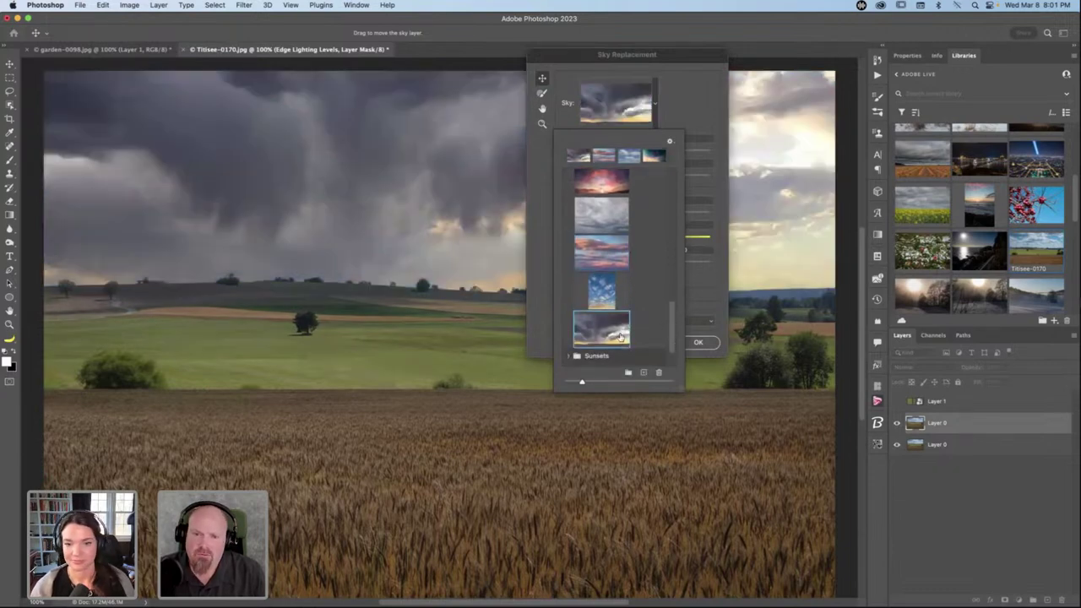
pyautogui.click(669, 143)
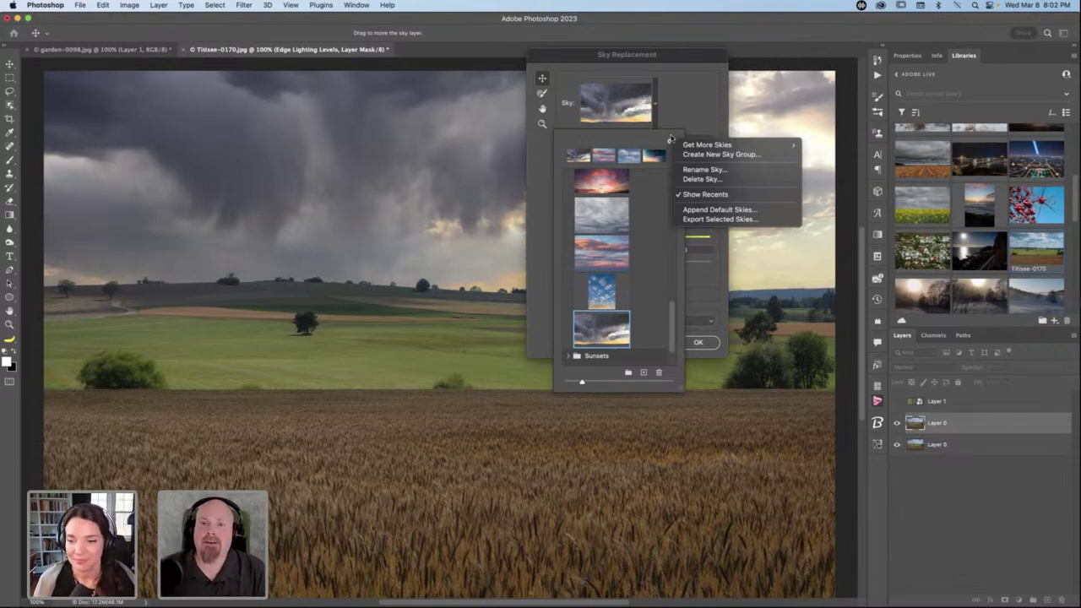
# Dismiss the Get More Skies options and custom-sky file dialog, keeping the stormy sky selected.
pyautogui.click(672, 141)
pyautogui.click(671, 141)
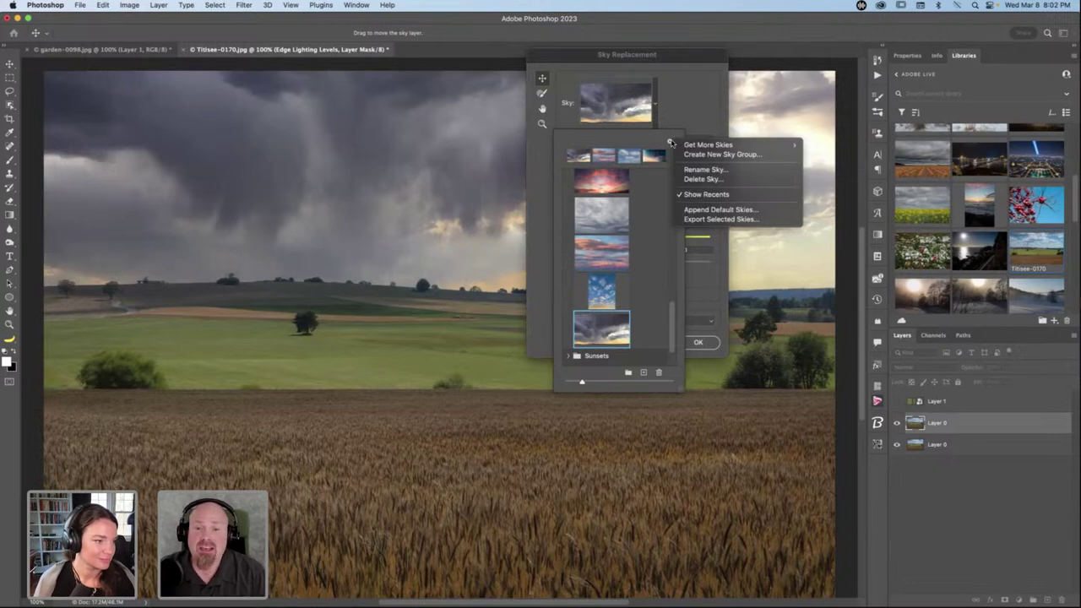
pyautogui.moveTo(703, 145)
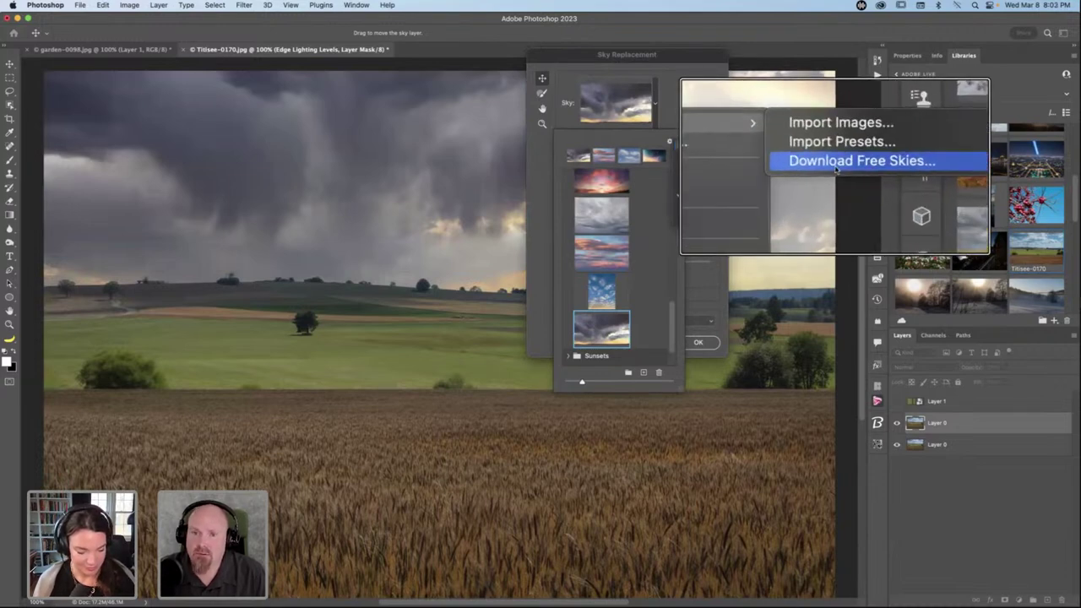
pyautogui.click(657, 140)
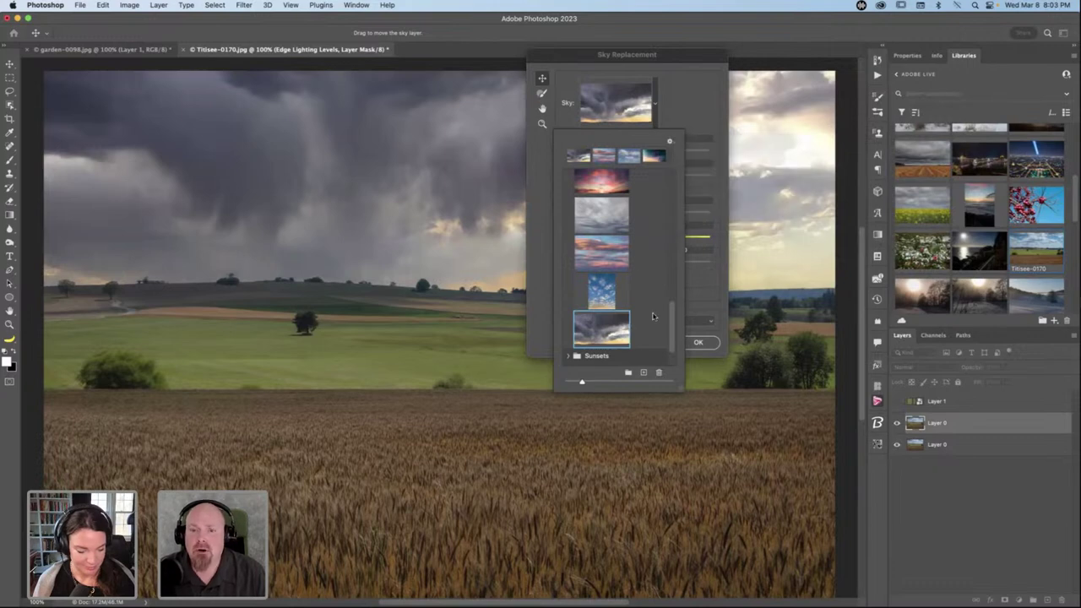
pyautogui.click(644, 373)
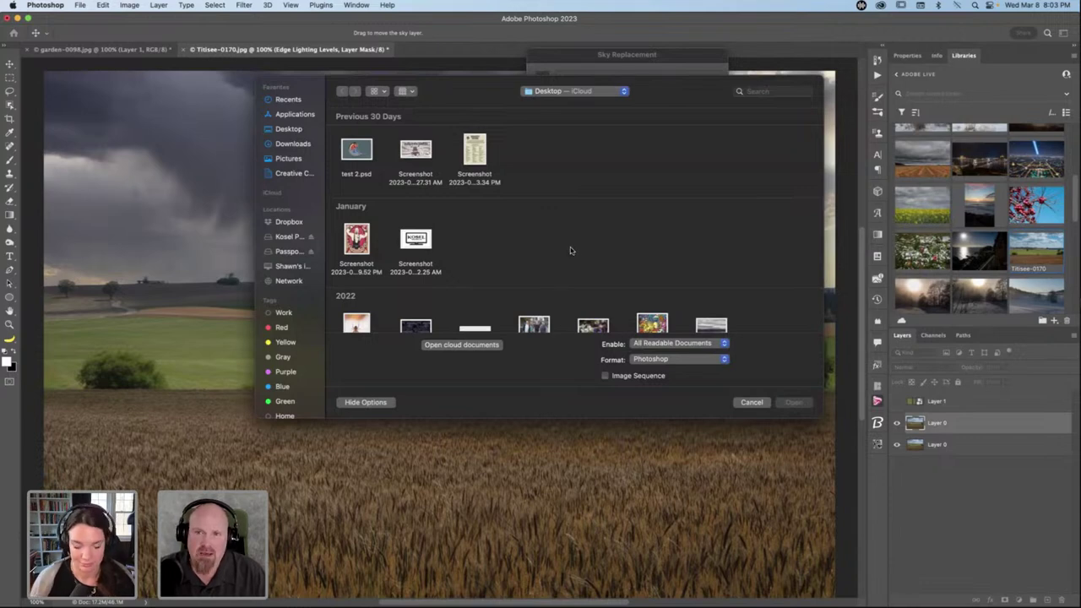
pyautogui.click(752, 402)
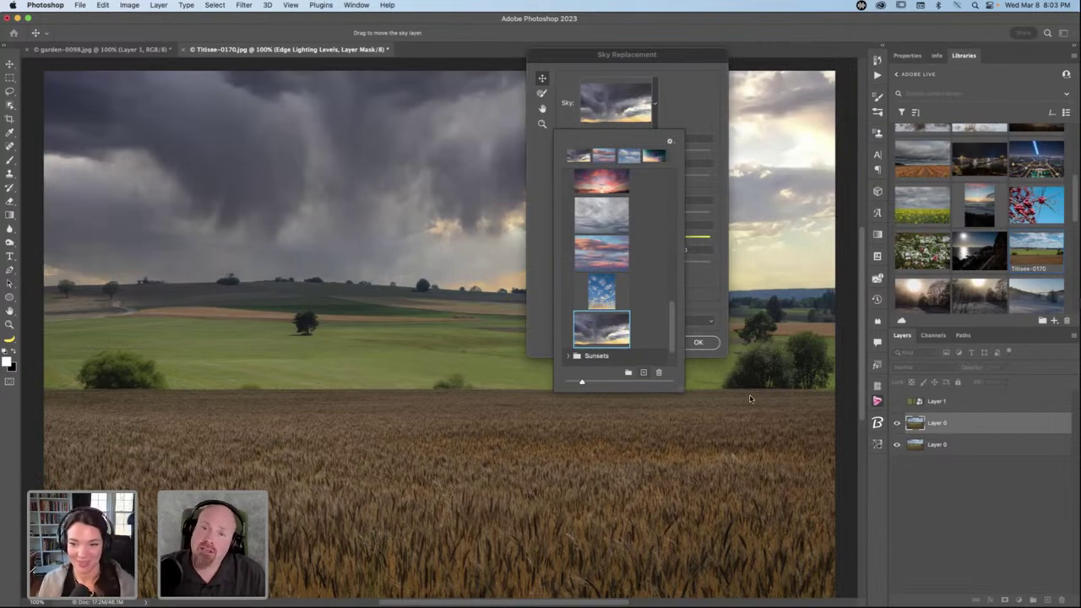
pyautogui.click(686, 118)
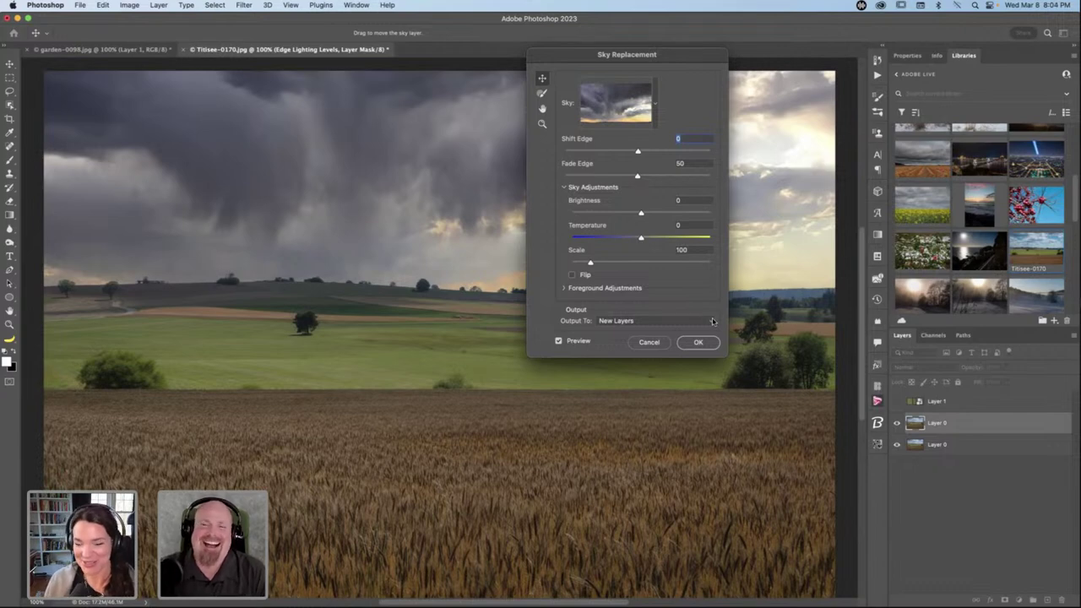
# Apply the stormy sky replacement with Output To left on New Layers.
pyautogui.click(713, 321)
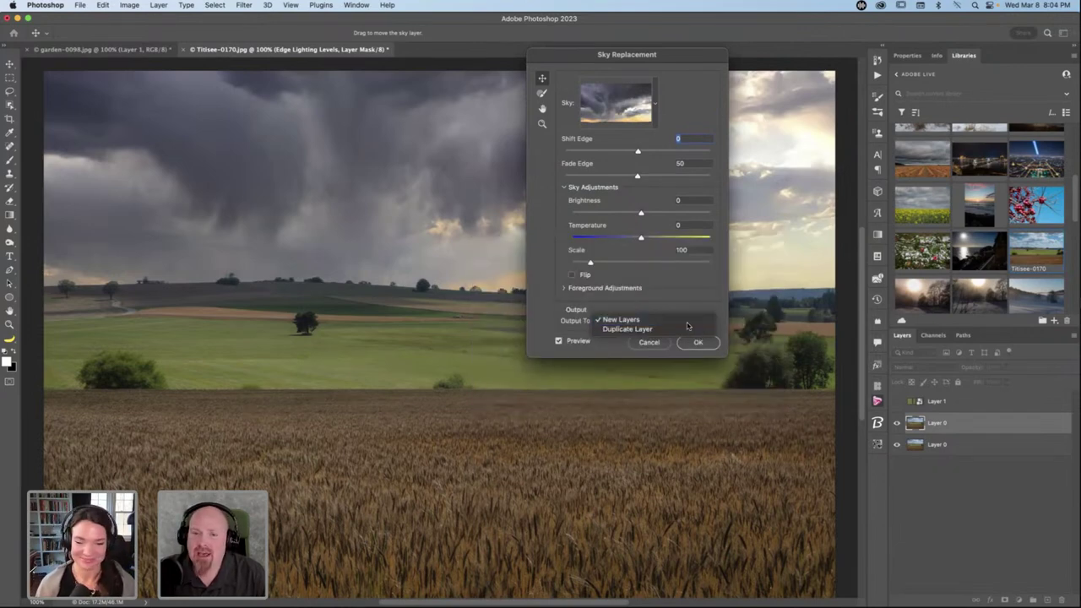
pyautogui.click(633, 320)
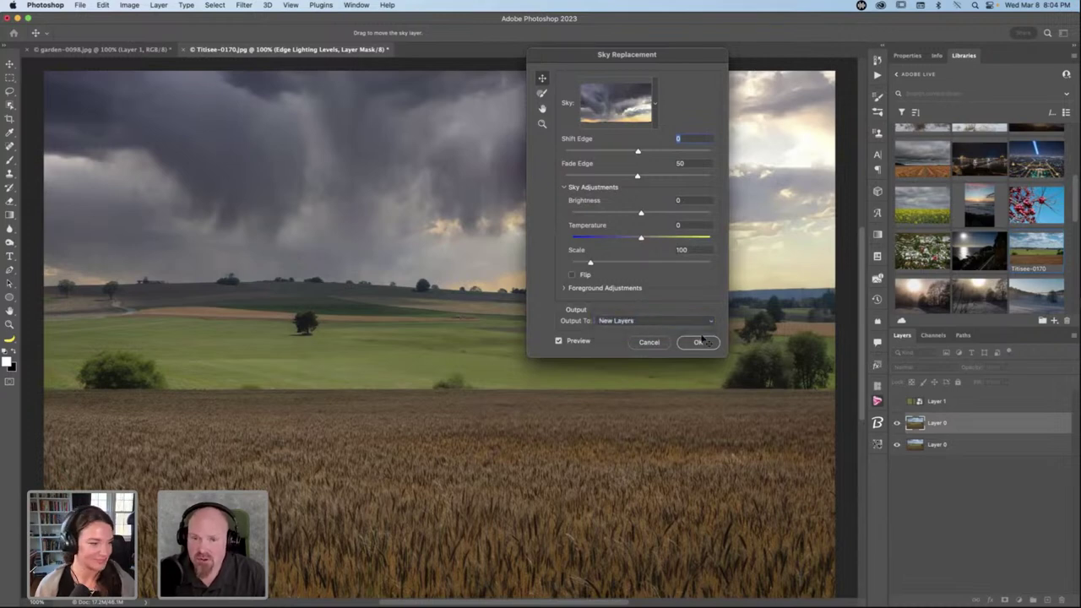
pyautogui.click(698, 343)
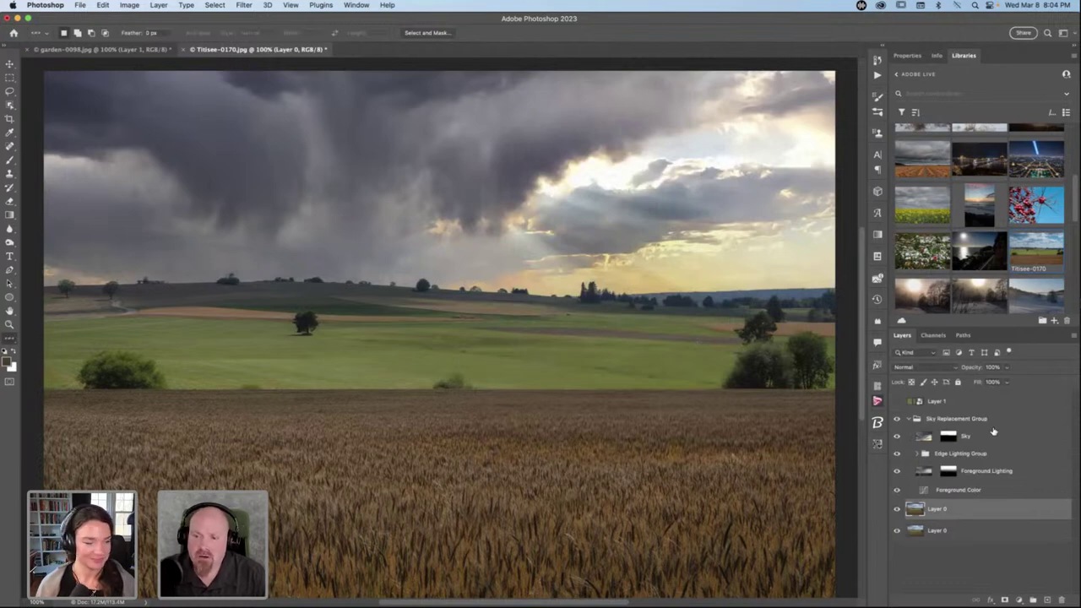
pyautogui.click(909, 420)
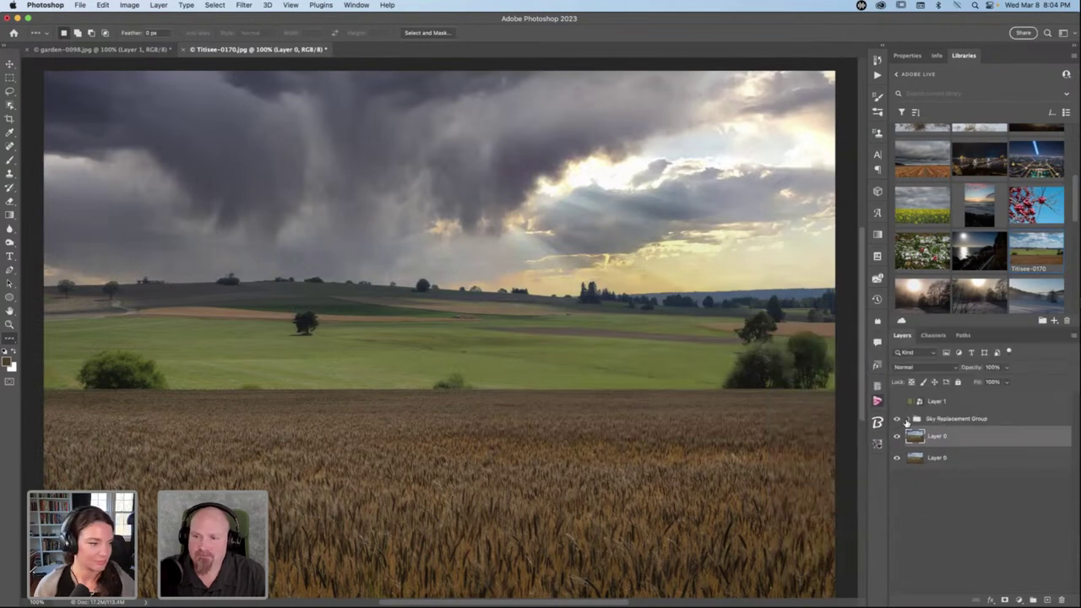
pyautogui.click(909, 420)
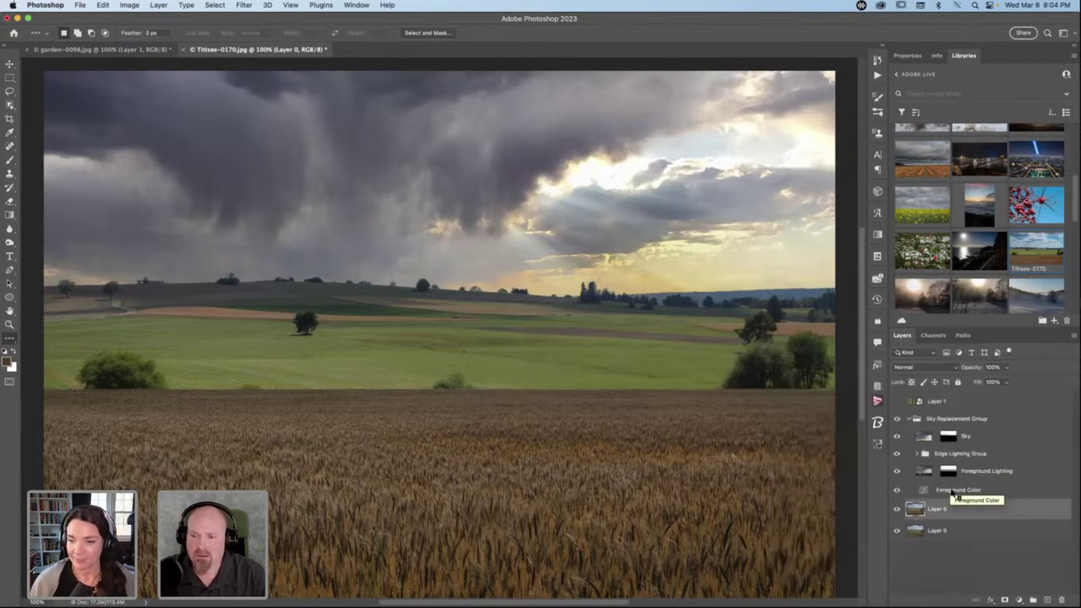
# Move Layer 1 into the Sky Replacement Group with the Sky mask, hide Sky, and show Layer 1.
pyautogui.click(971, 405)
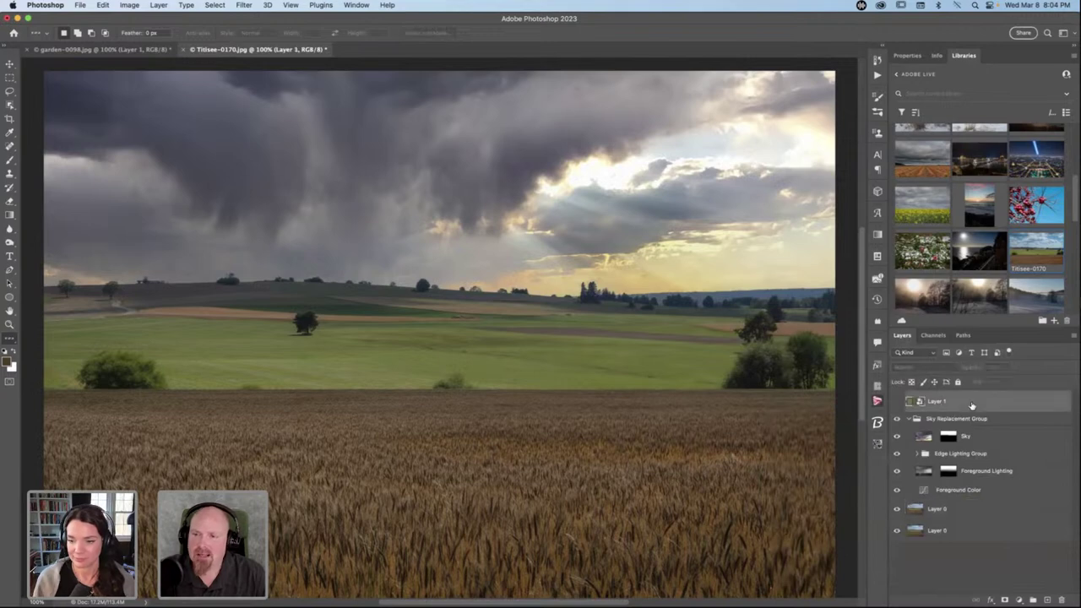
pyautogui.moveTo(974, 406); pyautogui.dragTo(974, 425)
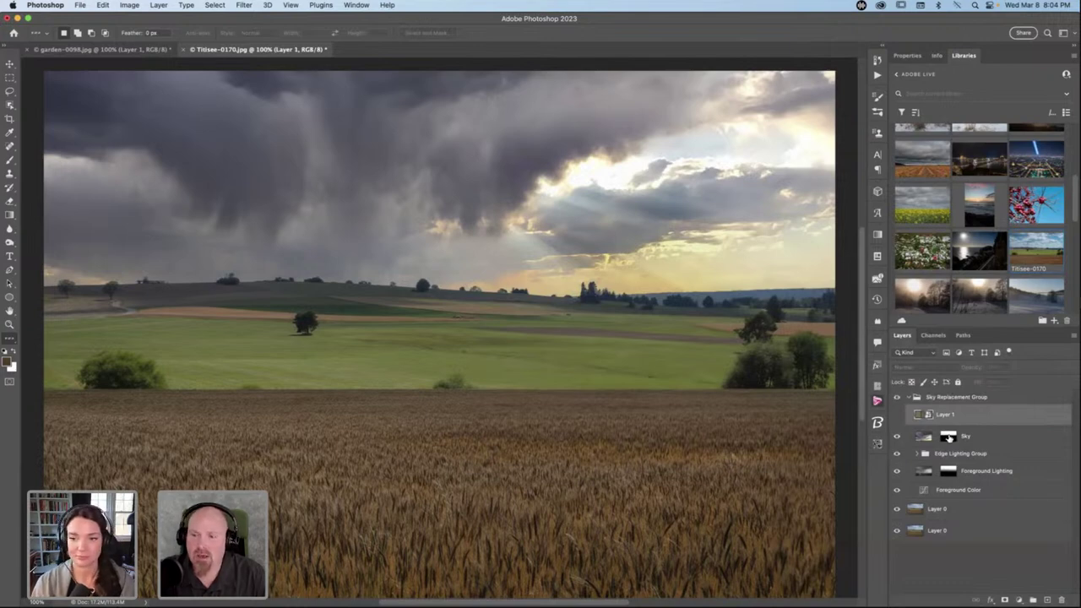
pyautogui.moveTo(950, 437); pyautogui.dragTo(956, 420)
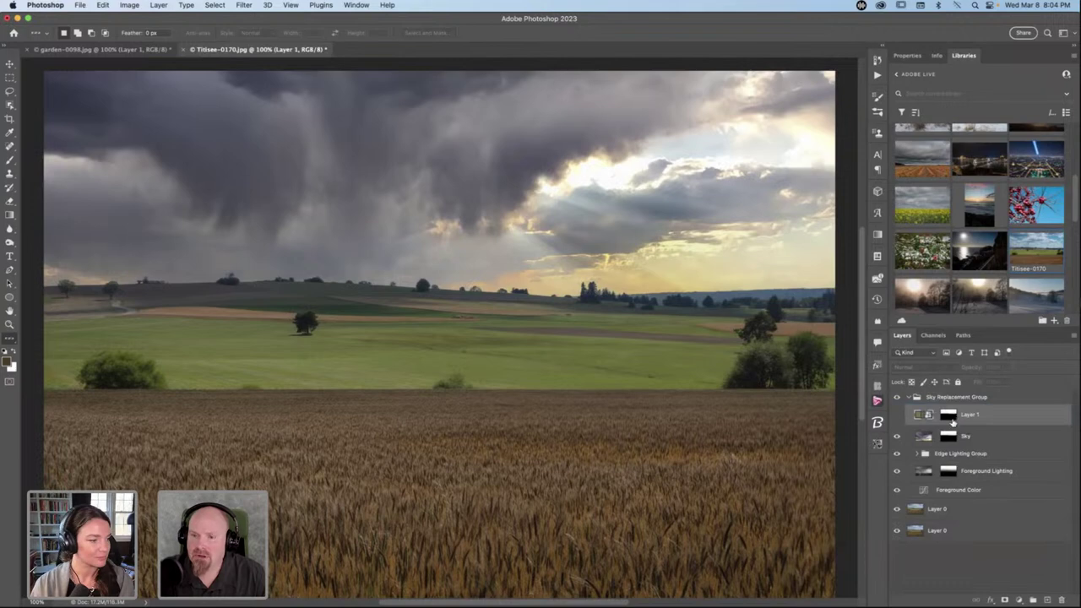
pyautogui.click(897, 436)
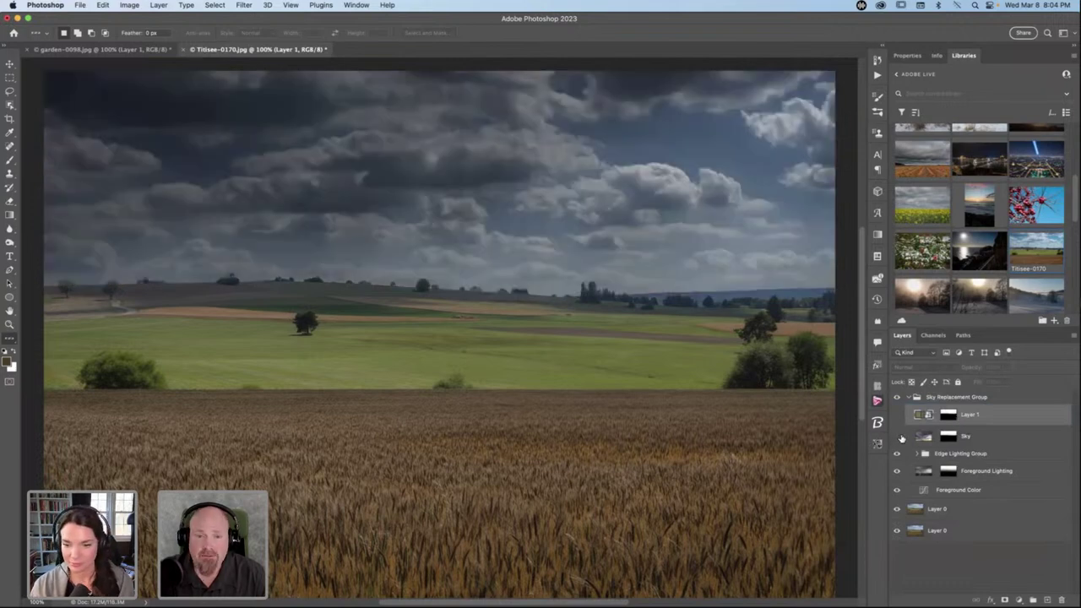
pyautogui.click(897, 415)
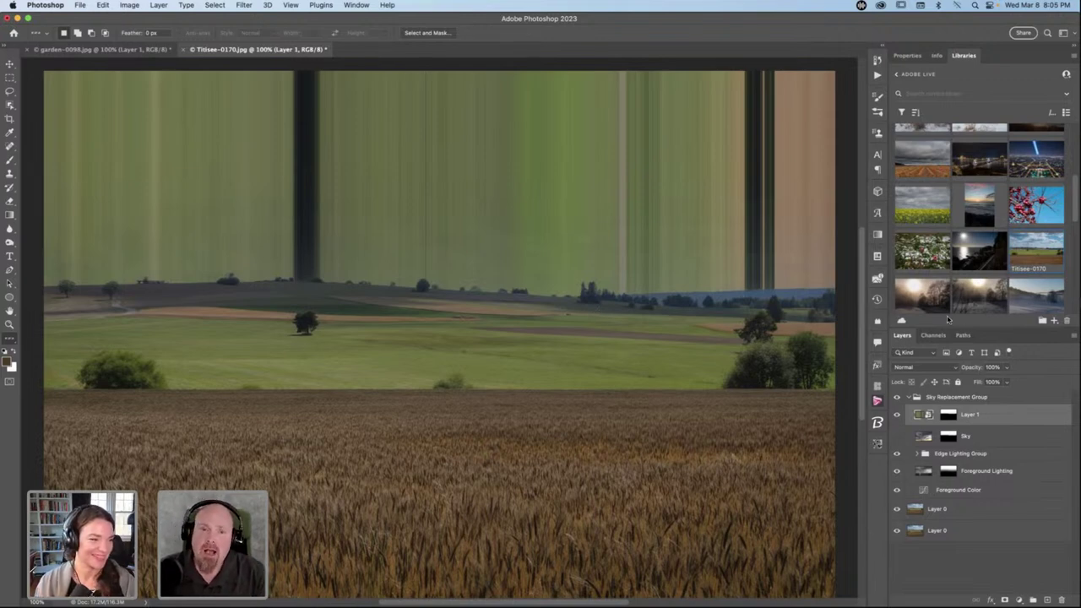
# Duplicate the streaky Layer 1 twice and select all three copies.
pyautogui.click(530, 262)
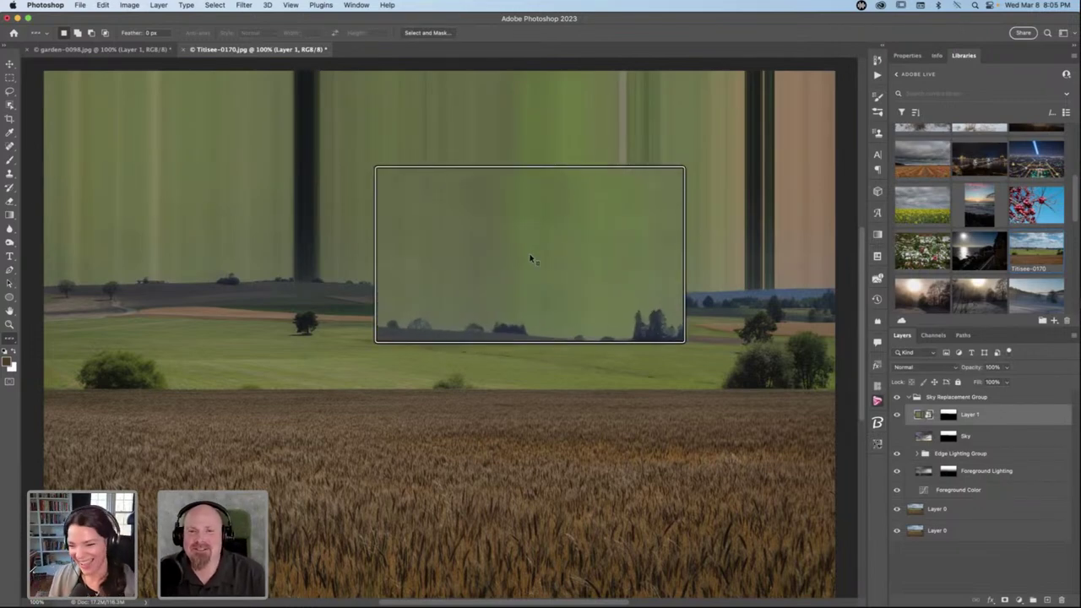
pyautogui.moveTo(529, 255); pyautogui.dragTo(558, 261)
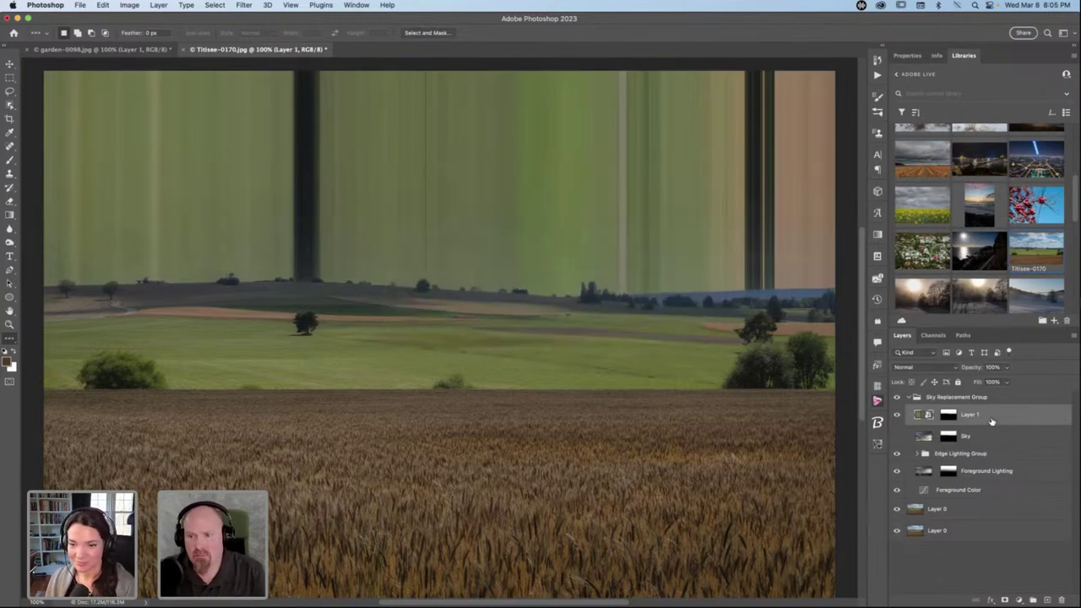
pyautogui.press('super+j')
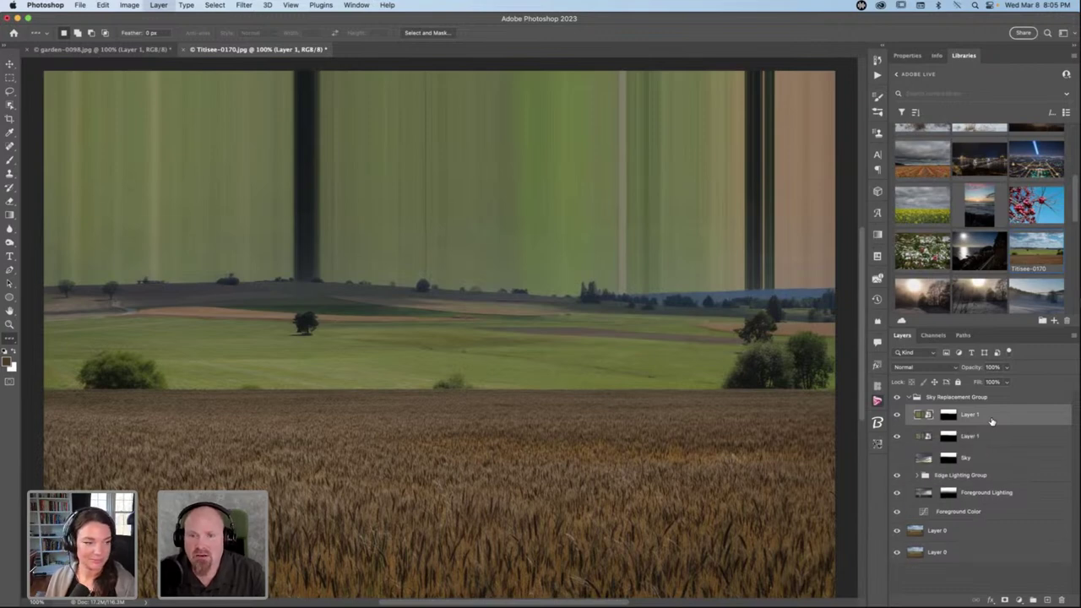
pyautogui.press('super+j')
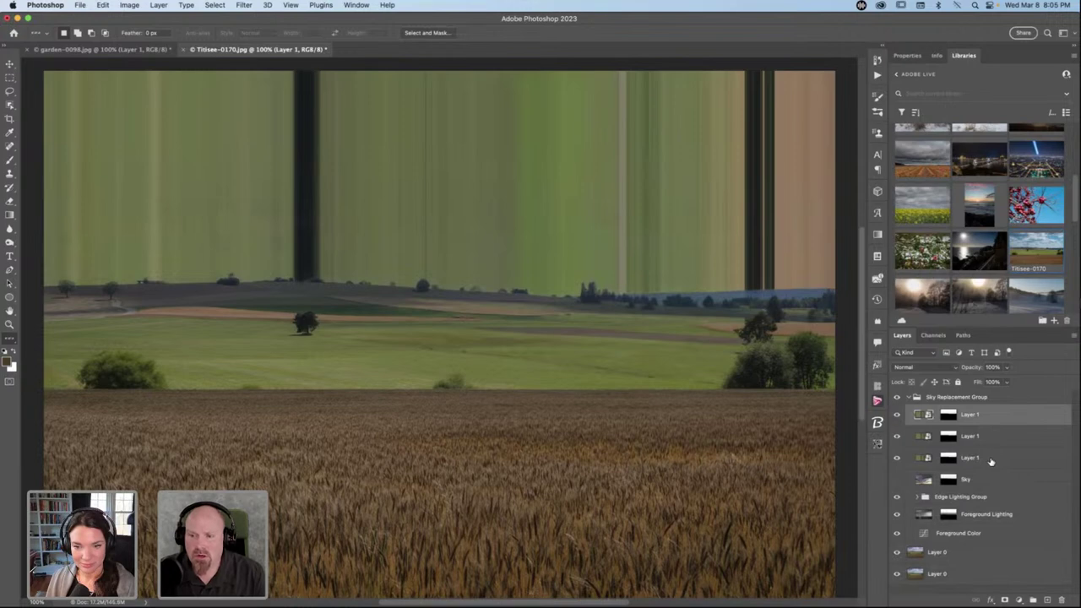
pyautogui.keyDown('shift'); pyautogui.click(990, 459); pyautogui.keyUp('shift')
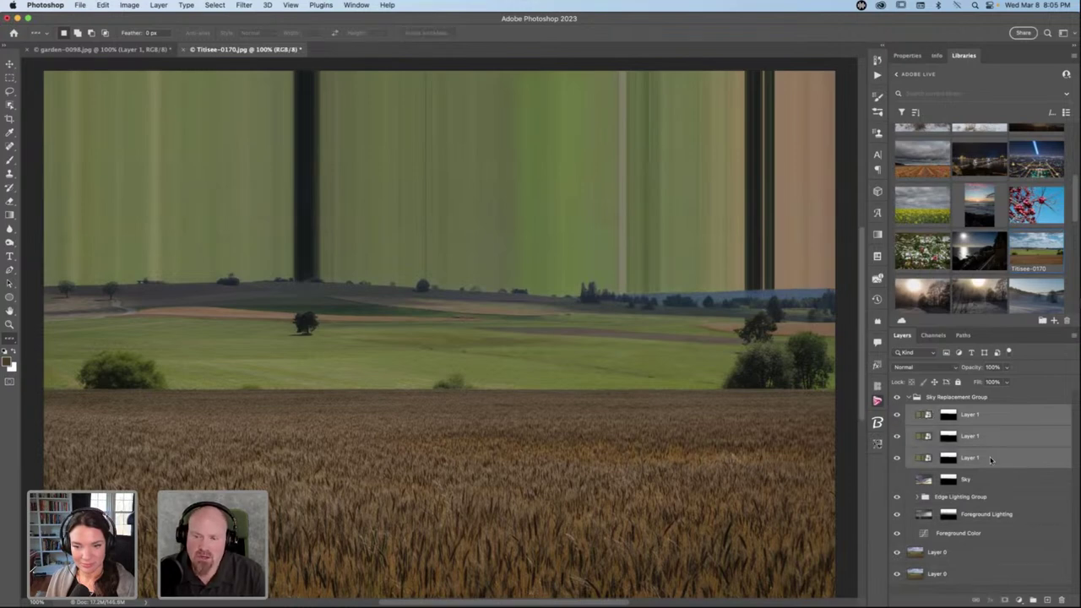
# Group the three Layer 1 copies and name the group 'Stretch'.
pyautogui.press('super+g')
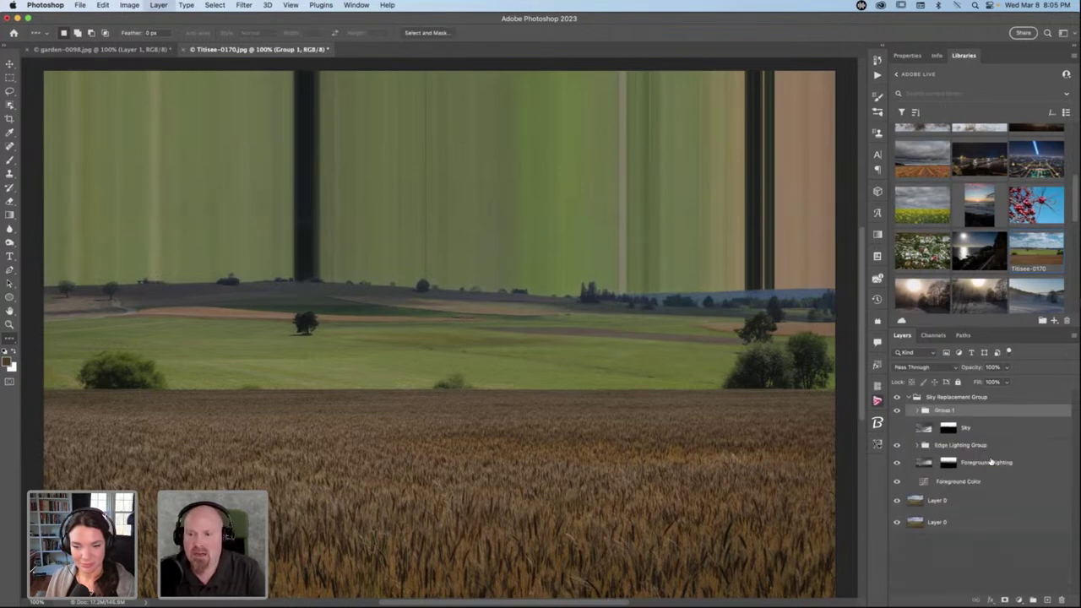
pyautogui.doubleClick(944, 411)
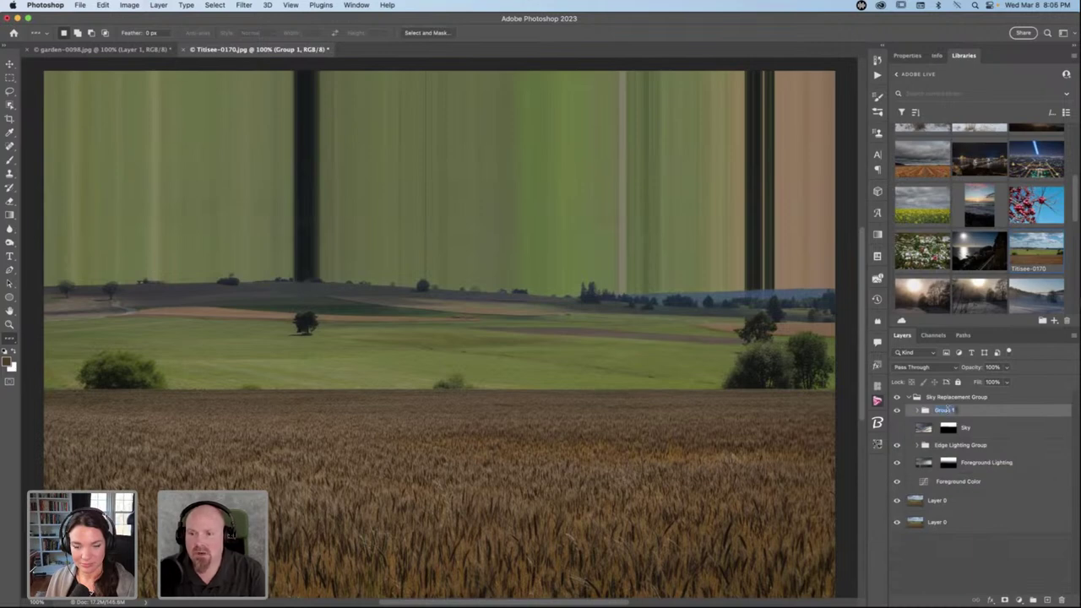
pyautogui.write('Stre')
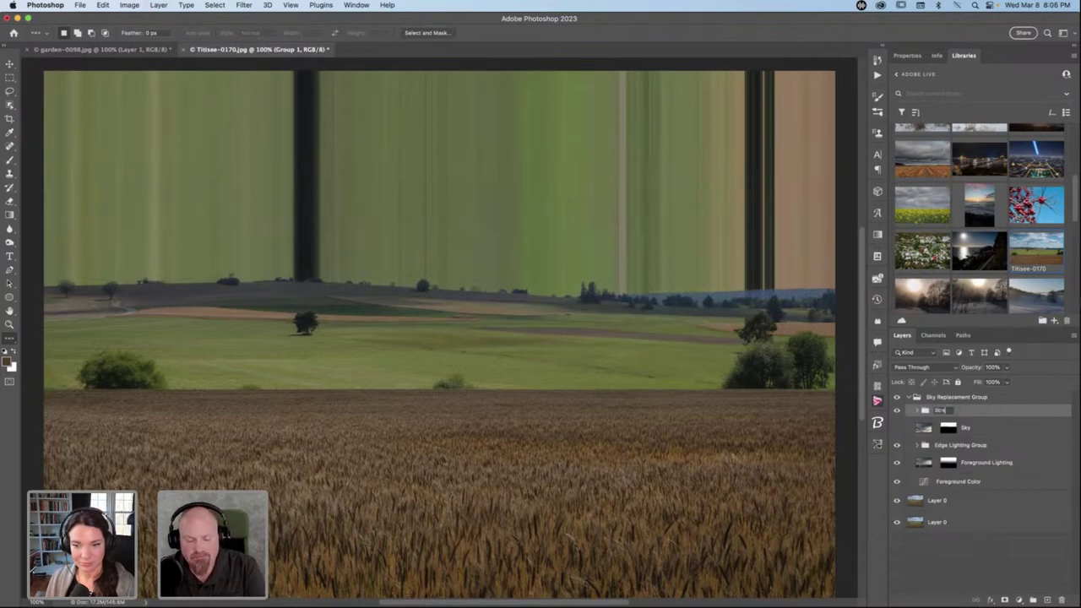
pyautogui.write('tch')
pyautogui.press('Return')
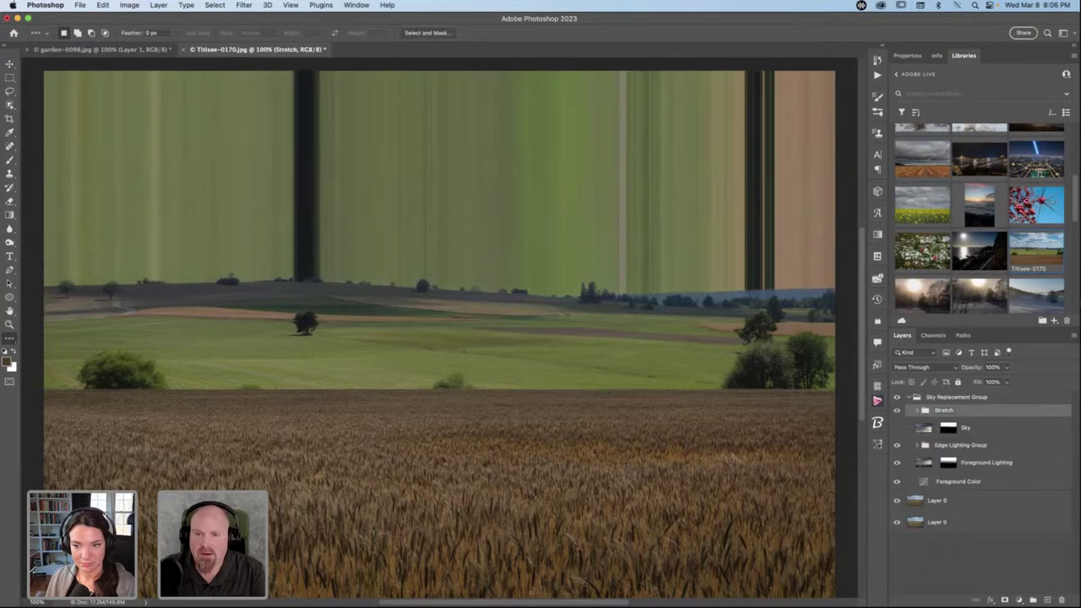
pyautogui.scroll(-15, 550, 226)
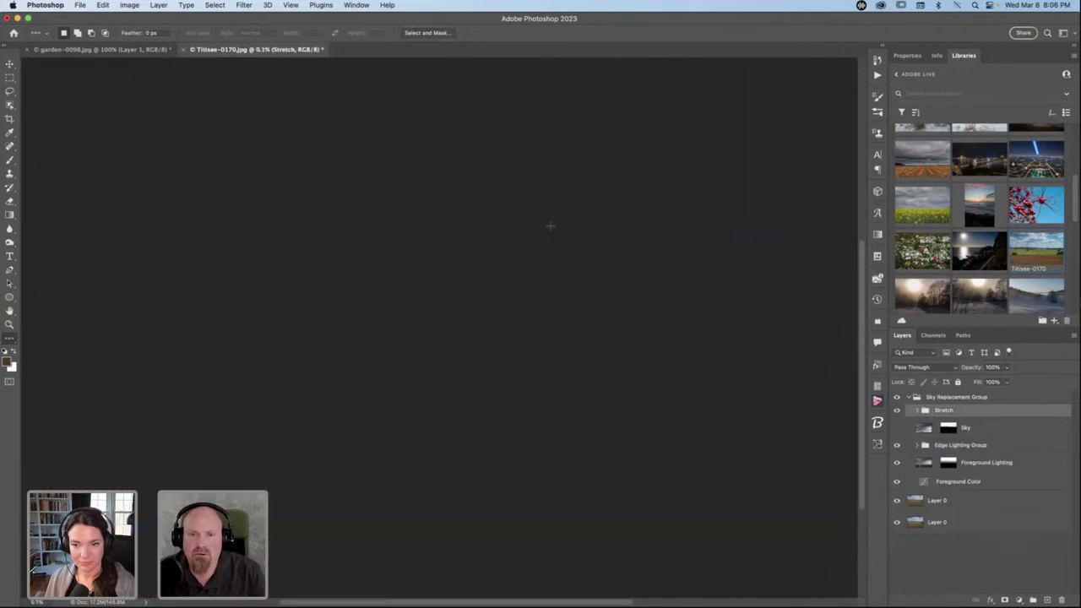
pyautogui.scroll(15, 551, 225)
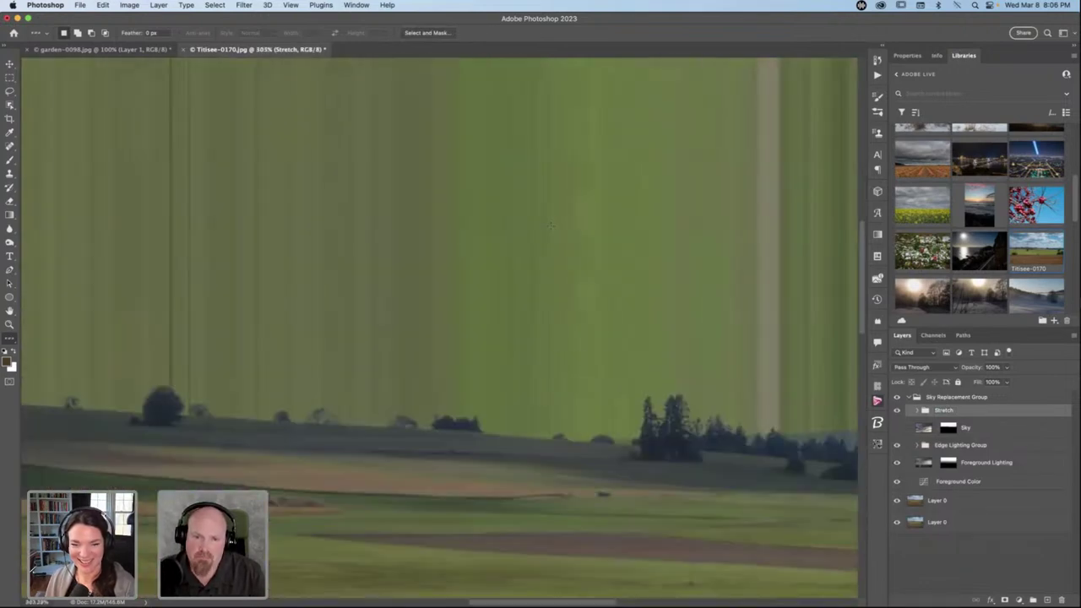
pyautogui.scroll(-3, 550, 225)
pyautogui.press('super+shift+d')
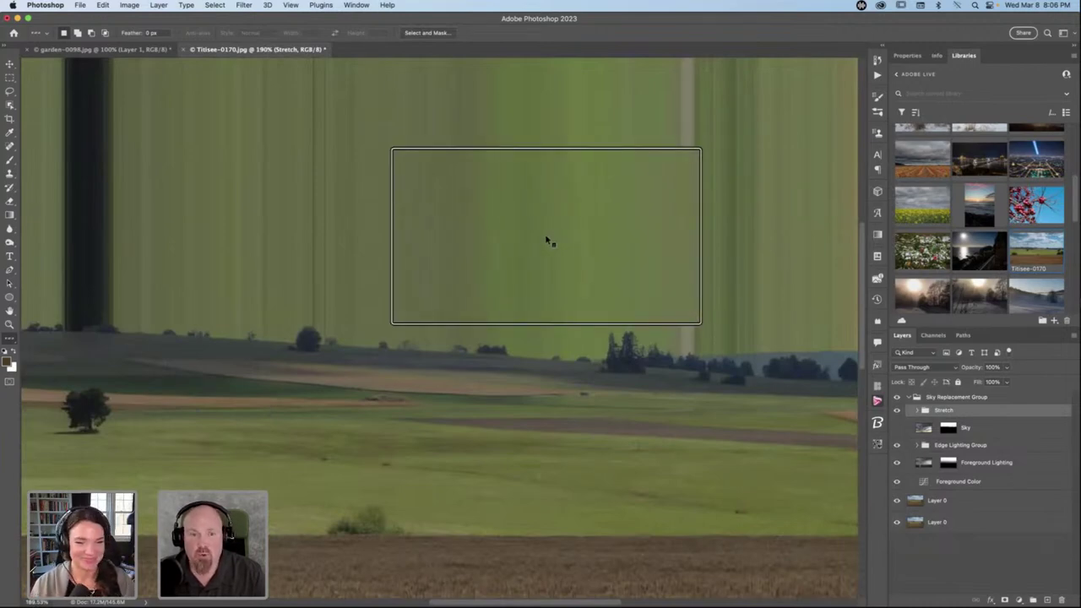
pyautogui.press('super+d')
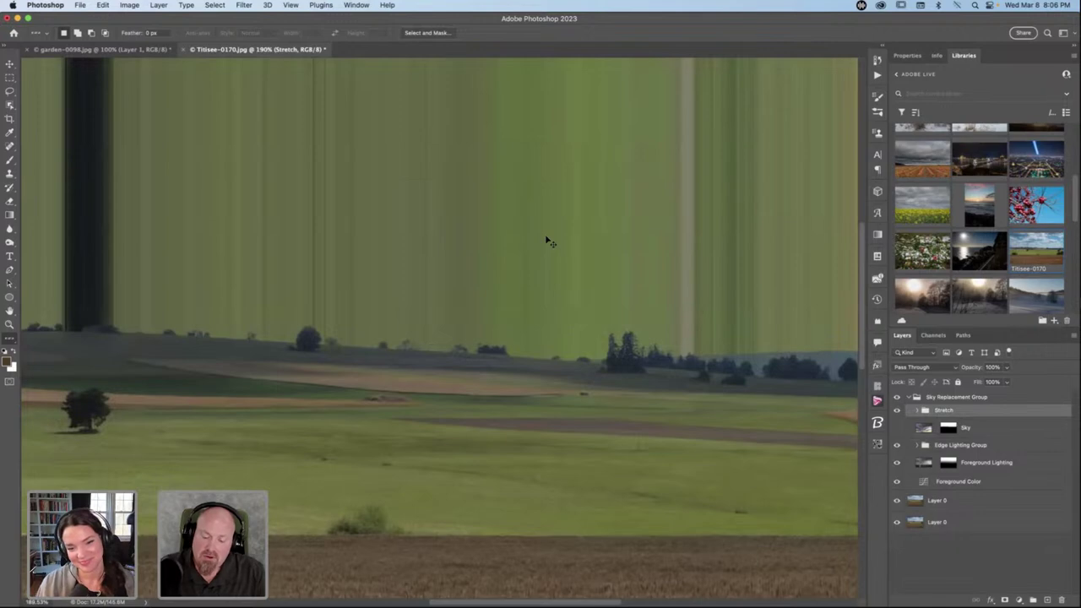
pyautogui.press('super+minus')
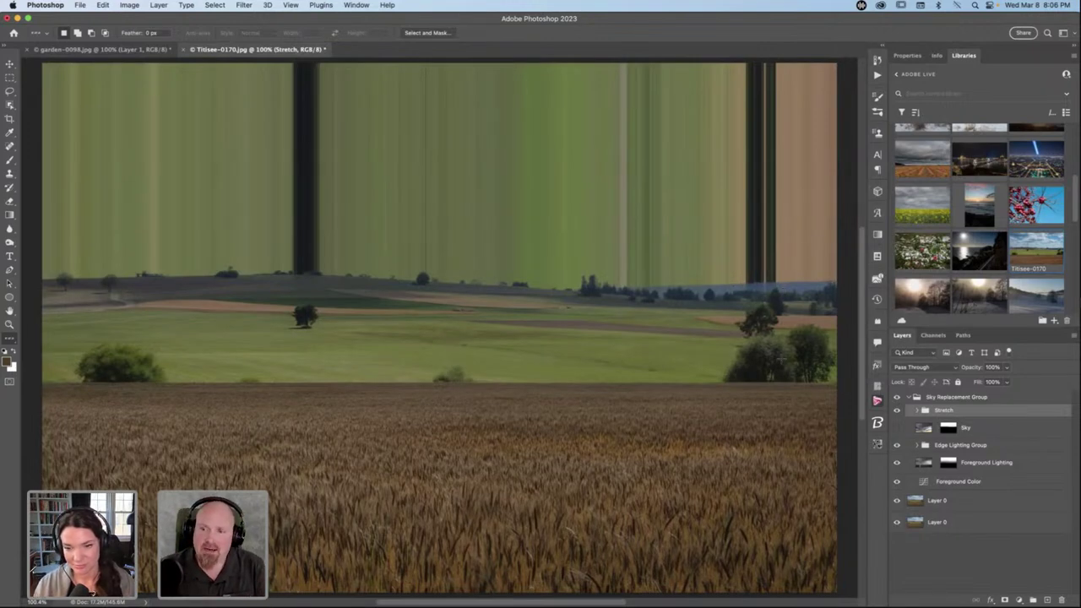
# Target the Sky layer's mask and switch to the Brush tool.
pyautogui.click(958, 431)
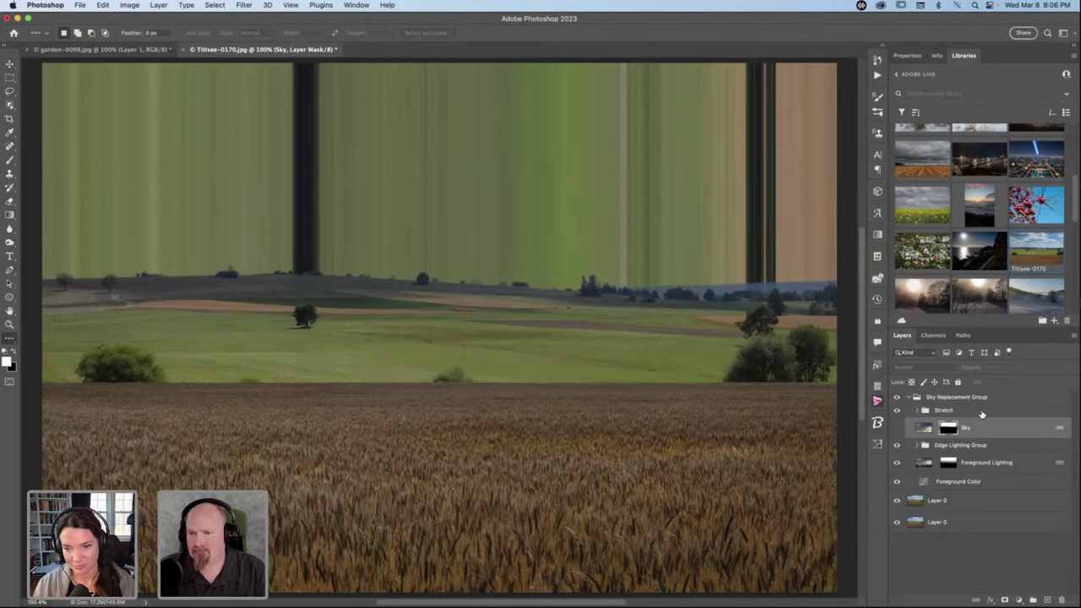
pyautogui.click(981, 412)
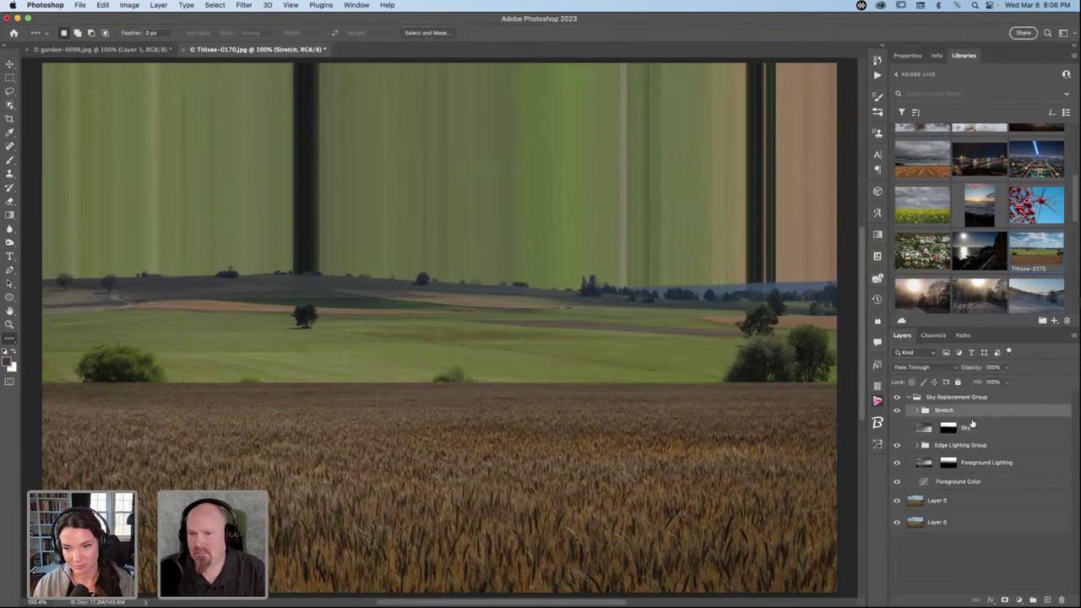
pyautogui.click(950, 429)
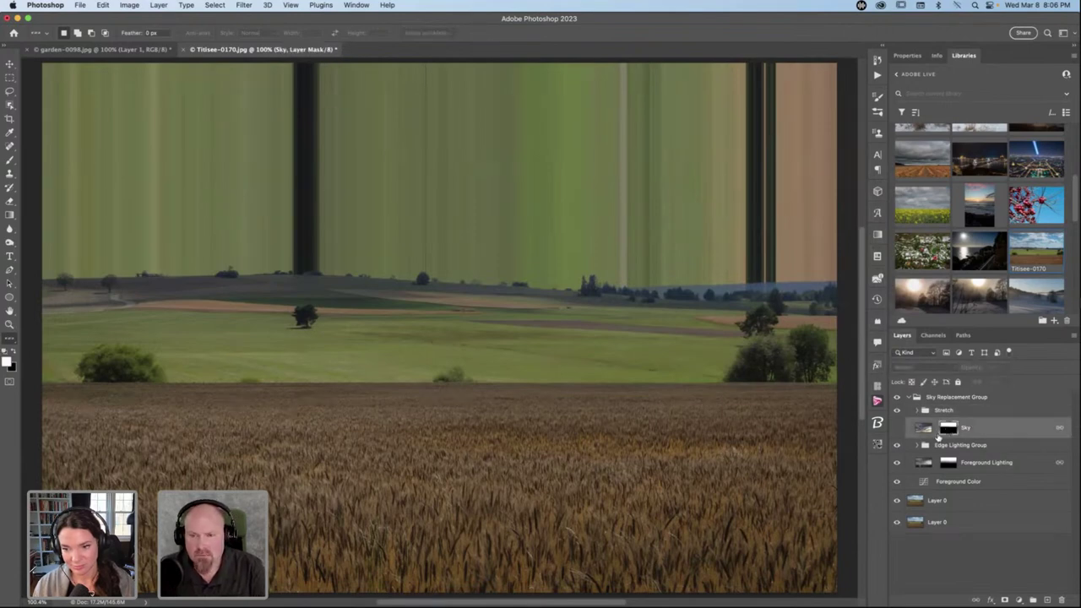
pyautogui.press('b')
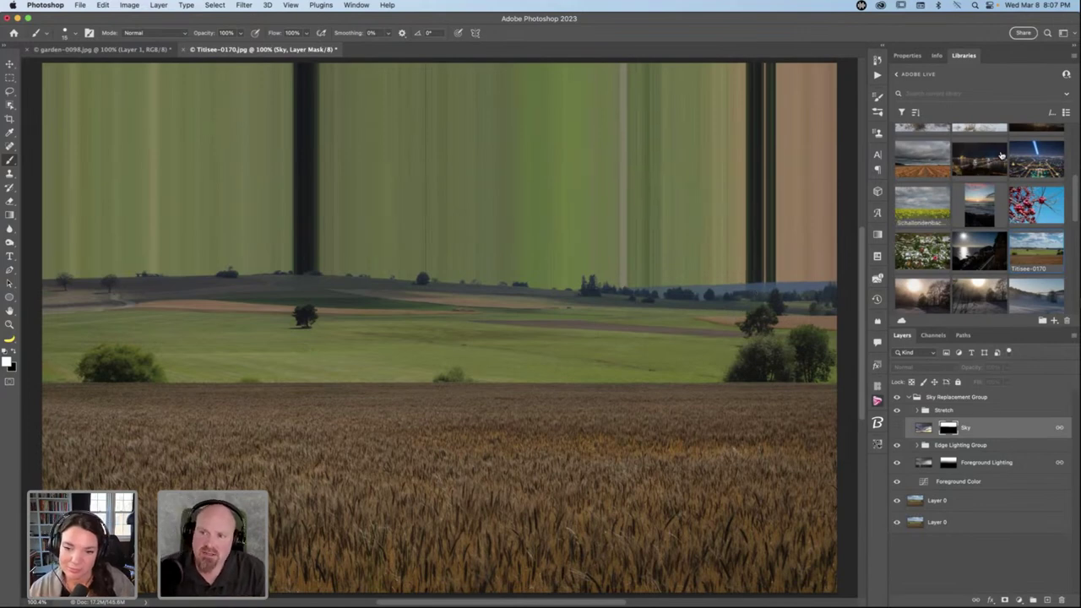
# Open the NIK_0171 night Budapest image from the Libraries panel for editing.
pyautogui.scroll(-2, 993, 173)
pyautogui.scroll(3, 984, 186)
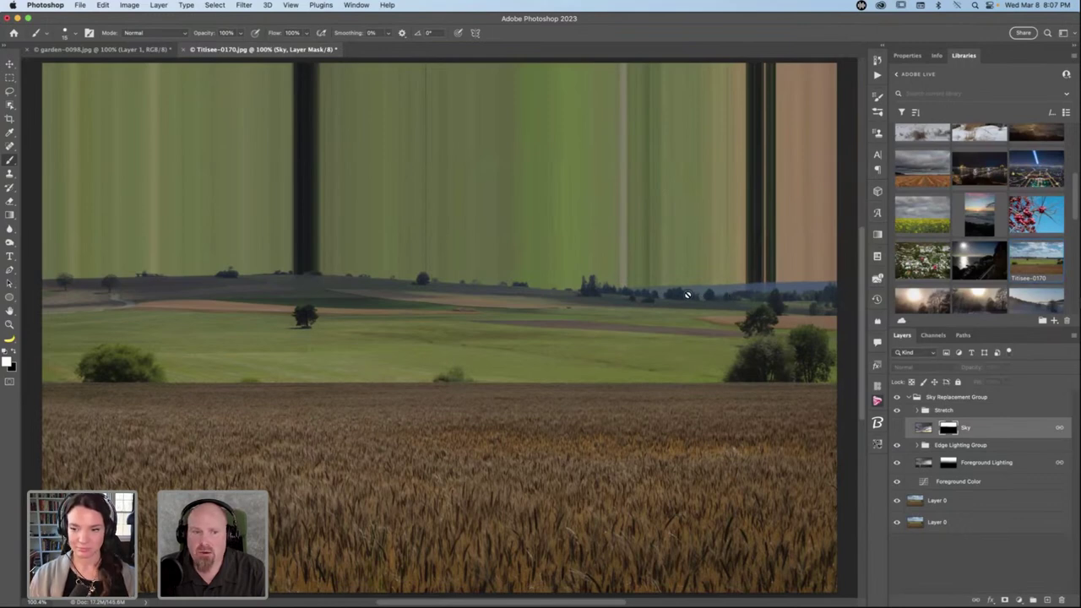
pyautogui.scroll(1, 986, 219)
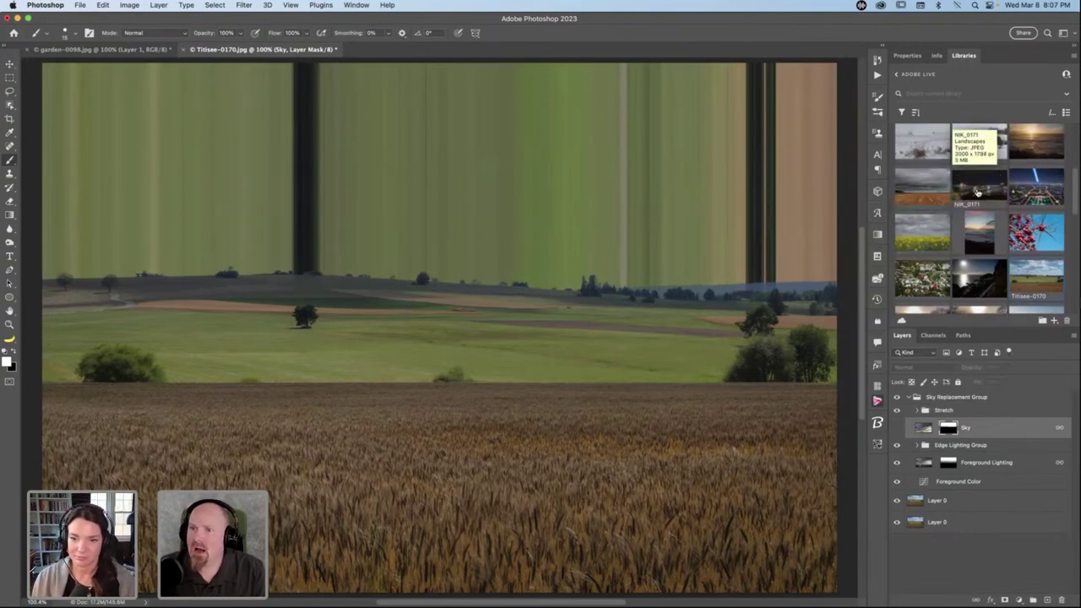
pyautogui.rightClick(982, 186)
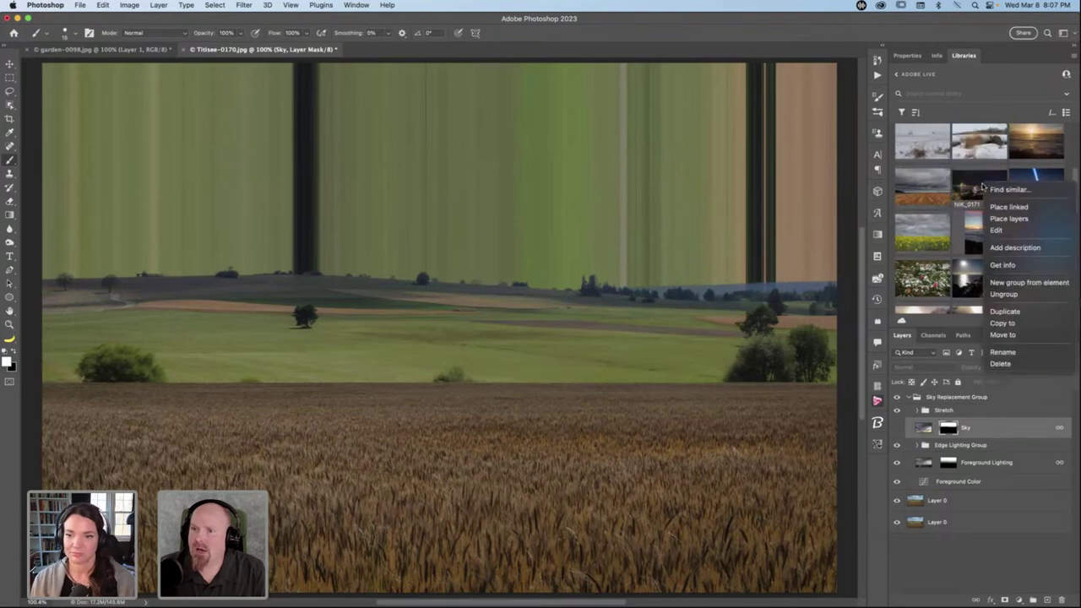
pyautogui.click(1019, 230)
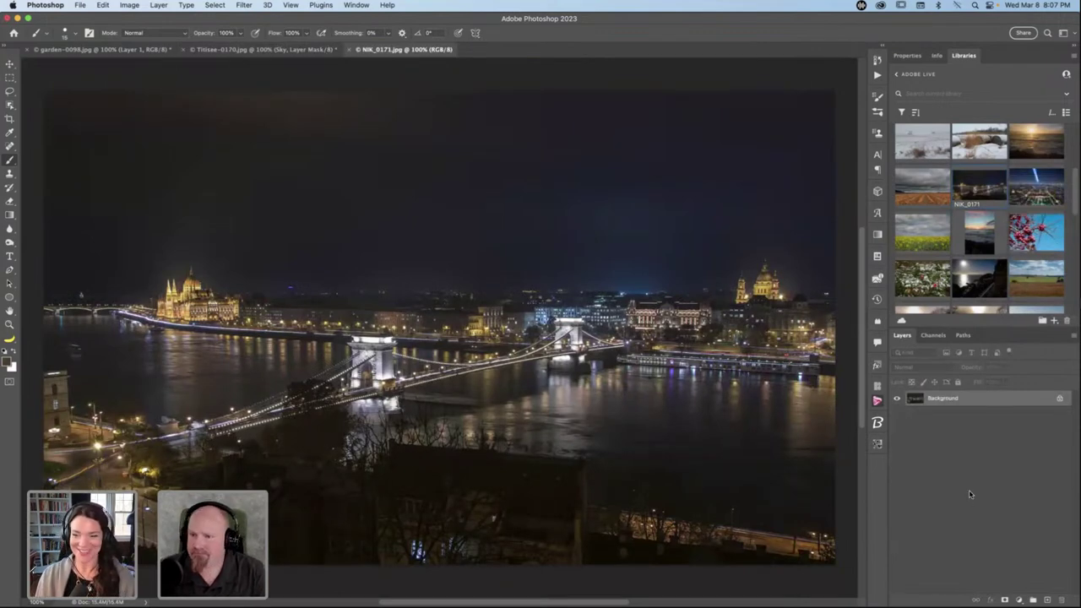
# Unlock the Budapest Background into Layer 0, then open NIK_3291 from Libraries.
pyautogui.click(1059, 399)
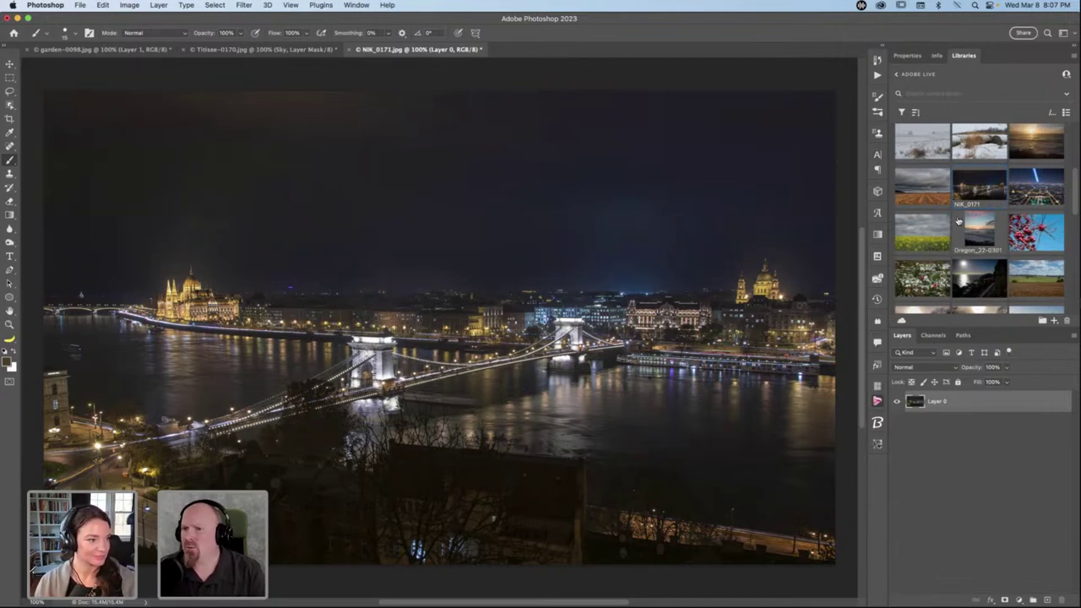
pyautogui.rightClick(1051, 177)
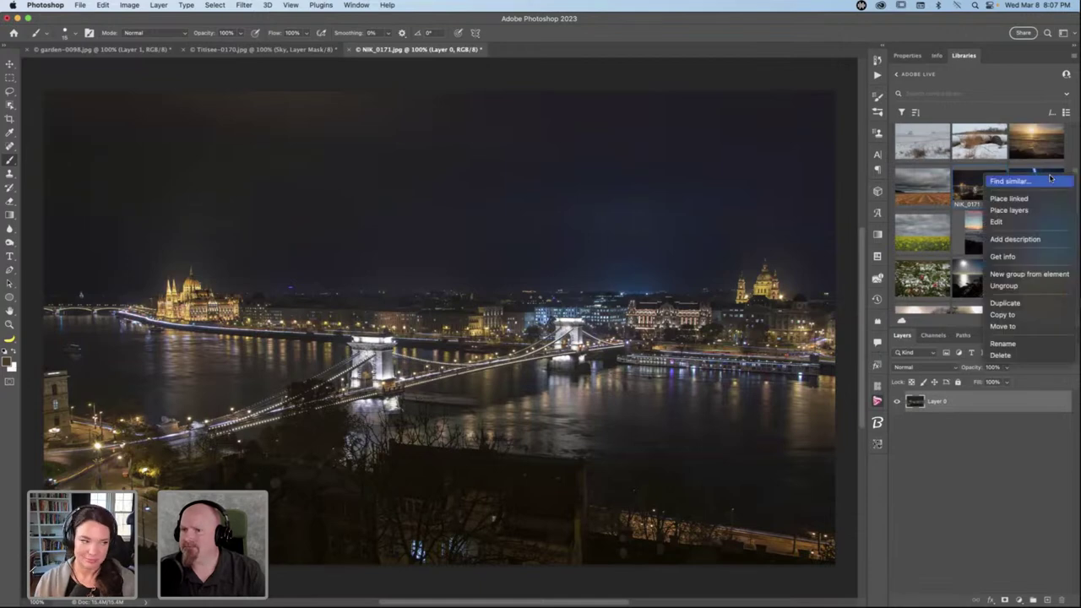
pyautogui.click(1019, 221)
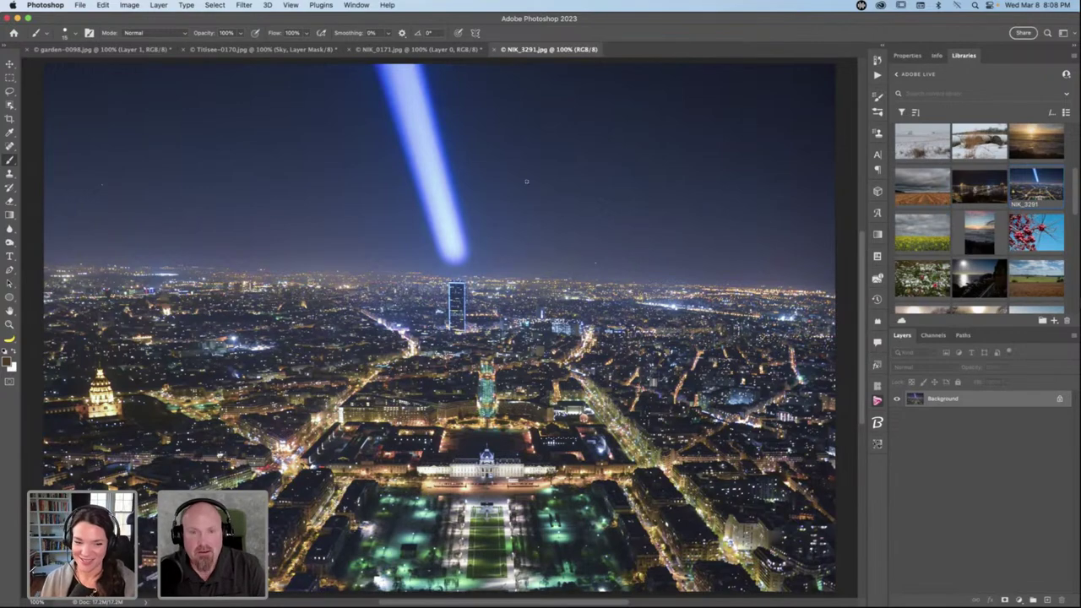
# Close the NIK_3291.jpg document.
pyautogui.click(502, 50)
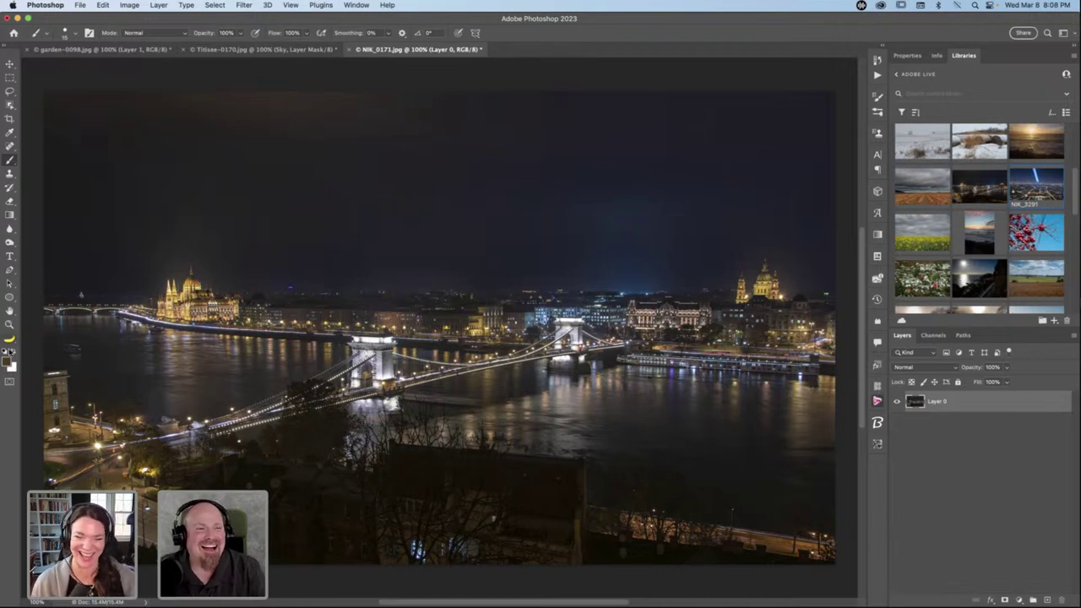
# Stamp a one-pixel row onto a new Layer 1, make it a smart object, and start Free Transform.
pyautogui.press('m')
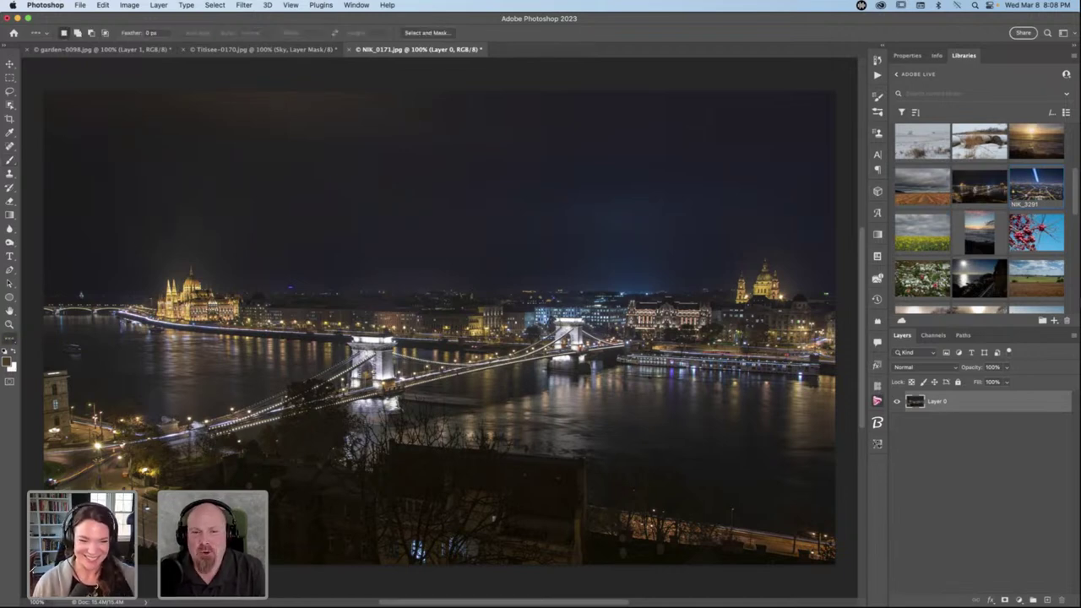
pyautogui.click(217, 309)
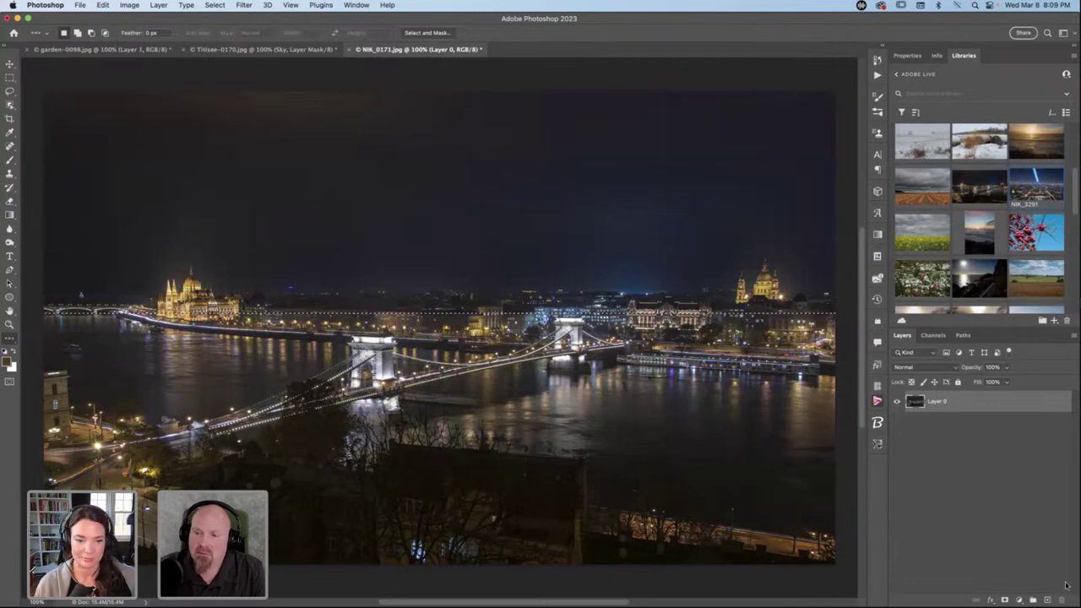
pyautogui.click(1048, 600)
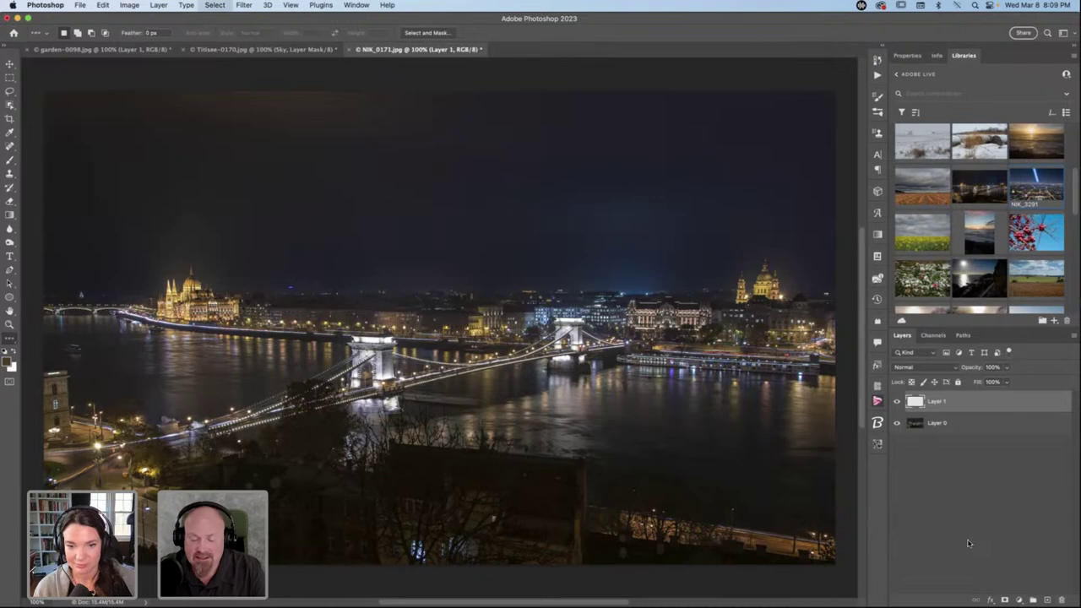
pyautogui.press('super+alt+shift+e')
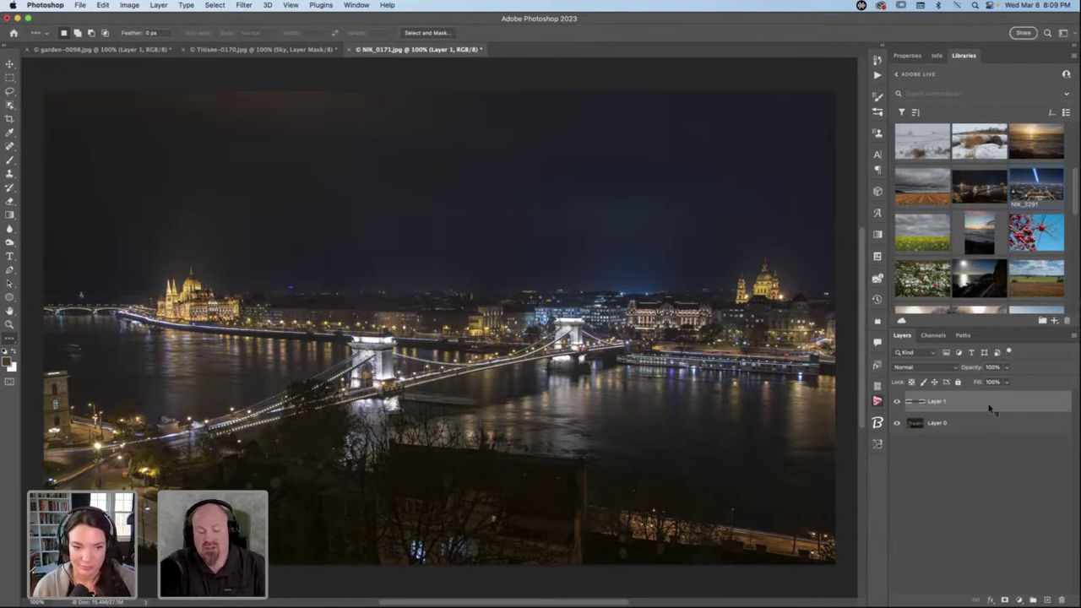
pyautogui.press('super+alt+shift+s')
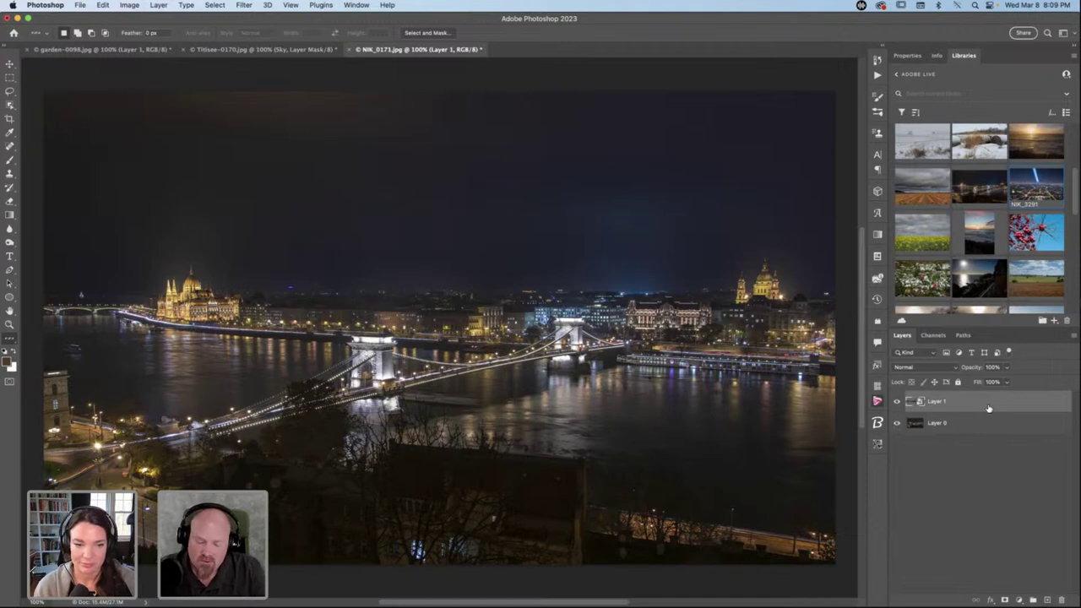
pyautogui.press('super+t')
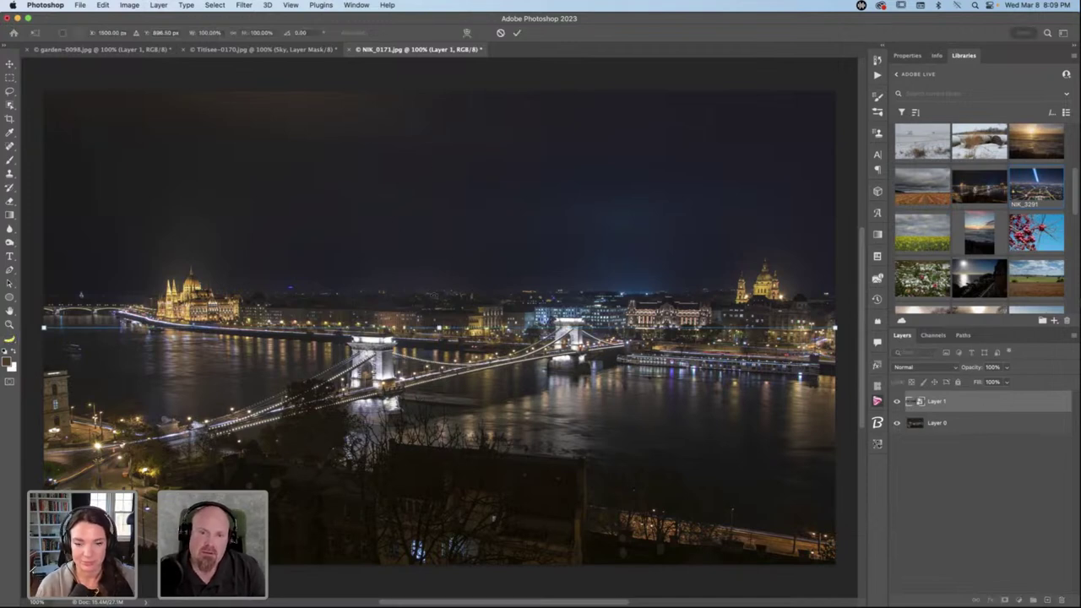
# Stretch the strip into tall sky streaks, hide Layer 1, and duplicate Layer 0.
pyautogui.moveTo(439, 326)
pyautogui.mouseDown()
pyautogui.moveTo(460, 276)
pyautogui.moveTo(467, 89)
pyautogui.mouseUp()
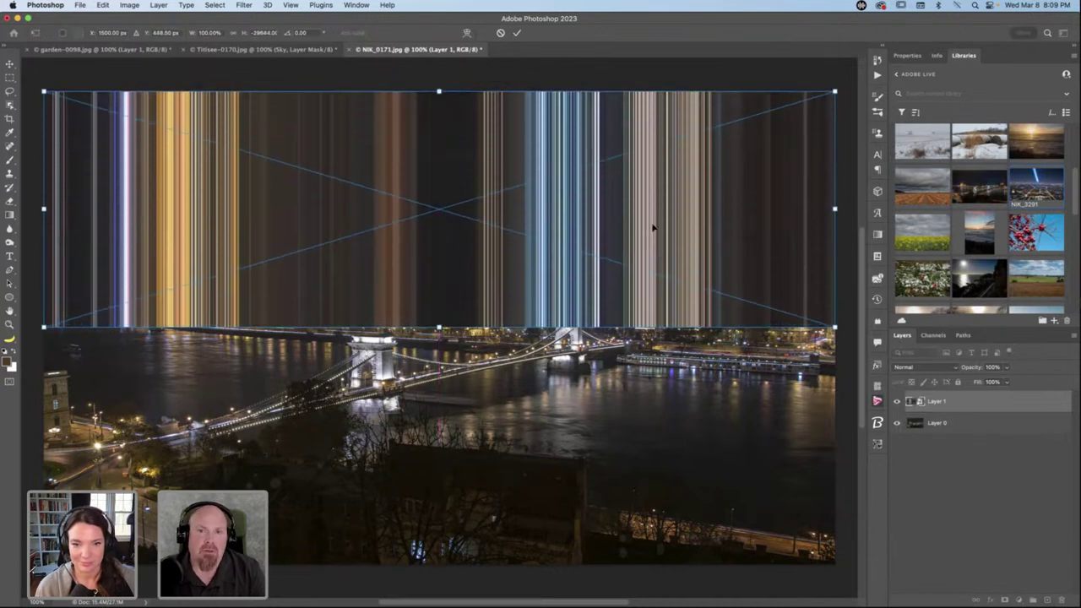
pyautogui.click(517, 32)
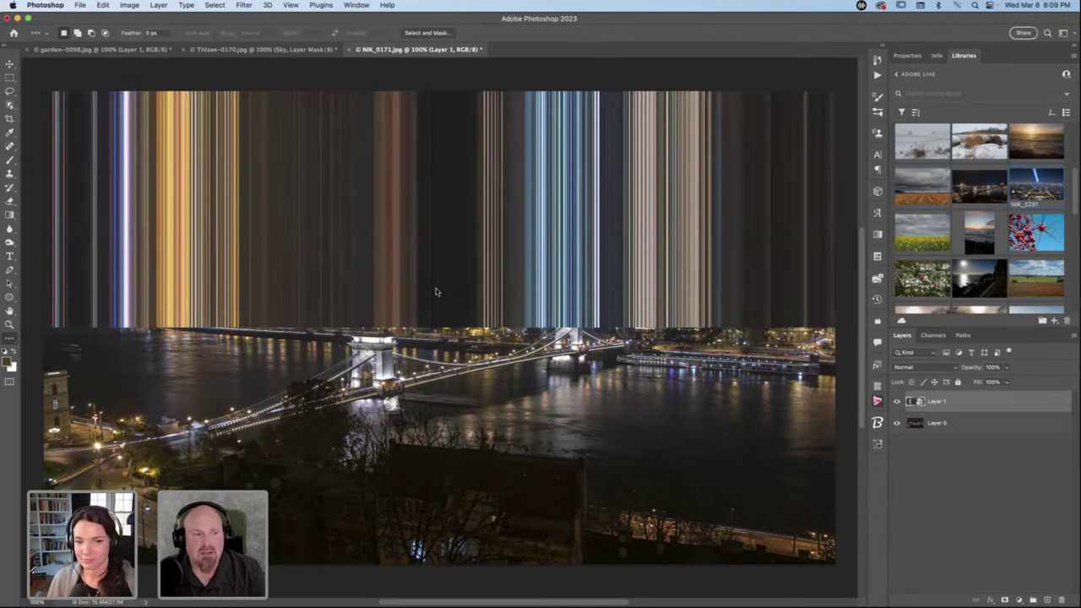
pyautogui.click(897, 402)
pyautogui.click(971, 424)
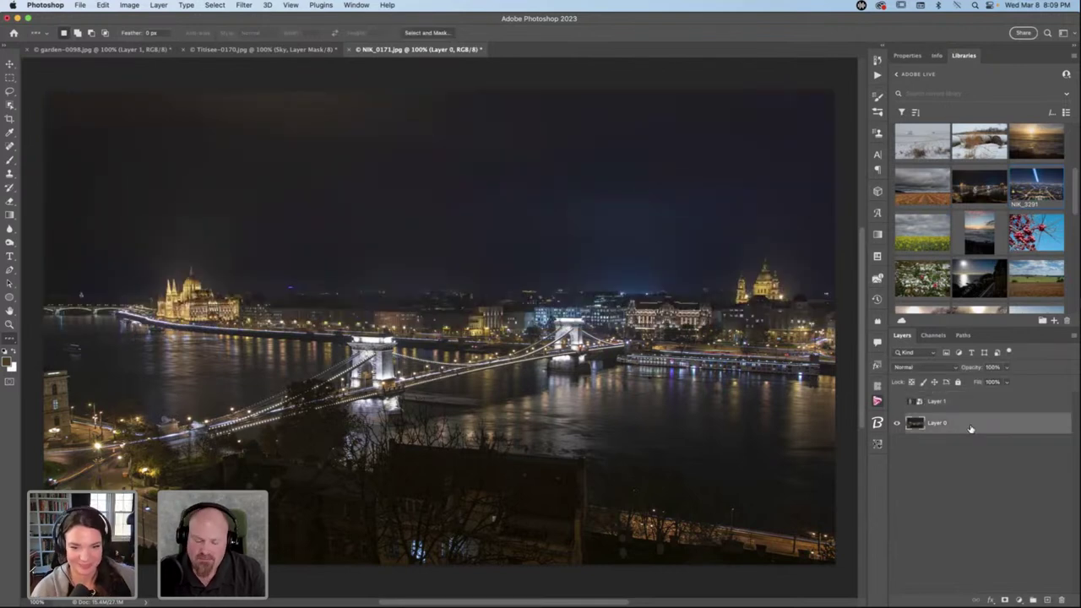
pyautogui.press('super+j')
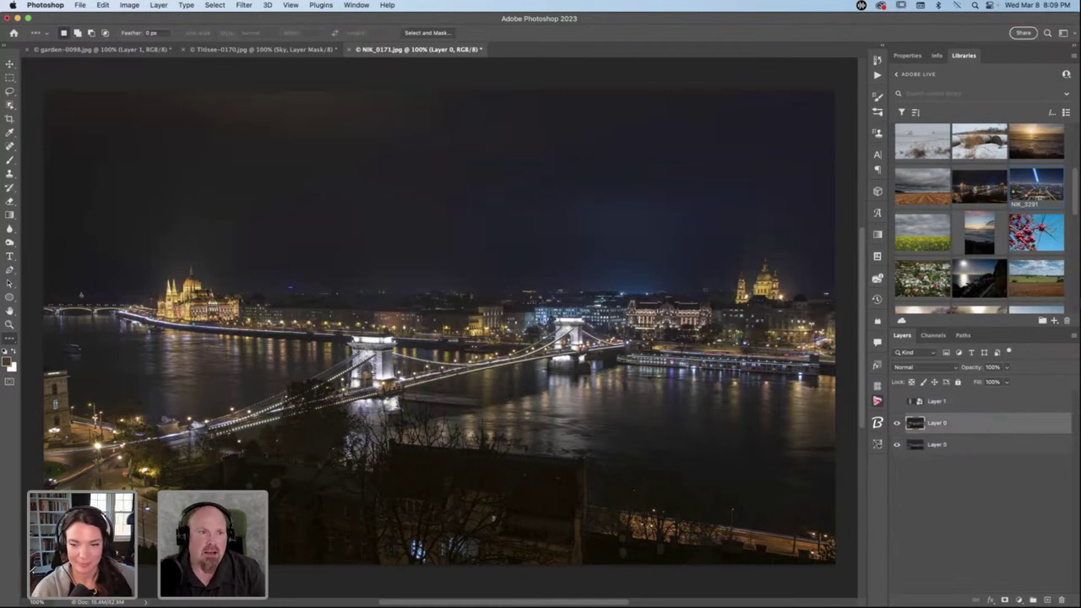
# Use Sky Replacement to swap in the green aurora sky from Spectacular_Pack_1.
pyautogui.click(102, 5)
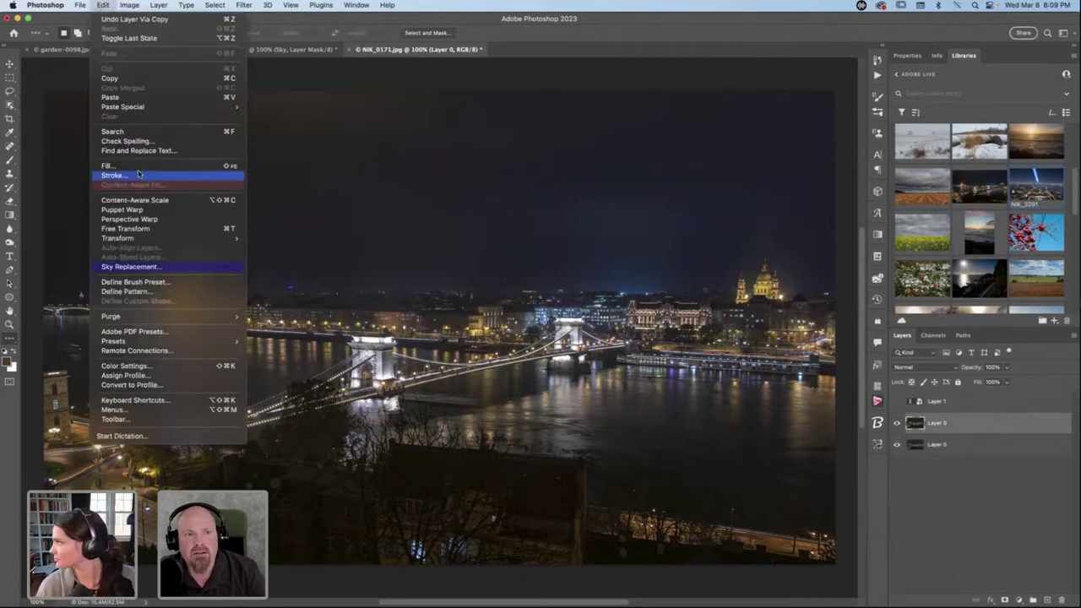
pyautogui.click(131, 267)
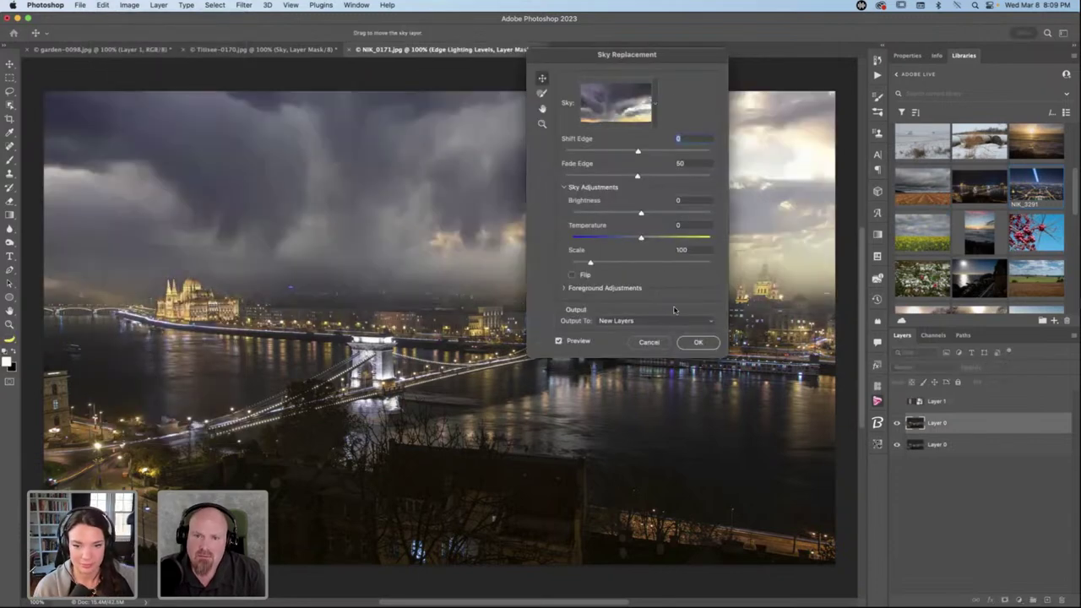
pyautogui.click(656, 102)
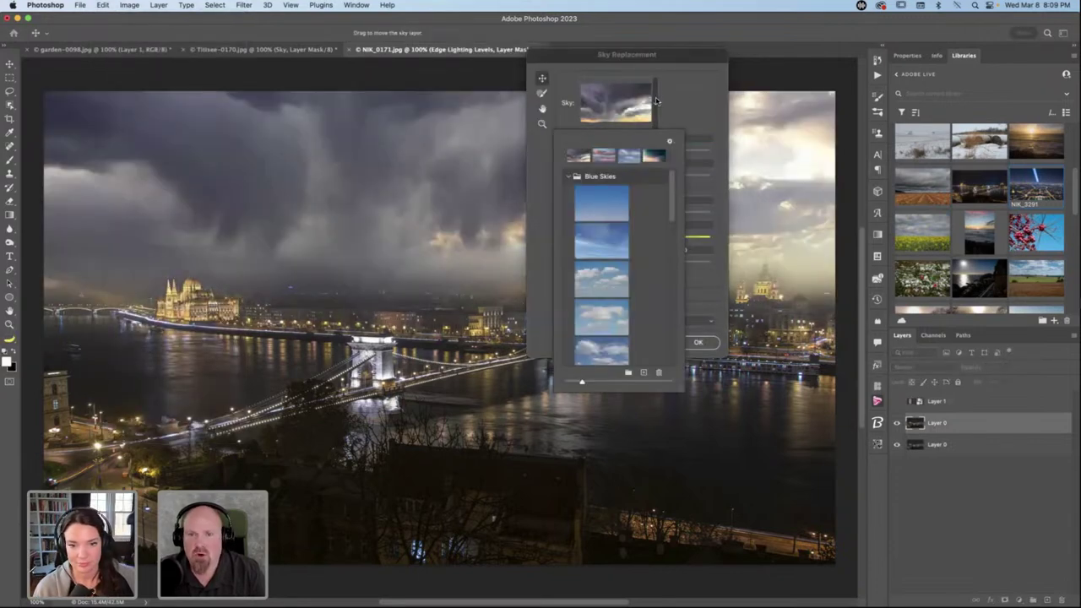
pyautogui.click(569, 176)
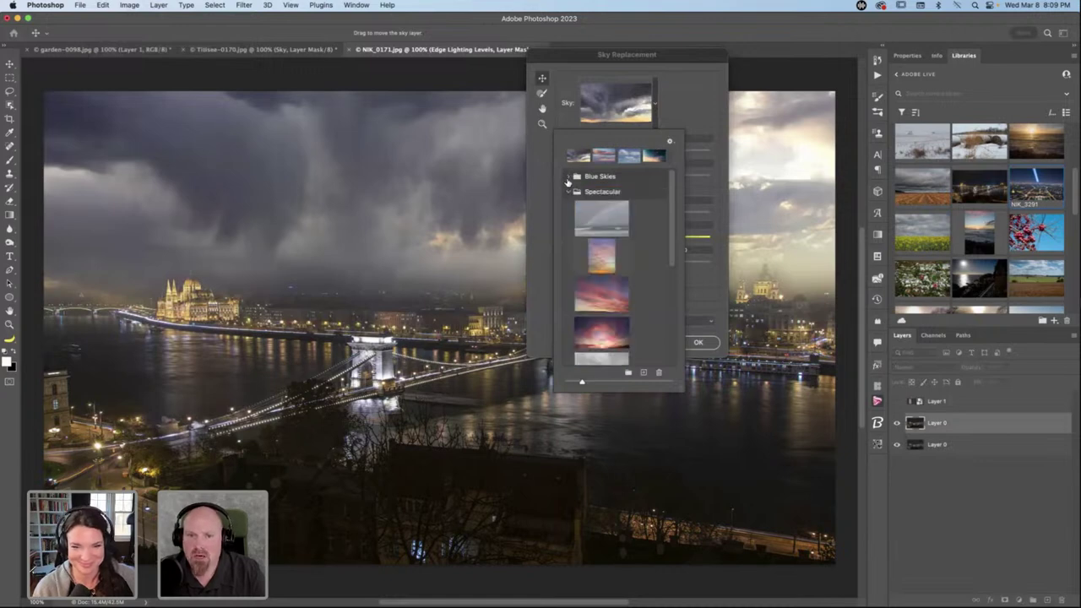
pyautogui.click(571, 192)
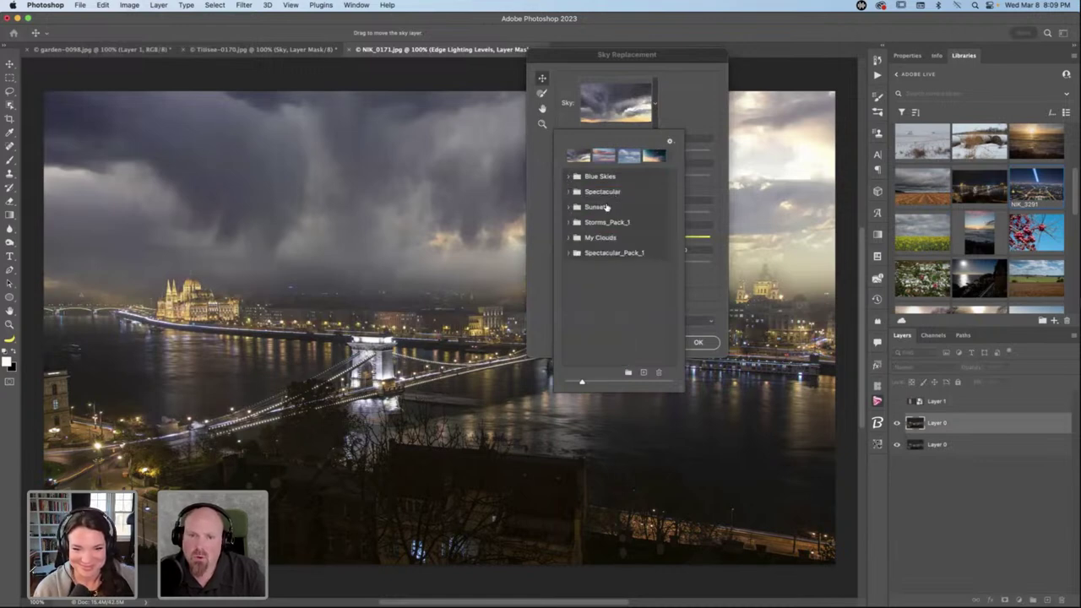
pyautogui.click(571, 253)
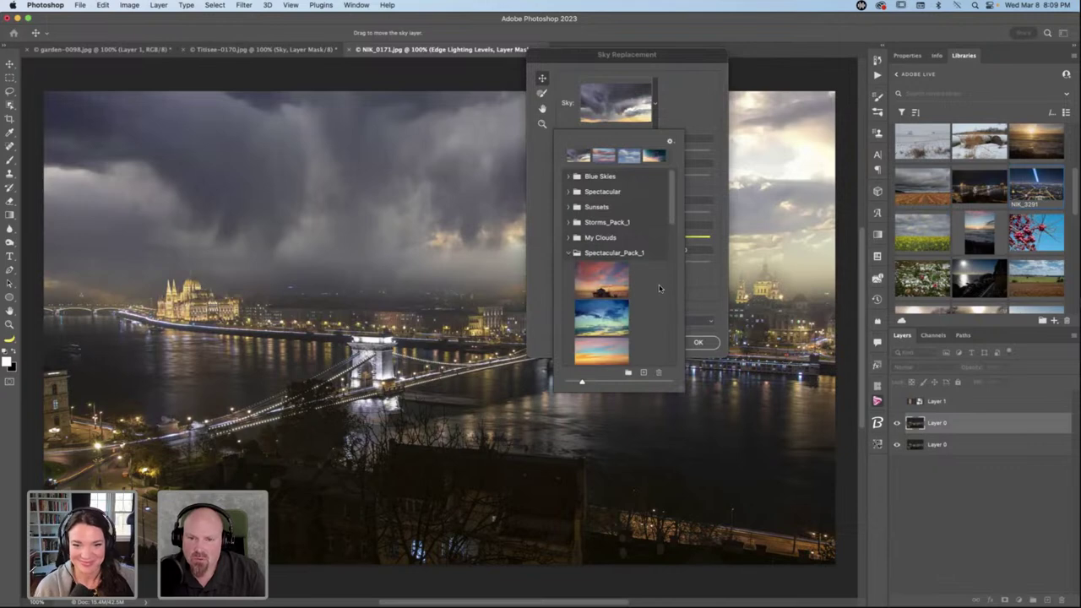
pyautogui.scroll(-5, 660, 288)
pyautogui.scroll(-10, 659, 289)
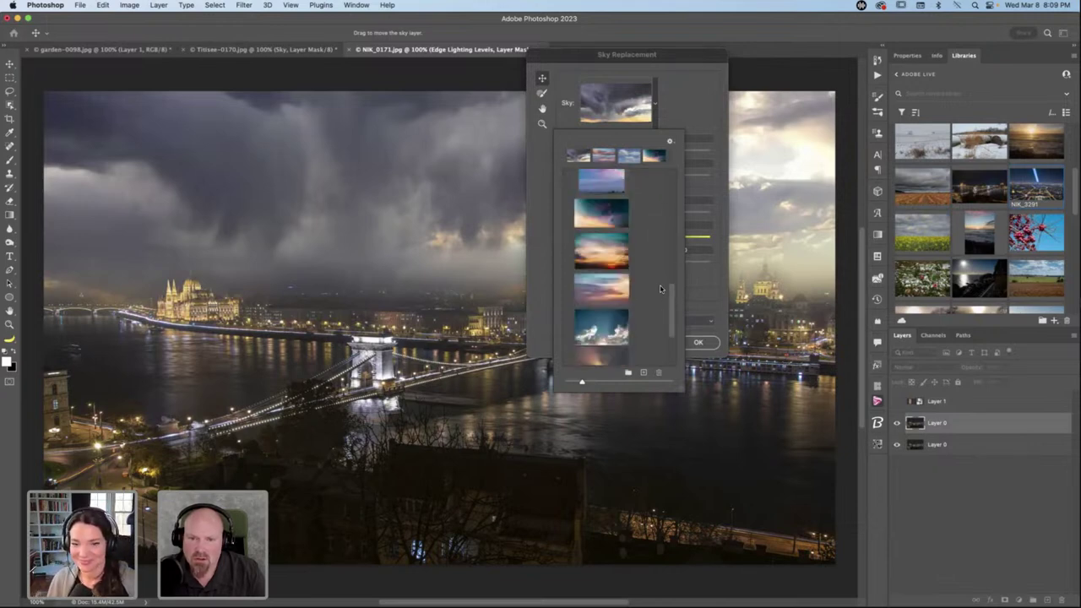
pyautogui.scroll(-2, 661, 289)
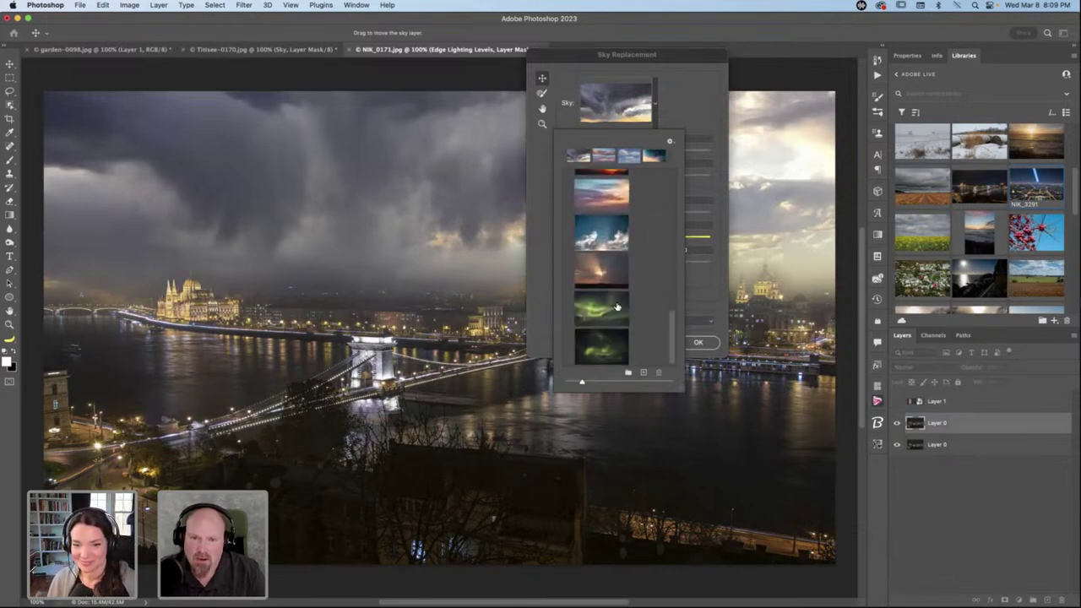
pyautogui.click(611, 348)
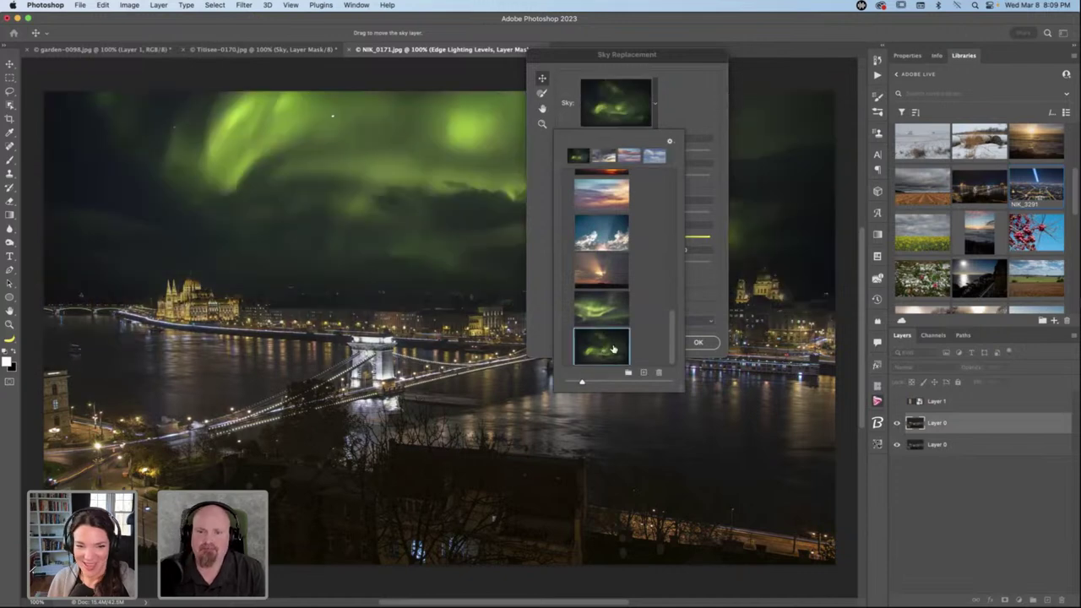
pyautogui.click(698, 101)
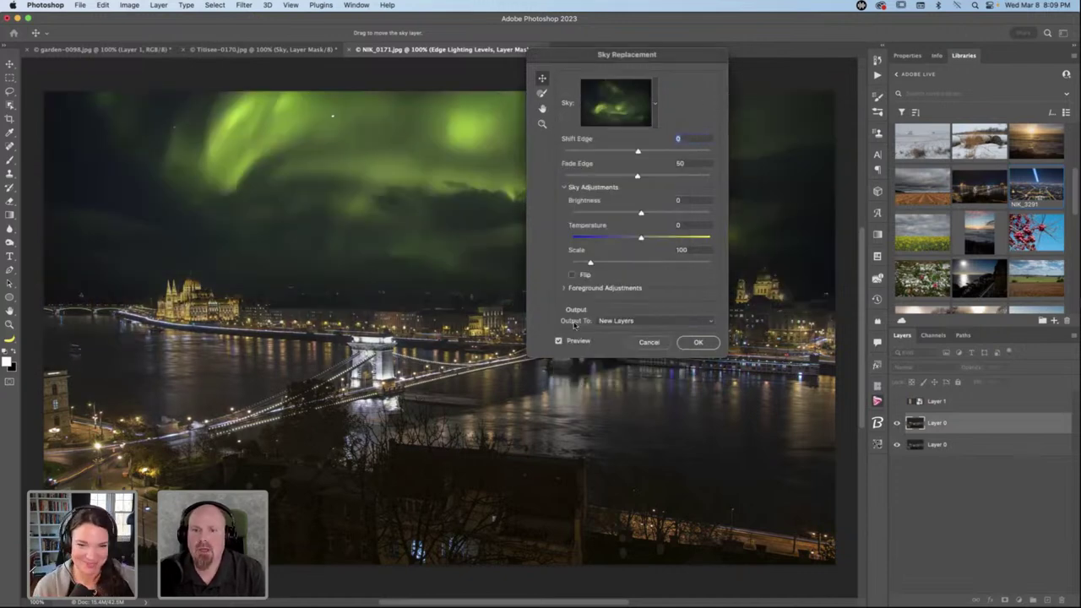
pyautogui.click(699, 342)
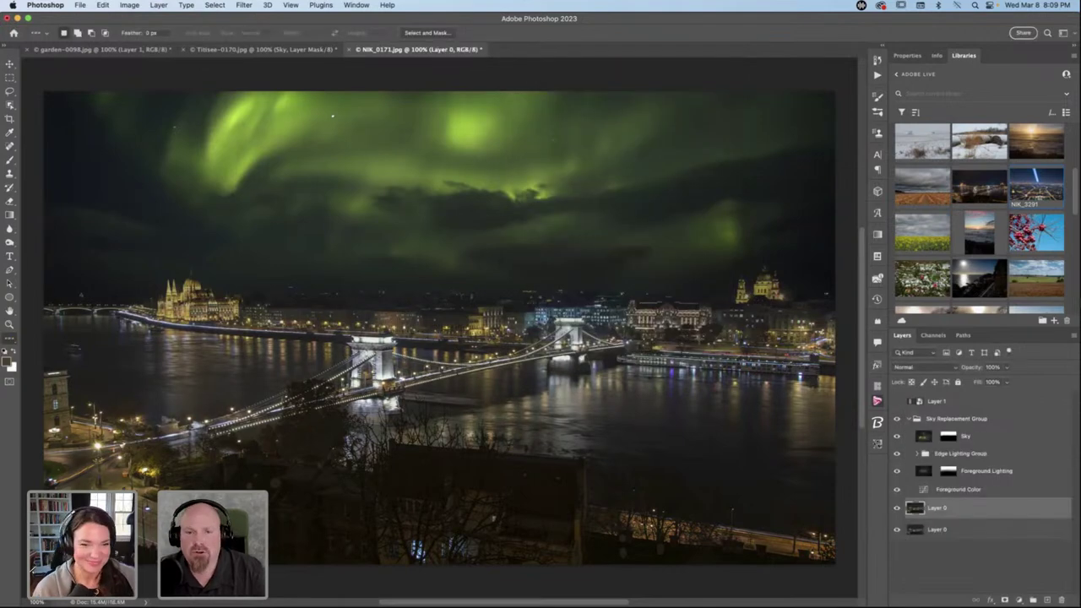
# Move the light streaks Layer 1 into the Sky Replacement Group and make it visible.
pyautogui.click(986, 402)
pyautogui.moveTo(986, 402); pyautogui.dragTo(957, 417)
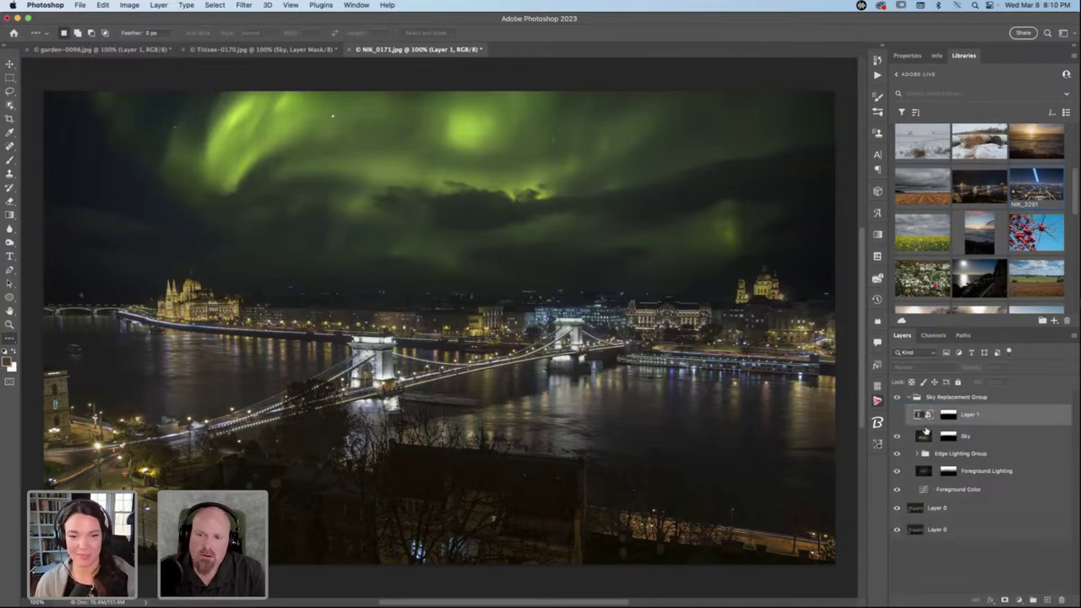
pyautogui.click(898, 414)
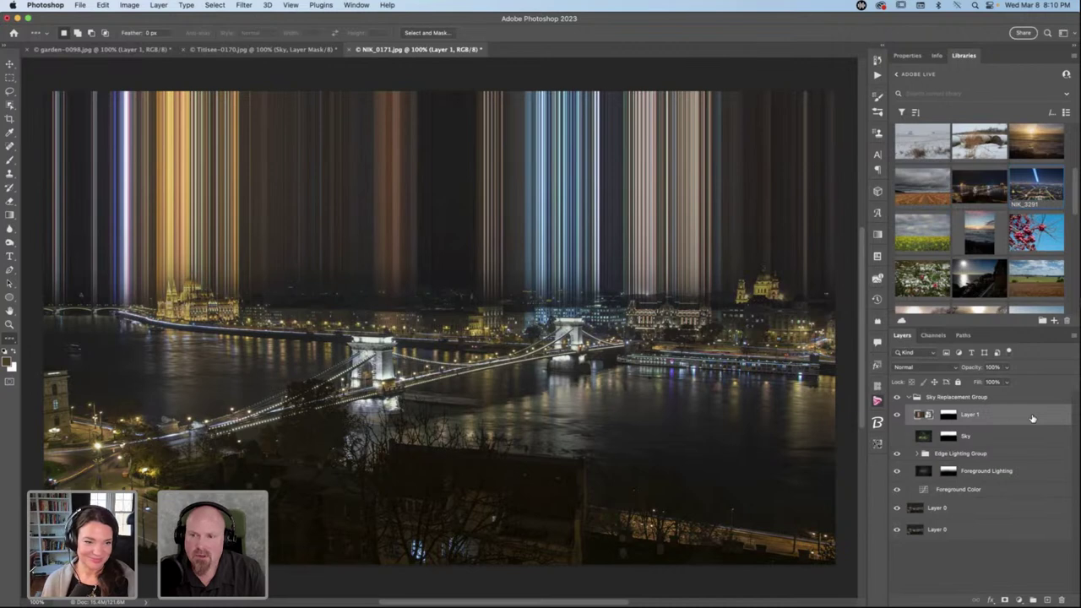
# Duplicate the streaks layer twice with Cmd+J and select all four Layer 1 copies.
pyautogui.press('super+j')
pyautogui.press('super+j')
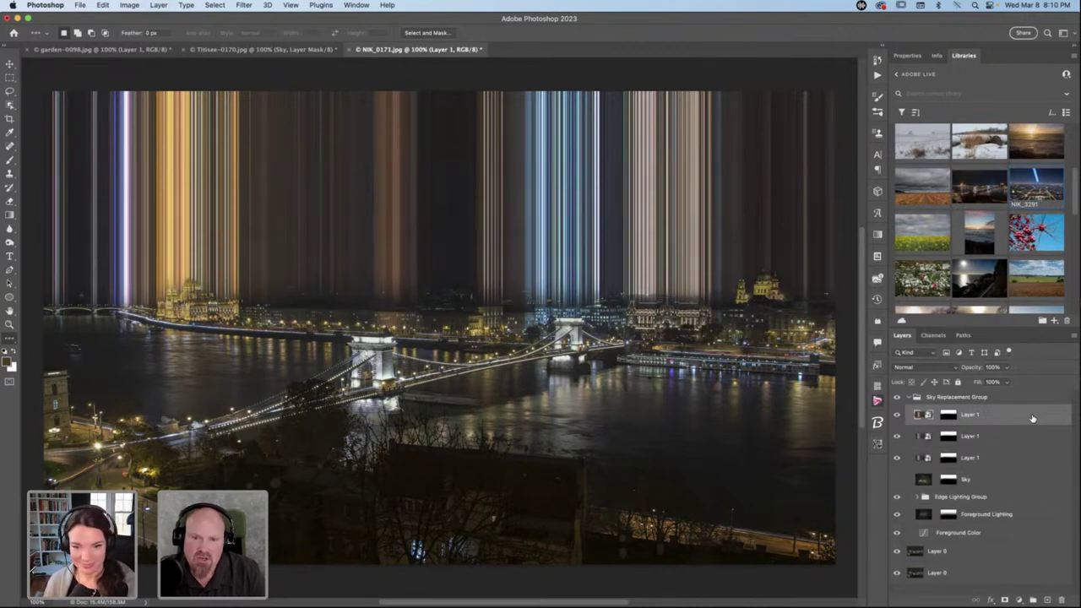
pyautogui.press('super+j')
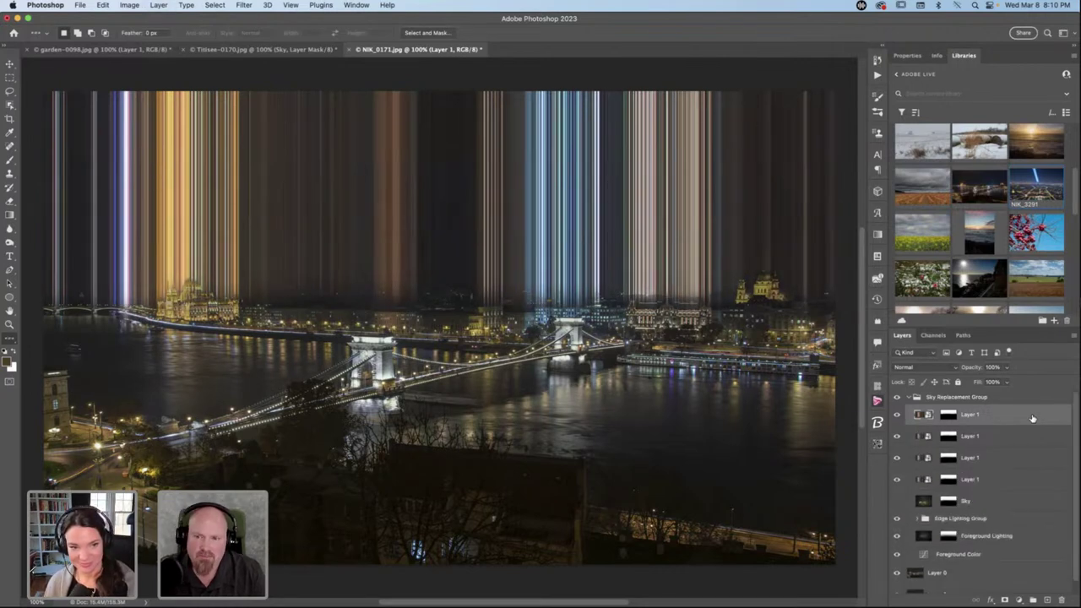
pyautogui.click(1001, 478)
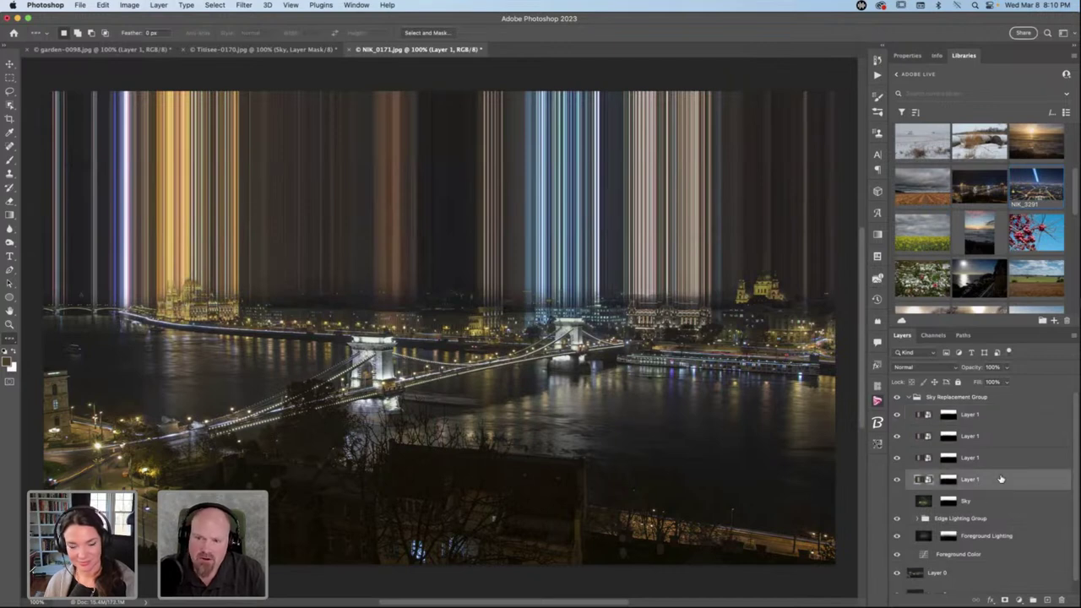
pyautogui.keyDown('shift'); pyautogui.click(996, 416); pyautogui.keyUp('shift')
# Group the four streak layers as Group 1, add a layer mask, and ready a black brush.
pyautogui.press('super+g')
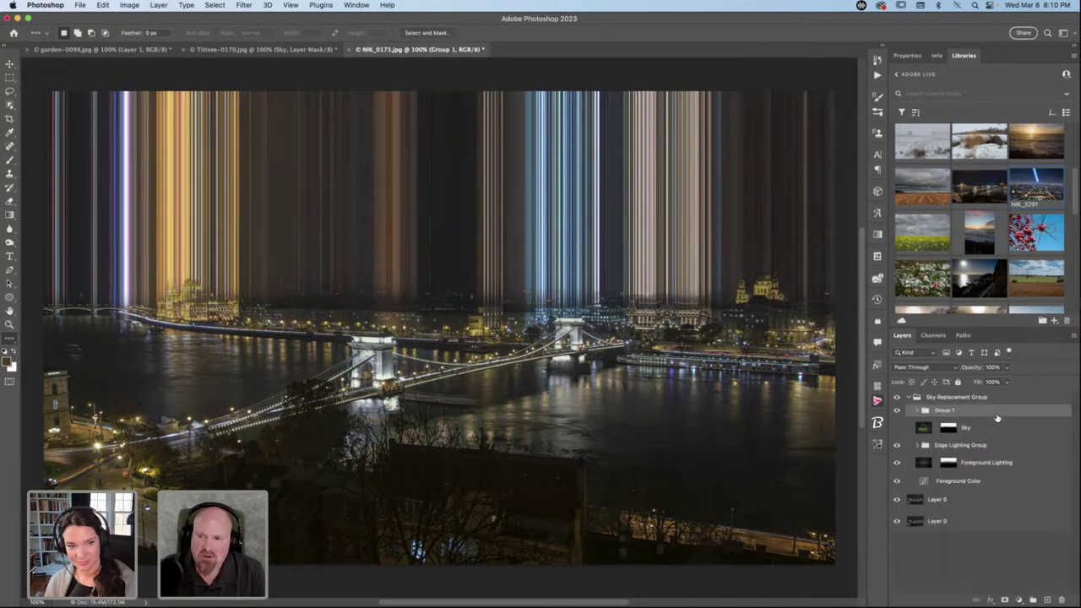
pyautogui.click(1006, 599)
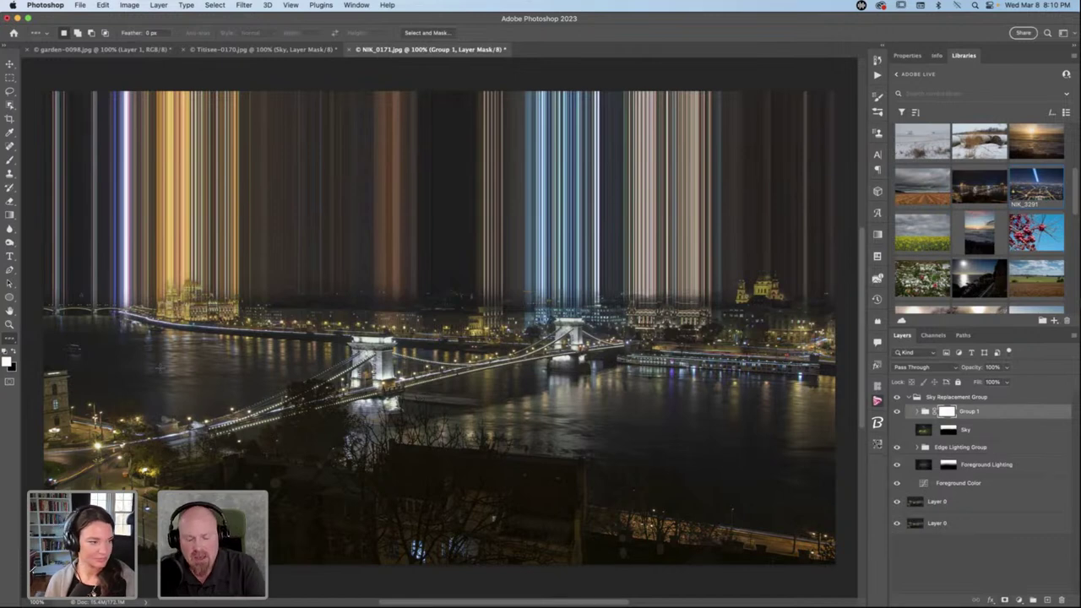
pyautogui.press('b')
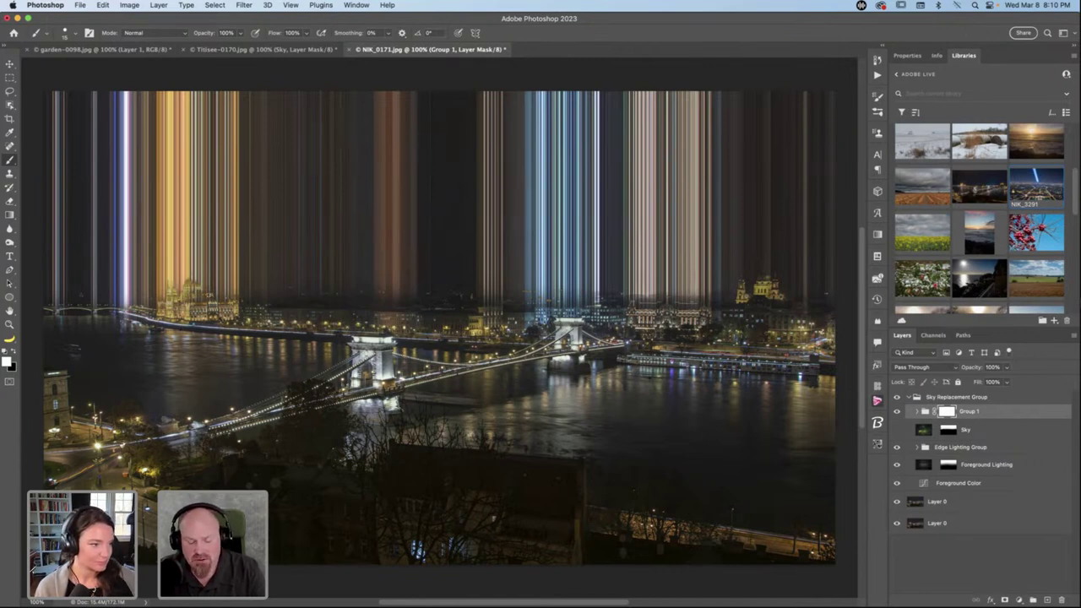
pyautogui.press('x')
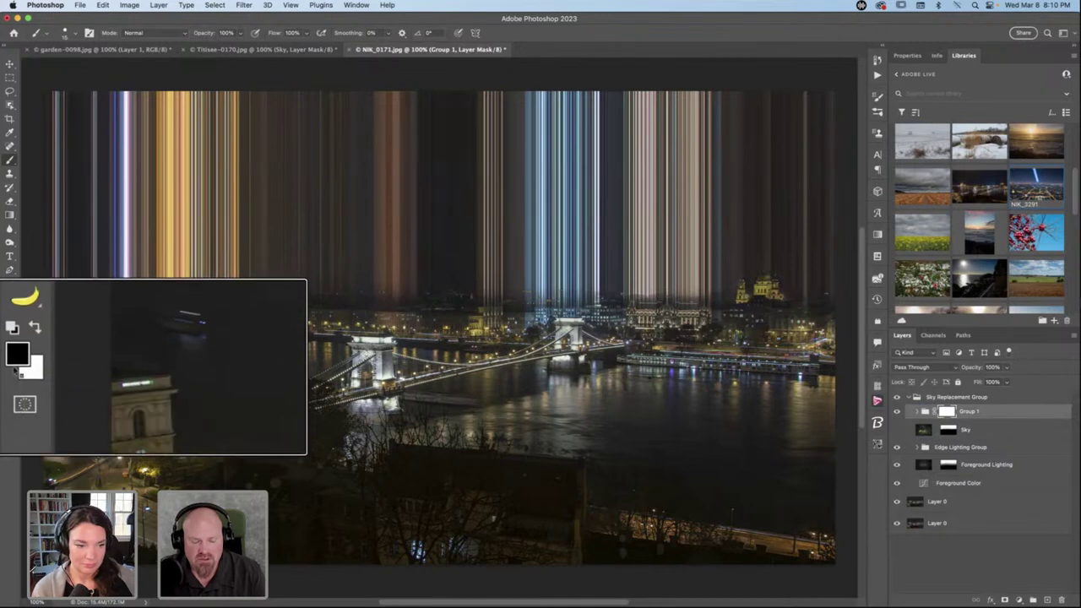
pyautogui.press('x')
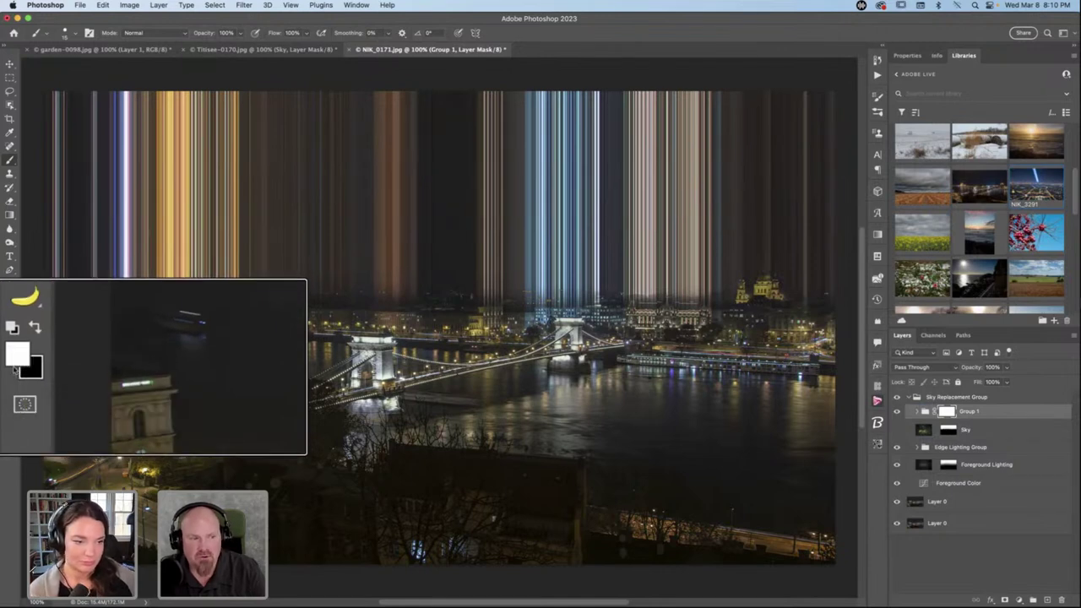
pyautogui.press('x')
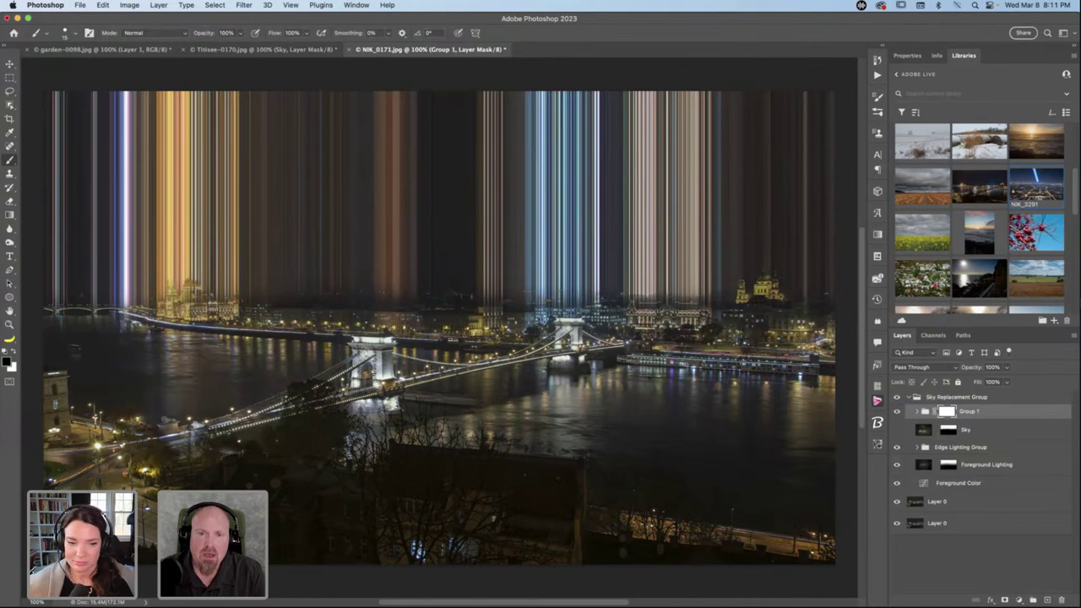
# Switch the brush tip to Soft Round at 0% hardness and make it much larger.
pyautogui.press(']')
pyautogui.press(']')
pyautogui.press(']')
pyautogui.press(']')
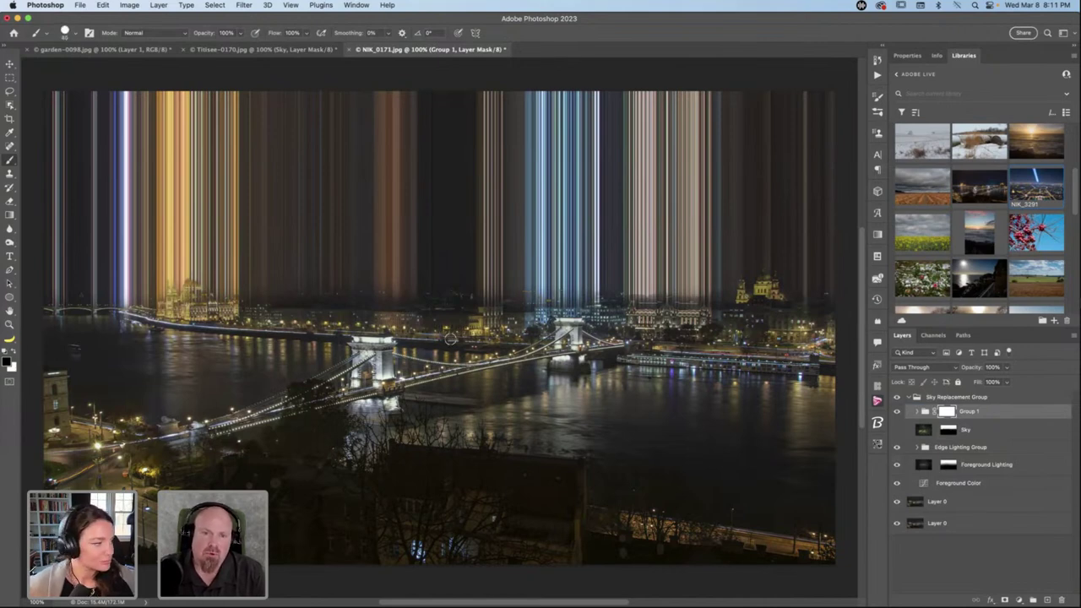
pyautogui.click(74, 32)
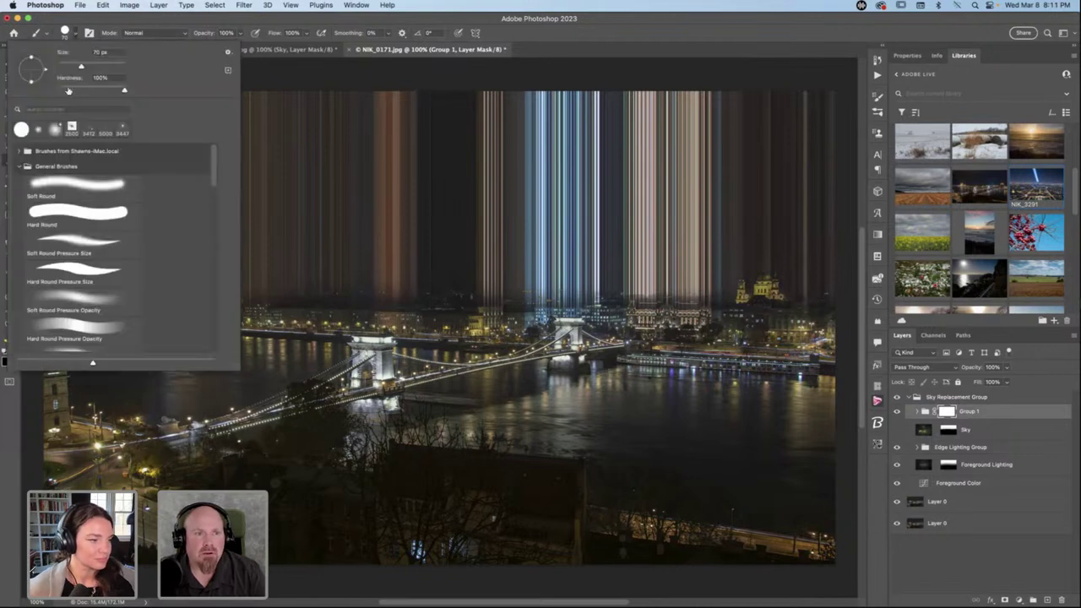
pyautogui.click(56, 189)
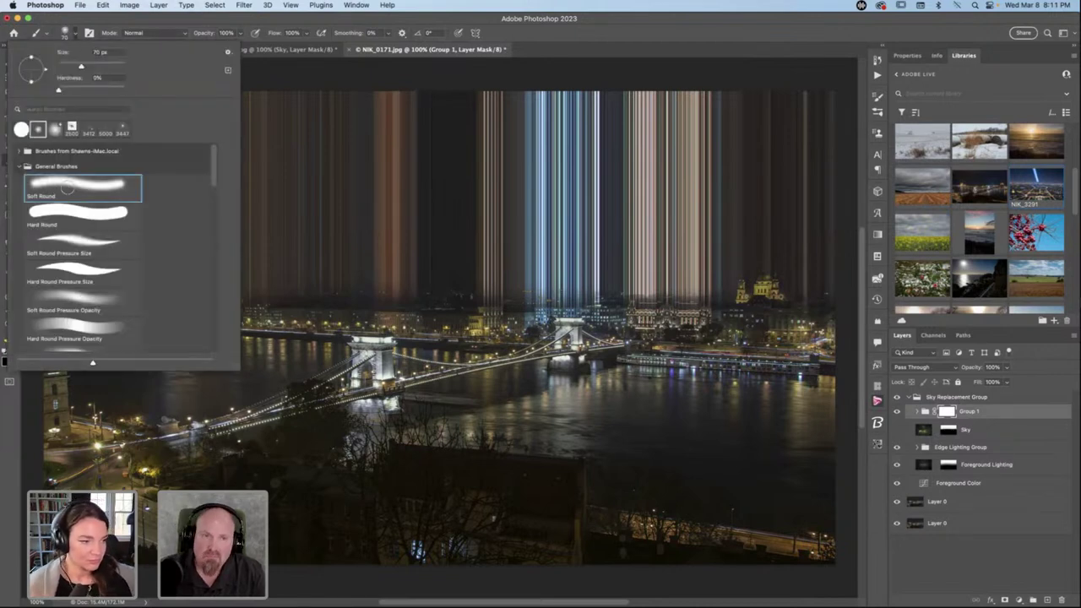
pyautogui.doubleClick(64, 191)
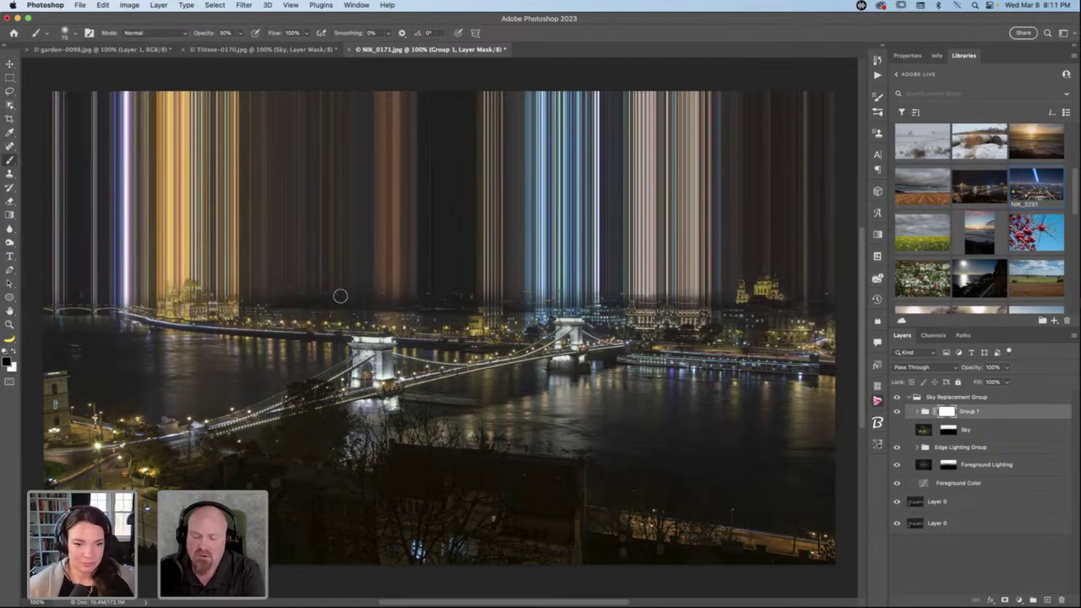
pyautogui.press(']')
pyautogui.press(']')
pyautogui.press(']')
pyautogui.press(']')
pyautogui.press(']')
pyautogui.press(']')
pyautogui.press(']')
pyautogui.press(']')
pyautogui.press(']')
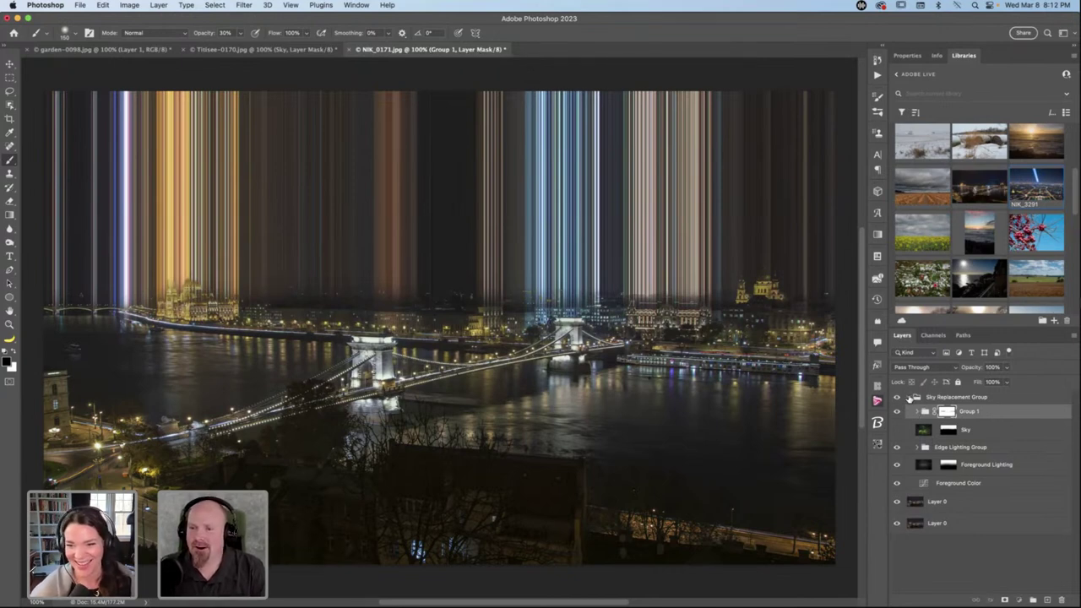
# Collapse the Sky Replacement Group, return to NIK_0171.jpg, and scroll Libraries to the People images.
pyautogui.click(911, 398)
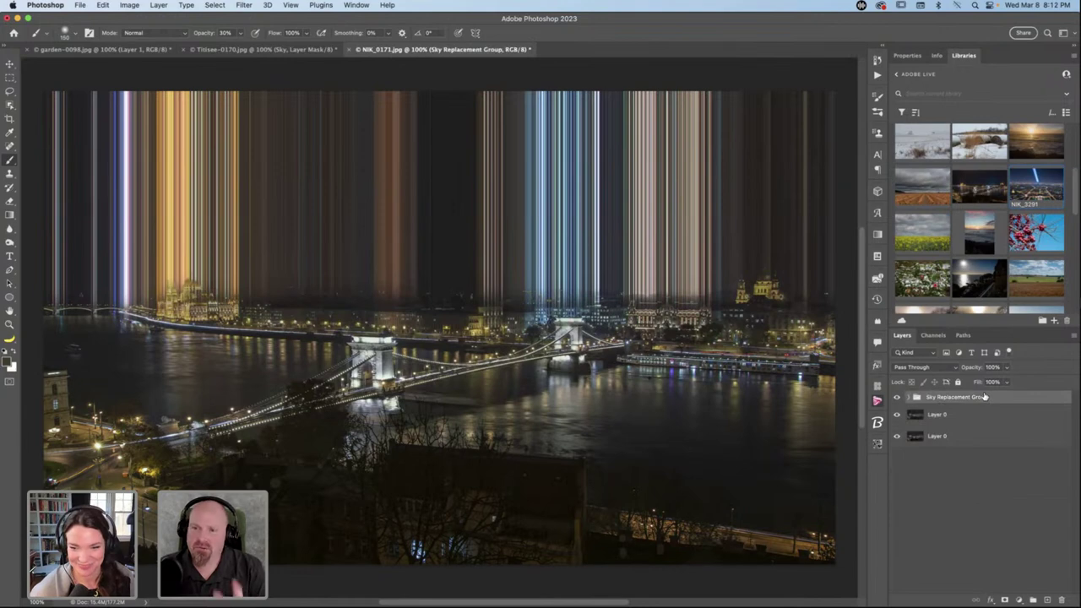
pyautogui.click(84, 51)
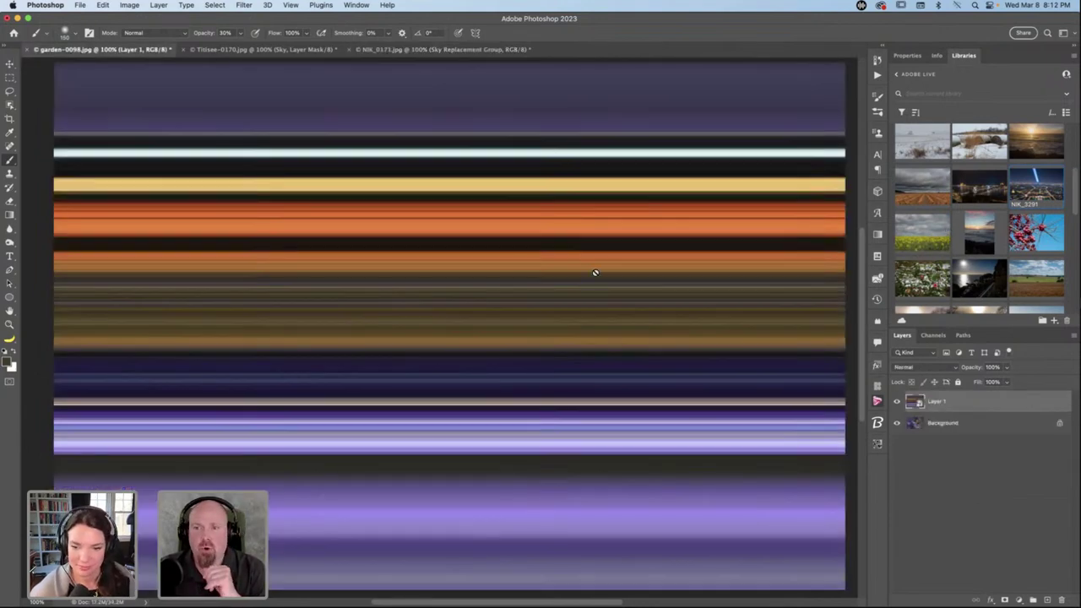
pyautogui.click(301, 51)
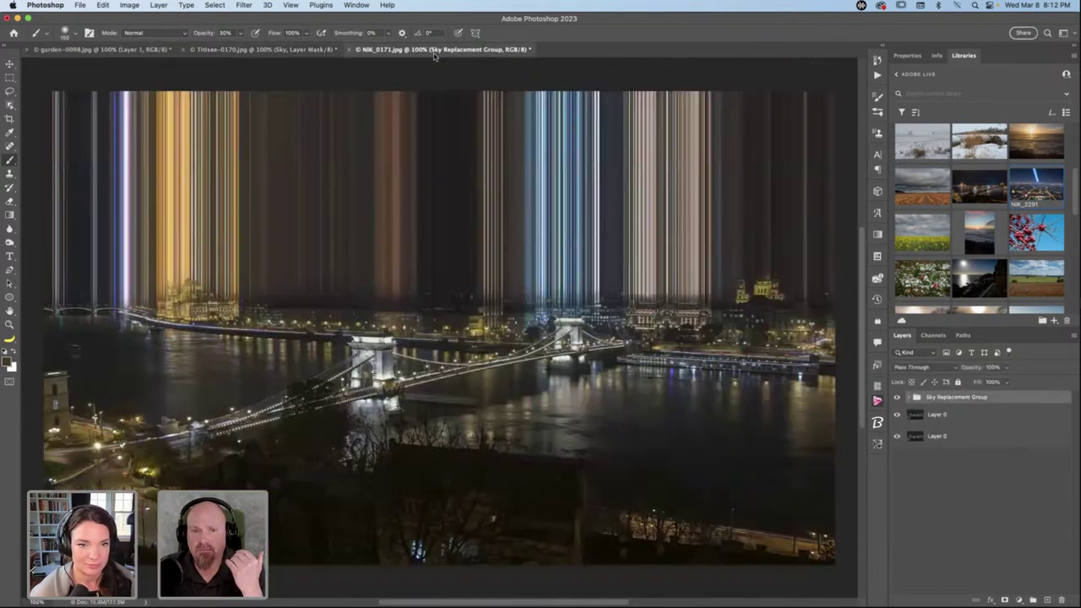
pyautogui.click(426, 50)
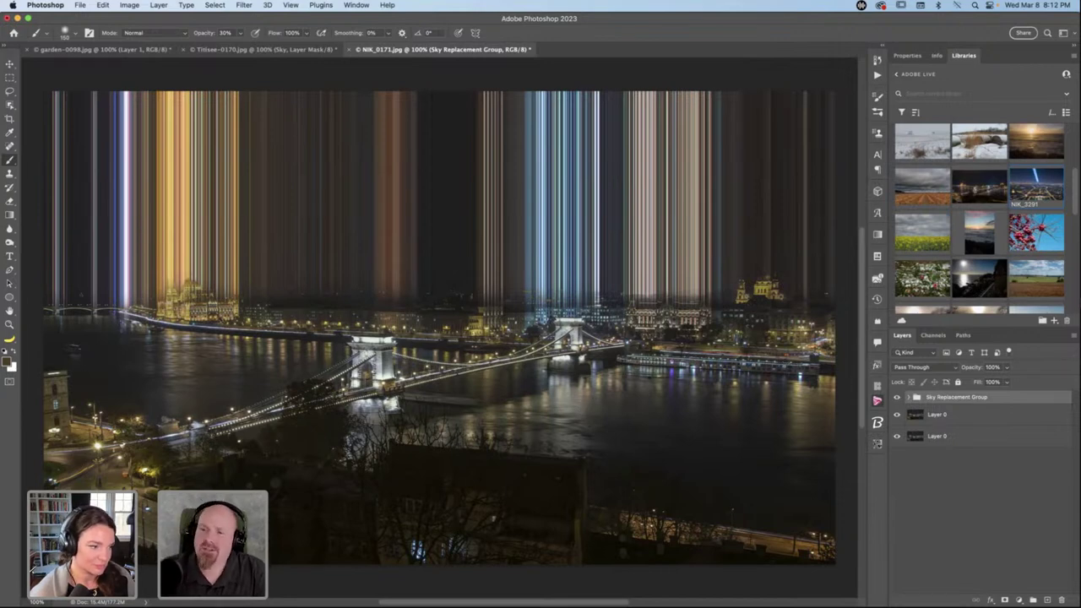
pyautogui.scroll(-5, 969, 235)
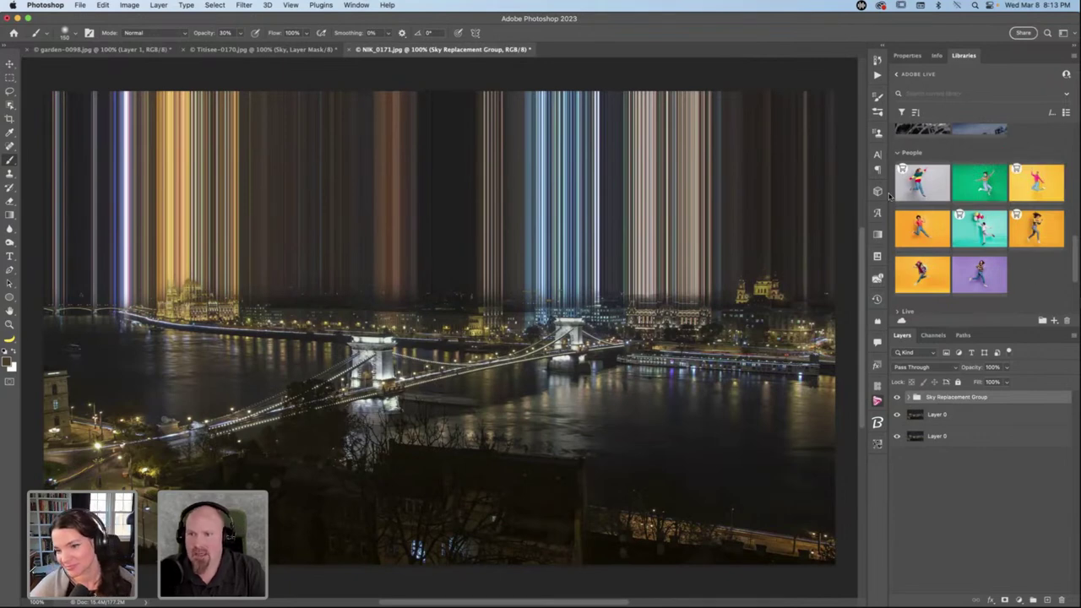
# Open AdobeStock_294573090.jpeg from Libraries, unlock its Background, and duplicate Layer 0.
pyautogui.rightClick(918, 224)
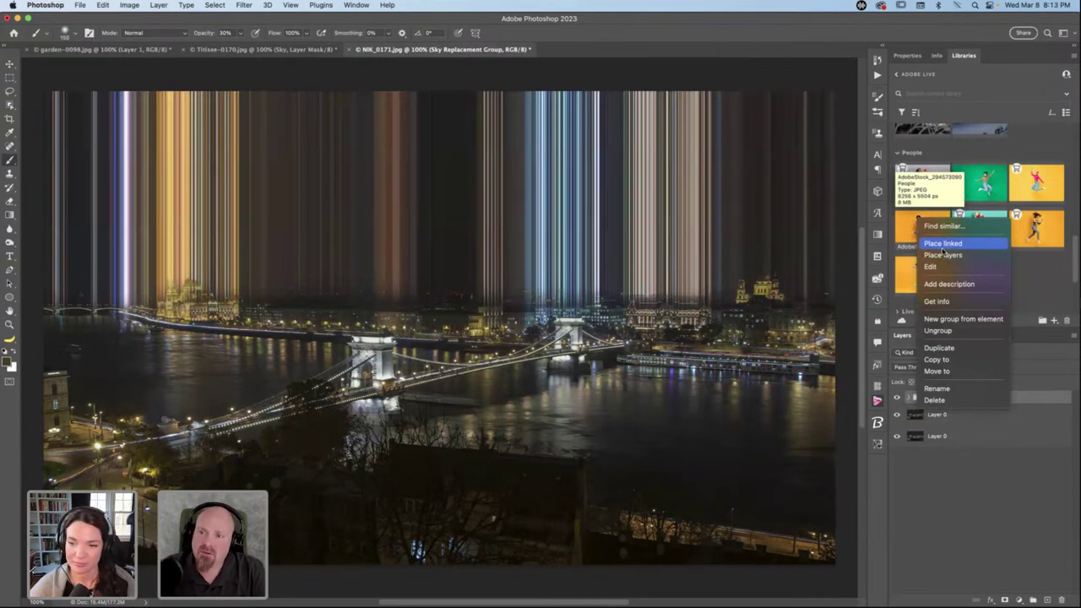
pyautogui.click(934, 266)
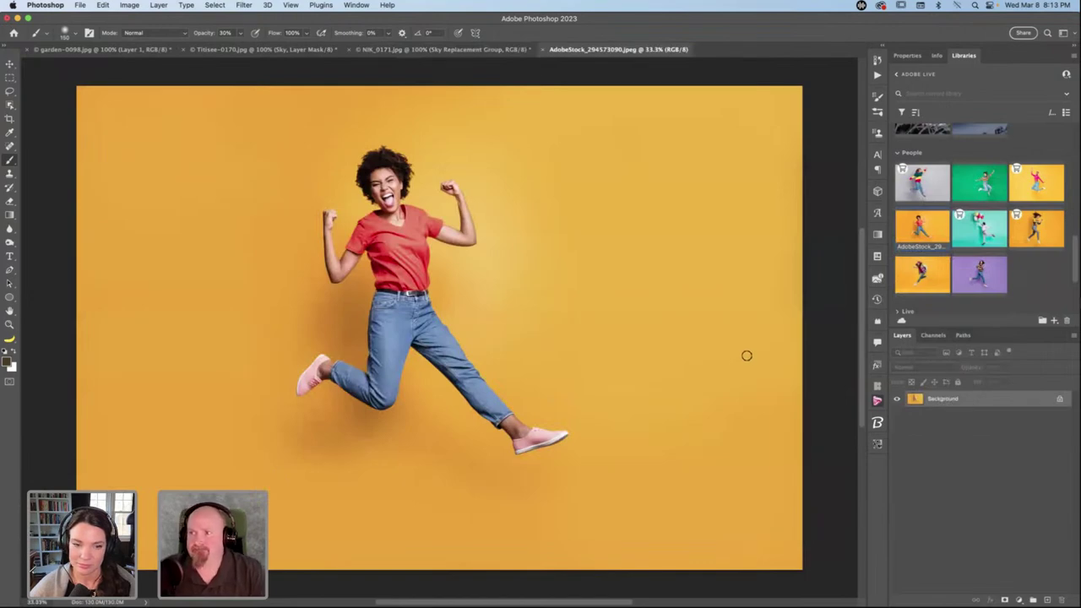
pyautogui.click(1060, 399)
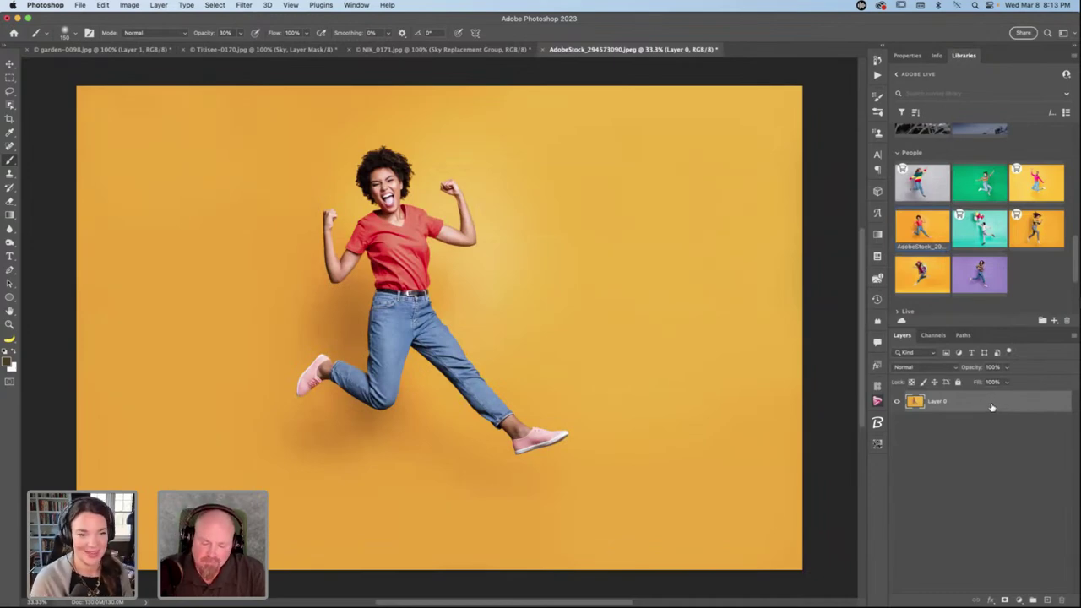
pyautogui.press('super+j')
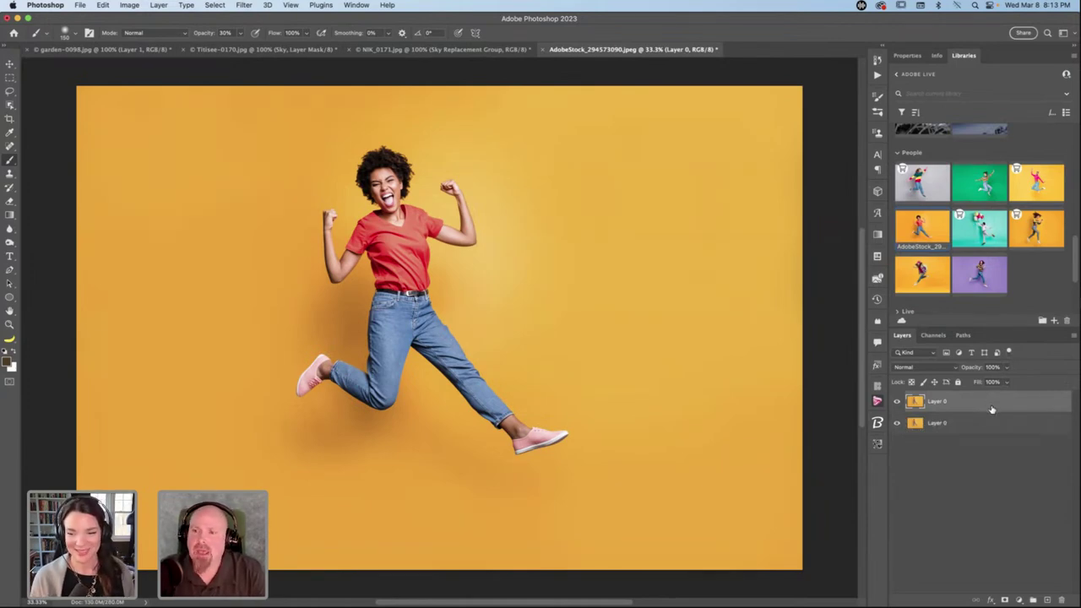
# Show the Properties panel with its Transform and Quick Actions sections.
pyautogui.click(908, 56)
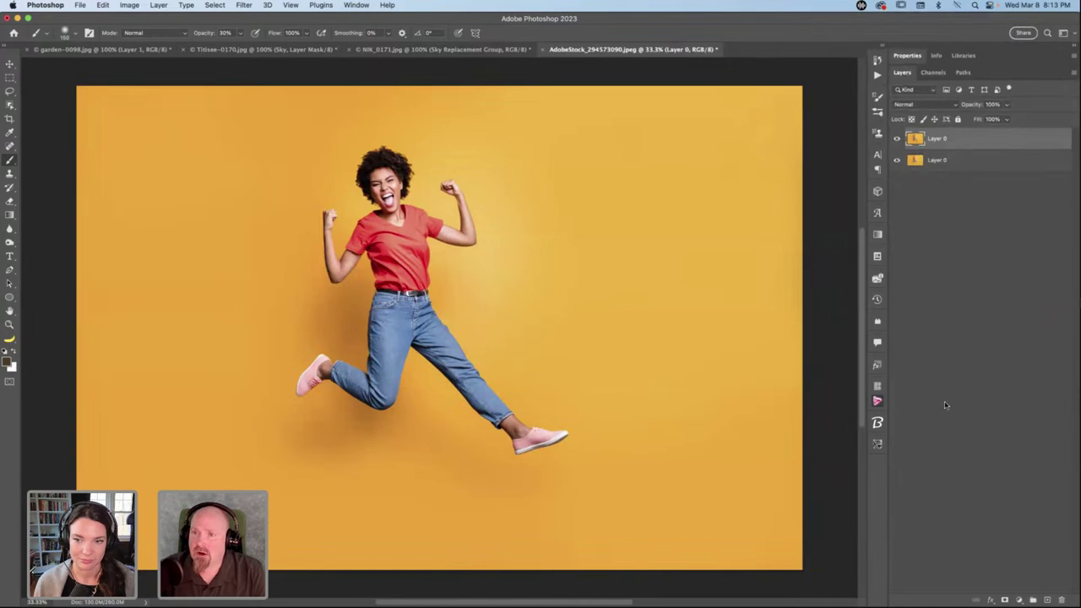
pyautogui.click(905, 56)
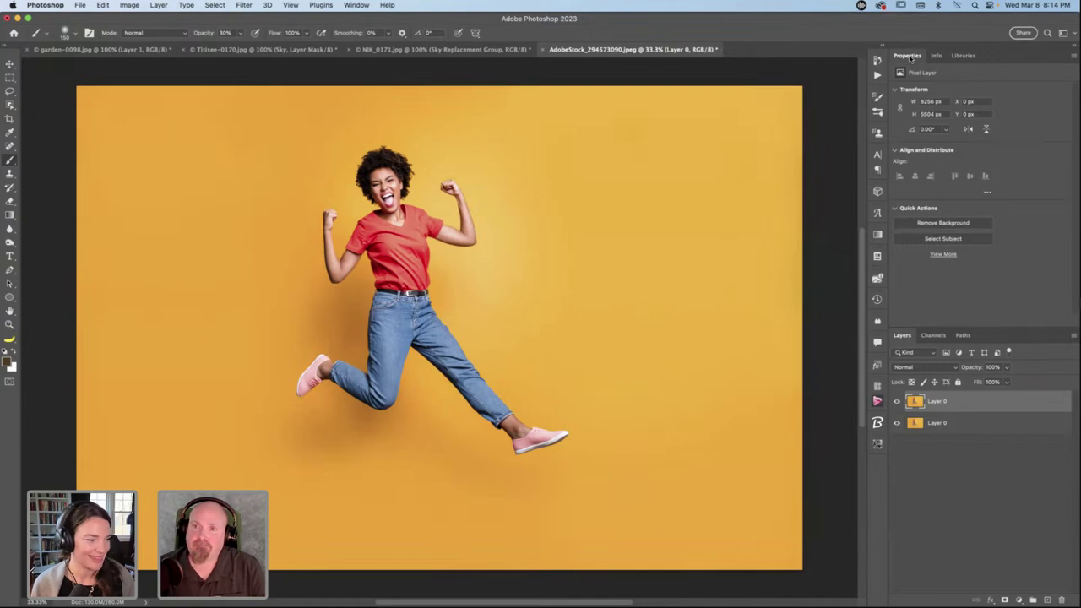
pyautogui.doubleClick(909, 56)
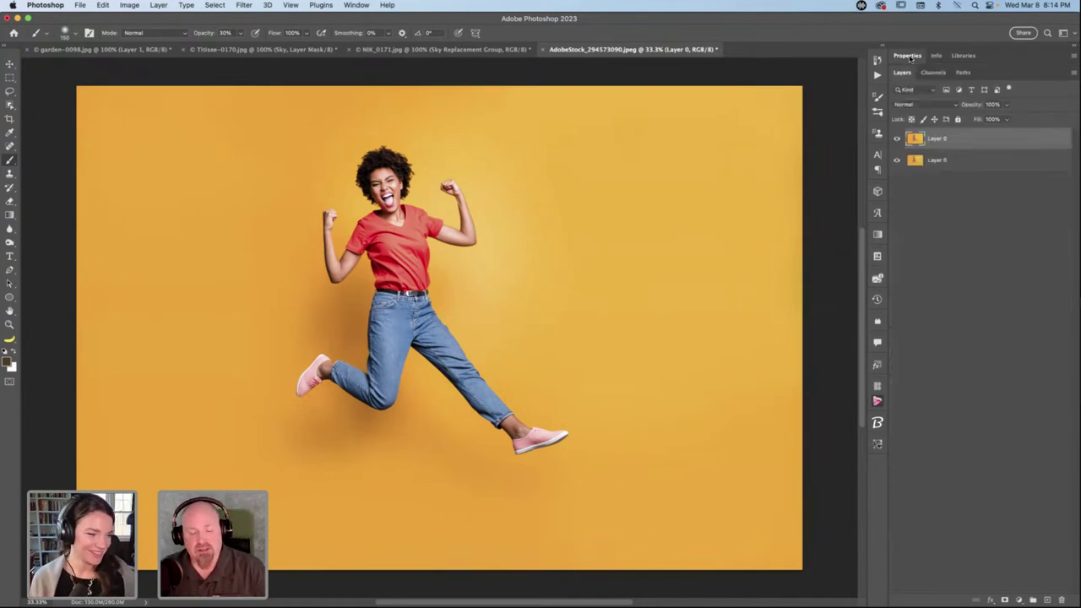
pyautogui.doubleClick(909, 56)
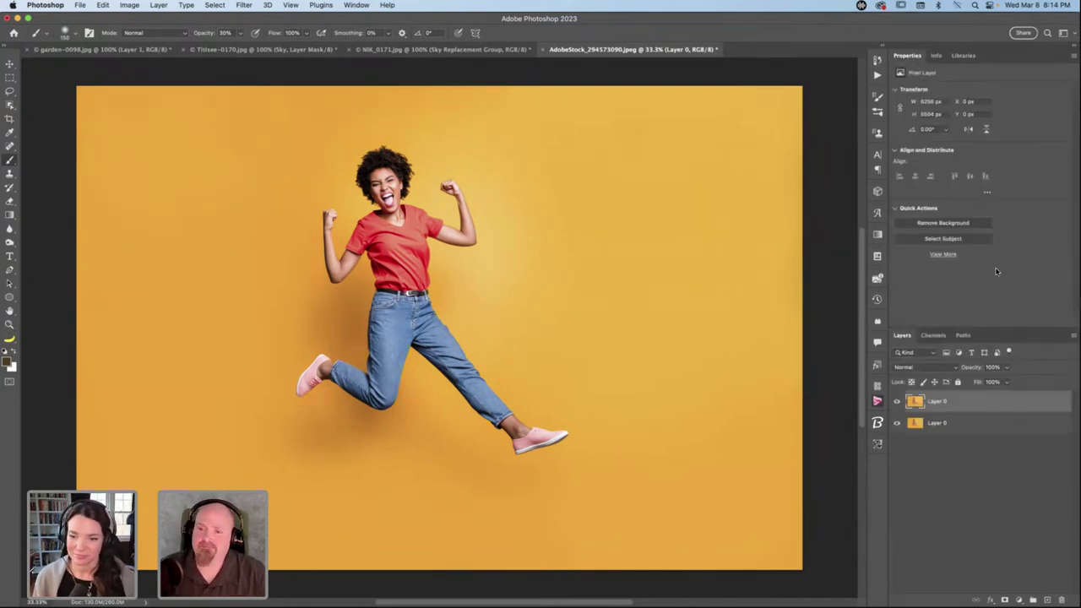
# Select the jumping woman with Select Subject, deselect, and run Select Subject again.
pyautogui.click(937, 239)
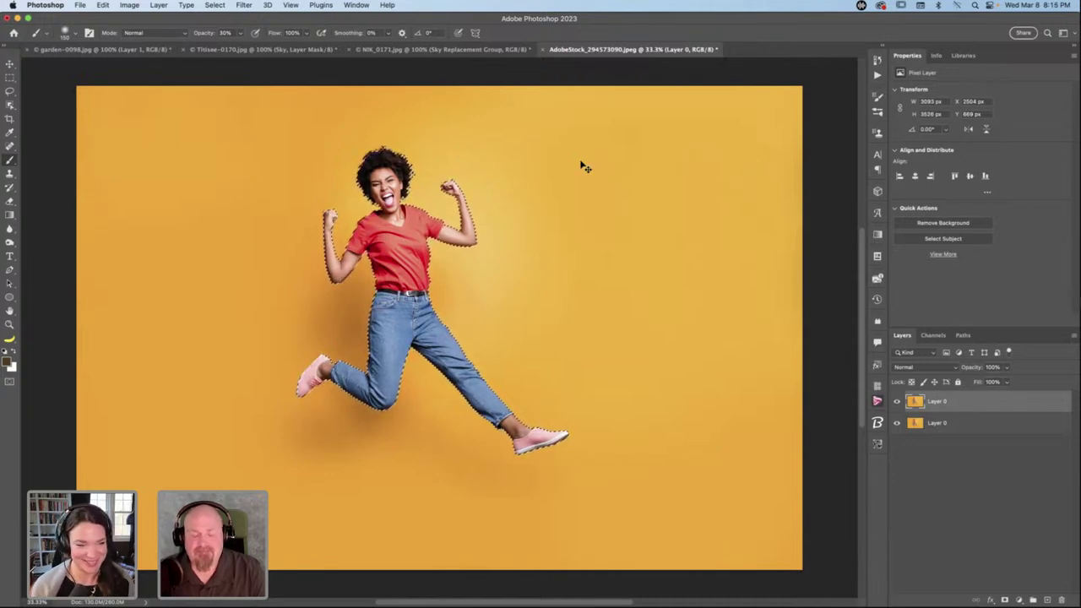
pyautogui.press('super+d')
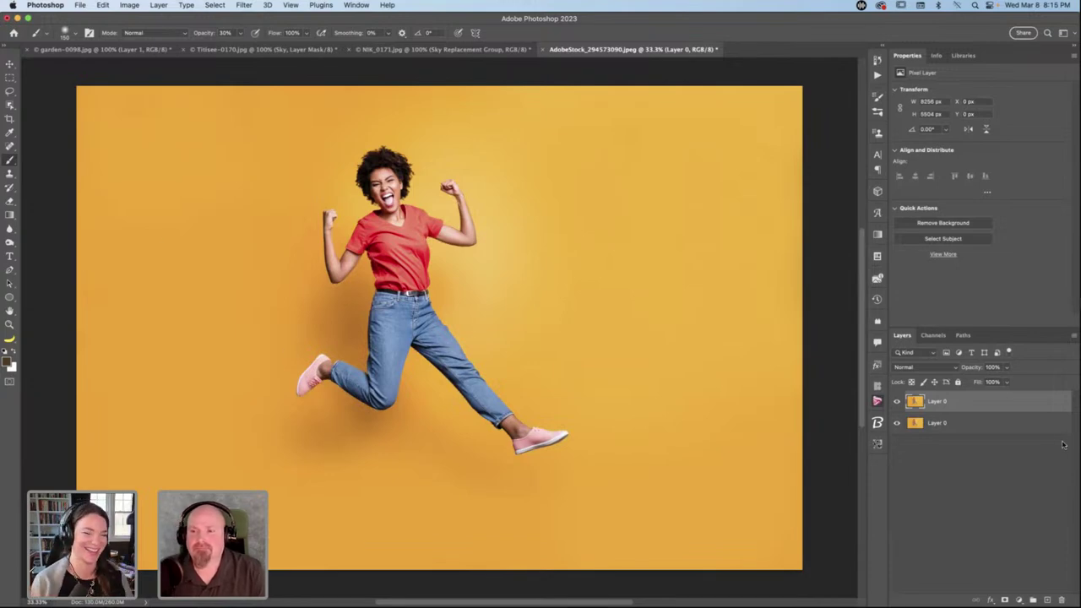
pyautogui.click(944, 239)
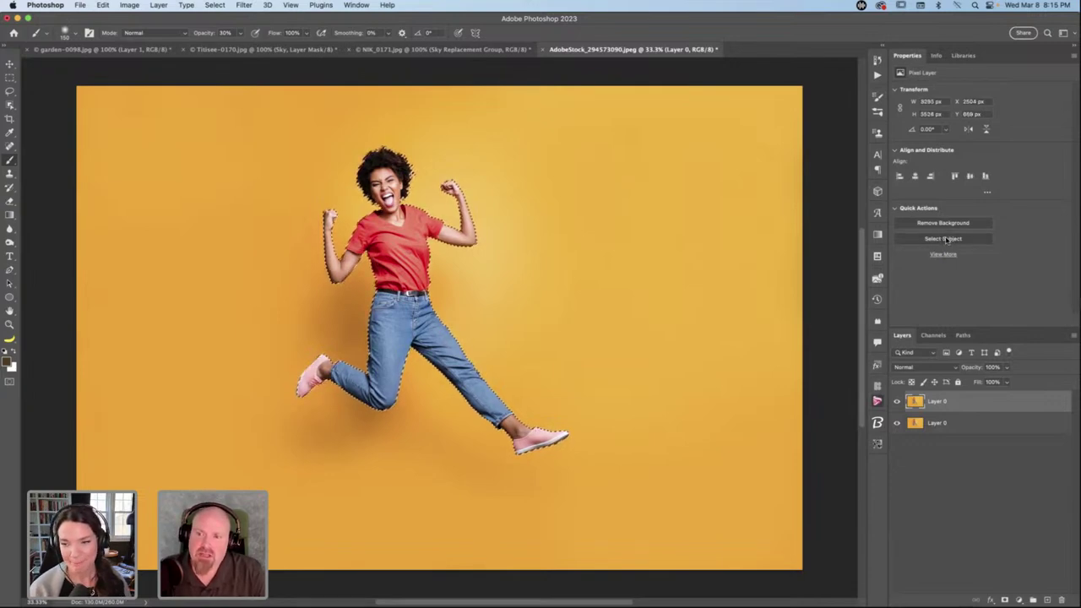
# Mask the top layer down to the woman, then hide and select the bottom photo copy.
pyautogui.click(1005, 600)
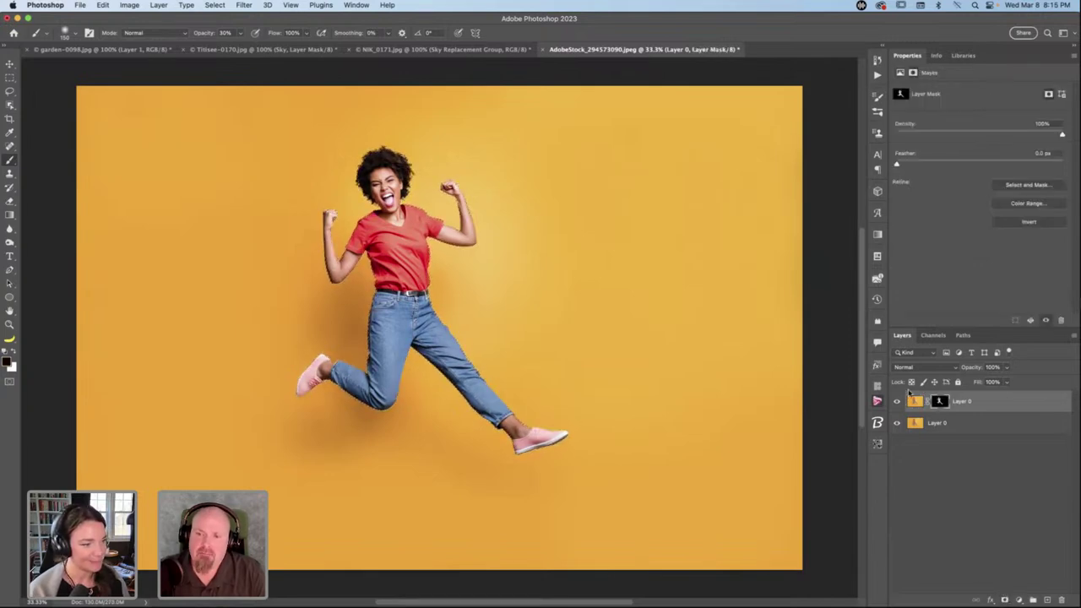
pyautogui.click(895, 424)
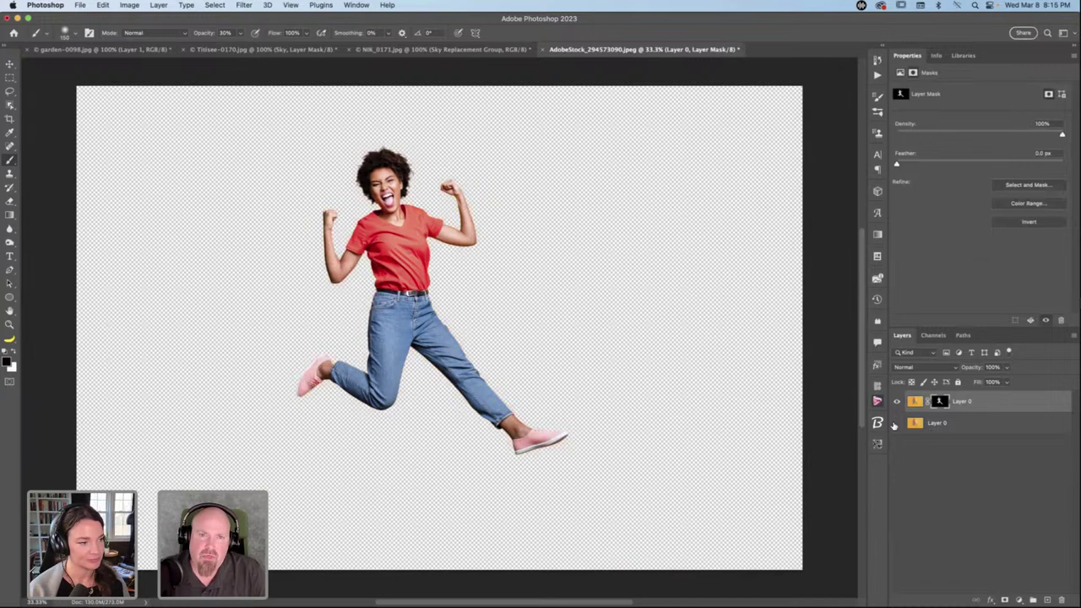
pyautogui.click(980, 426)
# Add a Gradient Fill layer using the Blue_26 purple gradient preset.
pyautogui.click(1018, 600)
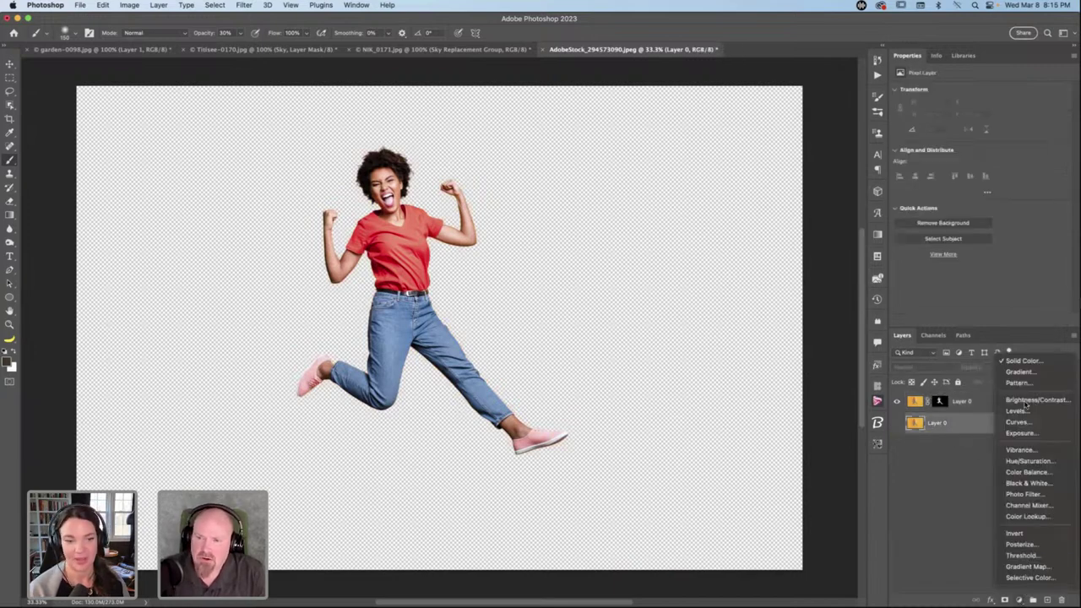
pyautogui.click(1020, 372)
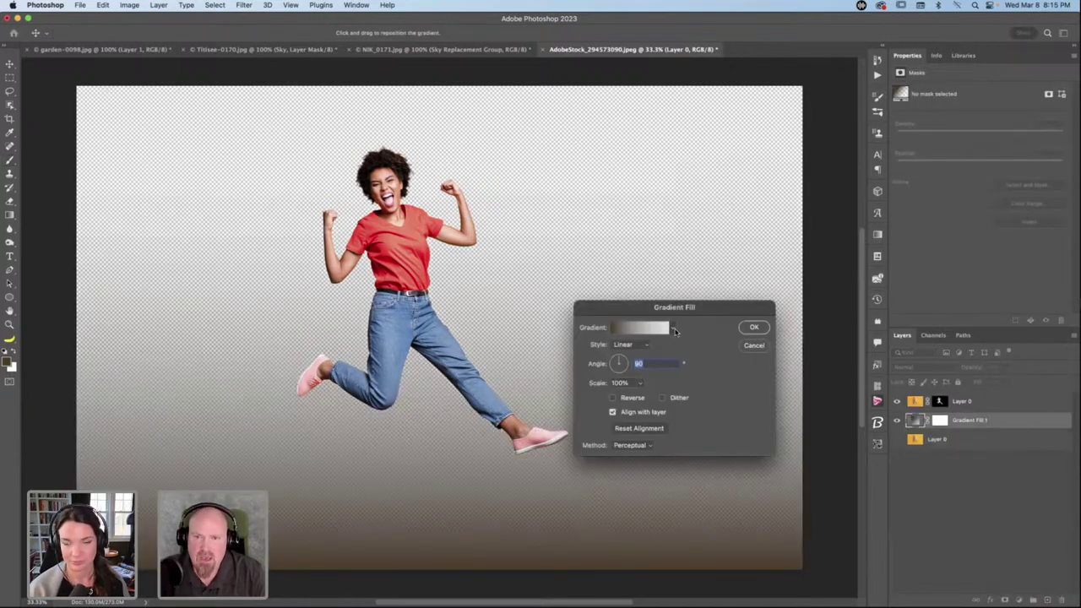
pyautogui.click(673, 328)
pyautogui.scroll(-3, 643, 391)
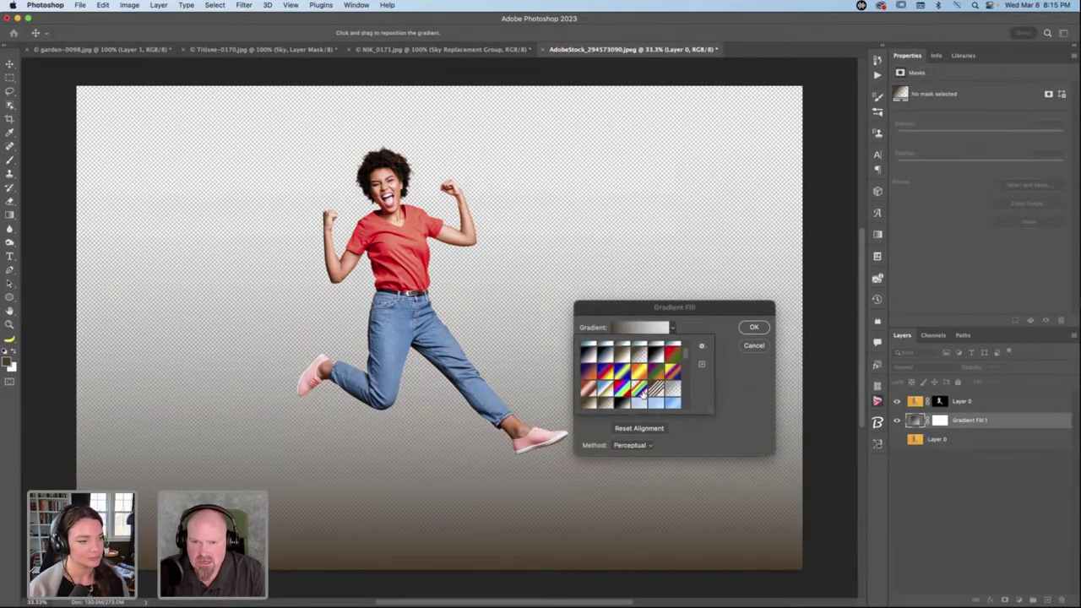
pyautogui.scroll(-5, 643, 392)
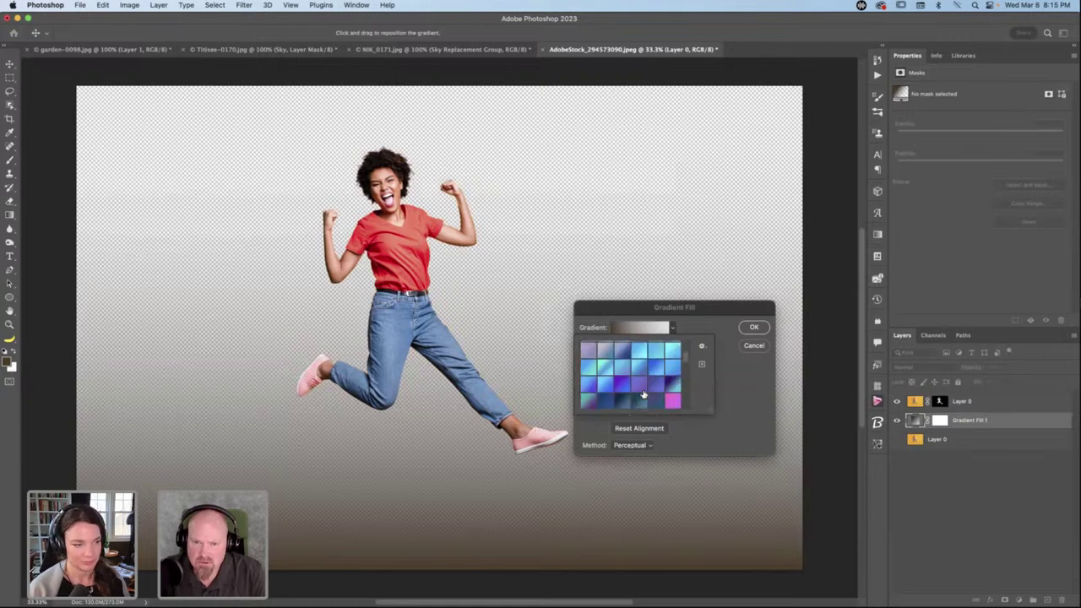
pyautogui.scroll(-2, 644, 393)
pyautogui.click(623, 376)
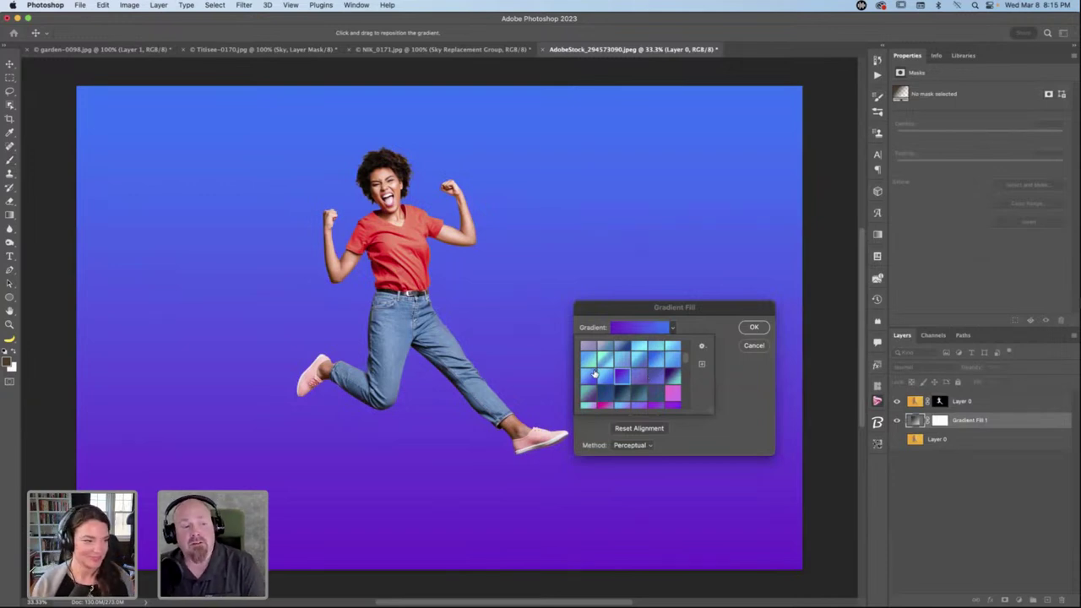
pyautogui.click(639, 377)
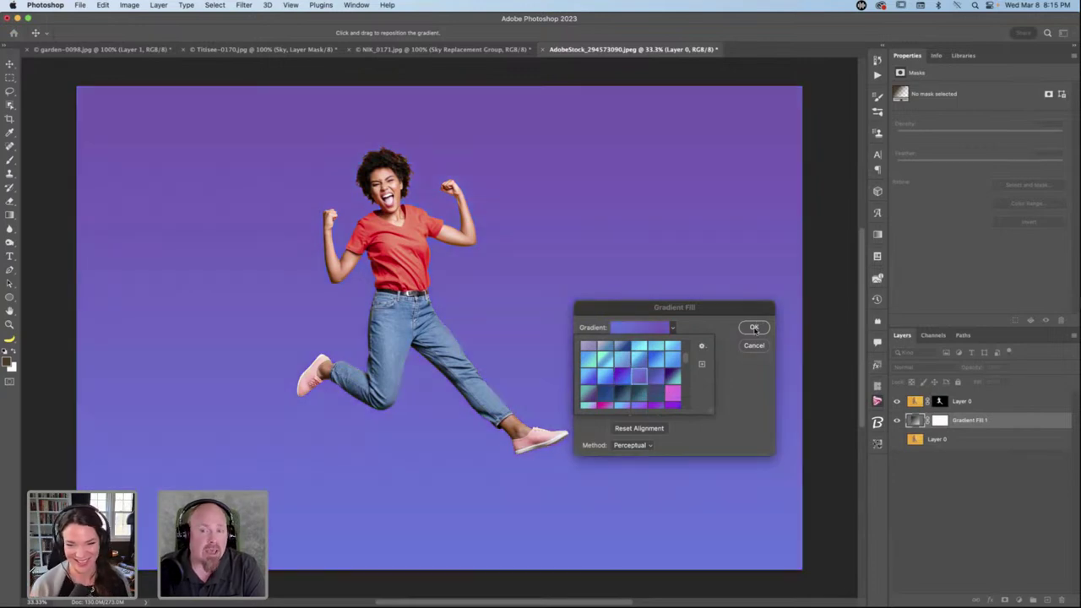
# Set the gradient style to Radial with Reverse off, keeping blue at the centre.
pyautogui.click(717, 346)
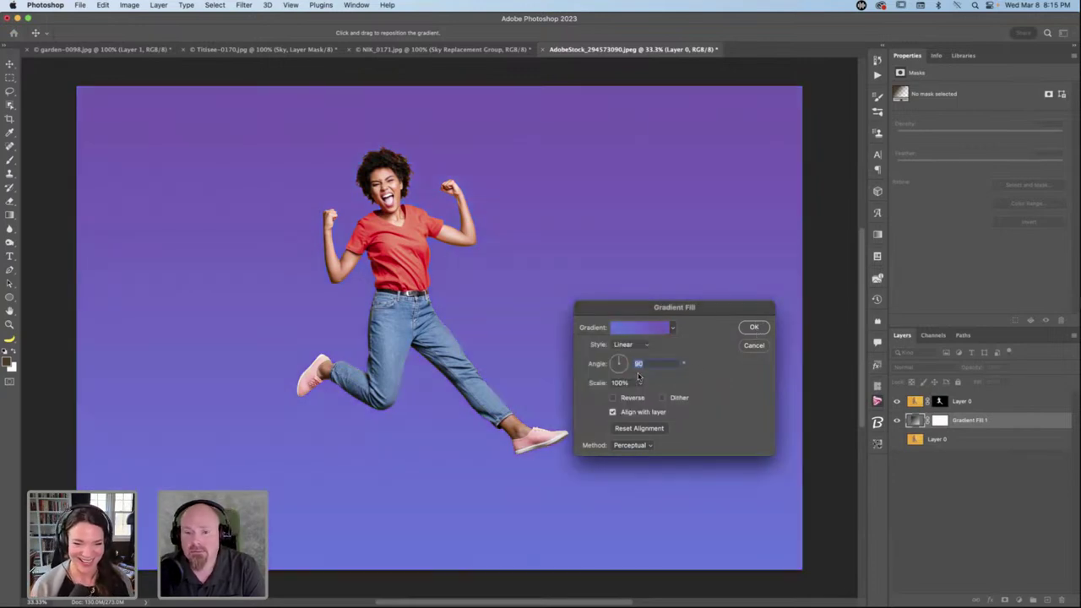
pyautogui.click(645, 345)
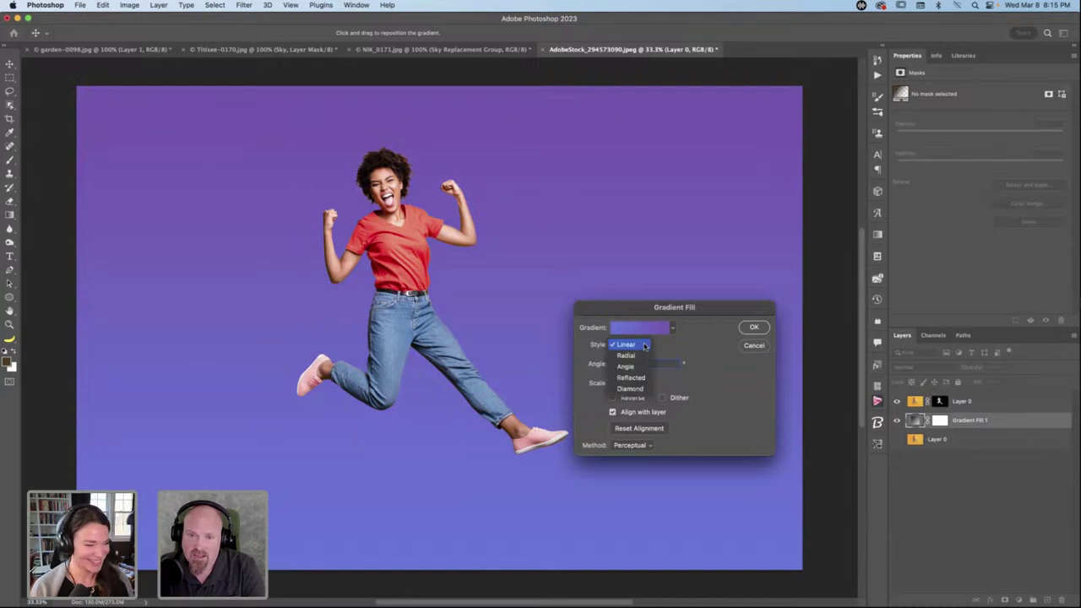
pyautogui.click(634, 359)
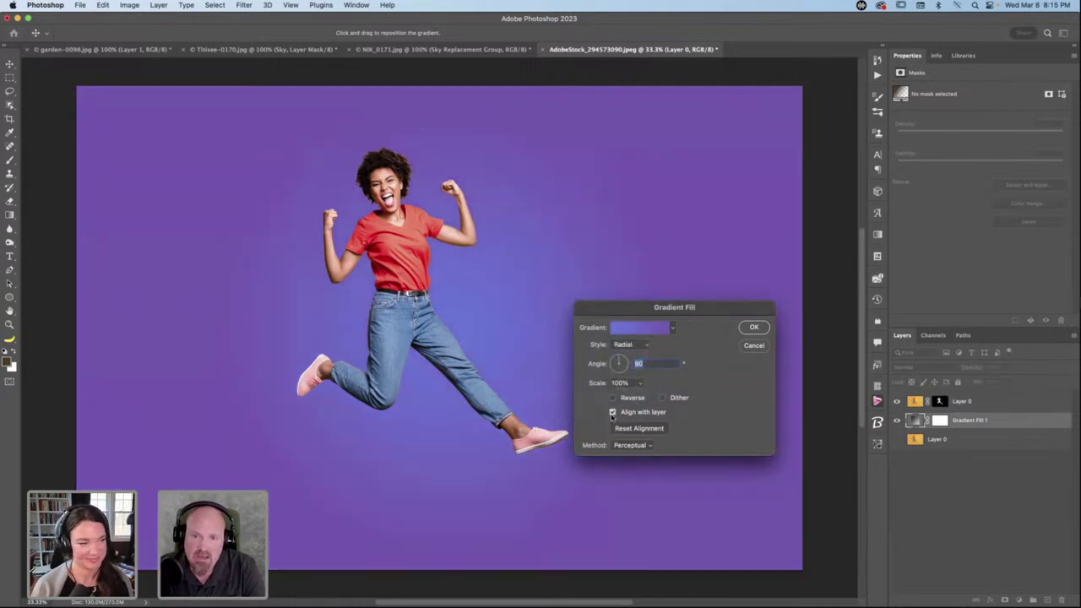
pyautogui.click(613, 398)
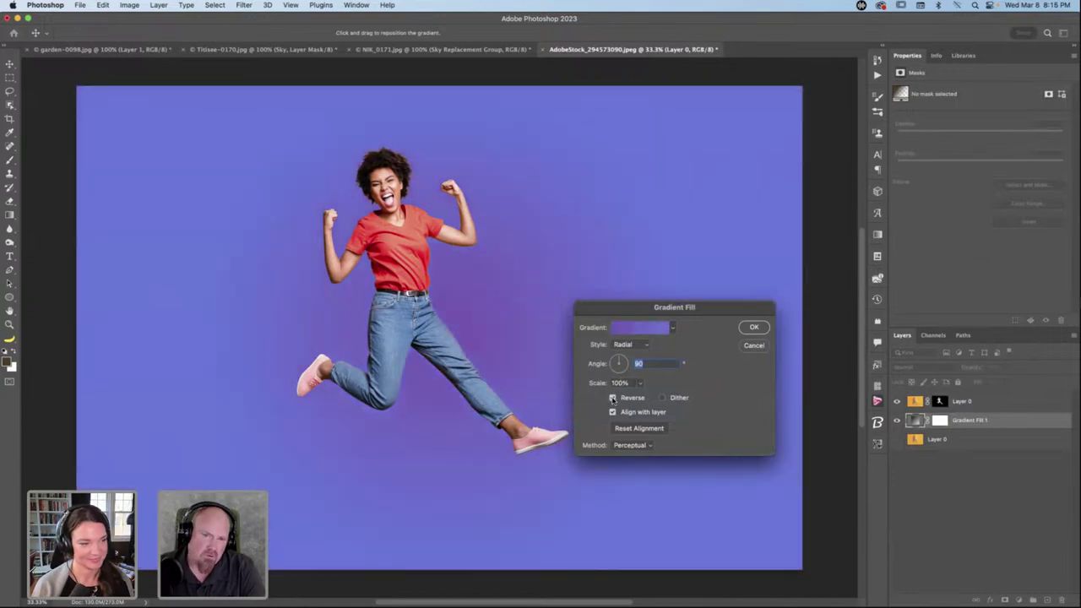
pyautogui.click(613, 399)
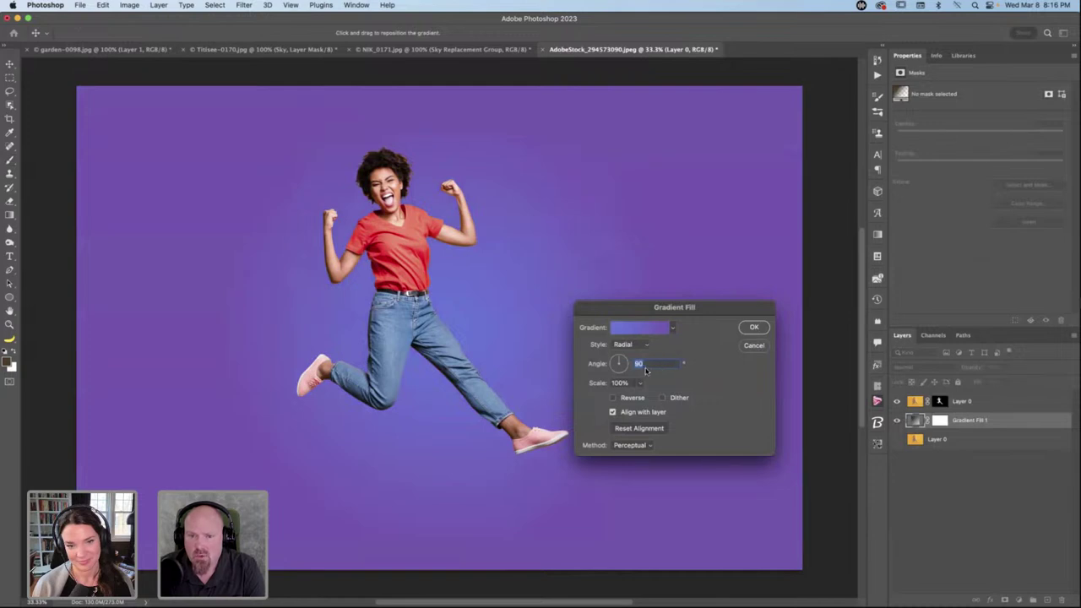
pyautogui.click(751, 327)
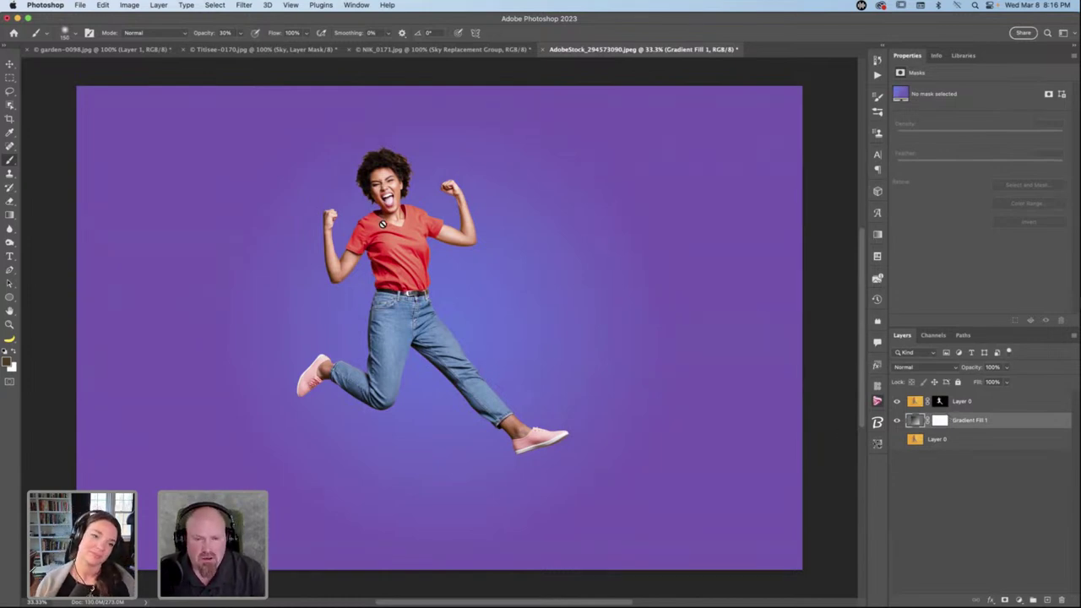
pyautogui.press('super+1')
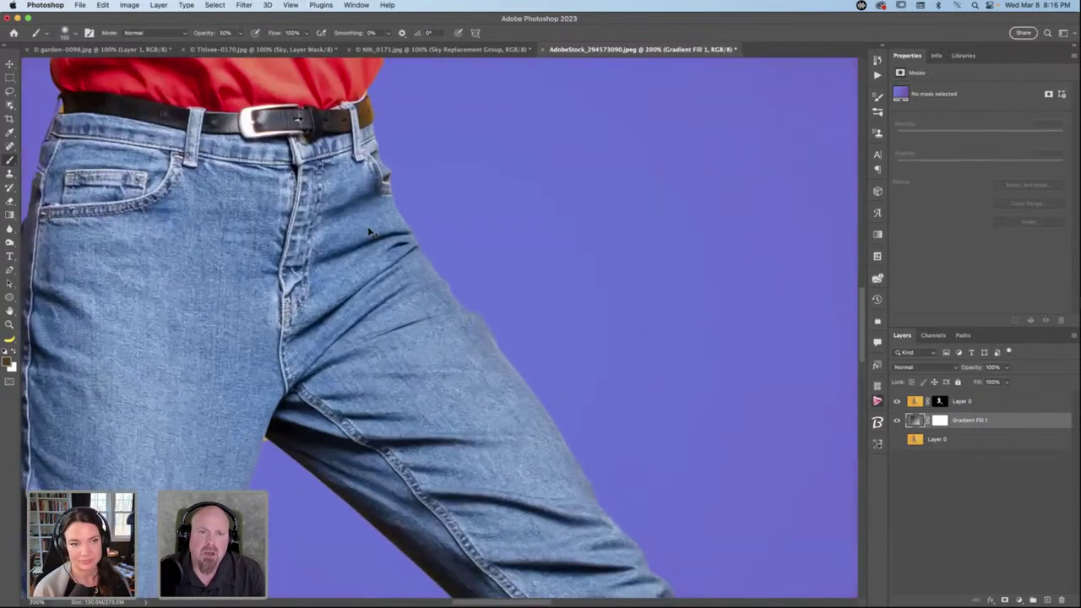
pyautogui.moveTo(256, 205)
pyautogui.mouseDown()
pyautogui.moveTo(366, 510)
pyautogui.moveTo(414, 604)
pyautogui.mouseUp()
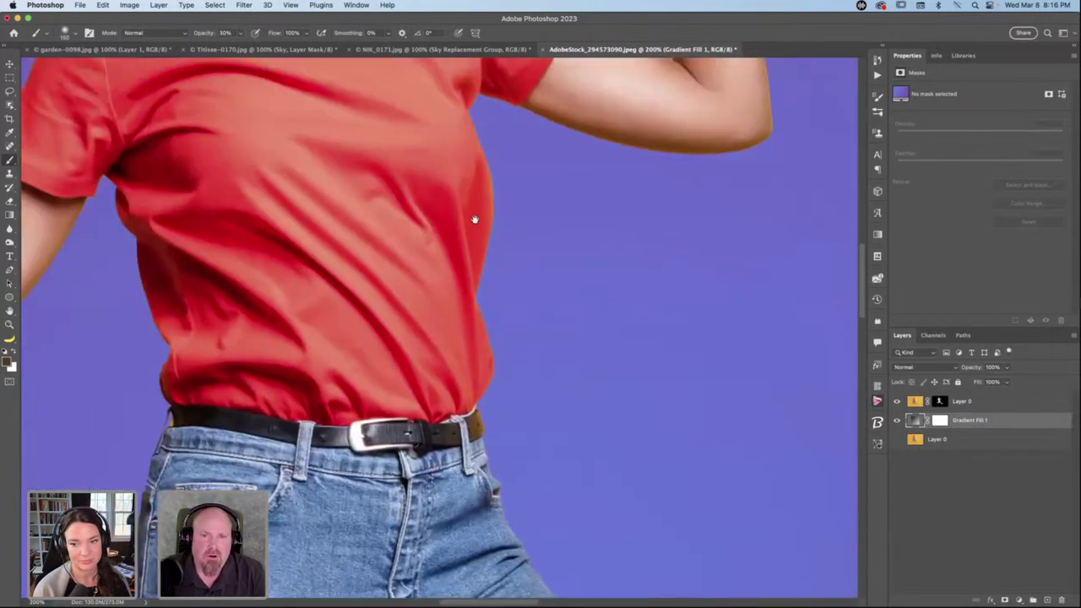
pyautogui.moveTo(476, 220)
pyautogui.mouseDown()
pyautogui.moveTo(369, 448)
pyautogui.moveTo(355, 538)
pyautogui.mouseUp()
pyautogui.moveTo(618, 196); pyautogui.dragTo(583, 321)
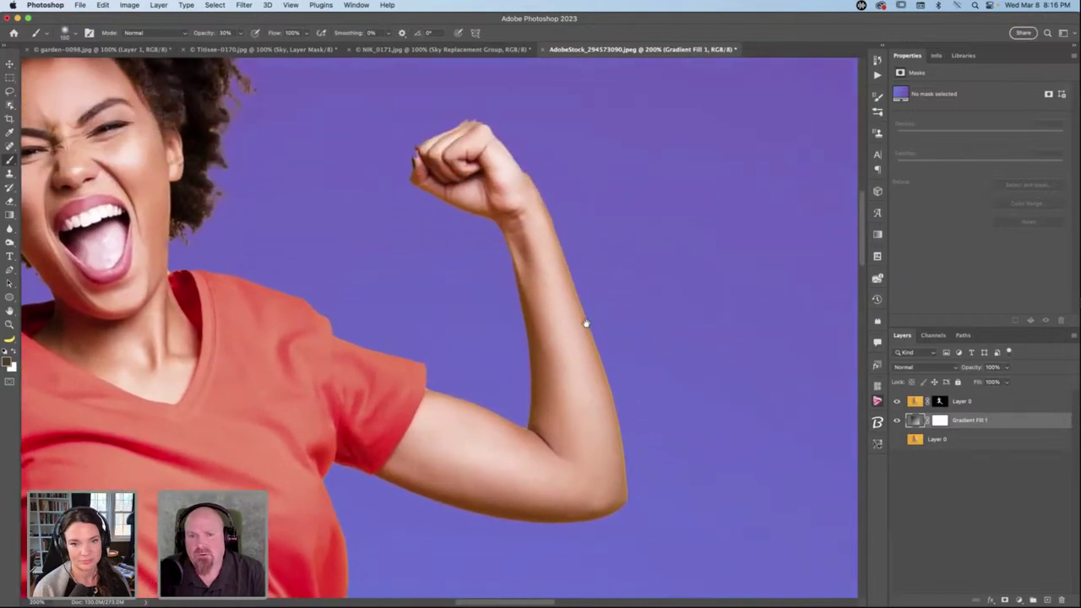
pyautogui.moveTo(504, 158); pyautogui.dragTo(716, 313)
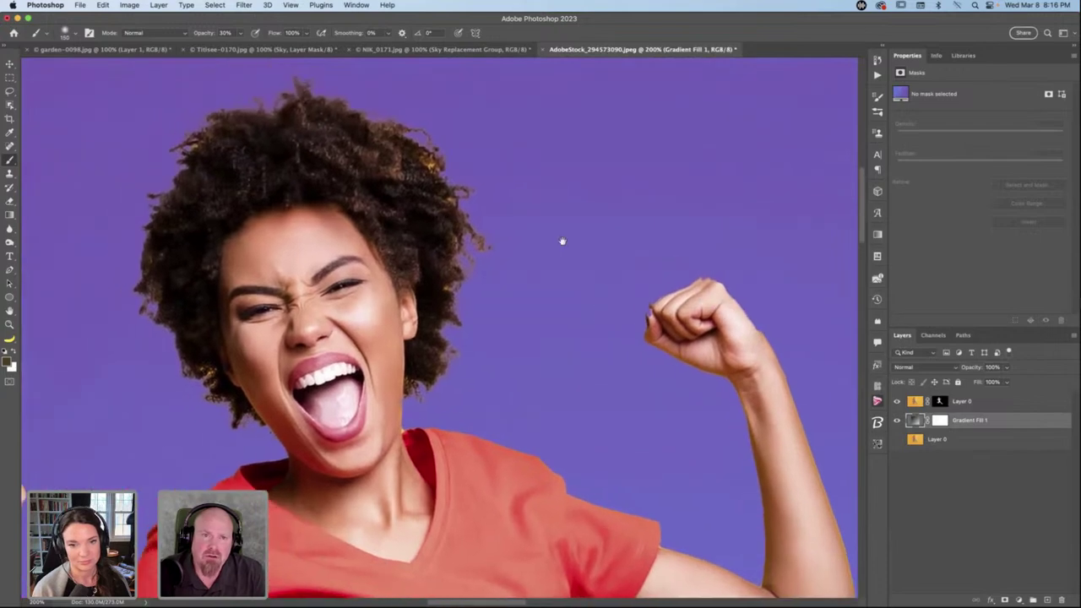
pyautogui.moveTo(322, 173); pyautogui.dragTo(361, 144)
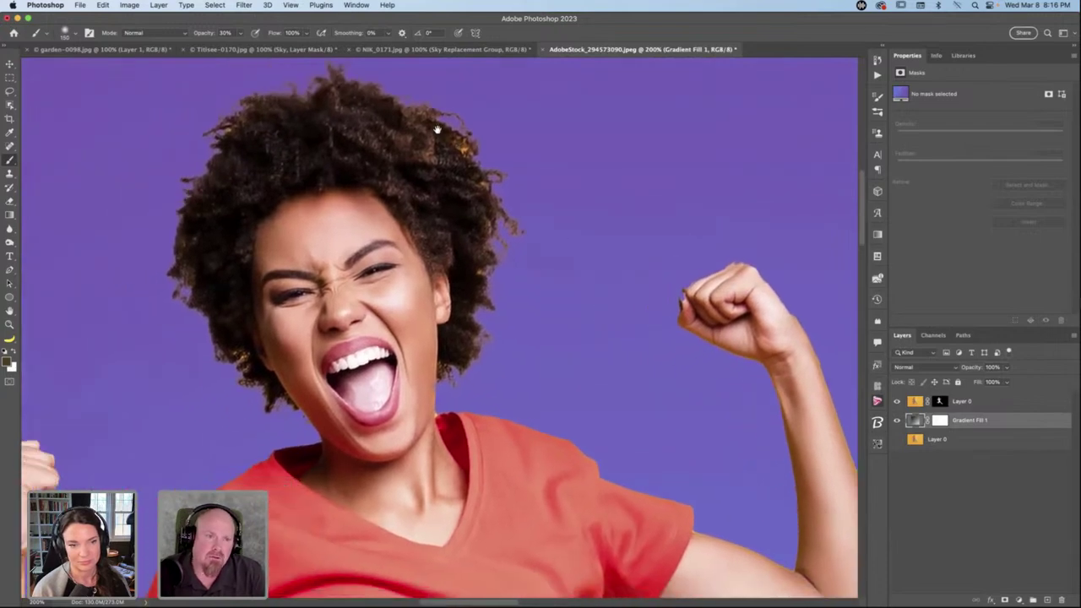
pyautogui.moveTo(237, 241); pyautogui.dragTo(369, 131)
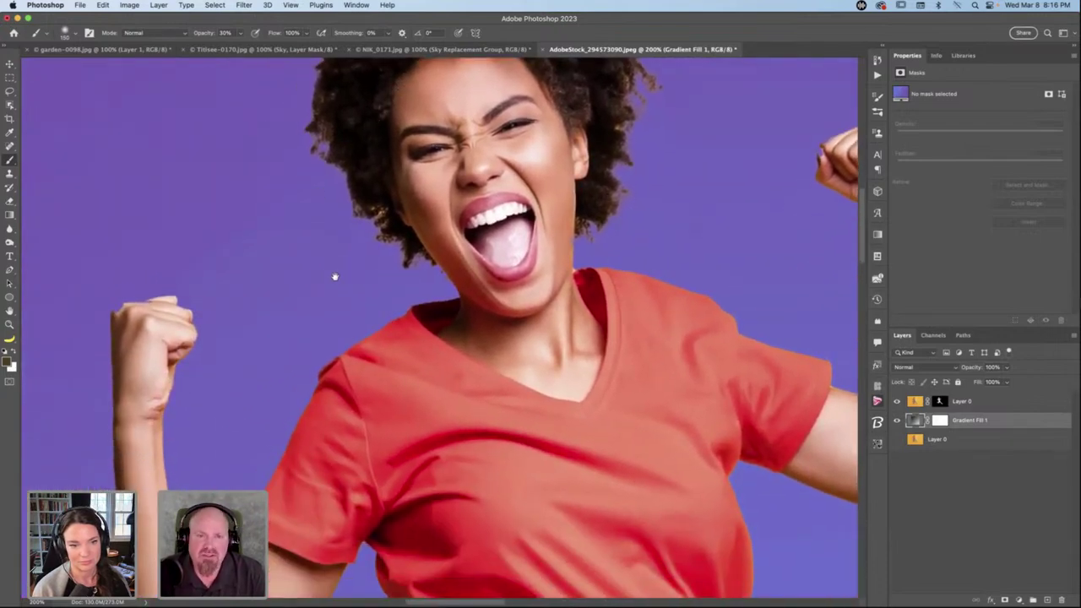
pyautogui.moveTo(187, 330); pyautogui.dragTo(272, 219)
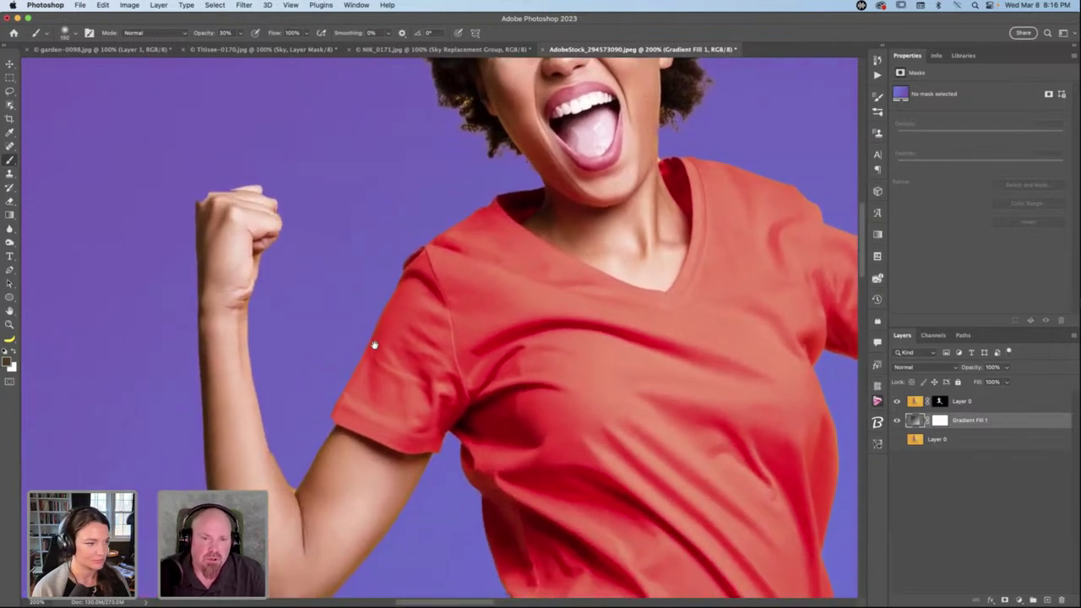
pyautogui.moveTo(372, 344); pyautogui.dragTo(321, 241)
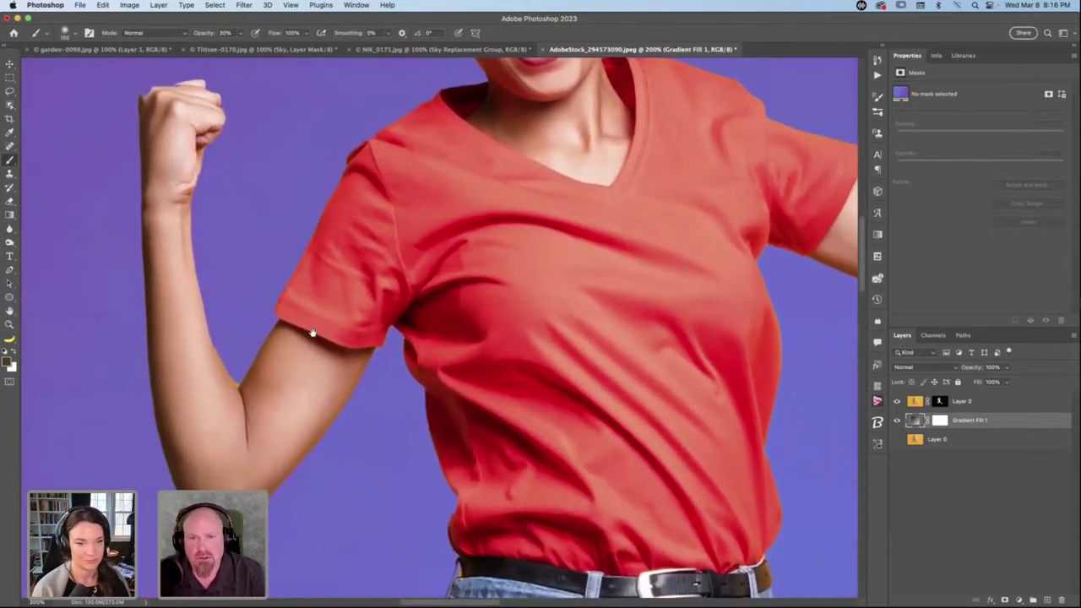
pyautogui.moveTo(316, 340); pyautogui.dragTo(258, 299)
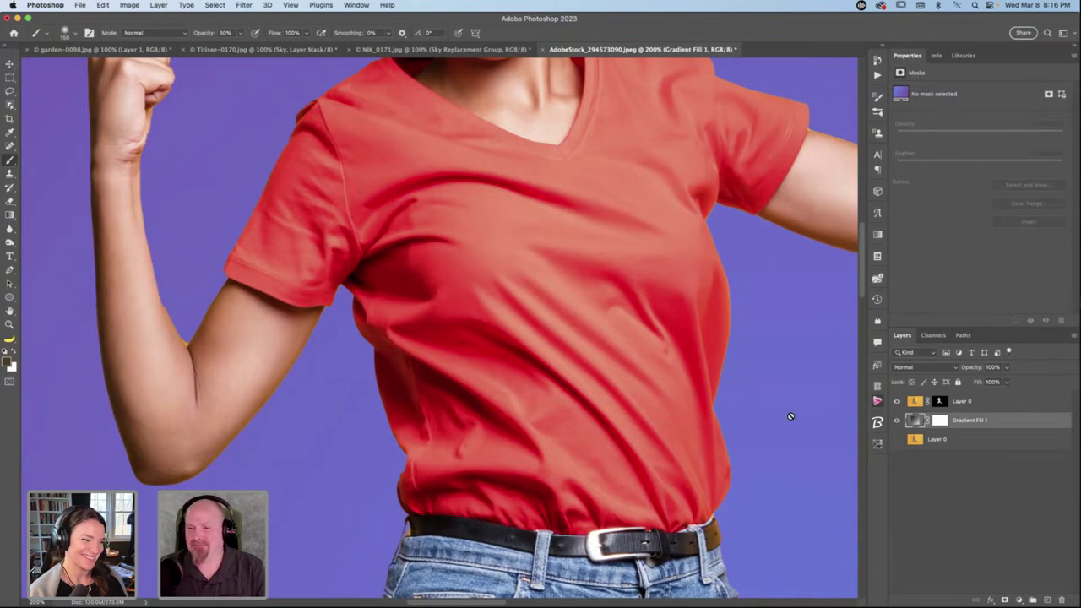
pyautogui.moveTo(585, 318); pyautogui.dragTo(516, 447)
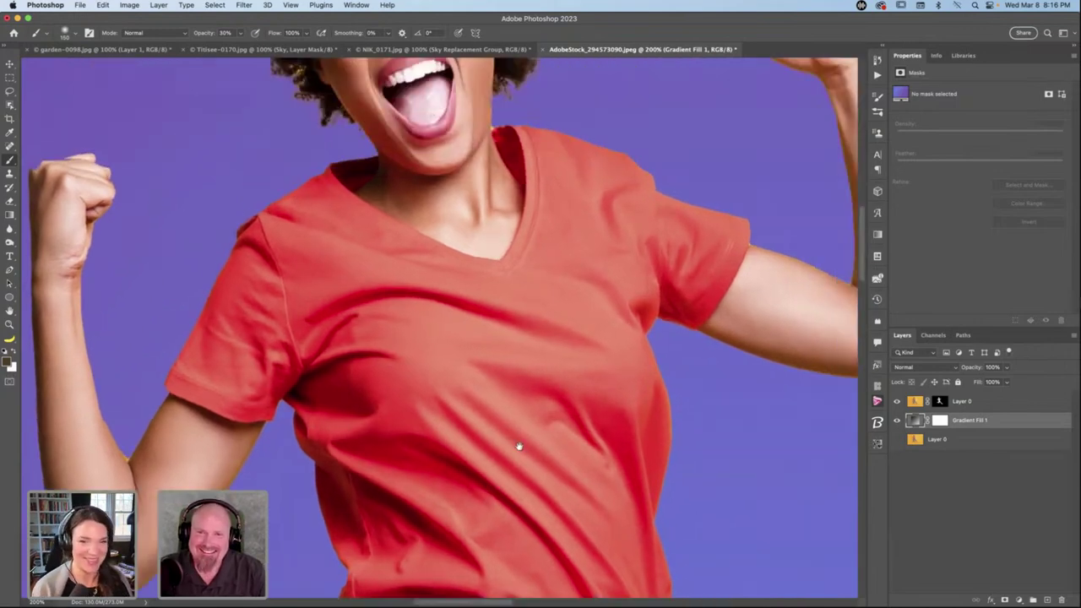
pyautogui.press('super+0')
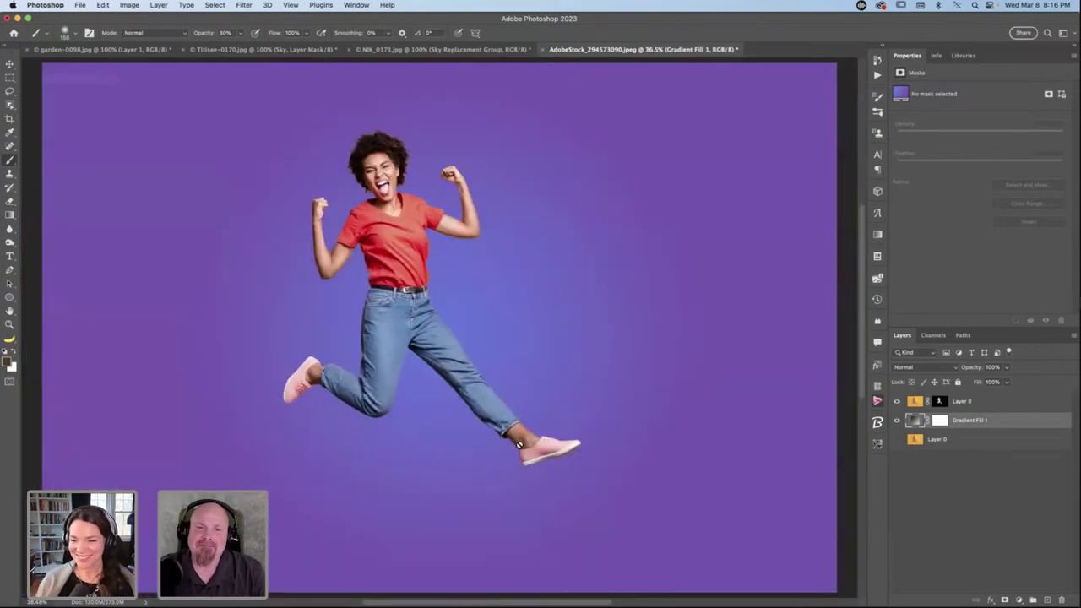
pyautogui.press('super+equal')
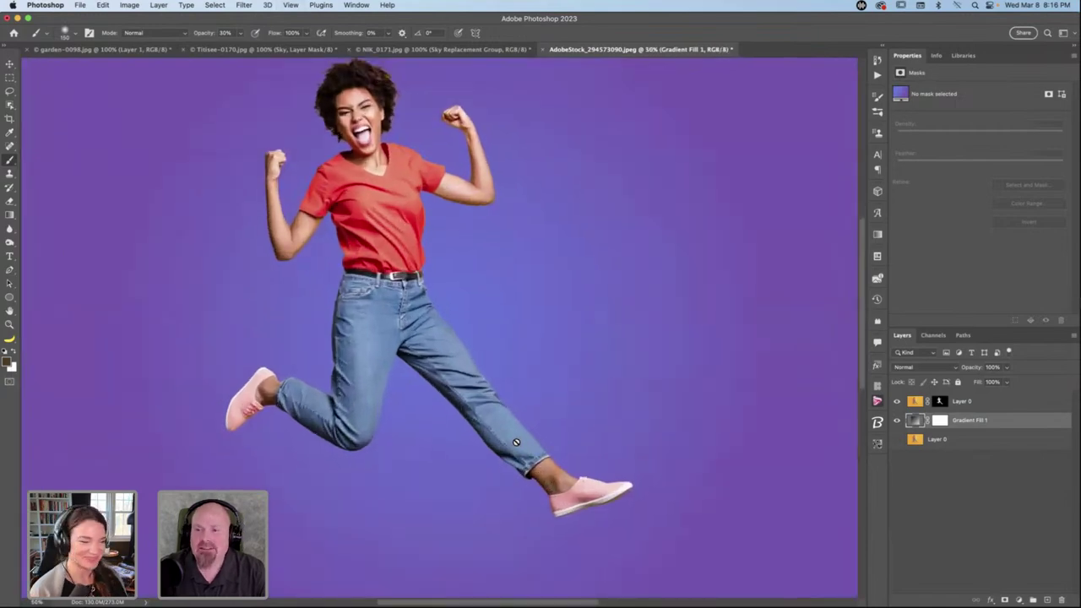
pyautogui.click(940, 402)
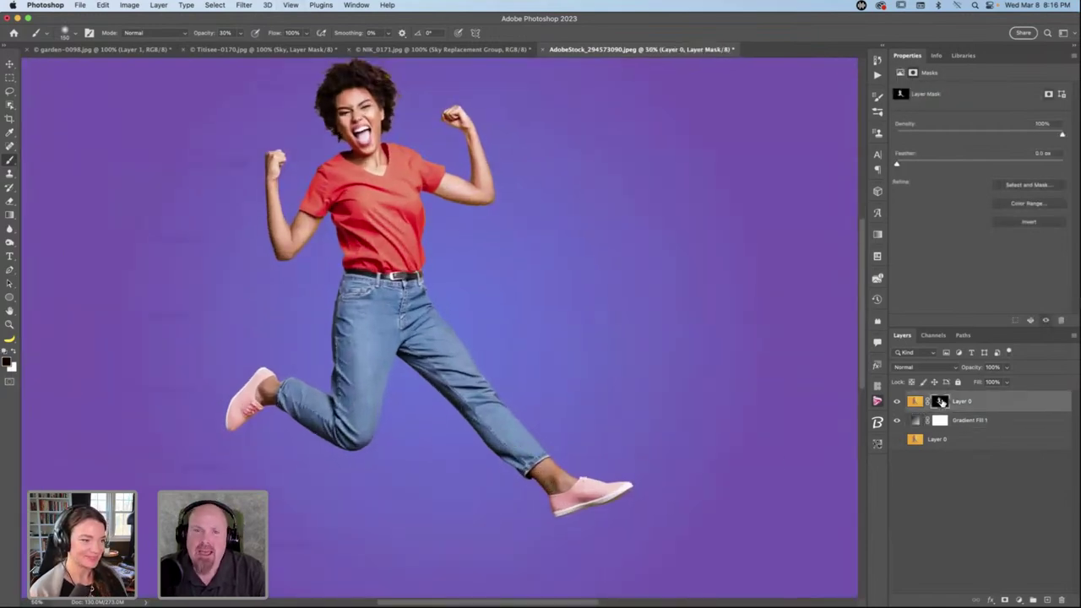
# Open the woman's layer mask in Select and Mask and bring up the overlay colour picker.
pyautogui.doubleClick(940, 402)
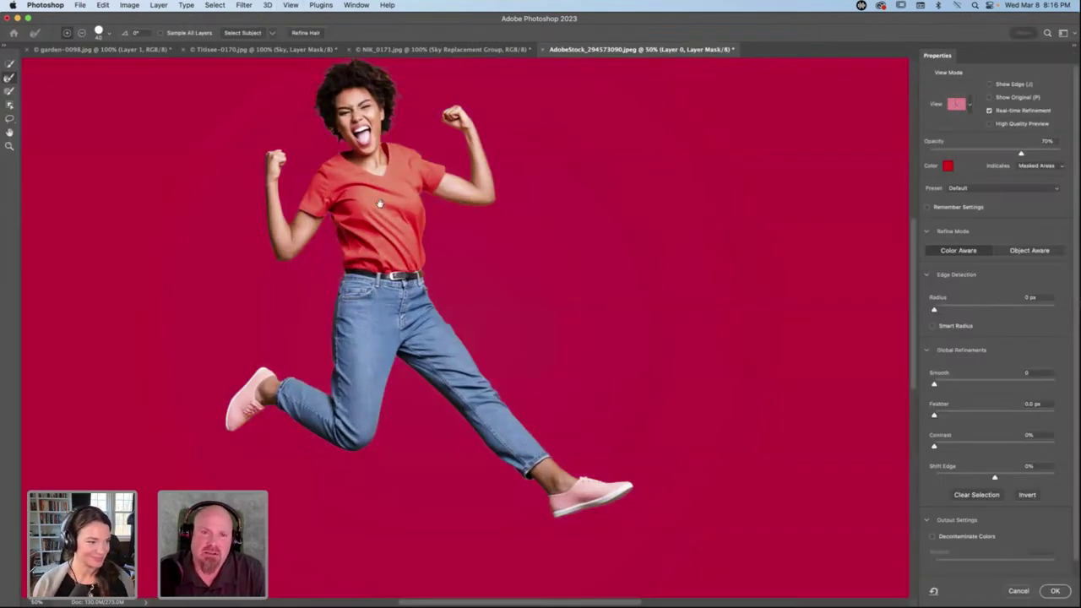
pyautogui.moveTo(377, 203); pyautogui.dragTo(455, 295)
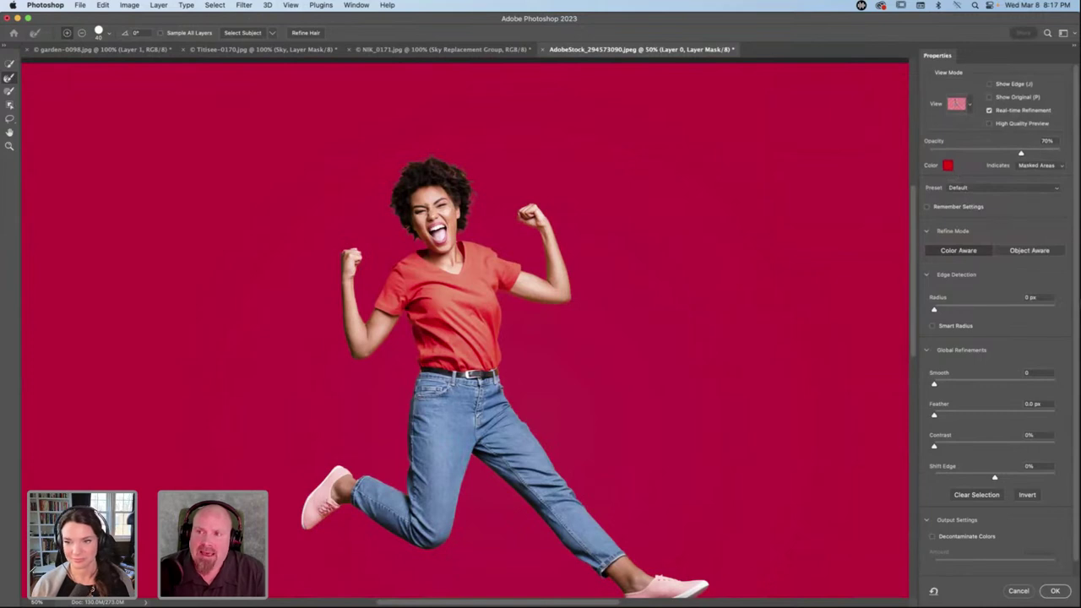
pyautogui.click(947, 165)
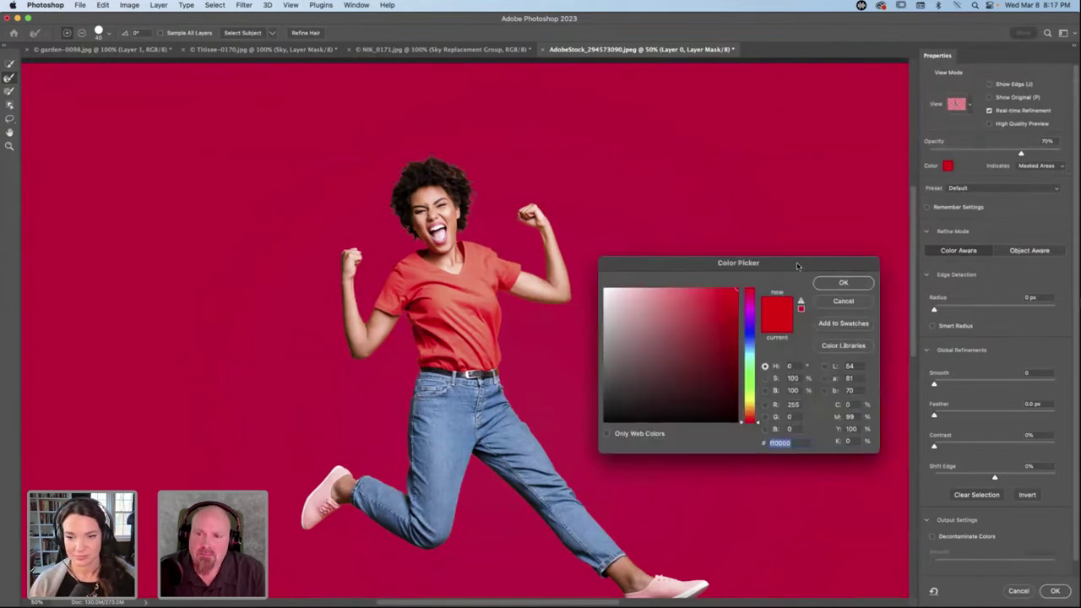
pyautogui.moveTo(799, 258); pyautogui.dragTo(806, 167)
# Set the mask overlay colour to blue-violet and lower the overlay opacity.
pyautogui.click(758, 304)
pyautogui.moveTo(757, 310); pyautogui.dragTo(759, 315)
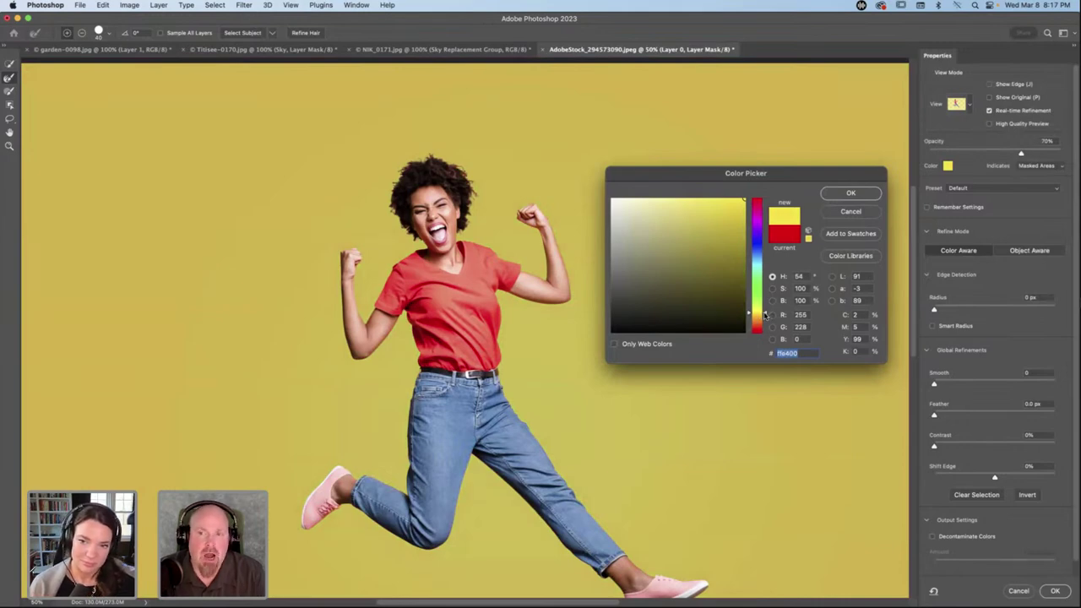
pyautogui.click(758, 276)
pyautogui.moveTo(763, 258); pyautogui.dragTo(763, 234)
pyautogui.moveTo(763, 245); pyautogui.dragTo(764, 250)
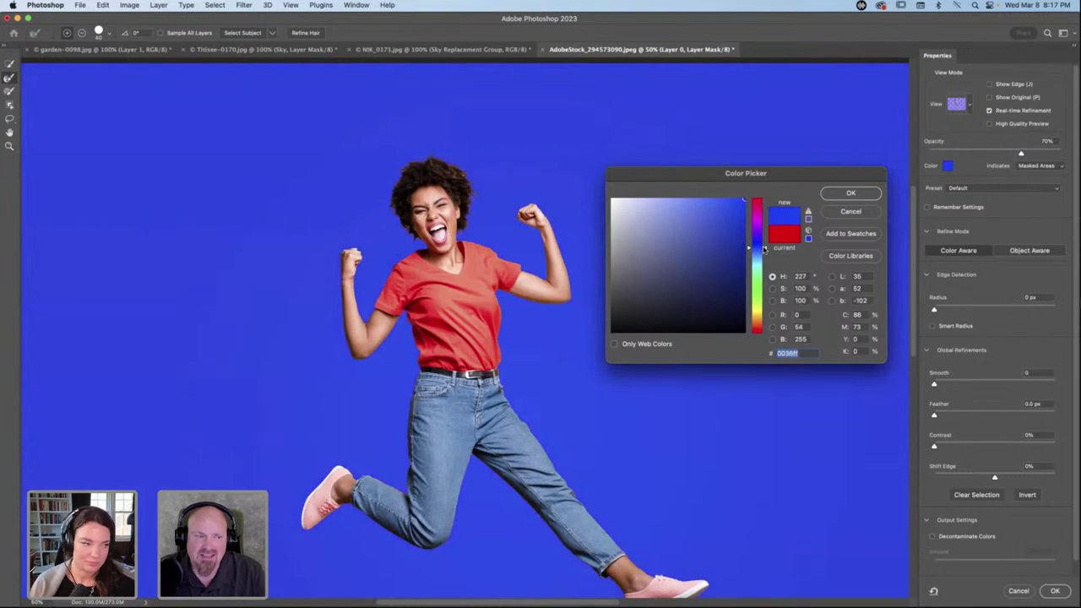
pyautogui.moveTo(765, 253)
pyautogui.mouseDown()
pyautogui.moveTo(764, 330)
pyautogui.moveTo(761, 239)
pyautogui.mouseUp()
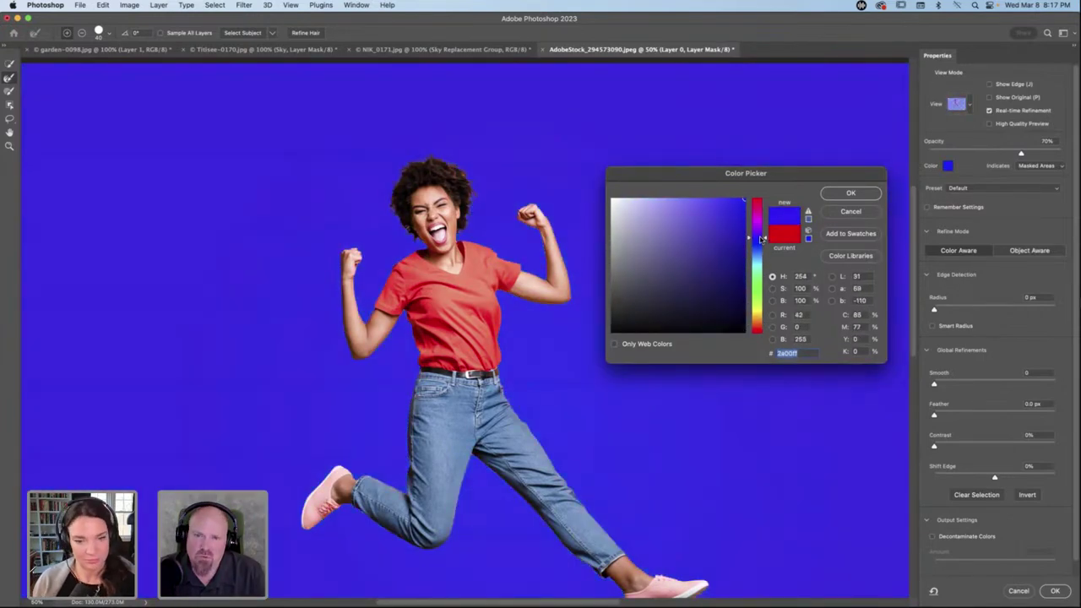
pyautogui.click(853, 192)
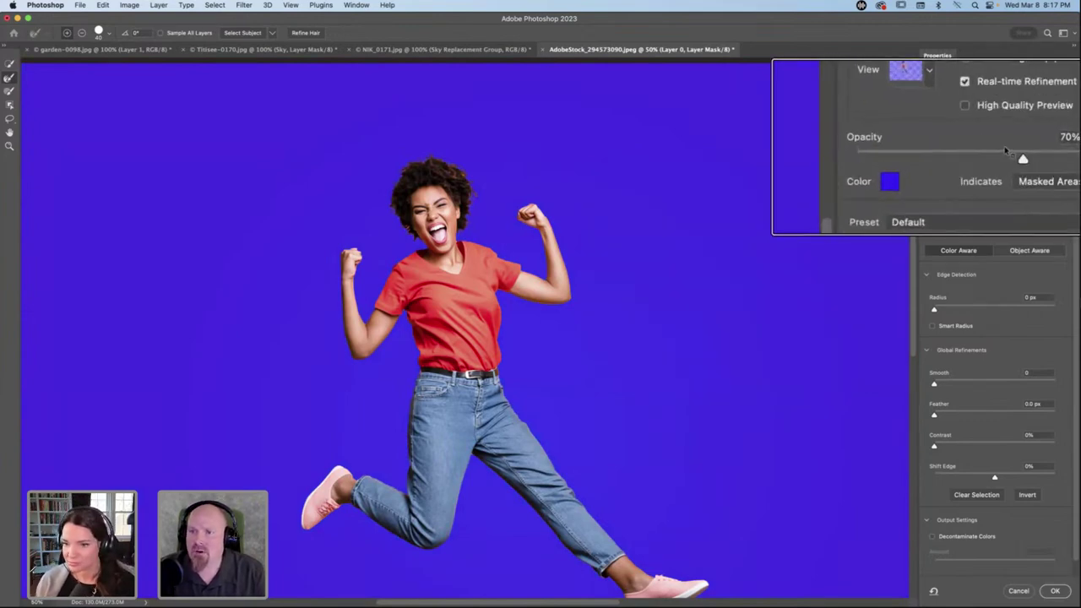
pyautogui.moveTo(1018, 154)
pyautogui.mouseDown()
pyautogui.moveTo(967, 154)
pyautogui.moveTo(1025, 153)
pyautogui.mouseUp()
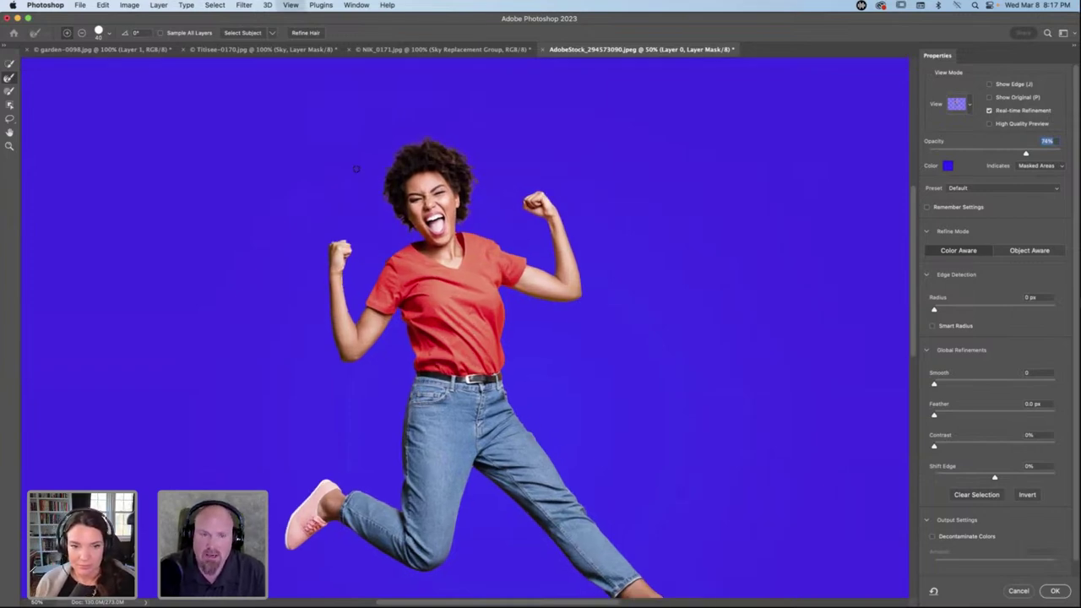
# Zoom in and brush the Refine Edge tool along the top of the raised fist, resizing the brush.
pyautogui.press('super+equal')
pyautogui.press('super+equal')
pyautogui.press('super+equal')
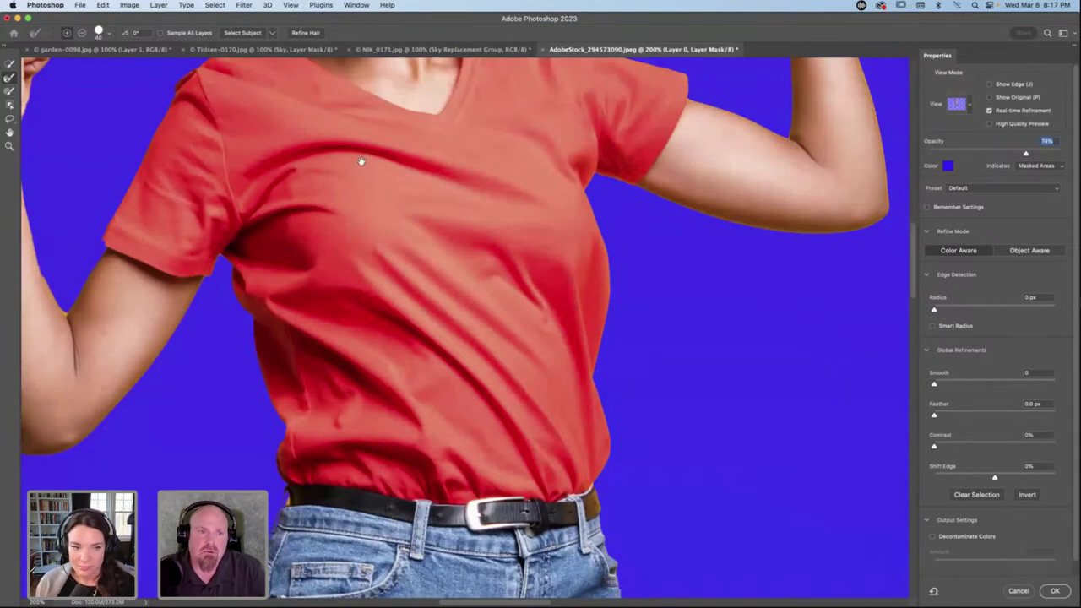
pyautogui.moveTo(362, 163); pyautogui.dragTo(592, 416)
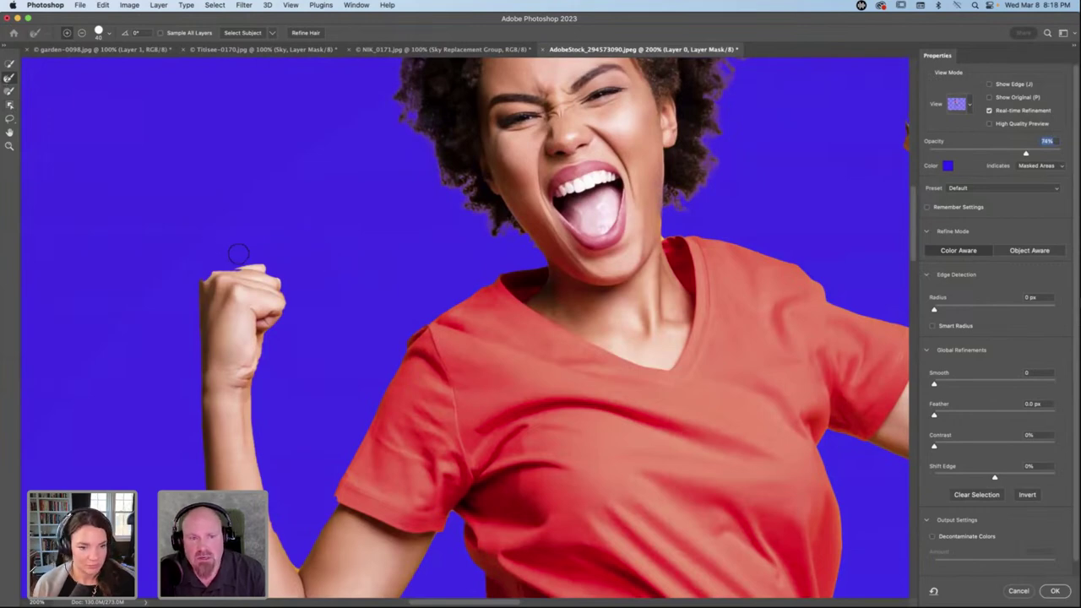
pyautogui.moveTo(238, 254)
pyautogui.mouseDown()
pyautogui.moveTo(241, 266)
pyautogui.moveTo(199, 272)
pyautogui.mouseUp()
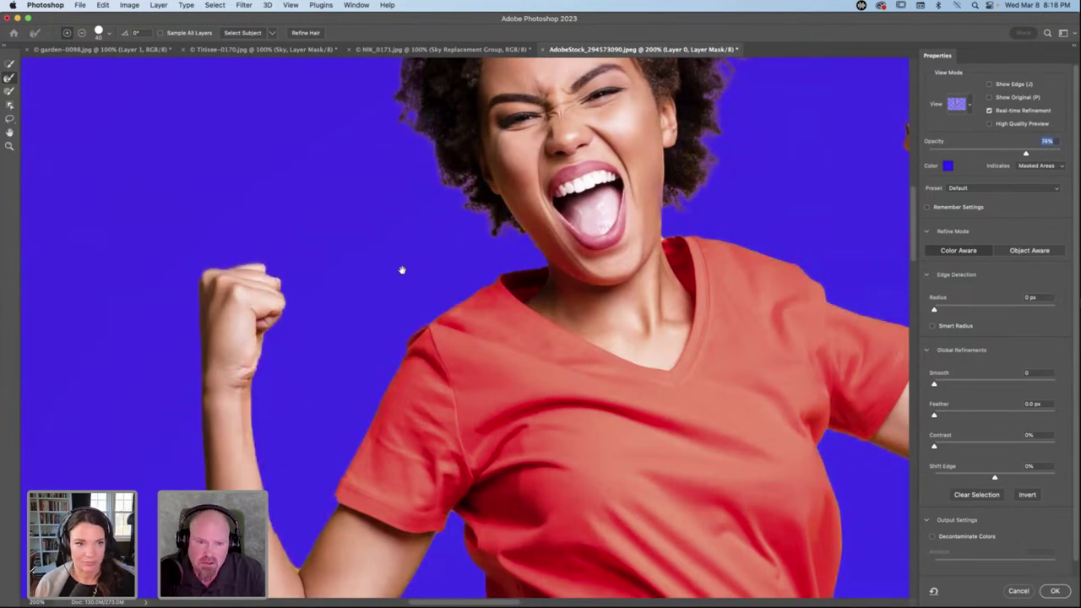
pyautogui.moveTo(402, 270); pyautogui.dragTo(401, 68)
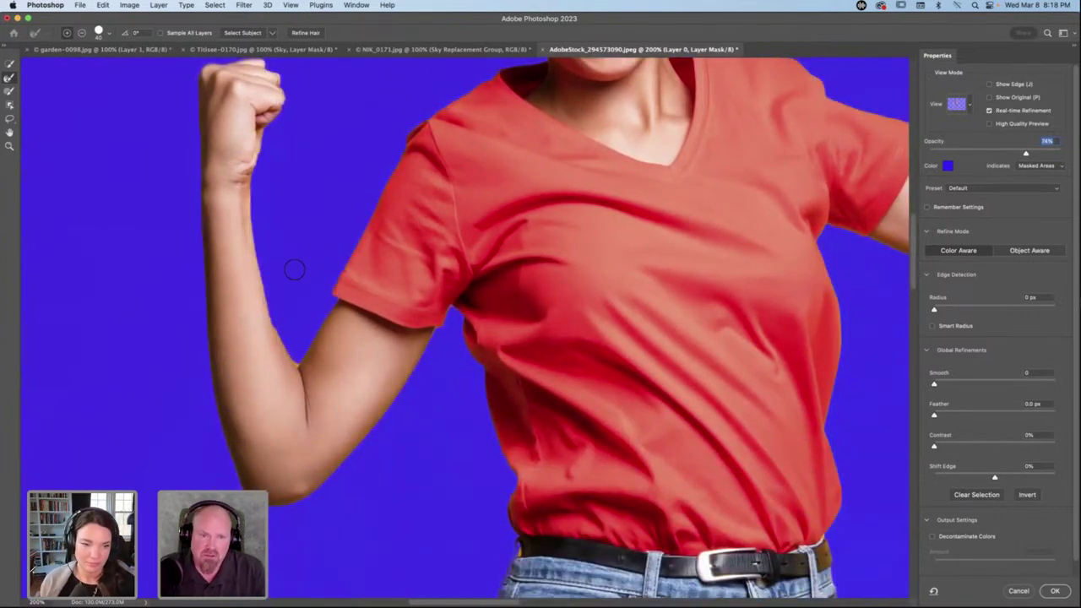
pyautogui.press('[')
pyautogui.press('[')
pyautogui.press('[')
pyautogui.press('[')
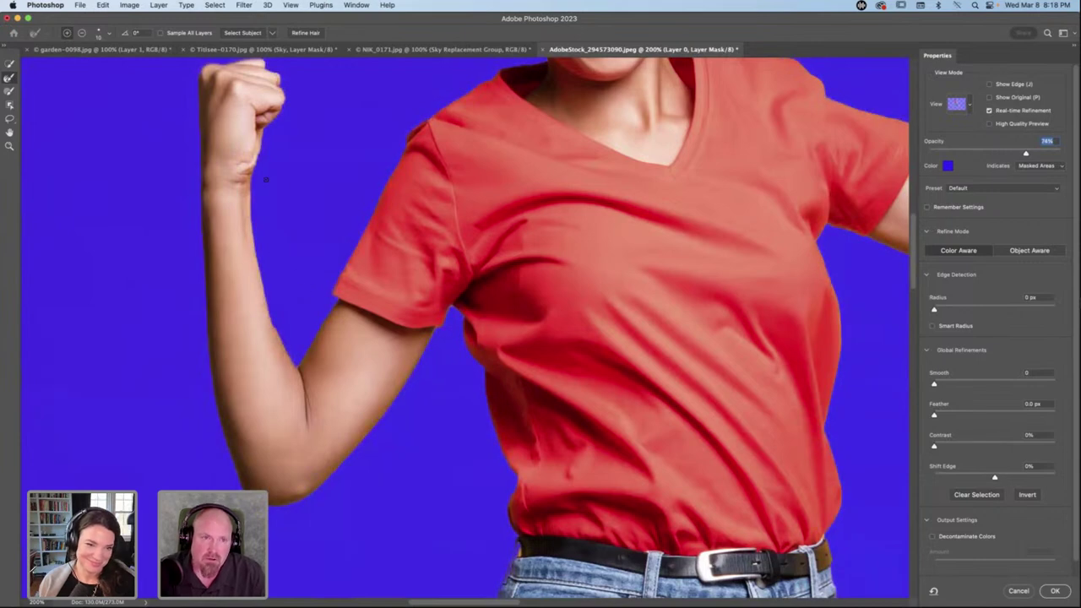
pyautogui.moveTo(424, 262); pyautogui.dragTo(234, 251)
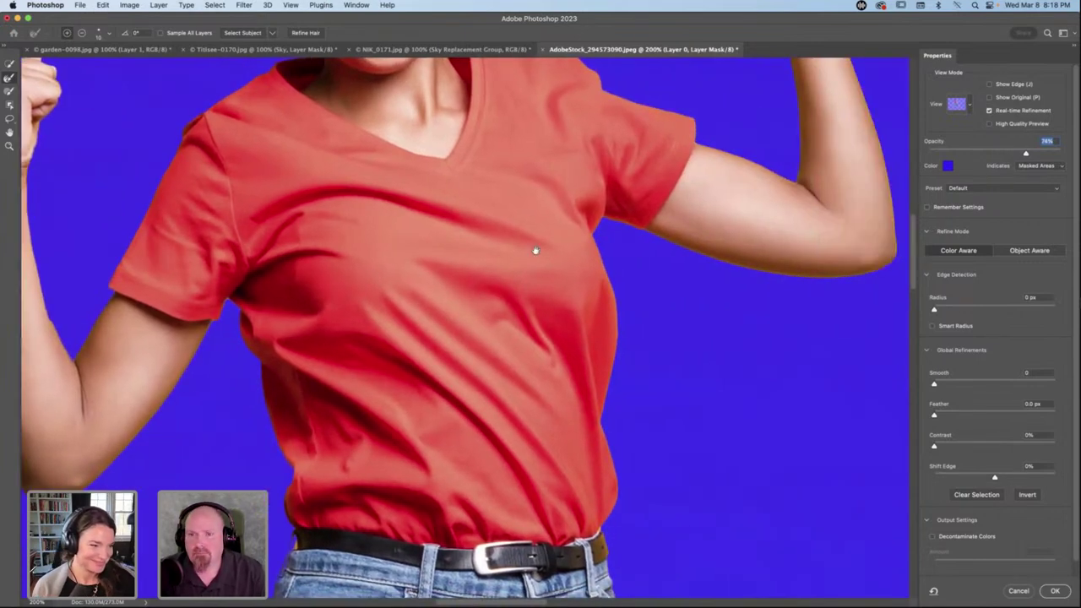
pyautogui.moveTo(536, 245); pyautogui.dragTo(411, 325)
pyautogui.scroll(5, 411, 325)
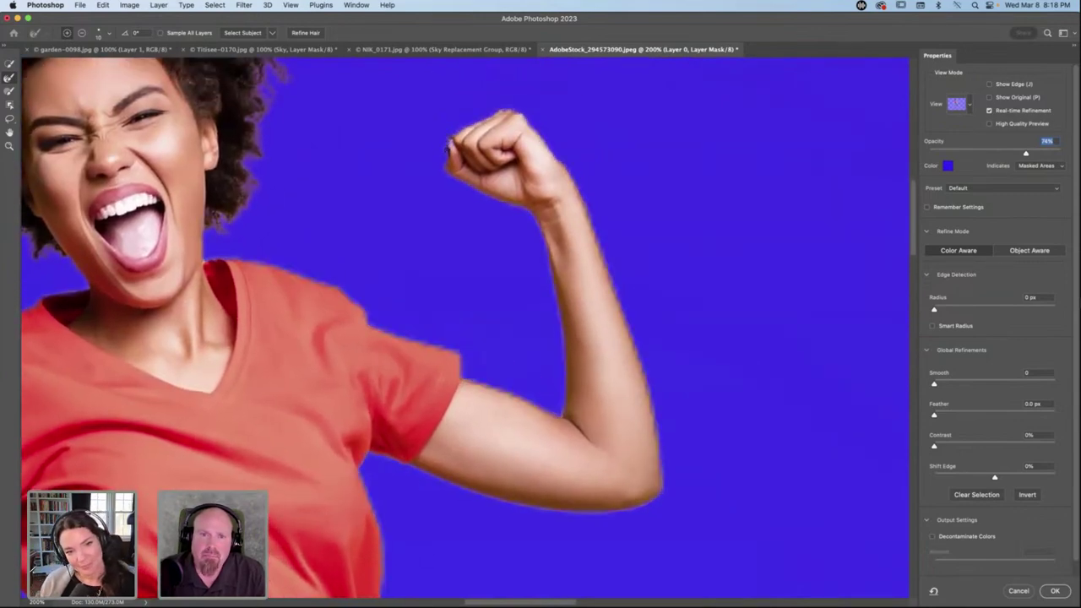
pyautogui.press(']')
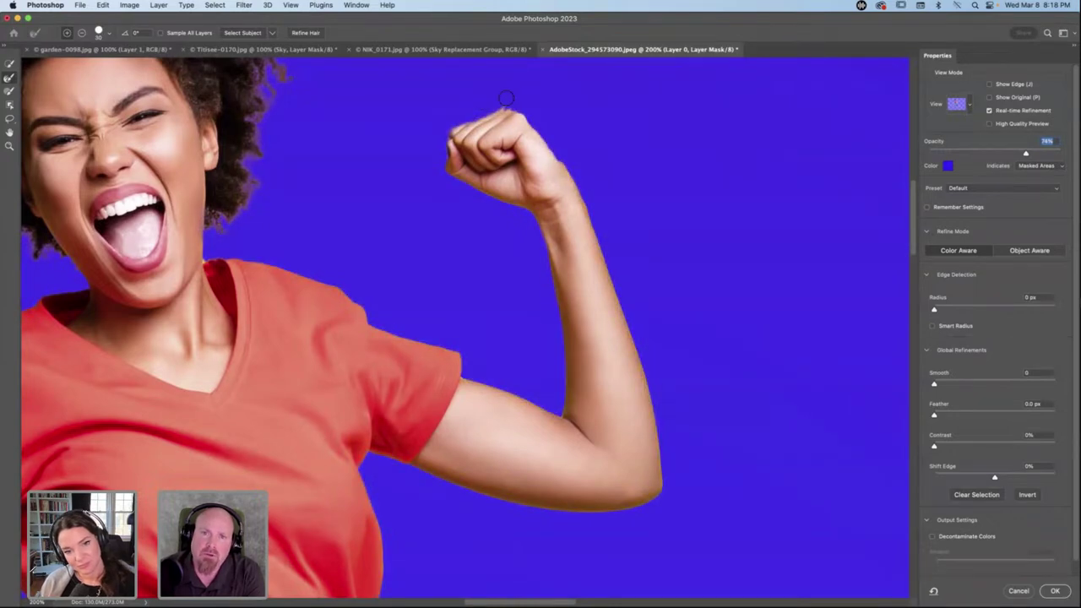
pyautogui.moveTo(505, 98)
pyautogui.mouseDown()
pyautogui.moveTo(560, 158)
pyautogui.moveTo(571, 151)
pyautogui.mouseUp()
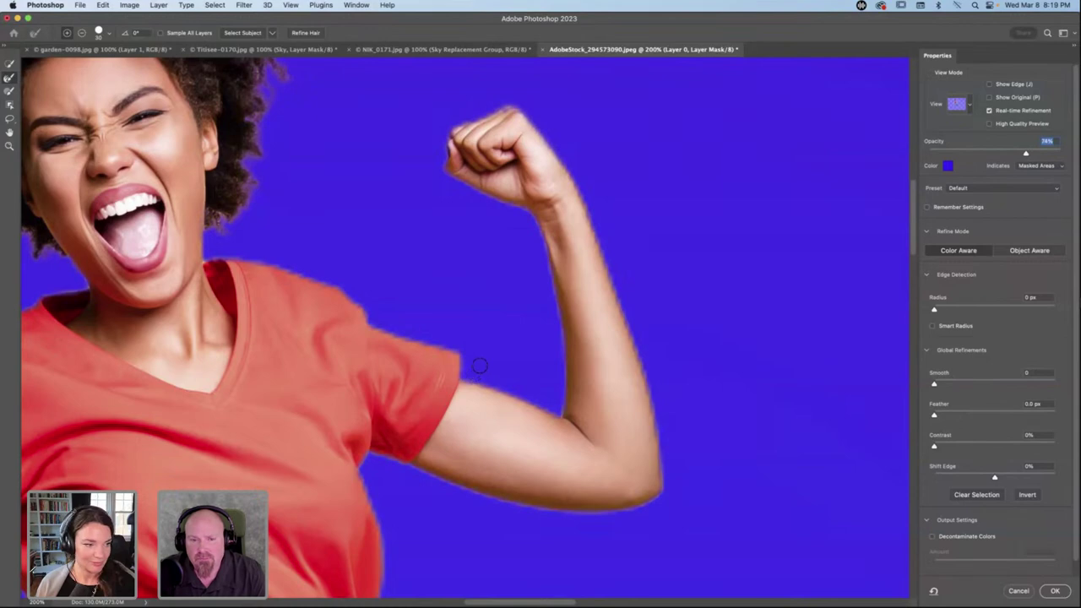
# Brush the Refine Edge tool along the raised arm's outer edge, then shrink the brush to 20.
pyautogui.click(507, 340)
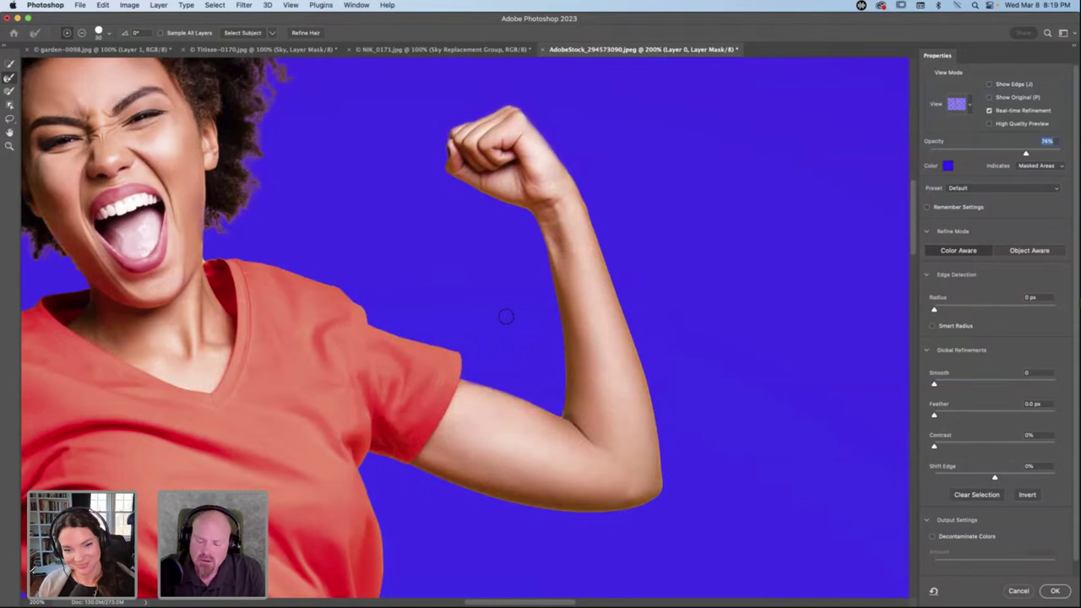
pyautogui.press(']')
pyautogui.press(']')
pyautogui.press(']')
pyautogui.press(']')
pyautogui.press(']')
pyautogui.press(']')
pyautogui.press(']')
pyautogui.press(']')
pyautogui.press(']')
pyautogui.press(']')
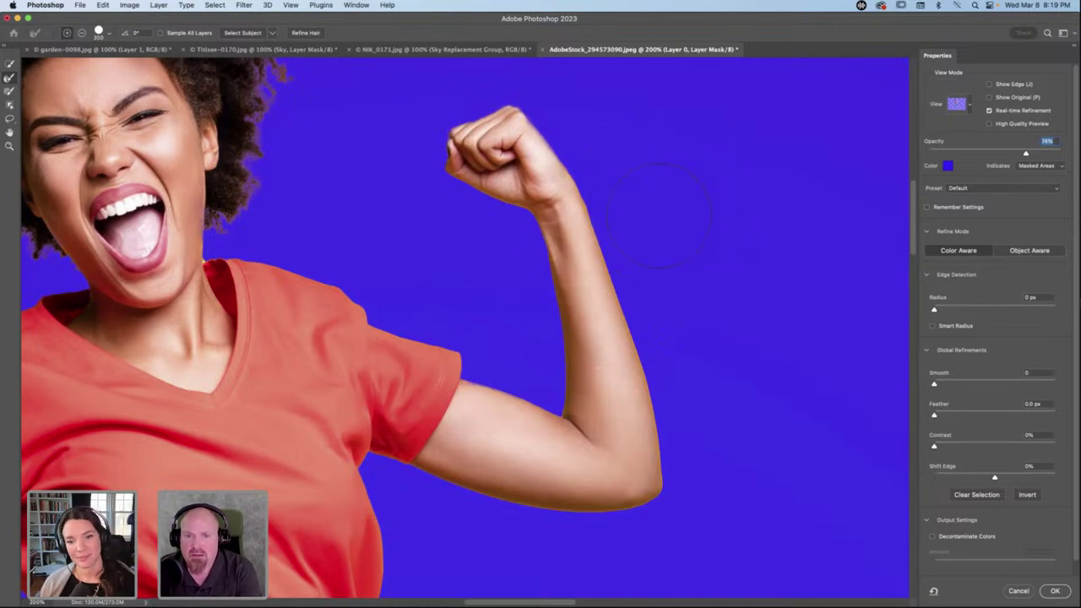
pyautogui.press('[')
pyautogui.press('[')
pyautogui.press('[')
pyautogui.press('[')
pyautogui.press('[')
pyautogui.press('[')
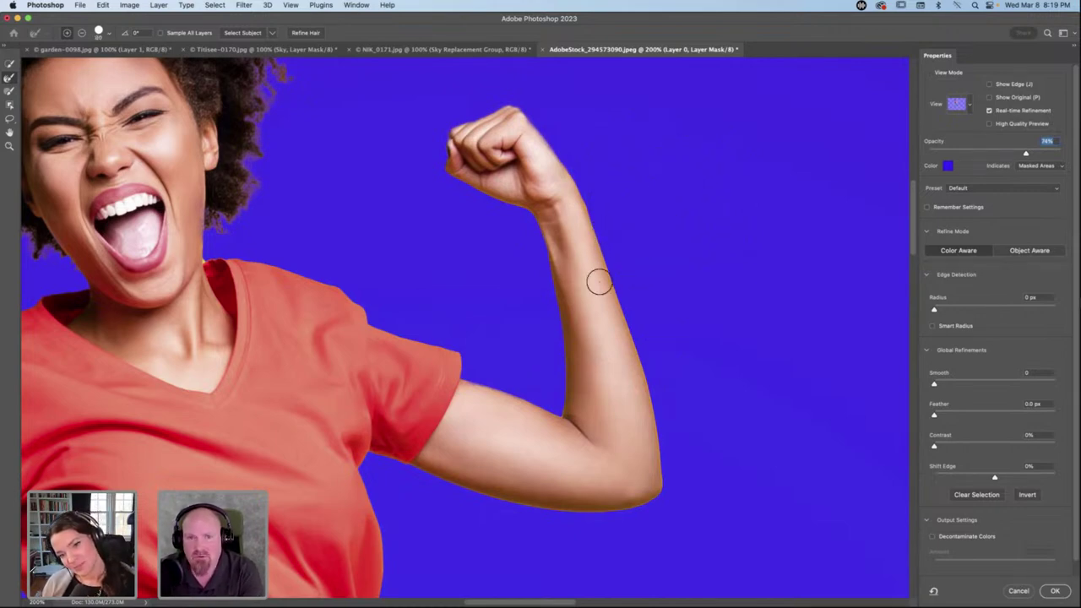
pyautogui.scroll(-5, 574, 413)
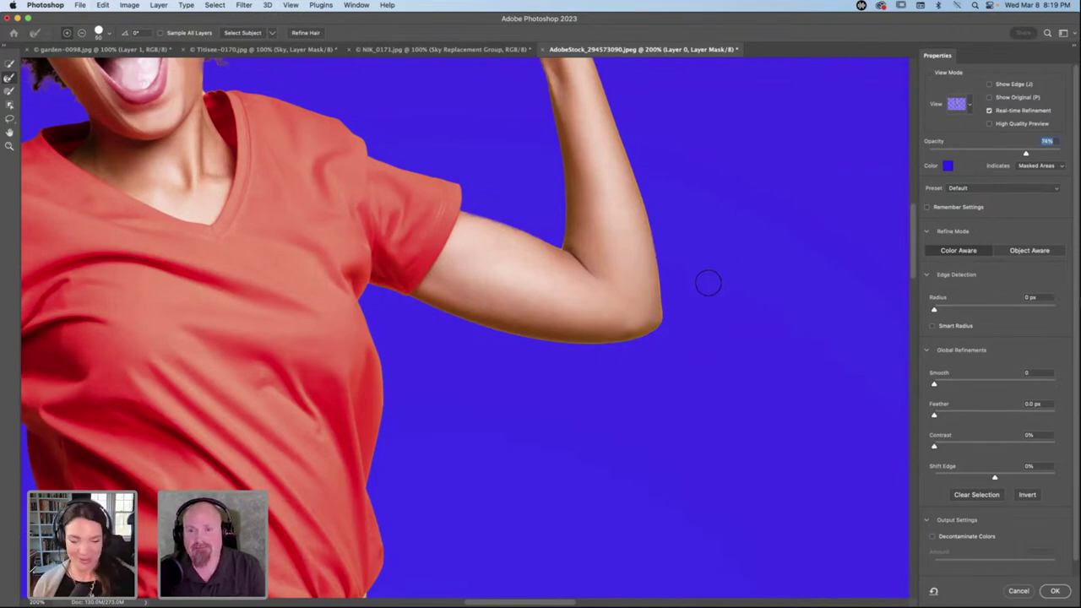
pyautogui.moveTo(650, 182); pyautogui.dragTo(675, 316)
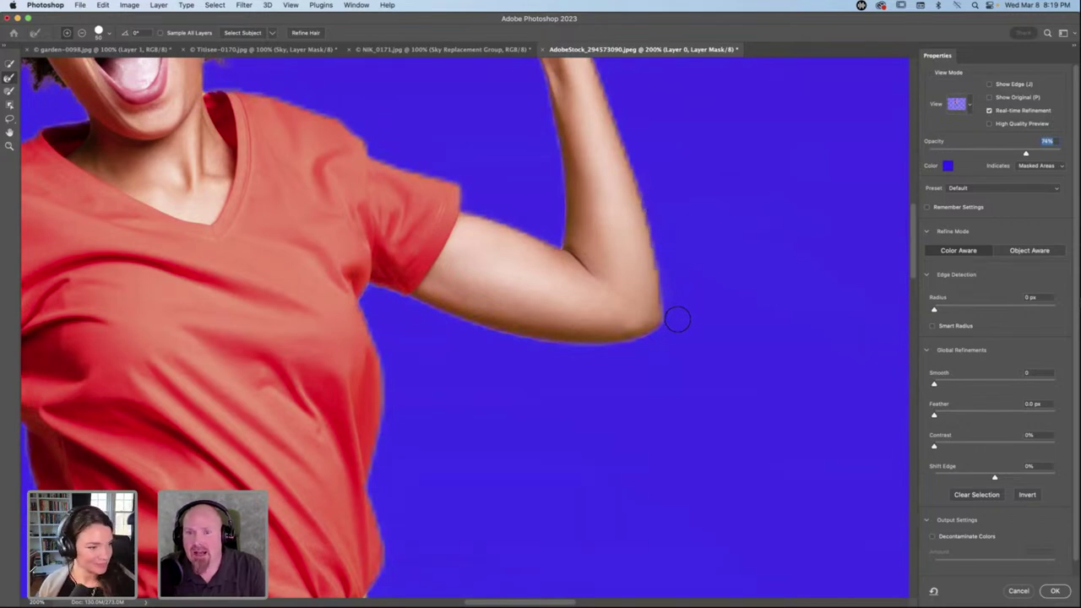
pyautogui.moveTo(673, 260)
pyautogui.mouseDown()
pyautogui.moveTo(671, 316)
pyautogui.moveTo(683, 306)
pyautogui.moveTo(679, 476)
pyautogui.mouseUp()
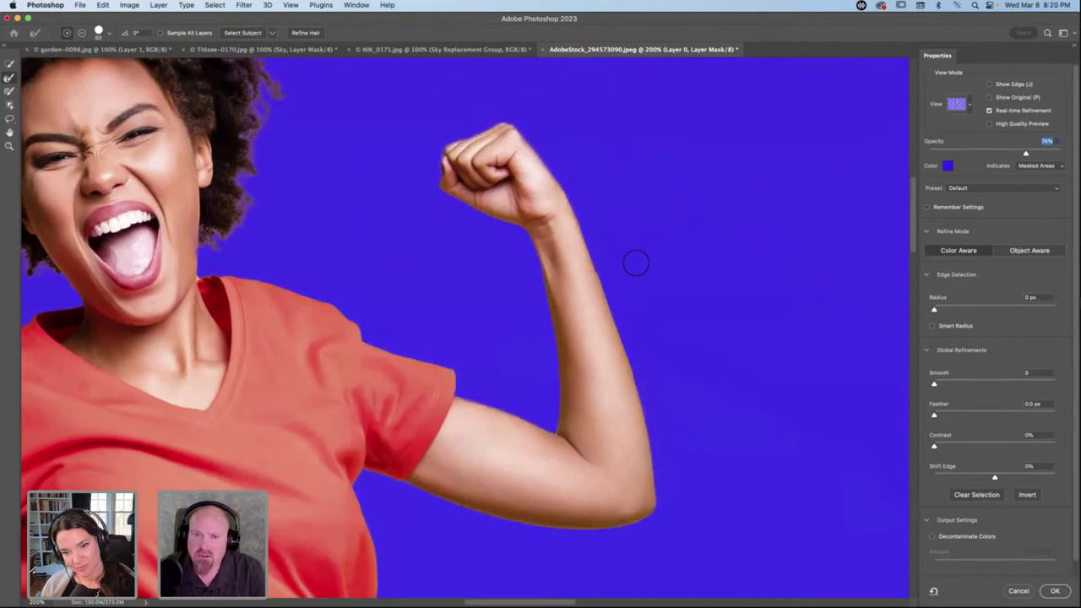
pyautogui.moveTo(634, 259)
pyautogui.mouseDown()
pyautogui.moveTo(603, 261)
pyautogui.moveTo(640, 352)
pyautogui.moveTo(652, 319)
pyautogui.moveTo(628, 326)
pyautogui.moveTo(646, 376)
pyautogui.moveTo(663, 367)
pyautogui.mouseUp()
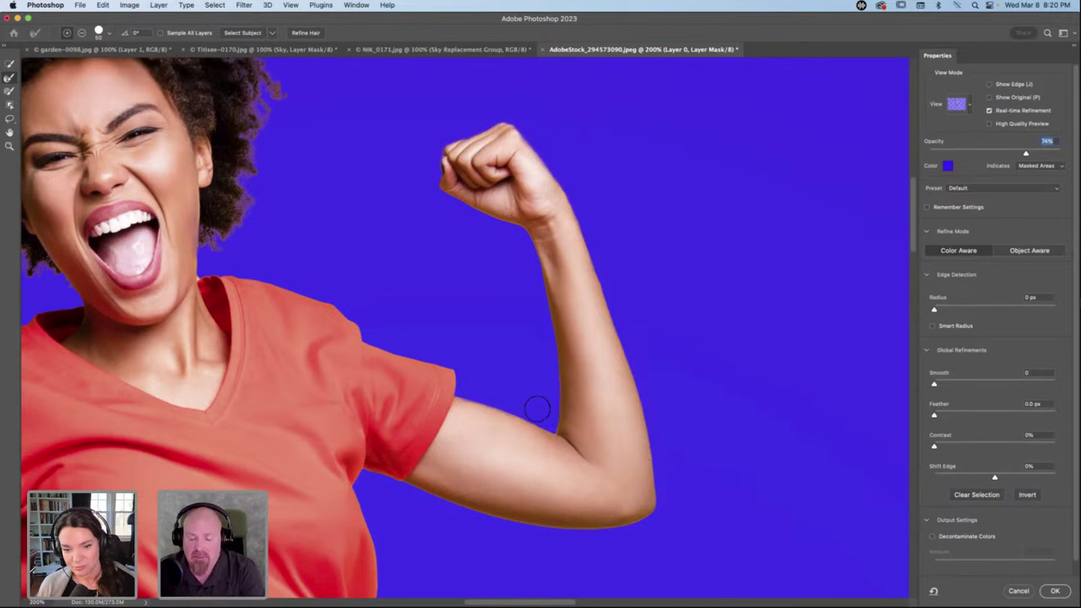
pyautogui.press('[')
pyautogui.press('[')
pyautogui.press('[')
pyautogui.press('[')
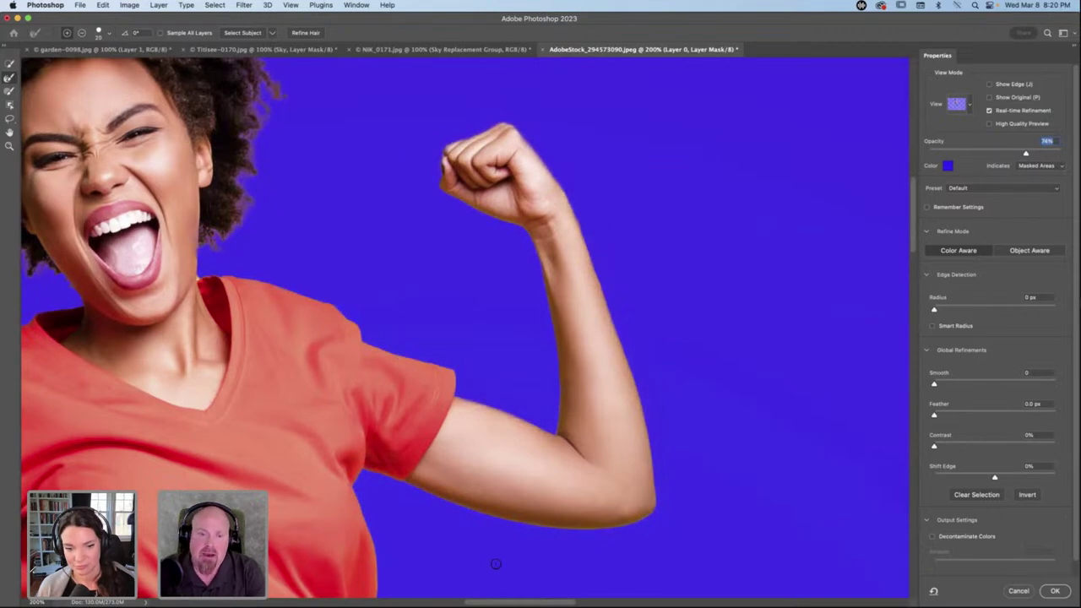
pyautogui.moveTo(495, 550); pyautogui.dragTo(612, 359)
pyautogui.scroll(-3, 612, 359)
pyautogui.hscroll(-2, 611, 359)
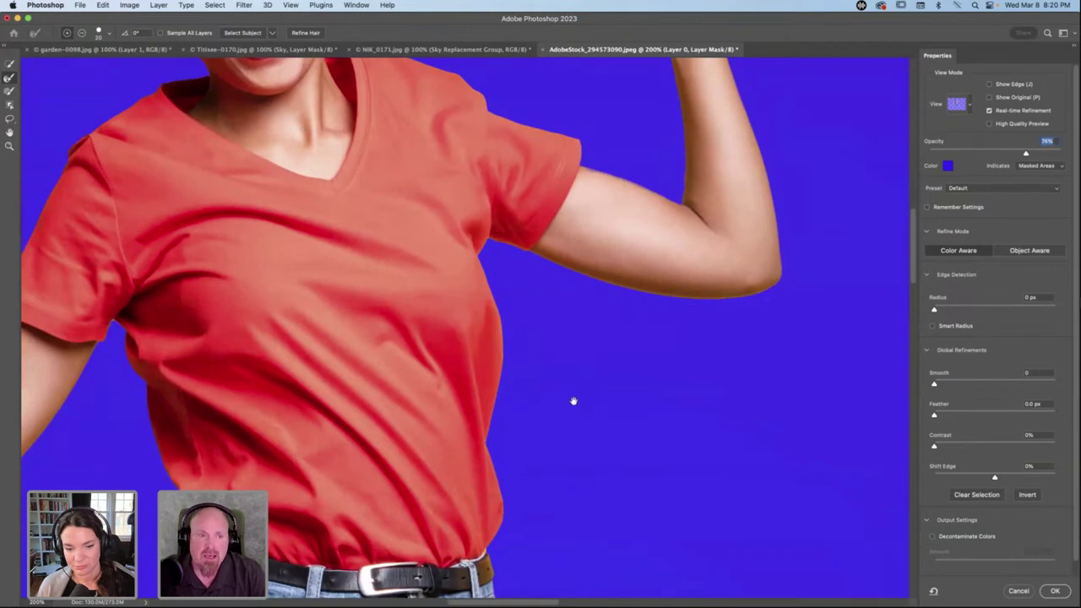
pyautogui.scroll(-2, 591, 384)
pyautogui.hscroll(-2, 592, 384)
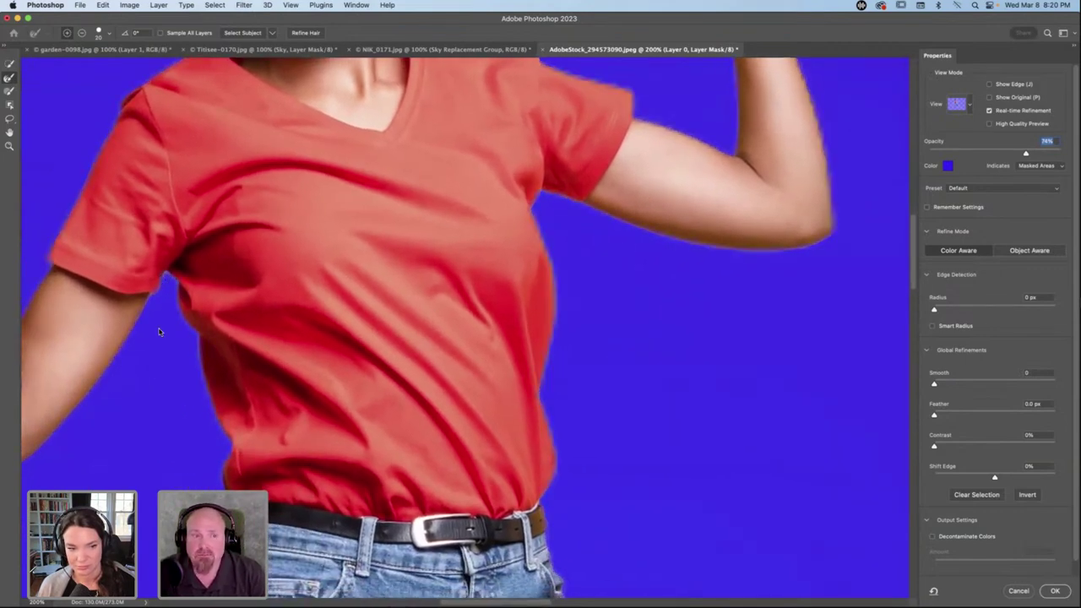
pyautogui.moveTo(166, 414); pyautogui.dragTo(268, 169)
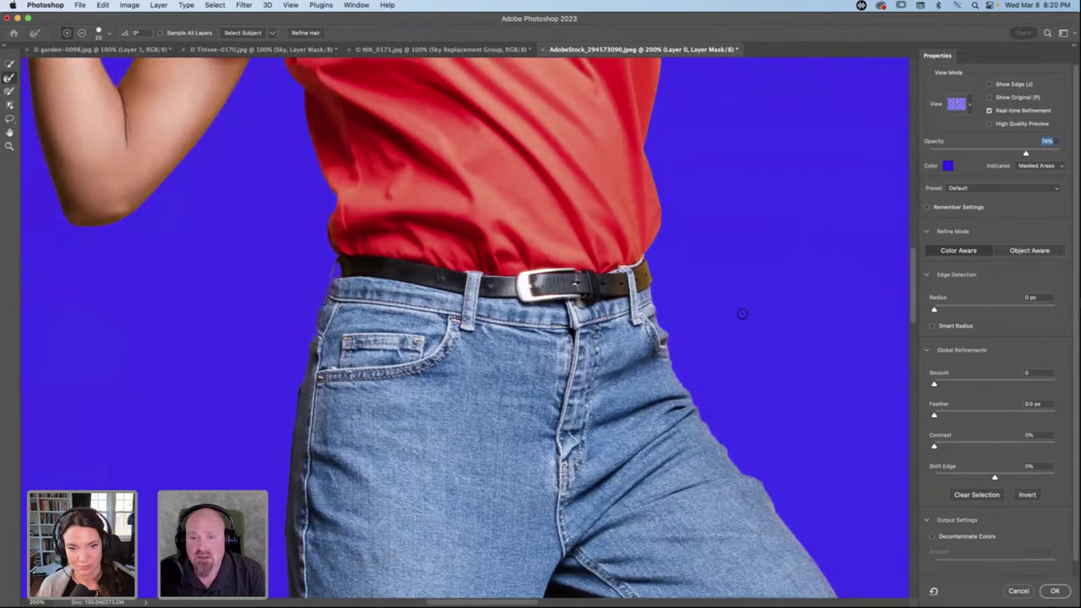
pyautogui.moveTo(633, 410); pyautogui.dragTo(540, 258)
pyautogui.scroll(-4, 453, 313)
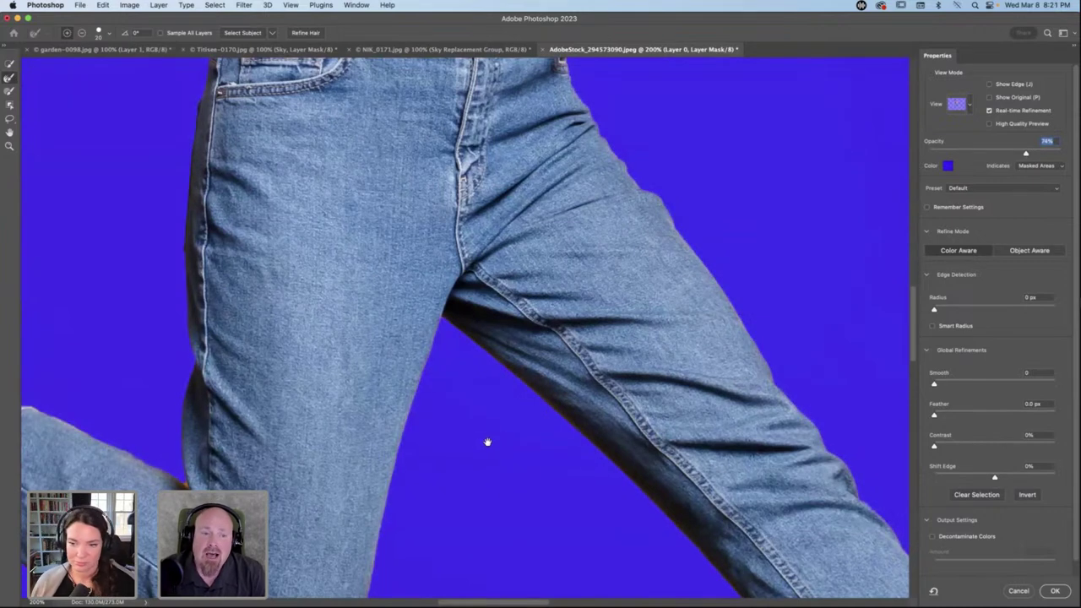
pyautogui.scroll(-5, 487, 442)
pyautogui.hscroll(-5, 487, 442)
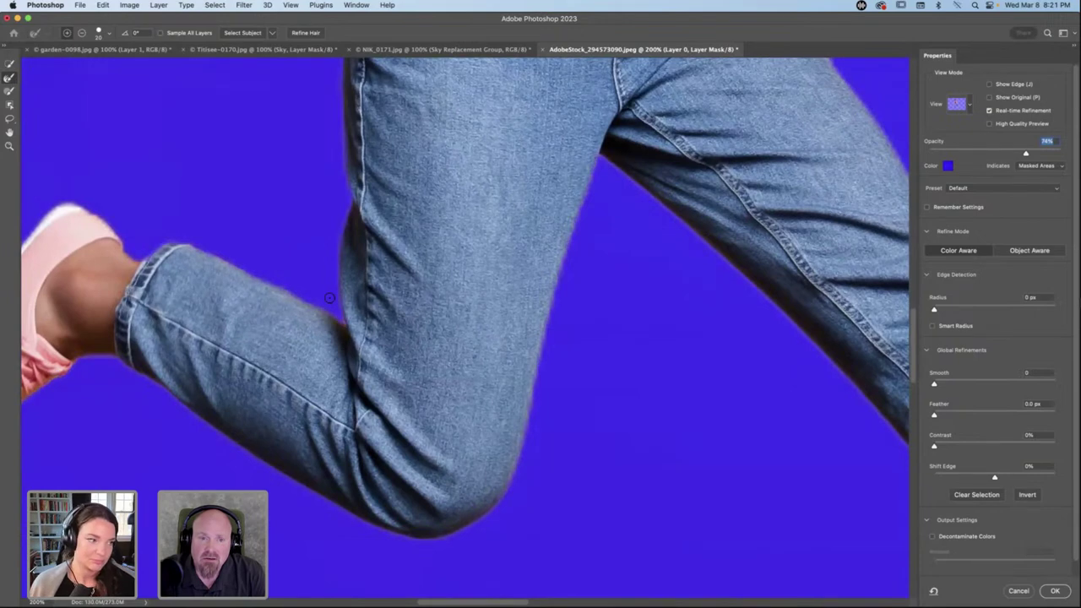
pyautogui.moveTo(267, 267); pyautogui.dragTo(417, 273)
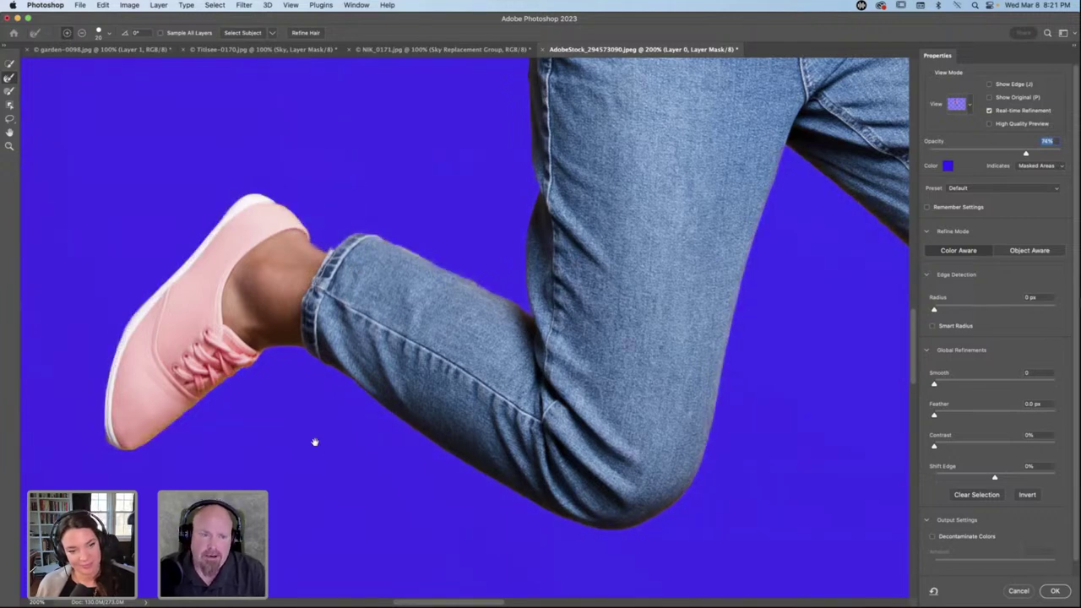
pyautogui.scroll(-5, 314, 442)
pyautogui.hscroll(10, 592, 422)
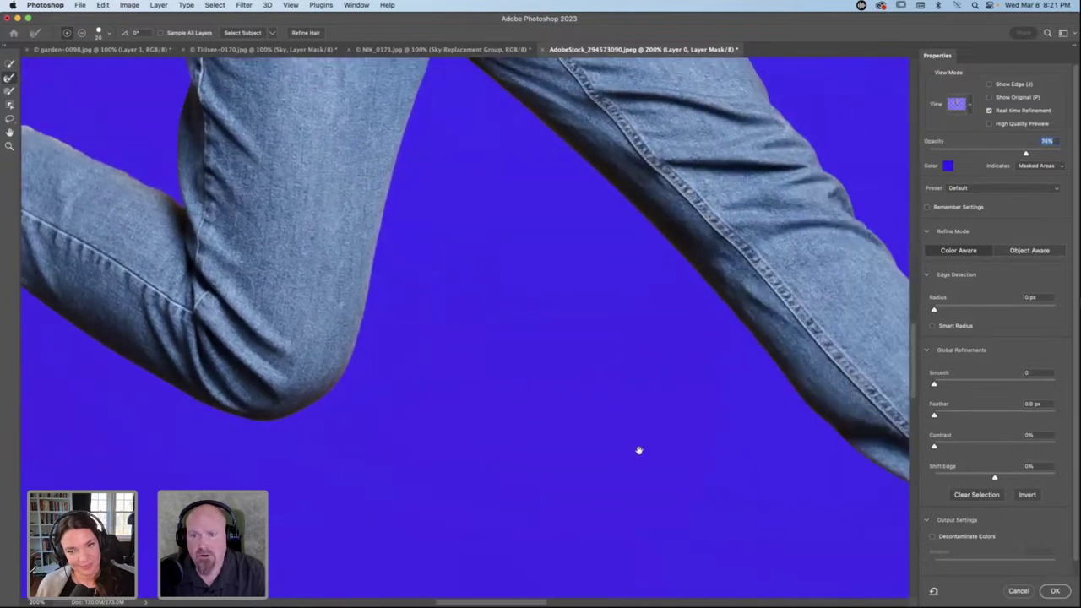
pyautogui.hscroll(10, 678, 414)
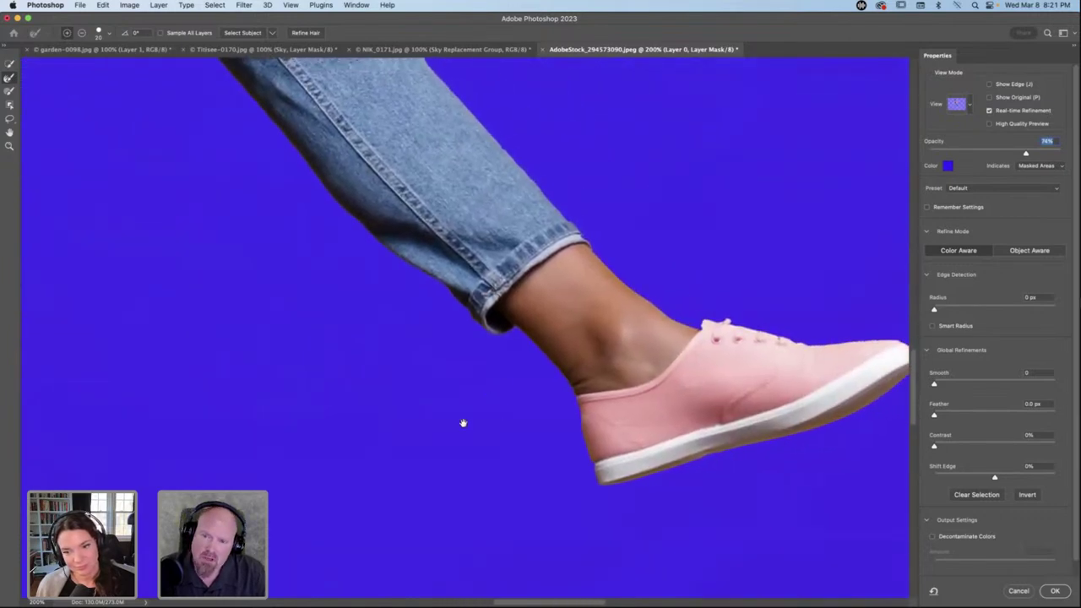
pyautogui.hscroll(-10, 668, 442)
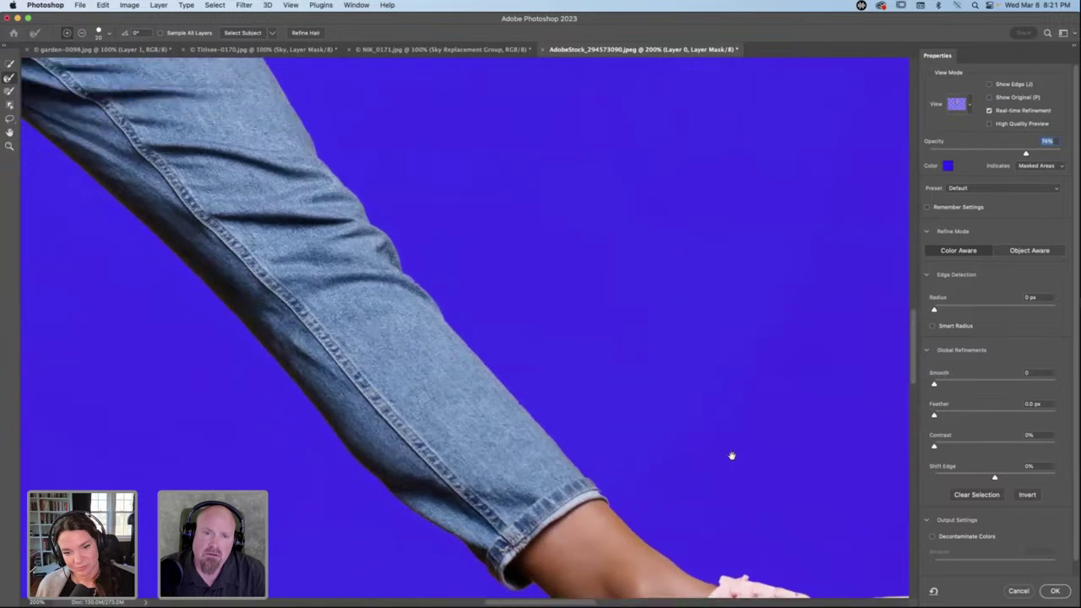
pyautogui.scroll(10, 713, 495)
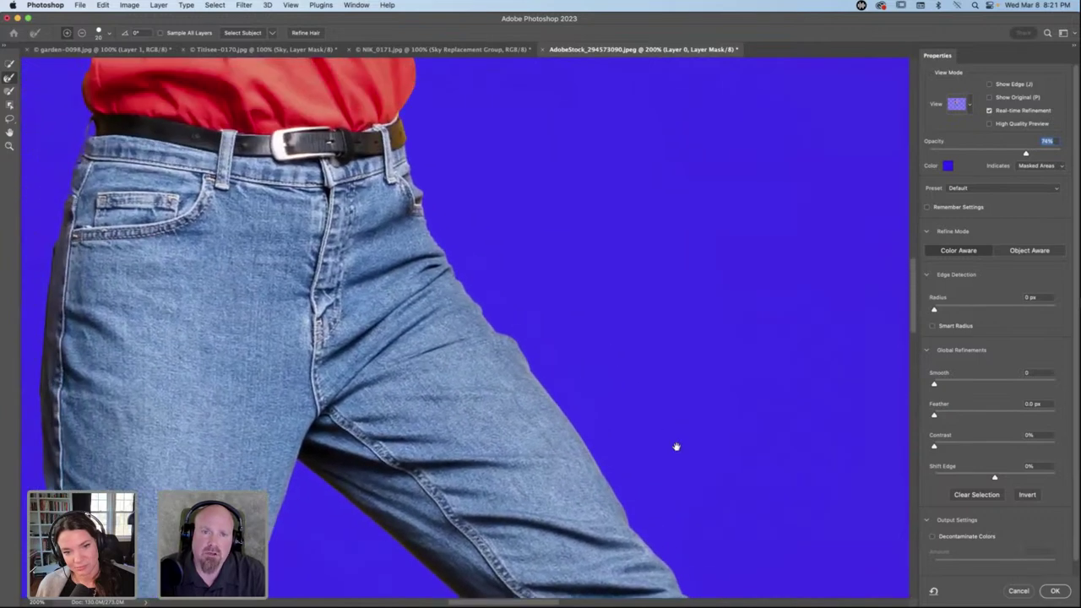
# With the full image in view, set Global Refinements Smooth to 8 and Shift Edge to -4%.
pyautogui.press('super+0')
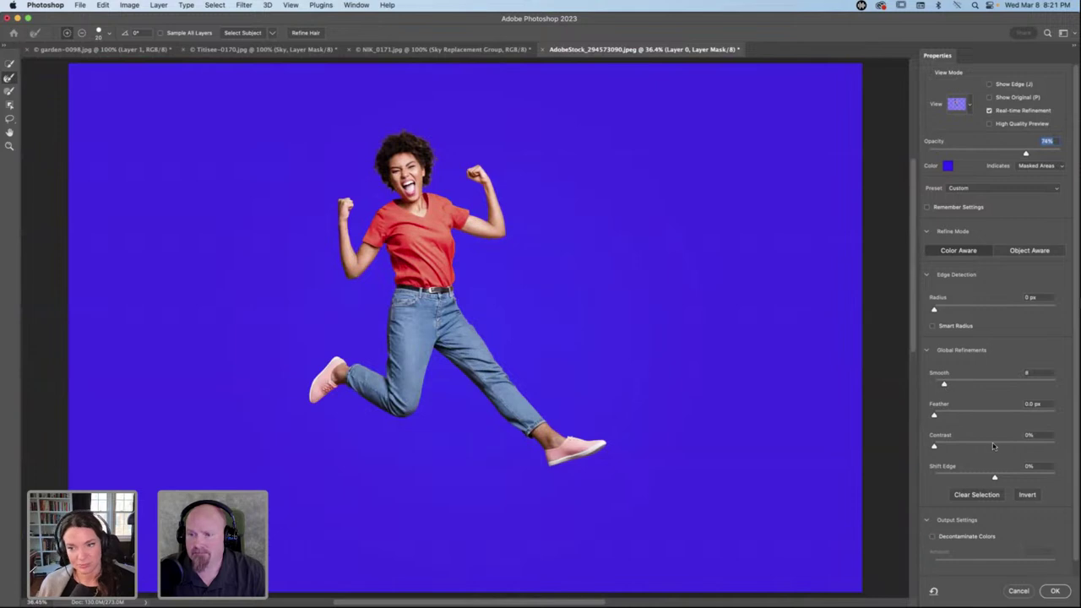
pyautogui.press('Tab')
pyautogui.moveTo(995, 479); pyautogui.dragTo(993, 479)
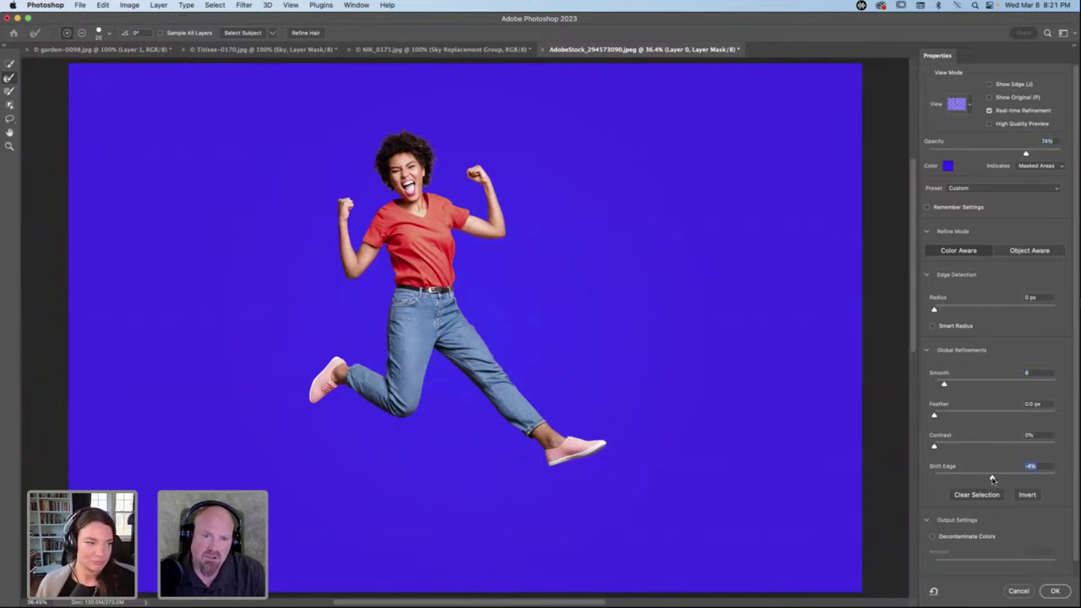
pyautogui.scroll(-1, 992, 478)
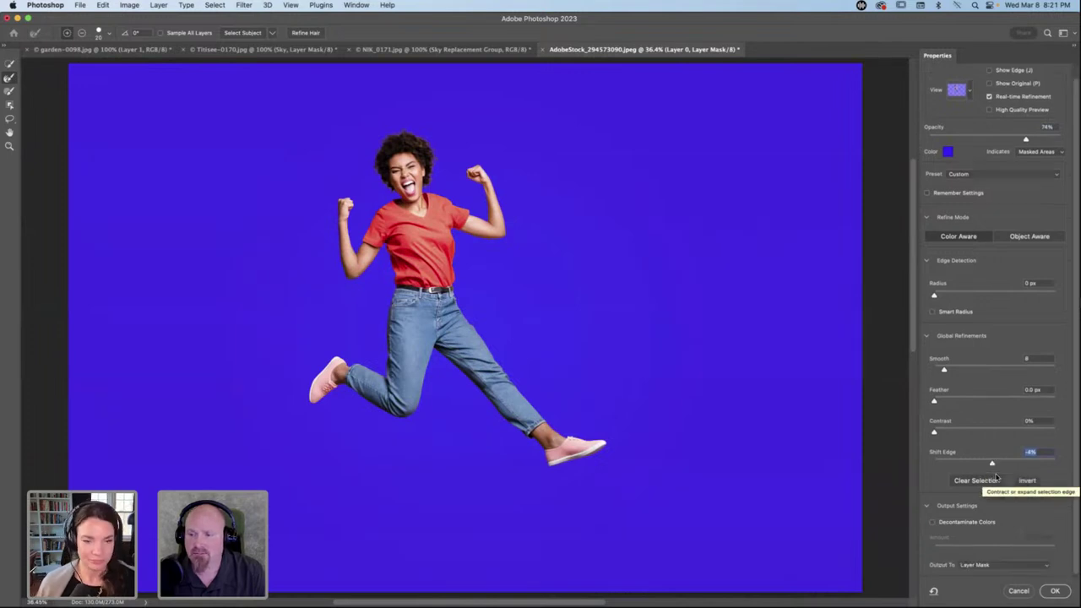
pyautogui.click(934, 523)
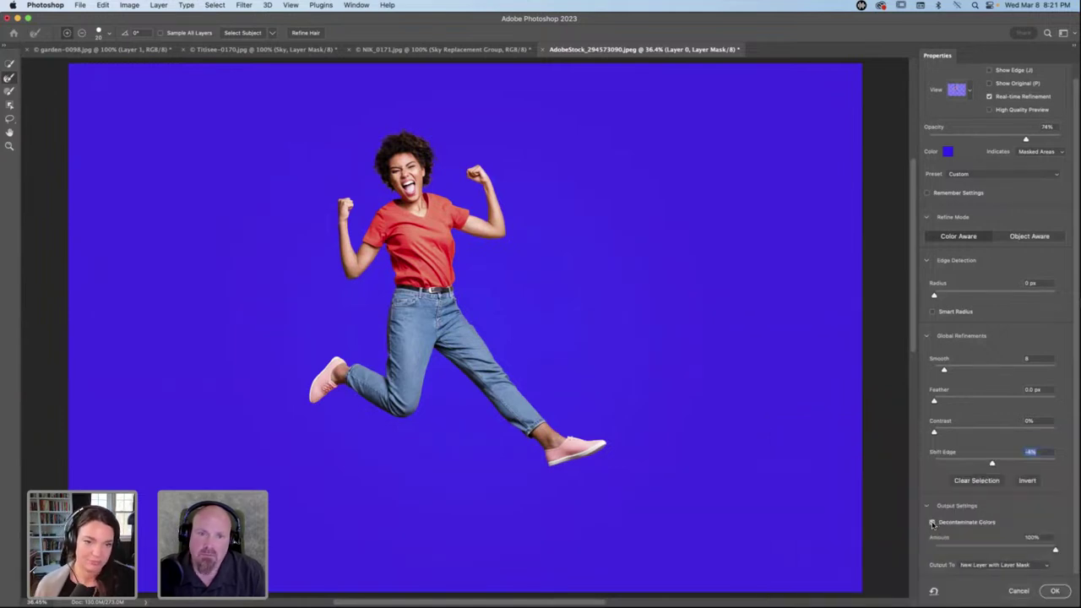
pyautogui.click(932, 523)
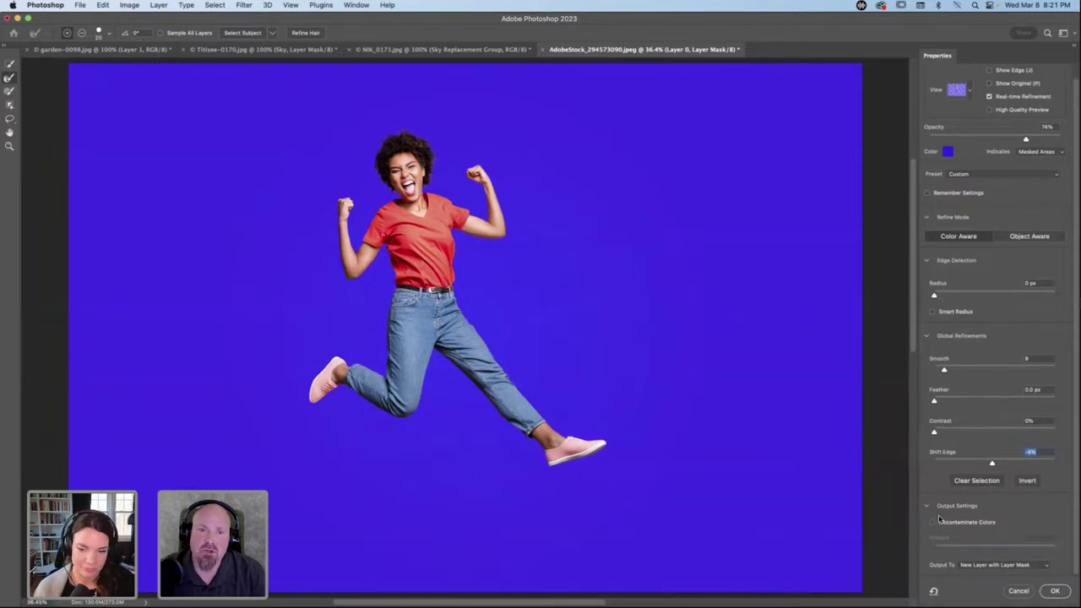
pyautogui.scroll(10, 460, 328)
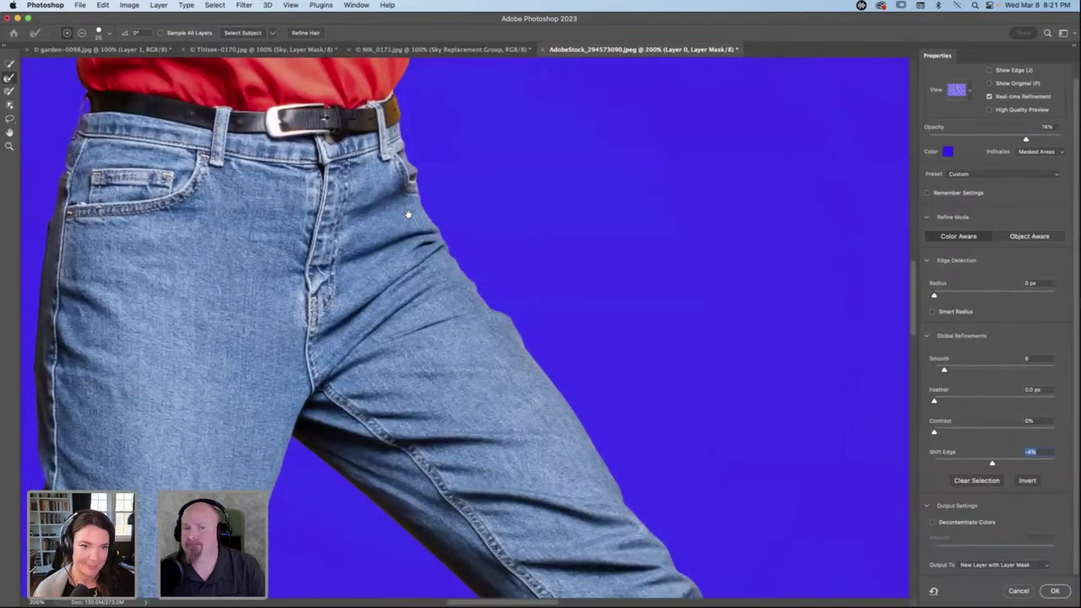
pyautogui.moveTo(410, 217); pyautogui.dragTo(422, 568)
pyautogui.moveTo(717, 309); pyautogui.dragTo(482, 579)
pyautogui.moveTo(423, 264); pyautogui.dragTo(497, 496)
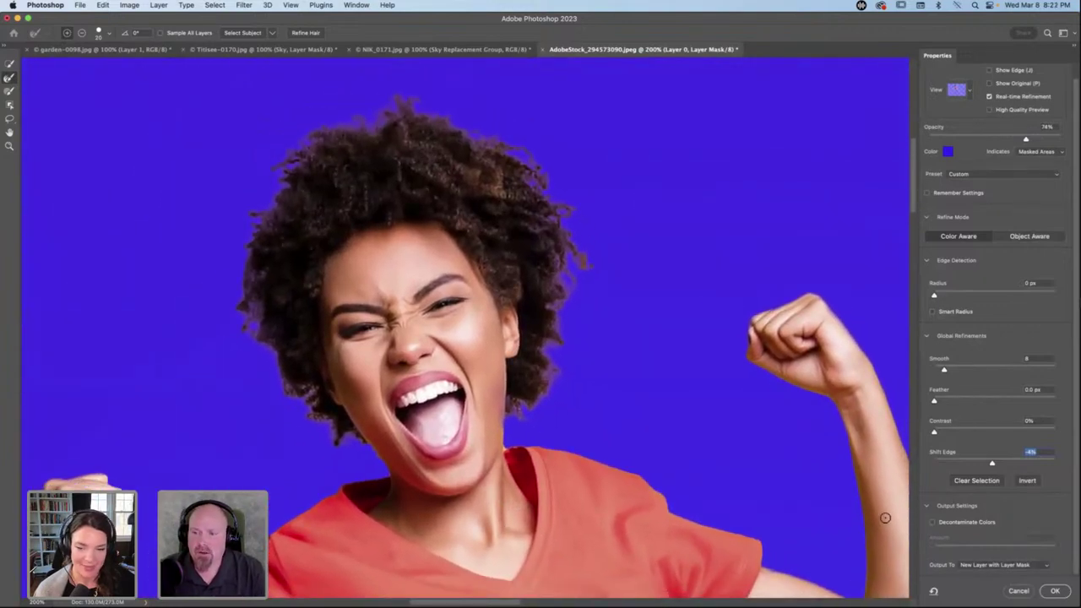
pyautogui.click(933, 523)
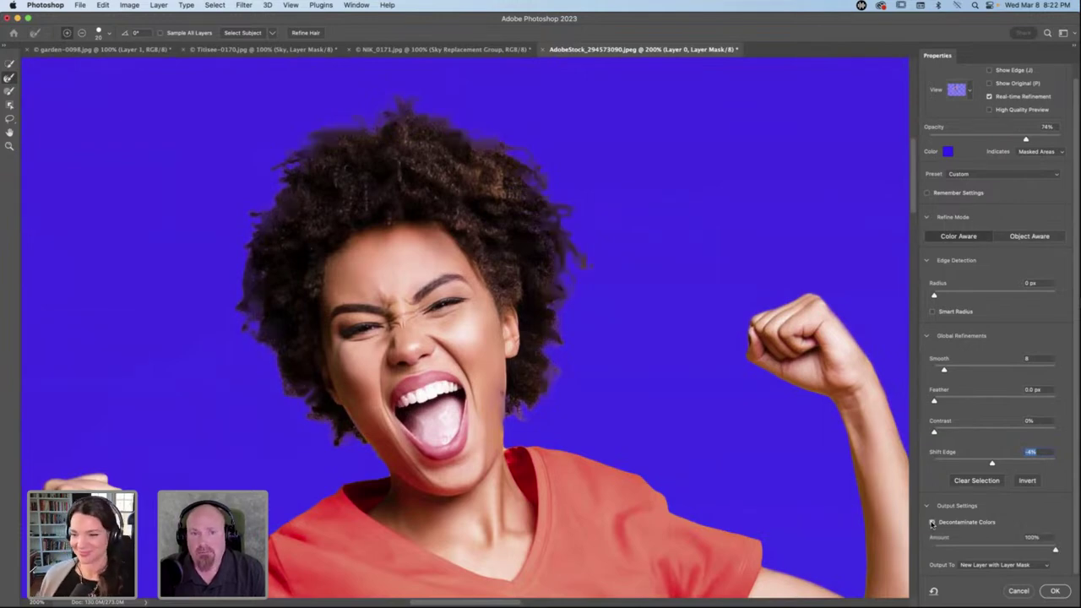
pyautogui.click(932, 522)
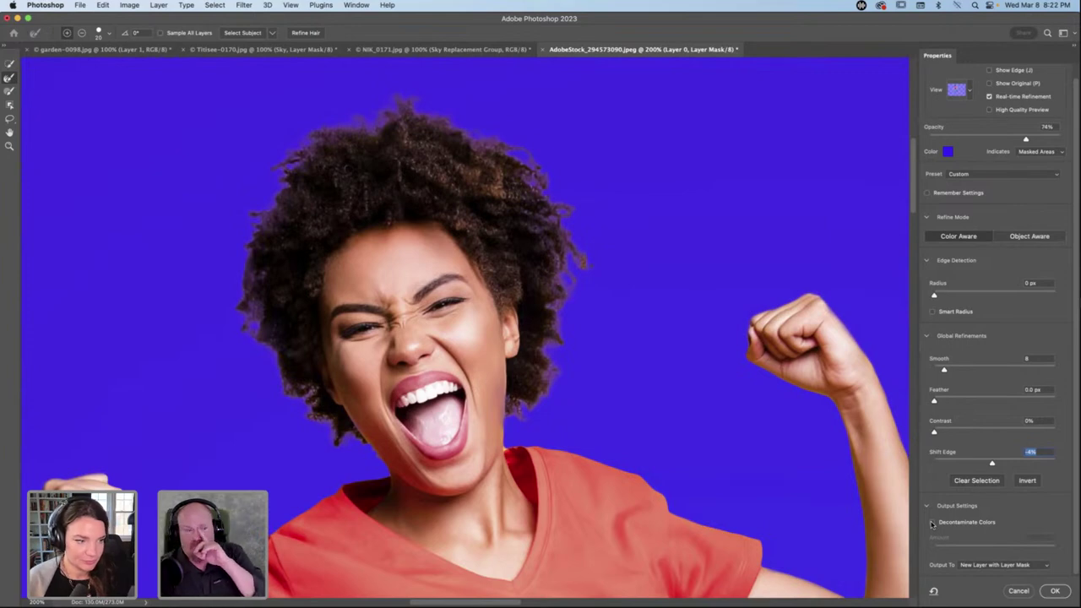
pyautogui.press('super+0')
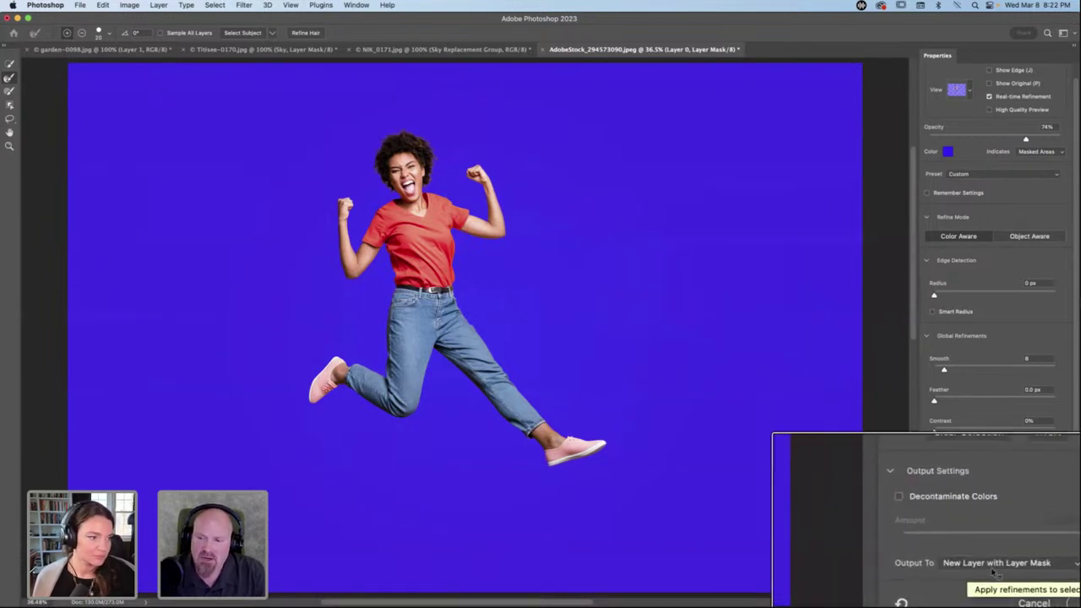
# Apply the Select and Mask result as masked Layer 0 and zoom in on the woman.
pyautogui.click(1055, 591)
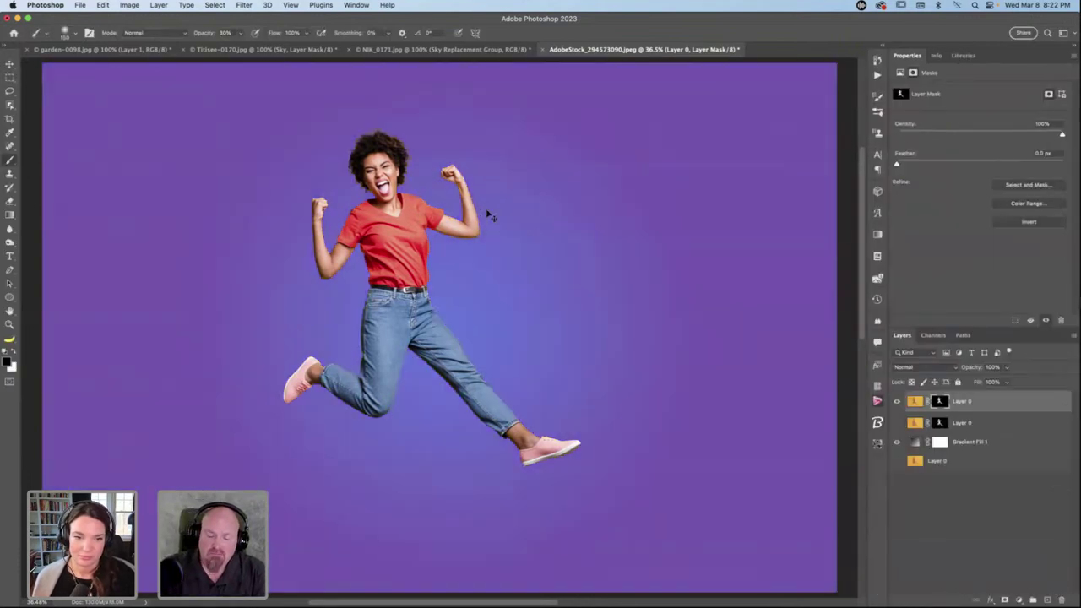
pyautogui.press('super+1')
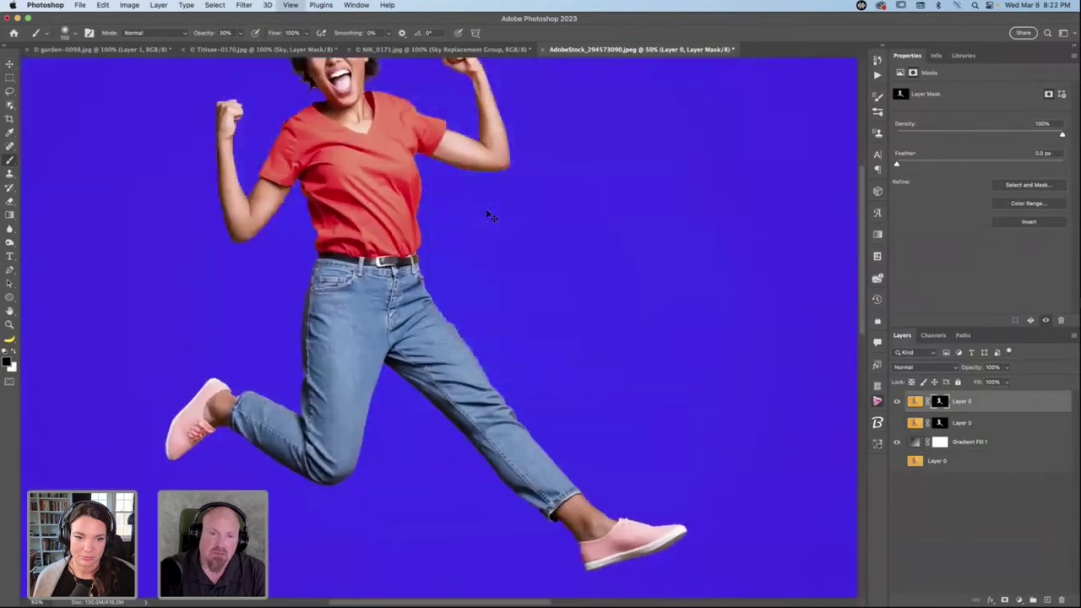
pyautogui.scroll(2, 408, 358)
pyautogui.scroll(6, 408, 358)
pyautogui.hscroll(-3, 408, 357)
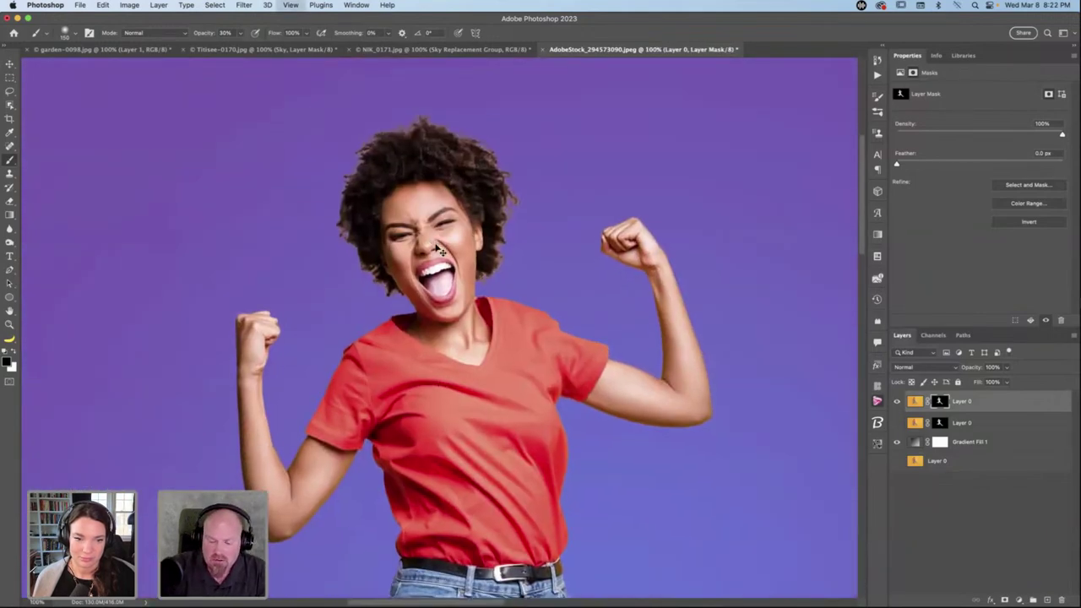
# Zoom in on her face and hair and add an empty Layer 1 above her.
pyautogui.press('super+equal')
pyautogui.moveTo(414, 312); pyautogui.dragTo(394, 380)
pyautogui.scroll(3, 394, 380)
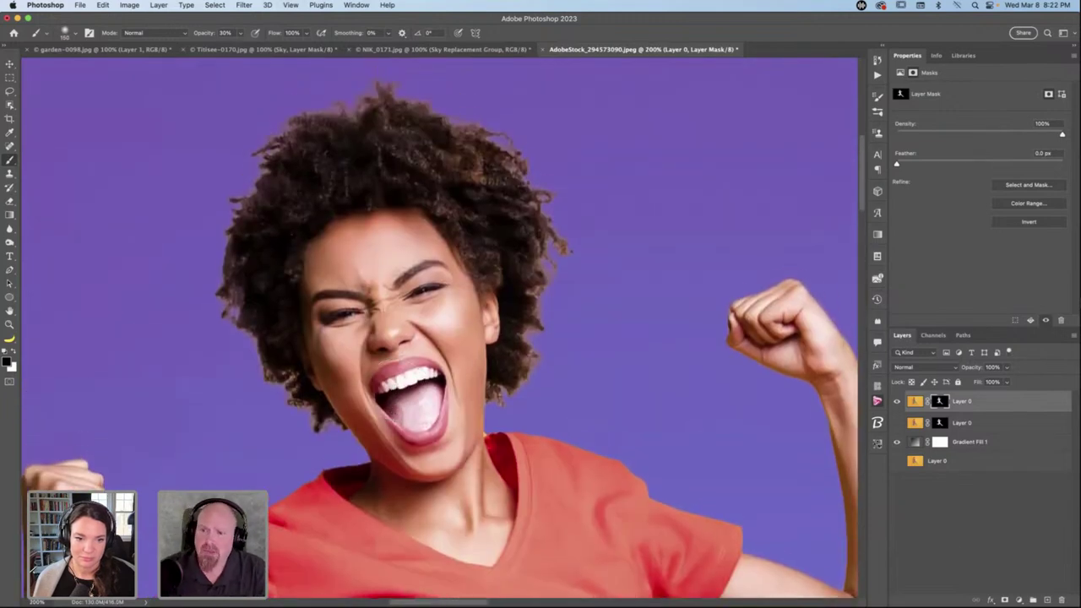
pyautogui.click(1047, 600)
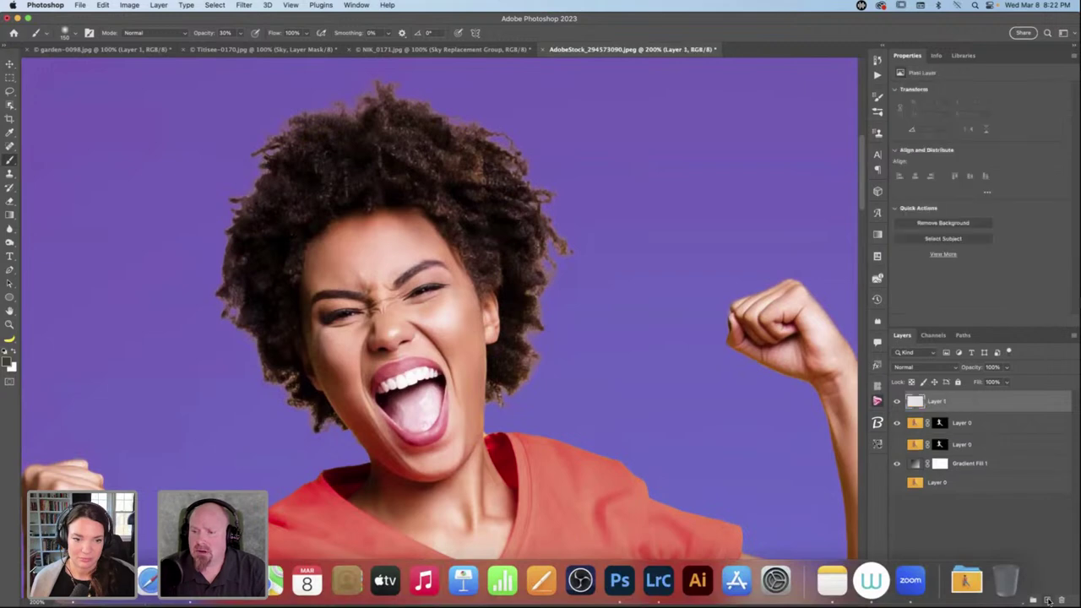
# Clip Layer 1 to Layer 0, set the brush to 70 px, and show the blend modes.
pyautogui.keyDown('alt'); pyautogui.click(988, 409); pyautogui.keyUp('alt')
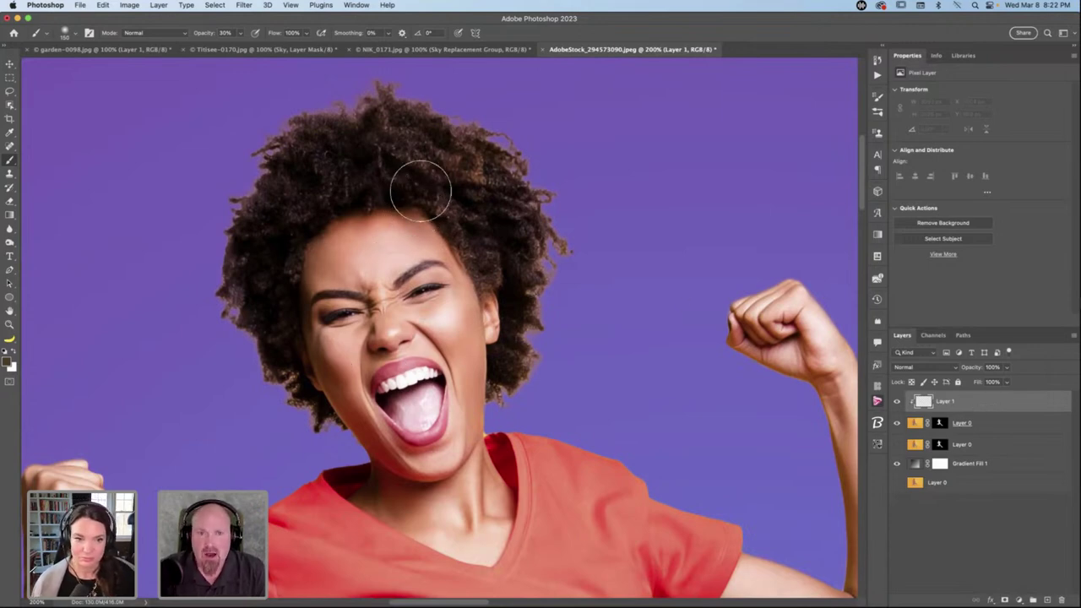
pyautogui.moveTo(406, 143); pyautogui.dragTo(344, 121)
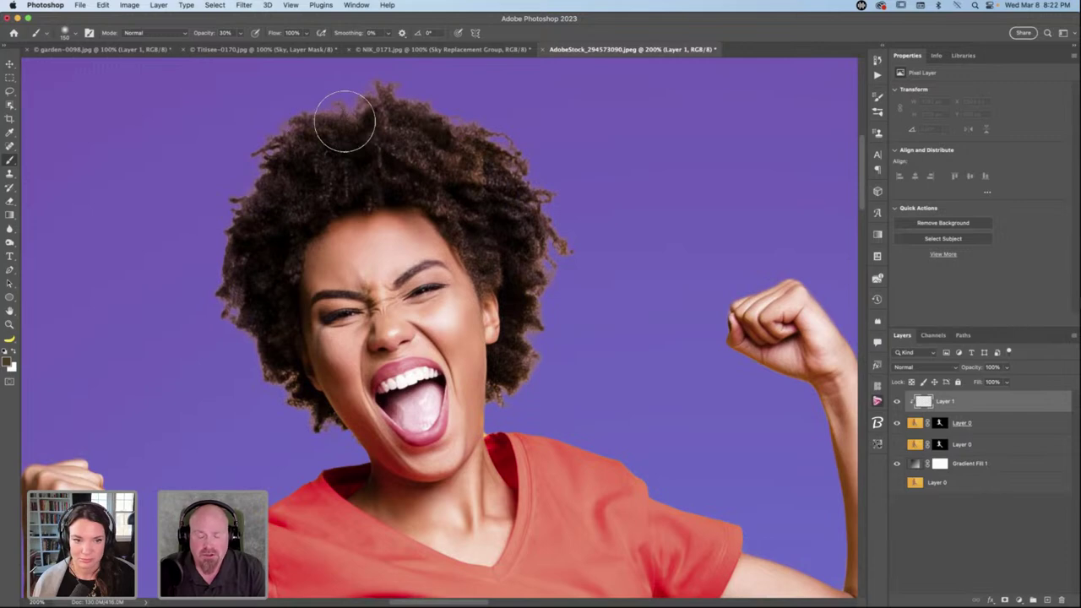
pyautogui.press('[')
pyautogui.press('[')
pyautogui.press('[')
pyautogui.press('[')
pyautogui.press('[')
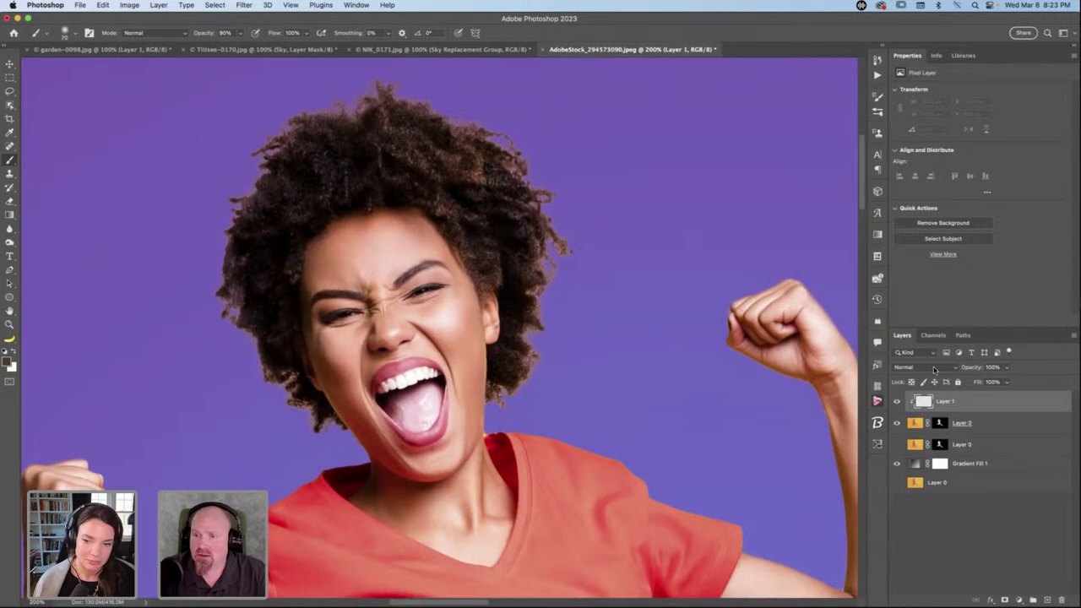
pyautogui.click(934, 369)
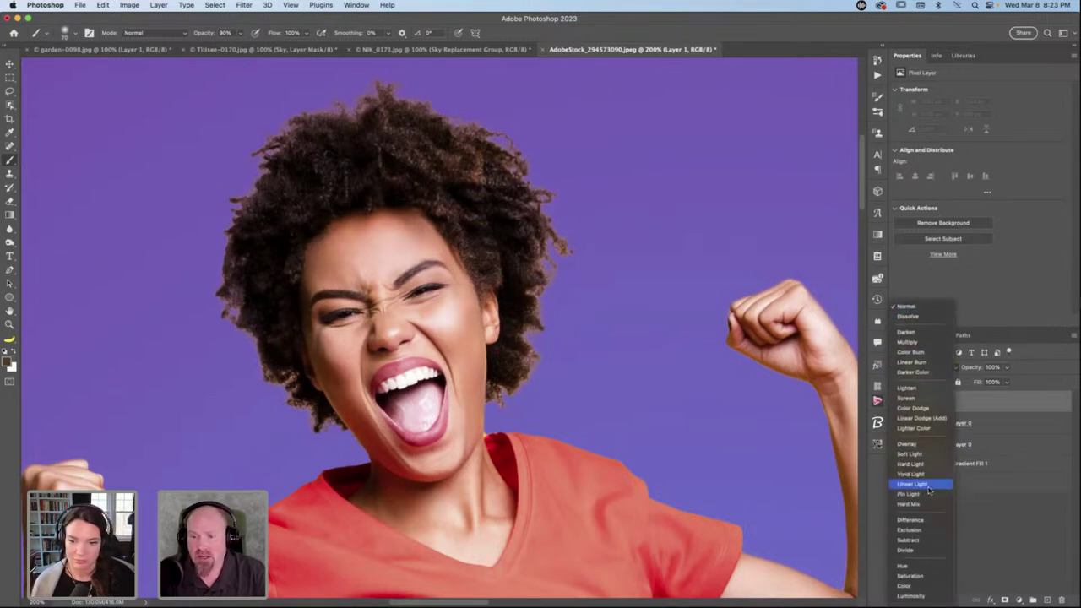
# Set Layer 1 to Color blend mode and paint over the top-left and left hair fringe.
pyautogui.click(905, 585)
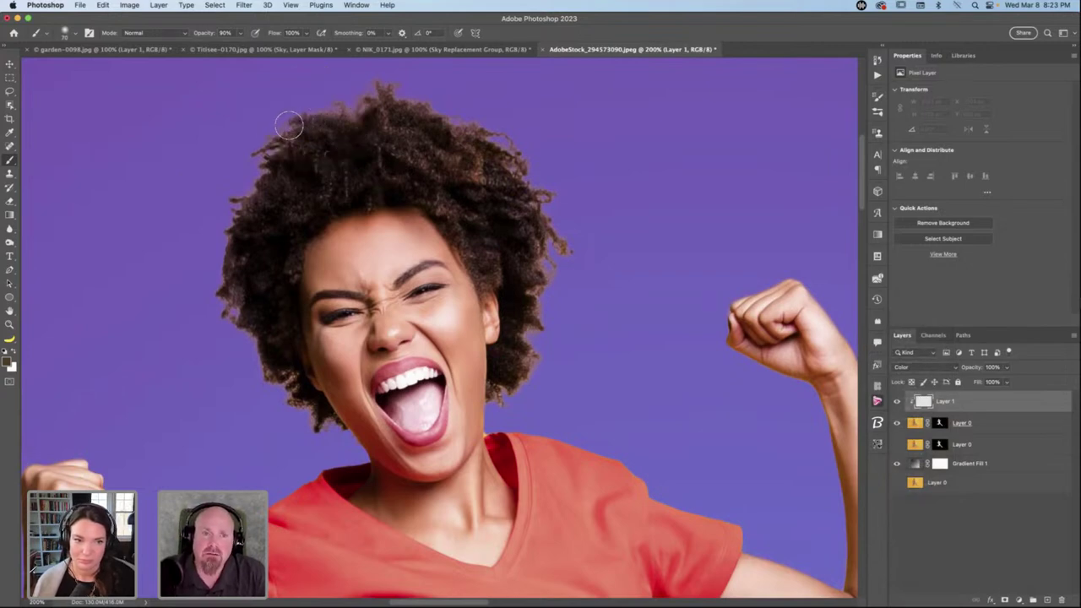
pyautogui.moveTo(269, 142); pyautogui.dragTo(262, 156)
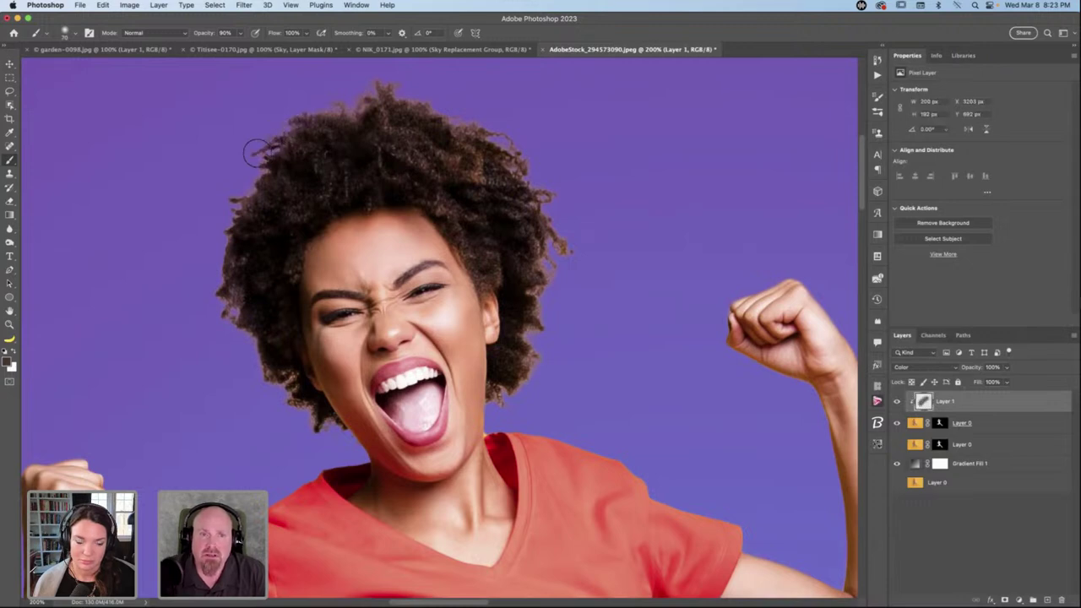
pyautogui.moveTo(250, 188)
pyautogui.mouseDown()
pyautogui.moveTo(215, 175)
pyautogui.moveTo(238, 201)
pyautogui.moveTo(222, 221)
pyautogui.moveTo(207, 220)
pyautogui.moveTo(221, 225)
pyautogui.moveTo(206, 277)
pyautogui.moveTo(253, 274)
pyautogui.moveTo(222, 277)
pyautogui.moveTo(223, 300)
pyautogui.moveTo(210, 301)
pyautogui.moveTo(244, 341)
pyautogui.moveTo(231, 384)
pyautogui.moveTo(265, 380)
pyautogui.moveTo(277, 395)
pyautogui.moveTo(267, 407)
pyautogui.moveTo(294, 409)
pyautogui.moveTo(312, 431)
pyautogui.moveTo(332, 427)
pyautogui.moveTo(325, 437)
pyautogui.mouseUp()
# Sample a hair colour and paint it along the jaw-side and top hair edges.
pyautogui.keyDown('alt'); pyautogui.click(249, 206); pyautogui.keyUp('alt')
pyautogui.moveTo(525, 375)
pyautogui.mouseDown()
pyautogui.moveTo(533, 338)
pyautogui.moveTo(576, 254)
pyautogui.moveTo(547, 299)
pyautogui.moveTo(554, 264)
pyautogui.moveTo(541, 215)
pyautogui.moveTo(580, 248)
pyautogui.moveTo(564, 186)
pyautogui.moveTo(546, 181)
pyautogui.moveTo(555, 196)
pyautogui.moveTo(534, 163)
pyautogui.moveTo(517, 179)
pyautogui.moveTo(525, 164)
pyautogui.moveTo(515, 151)
pyautogui.moveTo(520, 169)
pyautogui.moveTo(511, 165)
pyautogui.moveTo(521, 139)
pyautogui.mouseUp()
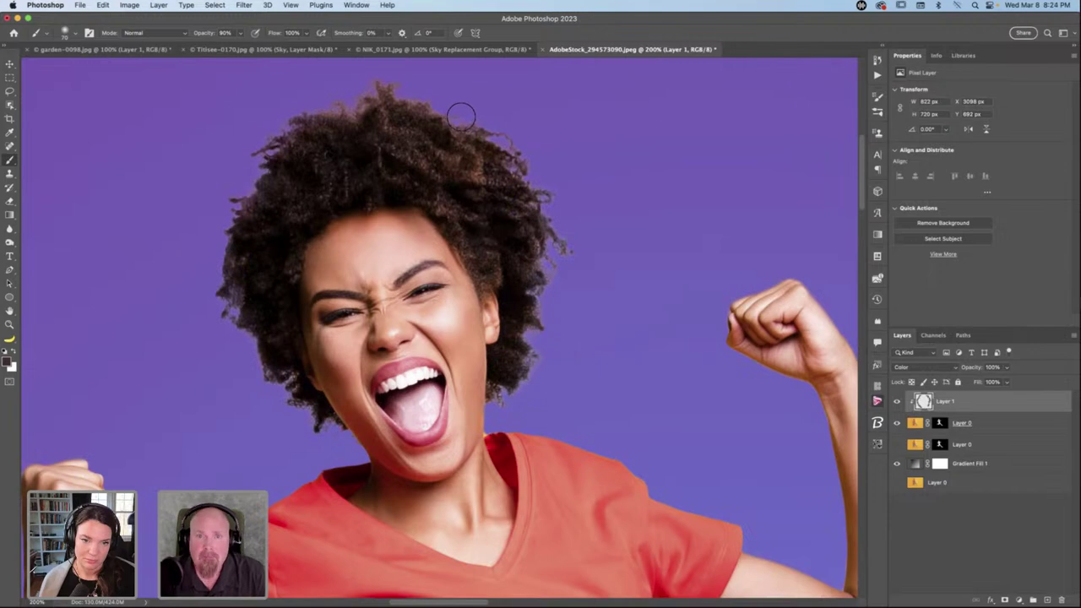
pyautogui.moveTo(424, 96); pyautogui.dragTo(408, 97)
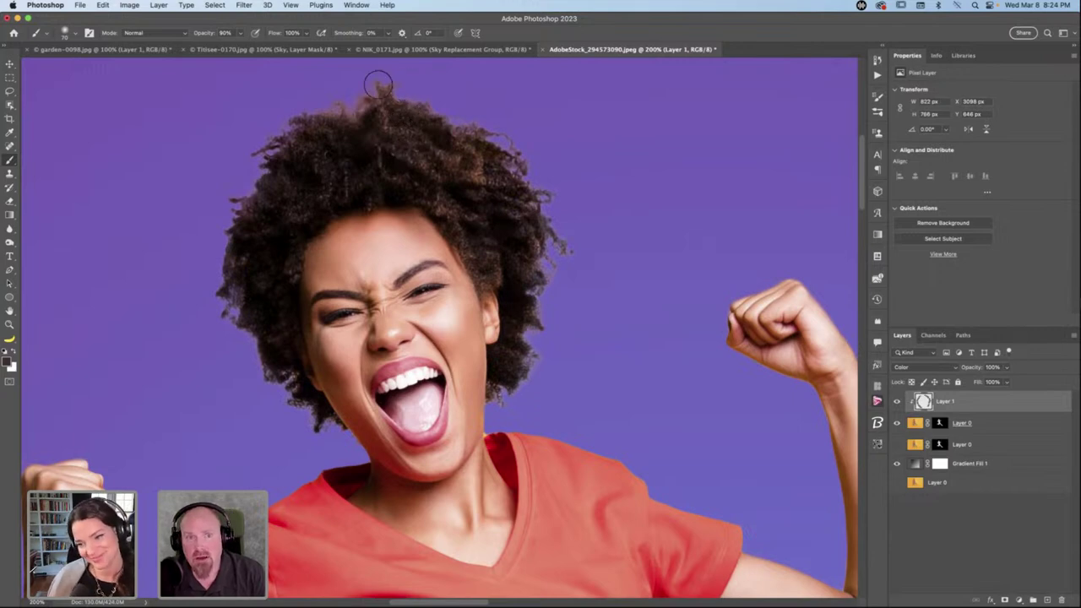
pyautogui.moveTo(378, 82); pyautogui.dragTo(379, 85)
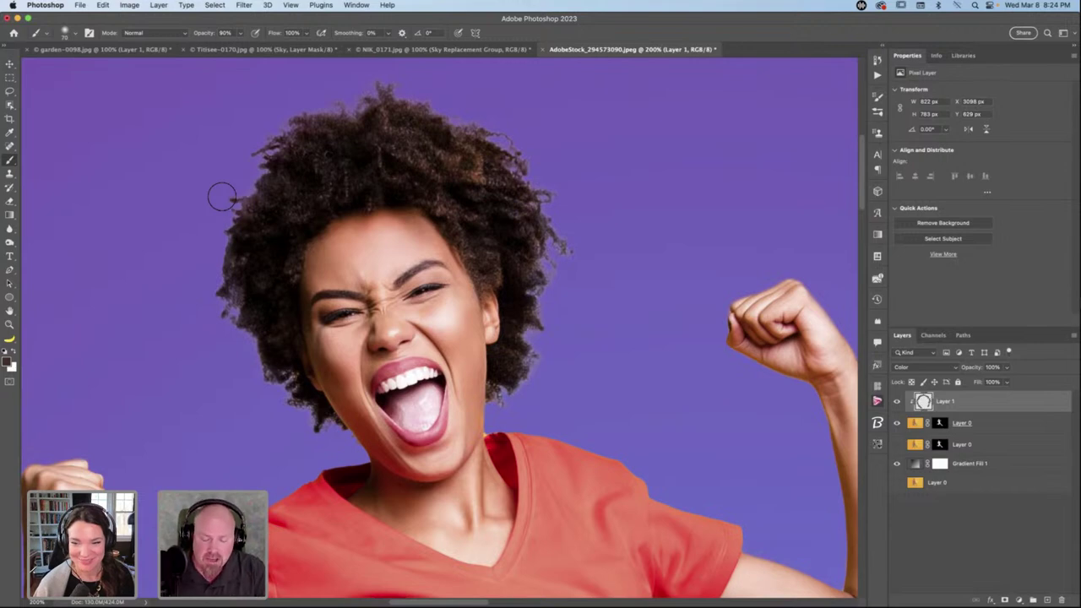
# Select Layer 1 and Layer 0 together and convert them into one smart object.
pyautogui.press('super+0')
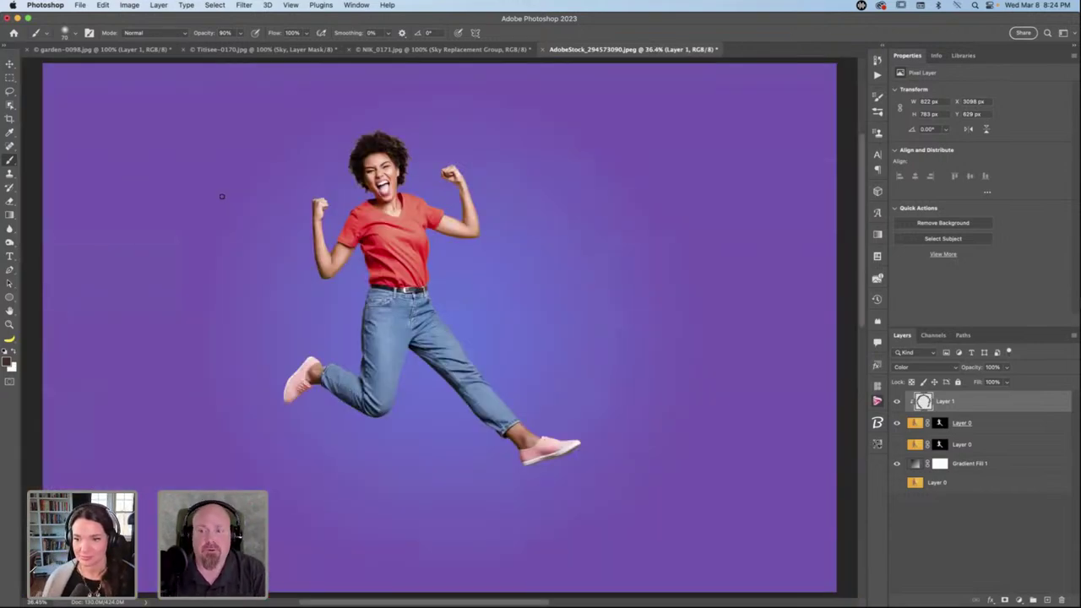
pyautogui.keyDown('shift'); pyautogui.click(1004, 429); pyautogui.keyUp('shift')
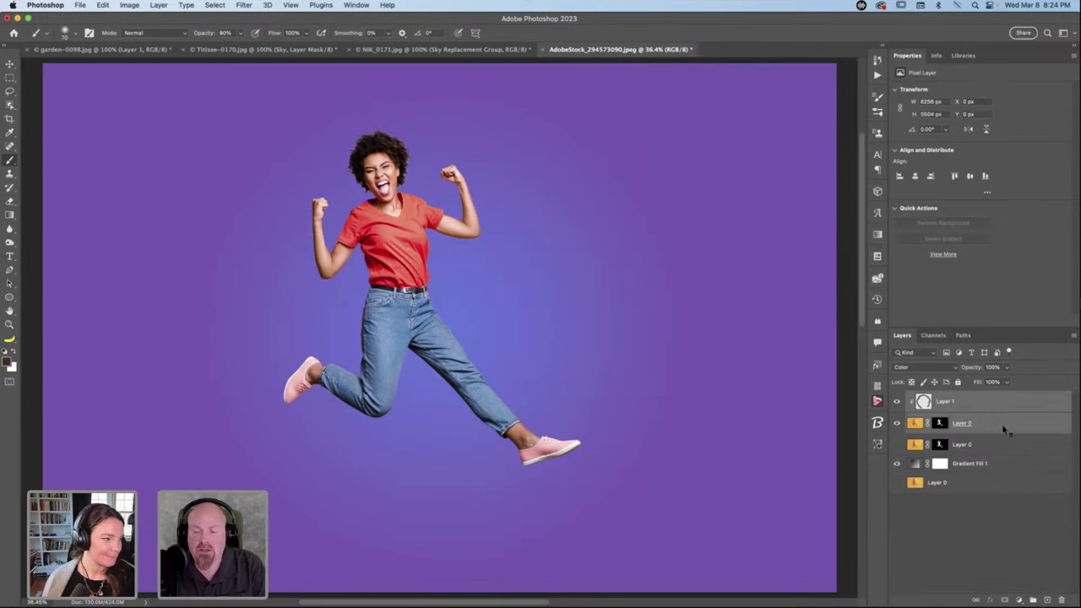
pyautogui.press('super+shift+s')
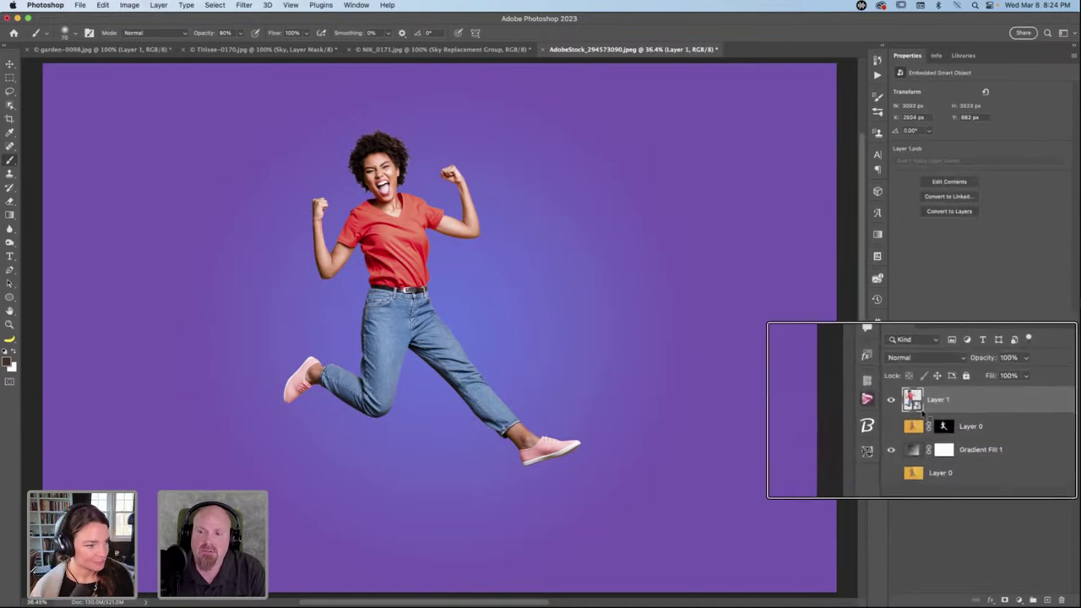
# Duplicate the woman's smart object with New Smart Object via Copy and rasterize the top copy.
pyautogui.rightClick(963, 401)
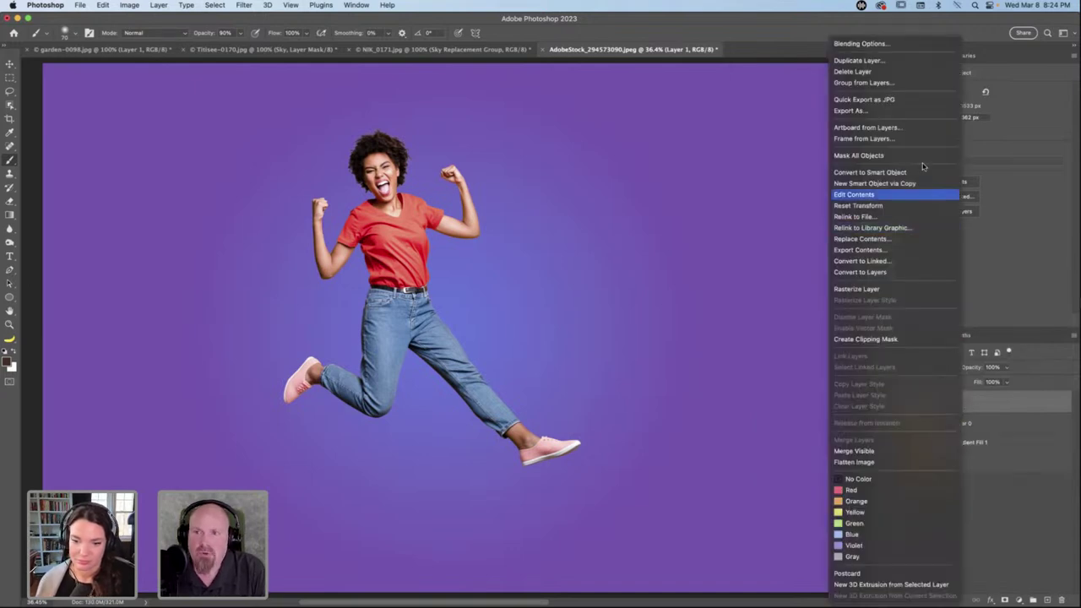
pyautogui.click(862, 188)
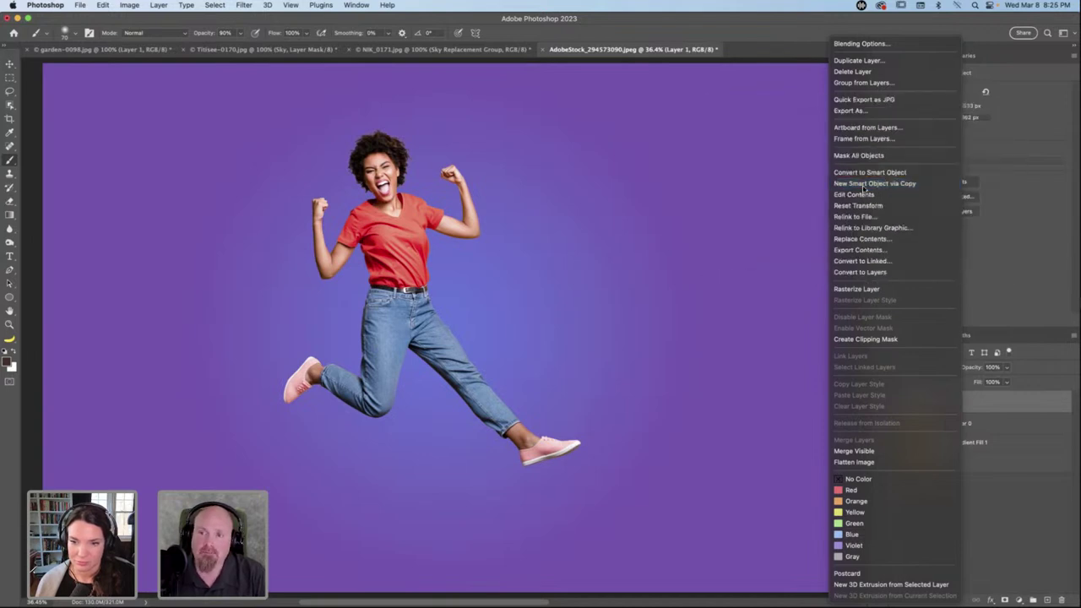
pyautogui.rightClick(978, 403)
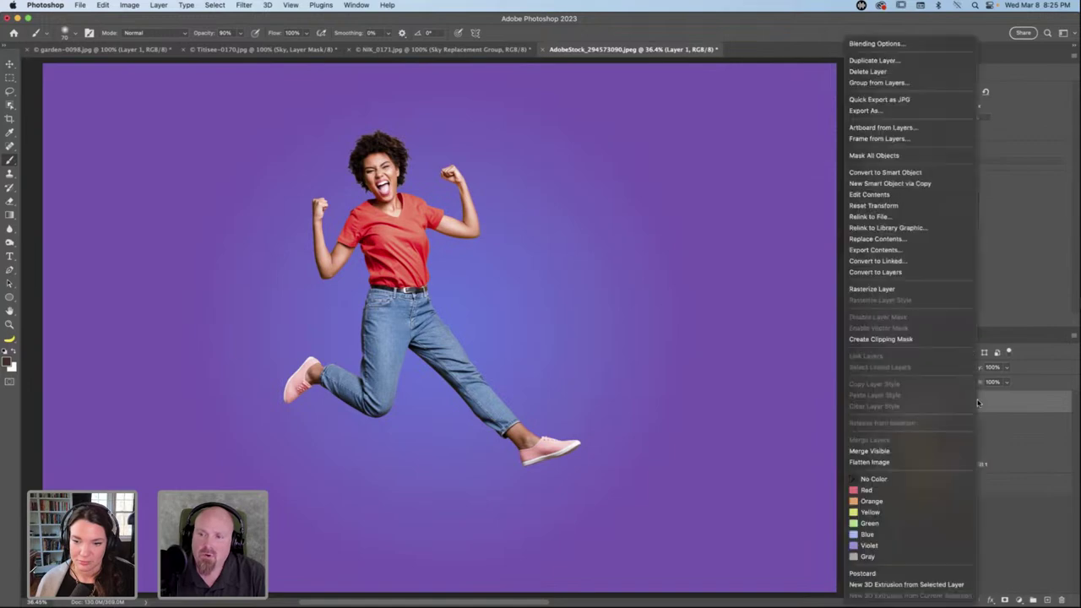
pyautogui.click(875, 291)
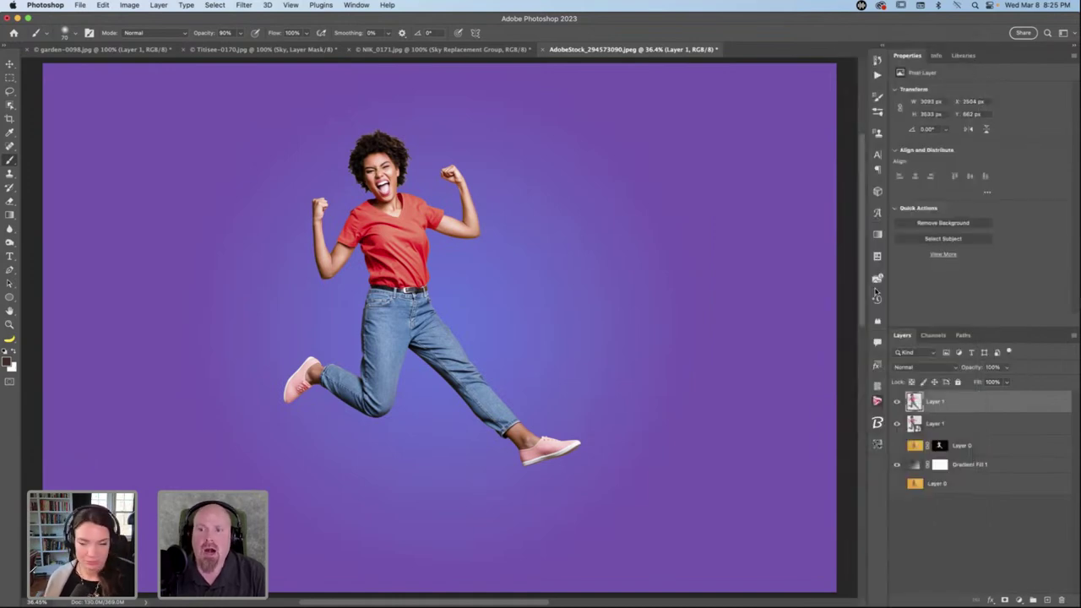
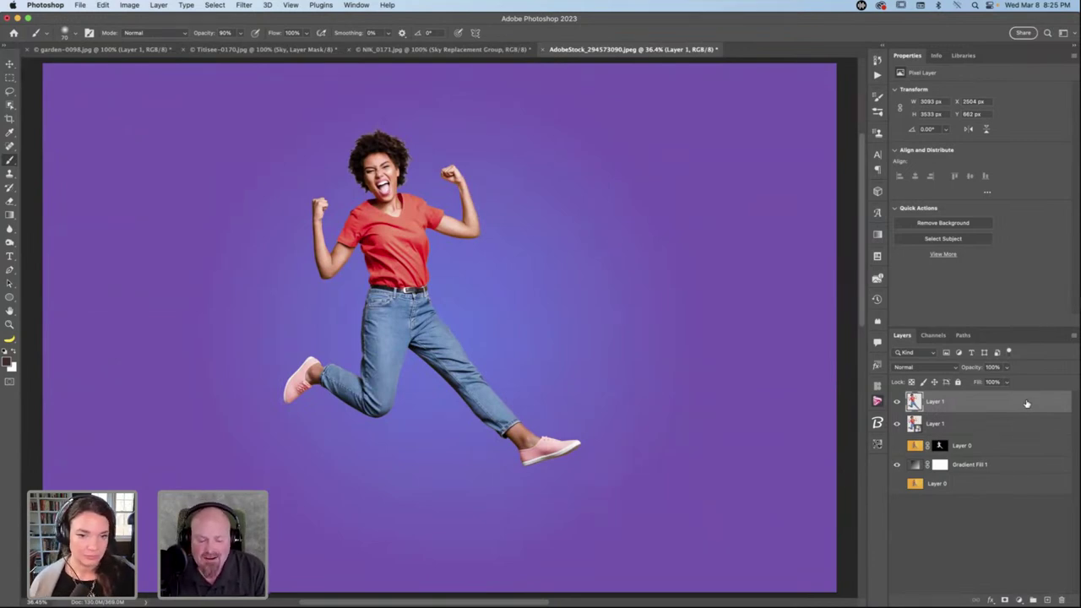
# Duplicate the jumping woman layer in Free Transform and nudge the copy slightly left.
pyautogui.hotkey('ctrl', 't')
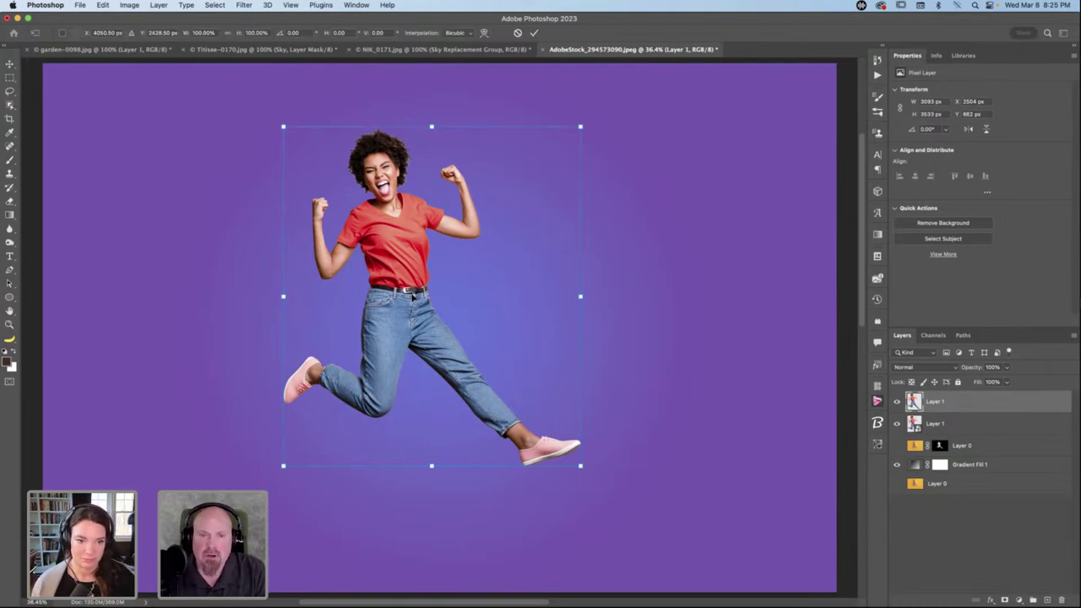
pyautogui.moveTo(413, 295); pyautogui.dragTo(406, 296)
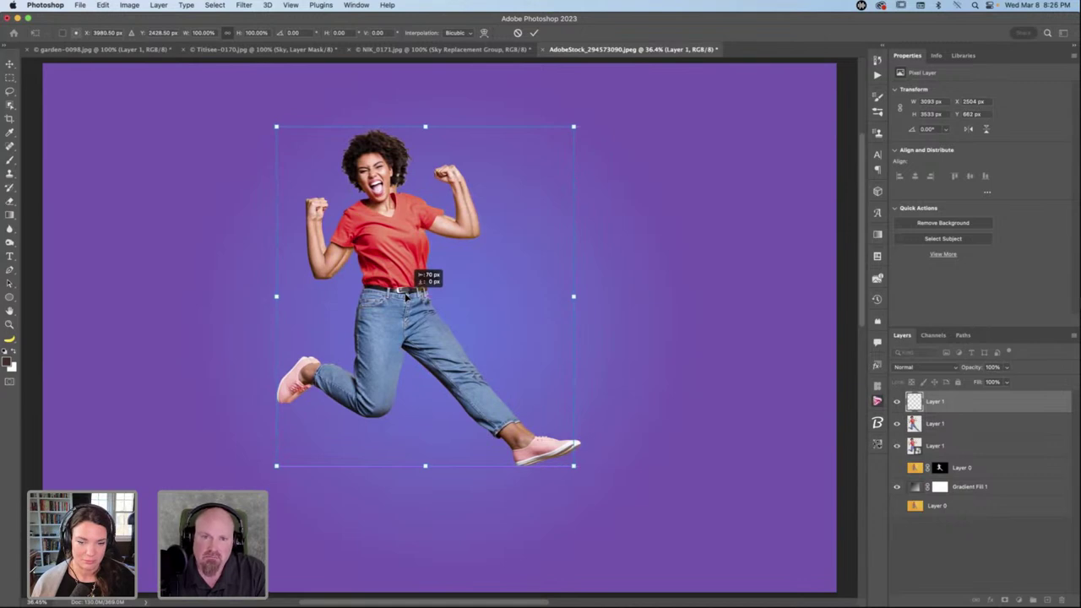
pyautogui.moveTo(406, 296); pyautogui.dragTo(406, 296)
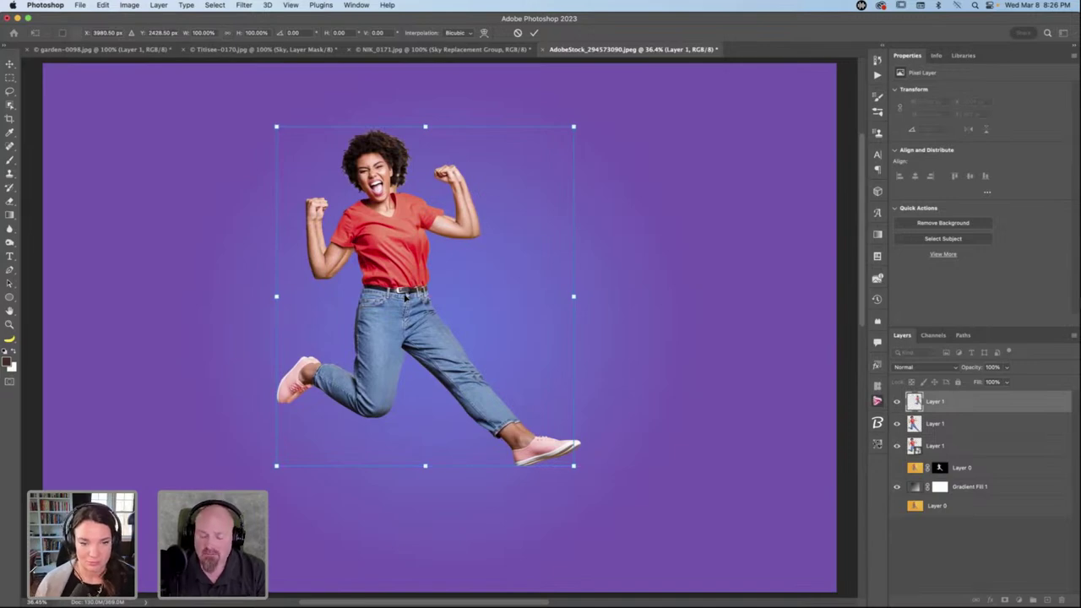
pyautogui.press('Return')
pyautogui.press('b')
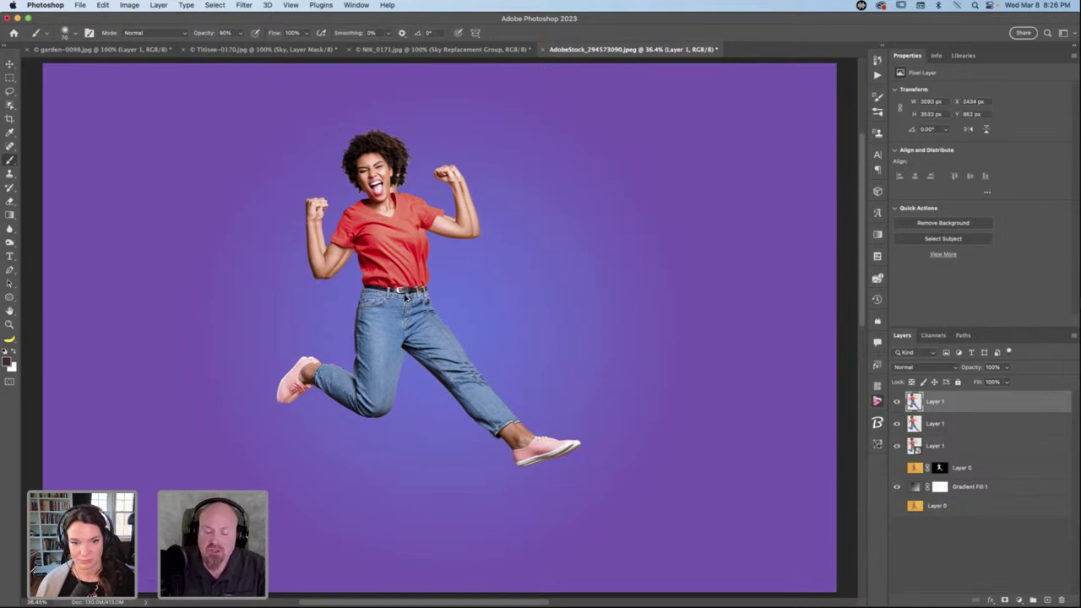
# Repeat the duplicate-and-shift nine times to extend the echo trail left, then select all Layer 1 copies.
pyautogui.press('super+alt+shift+t')
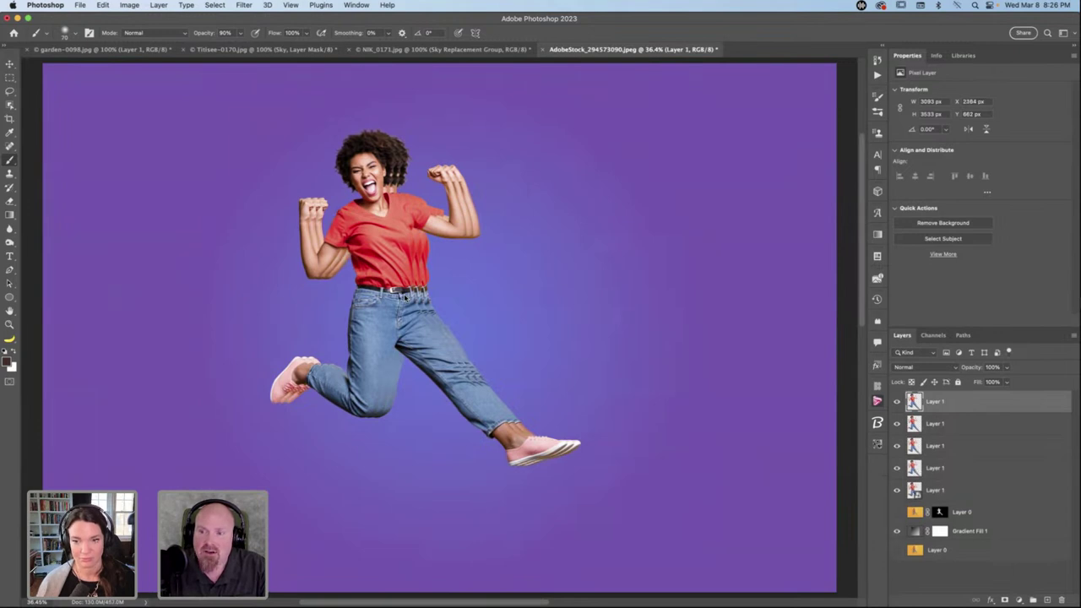
pyautogui.press('super+alt+shift+t')
pyautogui.press('super+alt+shift+t')
pyautogui.press('super+alt+shift+t')
pyautogui.press('super+alt+shift+t')
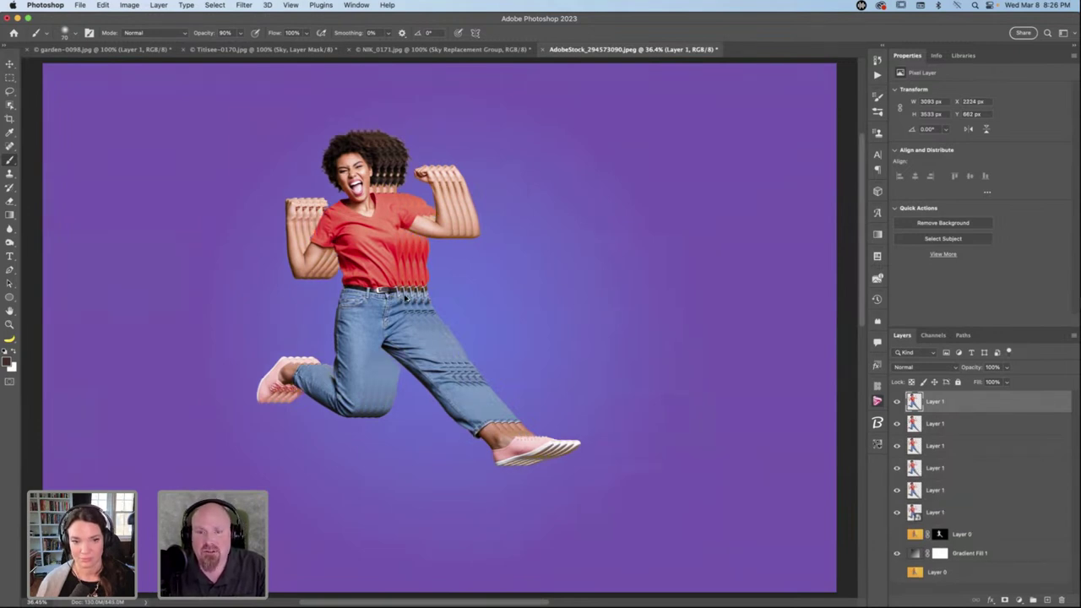
pyautogui.press('super+alt+shift+t')
pyautogui.press('super+alt+shift+t')
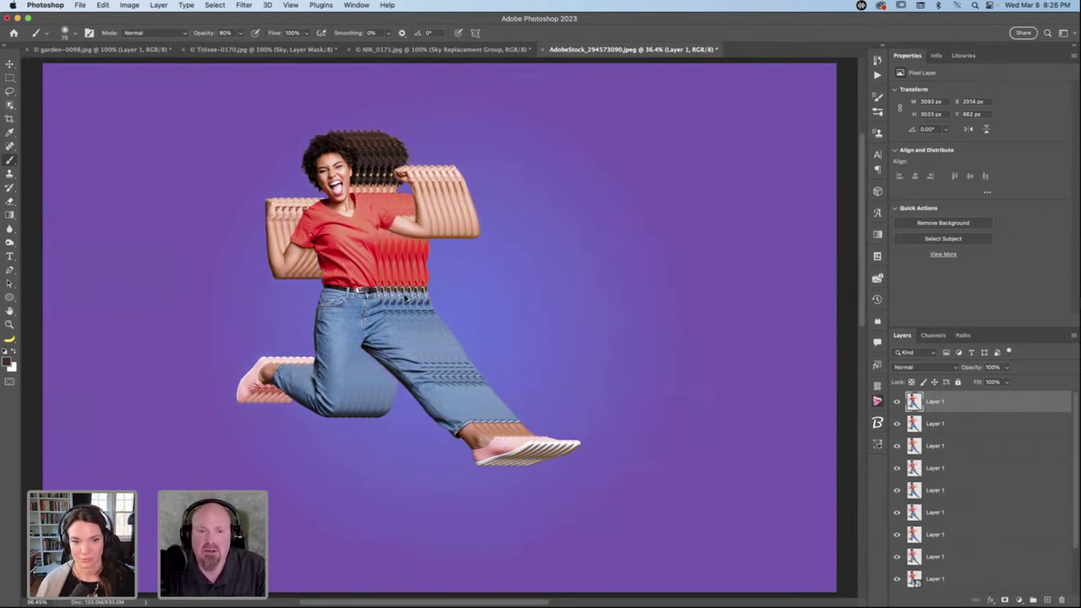
pyautogui.press('super+alt+shift+t')
pyautogui.press('super+alt+shift+t')
pyautogui.press('super+alt+shift+t')
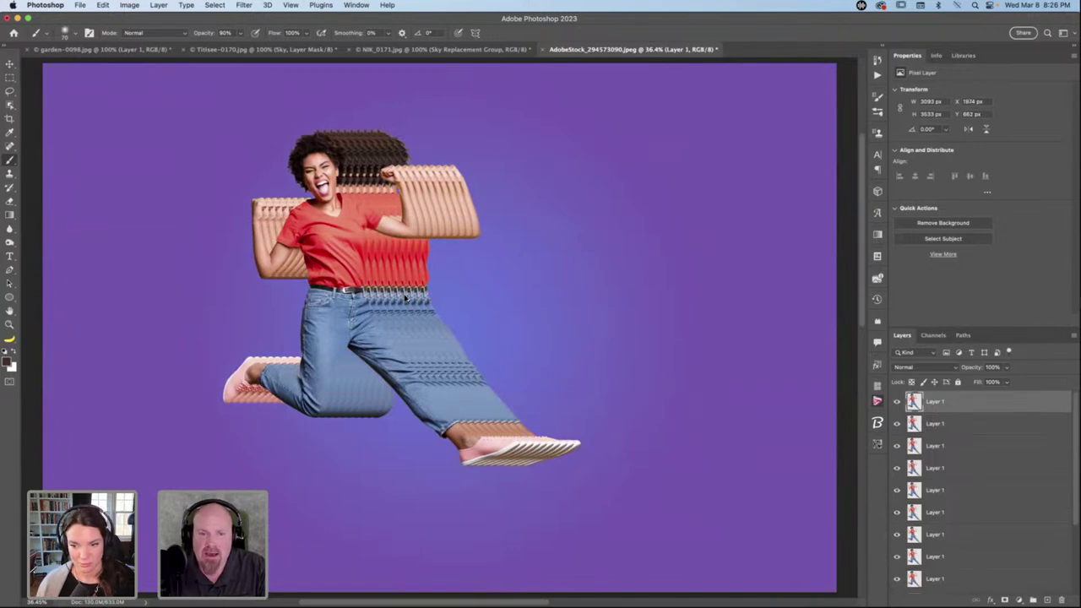
pyautogui.press('super+alt+shift+t')
pyautogui.press('super+alt+shift+t')
pyautogui.press('super+alt+shift+t')
pyautogui.press('super+alt+shift+t')
pyautogui.press('super+alt+shift+t')
pyautogui.press('super+alt+shift+t')
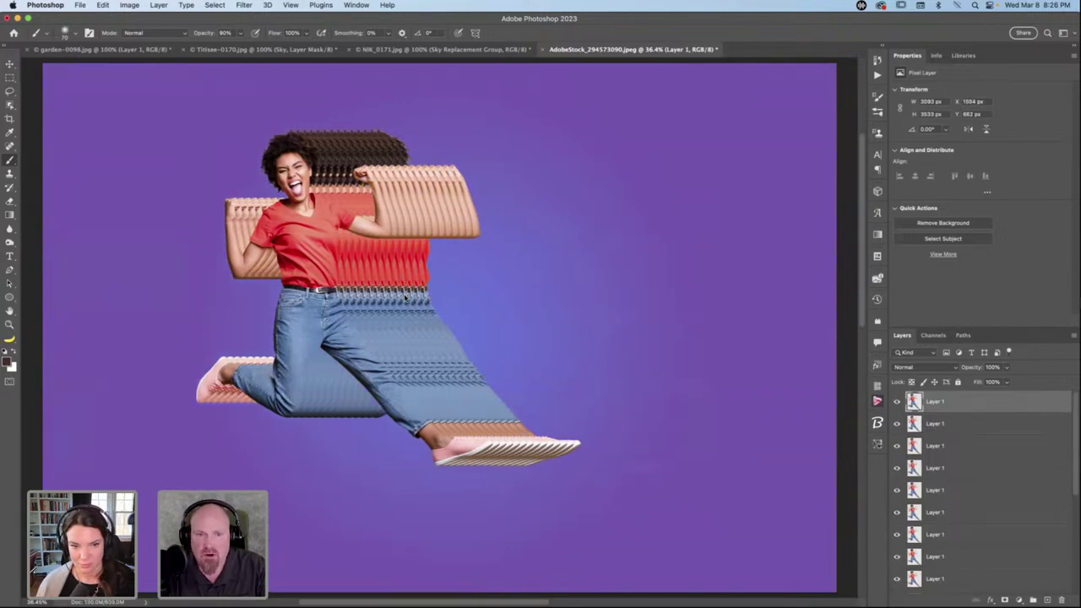
pyautogui.press('super+alt+shift+t')
pyautogui.press('super+alt+shift+t')
pyautogui.press('super+alt+shift+t')
pyautogui.press('super+alt+shift+t')
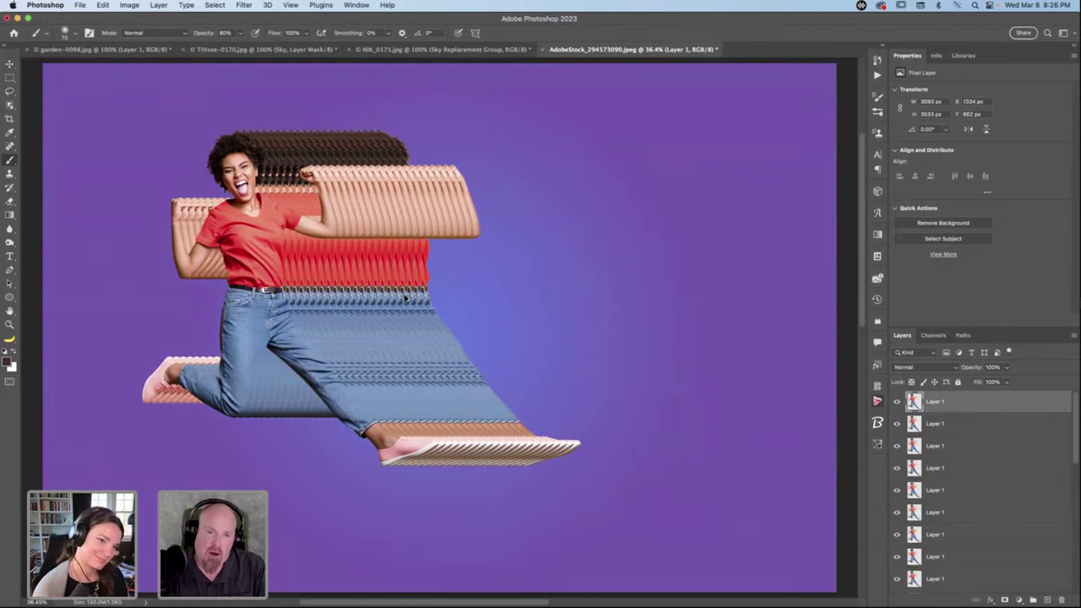
pyautogui.press('super+alt+shift+t')
pyautogui.press('super+alt+shift+t')
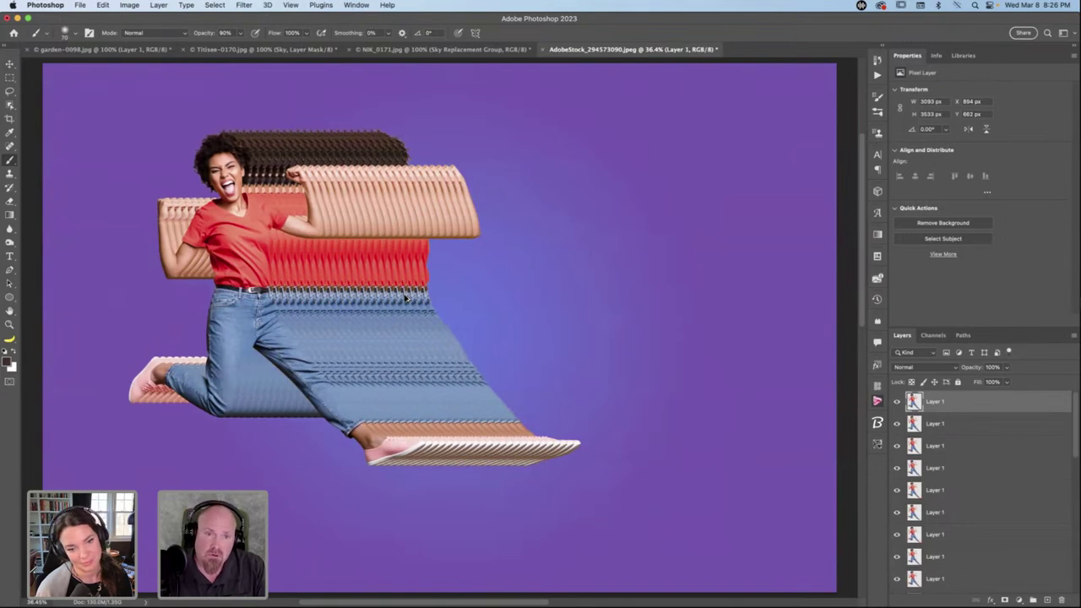
pyautogui.press('super+alt+shift+t')
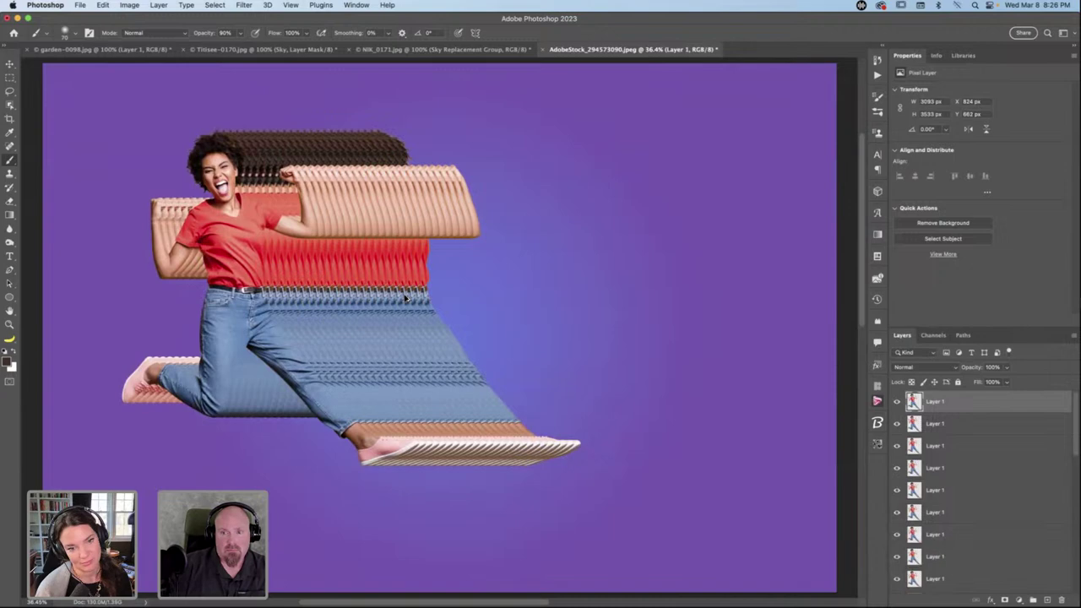
pyautogui.press('super+alt+shift+t')
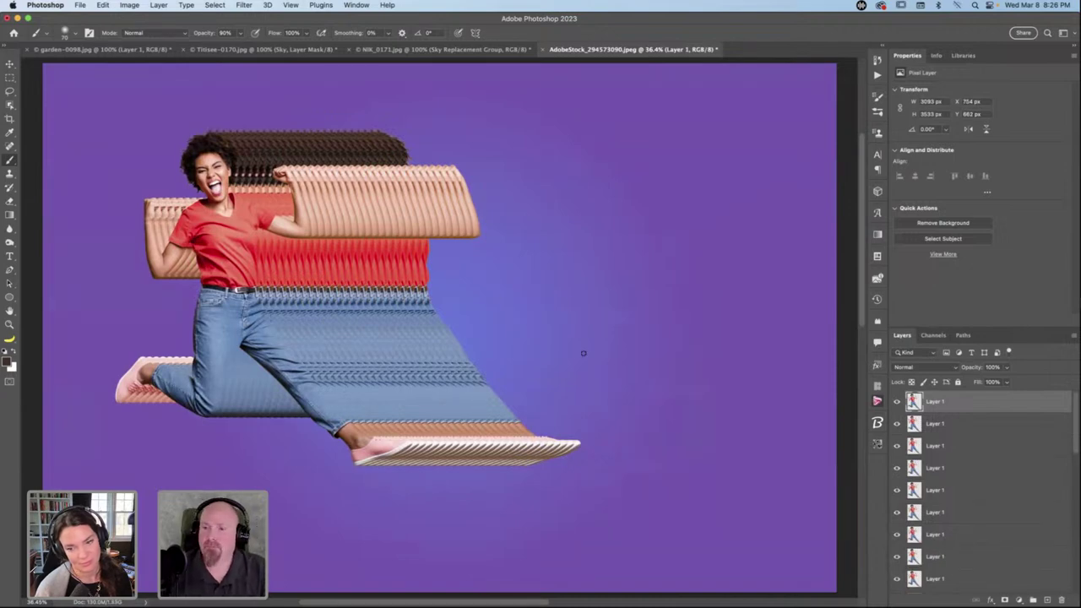
pyautogui.scroll(-5, 953, 419)
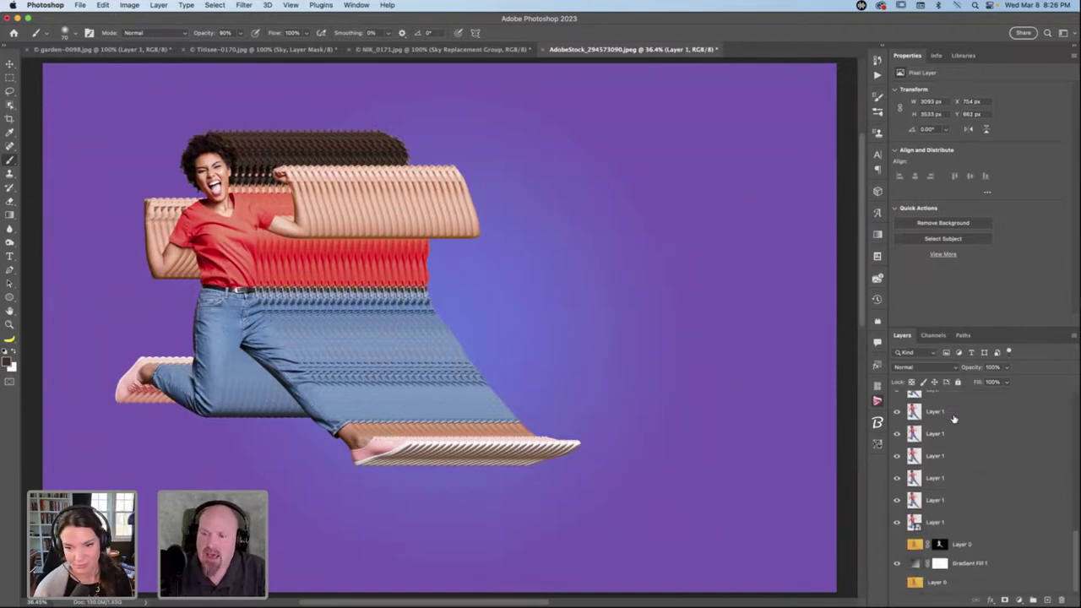
pyautogui.keyDown('shift'); pyautogui.click(985, 501); pyautogui.keyUp('shift')
# Group the copies into Group 1 and copy a Single Column Marquee slice through the figure.
pyautogui.press('super+g')
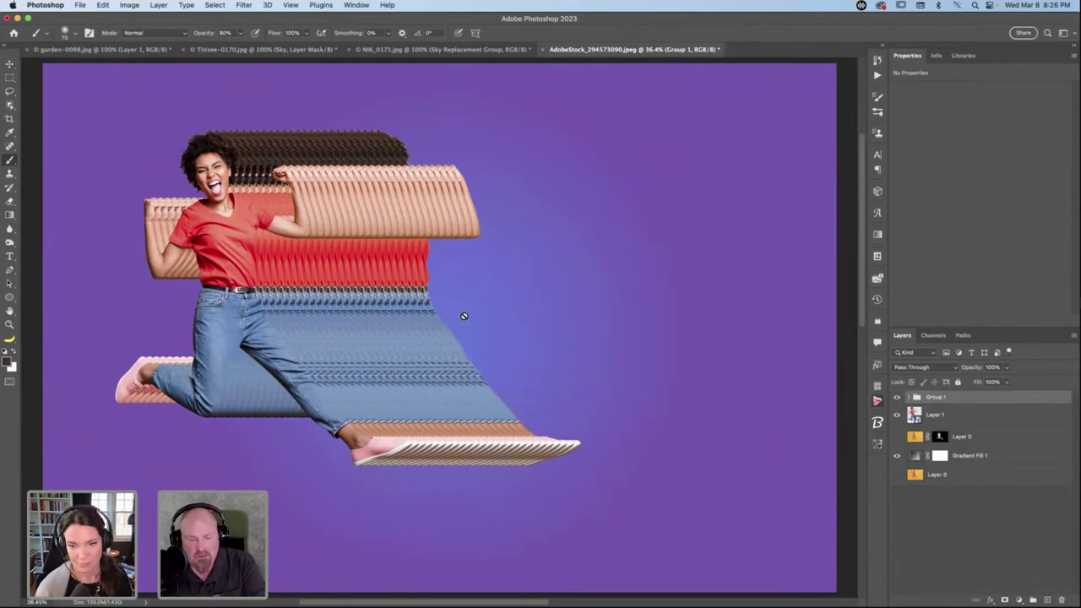
pyautogui.press('m')
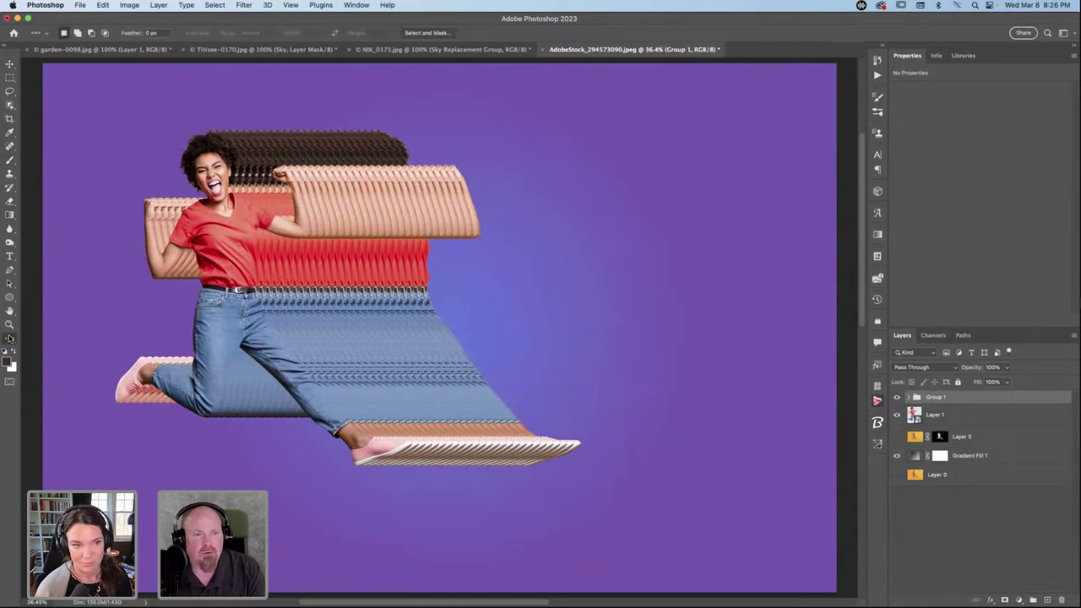
pyautogui.click(9, 338)
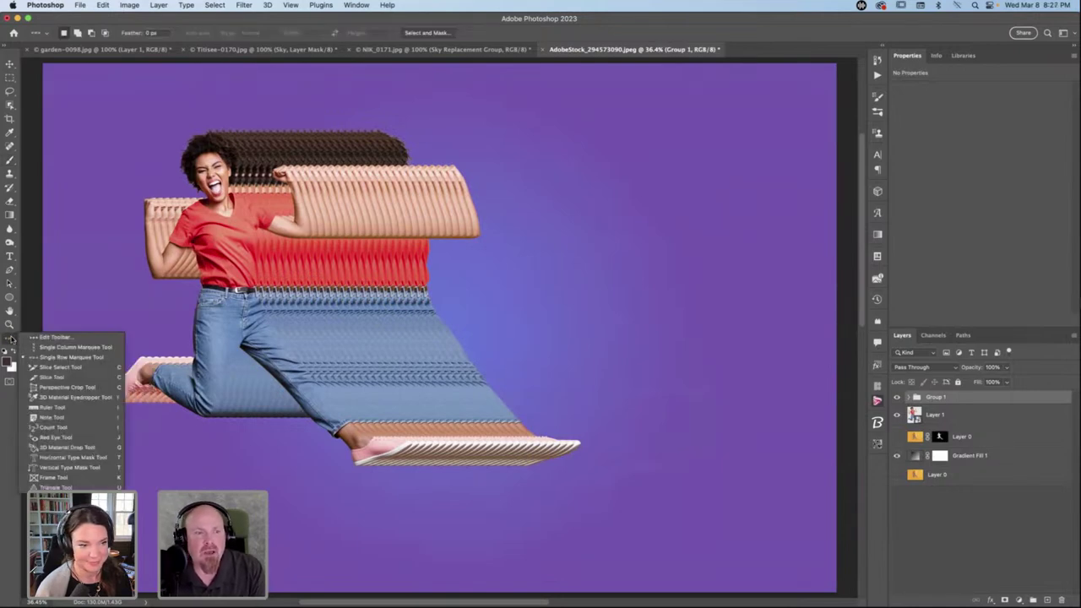
pyautogui.click(59, 347)
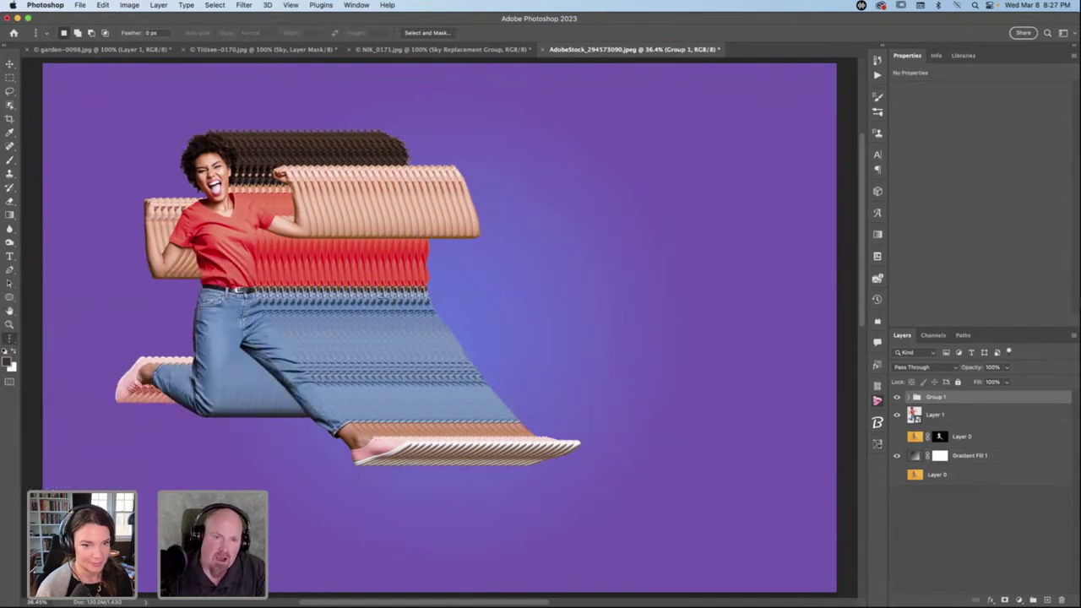
pyautogui.moveTo(386, 272); pyautogui.dragTo(355, 280)
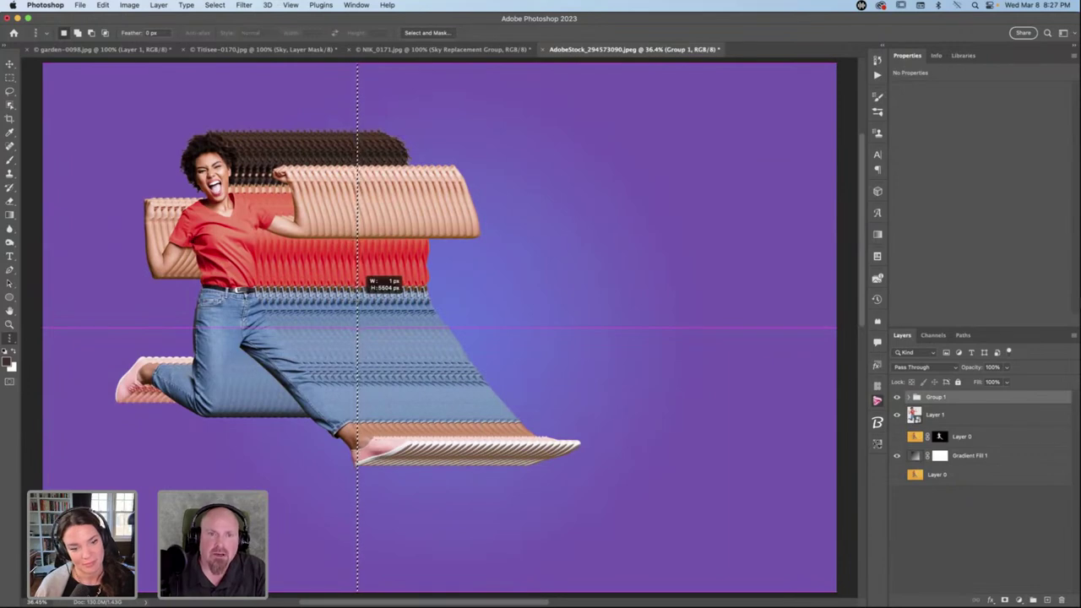
pyautogui.moveTo(357, 277); pyautogui.dragTo(357, 277)
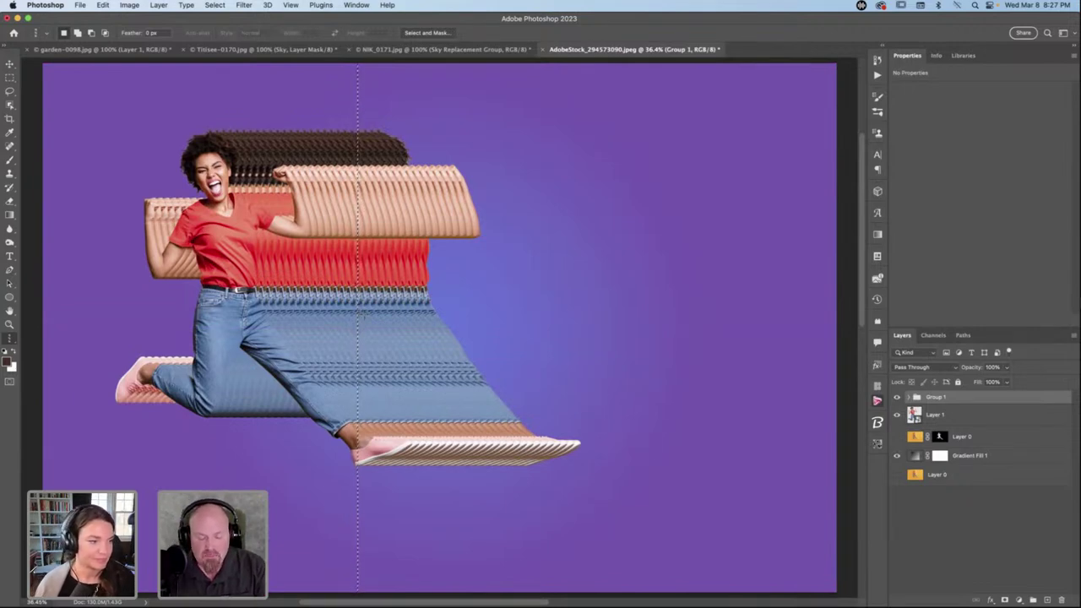
pyautogui.press('super+c')
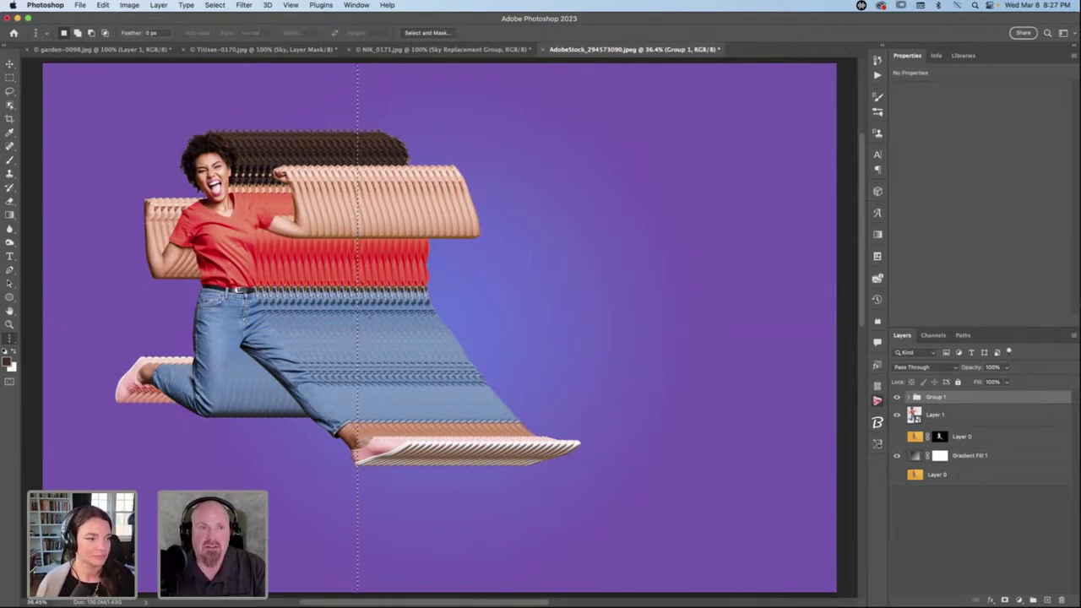
# Create a new 2000 × 2000 px document from the Custom preset.
pyautogui.click(81, 6)
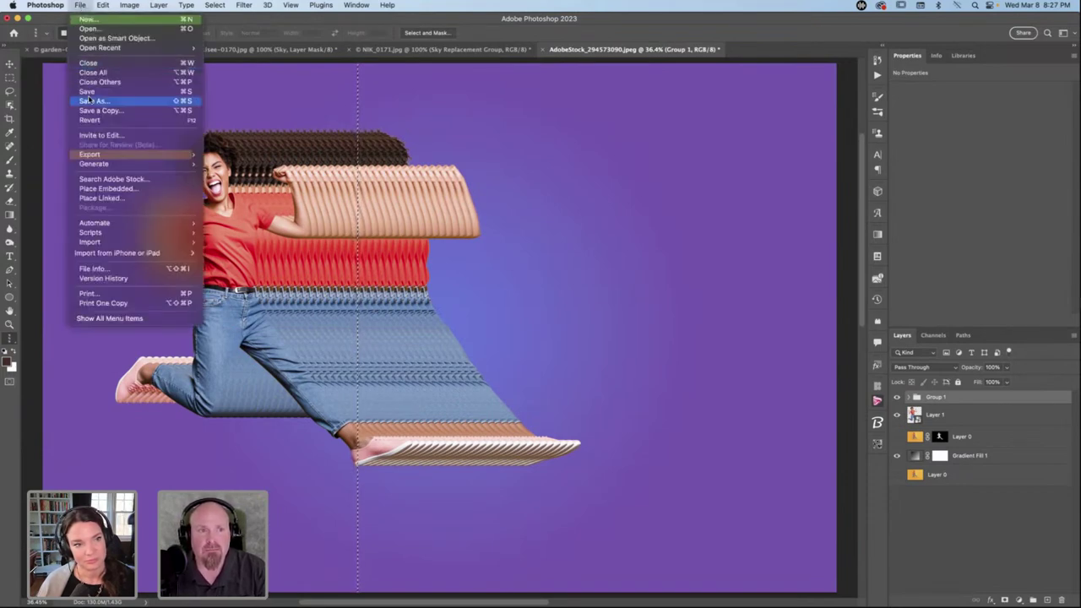
pyautogui.click(88, 19)
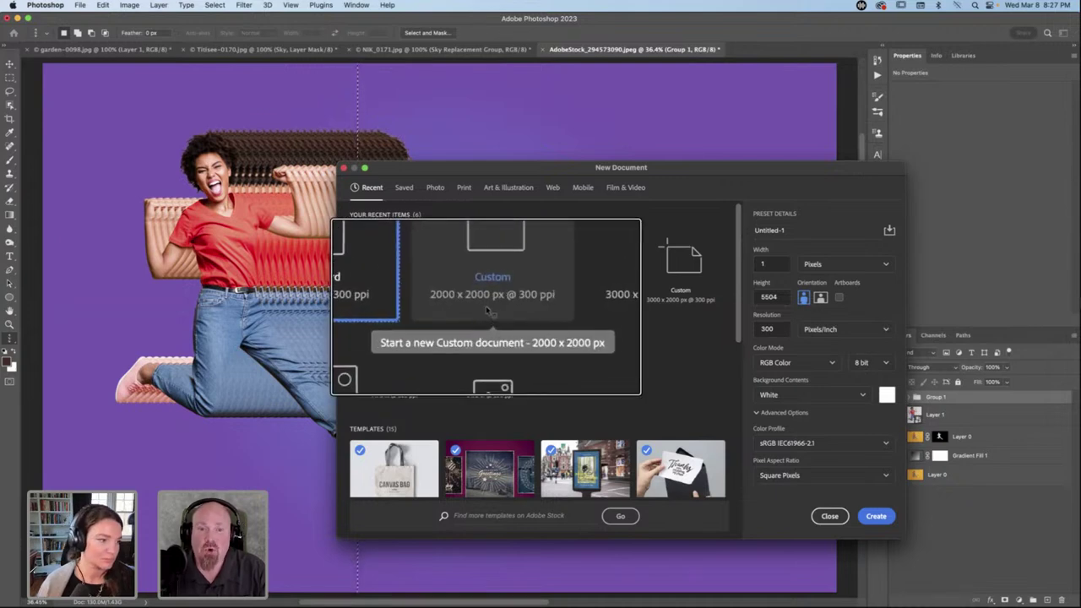
pyautogui.click(499, 267)
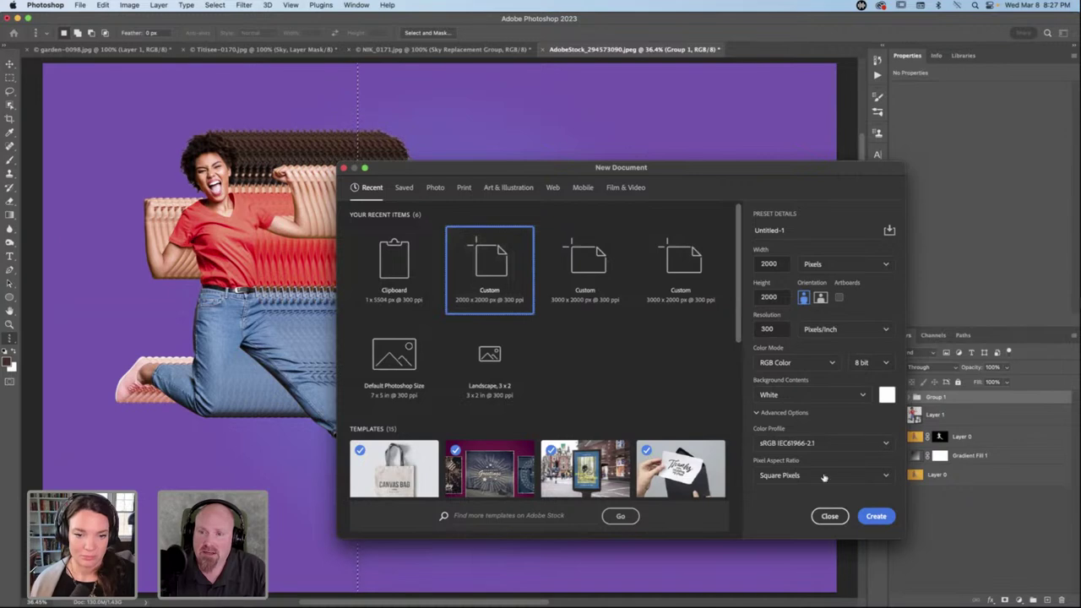
pyautogui.click(877, 516)
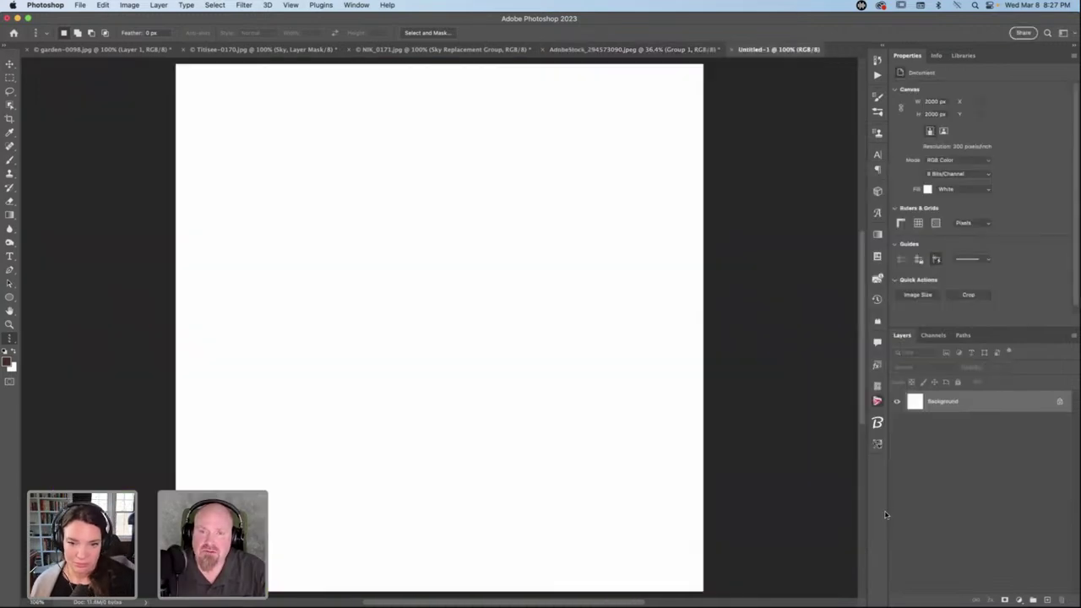
pyautogui.click(631, 49)
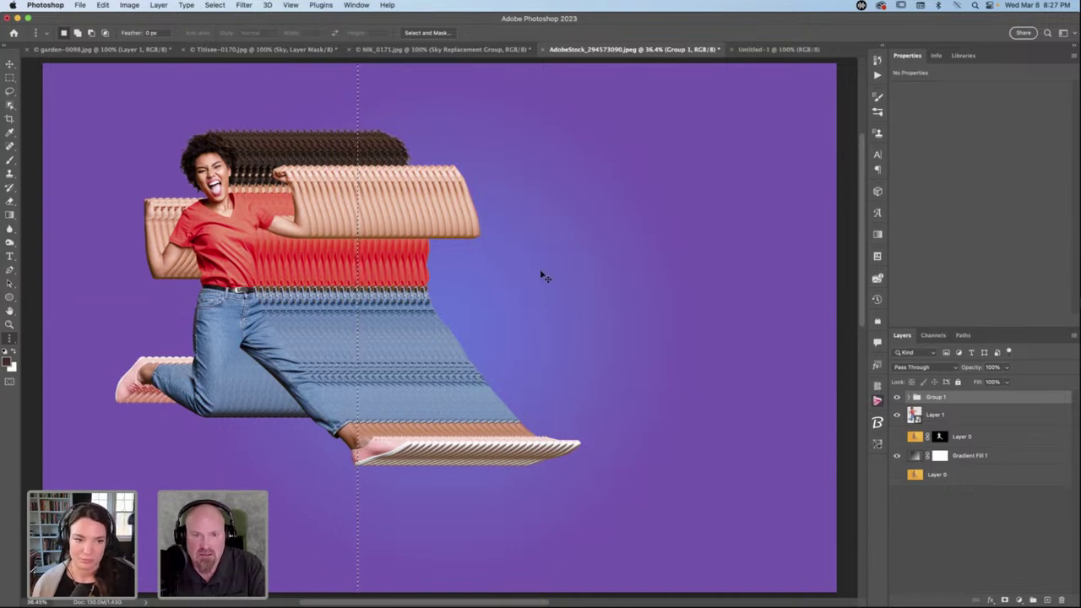
# Paste the copied slice into Untitled-1 and stretch it with Free Transform to fill the canvas.
pyautogui.click(792, 49)
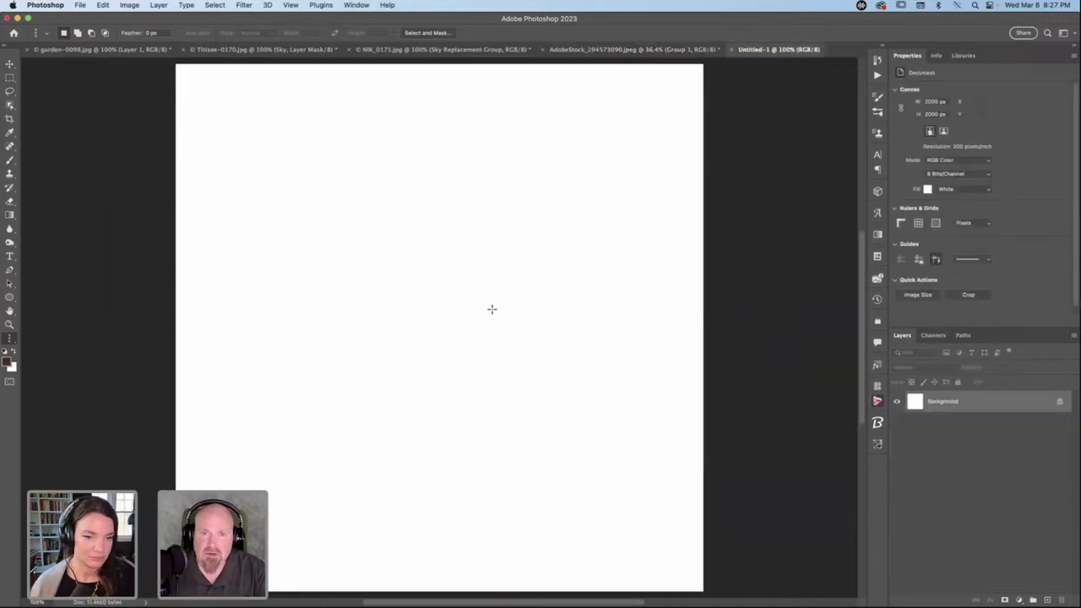
pyautogui.moveTo(429, 313); pyautogui.dragTo(425, 306)
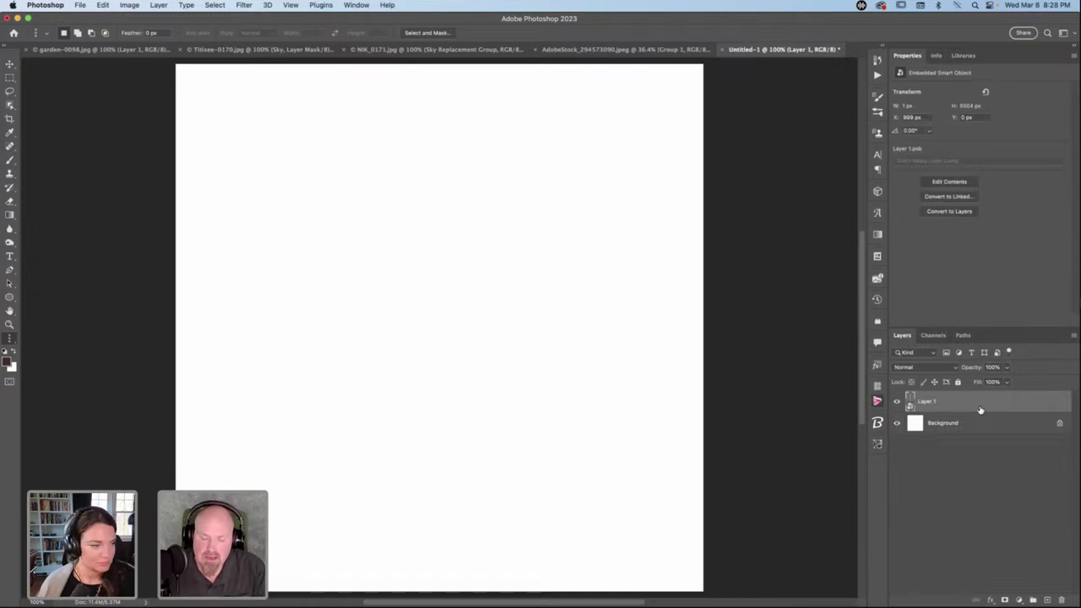
pyautogui.press('super+t')
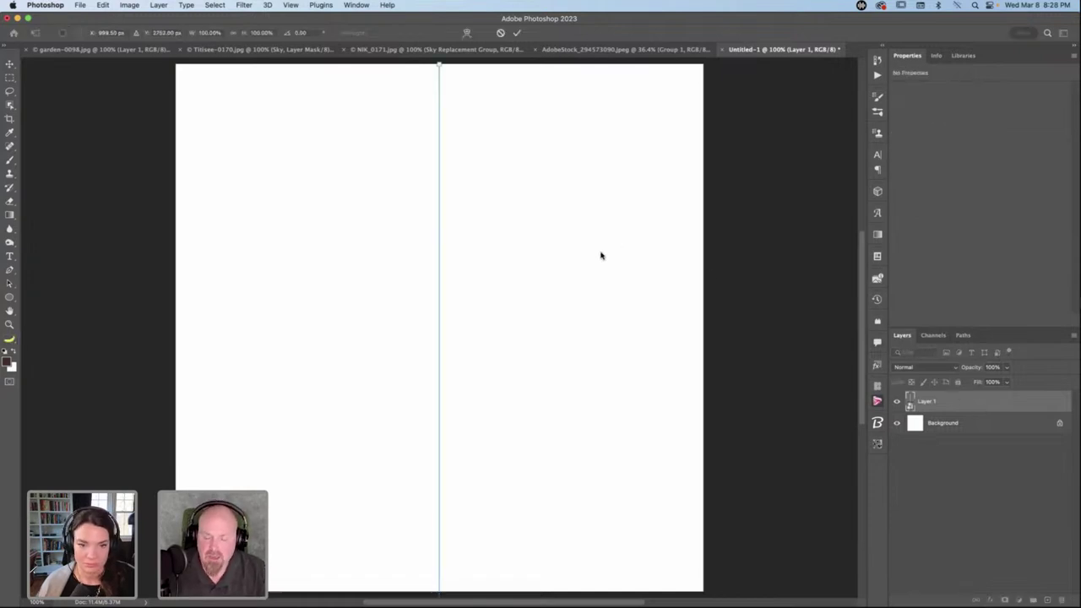
pyautogui.scroll(-5, 600, 253)
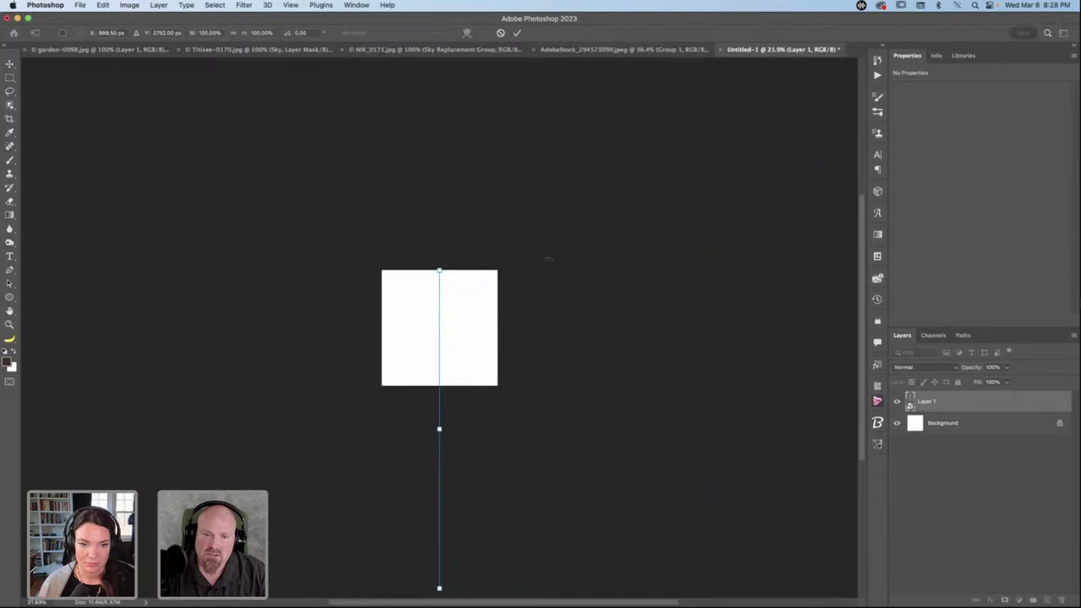
pyautogui.scroll(-3, 483, 414)
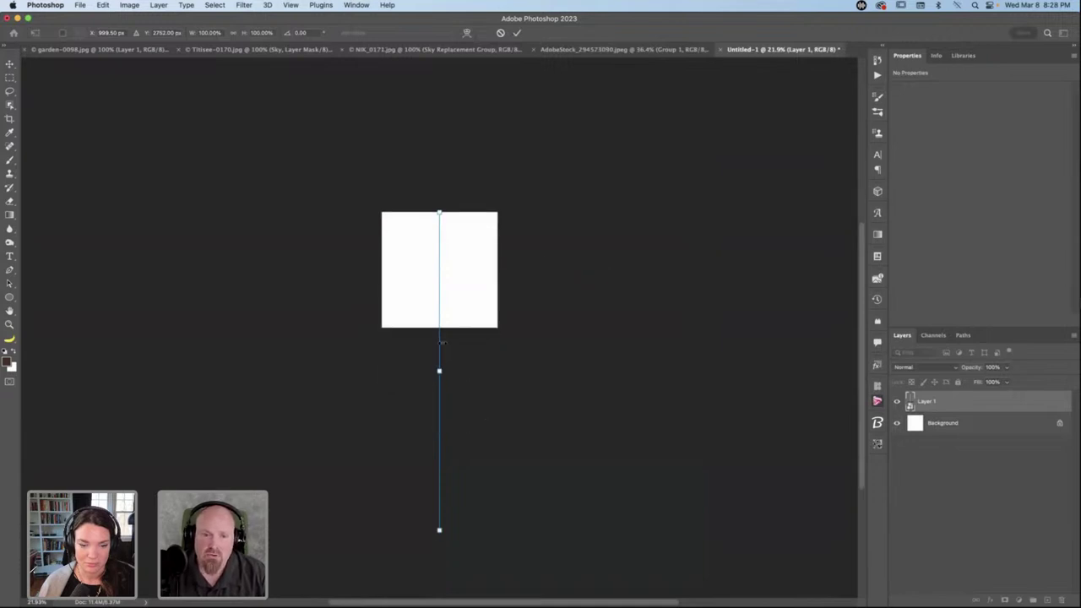
pyautogui.moveTo(441, 342); pyautogui.dragTo(493, 317)
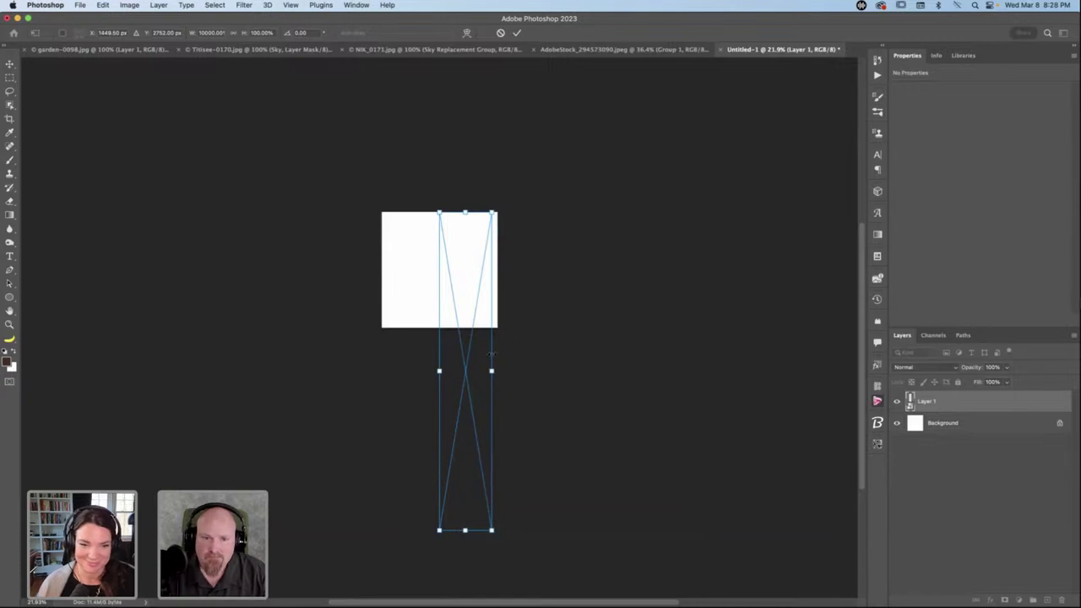
pyautogui.moveTo(492, 358); pyautogui.dragTo(382, 370)
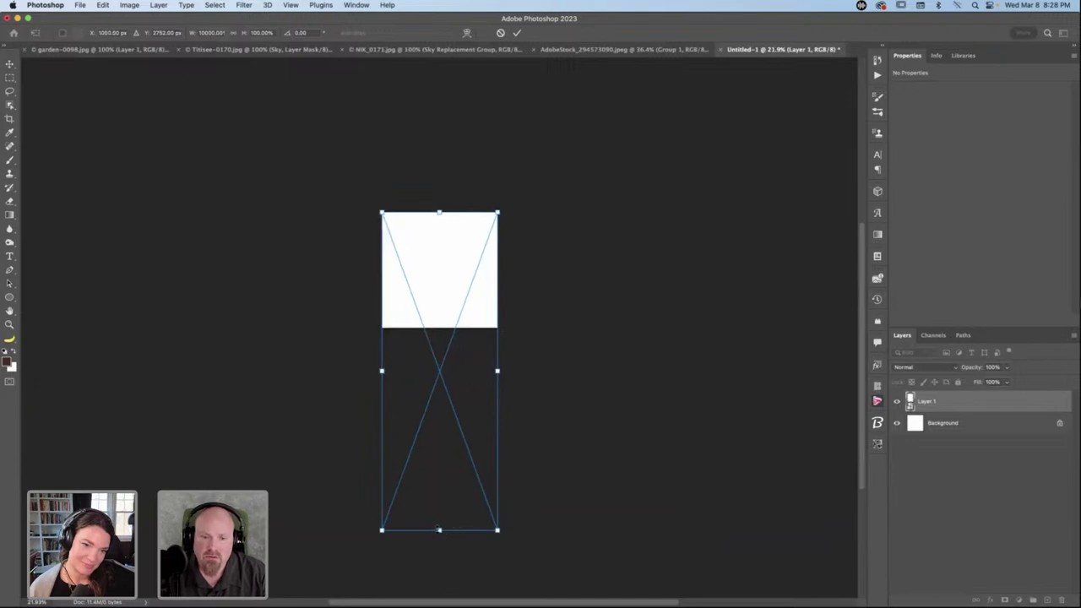
pyautogui.moveTo(439, 530); pyautogui.dragTo(439, 328)
pyautogui.click(517, 32)
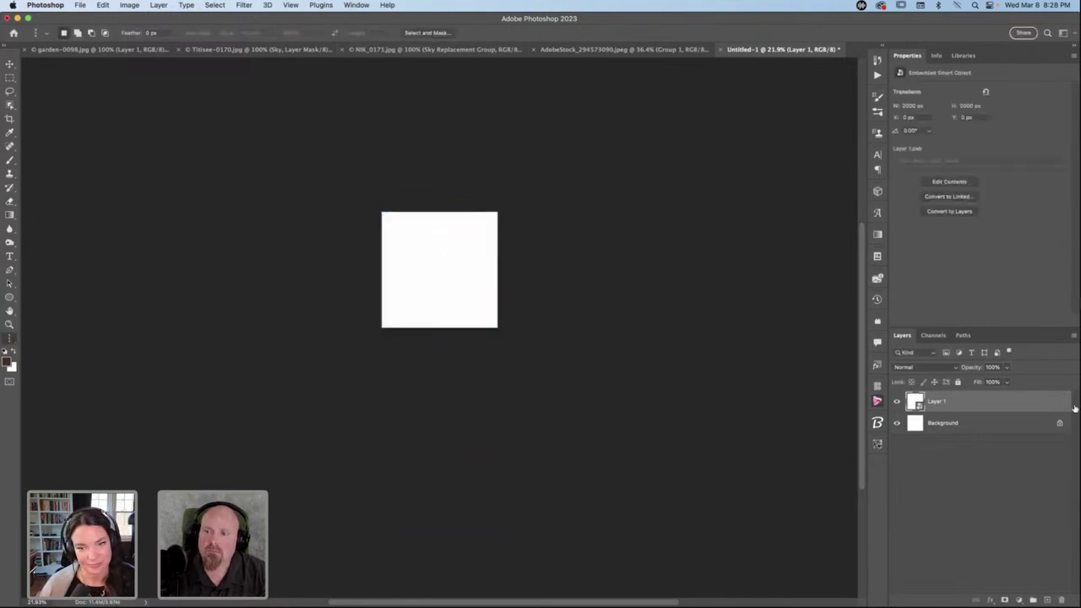
# Delete the test column layer, then hide Gradient Fill 1 and select a fresh 1-pixel column through the woman.
pyautogui.click(1061, 599)
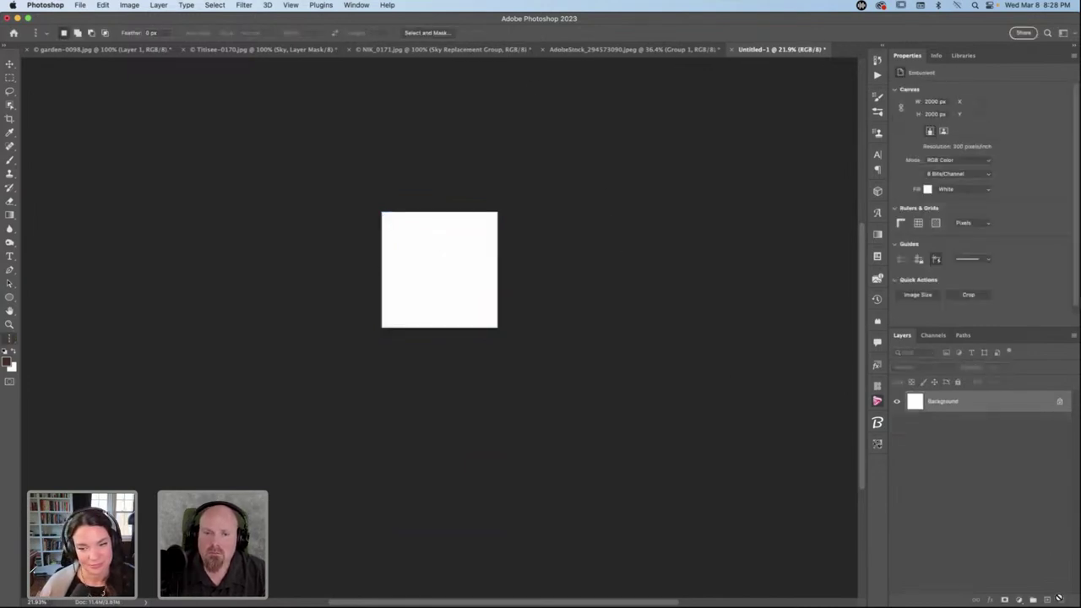
pyautogui.click(409, 49)
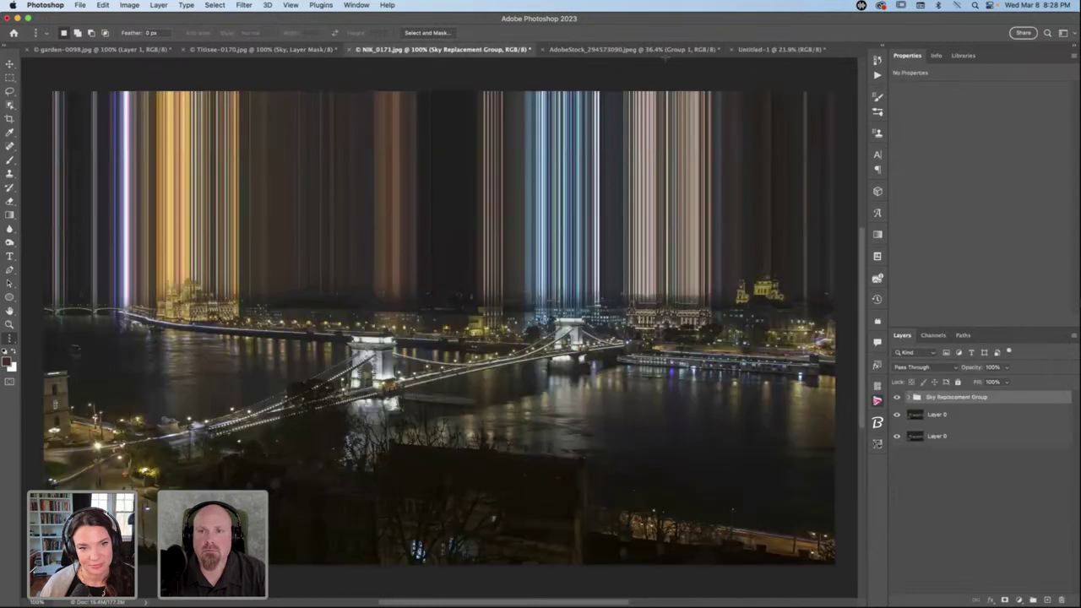
pyautogui.click(642, 51)
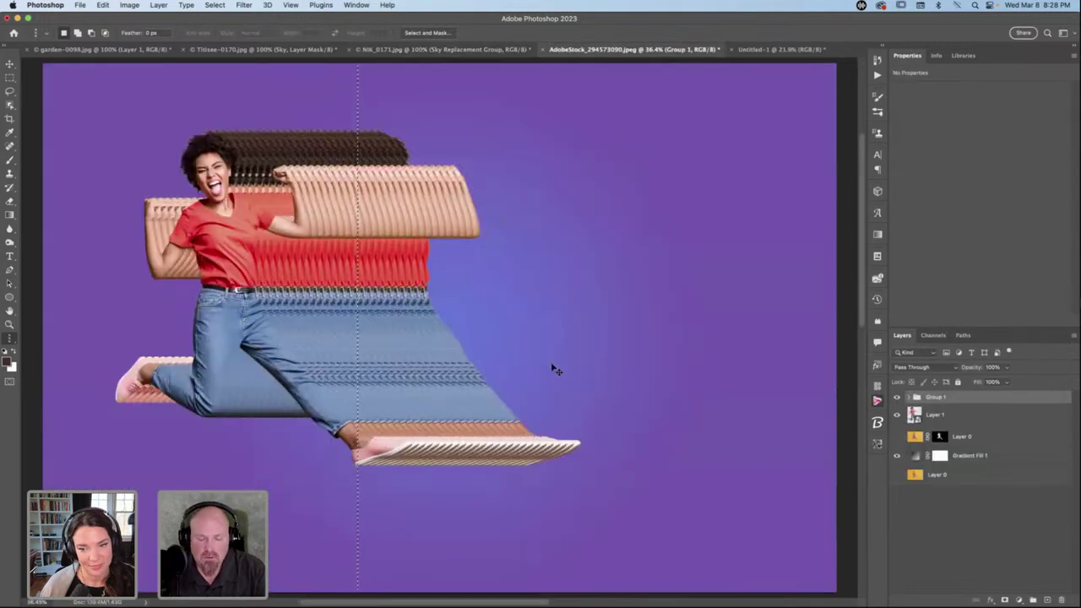
pyautogui.press('super+d')
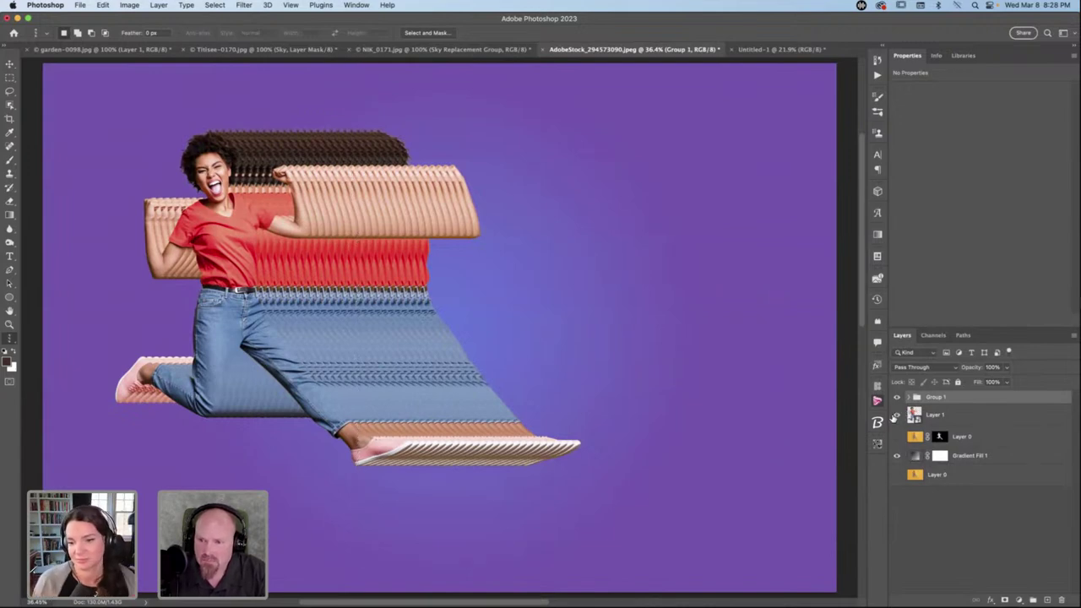
pyautogui.click(897, 456)
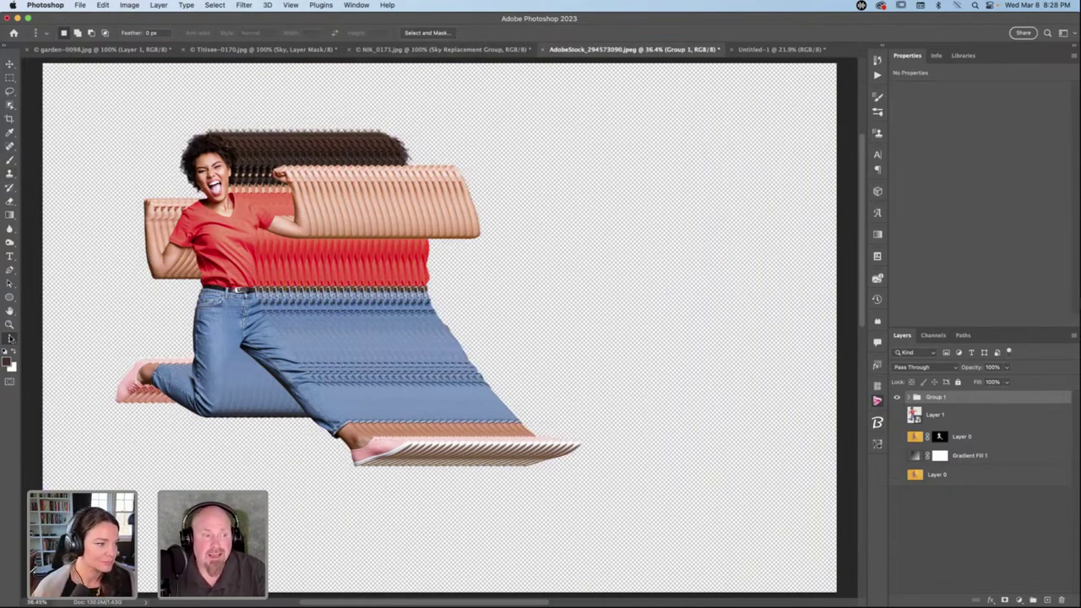
pyautogui.moveTo(370, 272); pyautogui.dragTo(357, 272)
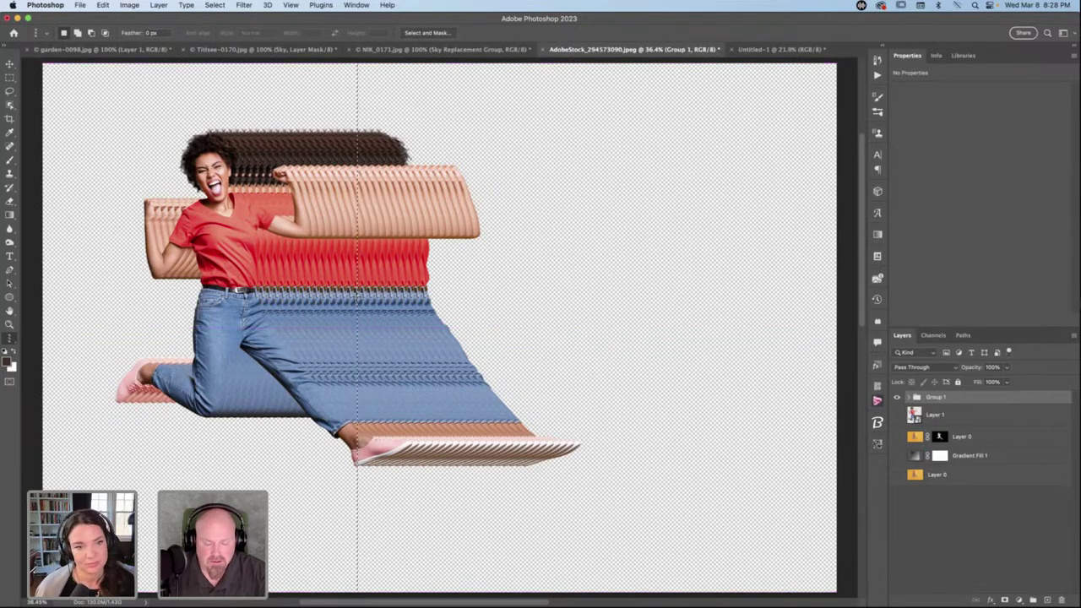
# Paste the column into Untitled-1 and convert it to a smart object.
pyautogui.click(777, 49)
pyautogui.press('super+v')
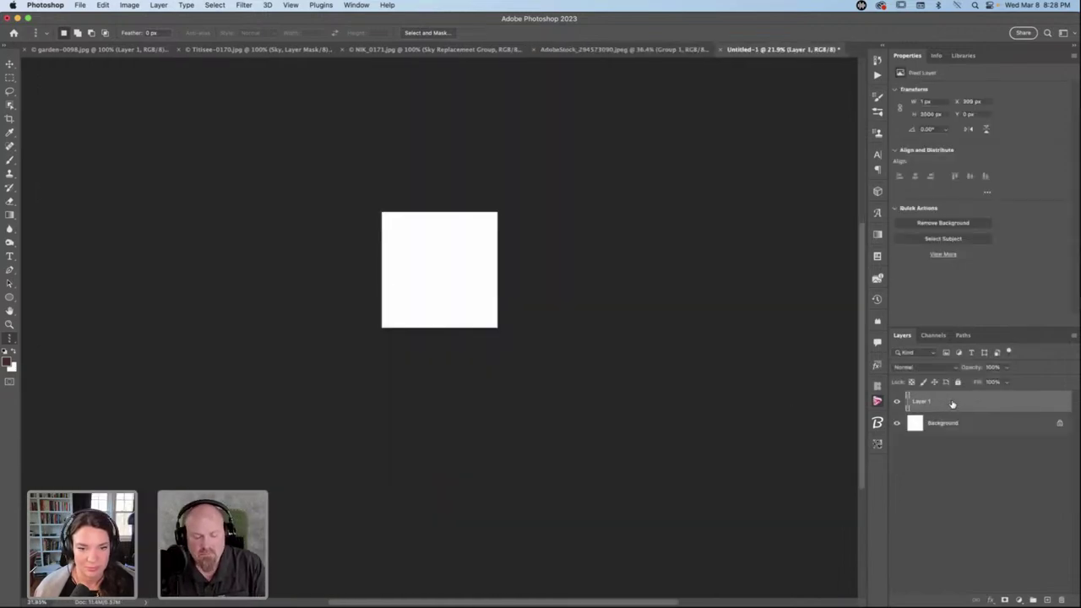
pyautogui.press('super+alt+shift+s')
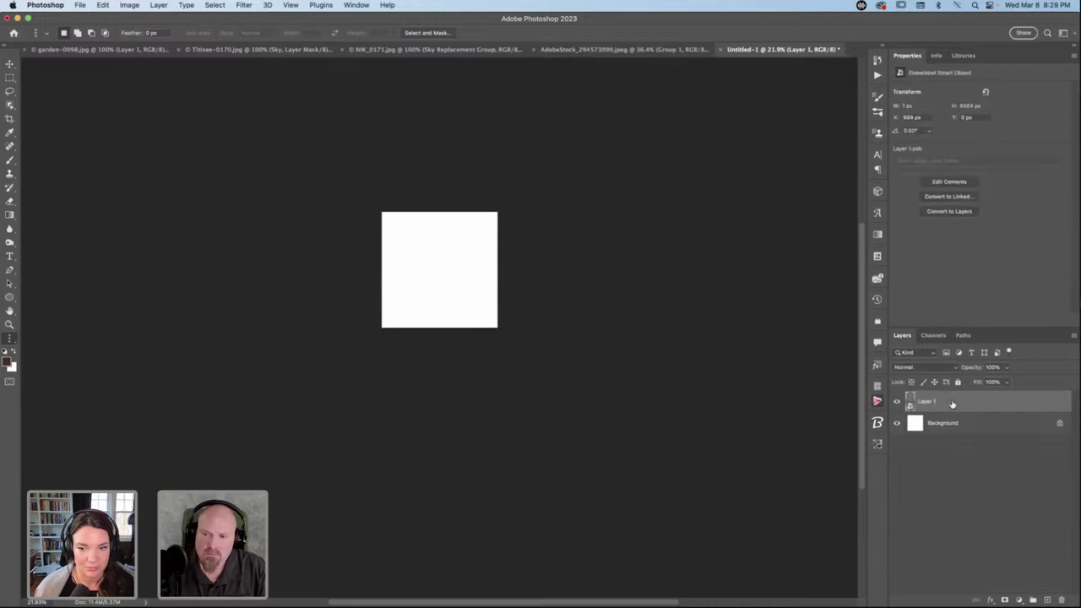
pyautogui.press('super+t')
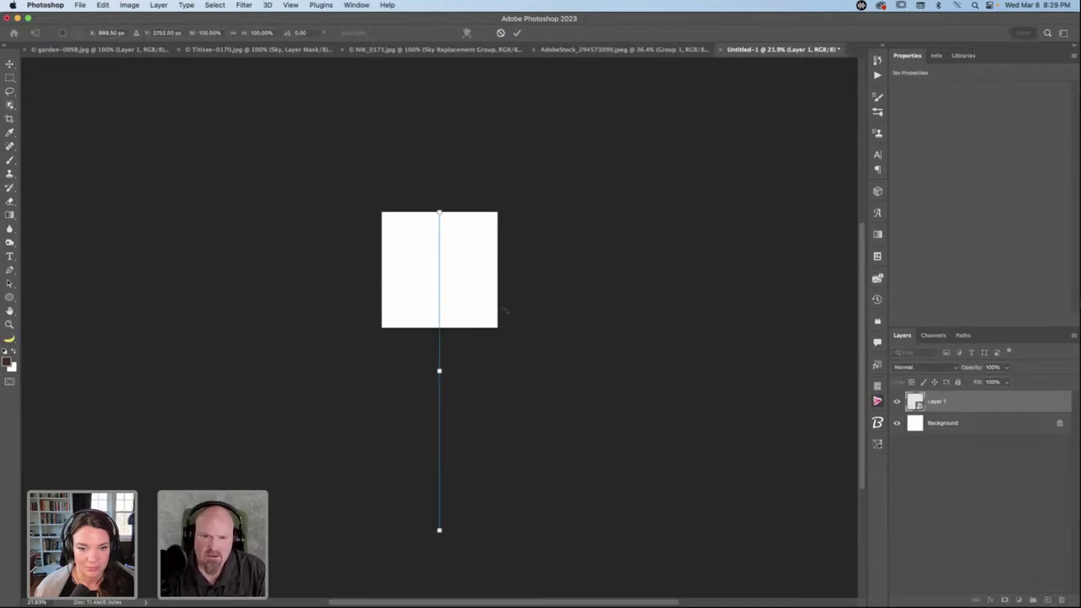
# Widen the thin column, commit it, then drag its layer to the trash.
pyautogui.moveTo(439, 370); pyautogui.dragTo(382, 371)
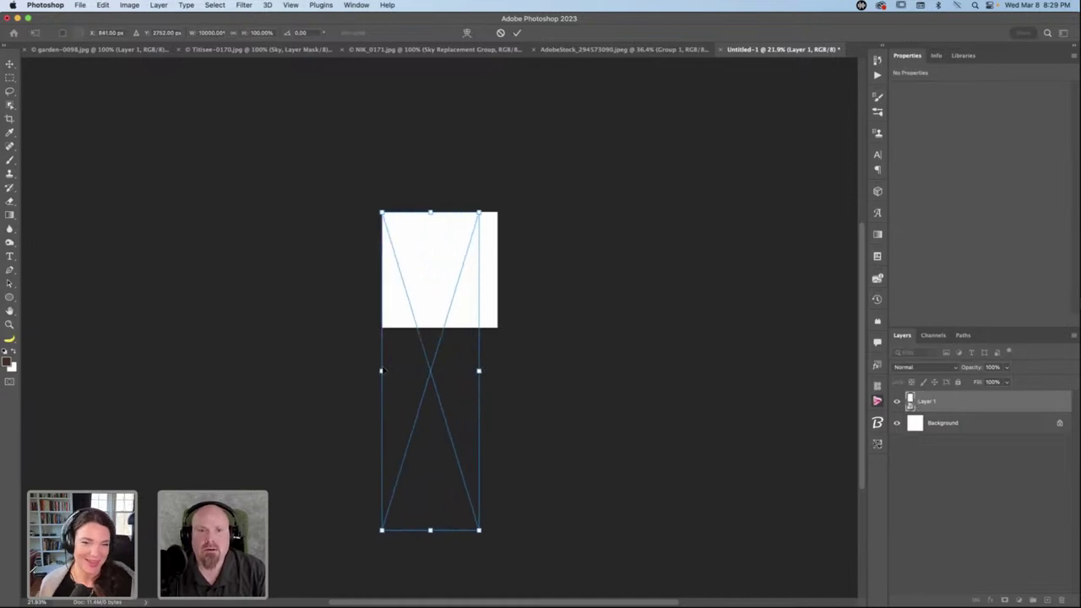
pyautogui.click(992, 405)
pyautogui.moveTo(999, 403); pyautogui.dragTo(1063, 599)
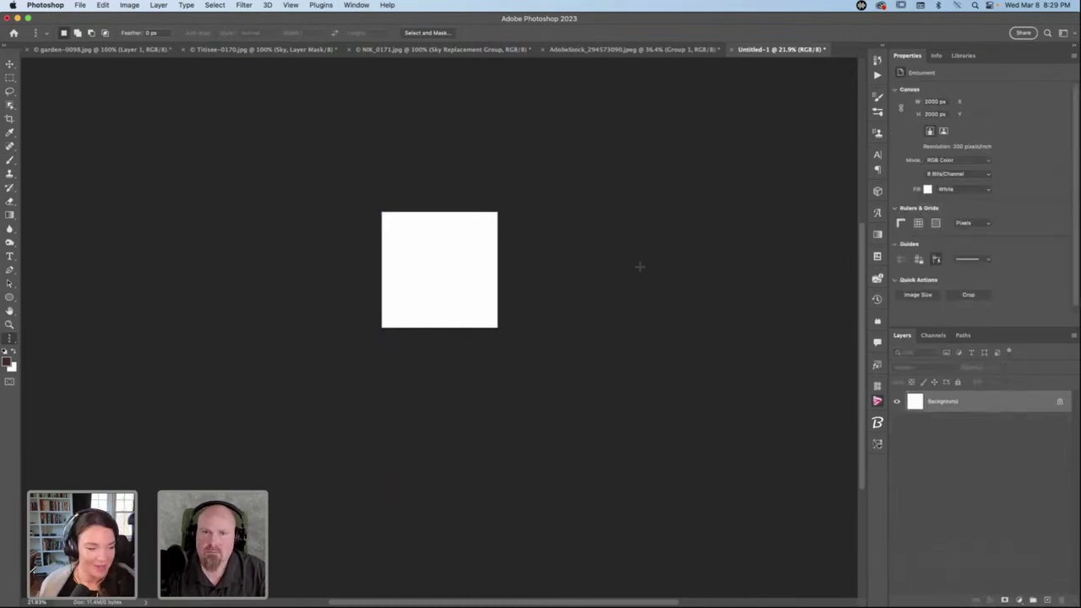
# In the jumping-woman document, deselect and convert Group 1 into a smart object.
pyautogui.click(683, 50)
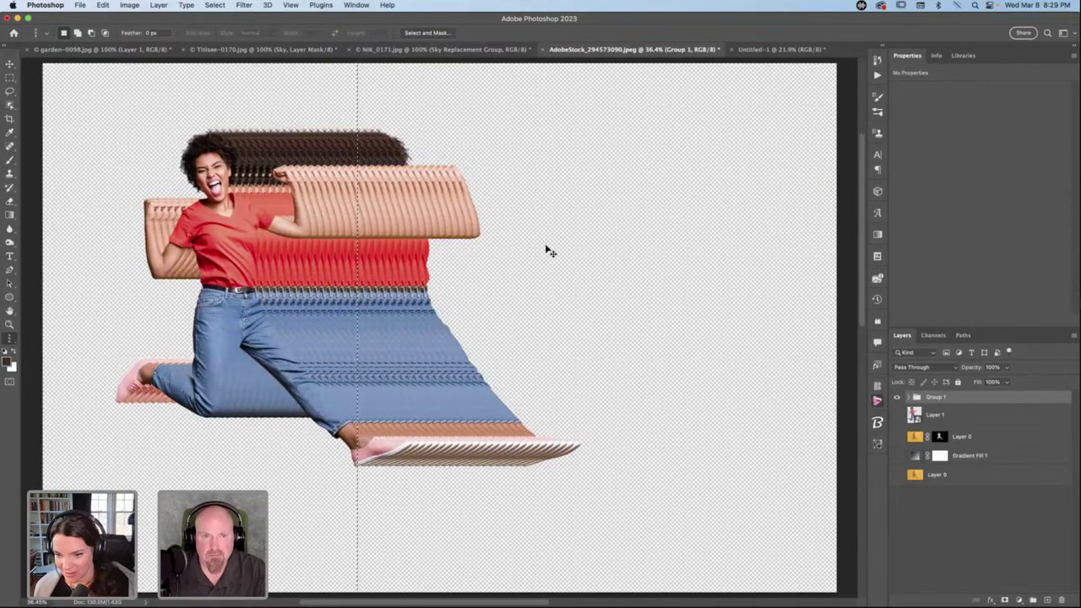
pyautogui.press('super+d')
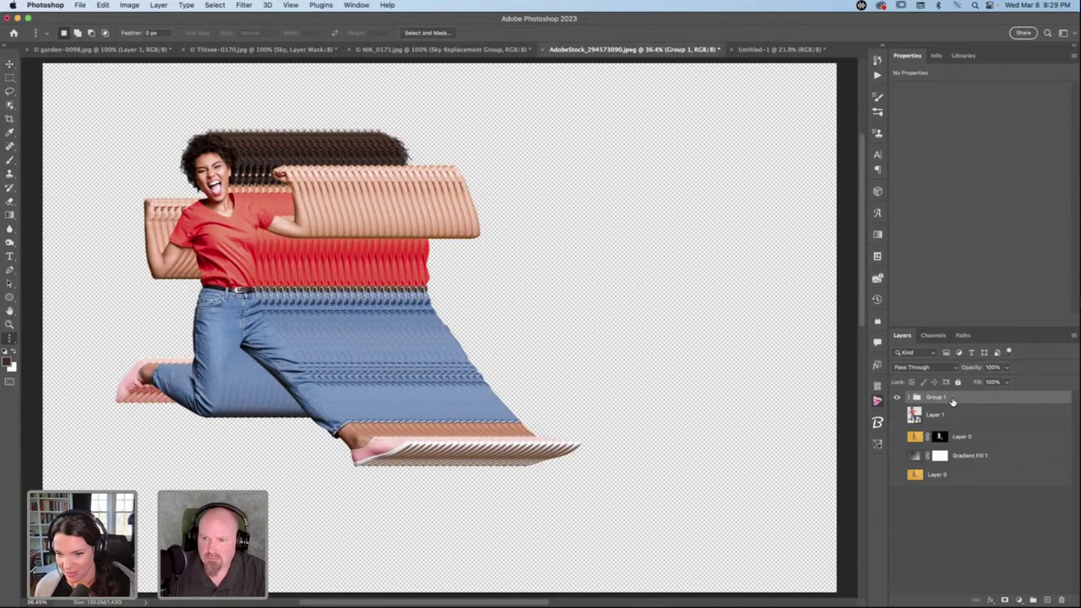
pyautogui.click(910, 398)
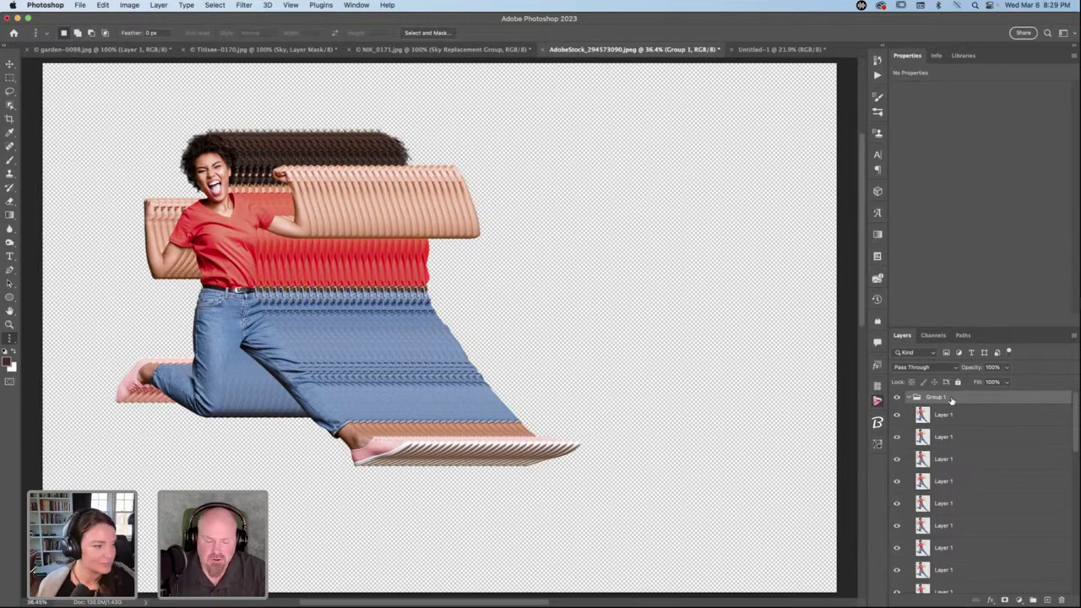
pyautogui.press('super+e')
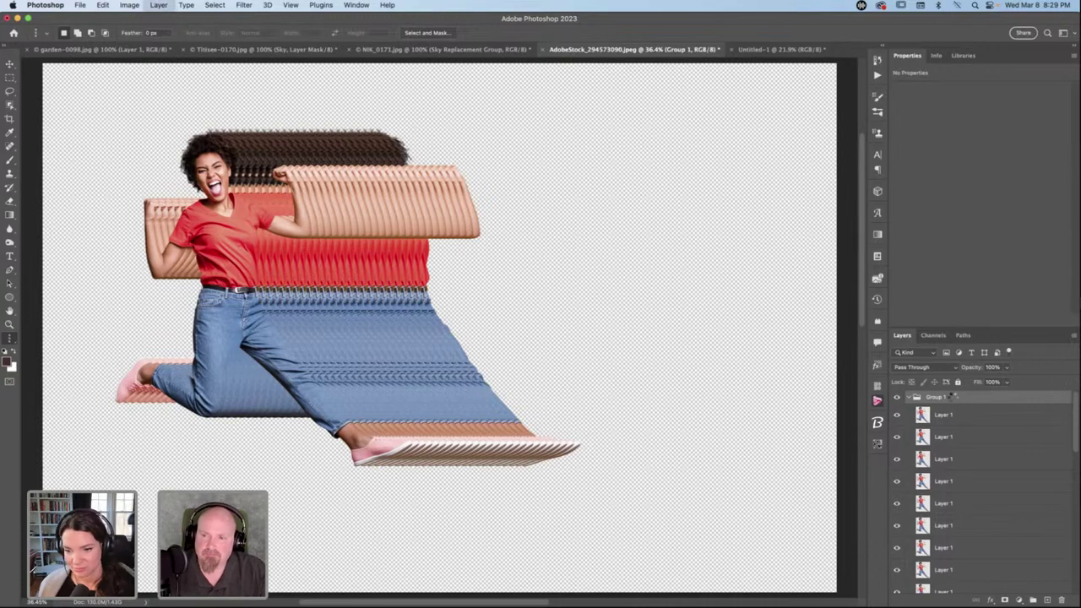
# Re-show the Group 1 smart object, select a 1-pixel column through the woman, and go to Untitled-1.
pyautogui.click(898, 402)
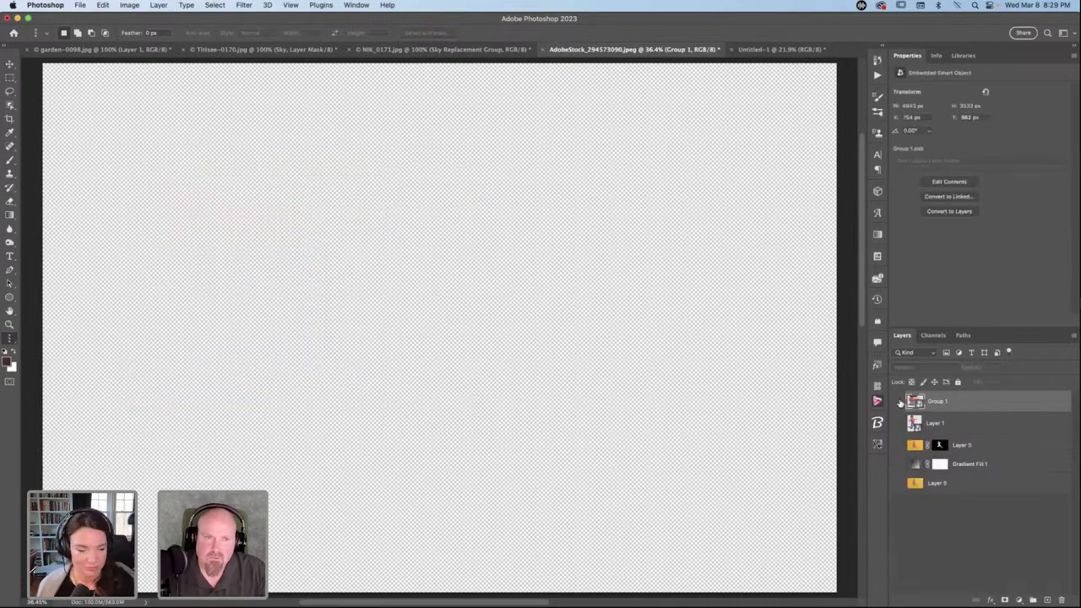
pyautogui.click(899, 402)
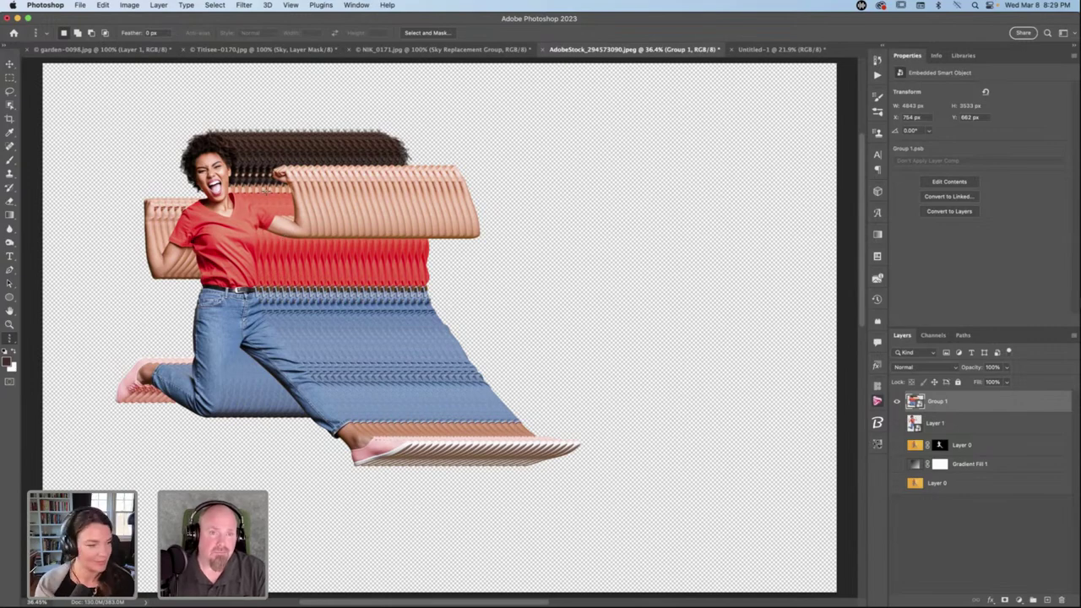
pyautogui.moveTo(385, 218); pyautogui.dragTo(356, 224)
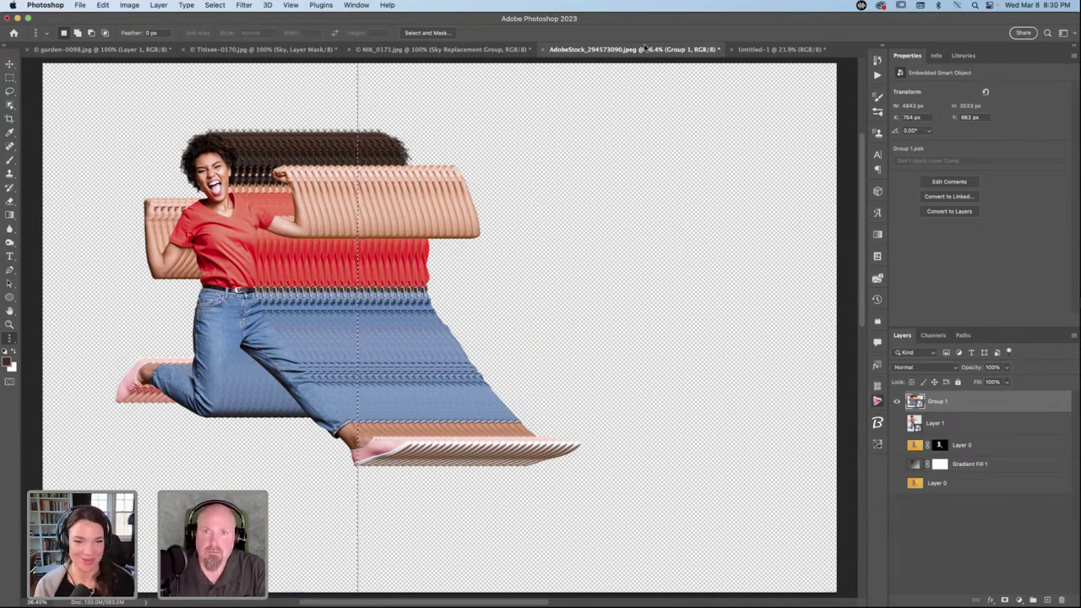
pyautogui.click(781, 49)
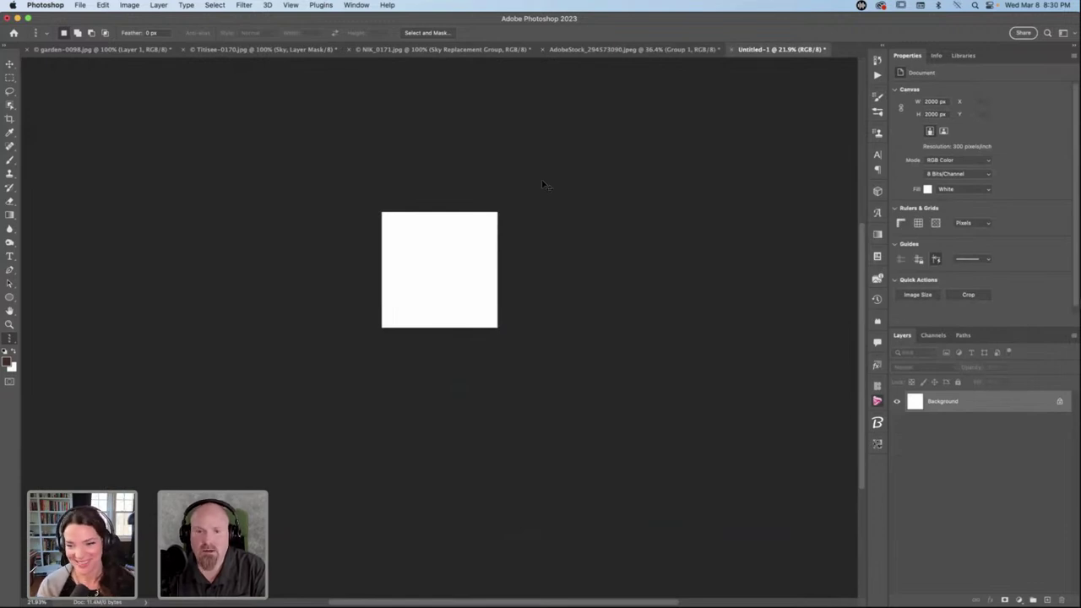
# Paste the column as a smart object and stretch it into 2000 × 2000 px horizontal stripes.
pyautogui.press('super+j')
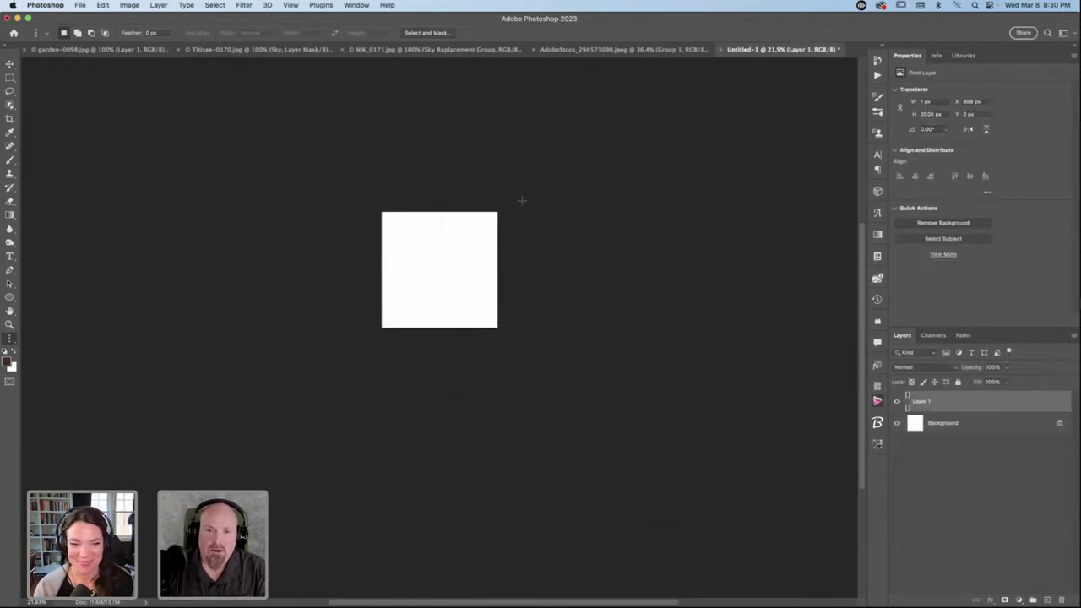
pyautogui.press('super+alt+shift+s')
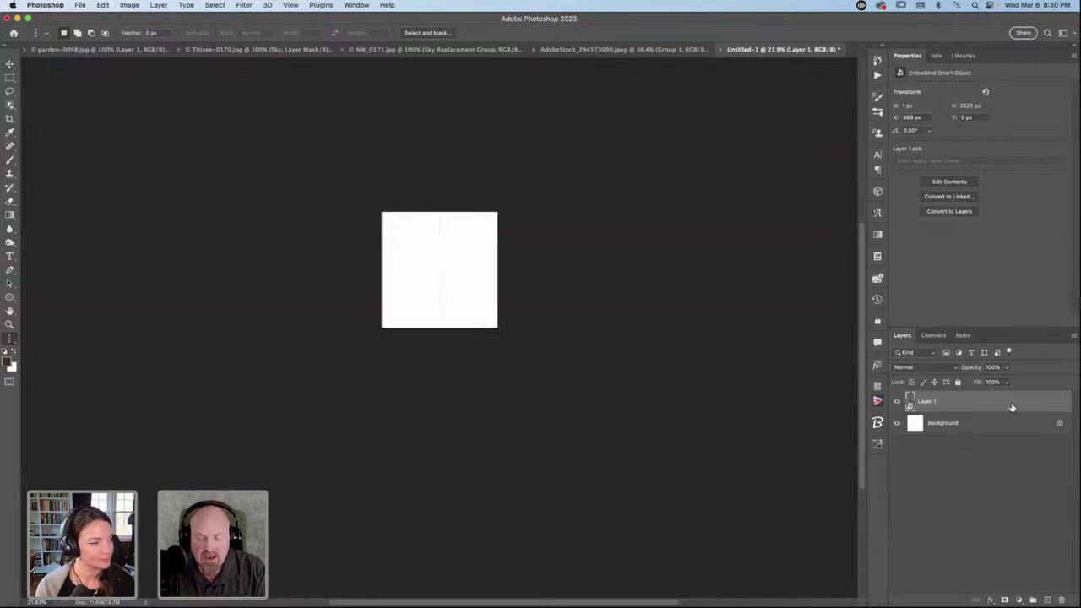
pyautogui.press('super+t')
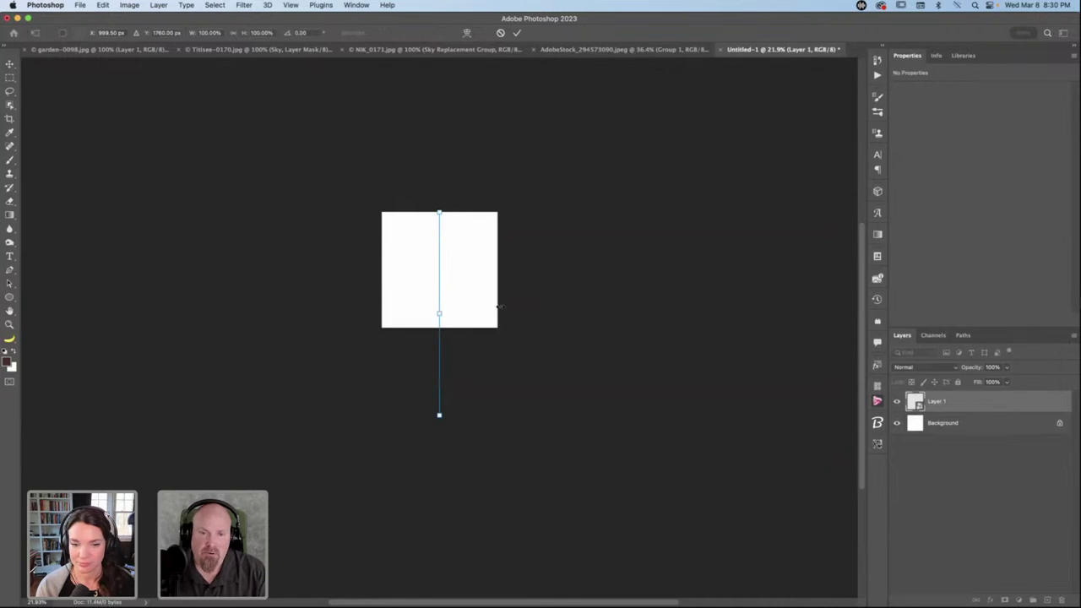
pyautogui.moveTo(443, 313); pyautogui.dragTo(382, 314)
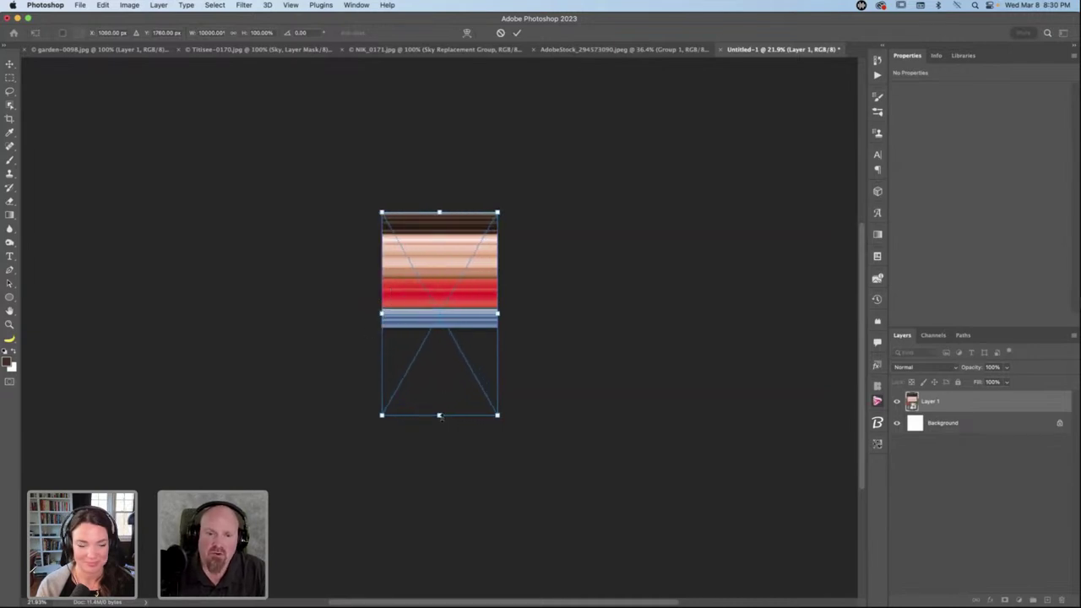
pyautogui.moveTo(441, 416); pyautogui.dragTo(438, 331)
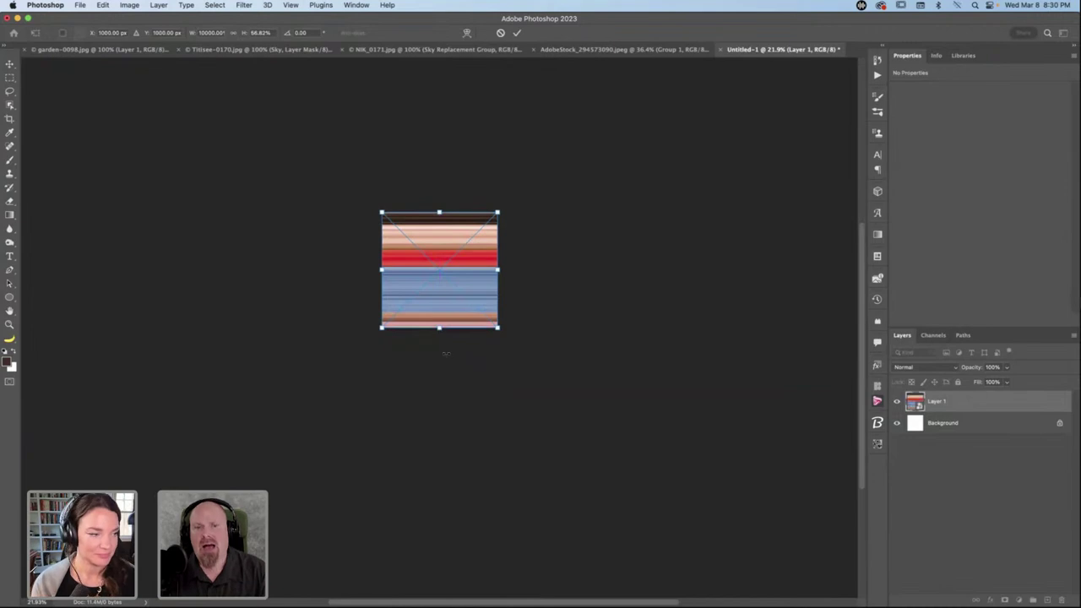
pyautogui.click(517, 32)
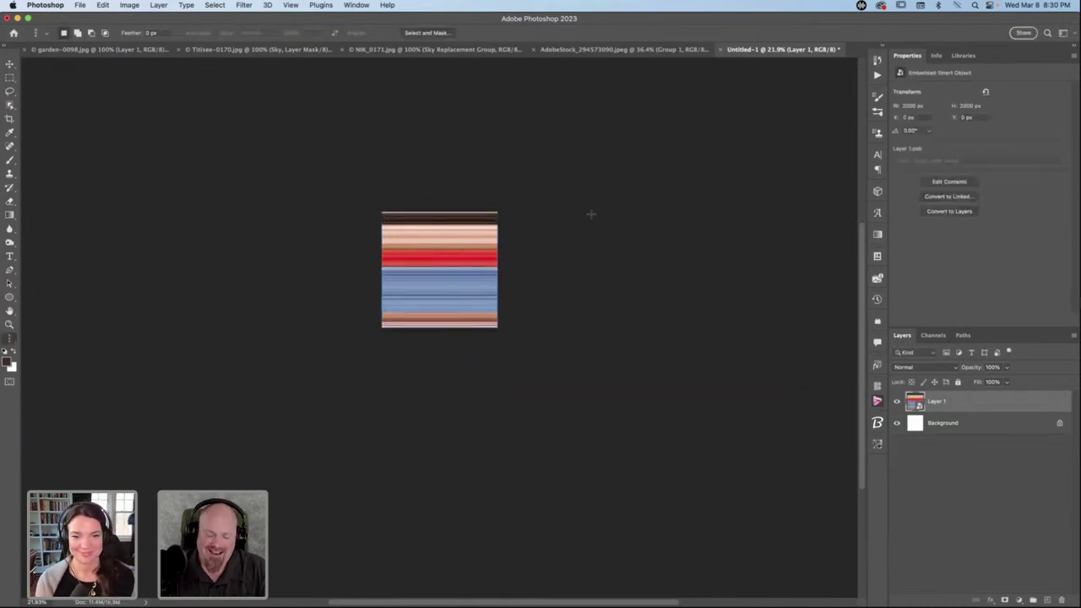
# Zoom to 100% to inspect the stripes, zoom back out, and right-click Layer 1.
pyautogui.press('super+equal')
pyautogui.press('super+equal')
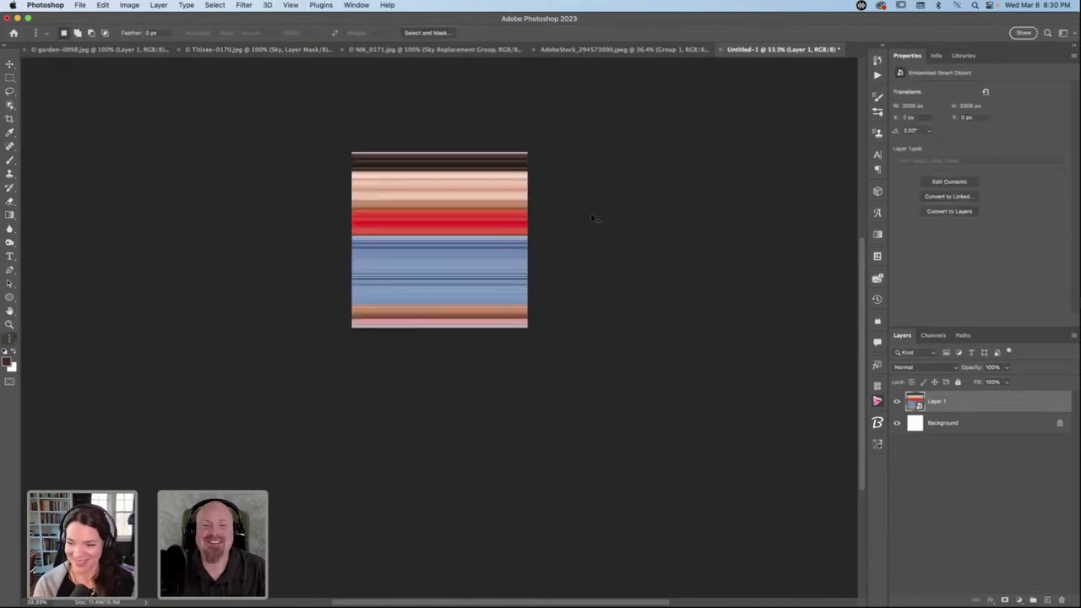
pyautogui.press('super+1')
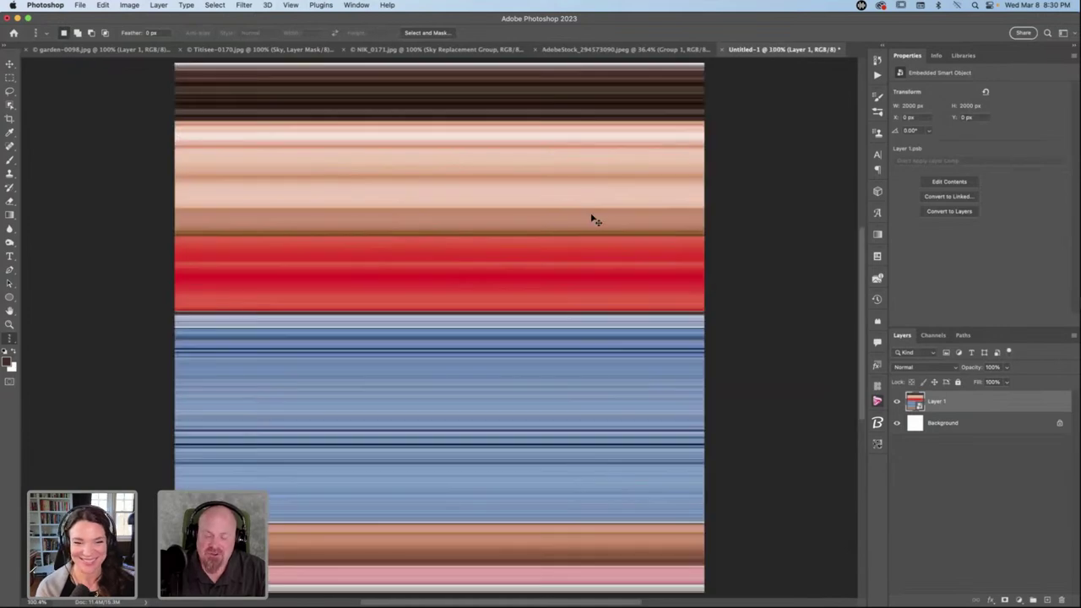
pyautogui.press('super+minus')
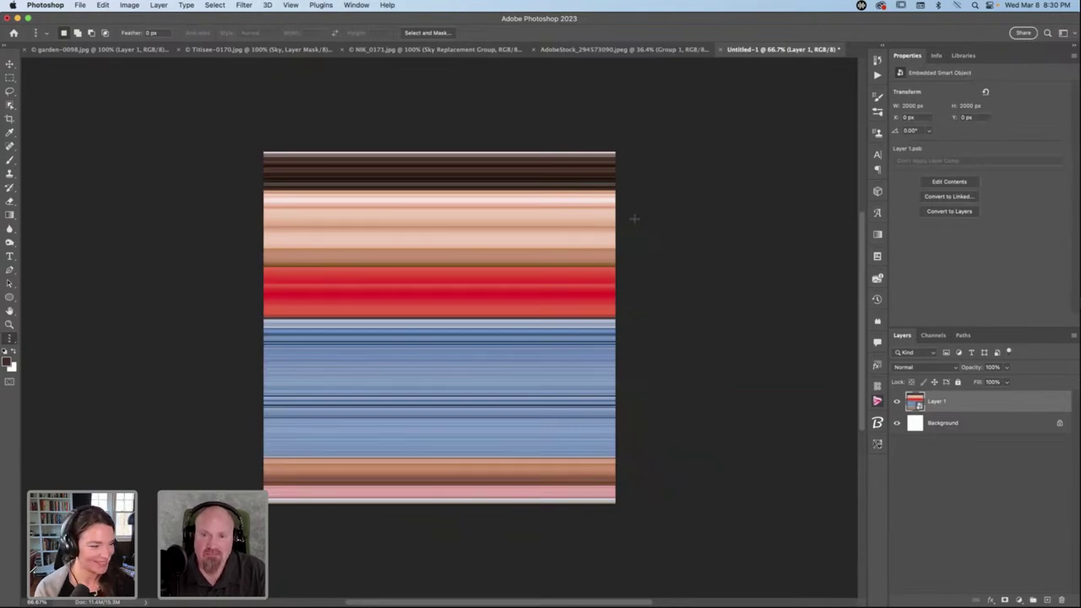
pyautogui.rightClick(954, 406)
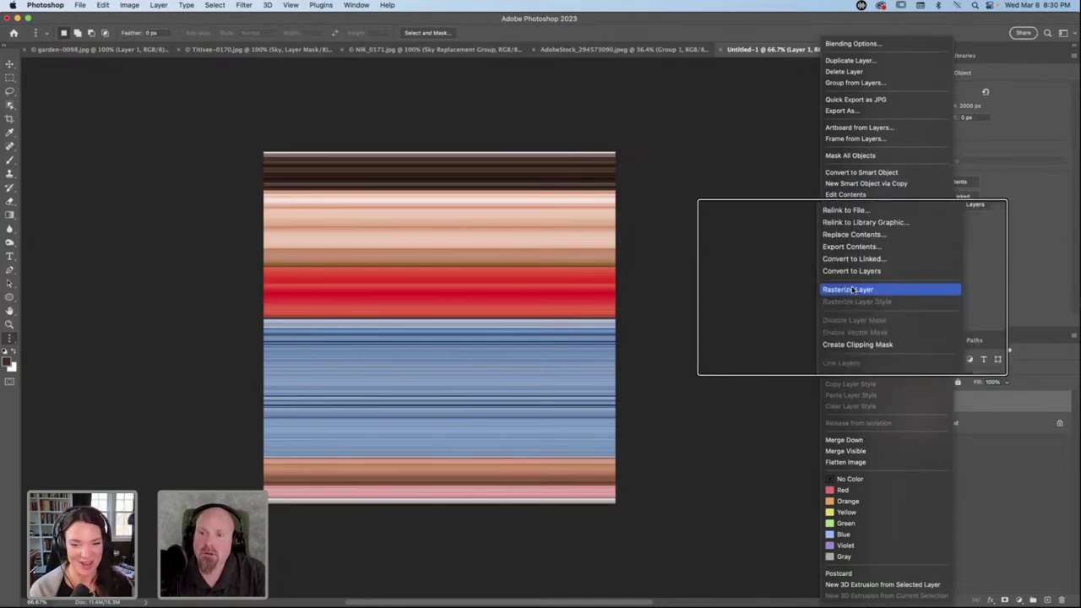
# Rasterize the striped Layer 1 so it becomes a plain pixel layer instead of a smart object.
pyautogui.click(849, 290)
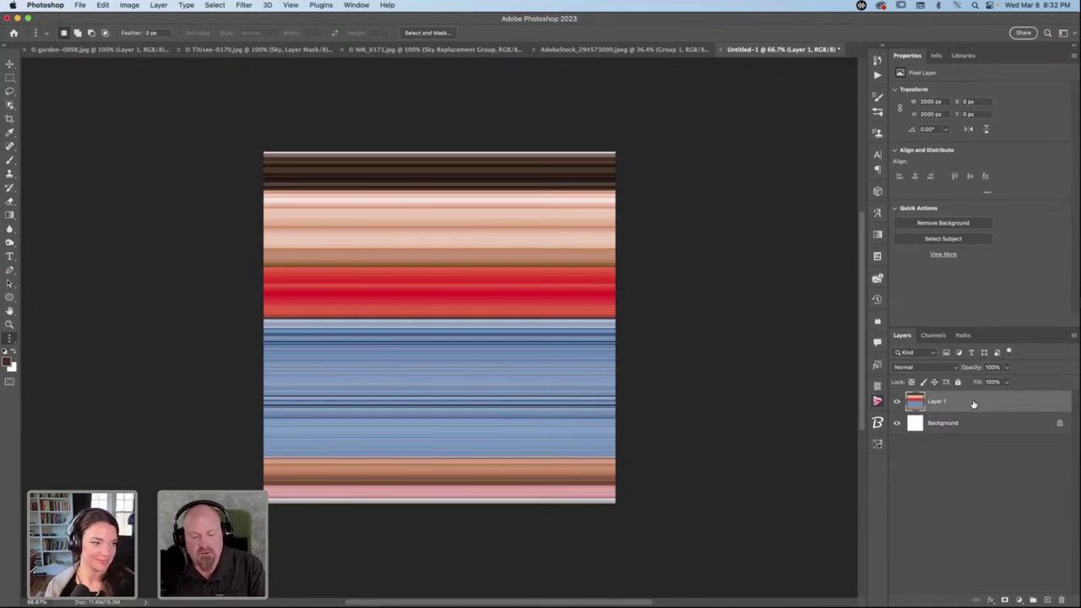
# In Chrome's Behance tab, open the Koselhof project and play its animated snowy village video.
pyautogui.press('super+Tab')
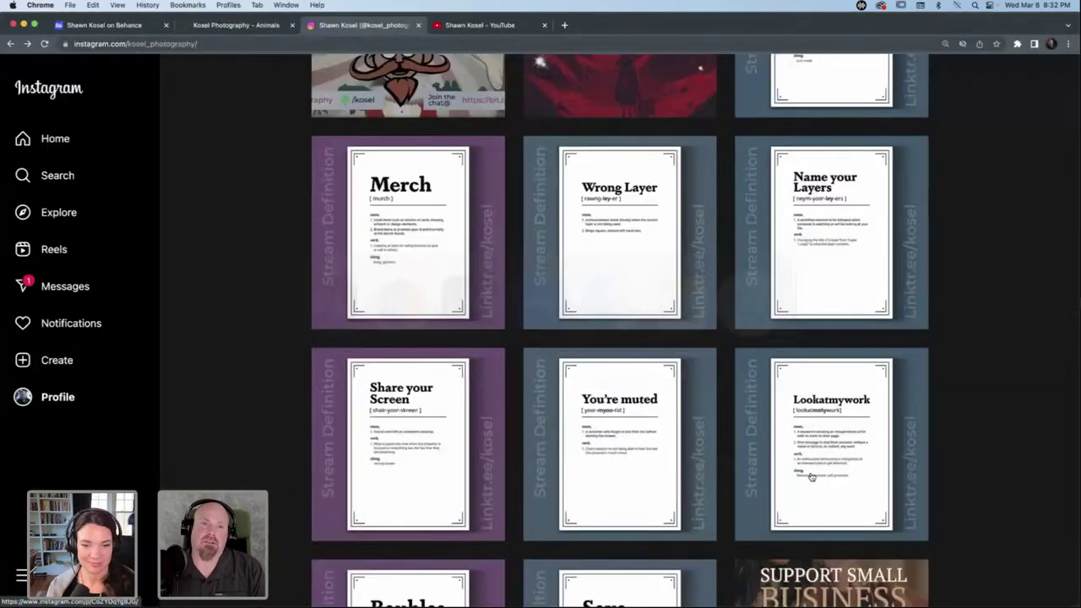
pyautogui.click(108, 26)
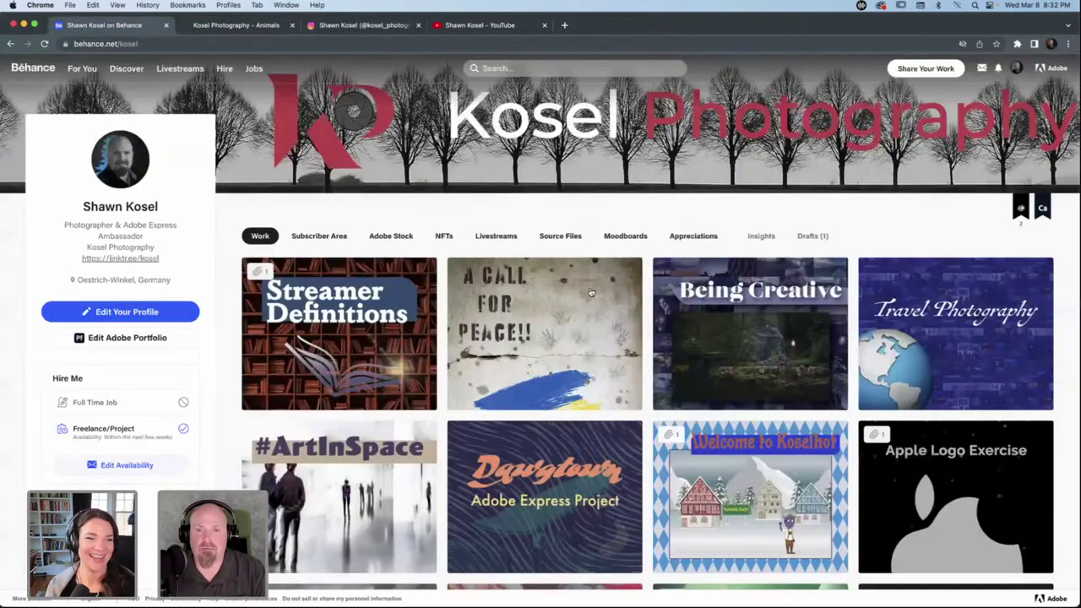
pyautogui.scroll(-3, 597, 287)
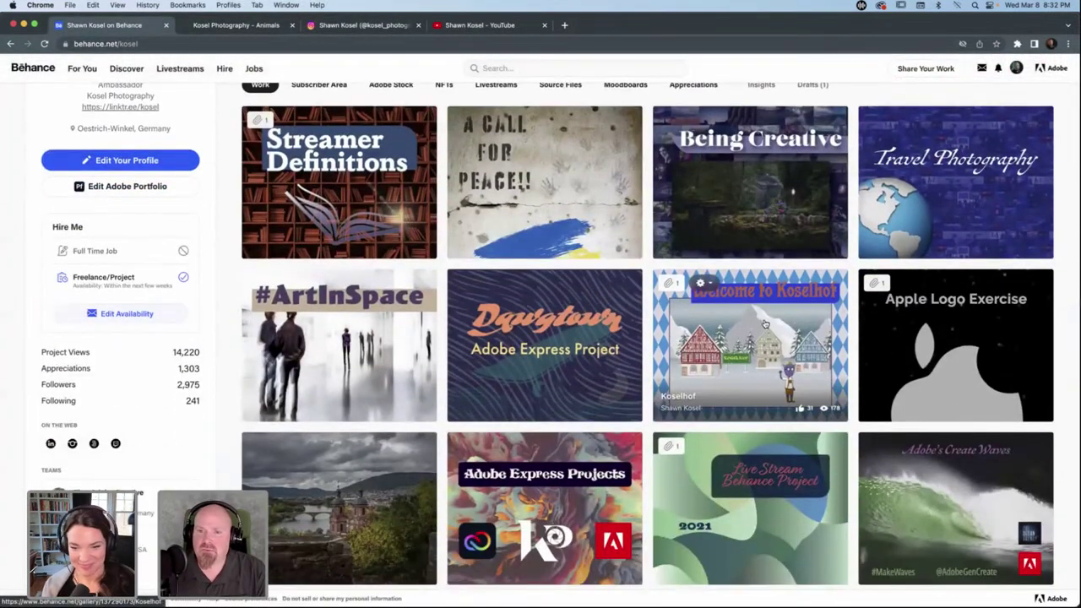
pyautogui.click(765, 319)
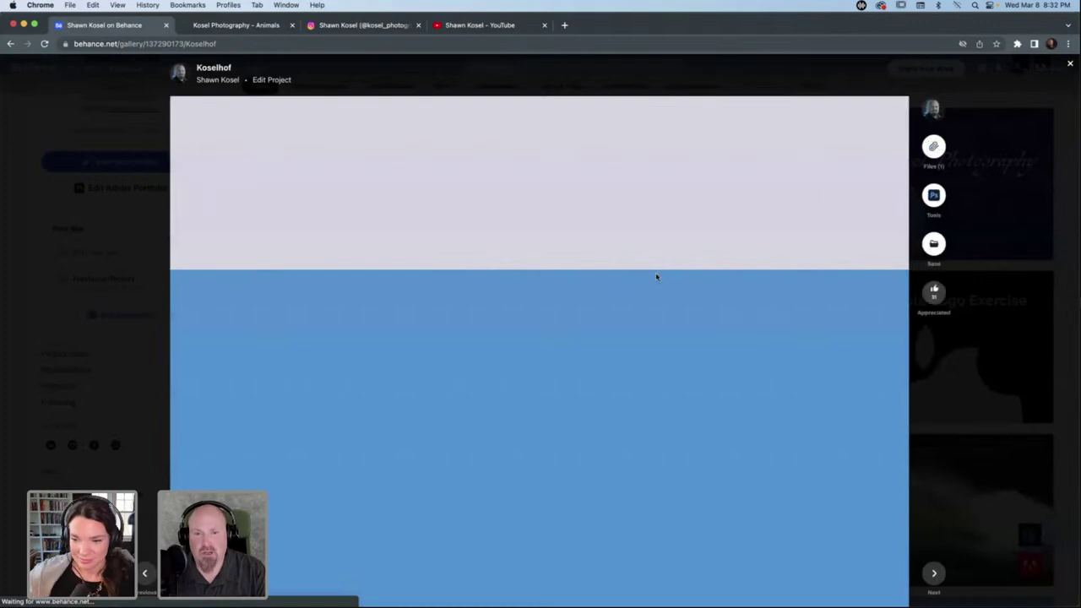
pyautogui.scroll(-3, 487, 250)
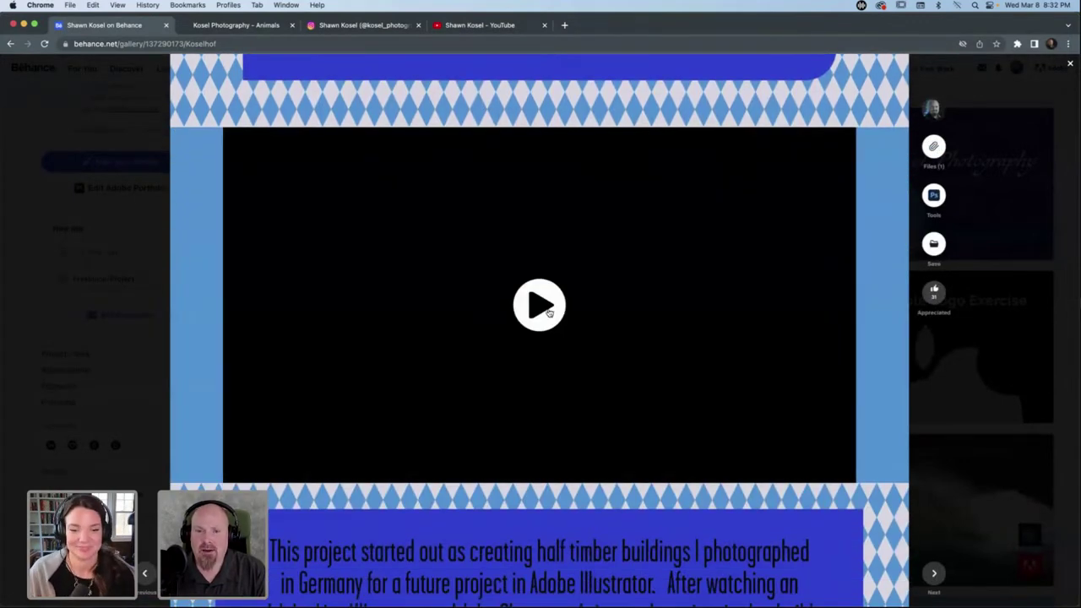
pyautogui.click(547, 311)
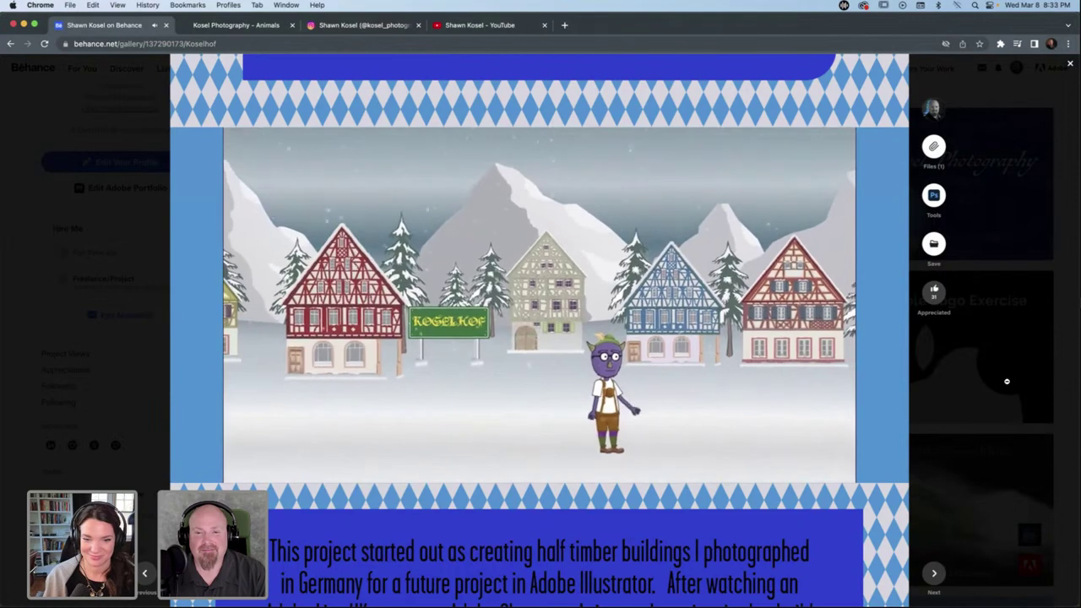
# Scroll through the Koselhof project's sections, then close it to return to the Kosel Photography Work grid.
pyautogui.moveTo(591, 382)
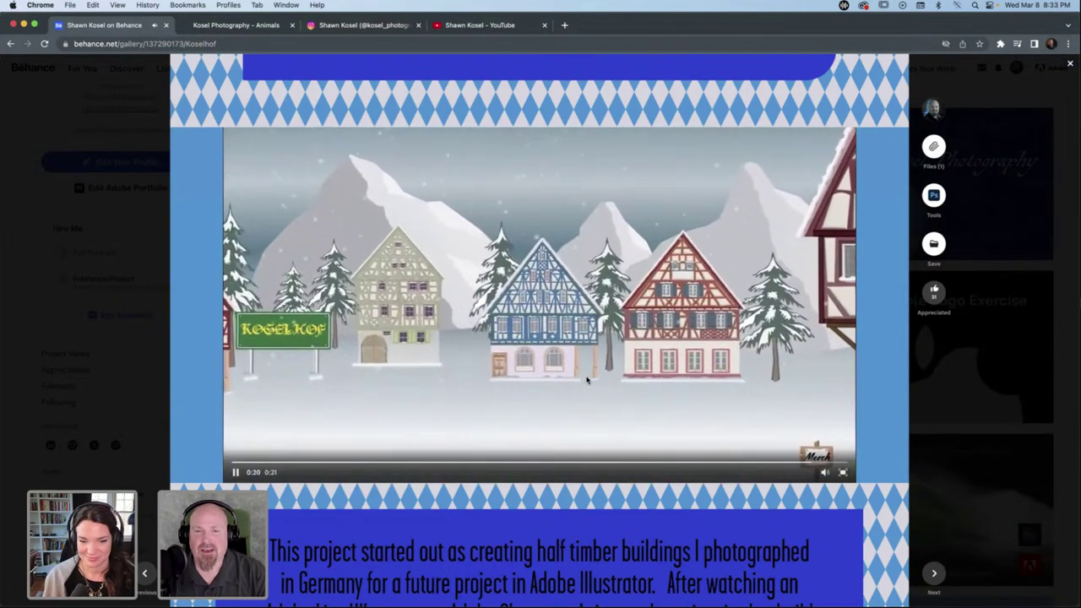
pyautogui.scroll(-8, 584, 378)
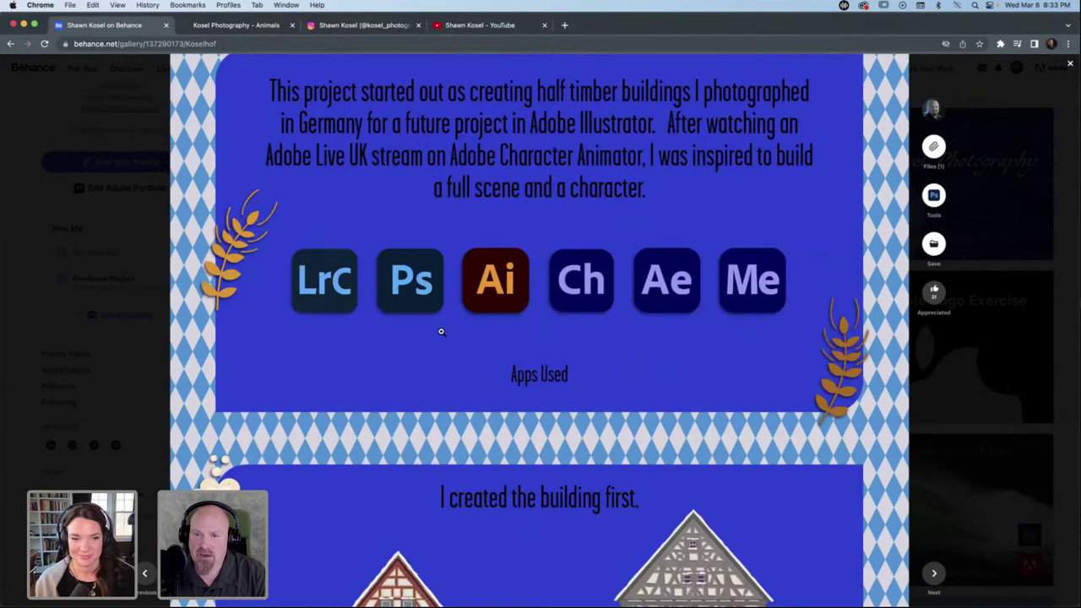
pyautogui.scroll(-5, 442, 333)
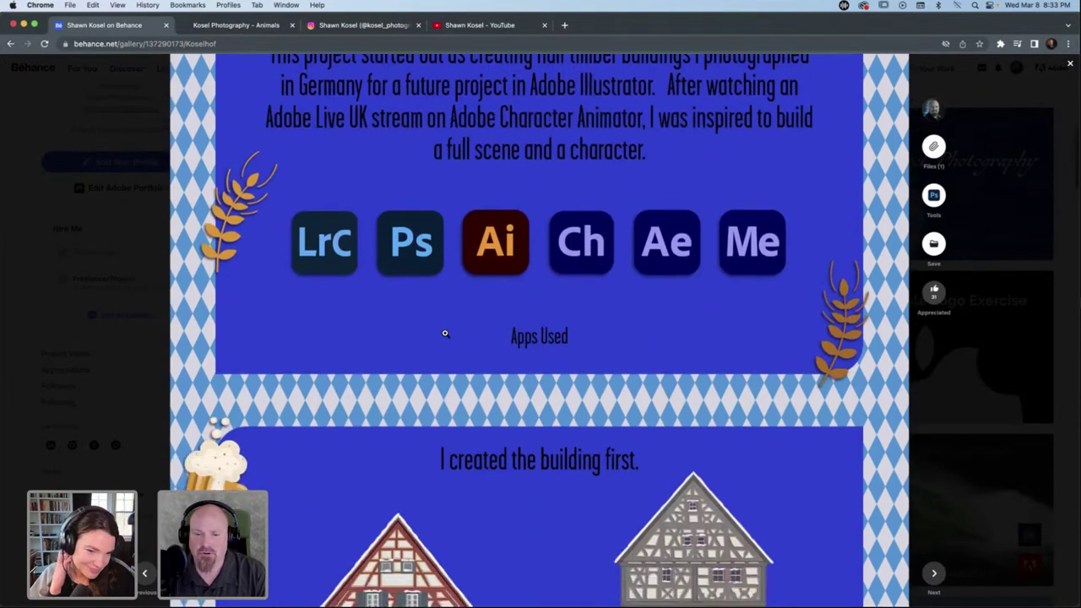
pyautogui.scroll(-2, 445, 333)
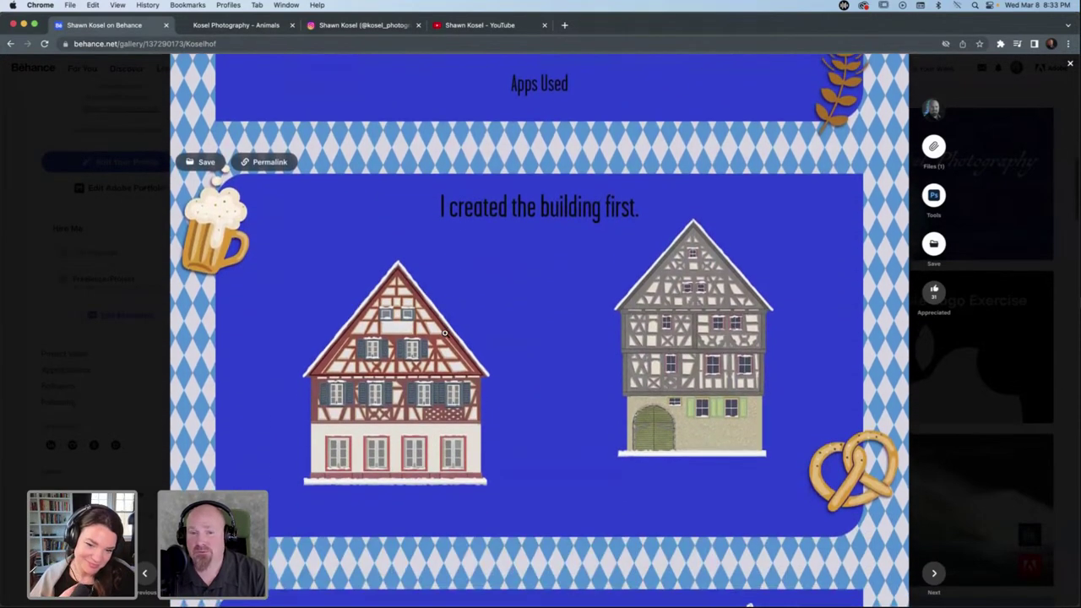
pyautogui.scroll(-9, 649, 351)
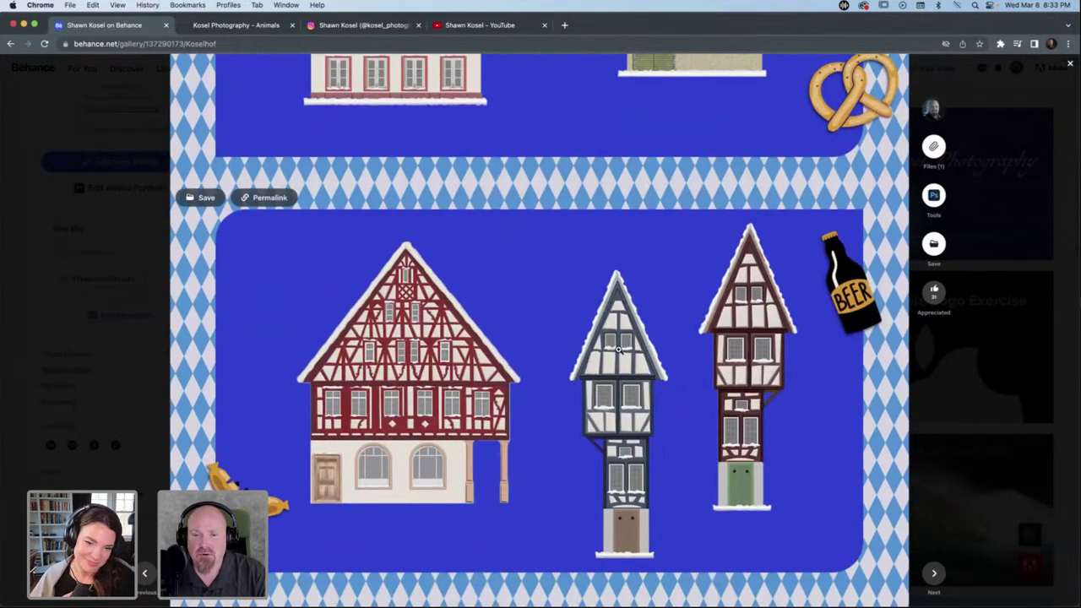
pyautogui.scroll(-8, 620, 349)
pyautogui.scroll(-5, 618, 349)
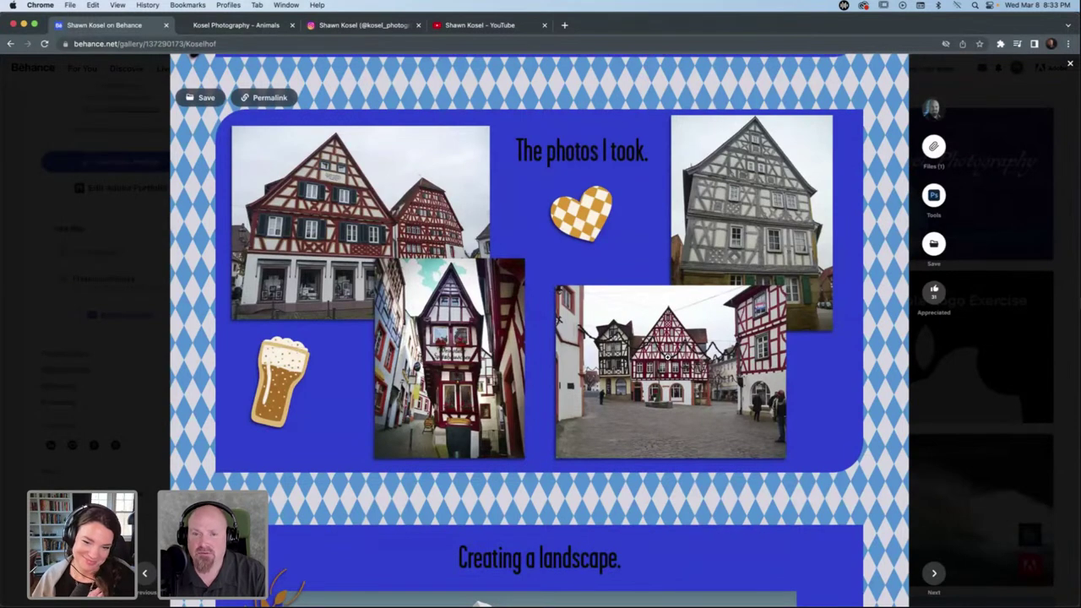
pyautogui.scroll(8, 667, 359)
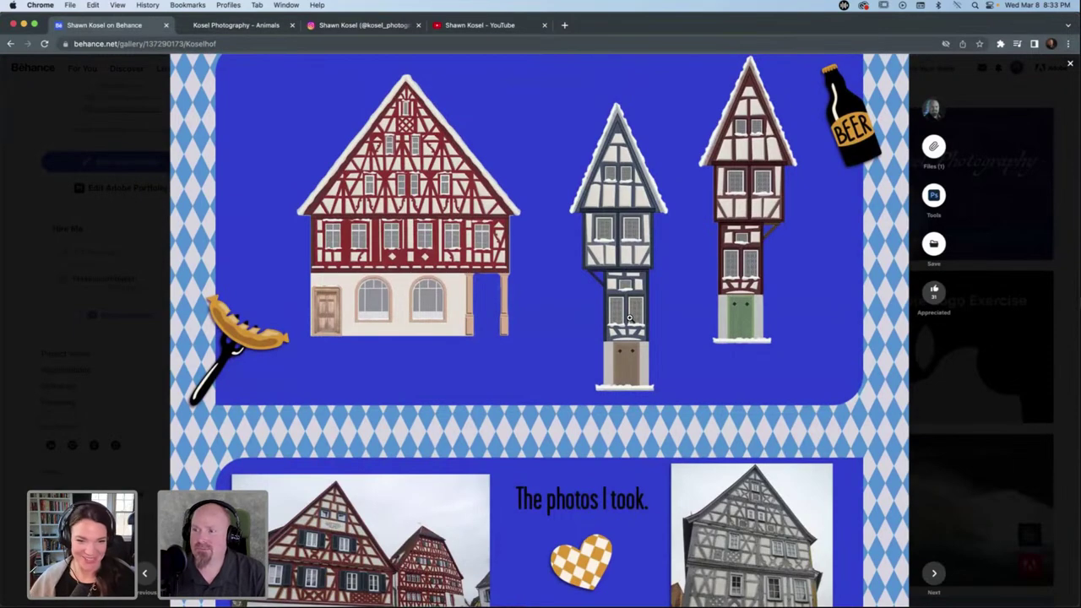
pyautogui.scroll(-6, 629, 317)
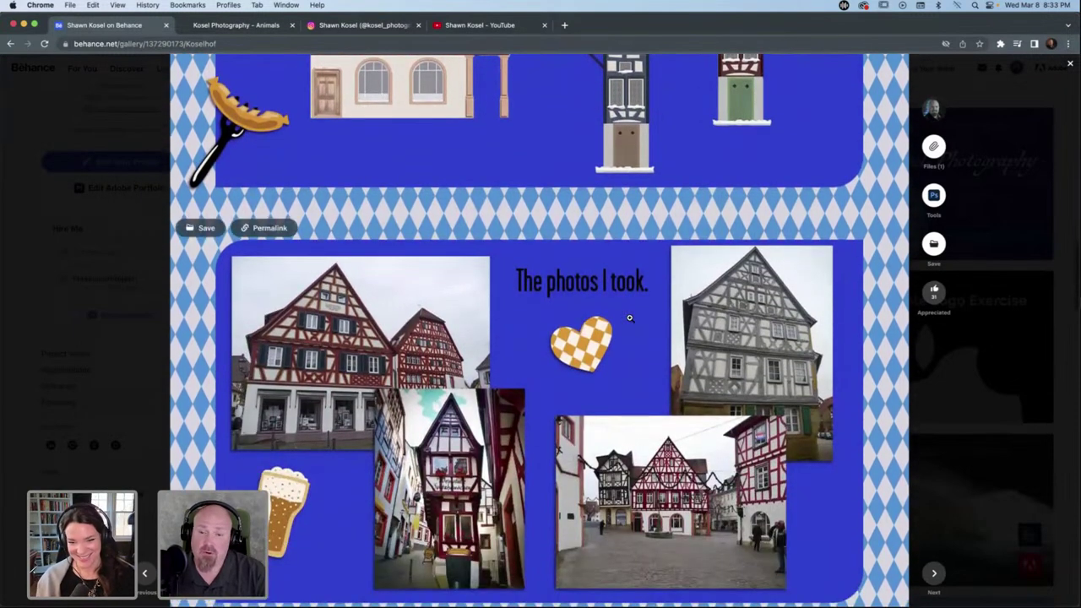
pyautogui.scroll(-3, 630, 319)
pyautogui.scroll(-4, 630, 318)
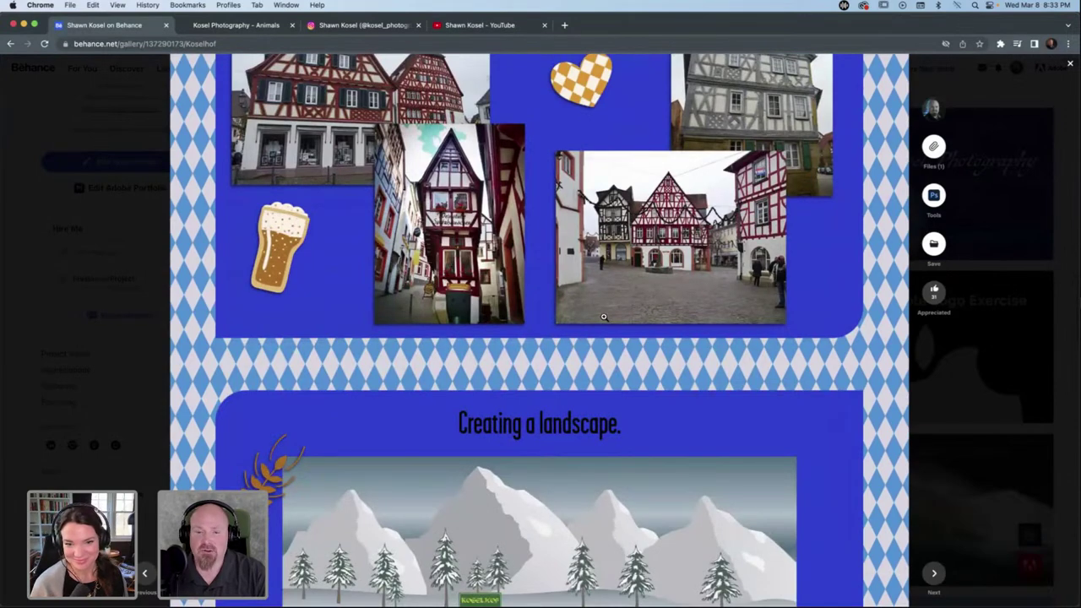
pyautogui.scroll(-6, 603, 317)
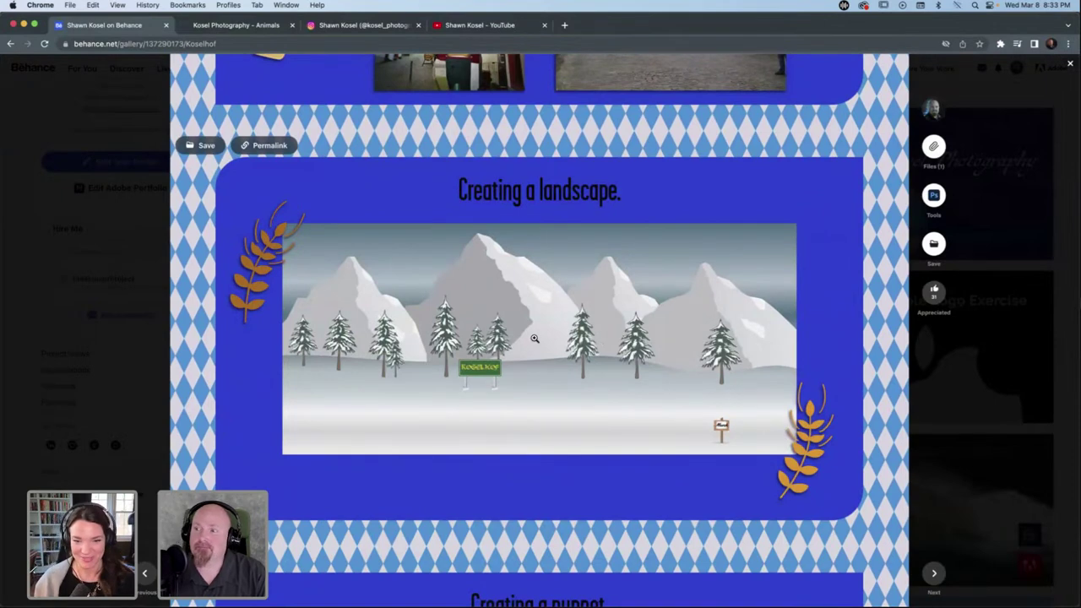
pyautogui.scroll(10, 534, 338)
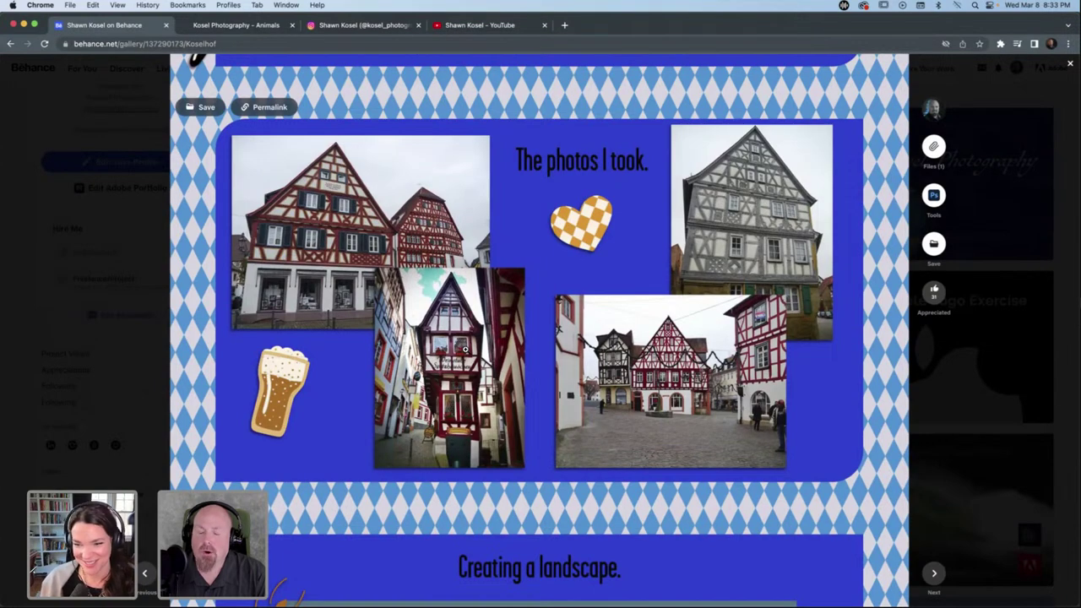
pyautogui.scroll(-10, 465, 349)
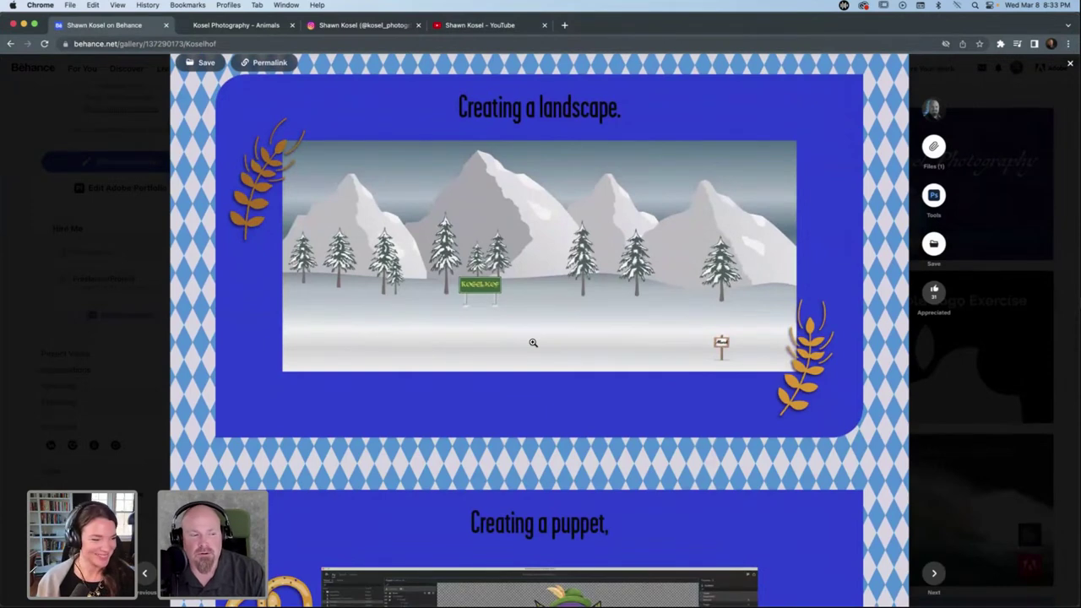
pyautogui.scroll(-5, 547, 339)
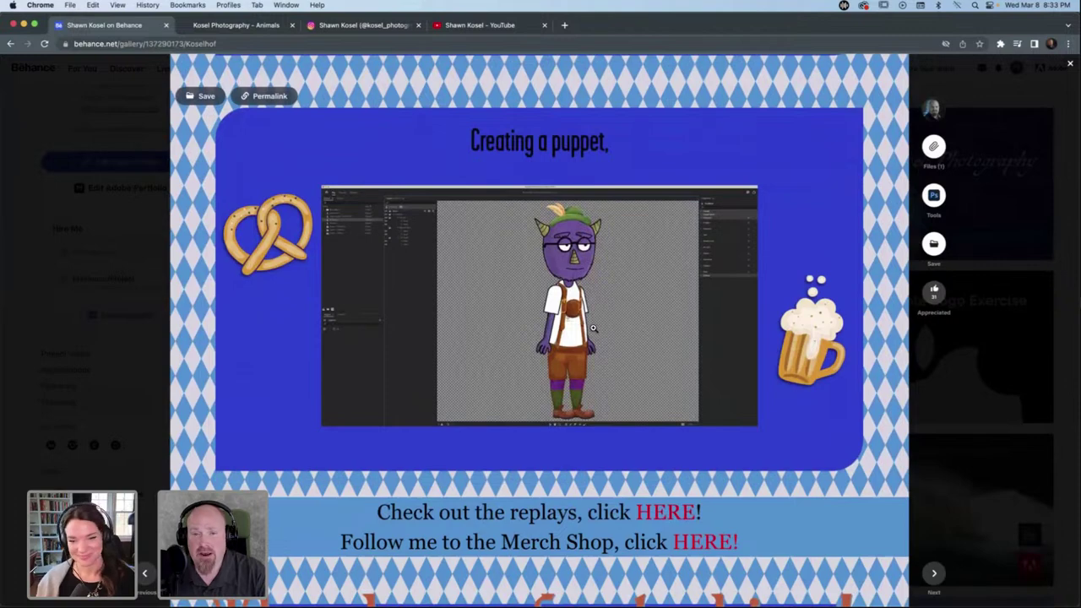
pyautogui.scroll(-5, 591, 328)
pyautogui.scroll(8, 594, 330)
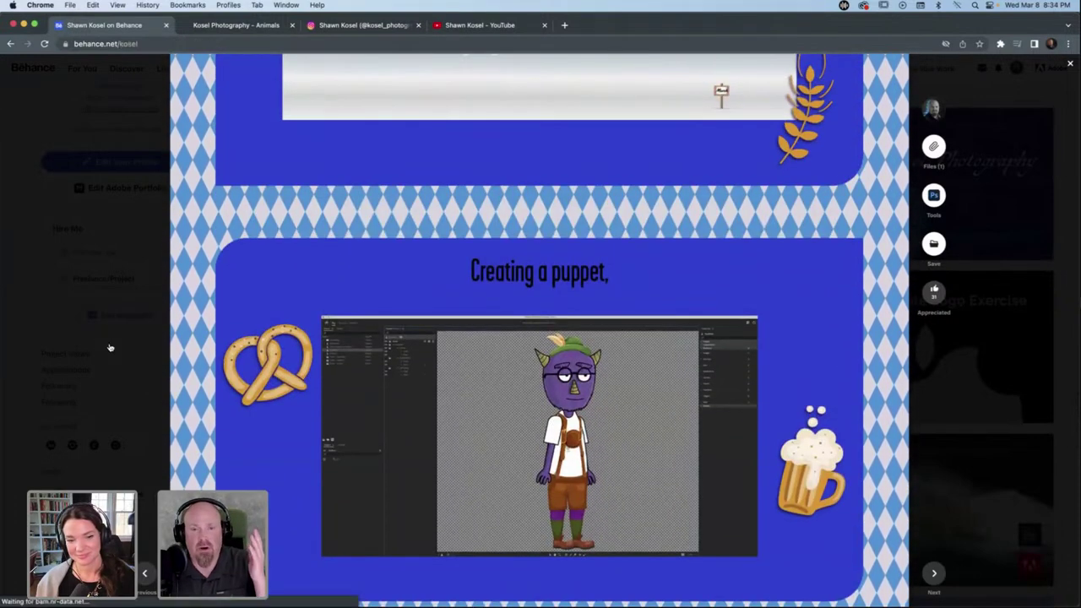
pyautogui.click(108, 345)
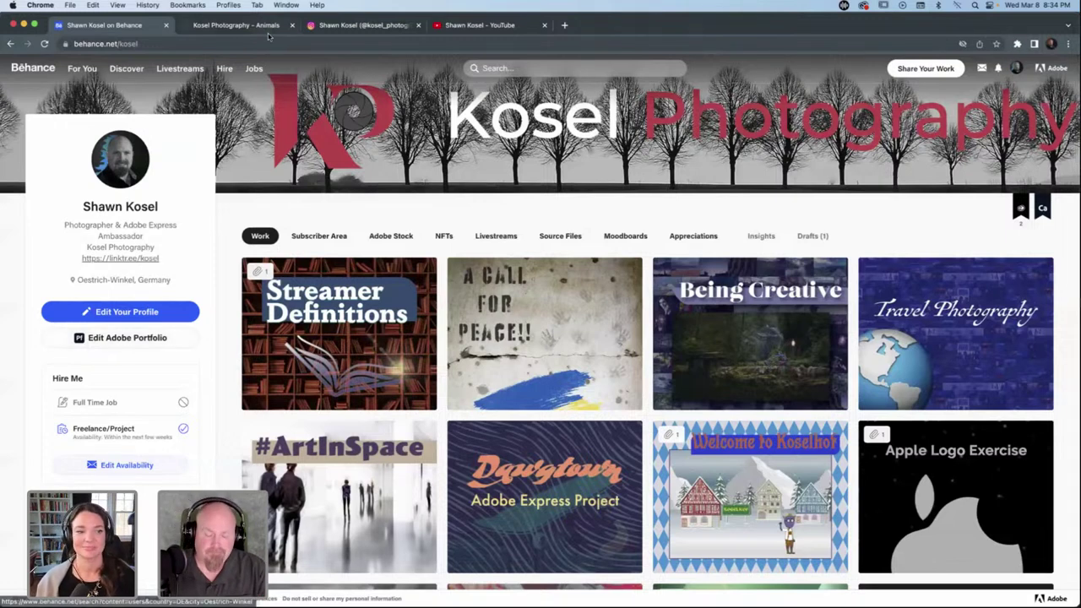
# Switch back to Photoshop's striped Untitled-1 document.
pyautogui.press('super+Tab')
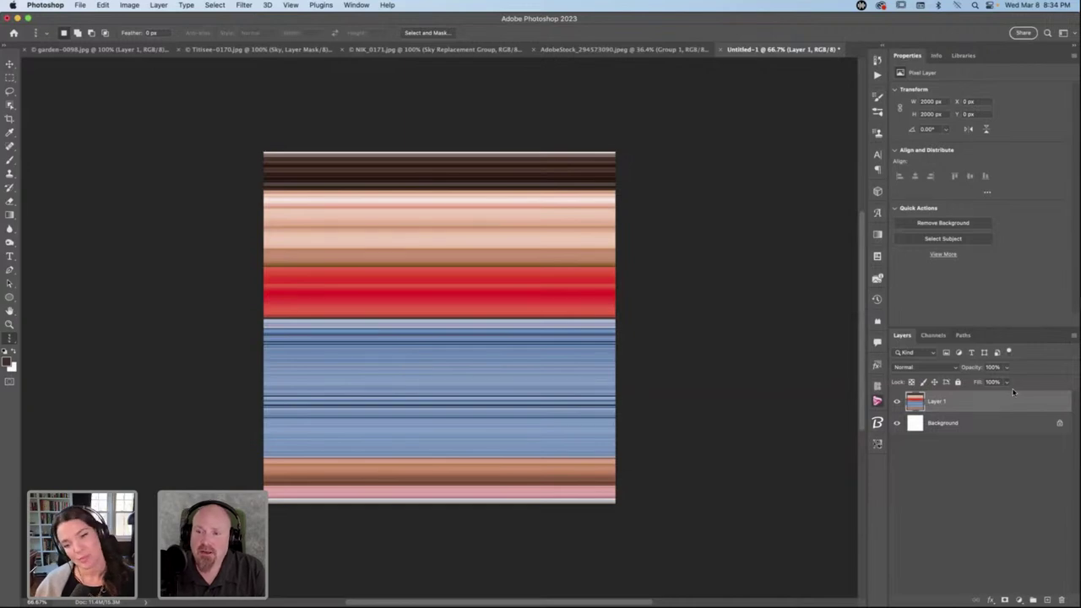
# Duplicate the striped Layer 1 with Cmd+J and begin a Free Transform on the copy.
pyautogui.press('super+j')
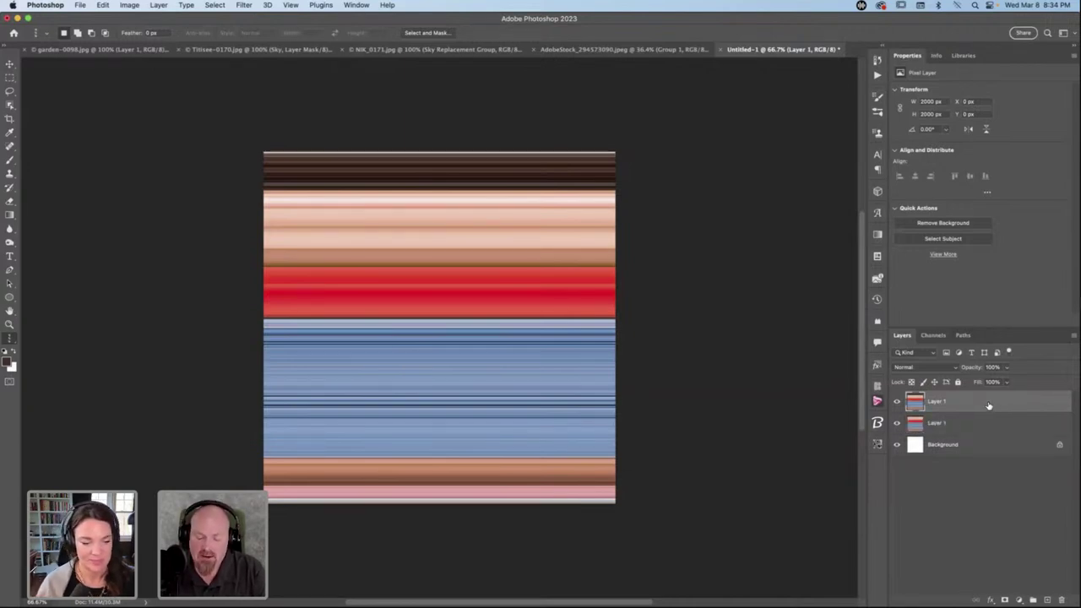
pyautogui.press('super+t')
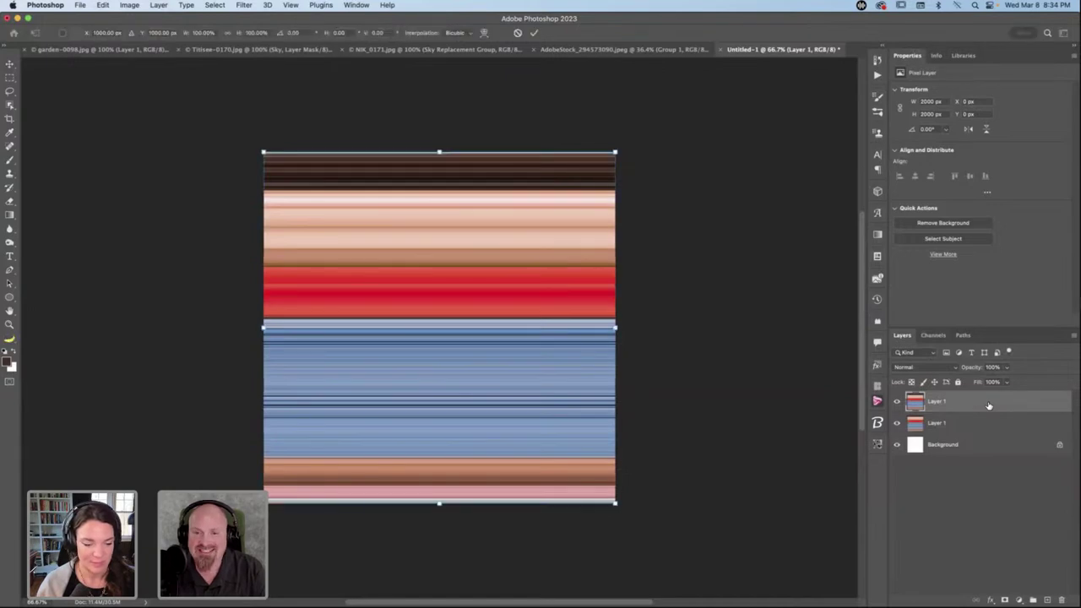
# Flip the Layer 1 copy vertically and commit the transform.
pyautogui.rightClick(390, 277)
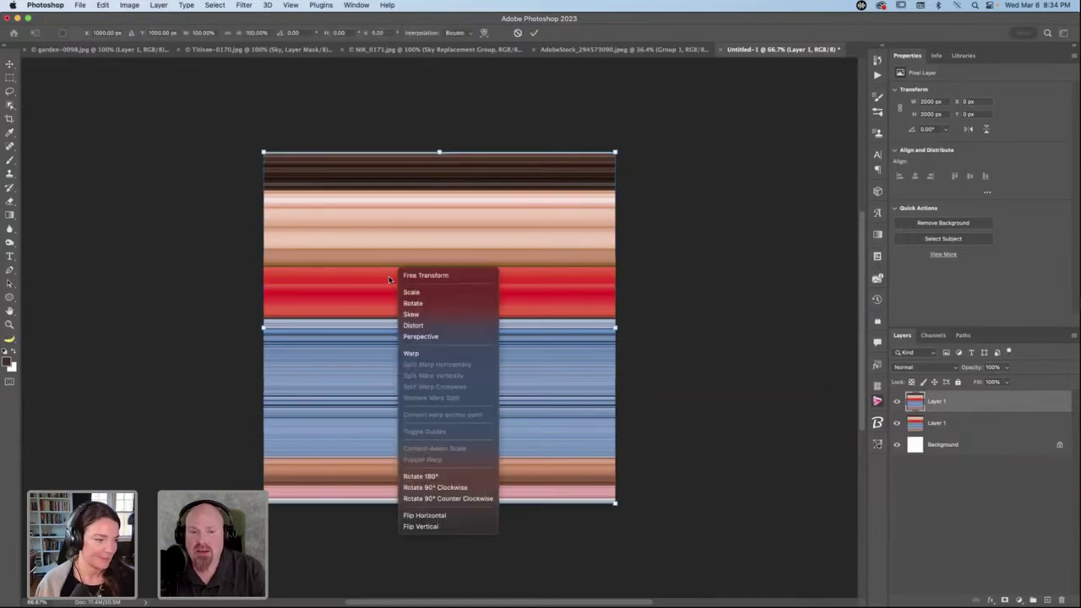
pyautogui.click(423, 528)
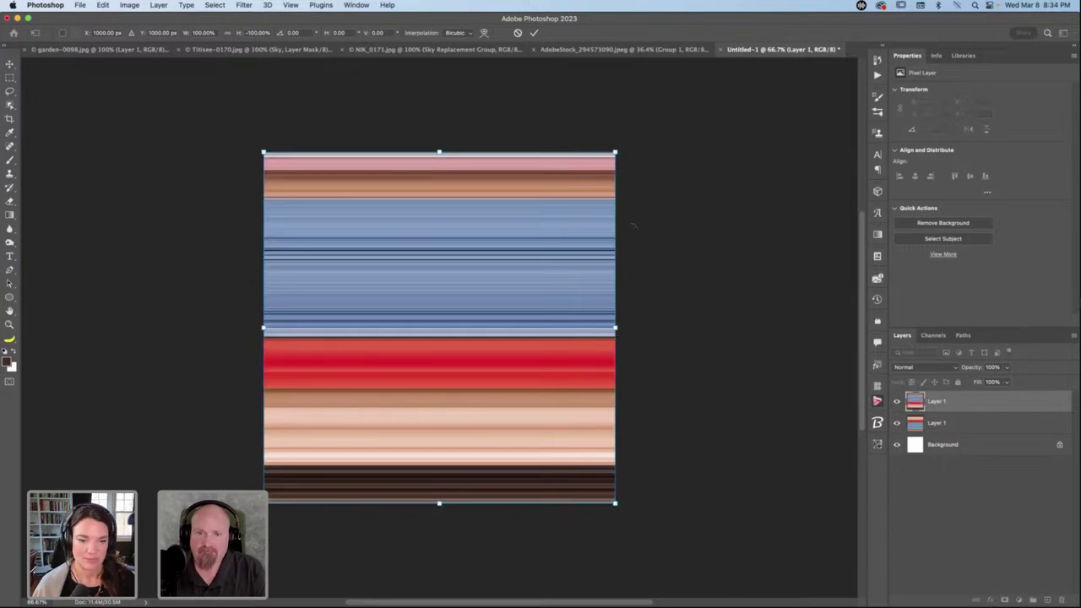
pyautogui.click(532, 37)
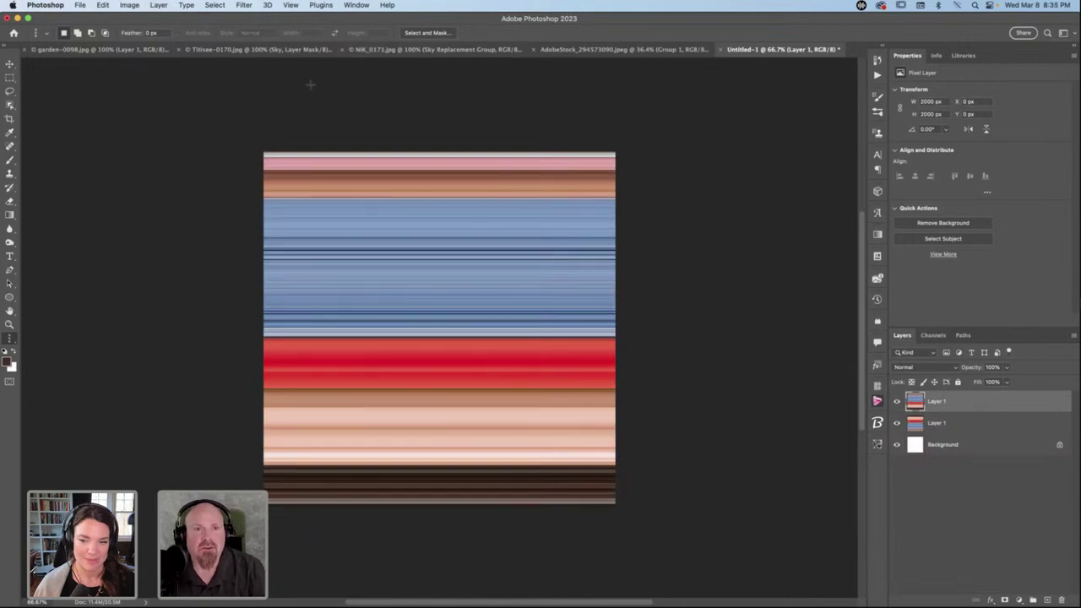
# Wrap the top stripe copy into concentric rings with Polar Coordinates and hide the lower stripe layer.
pyautogui.click(245, 6)
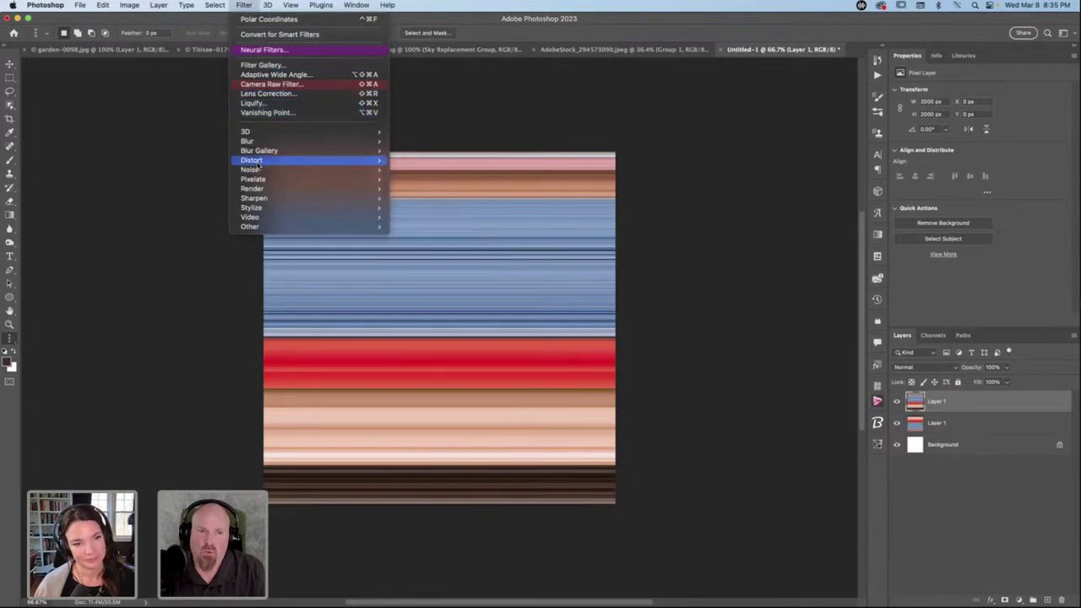
pyautogui.moveTo(264, 163)
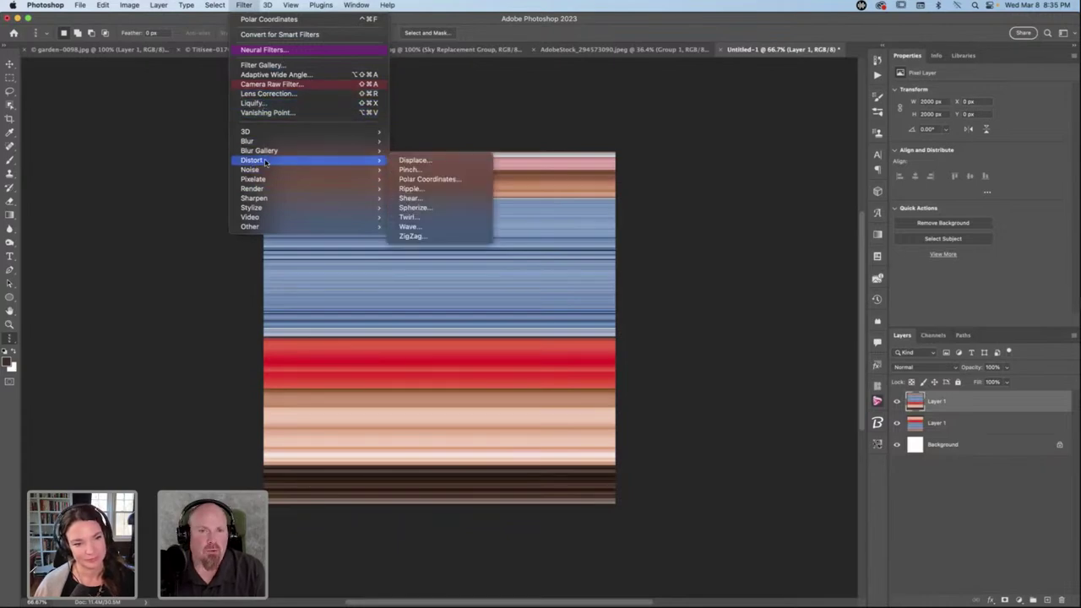
pyautogui.click(432, 178)
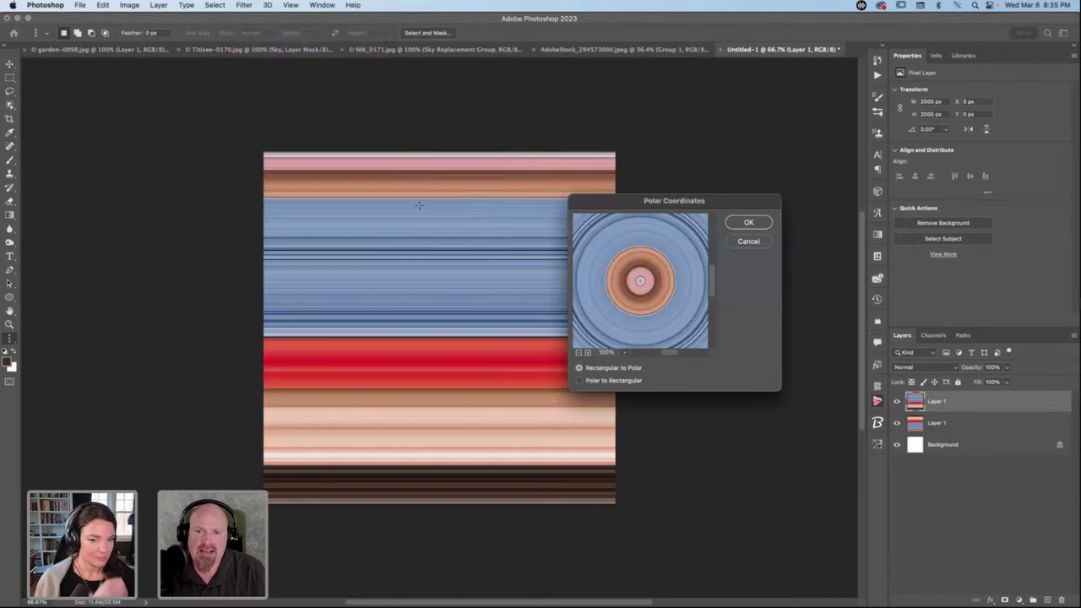
pyautogui.click(746, 224)
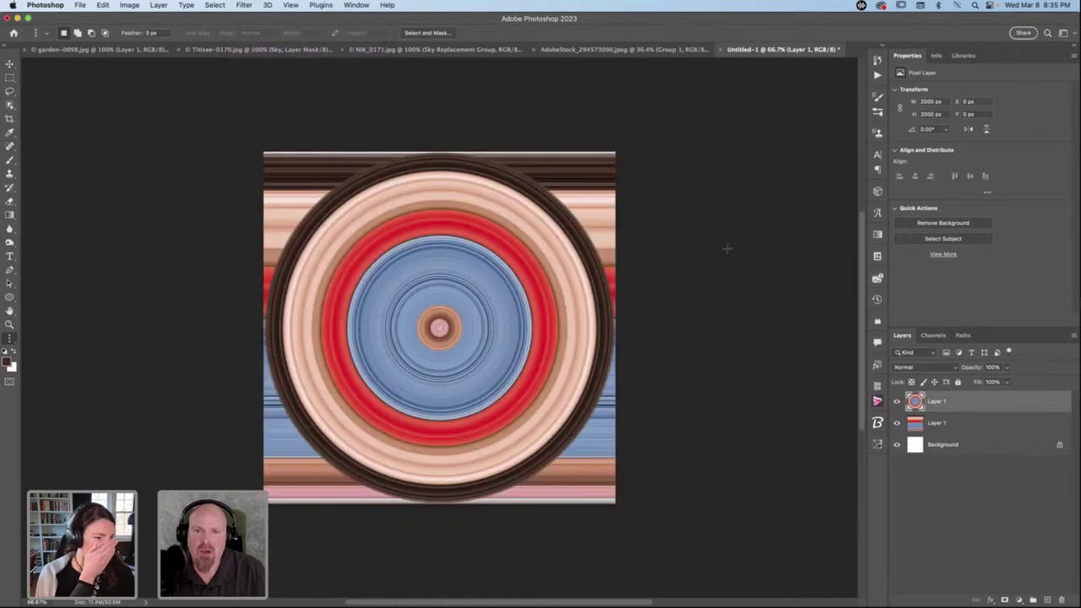
pyautogui.click(897, 423)
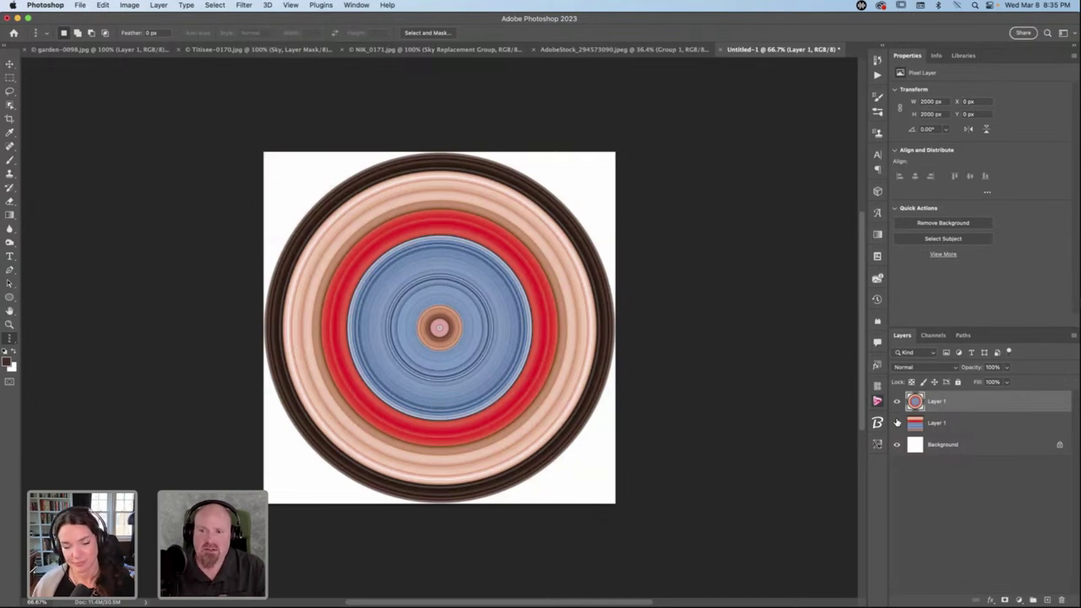
pyautogui.click(897, 423)
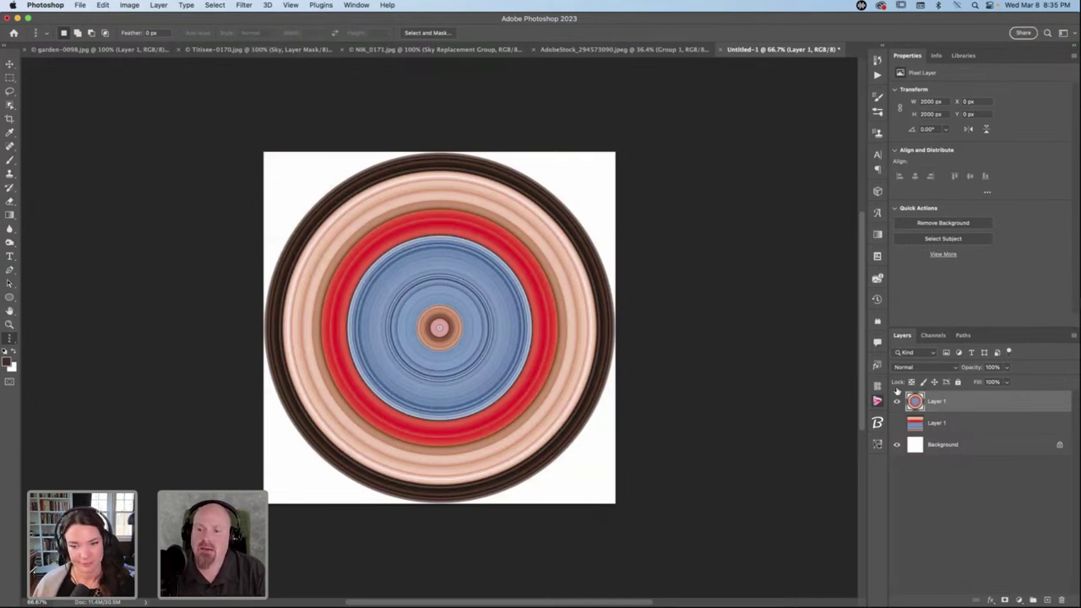
# Hide the top ring layer, then turn the lower striped layer into rings with Polar Coordinates.
pyautogui.click(896, 402)
pyautogui.click(897, 423)
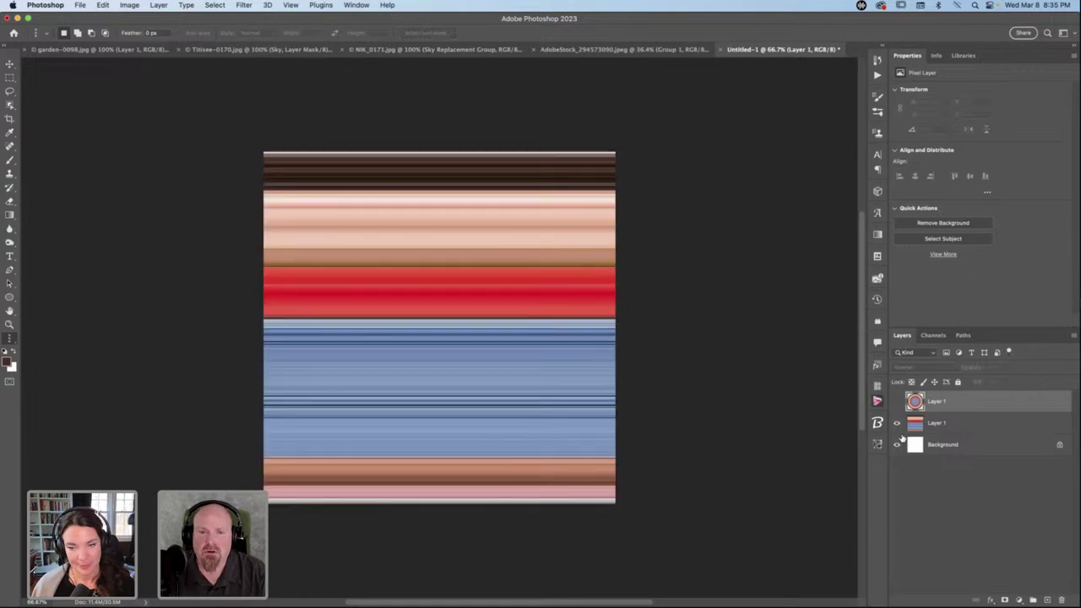
pyautogui.click(991, 422)
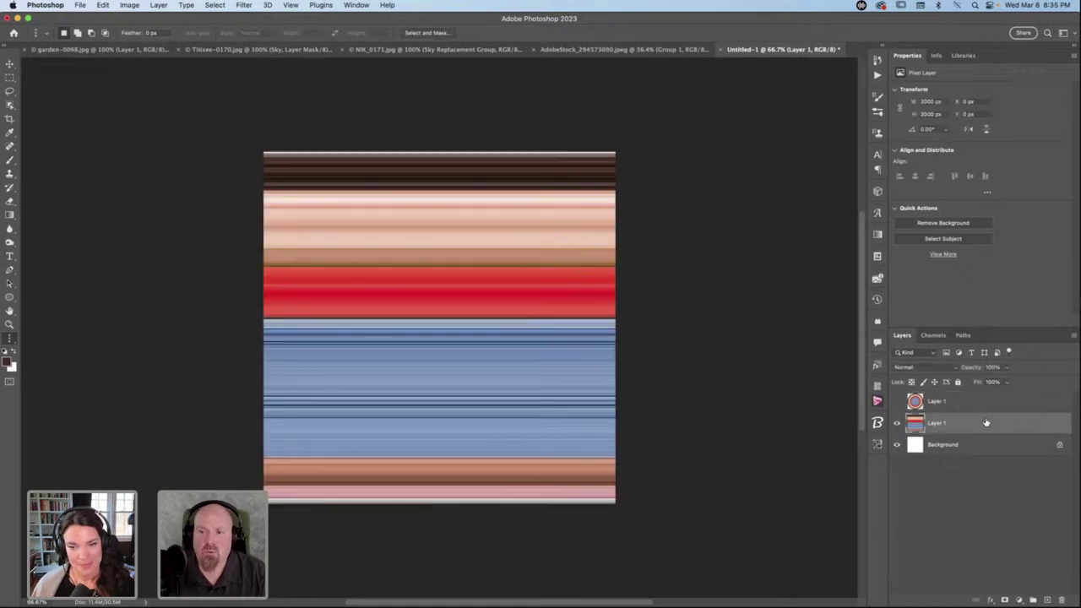
pyautogui.click(244, 6)
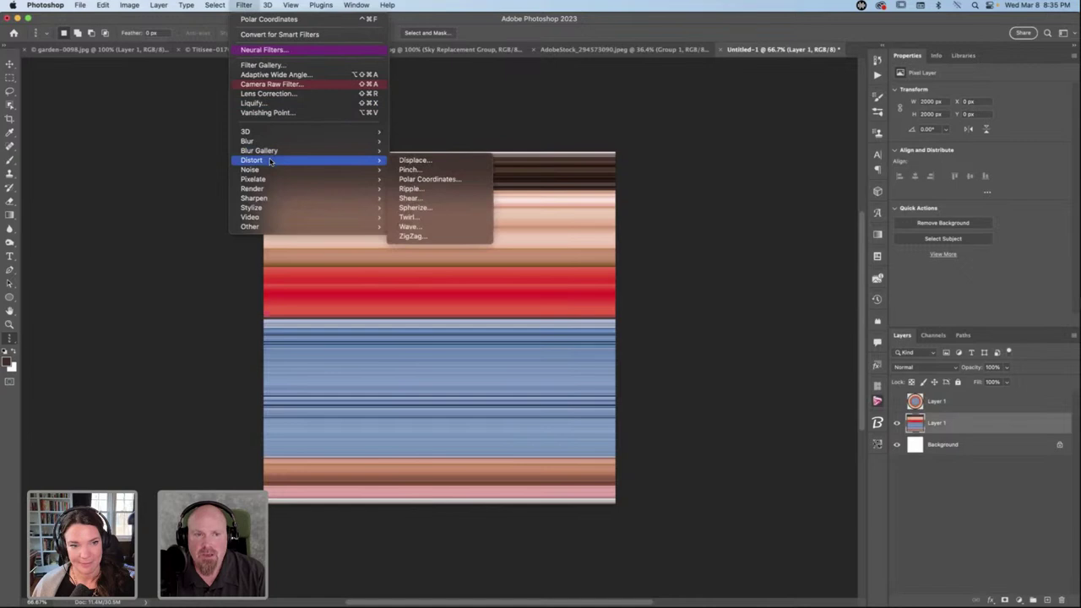
pyautogui.click(437, 180)
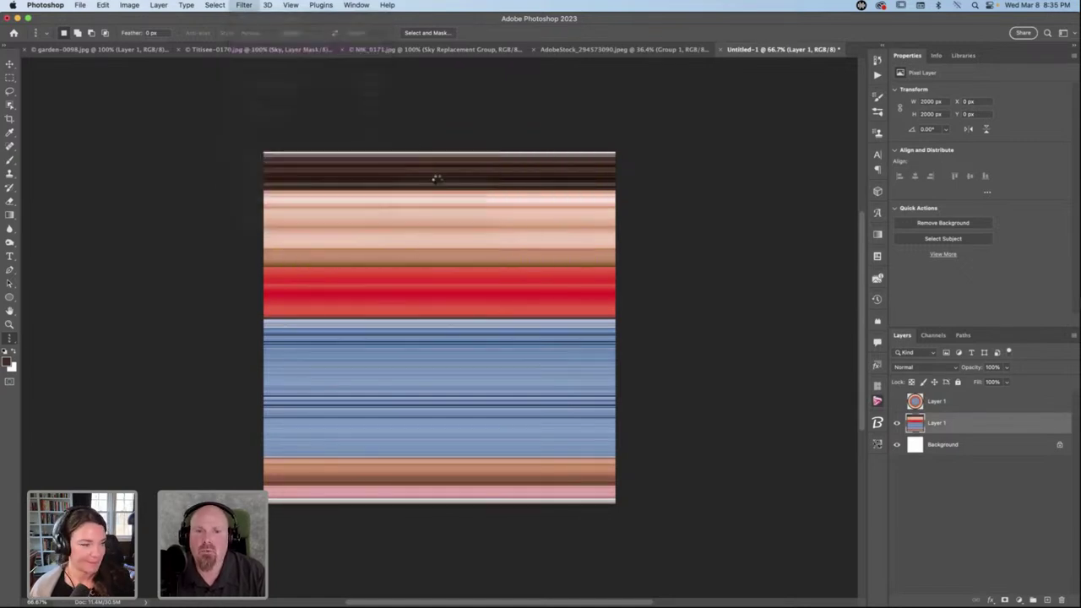
pyautogui.click(749, 223)
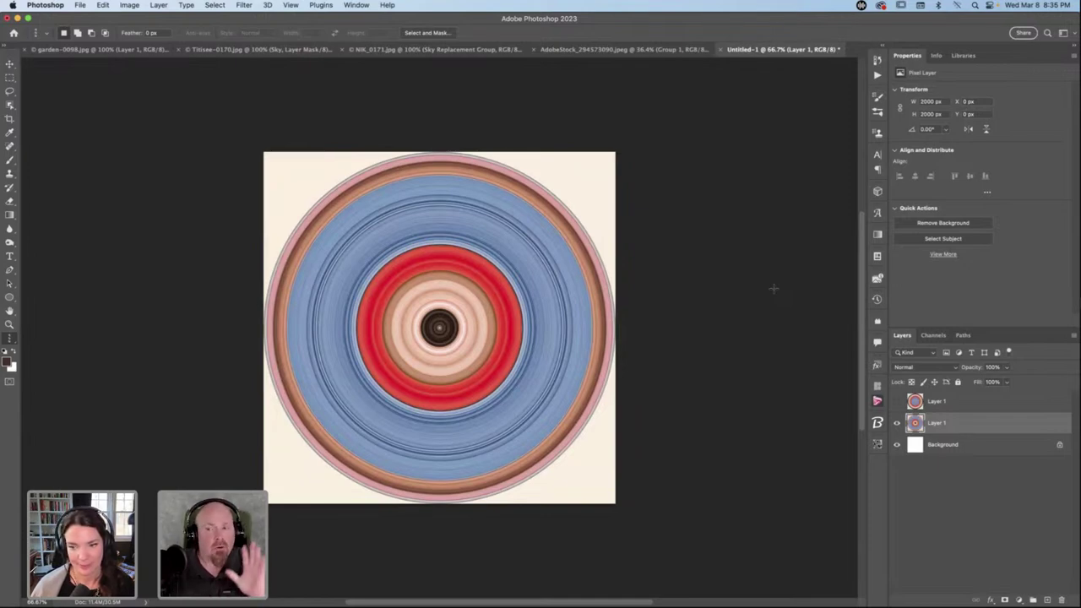
pyautogui.click(970, 405)
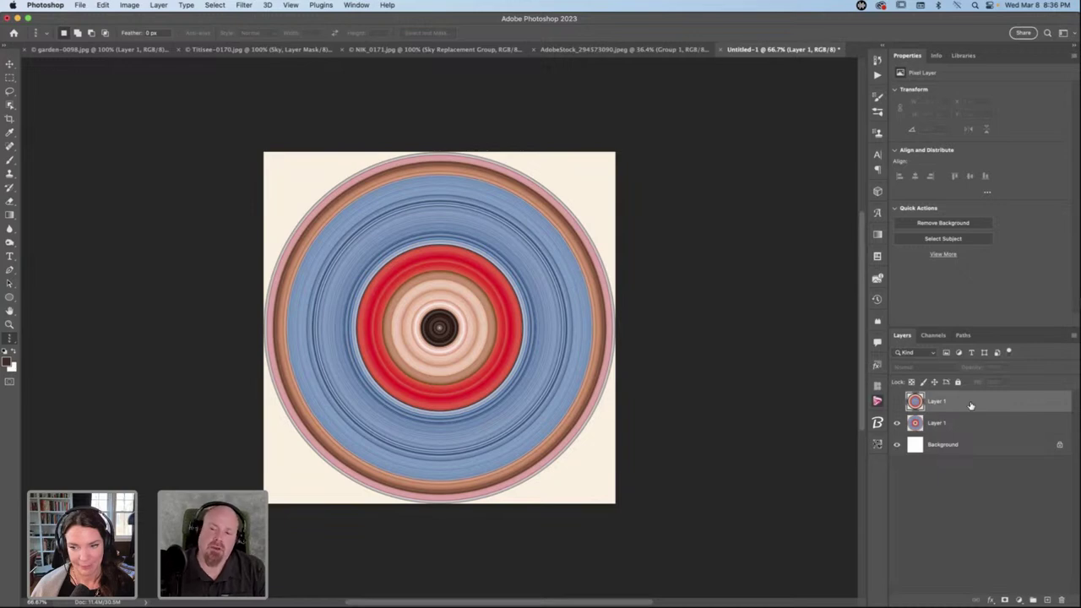
# Add Layer 2, hide the ring layers, fill it from a one-pixel centre column, and make it a smart object.
pyautogui.click(1046, 600)
pyautogui.click(897, 422)
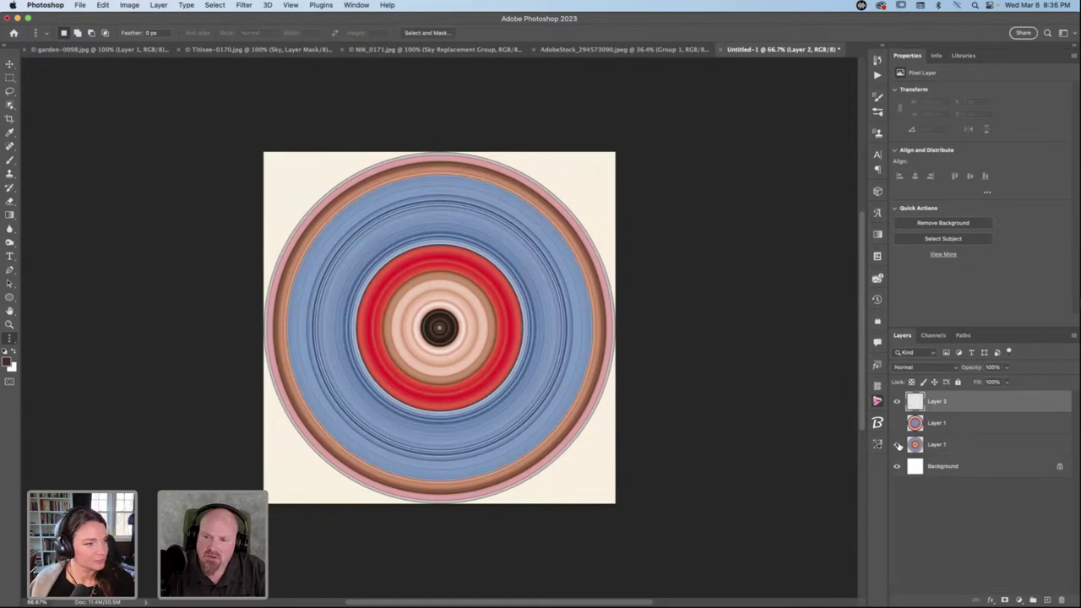
pyautogui.click(897, 444)
pyautogui.click(398, 340)
pyautogui.hotkey('alt', 'BackSpace')
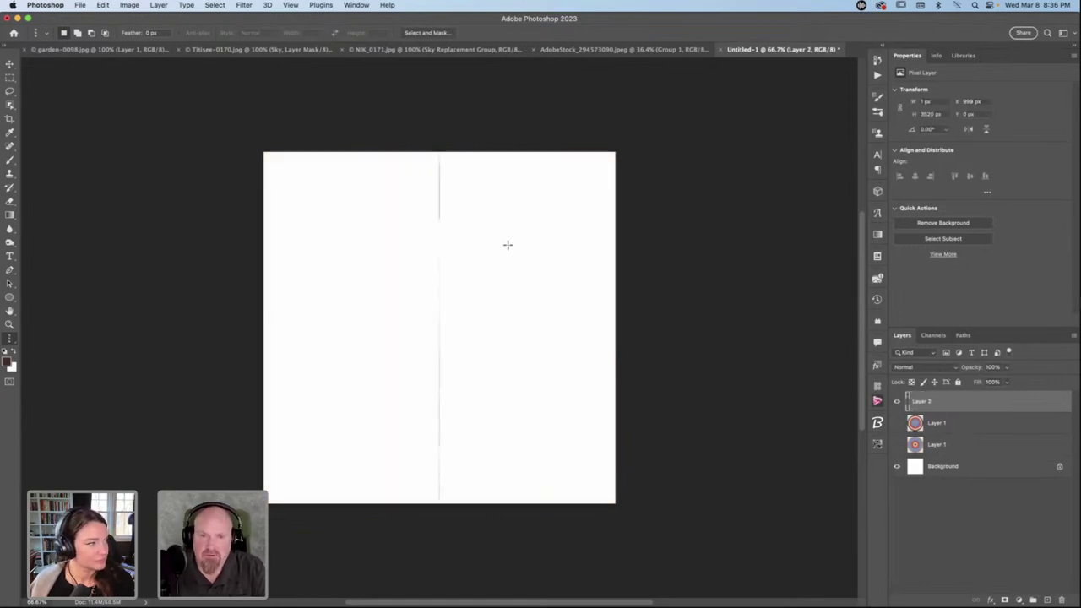
pyautogui.press('super+shift+s')
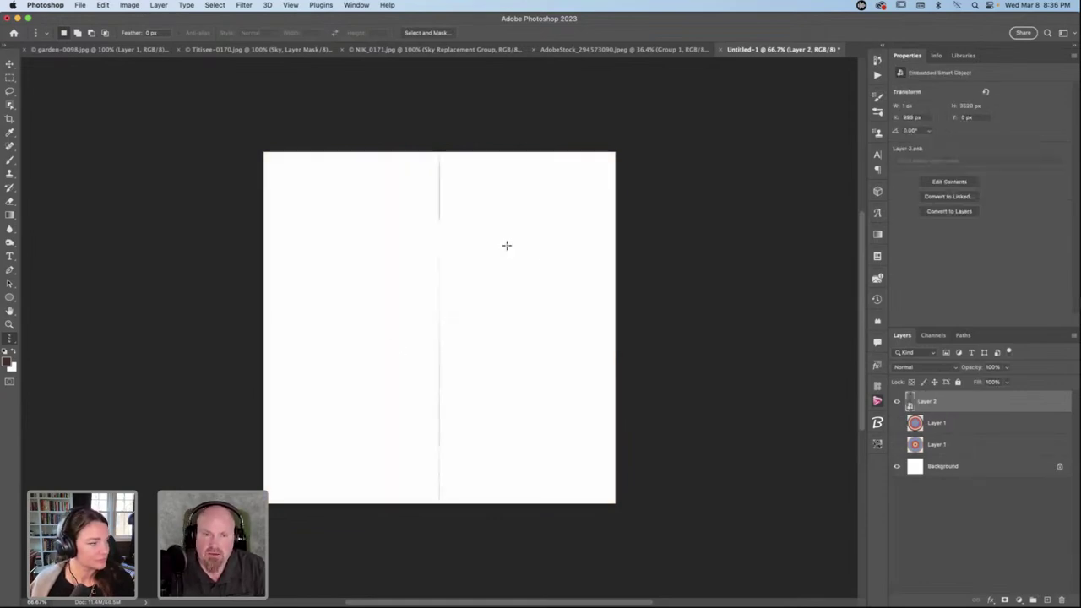
# Stretch the column to the full canvas width as horizontal stripes, squash its height, and commit.
pyautogui.press('super+t')
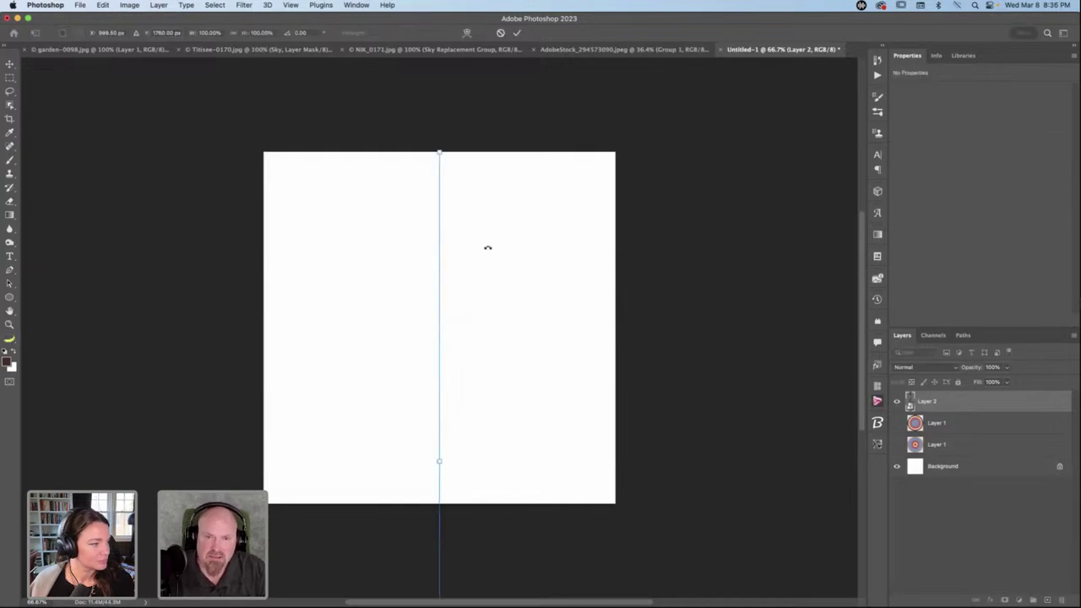
pyautogui.moveTo(438, 462); pyautogui.dragTo(619, 445)
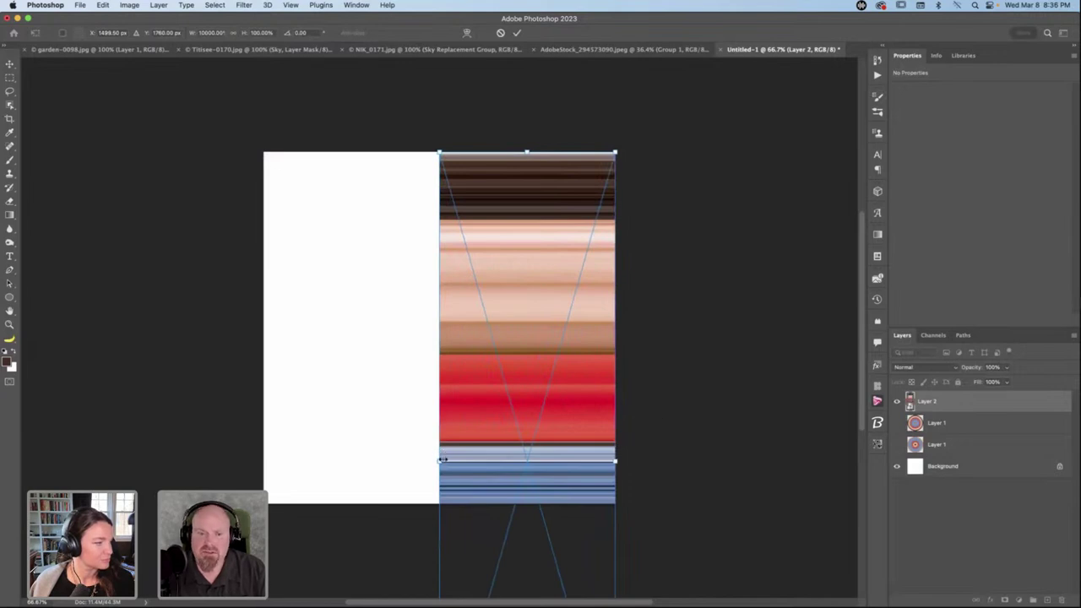
pyautogui.moveTo(440, 460); pyautogui.dragTo(264, 452)
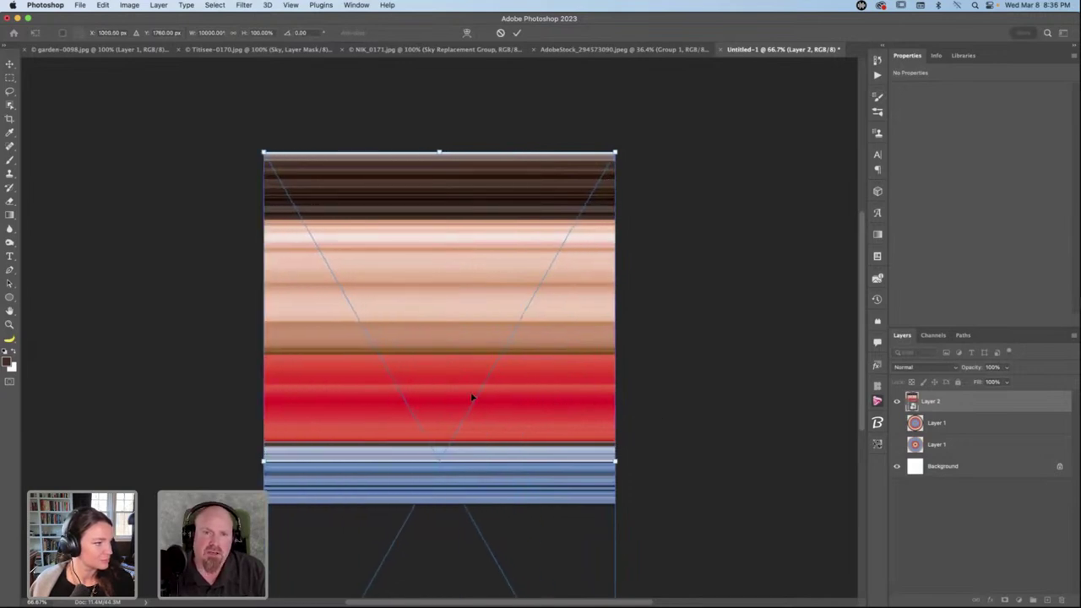
pyautogui.scroll(-5, 471, 392)
pyautogui.scroll(-3, 482, 467)
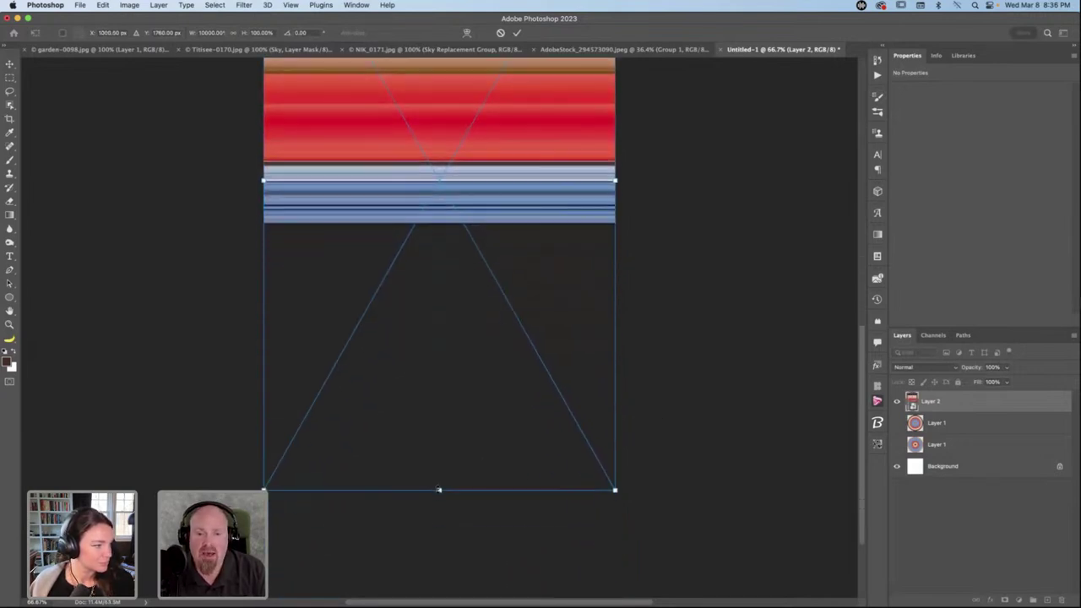
pyautogui.moveTo(438, 489); pyautogui.dragTo(439, 222)
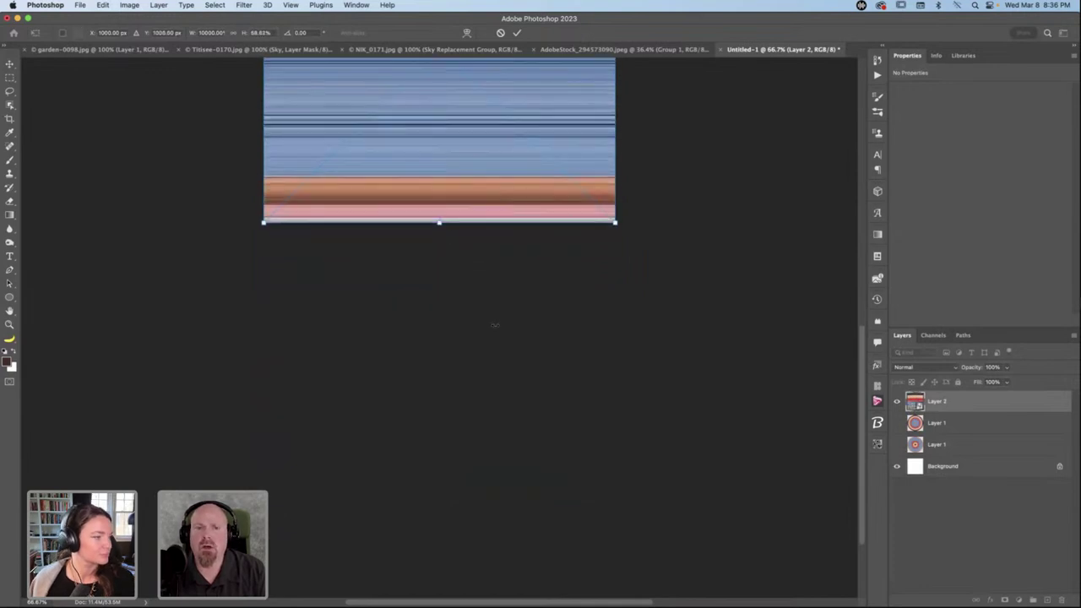
pyautogui.scroll(7, 495, 324)
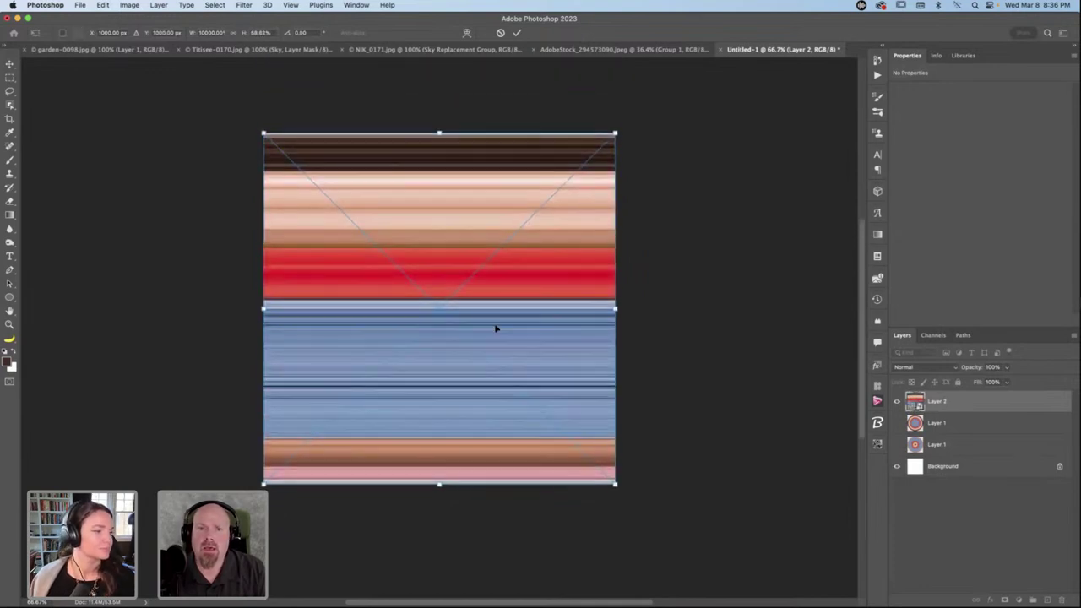
pyautogui.click(517, 32)
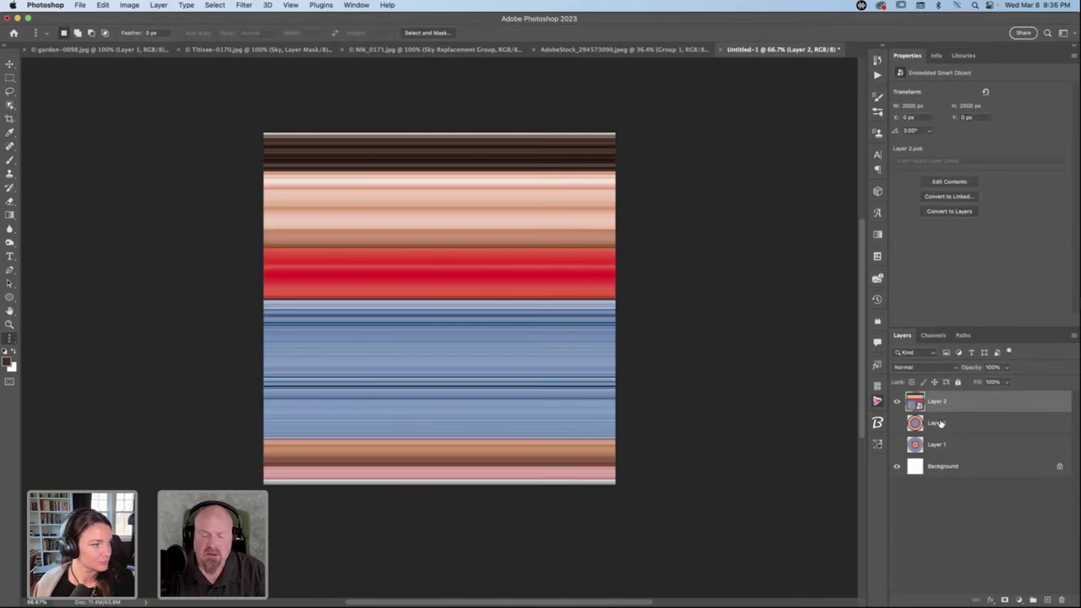
# Turn Layer 2's stripes into rings with Polar Coordinates and drag the layer into the AdobeStock jumping-woman document.
pyautogui.click(245, 5)
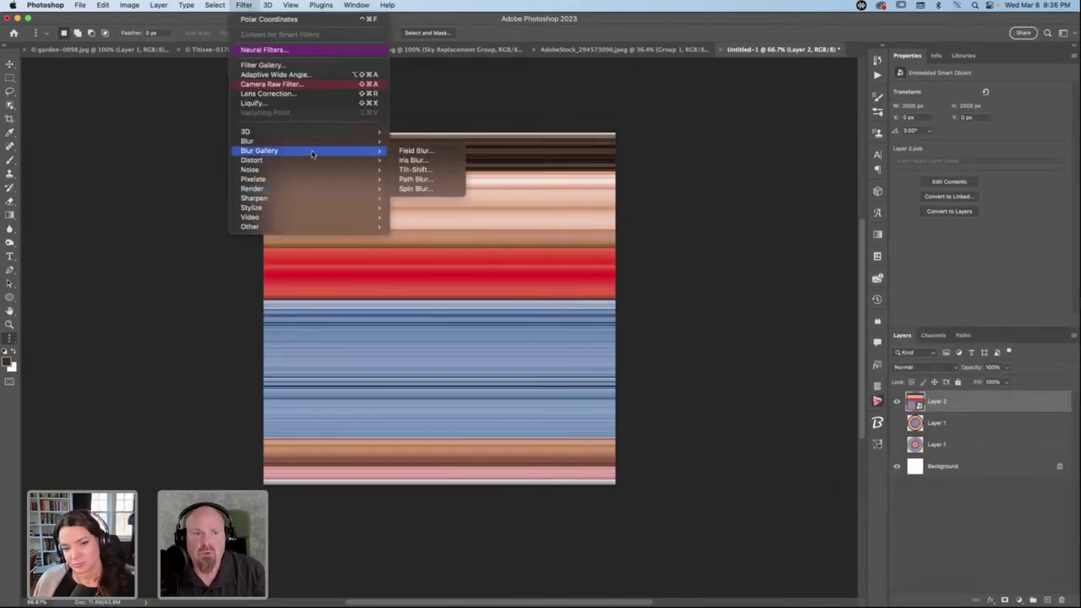
pyautogui.moveTo(295, 163)
pyautogui.click(414, 179)
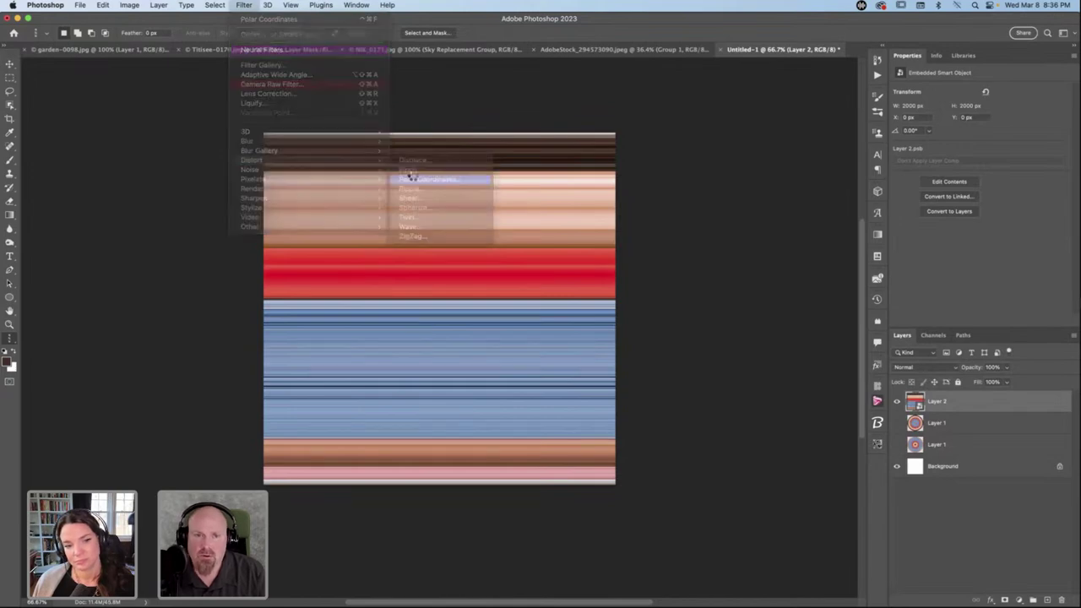
pyautogui.click(760, 222)
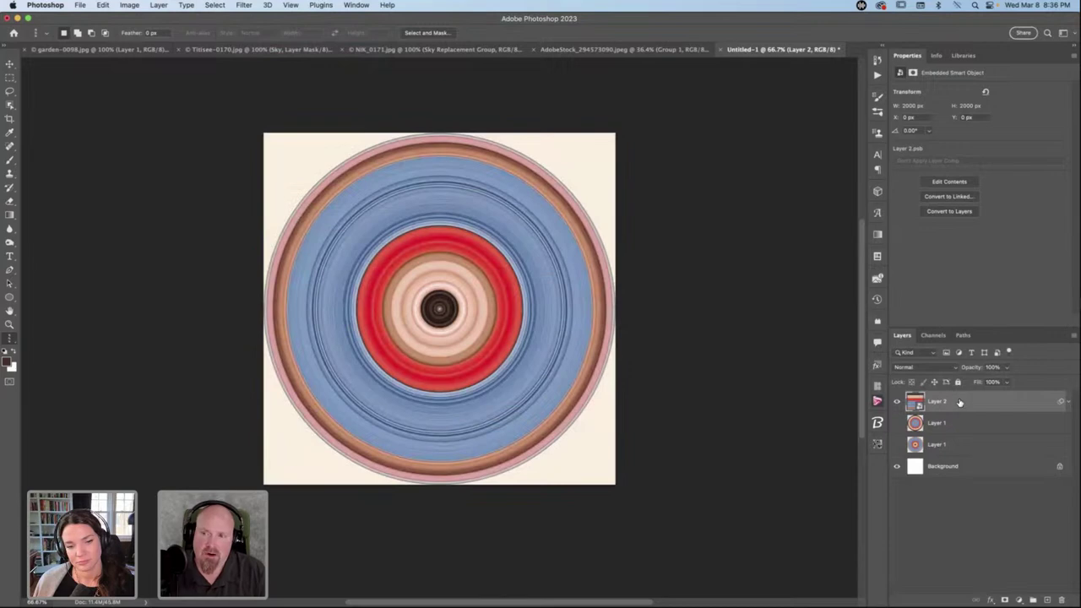
pyautogui.moveTo(959, 402); pyautogui.dragTo(518, 271)
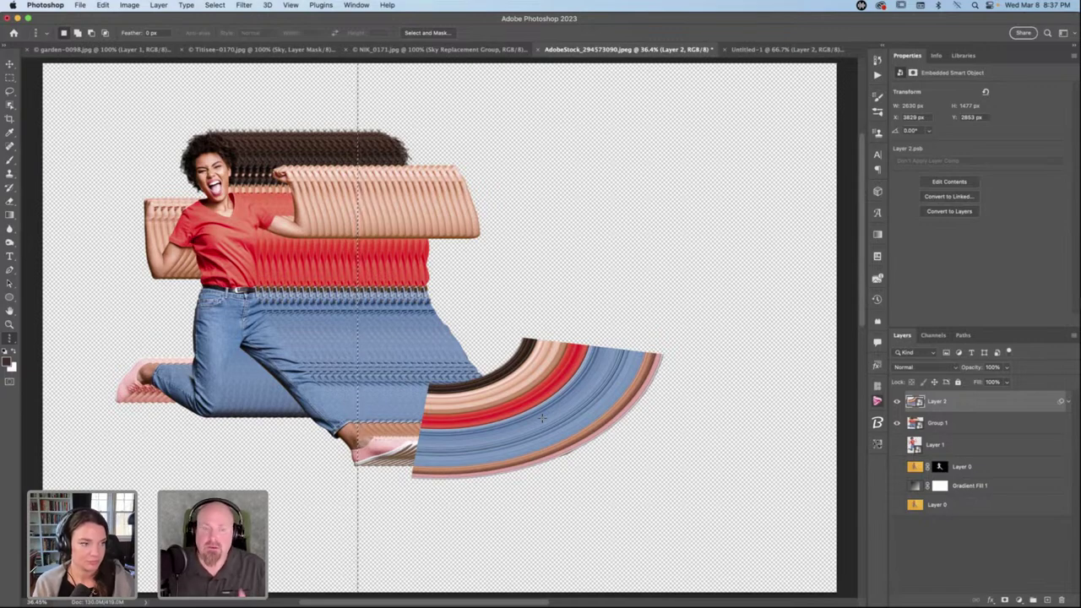
# Deselect, delete the striped partial-arc Layer 2, and return to the Untitled-1 ring image.
pyautogui.press('super+d')
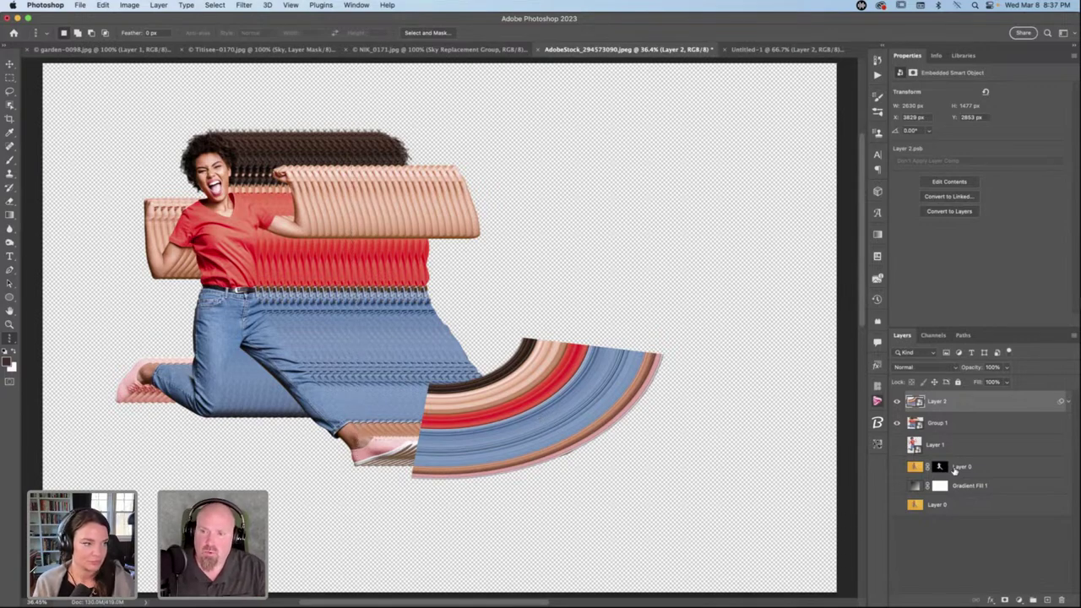
pyautogui.moveTo(974, 403); pyautogui.dragTo(1062, 601)
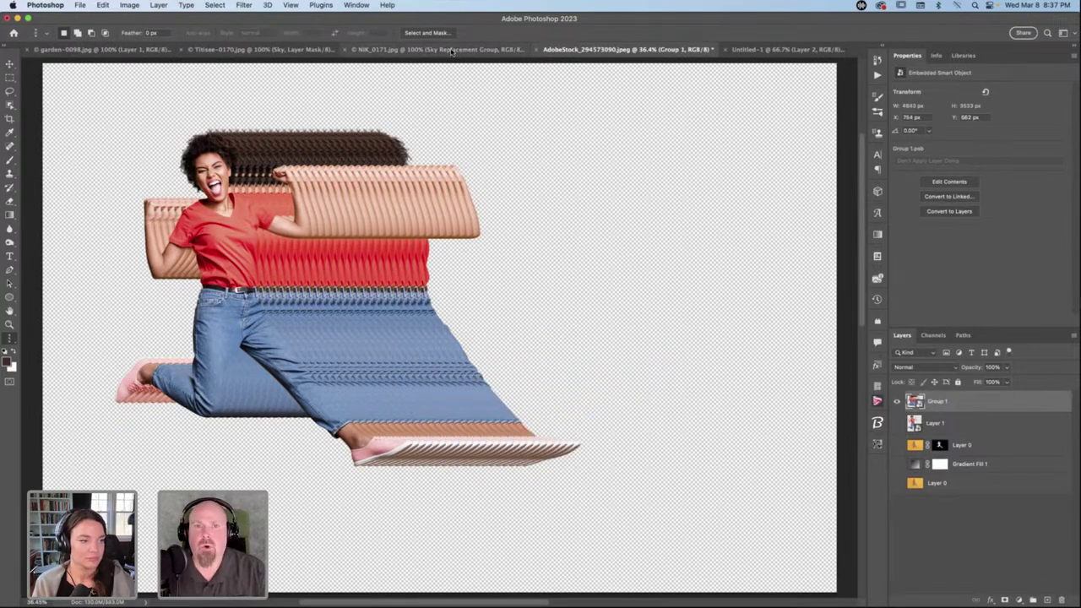
pyautogui.click(758, 52)
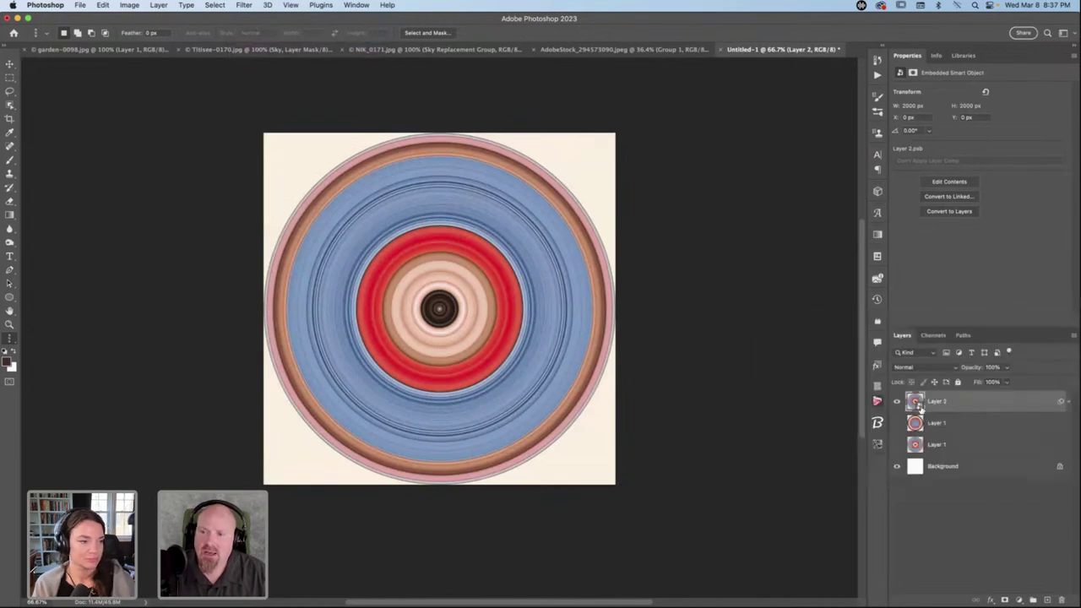
# Rasterize ring Layer 2 and drop a full ring circle copy into the AdobeStock document.
pyautogui.rightClick(982, 404)
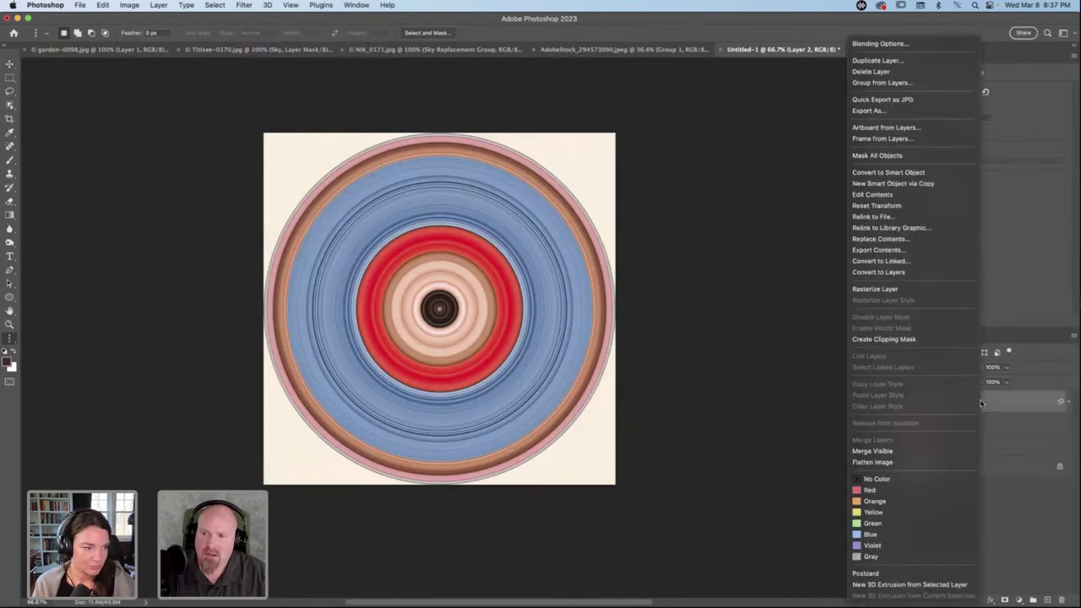
pyautogui.click(901, 291)
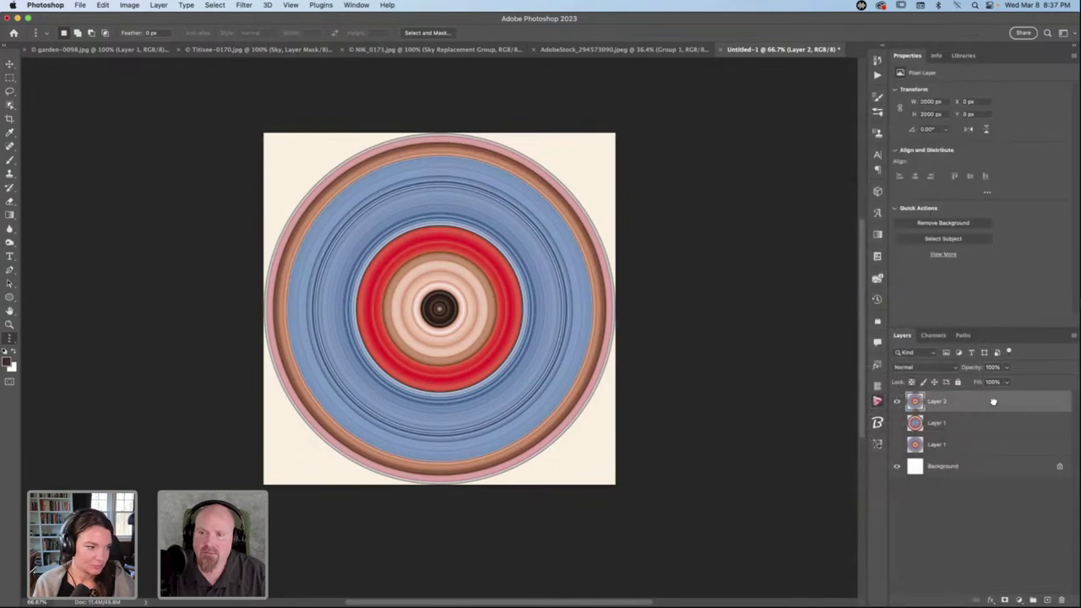
pyautogui.moveTo(993, 405); pyautogui.dragTo(618, 52)
pyautogui.moveTo(621, 49); pyautogui.dragTo(583, 186)
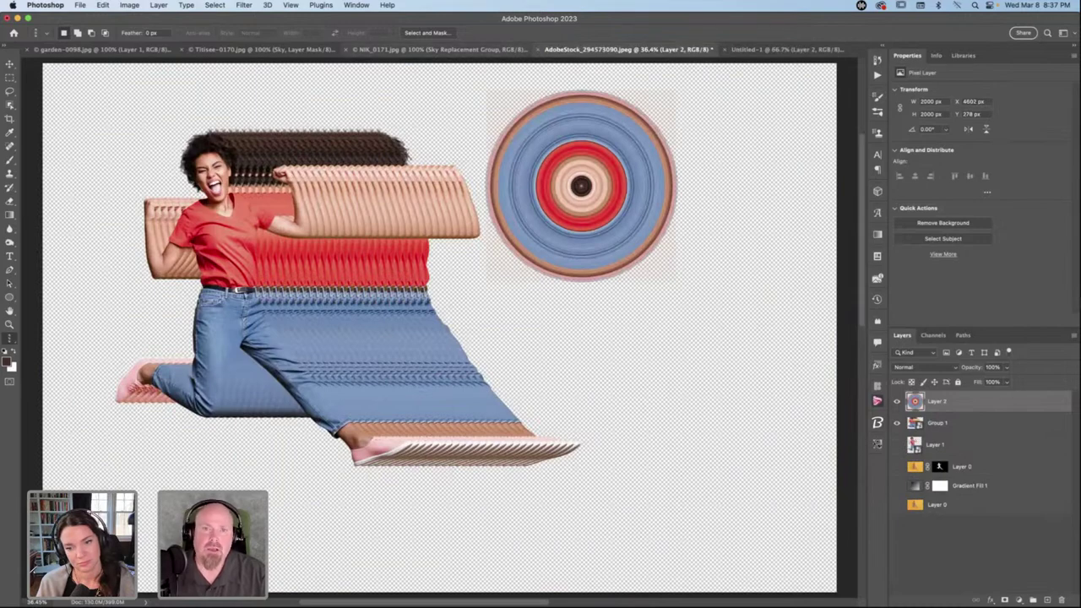
pyautogui.click(776, 51)
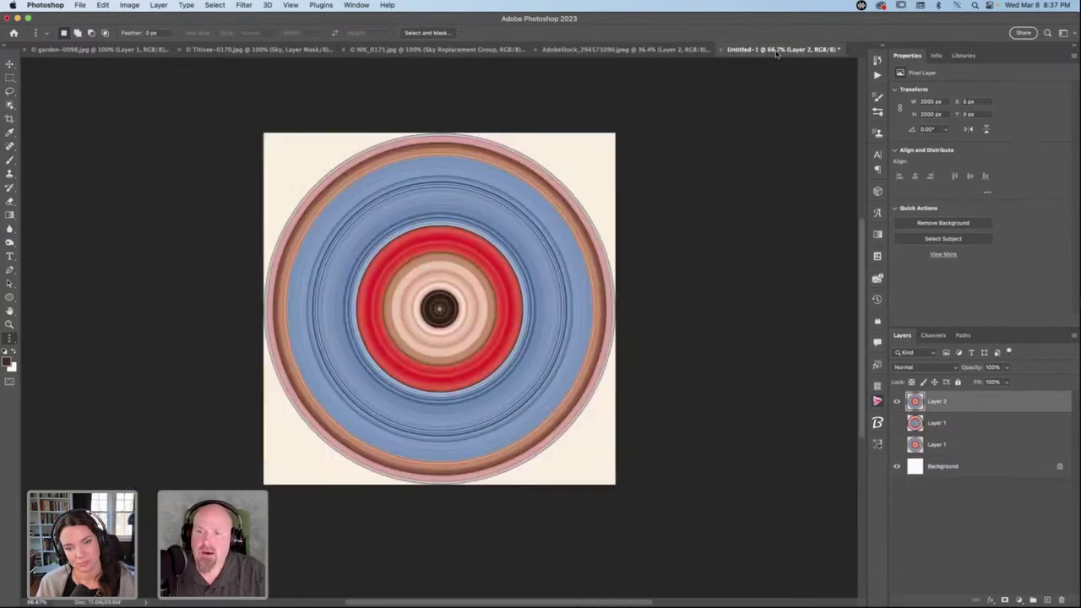
# Hide Layer 2 and drop the original Layer 1 ring beside the woman's feet as Layer 3.
pyautogui.click(898, 422)
pyautogui.click(897, 402)
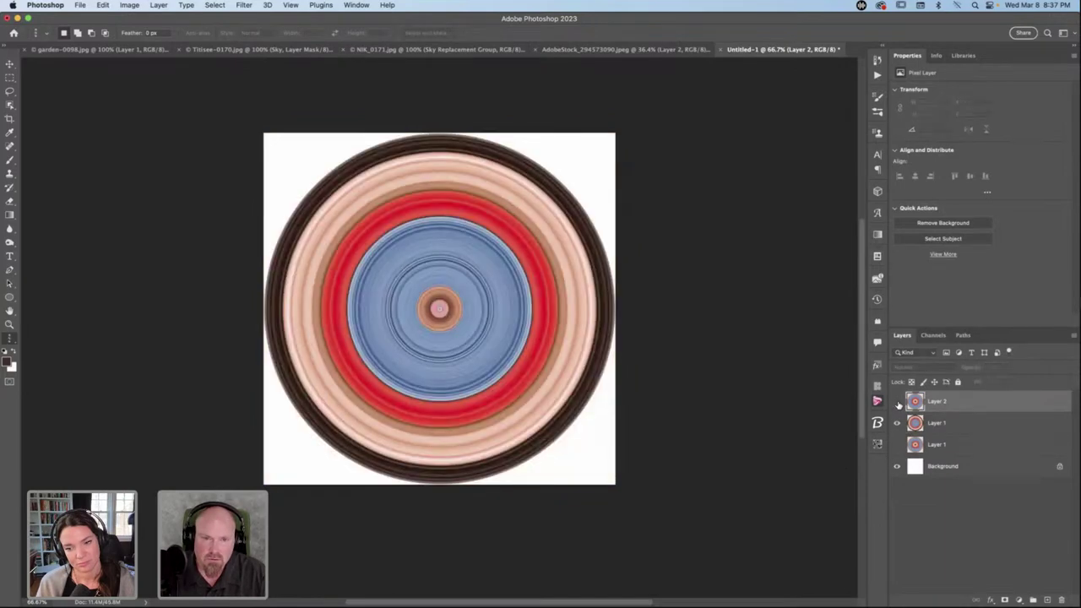
pyautogui.click(968, 424)
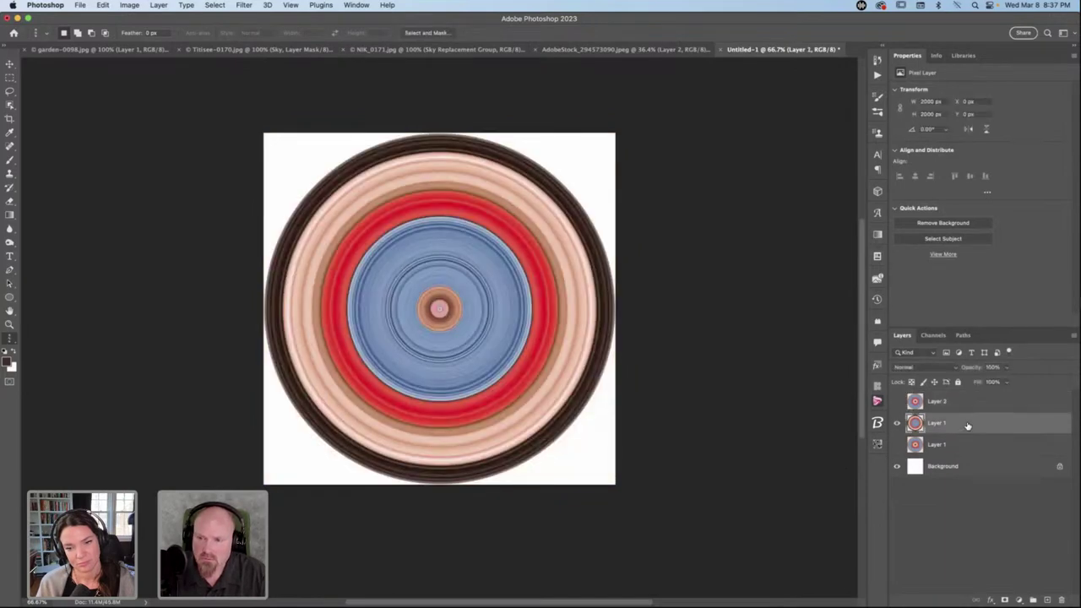
pyautogui.moveTo(969, 425); pyautogui.dragTo(609, 447)
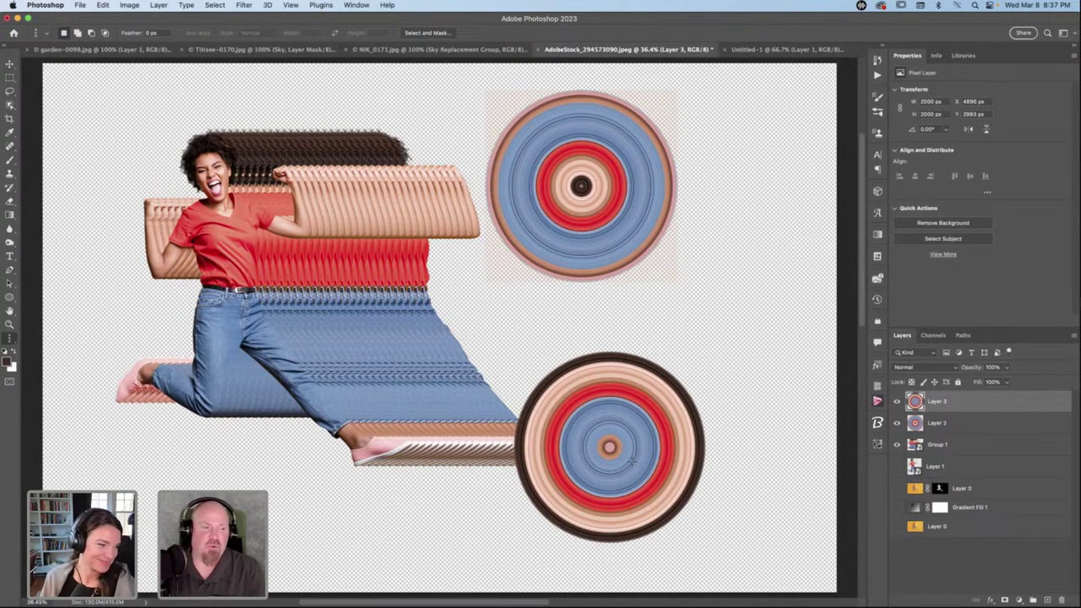
# Hide Group 1 and show the original woman Layer 1 and the Gradient Fill 1 background.
pyautogui.click(896, 445)
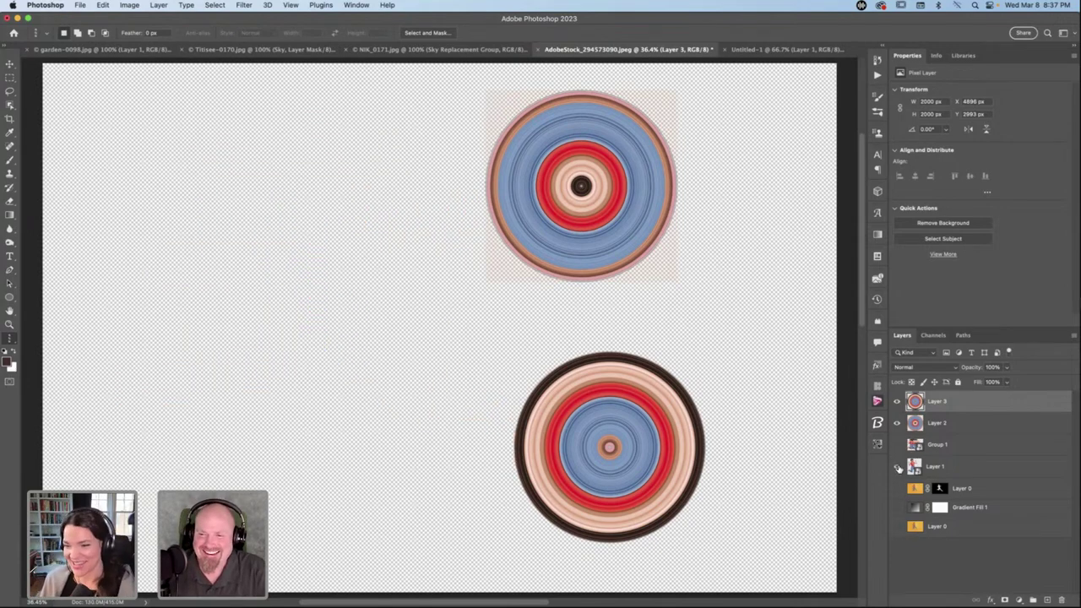
pyautogui.click(897, 466)
pyautogui.click(897, 508)
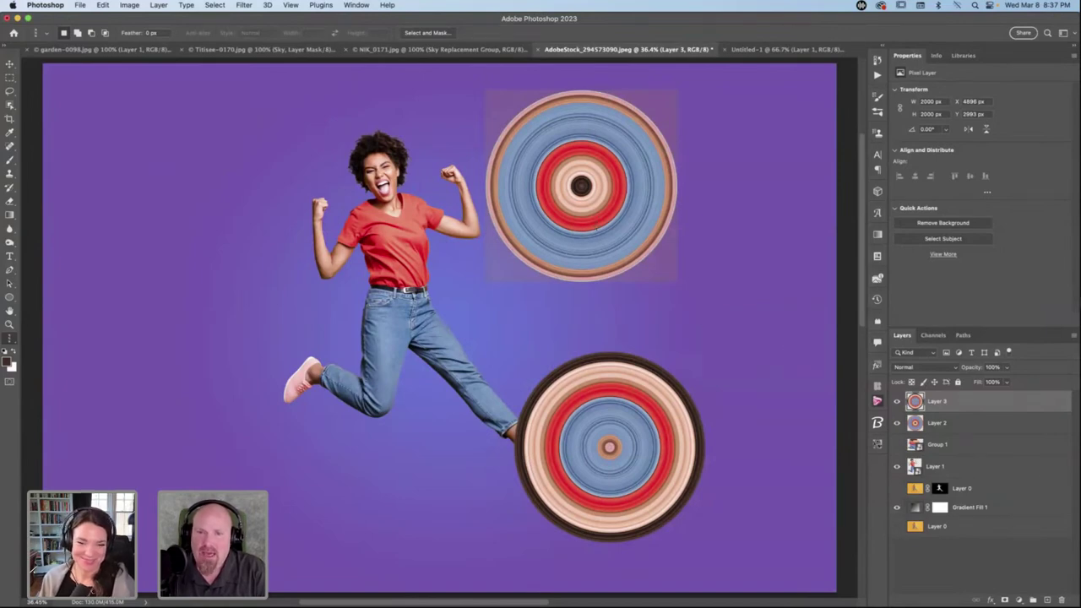
# Delete Layer 2, the upper ring circle, keeping only the ring by her feet.
pyautogui.moveTo(654, 229); pyautogui.dragTo(671, 250)
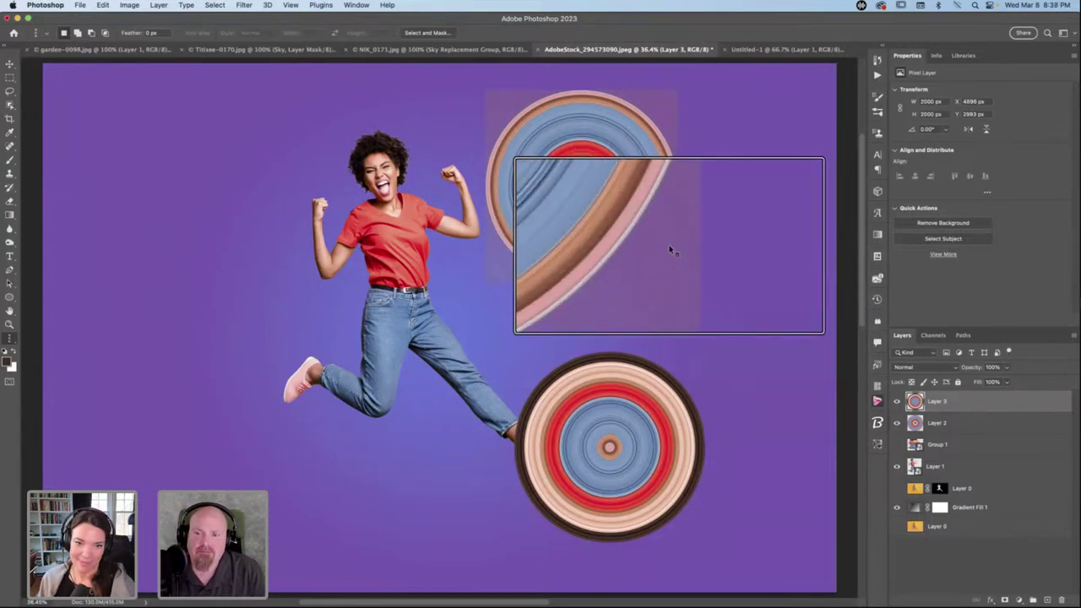
pyautogui.moveTo(671, 250); pyautogui.dragTo(672, 250)
pyautogui.click(671, 250)
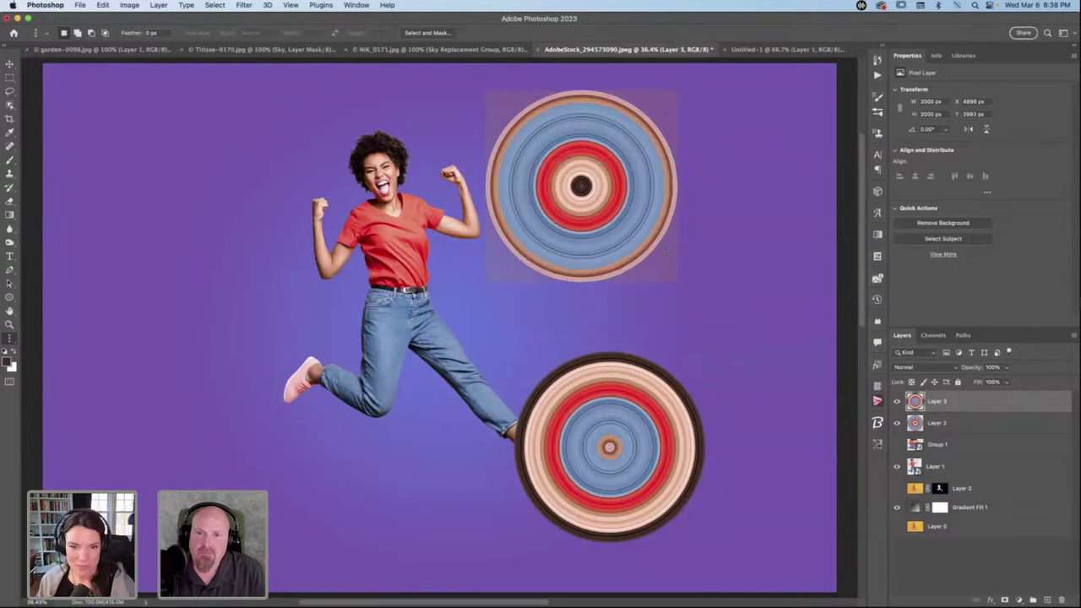
pyautogui.click(897, 423)
pyautogui.click(898, 424)
pyautogui.click(968, 427)
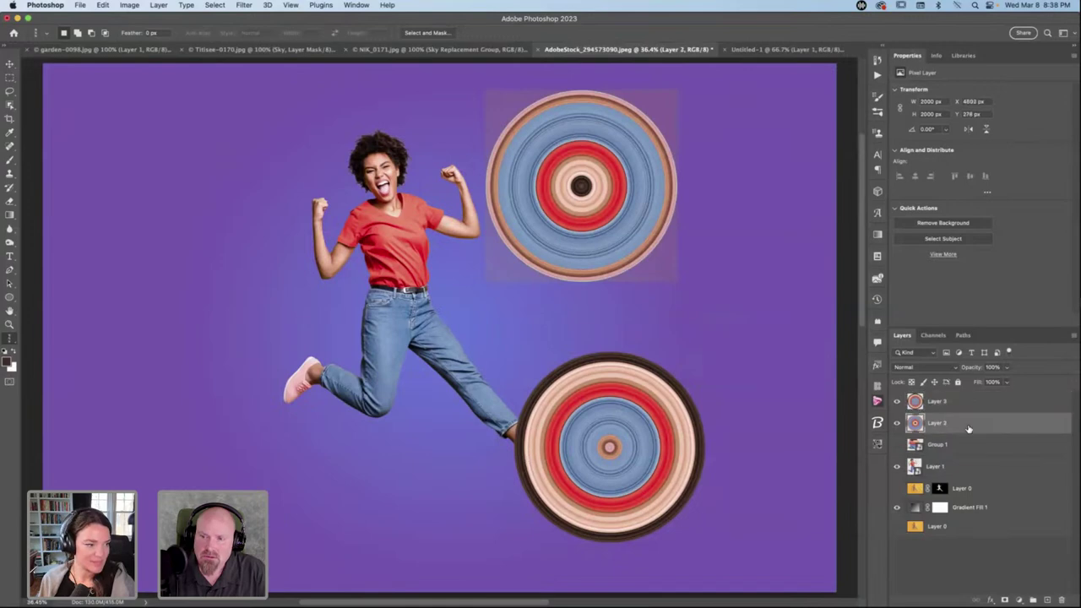
pyautogui.click(1062, 600)
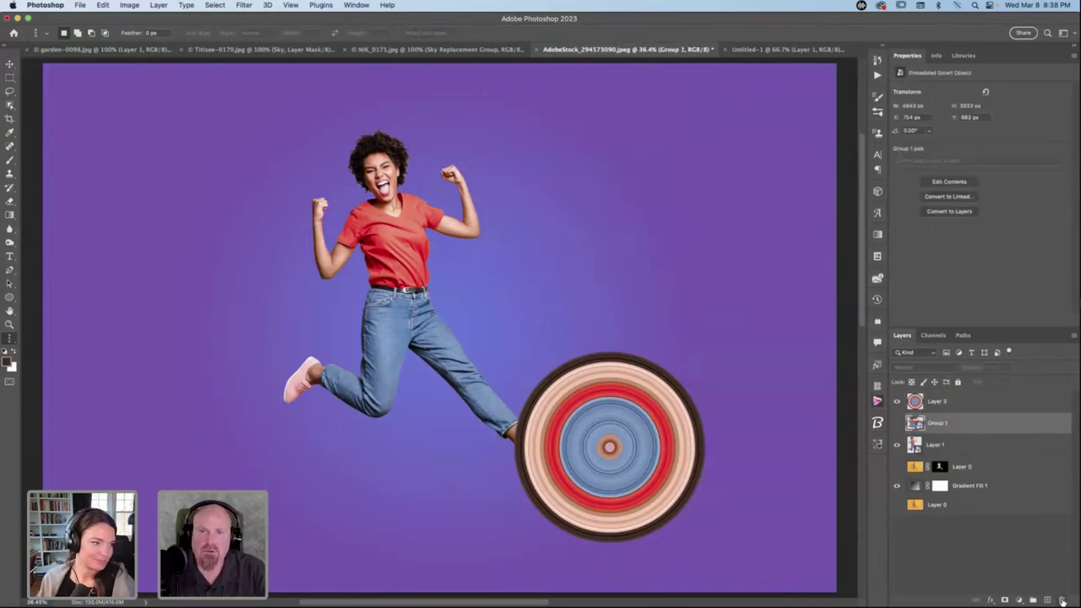
# In Untitled-1, add a new empty Layer 3 and delete the spare Layer 1 copy.
pyautogui.click(783, 50)
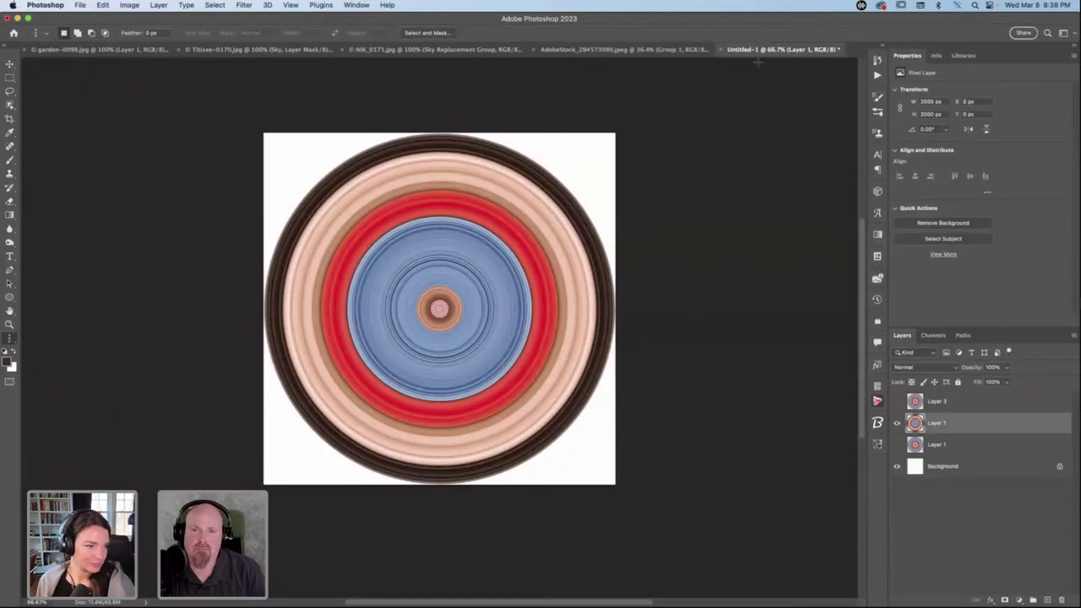
pyautogui.click(897, 445)
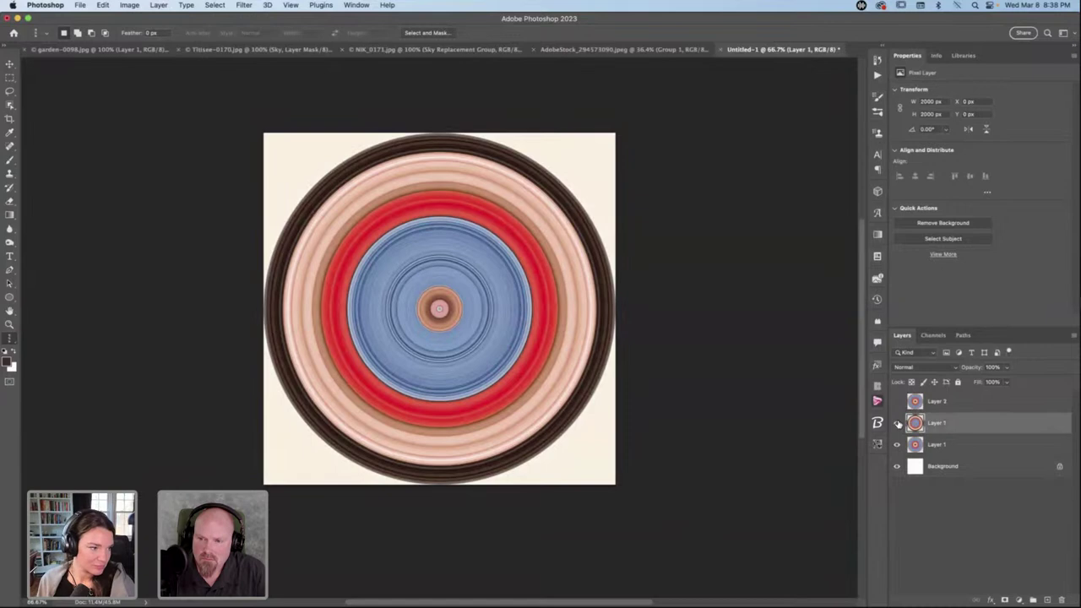
pyautogui.click(897, 446)
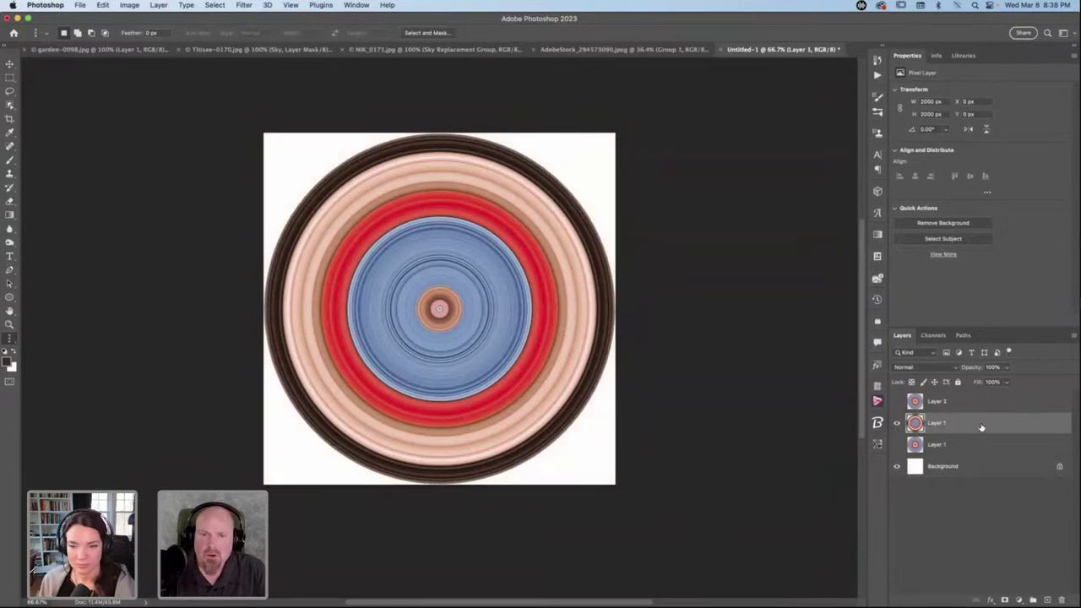
pyautogui.click(1048, 601)
pyautogui.click(954, 445)
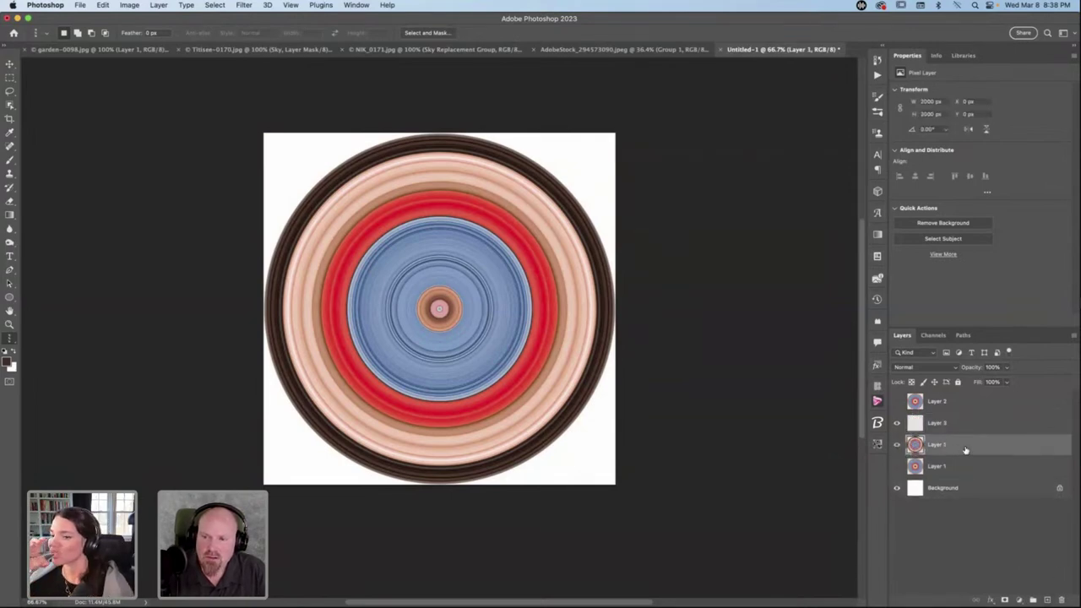
pyautogui.click(1061, 600)
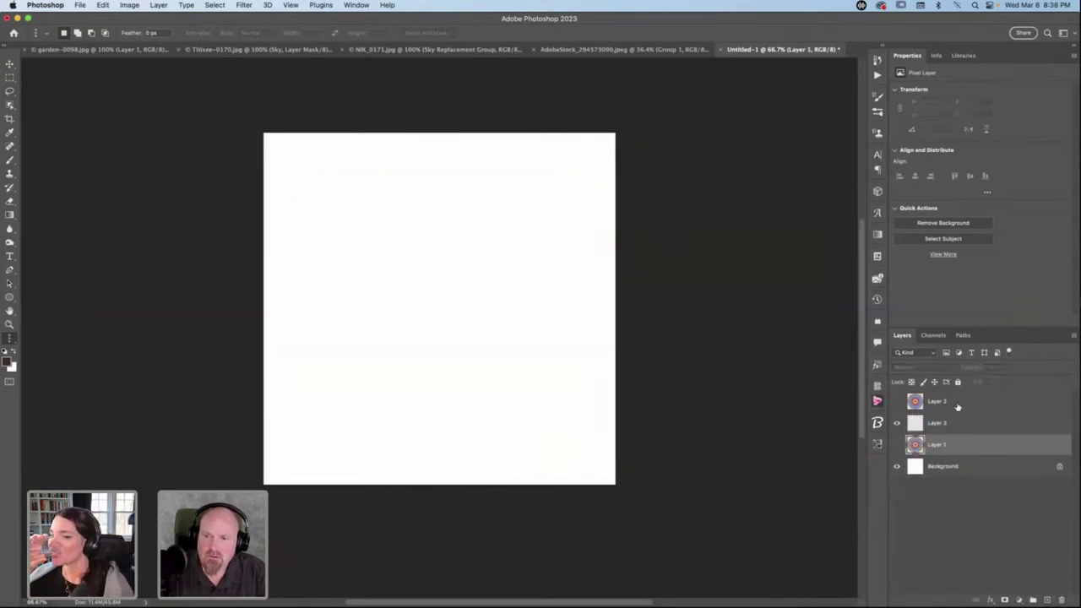
pyautogui.click(961, 424)
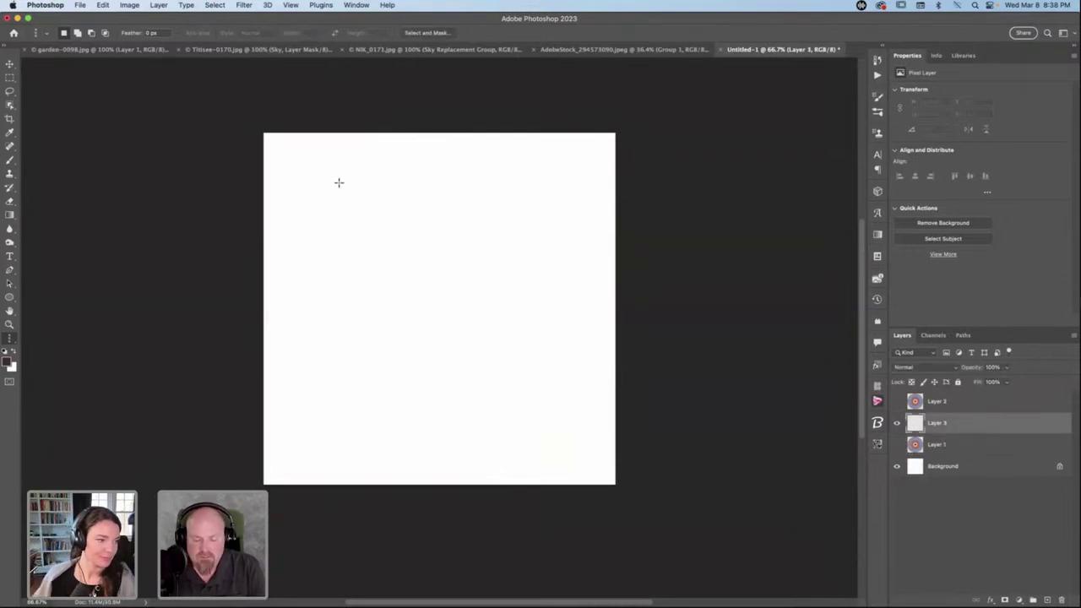
# Paste a 1 px ring slice and stretch it into horizontal stripes filling the 2000 × 2000 px canvas.
pyautogui.hotkey('alt', 'BackSpace')
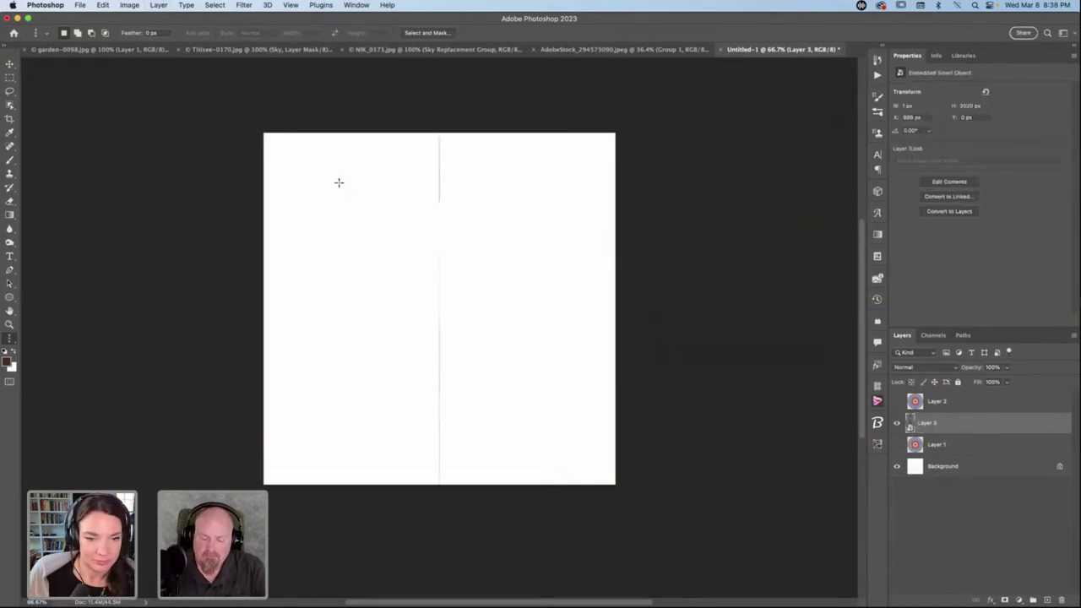
pyautogui.press('super+t')
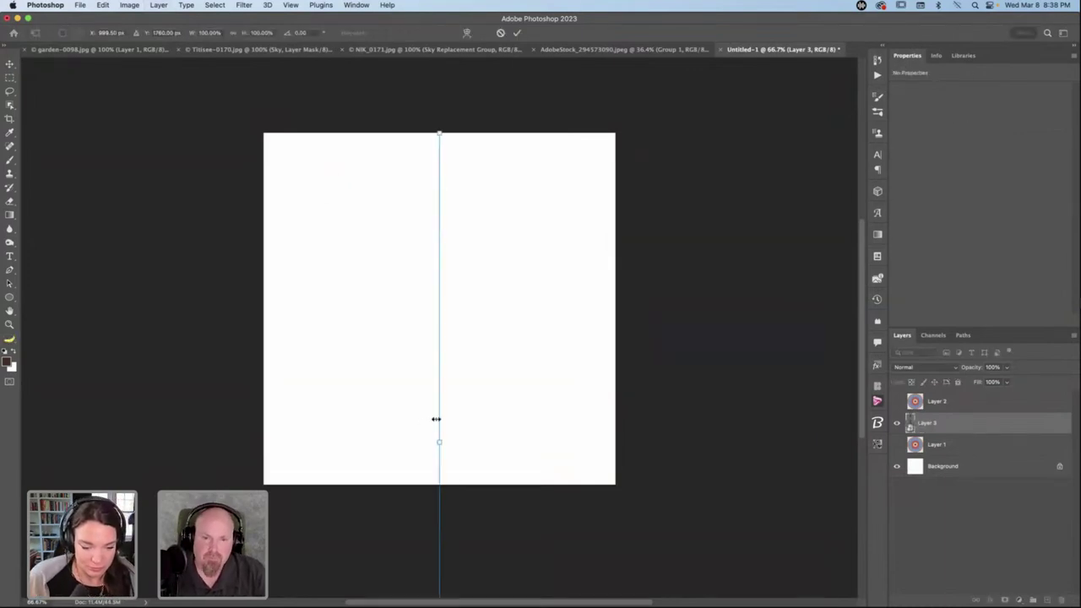
pyautogui.moveTo(439, 442); pyautogui.dragTo(615, 425)
pyautogui.moveTo(440, 445); pyautogui.dragTo(266, 431)
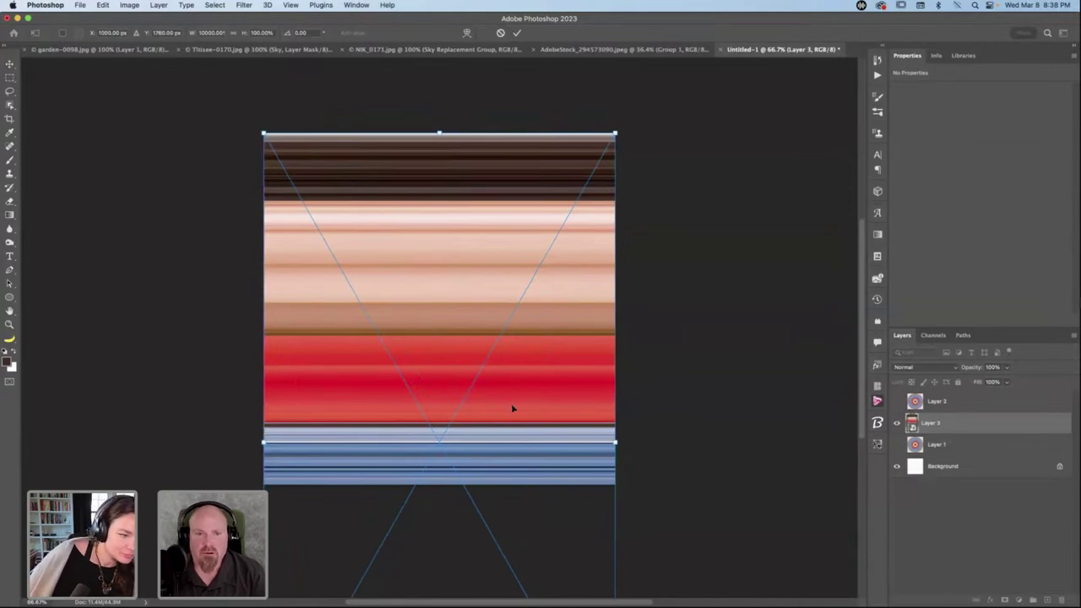
pyautogui.scroll(-5, 511, 409)
pyautogui.scroll(-5, 509, 410)
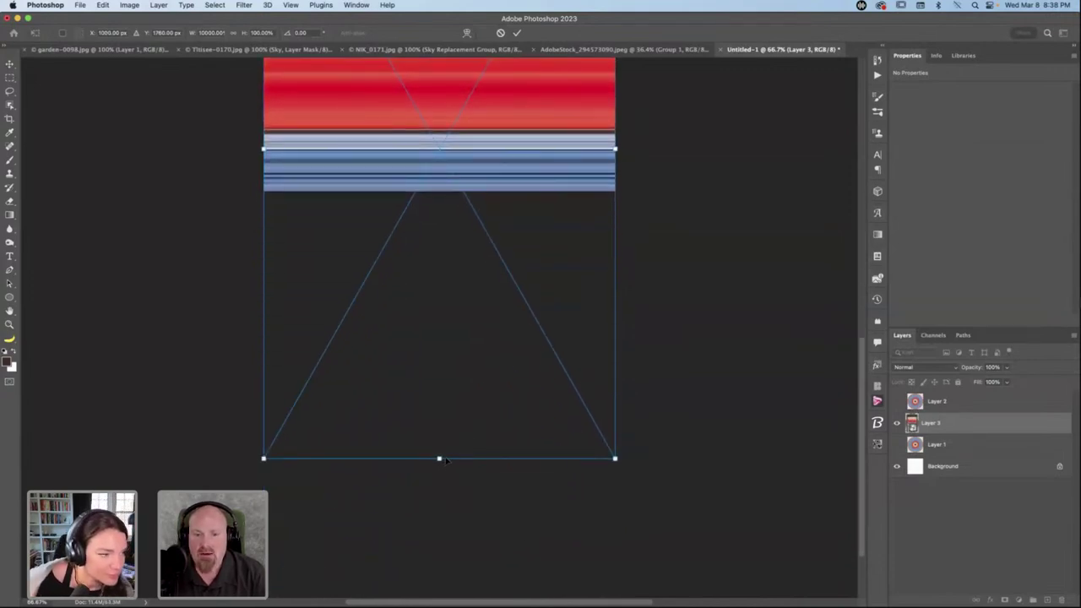
pyautogui.moveTo(439, 459); pyautogui.dragTo(468, 191)
pyautogui.scroll(12, 494, 296)
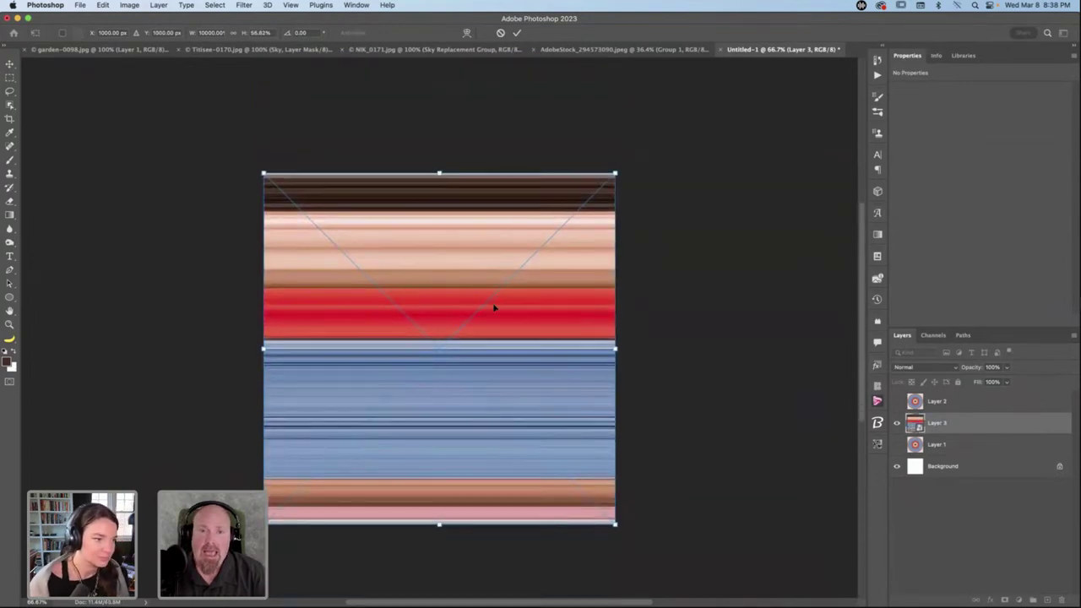
pyautogui.click(517, 32)
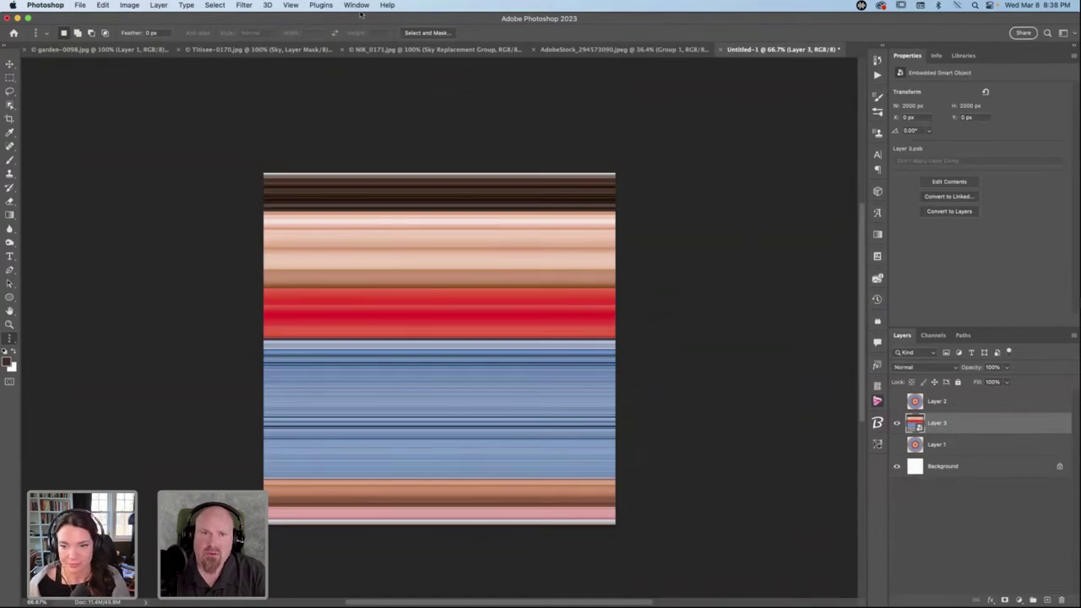
pyautogui.click(244, 7)
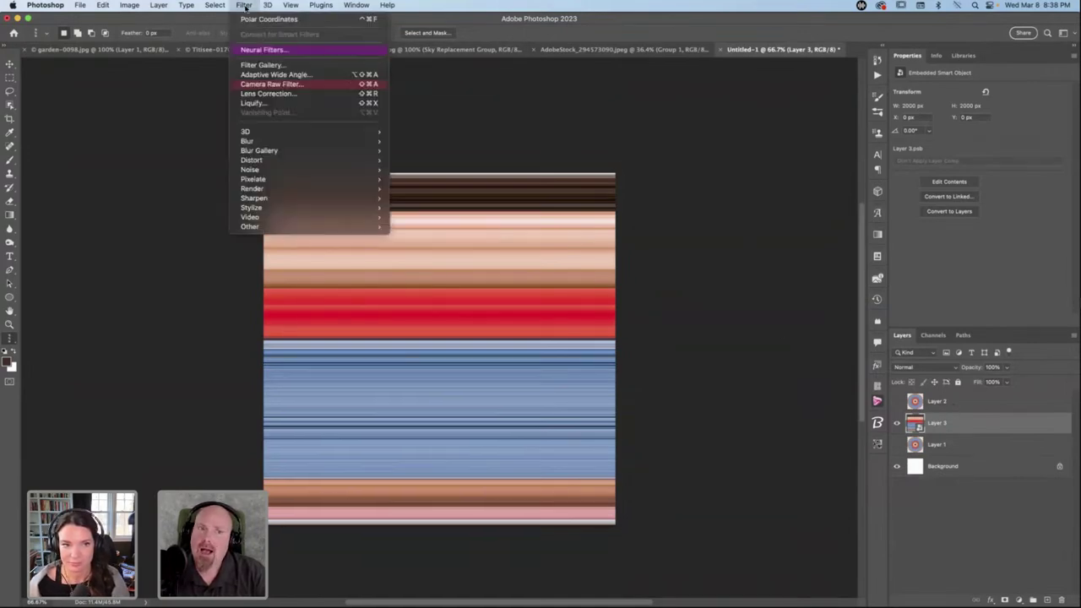
pyautogui.moveTo(285, 152)
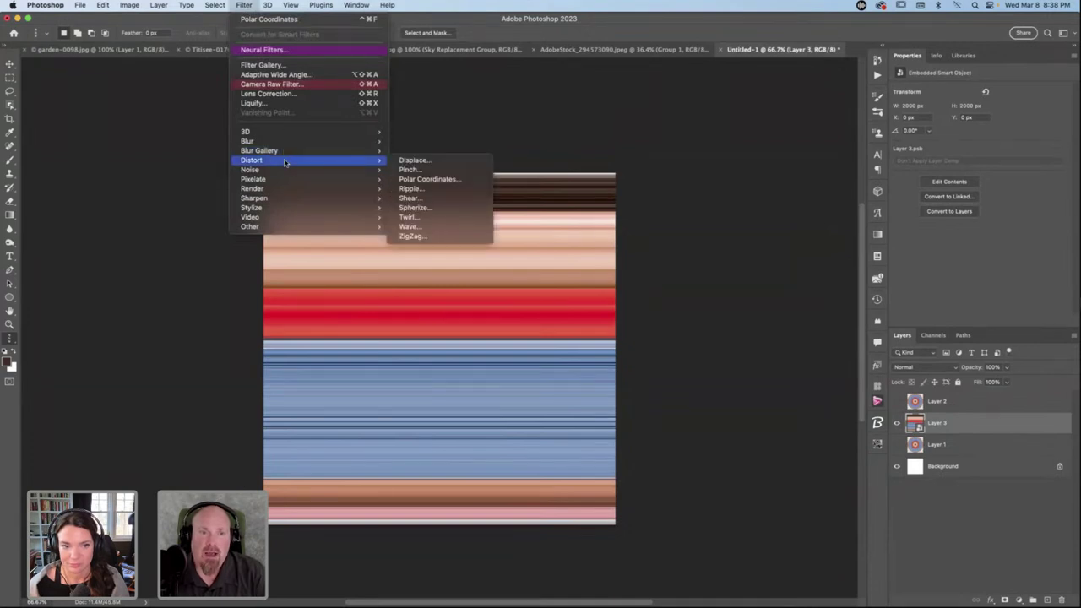
pyautogui.click(450, 180)
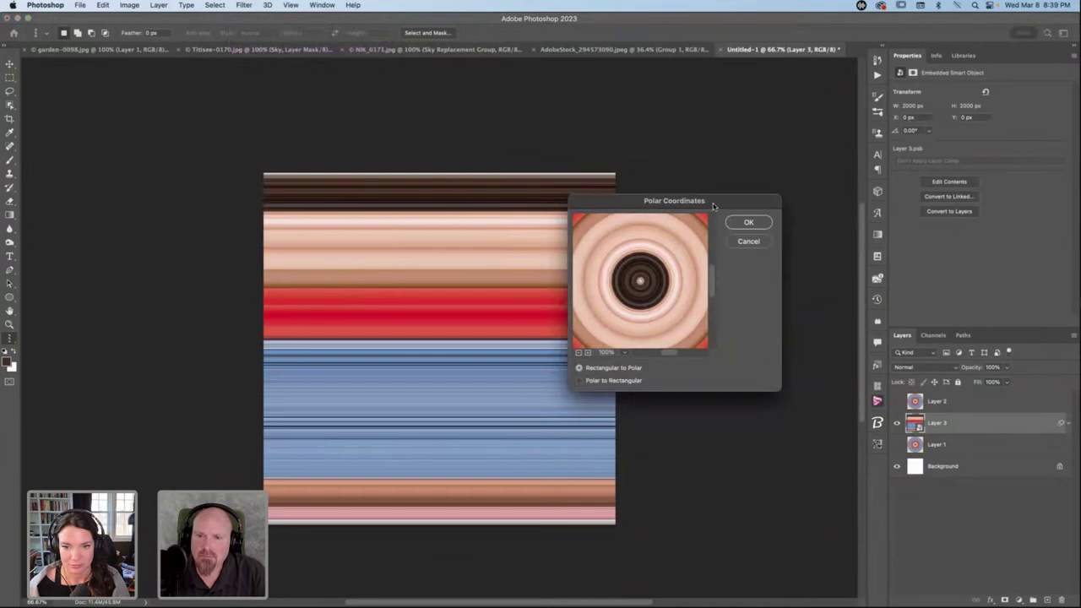
pyautogui.click(756, 224)
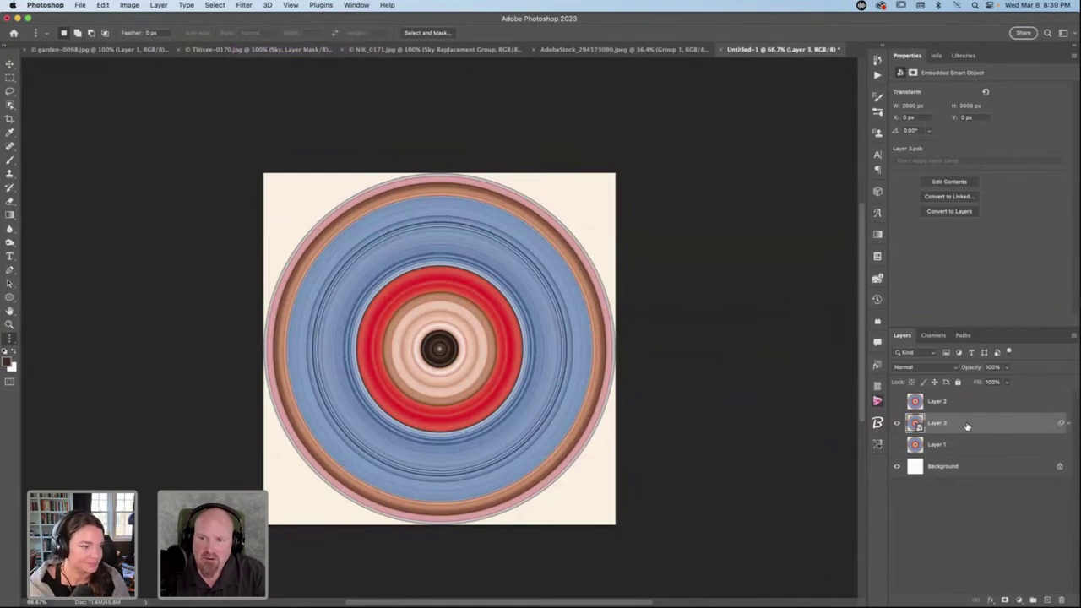
# Undo the polar distortion and flip the striped layer vertically.
pyautogui.press('super+z')
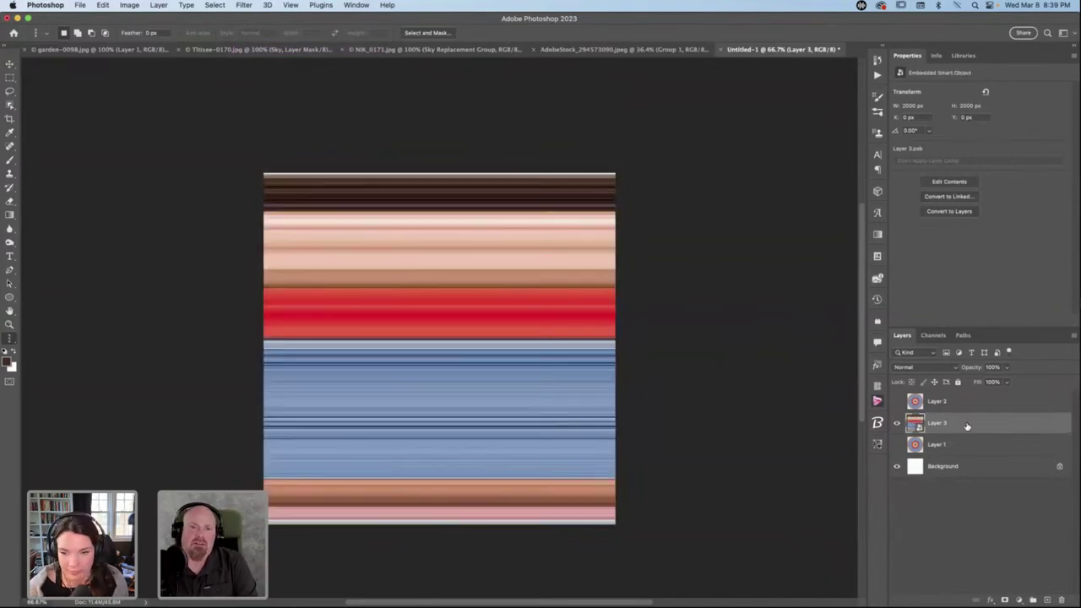
pyautogui.press('super+t')
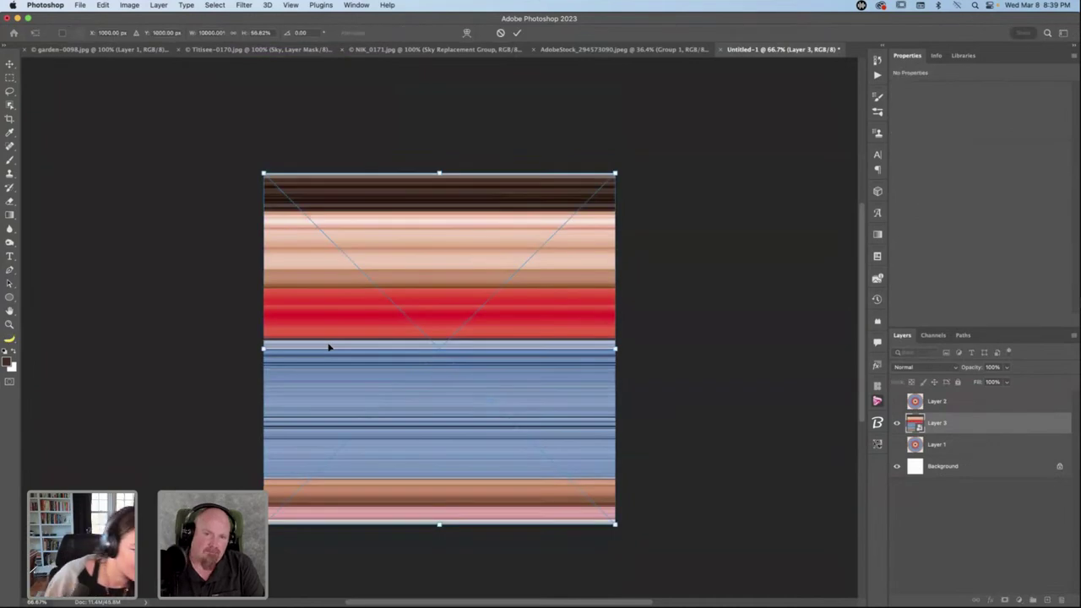
pyautogui.rightClick(400, 328)
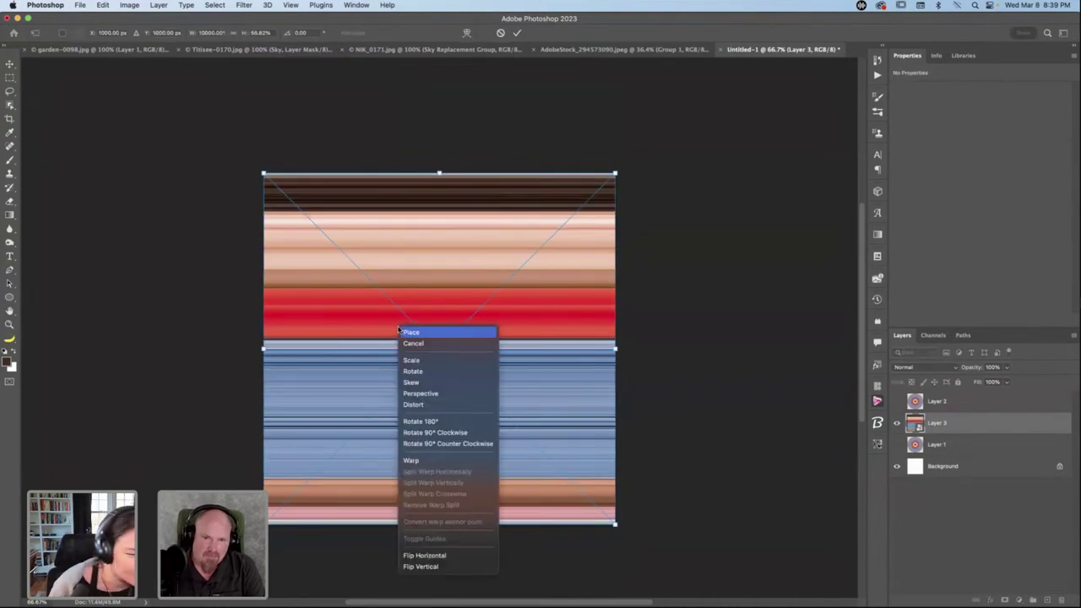
pyautogui.click(429, 567)
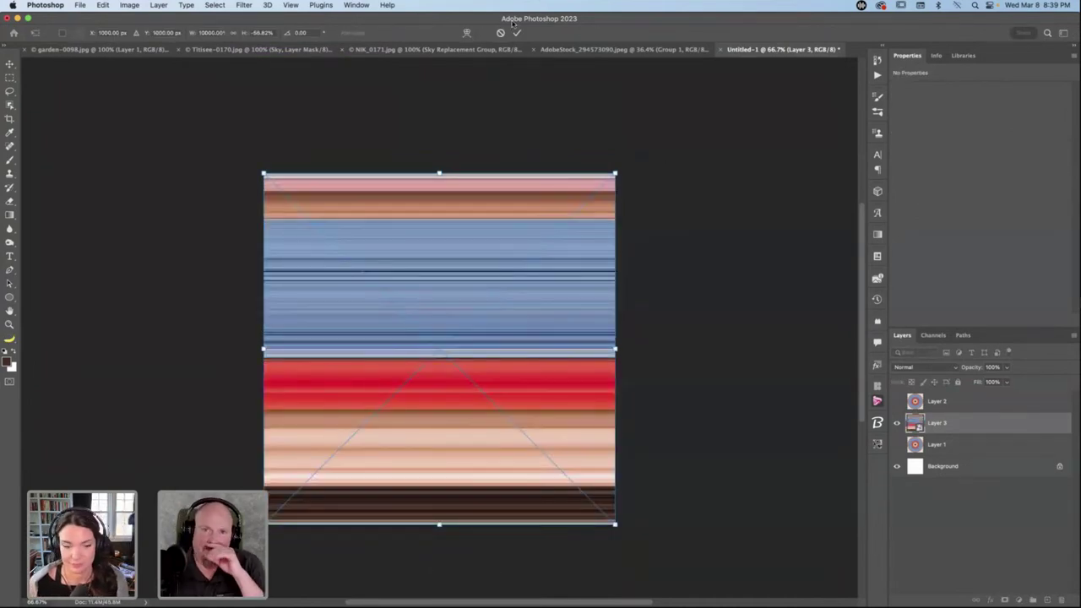
pyautogui.click(516, 32)
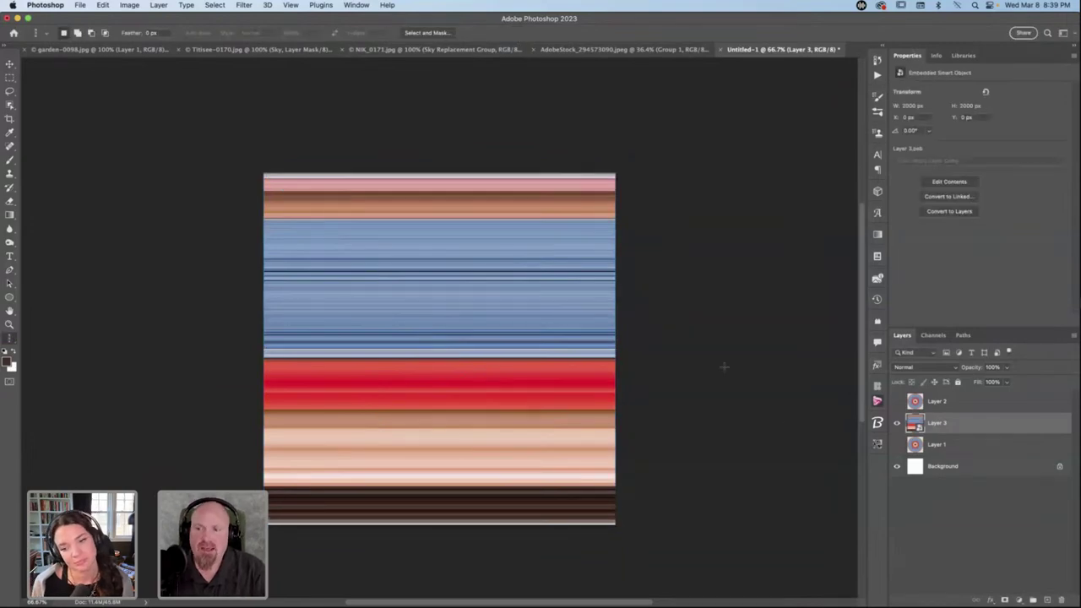
# Apply Filter > Distort > Polar Coordinates to turn the stripes into concentric rings.
pyautogui.click(288, 6)
pyautogui.moveTo(266, 5)
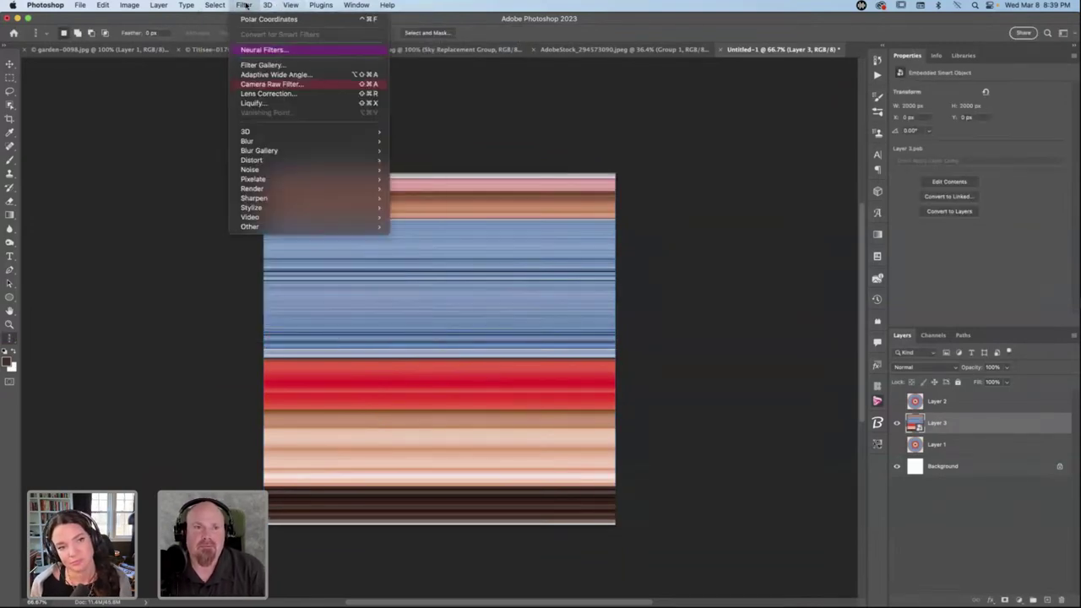
pyautogui.moveTo(254, 149)
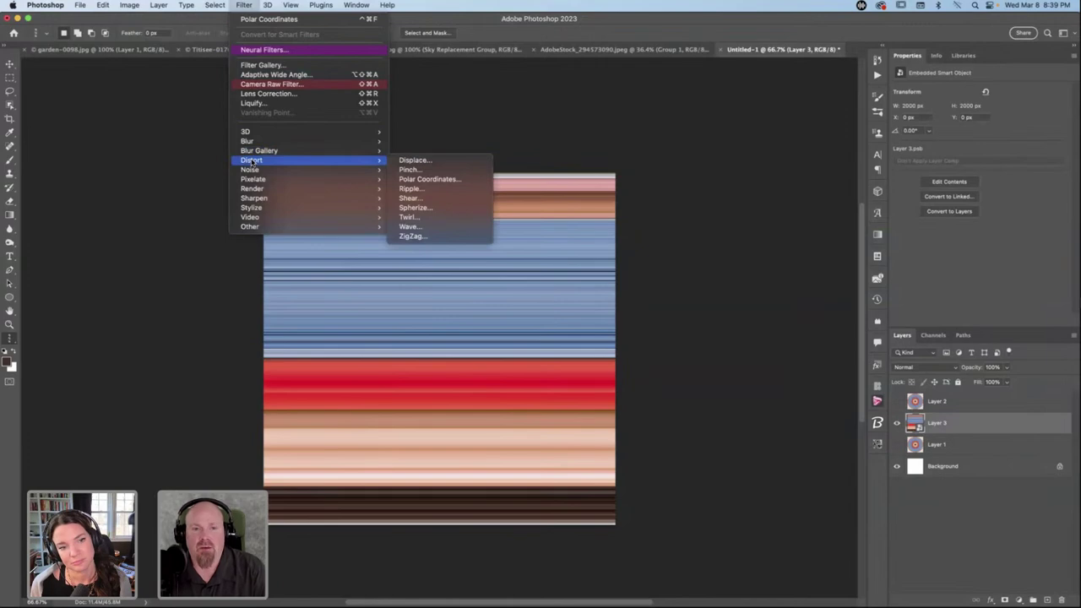
pyautogui.click(456, 180)
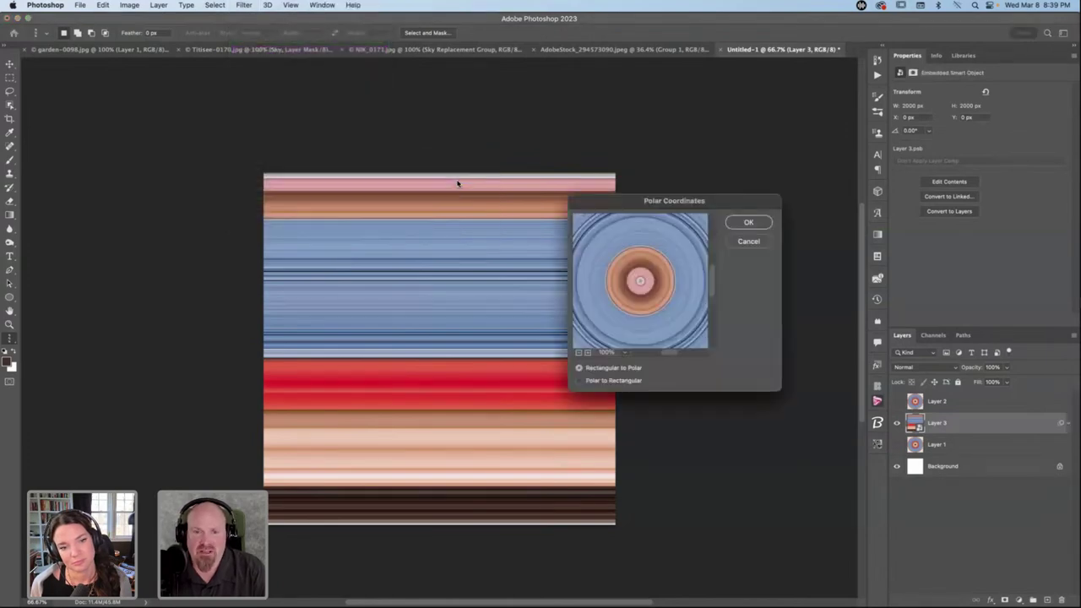
pyautogui.click(749, 223)
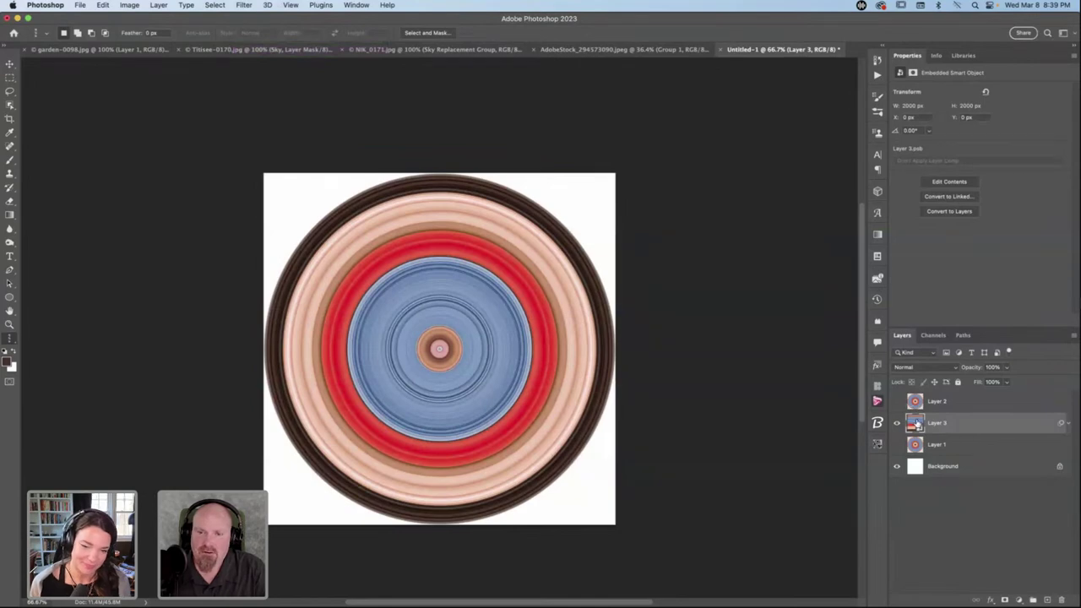
# Rasterize Layer 3, copy its rings into the jumping-woman photo, and delete the upper circle layer there.
pyautogui.rightClick(962, 425)
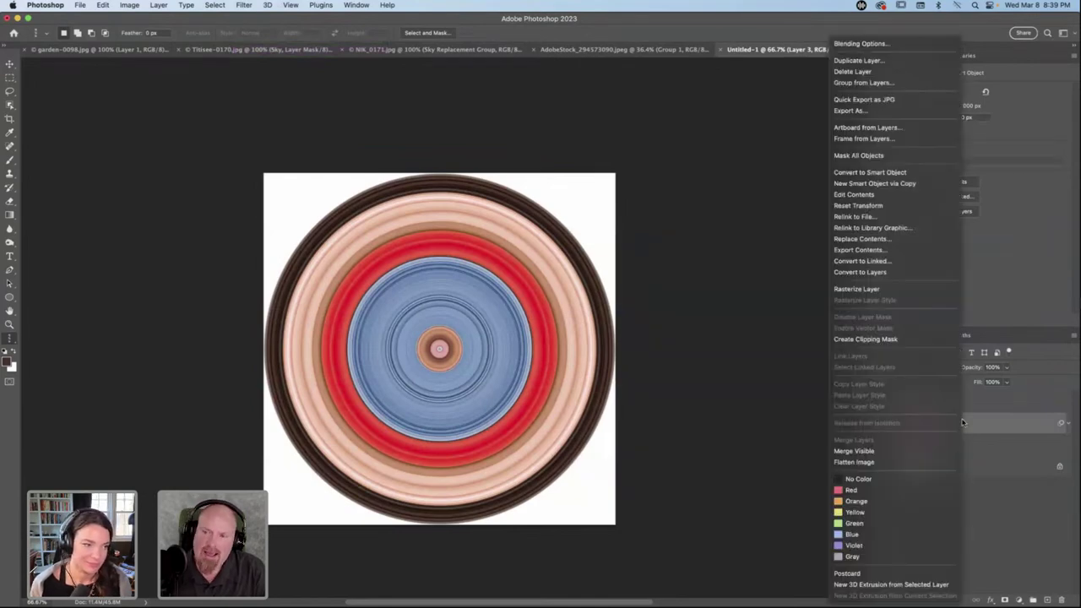
pyautogui.click(917, 290)
pyautogui.moveTo(942, 422); pyautogui.dragTo(636, 251)
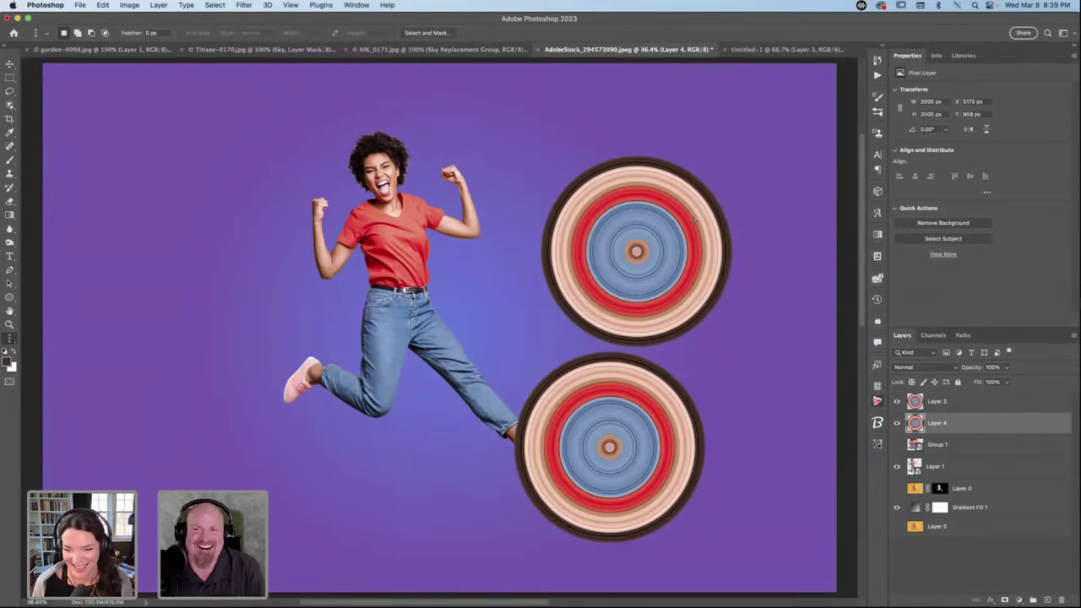
pyautogui.click(1062, 599)
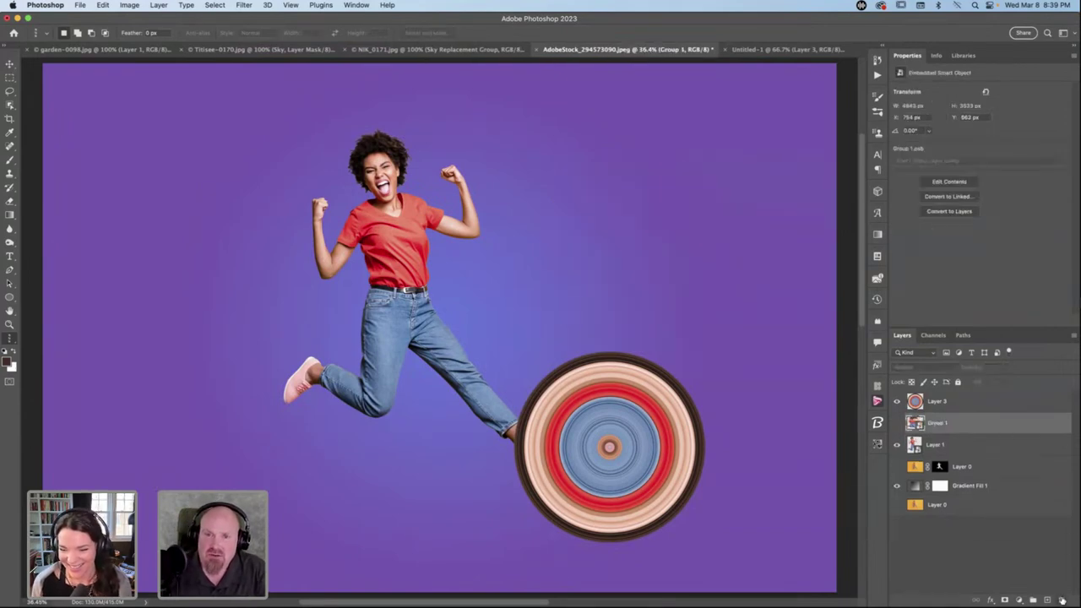
# Copy Layer 2's circle into the photo, remove that copy, and add empty Layer 4 in Untitled-1.
pyautogui.click(748, 51)
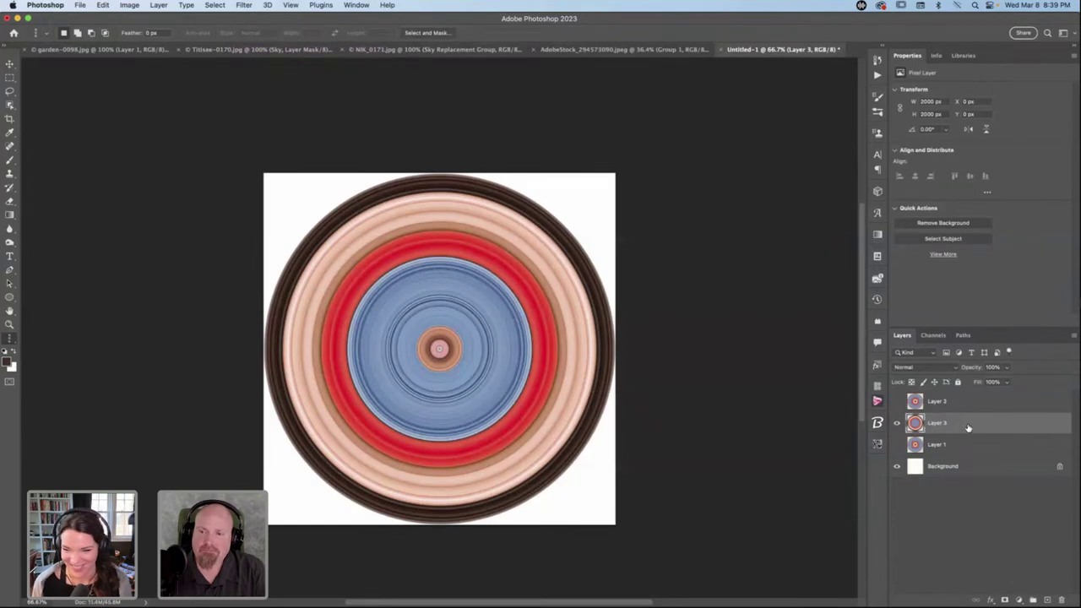
pyautogui.click(896, 402)
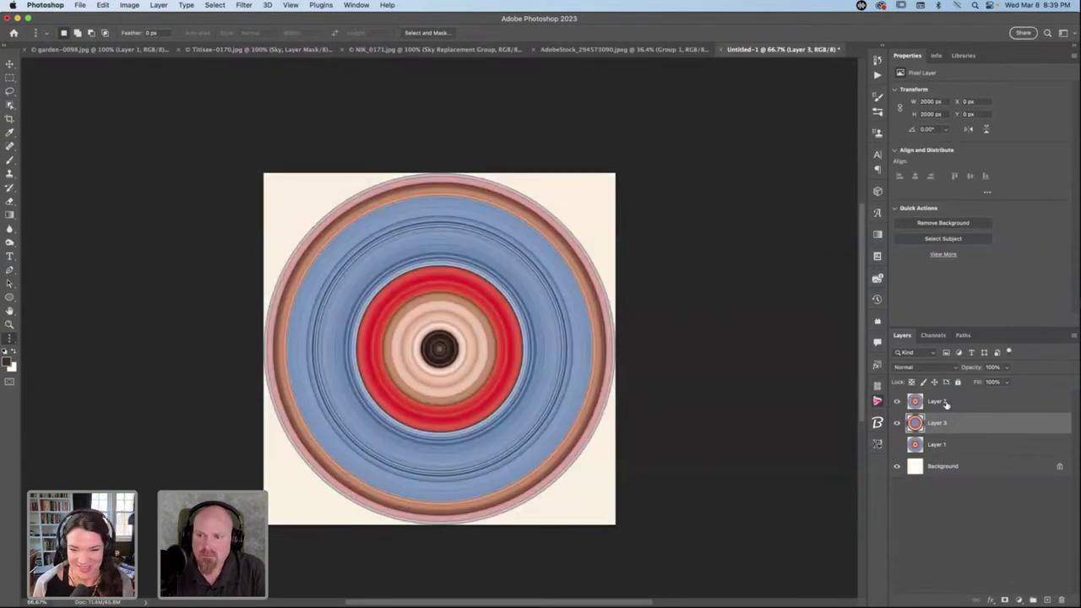
pyautogui.click(963, 403)
pyautogui.click(897, 424)
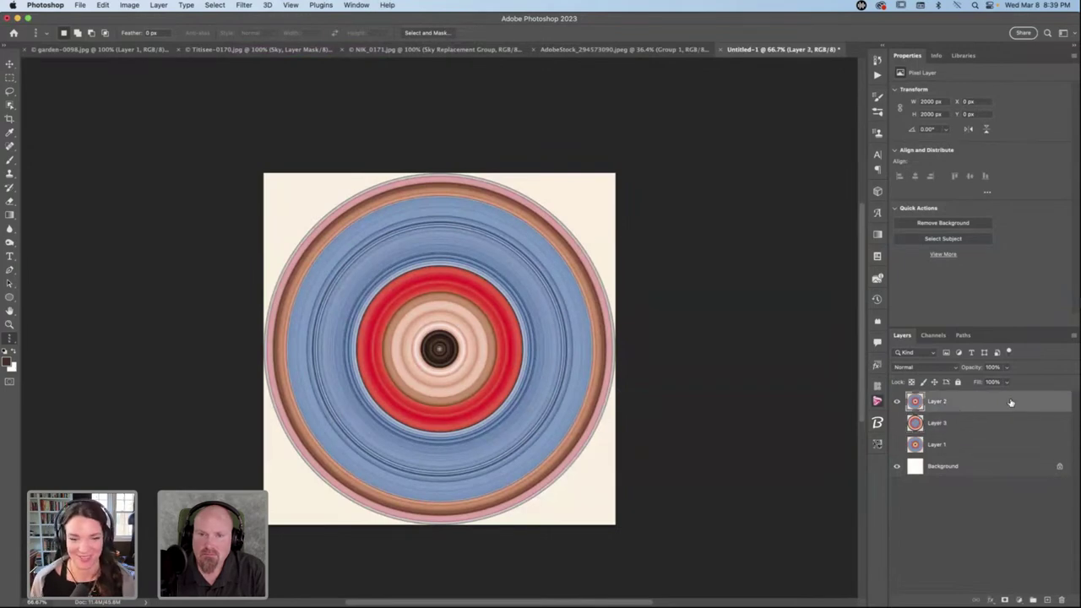
pyautogui.rightClick(993, 406)
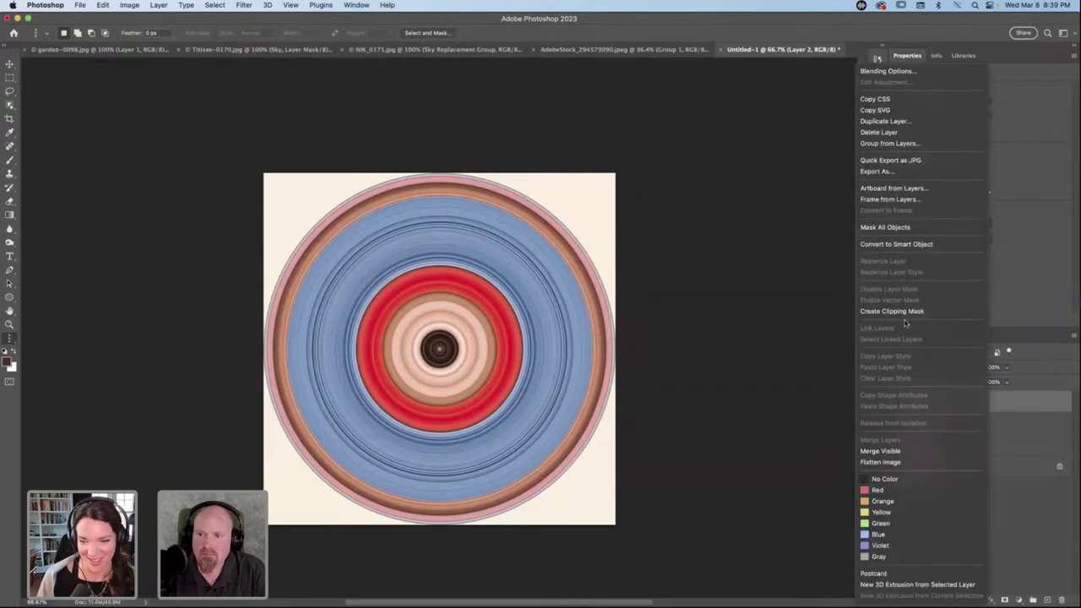
pyautogui.click(1004, 400)
pyautogui.moveTo(1004, 400); pyautogui.dragTo(682, 221)
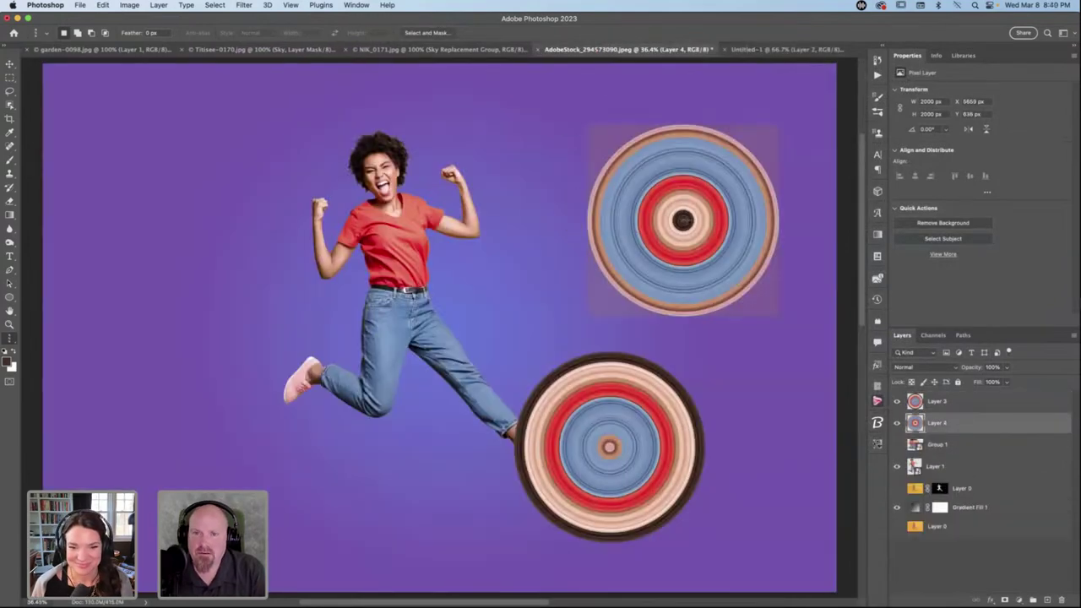
pyautogui.moveTo(984, 421); pyautogui.dragTo(1062, 601)
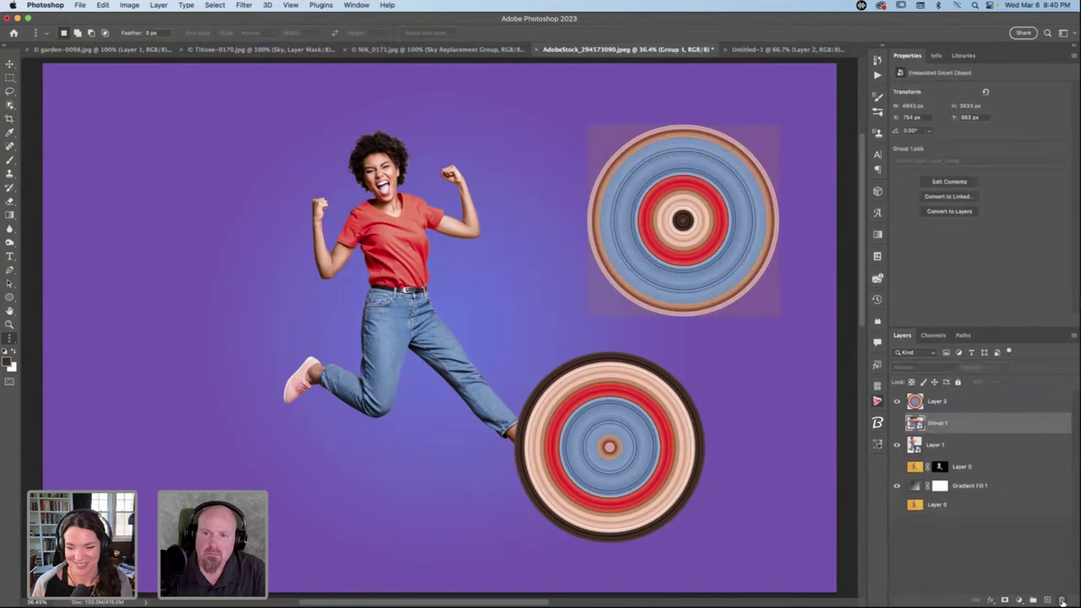
pyautogui.click(779, 51)
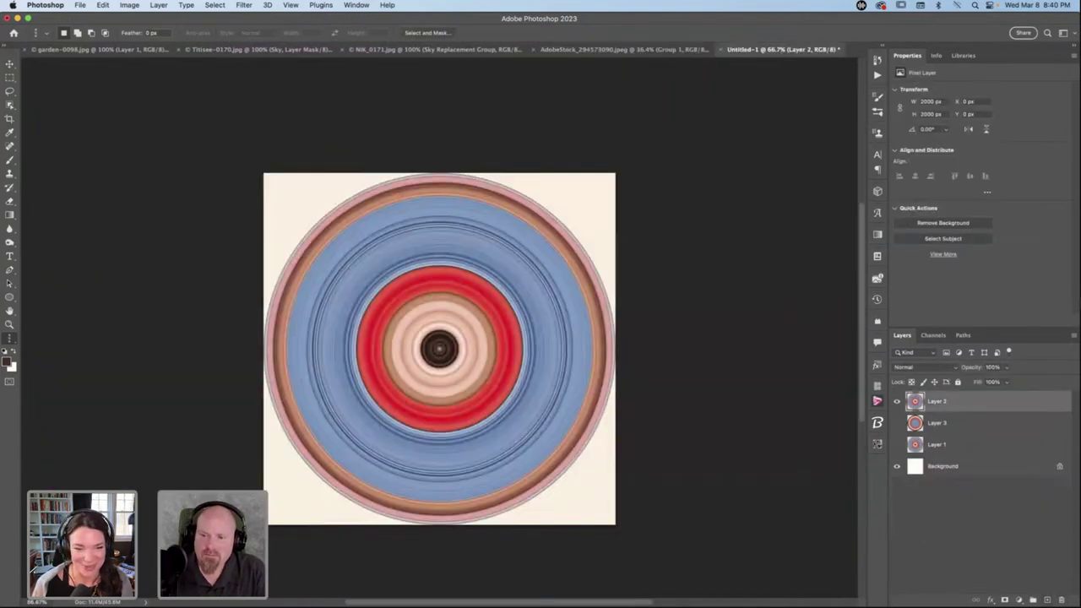
pyautogui.click(1048, 600)
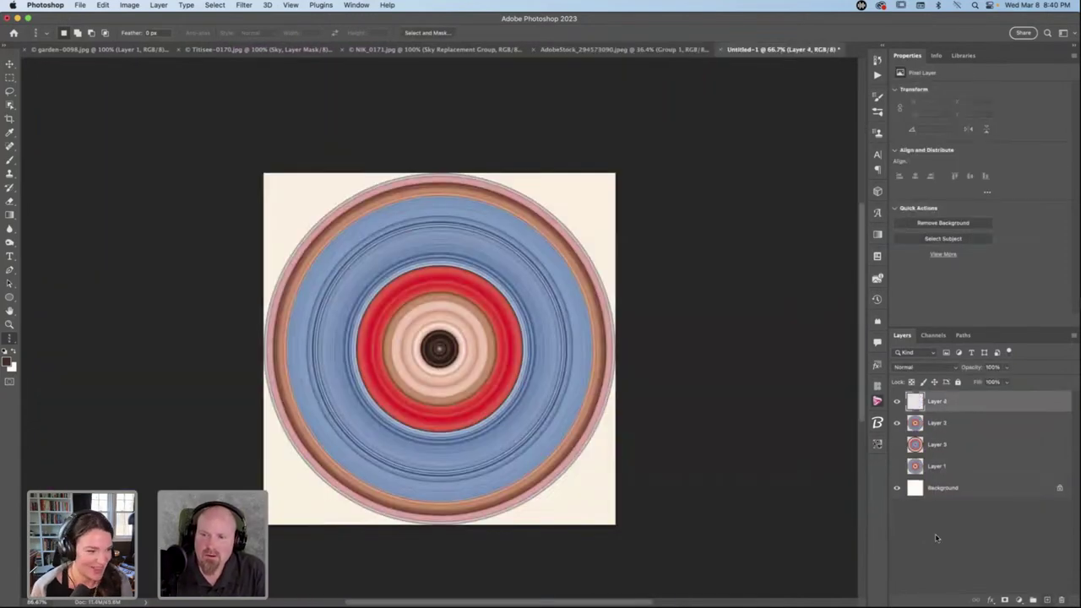
# Hide Layer 2, paste the 1 px strip onto Layer 4, and stretch it across the canvas.
pyautogui.click(897, 423)
pyautogui.hotkey('alt', 'BackSpace')
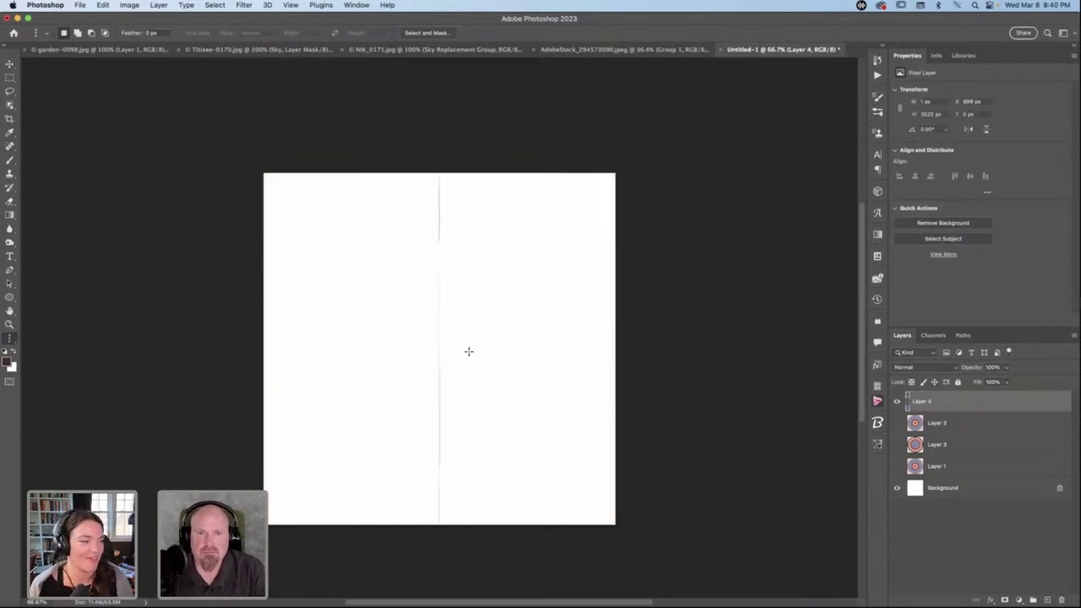
pyautogui.press('super+t')
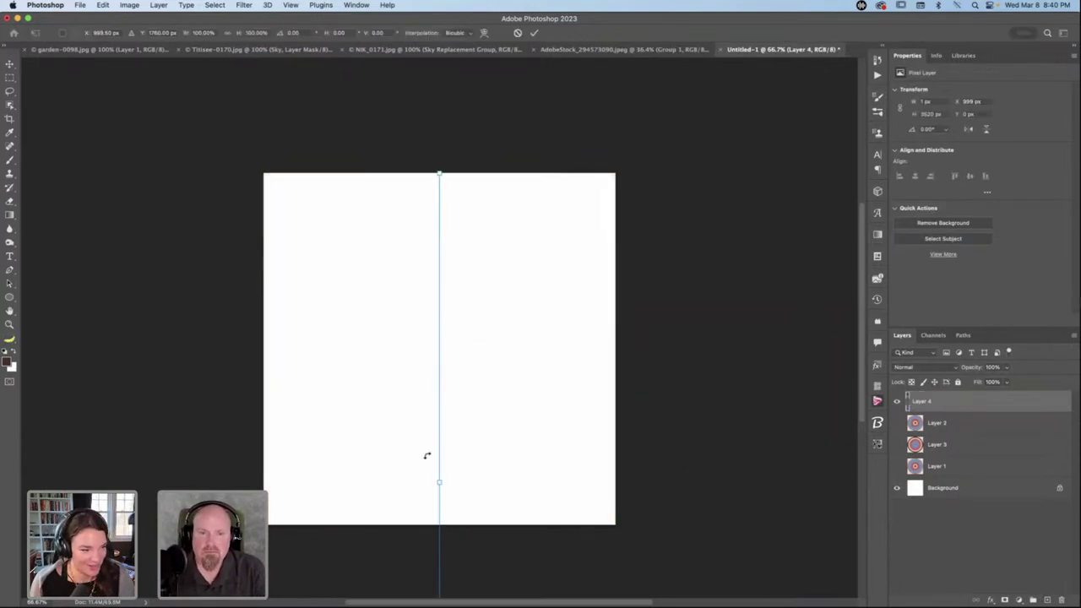
pyautogui.moveTo(440, 483); pyautogui.dragTo(614, 482)
pyautogui.moveTo(436, 481); pyautogui.dragTo(263, 482)
pyautogui.scroll(-5, 507, 445)
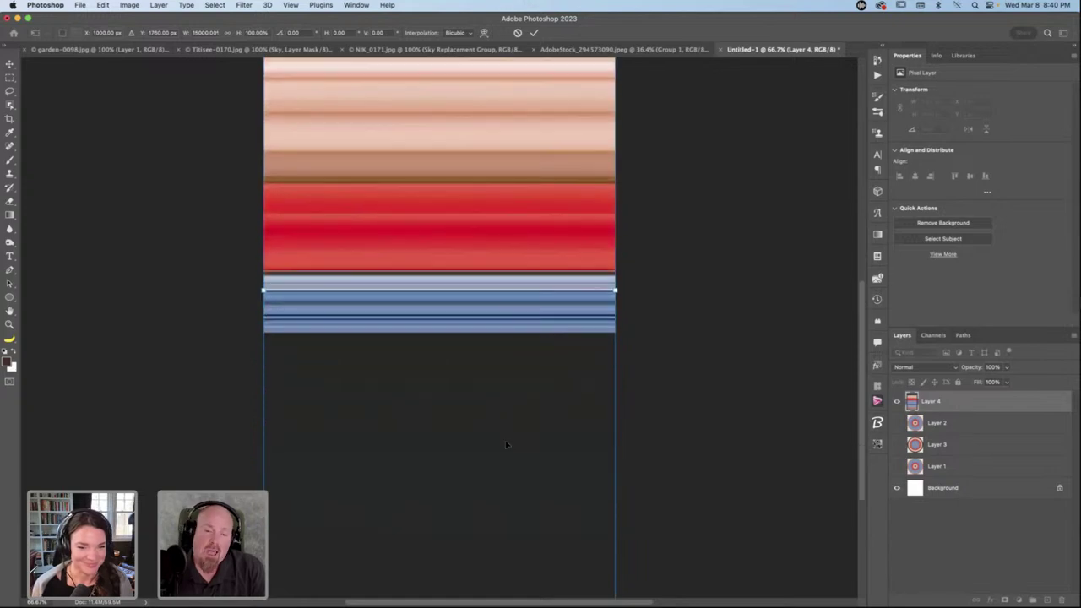
pyautogui.moveTo(441, 425); pyautogui.dragTo(441, 157)
pyautogui.scroll(5, 505, 245)
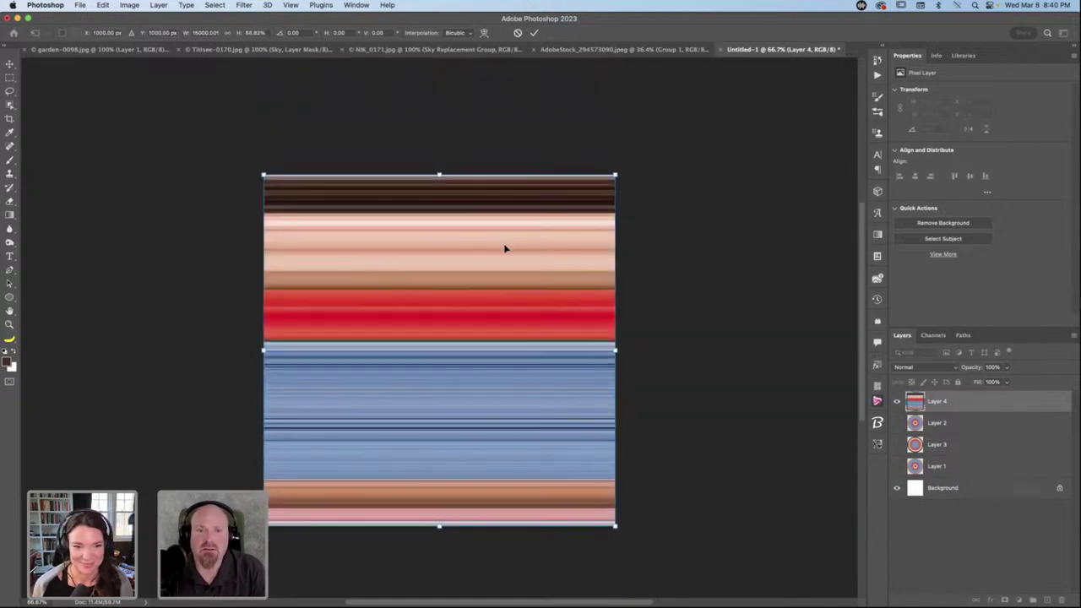
pyautogui.click(534, 33)
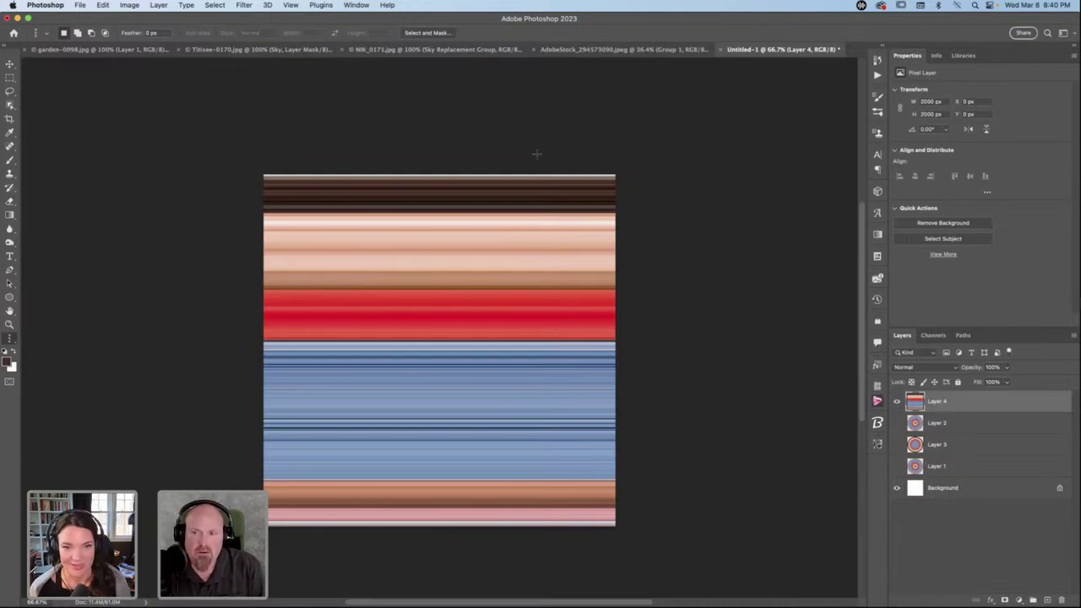
# Convert Layer 4 to a smart object and stretch it into stripes filling the 2000 × 2000 px canvas.
pyautogui.press('super+z')
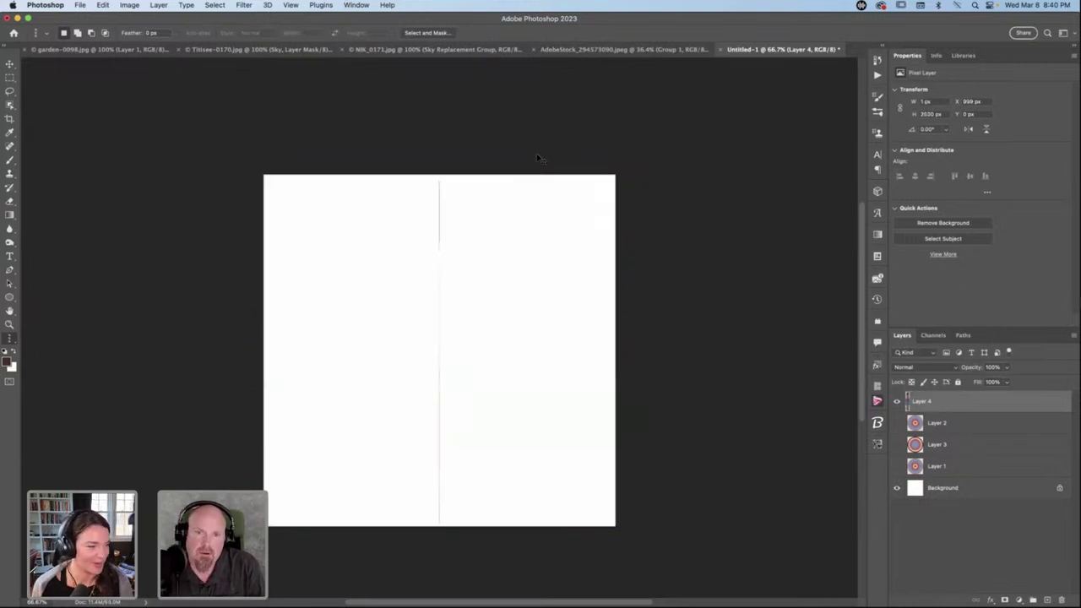
pyautogui.press('super+shift+z')
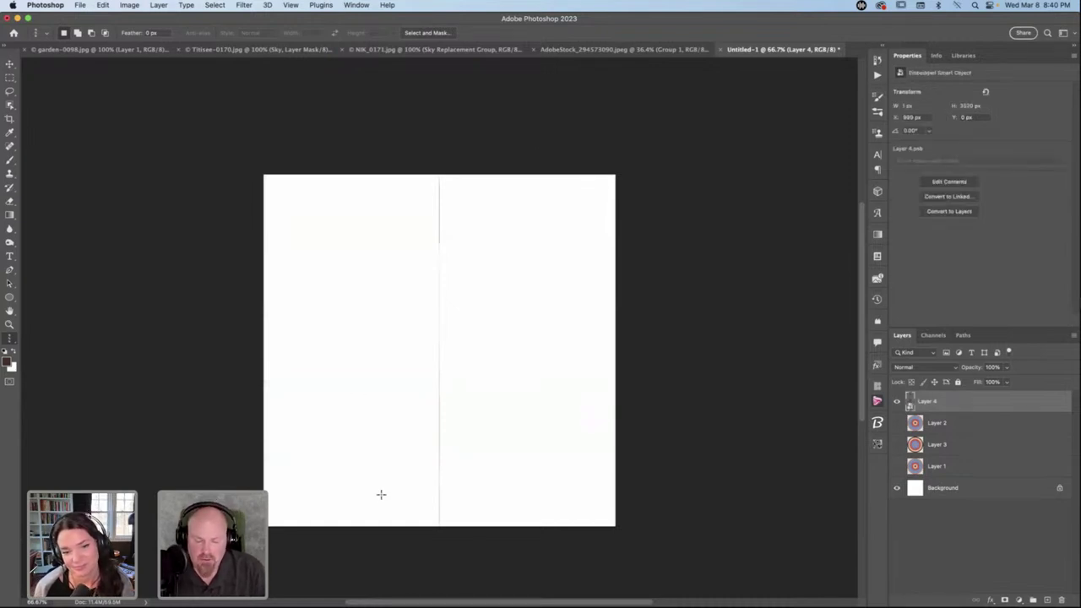
pyautogui.press('super+t')
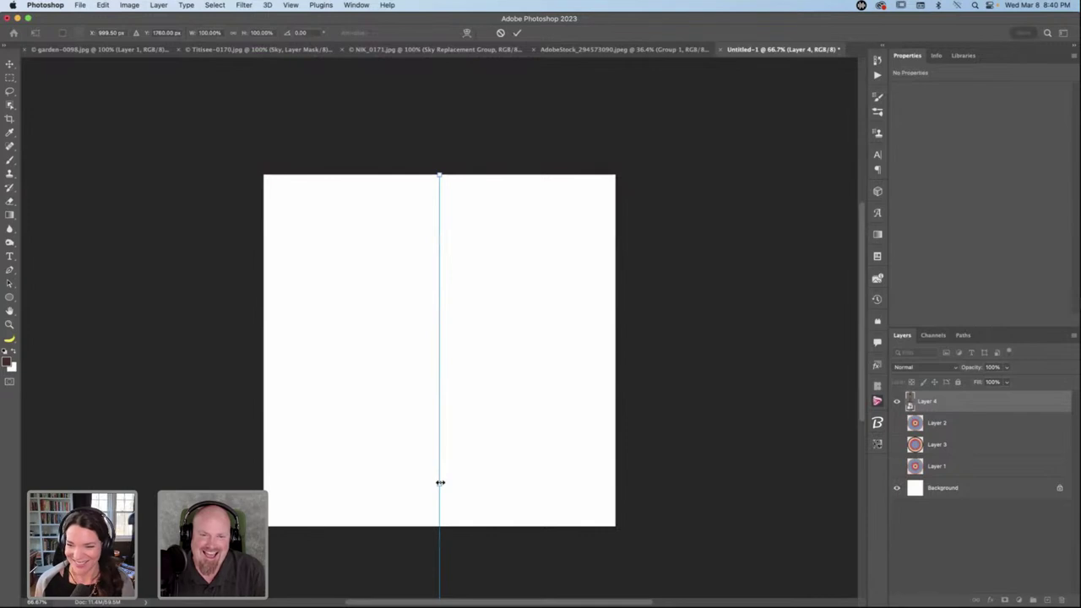
pyautogui.moveTo(439, 482); pyautogui.dragTo(616, 463)
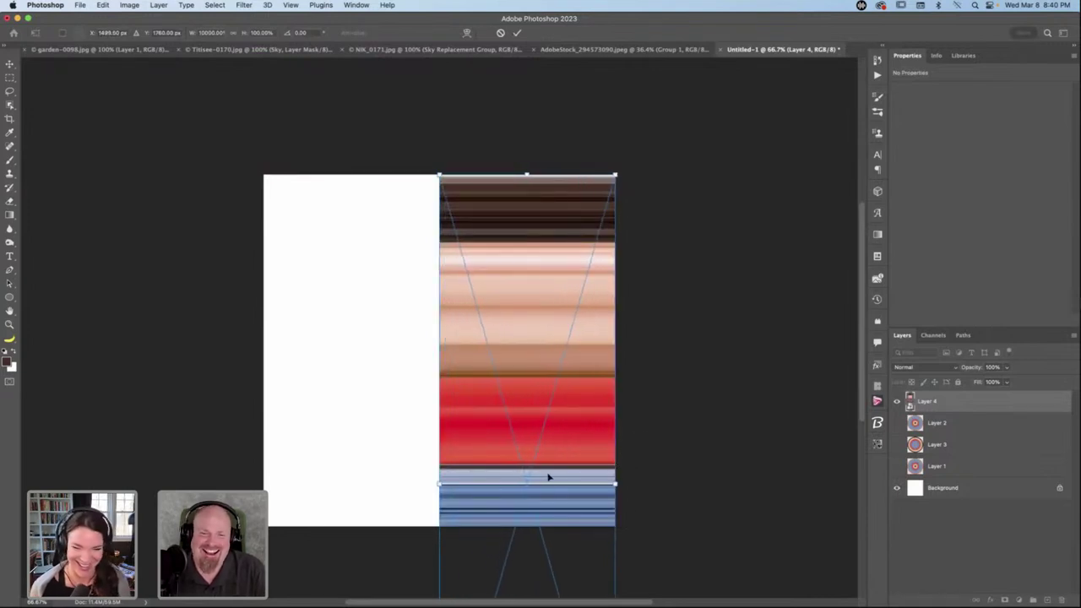
pyautogui.moveTo(439, 482); pyautogui.dragTo(263, 481)
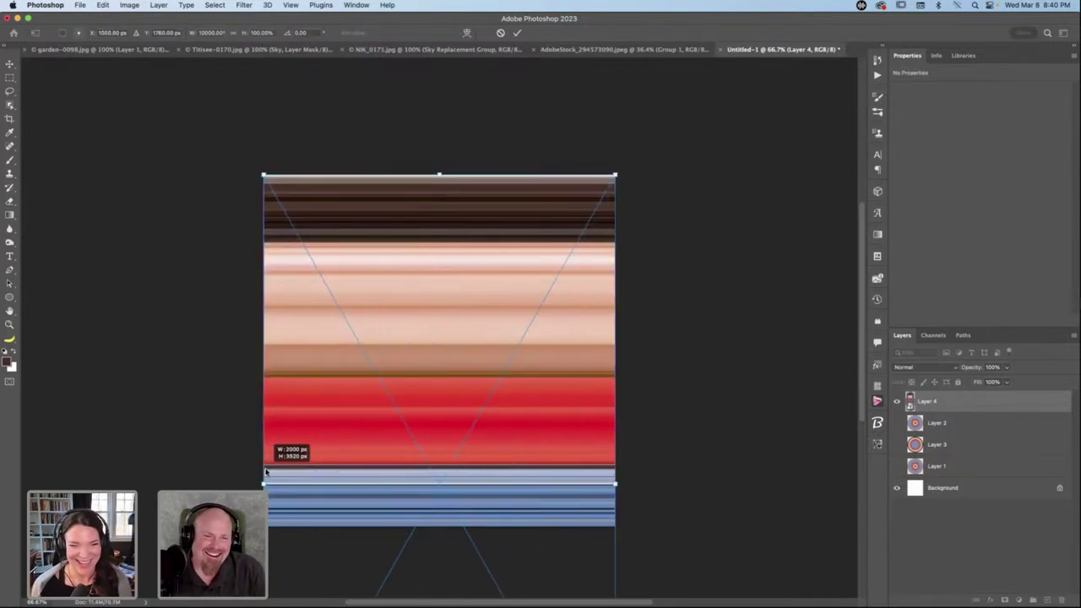
pyautogui.scroll(-5, 534, 375)
pyautogui.scroll(-5, 534, 375)
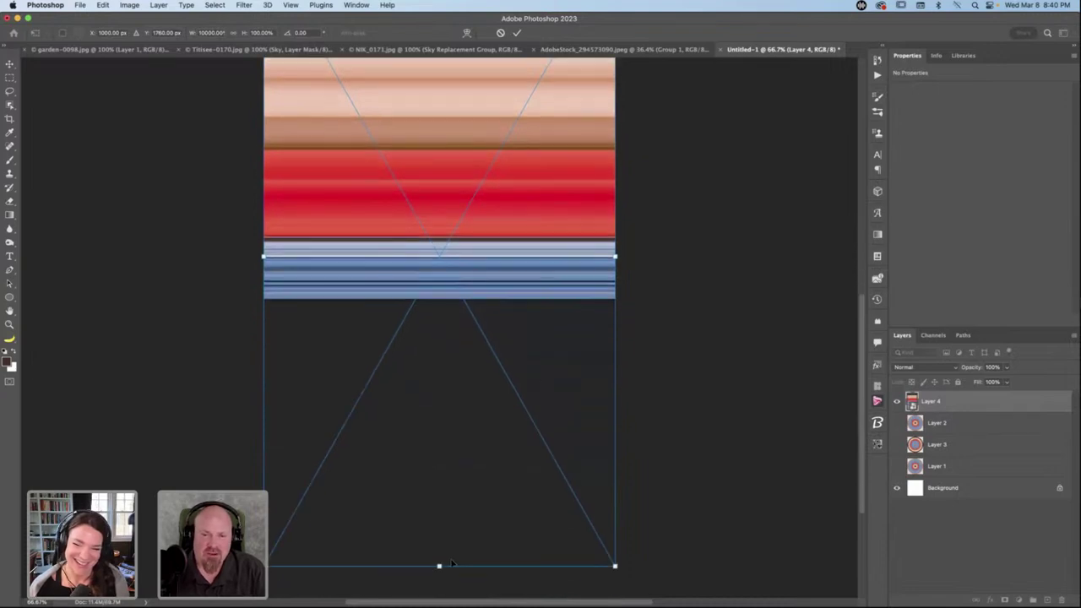
pyautogui.moveTo(439, 565); pyautogui.dragTo(462, 302)
pyautogui.scroll(5, 700, 417)
pyautogui.scroll(-2, 689, 411)
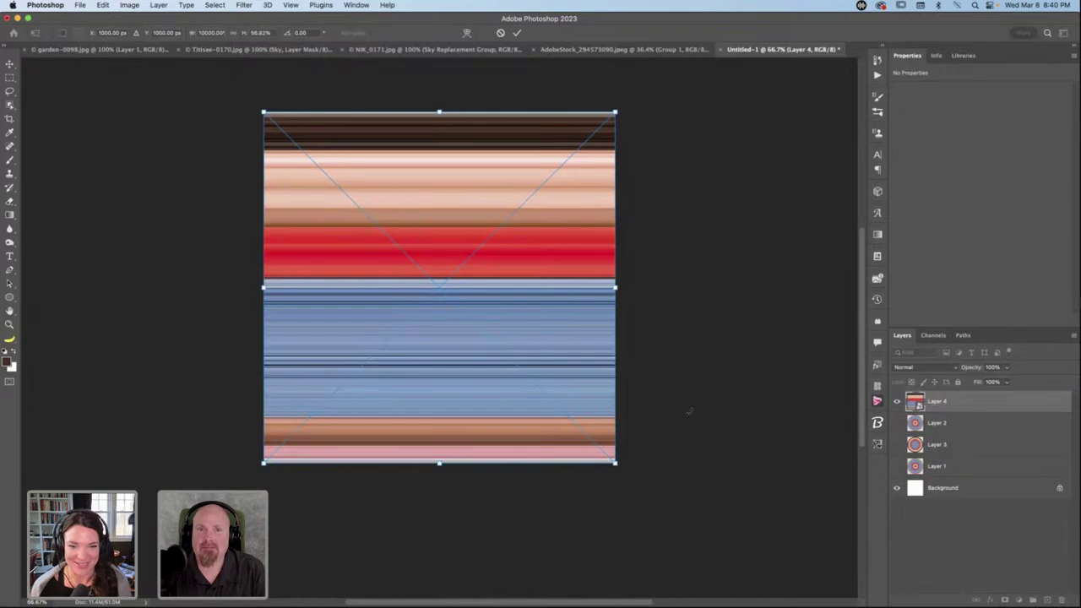
pyautogui.click(518, 33)
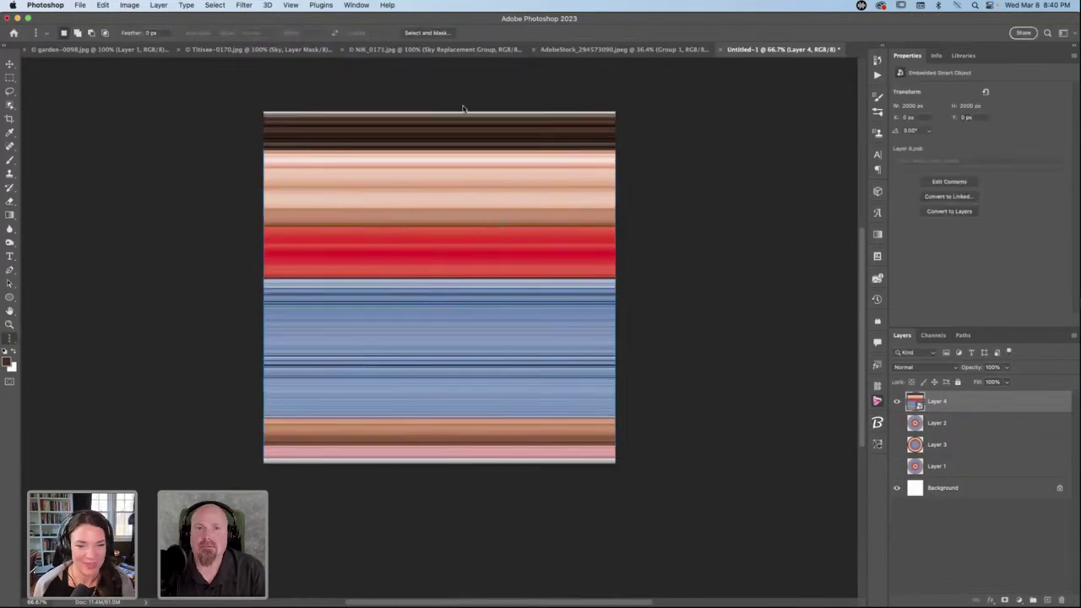
# Apply Polar Coordinates (Rectangular to Polar) to bend Layer 4's stripes into concentric rings.
pyautogui.click(266, 8)
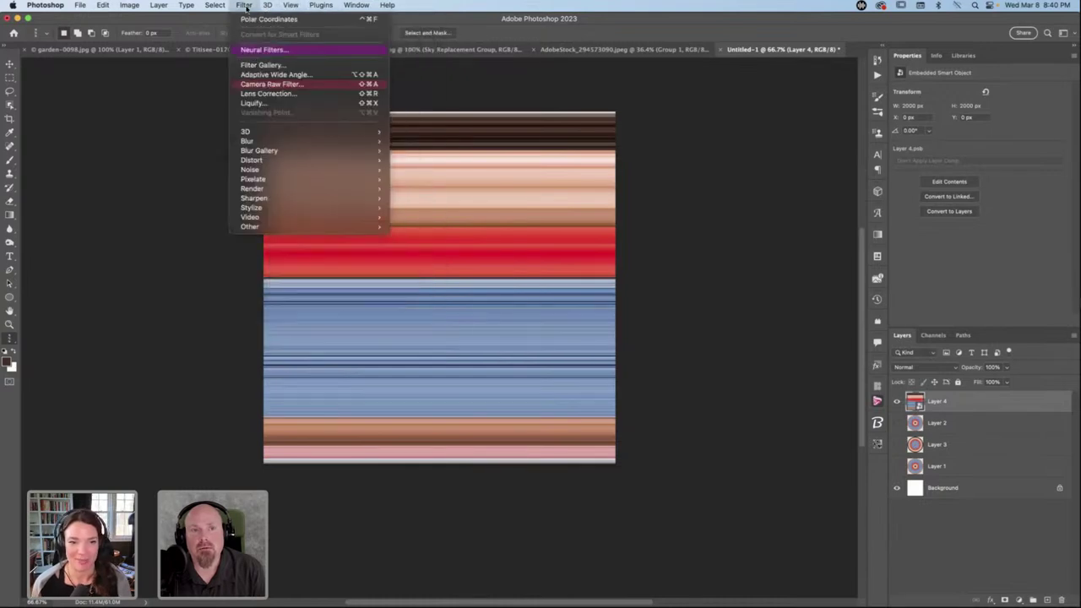
pyautogui.moveTo(275, 160)
pyautogui.click(431, 177)
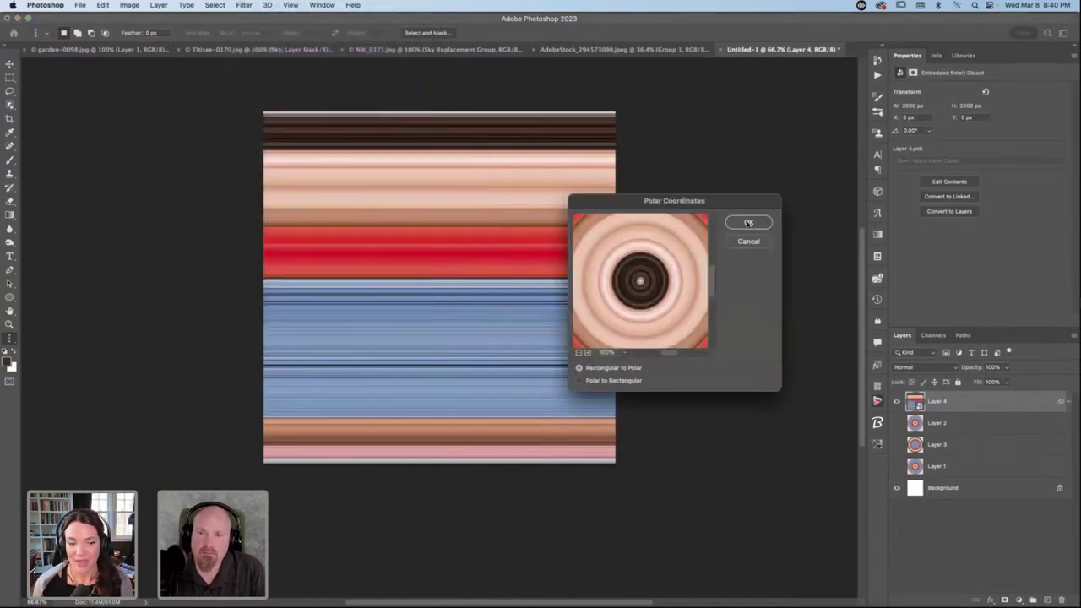
pyautogui.click(749, 223)
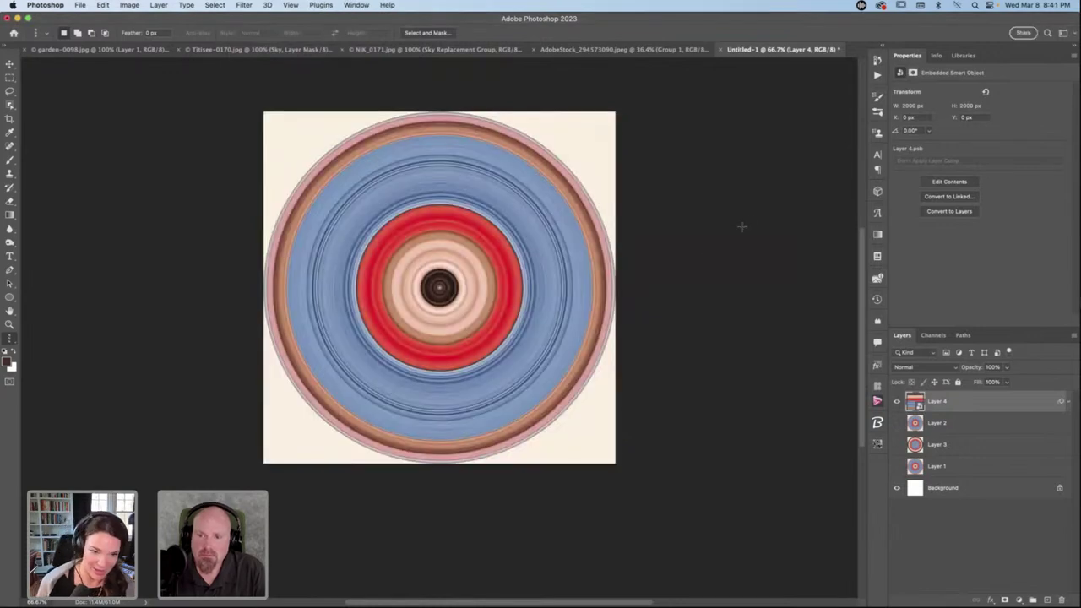
# Rasterize Layer 4 and drag it into the AdobeStock jumping-woman document.
pyautogui.rightClick(972, 402)
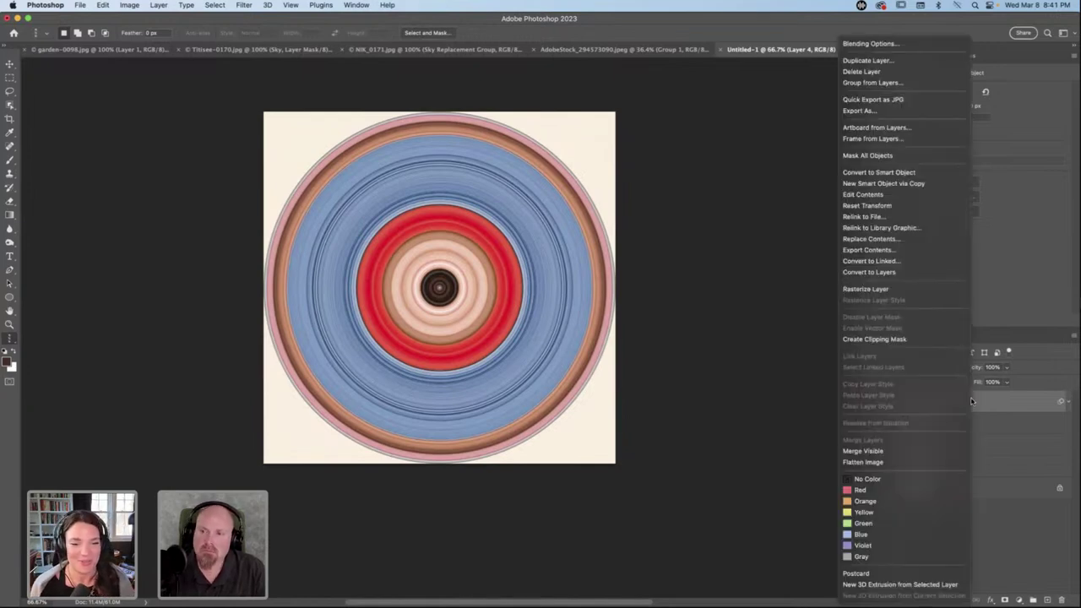
pyautogui.click(878, 289)
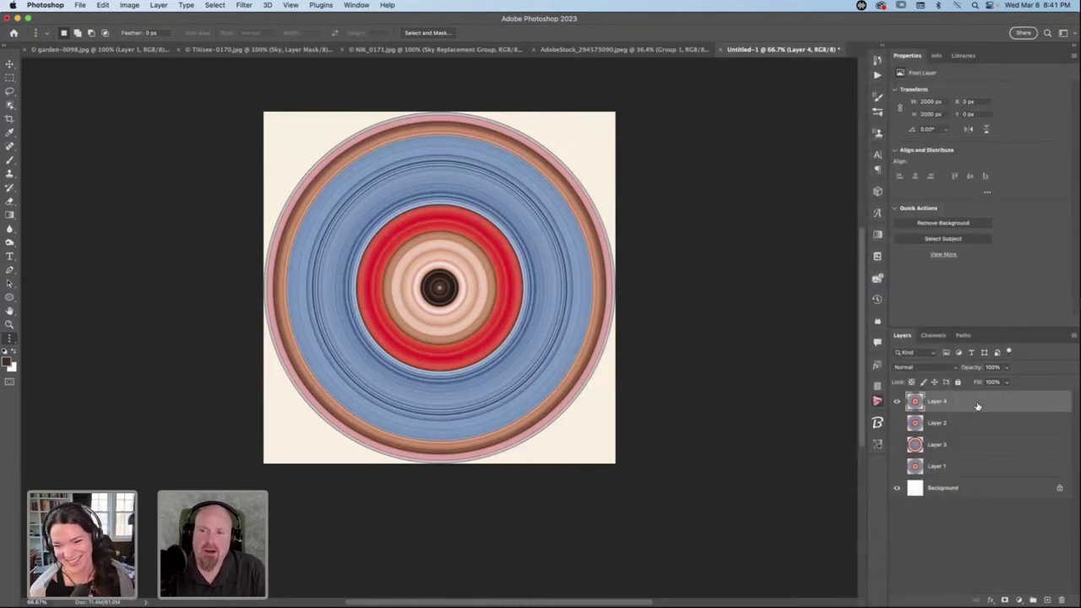
pyautogui.moveTo(978, 403); pyautogui.dragTo(602, 242)
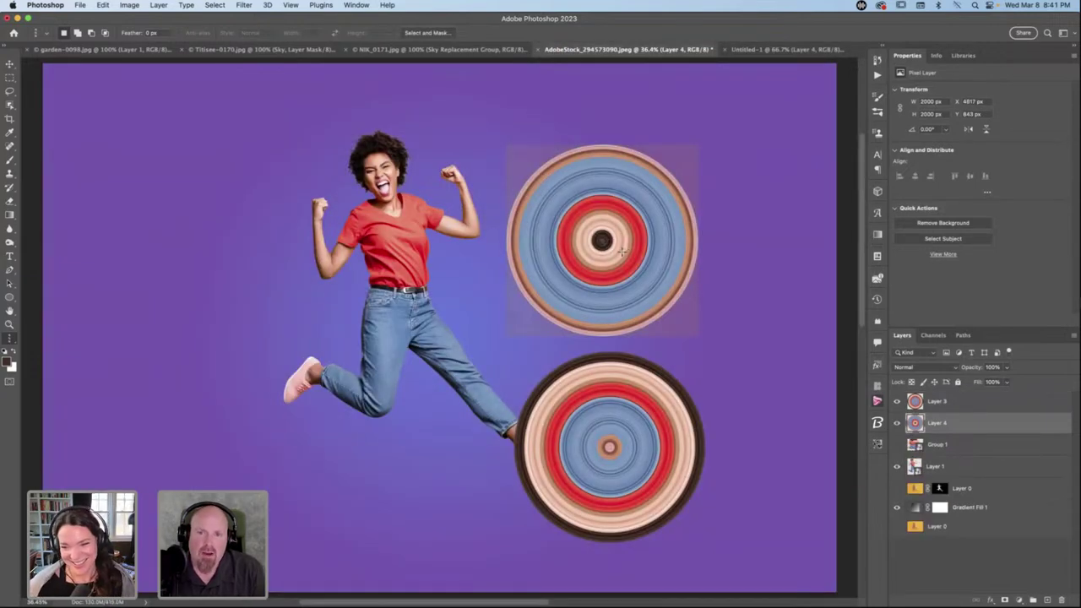
# Clear the stray one-pixel selection and toggle the lower circle's visibility to identify its layer.
pyautogui.click(618, 247)
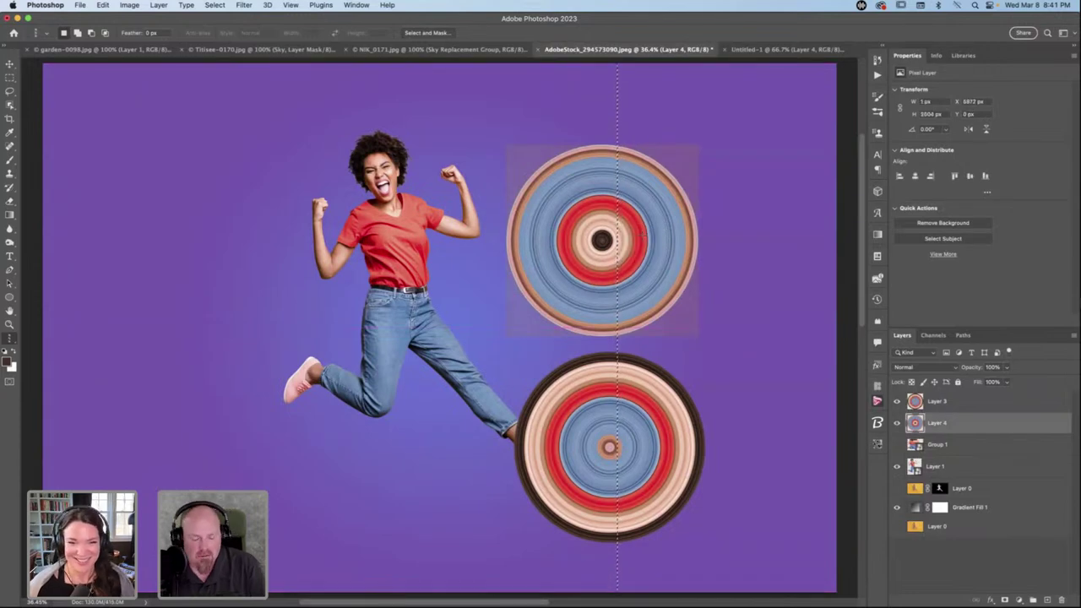
pyautogui.press('super+d')
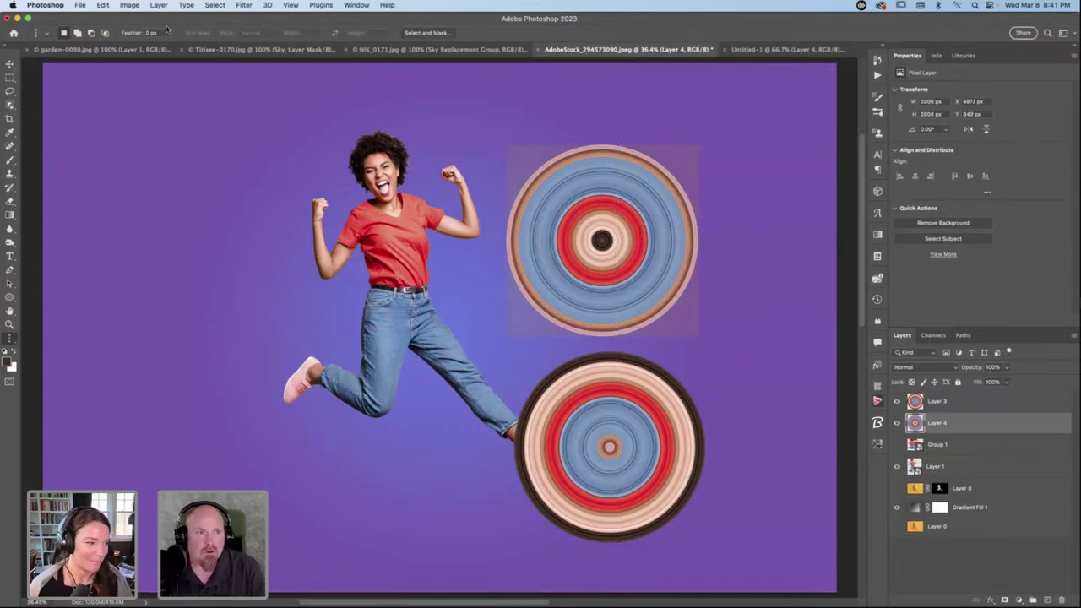
pyautogui.click(9, 63)
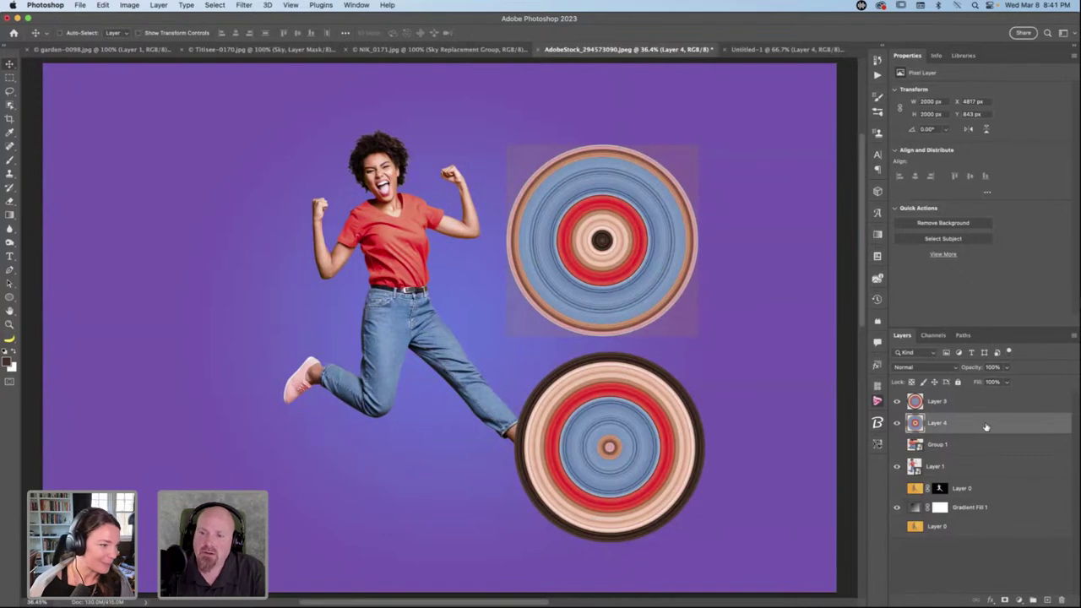
pyautogui.click(941, 402)
pyautogui.click(897, 402)
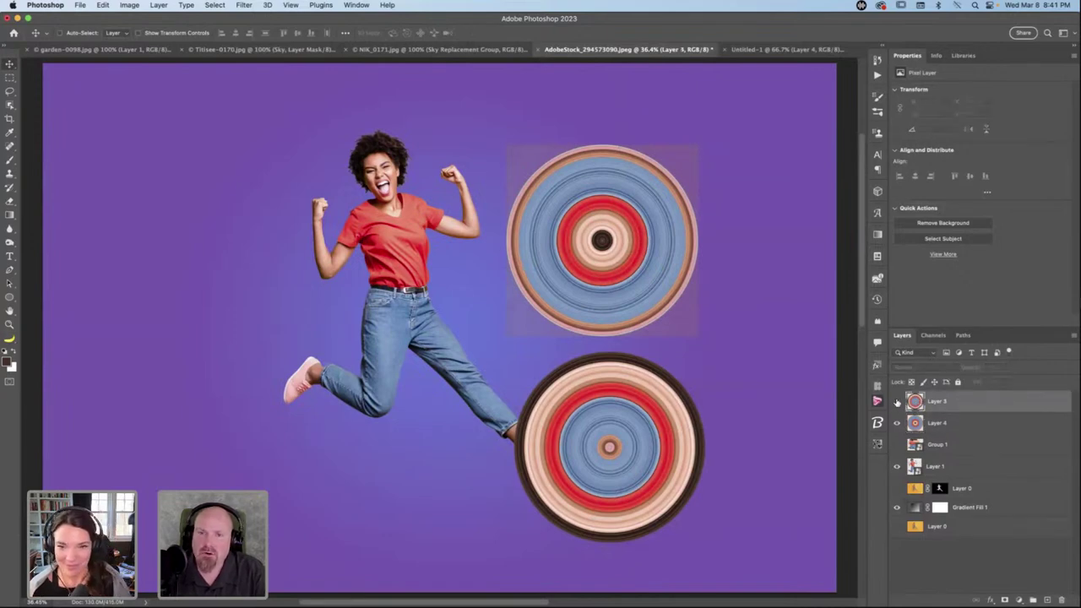
pyautogui.click(897, 402)
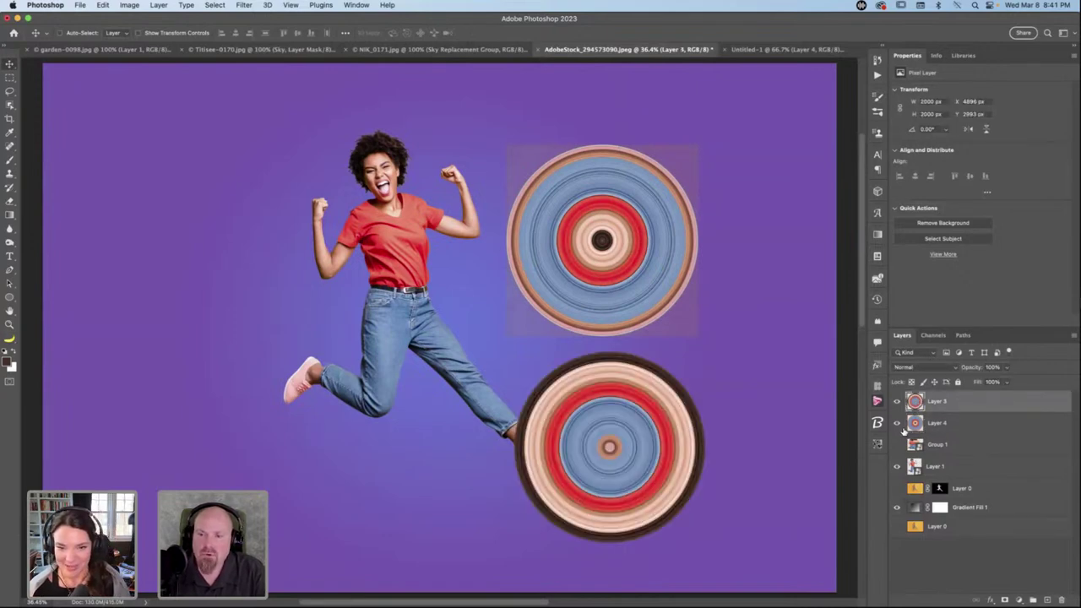
# Mask the upper ring circle's layer to a rectangular marquee, removing its square backdrop.
pyautogui.click(980, 427)
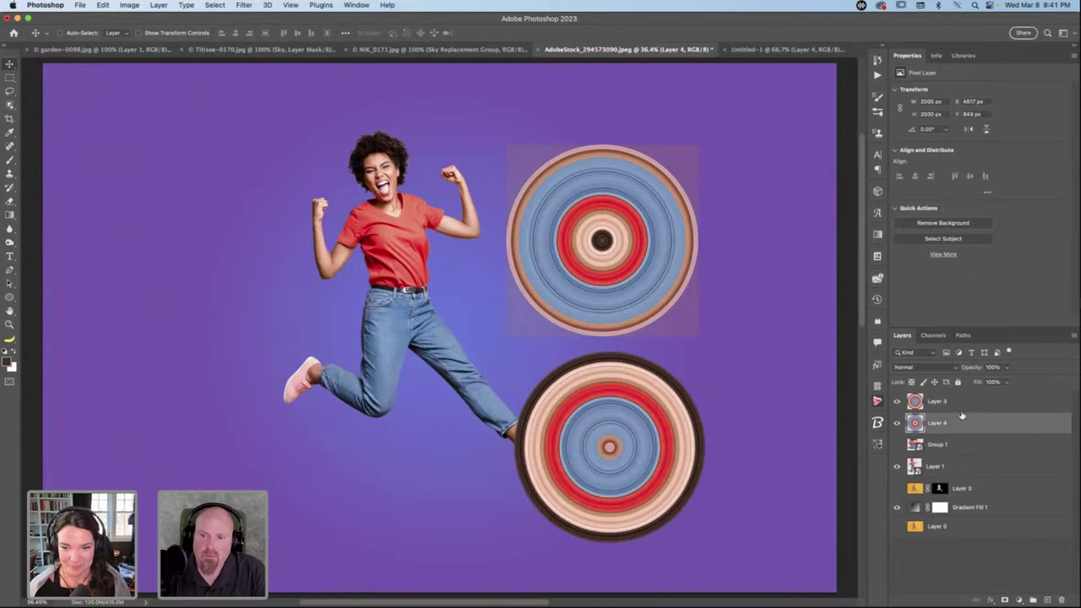
pyautogui.click(9, 77)
pyautogui.click(59, 75)
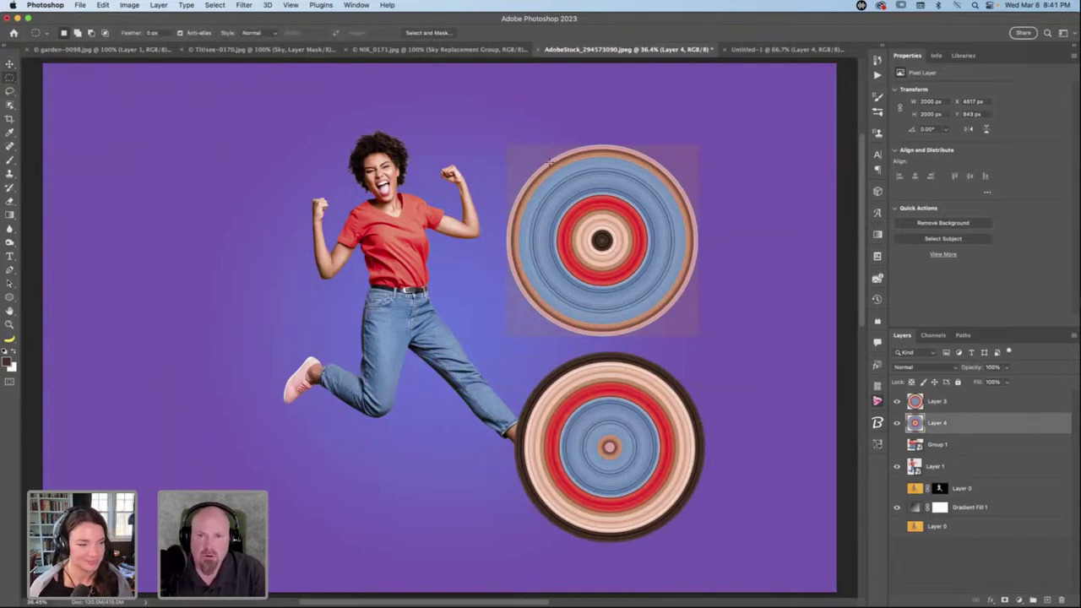
pyautogui.moveTo(550, 161); pyautogui.dragTo(705, 338)
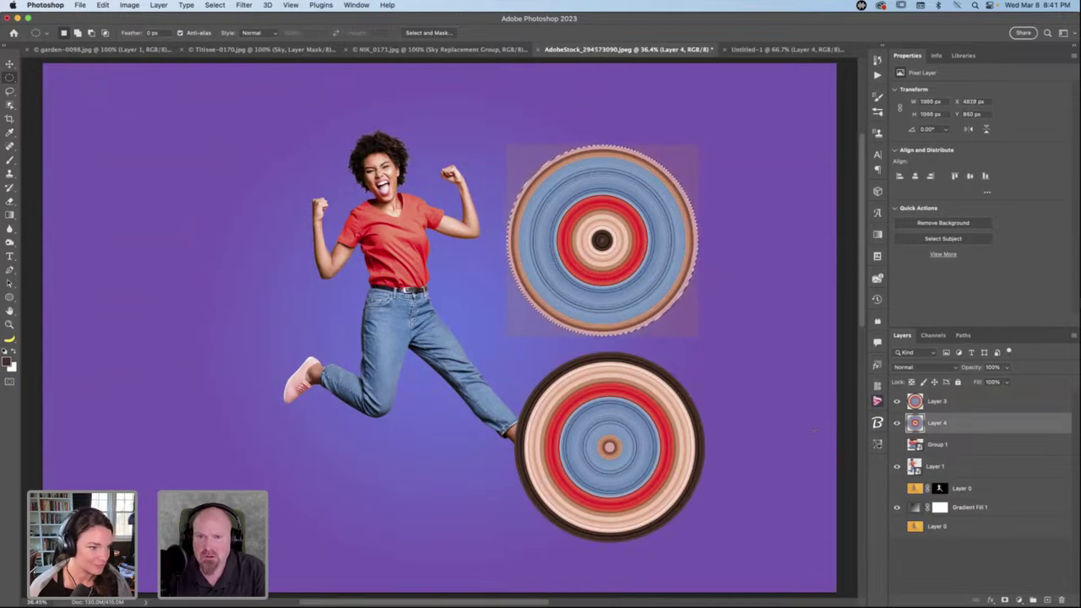
pyautogui.click(1004, 600)
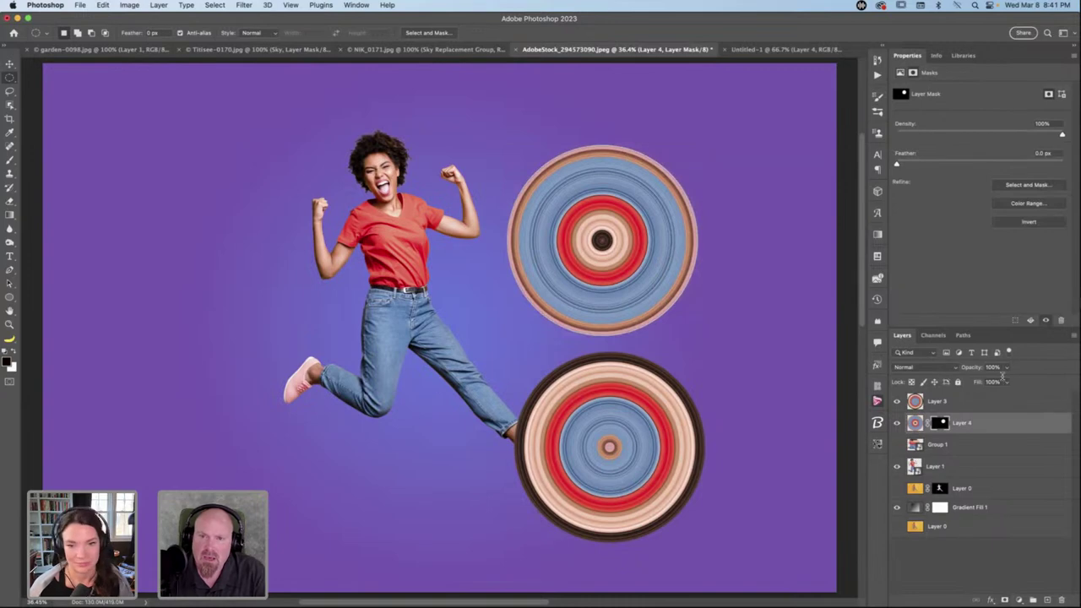
pyautogui.click(982, 425)
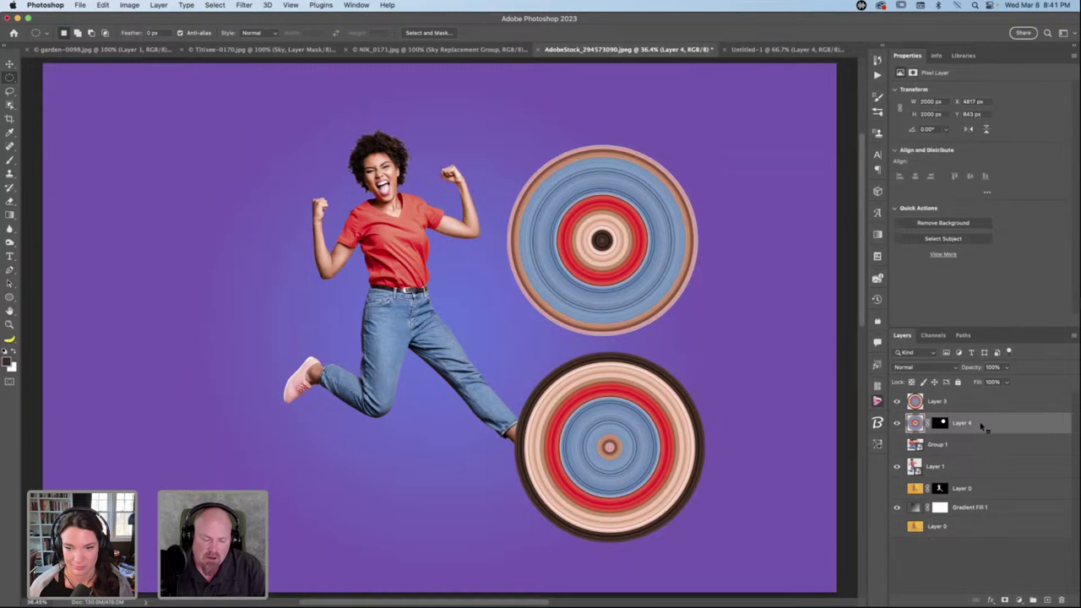
# Convert the upper circle layer and the lower circle layer into smart objects.
pyautogui.press('super+shift+s')
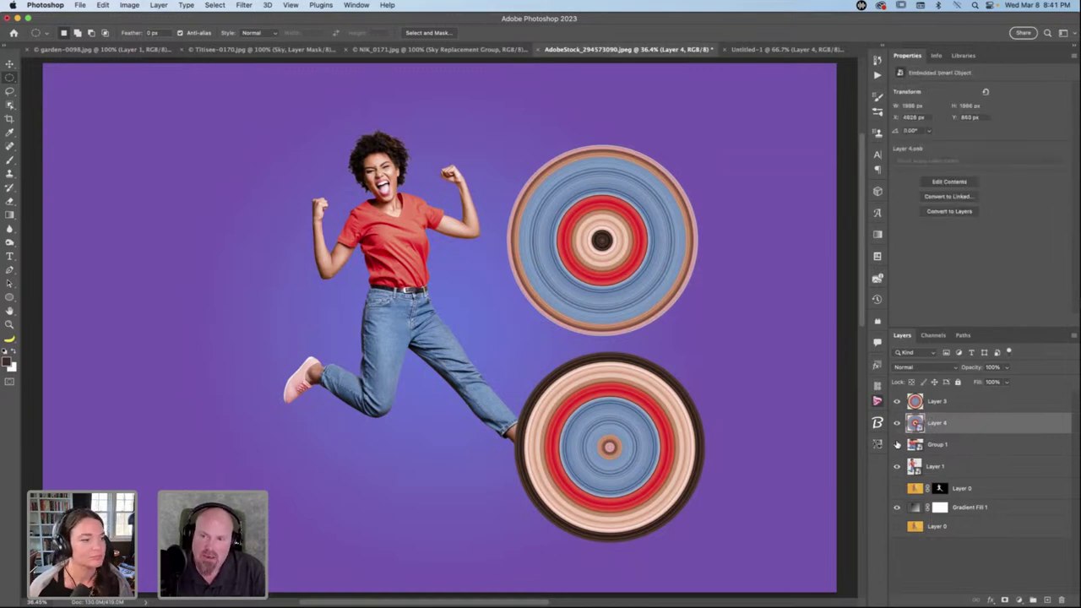
pyautogui.click(977, 402)
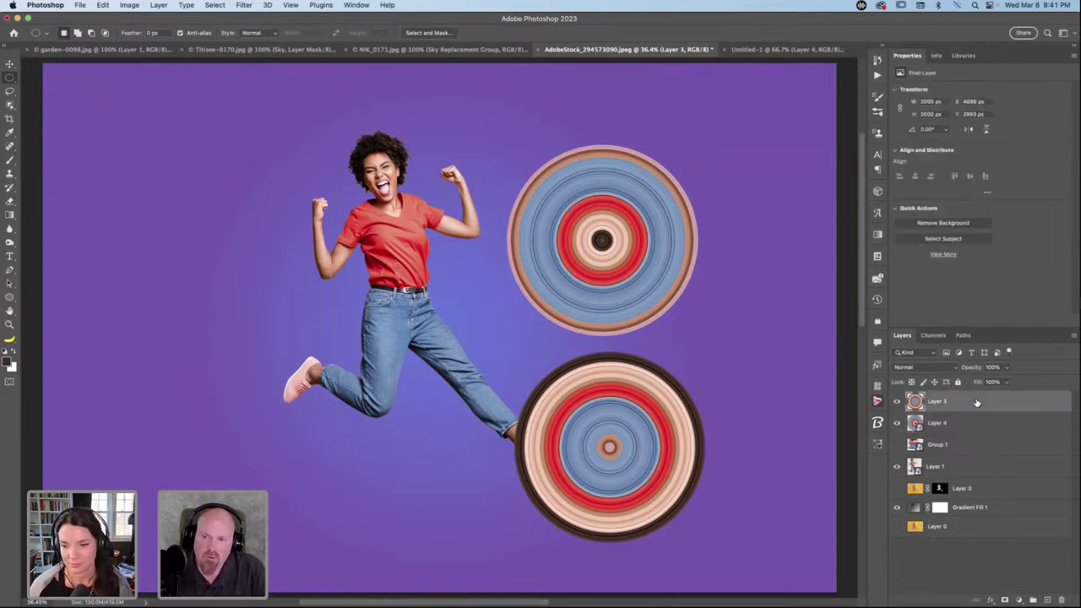
pyautogui.press('super+shift+s')
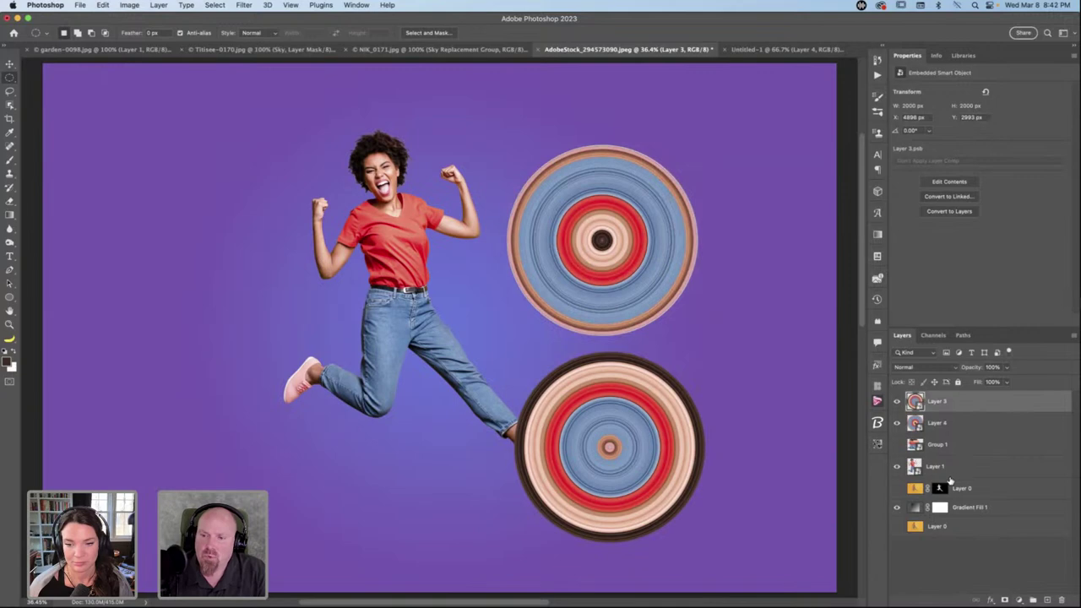
# Move the woman's layer to the top and drag the lower ring circle up behind her.
pyautogui.moveTo(965, 470); pyautogui.dragTo(967, 397)
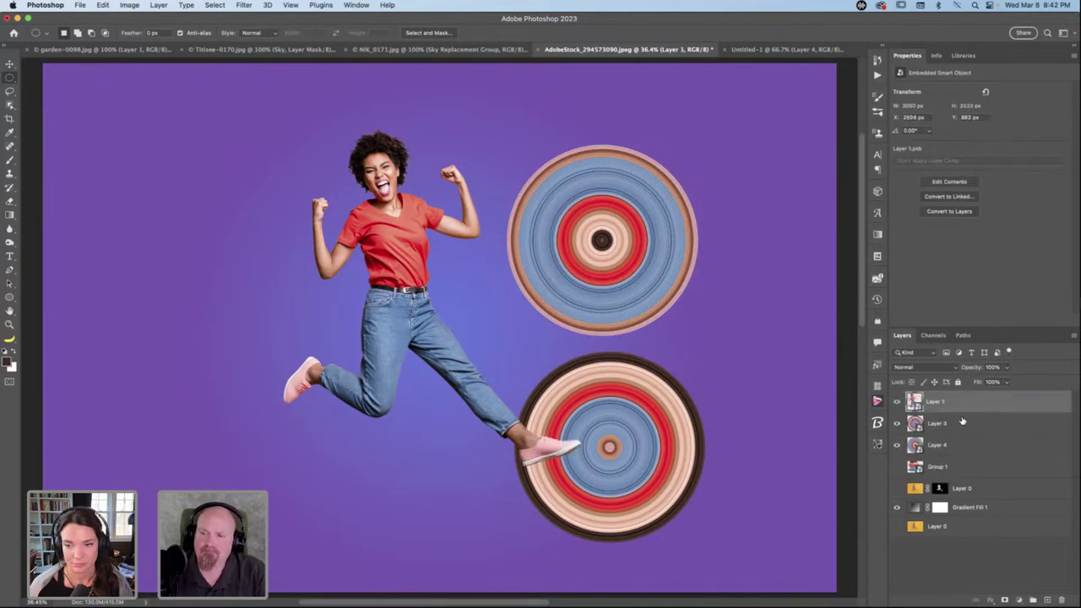
pyautogui.click(961, 425)
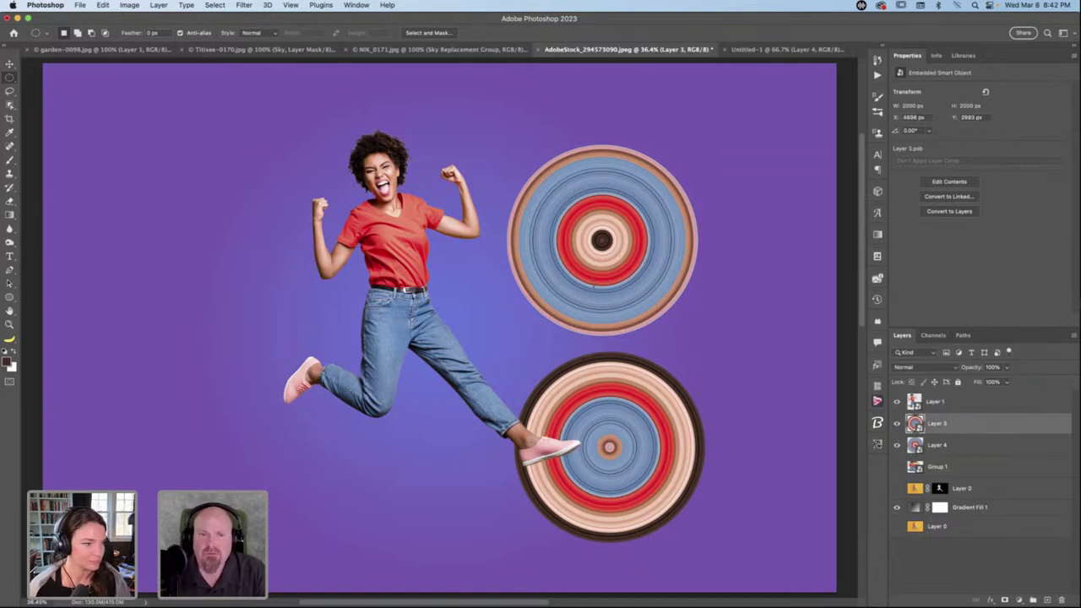
pyautogui.press('v')
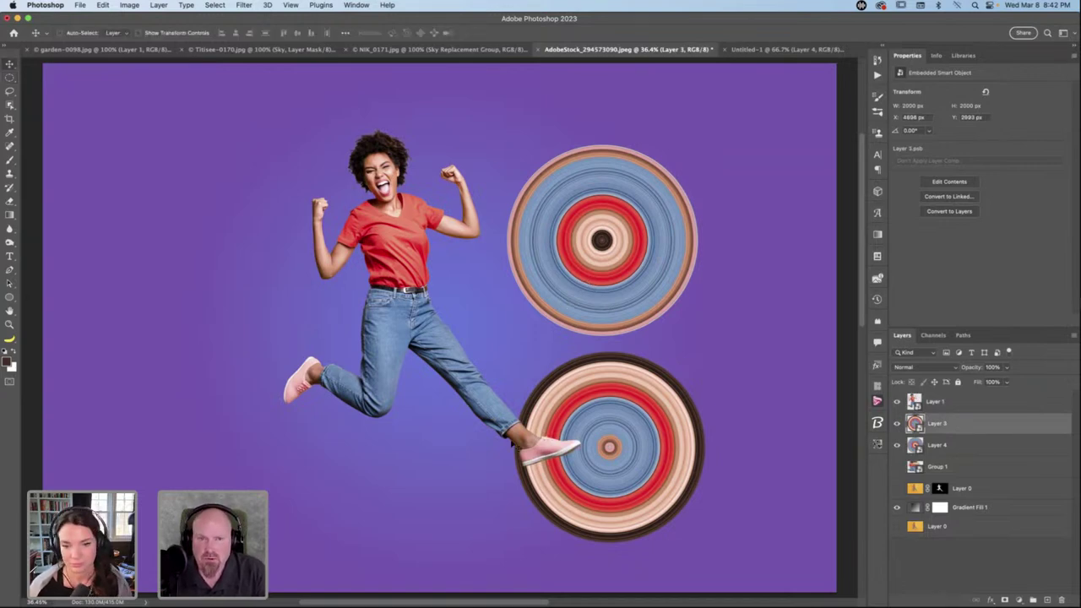
pyautogui.moveTo(622, 434); pyautogui.dragTo(457, 276)
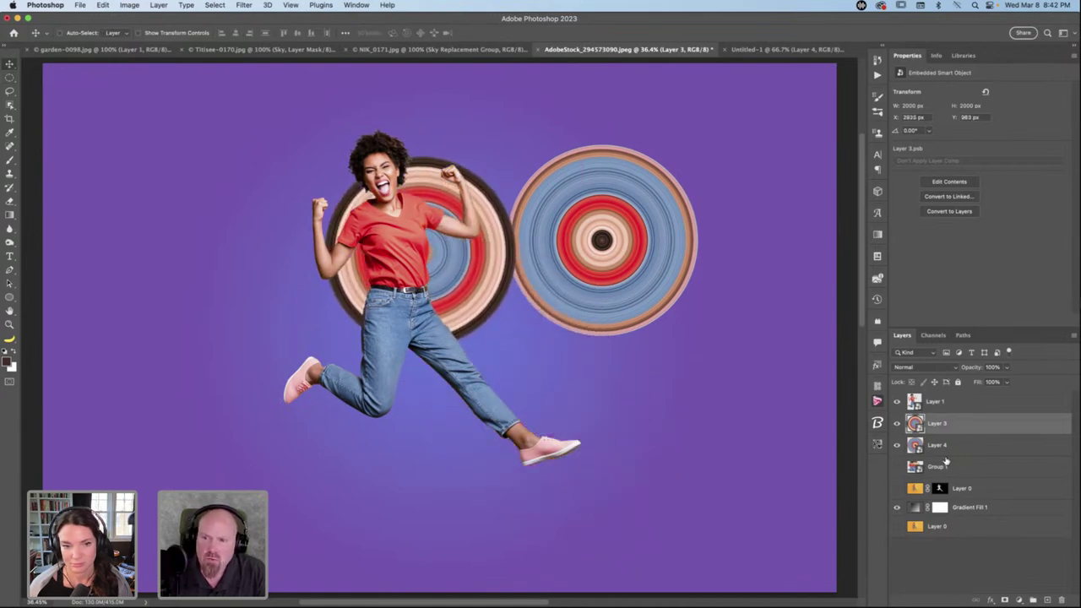
# Rename the lower circle layer 'Hair' and the upper circle layer 'Shoe'.
pyautogui.doubleClick(938, 423)
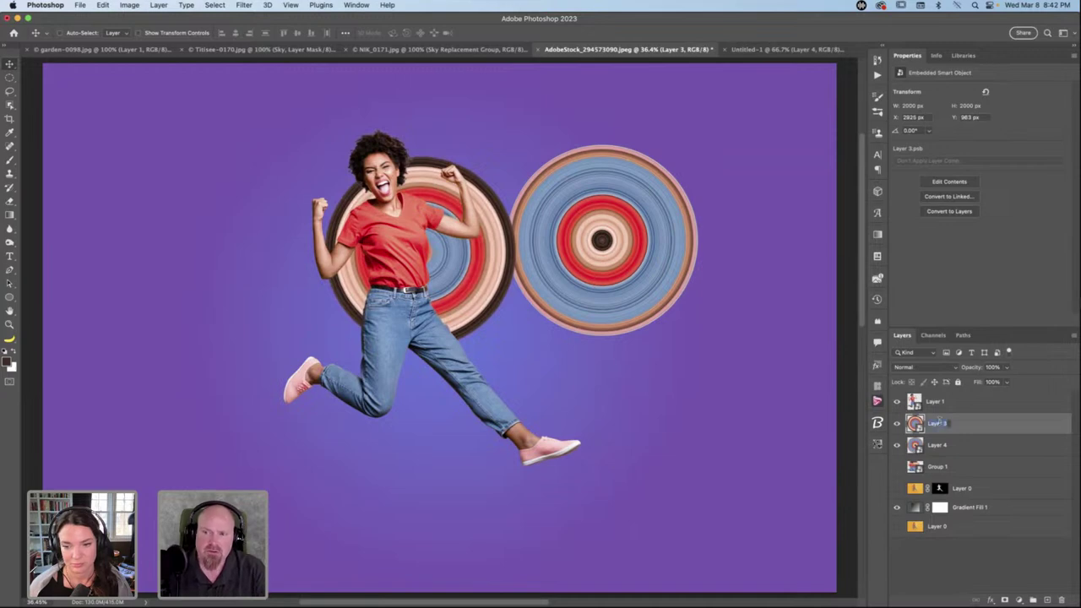
pyautogui.write('H')
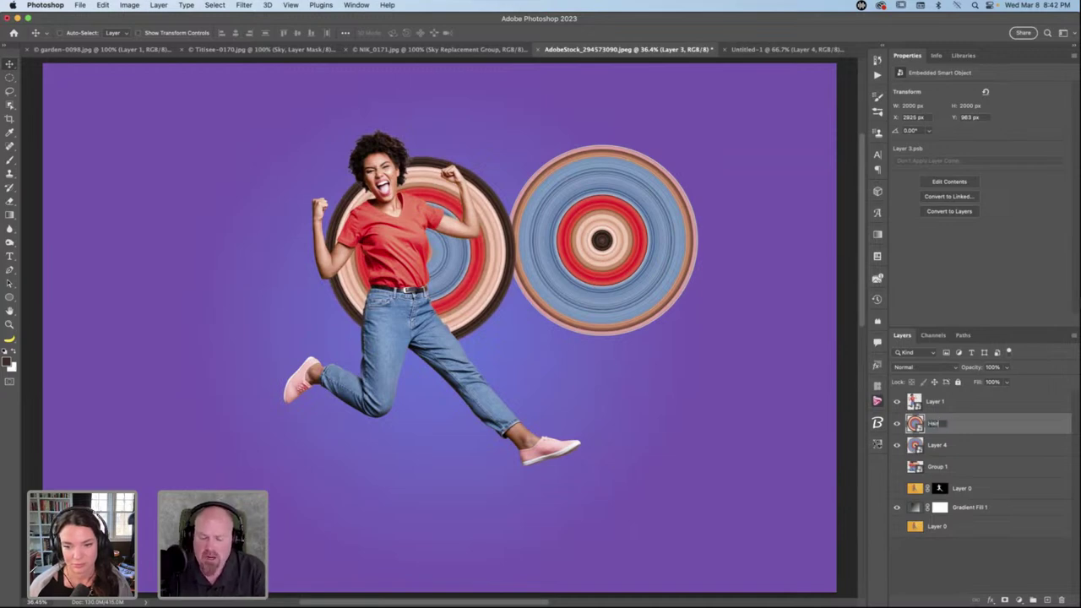
pyautogui.write('air')
pyautogui.press('Return')
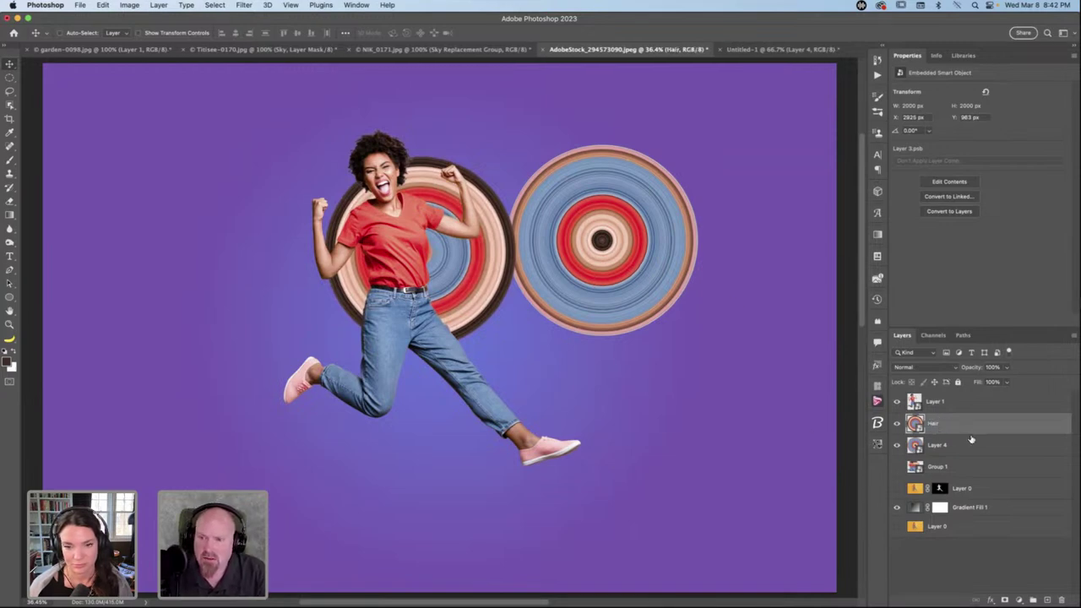
pyautogui.click(944, 448)
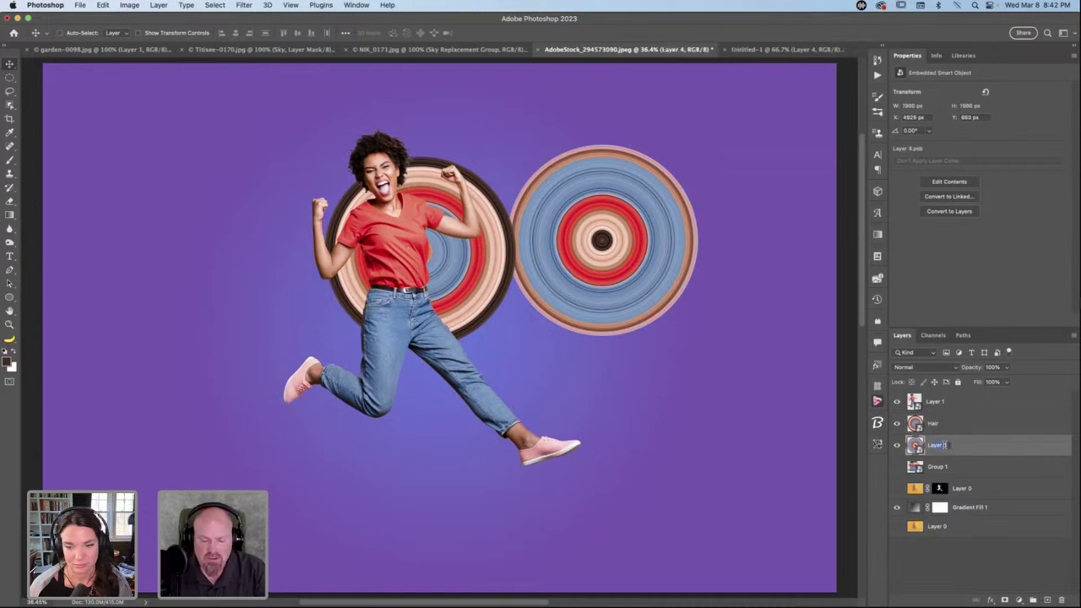
pyautogui.doubleClick(937, 445)
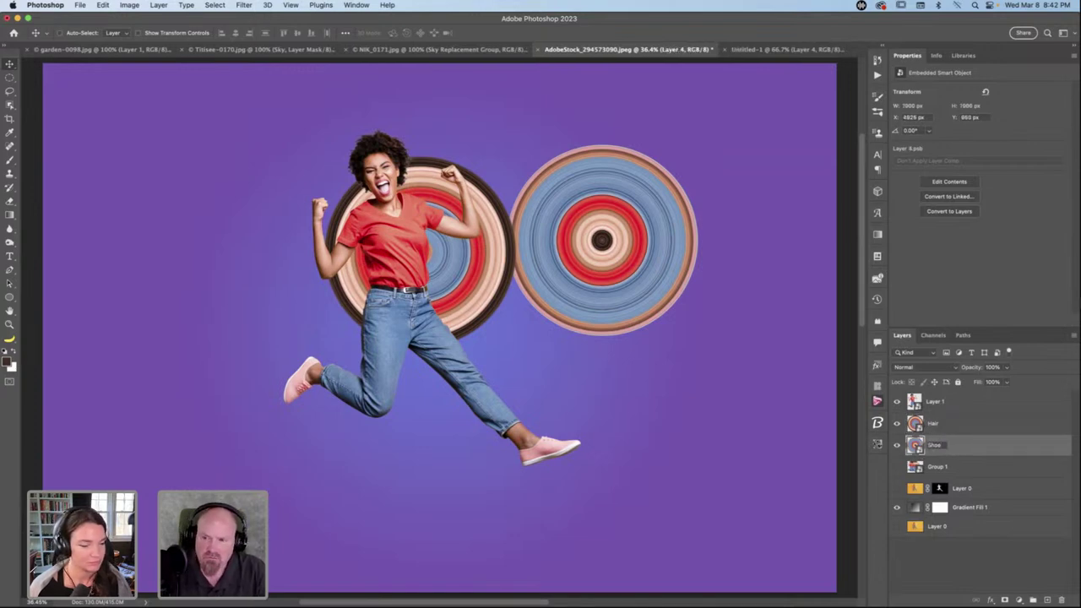
pyautogui.press('Return')
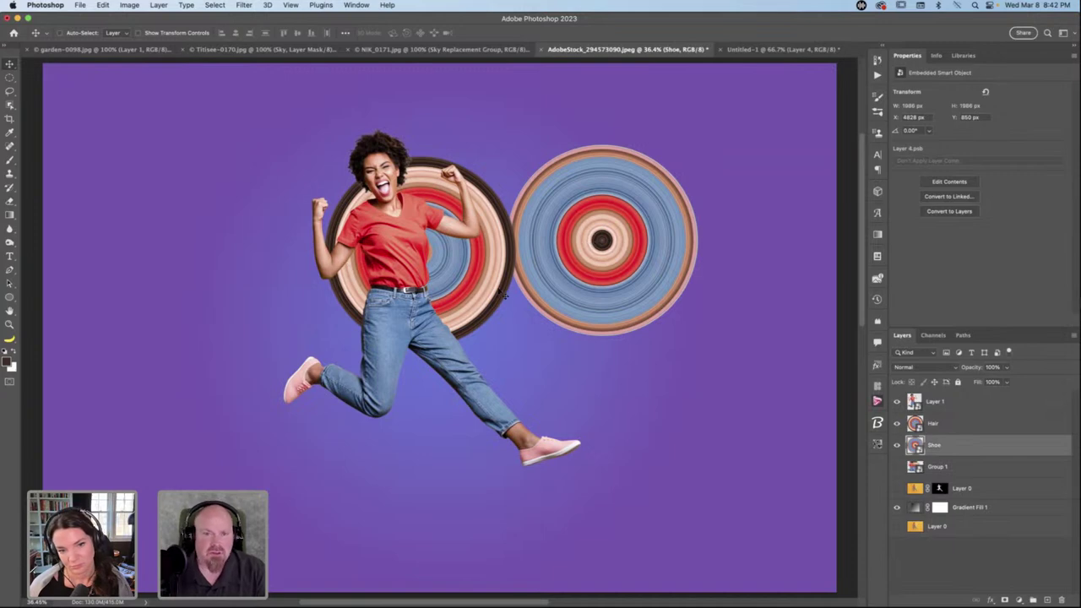
# Align Hair and Shoe on horizontal and vertical centres and group them into Group 2.
pyautogui.keyDown('shift'); pyautogui.click(967, 425); pyautogui.keyUp('shift')
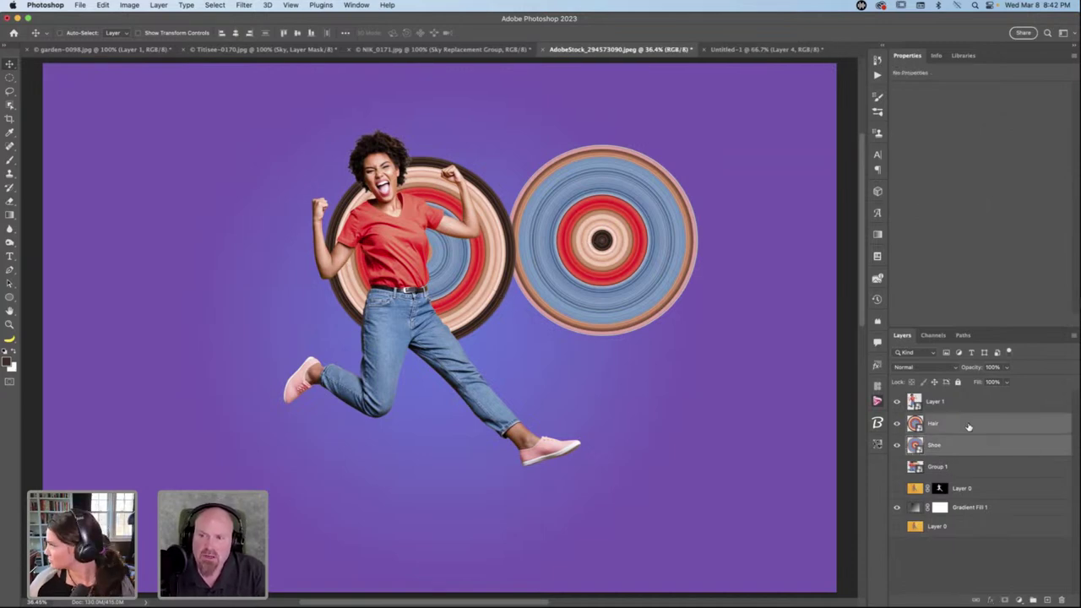
pyautogui.click(238, 33)
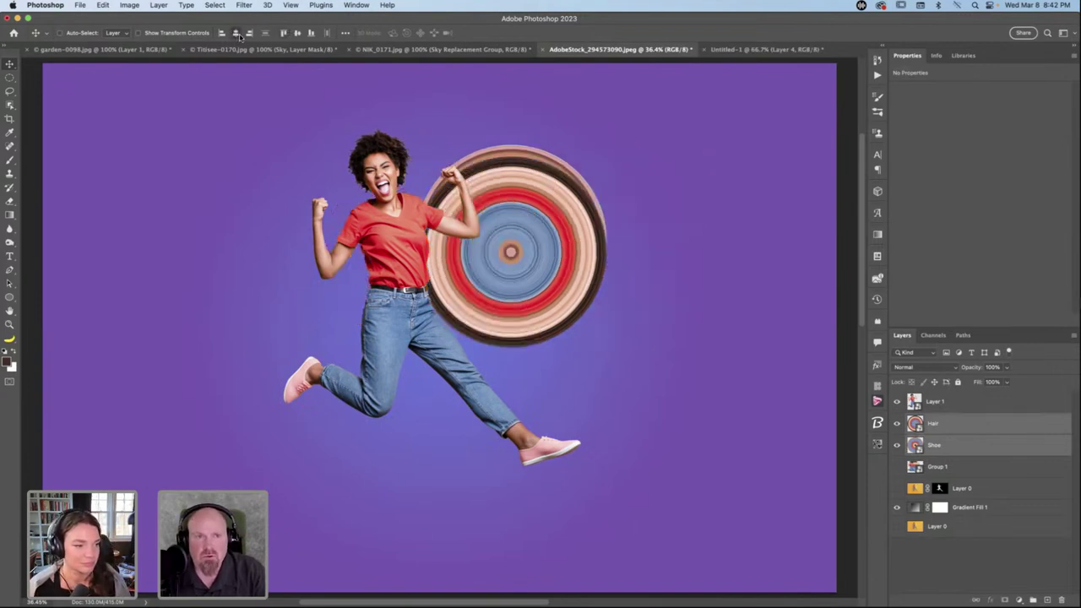
pyautogui.click(296, 33)
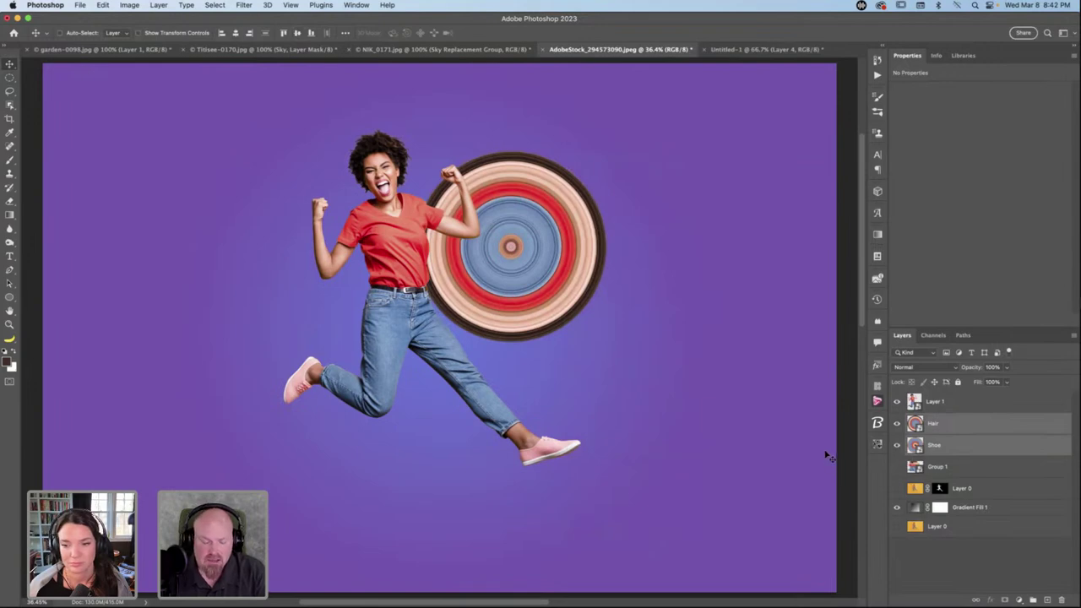
pyautogui.press('super+g')
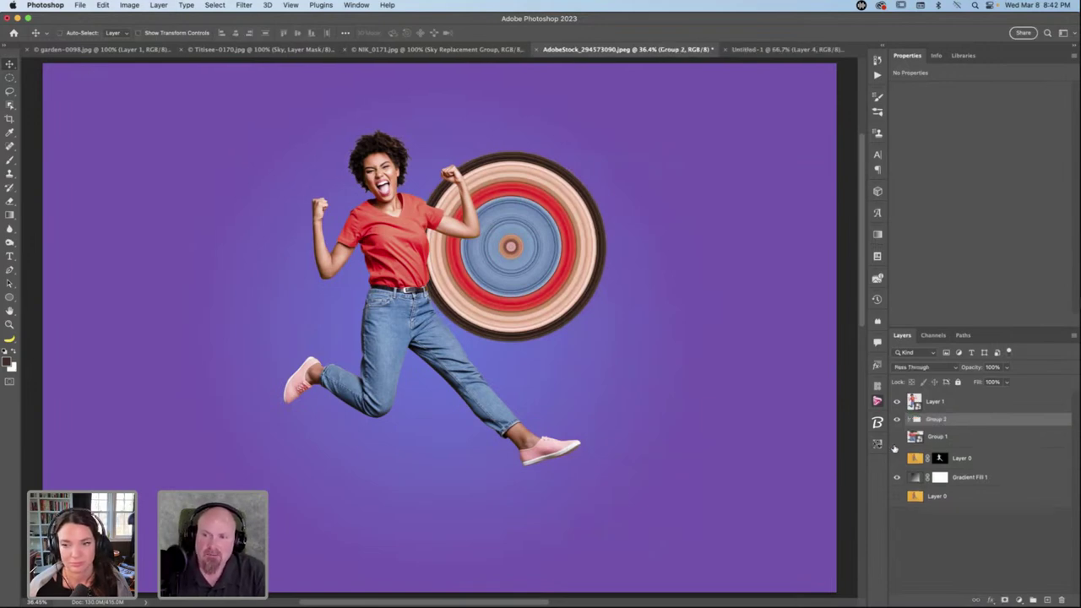
# Check Group 2's contents, then Free Transform it to enlarge the rings and shift them up-left.
pyautogui.click(909, 420)
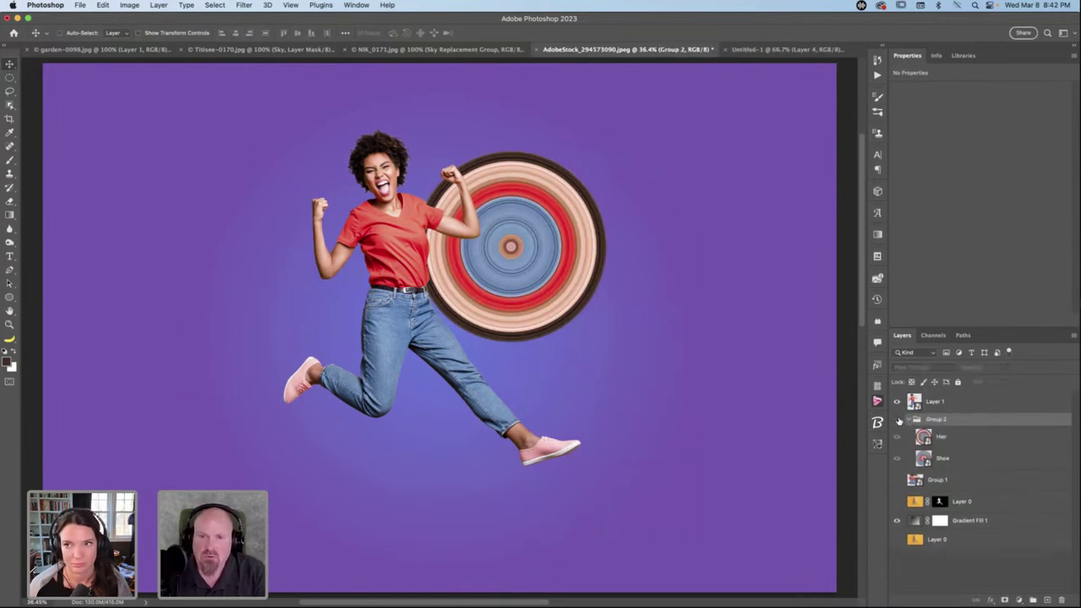
pyautogui.click(898, 420)
pyautogui.click(898, 420)
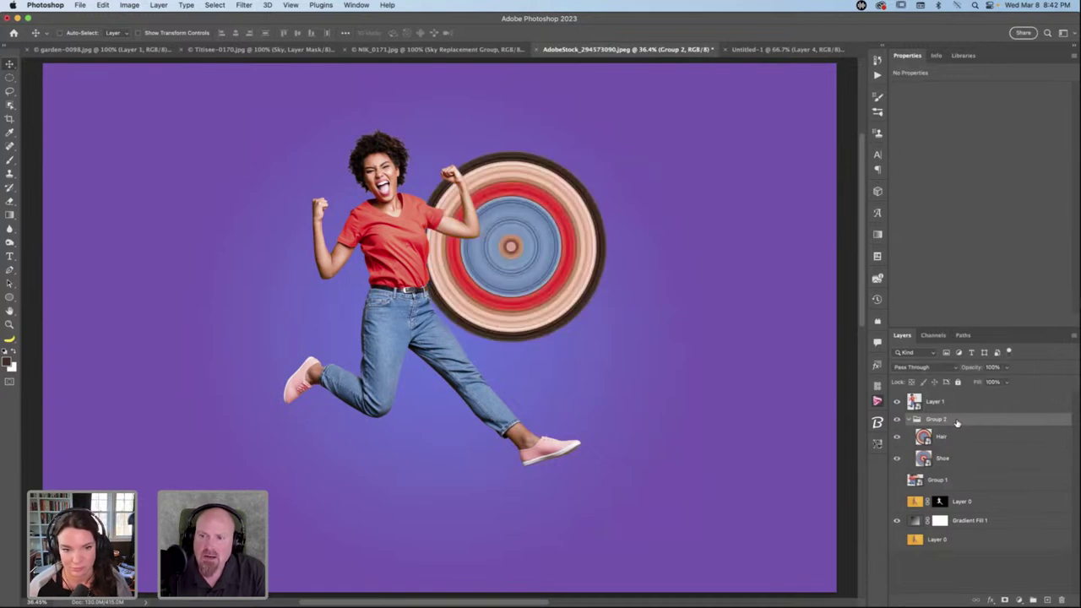
pyautogui.press('super+t')
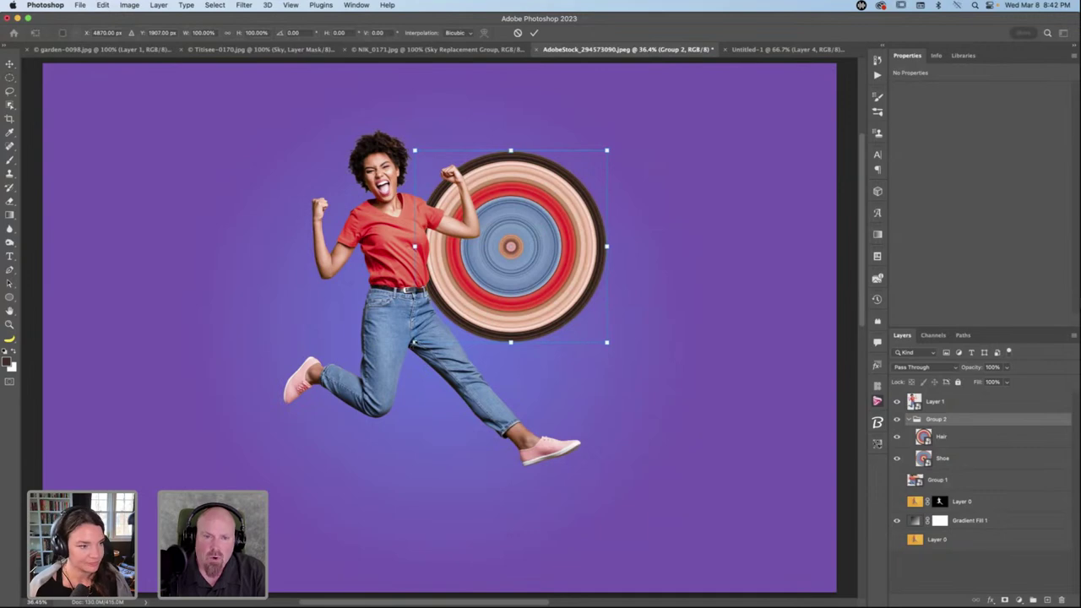
pyautogui.moveTo(414, 342); pyautogui.dragTo(226, 472)
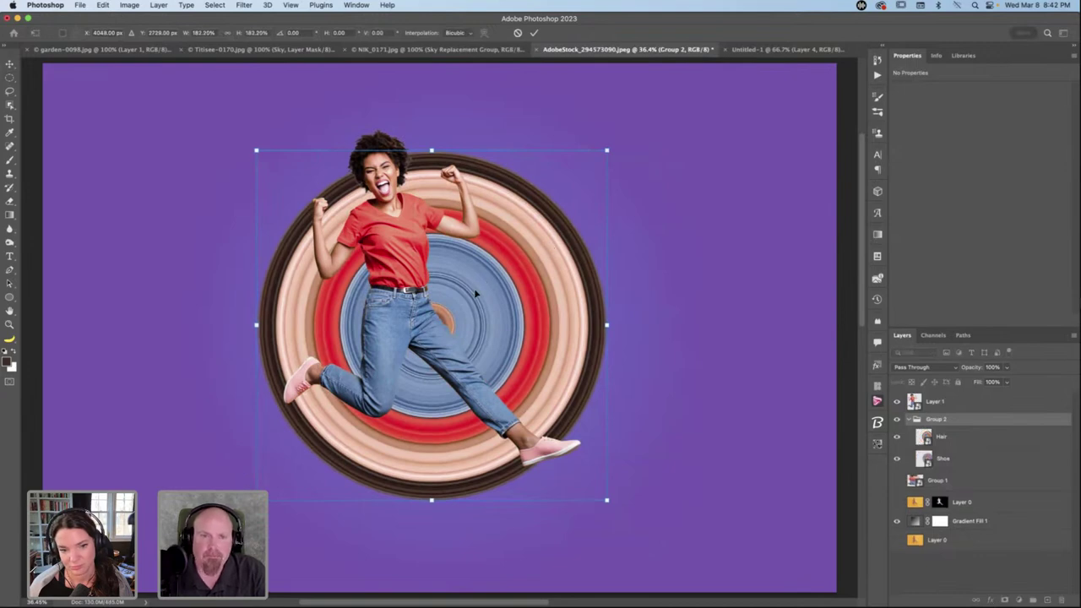
pyautogui.moveTo(476, 292); pyautogui.dragTo(433, 277)
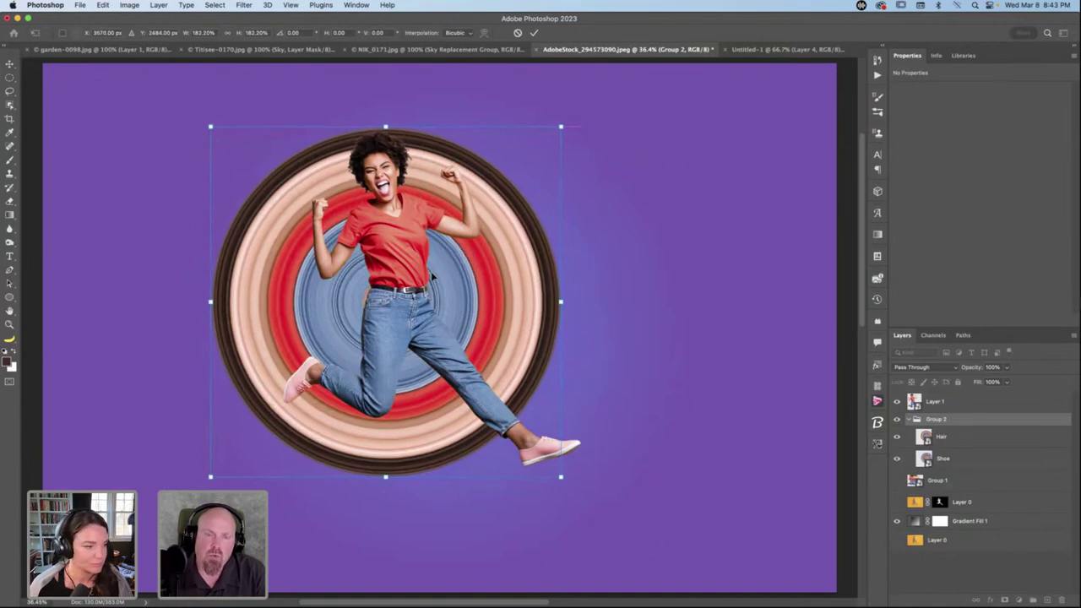
# Fine-position the rings and stretch them past her feet to about 206%, then commit.
pyautogui.scroll(5, 433, 276)
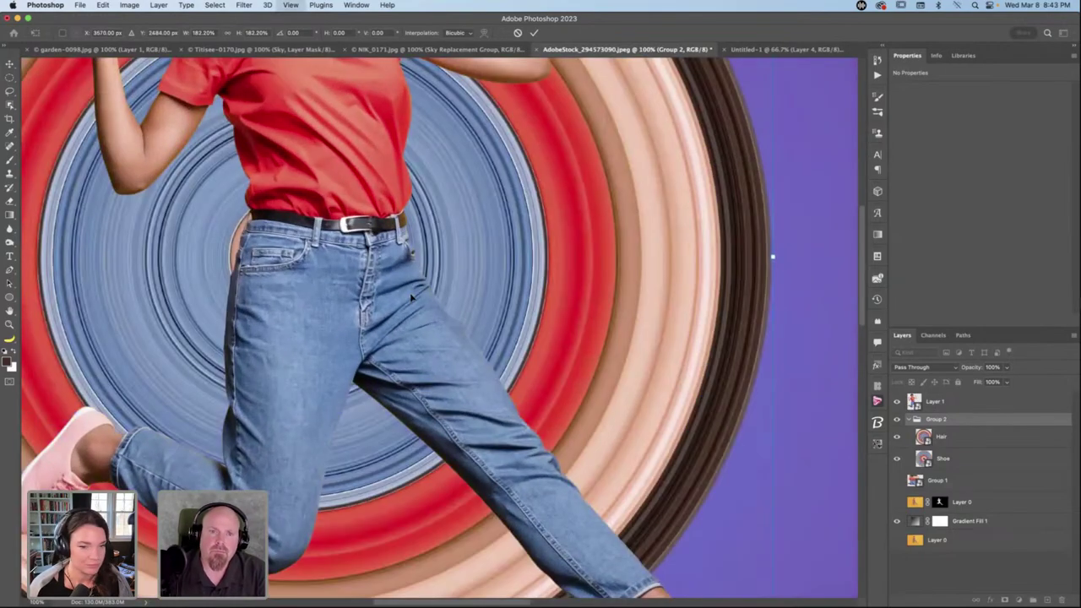
pyautogui.scroll(5, 432, 296)
pyautogui.hscroll(-1, 432, 295)
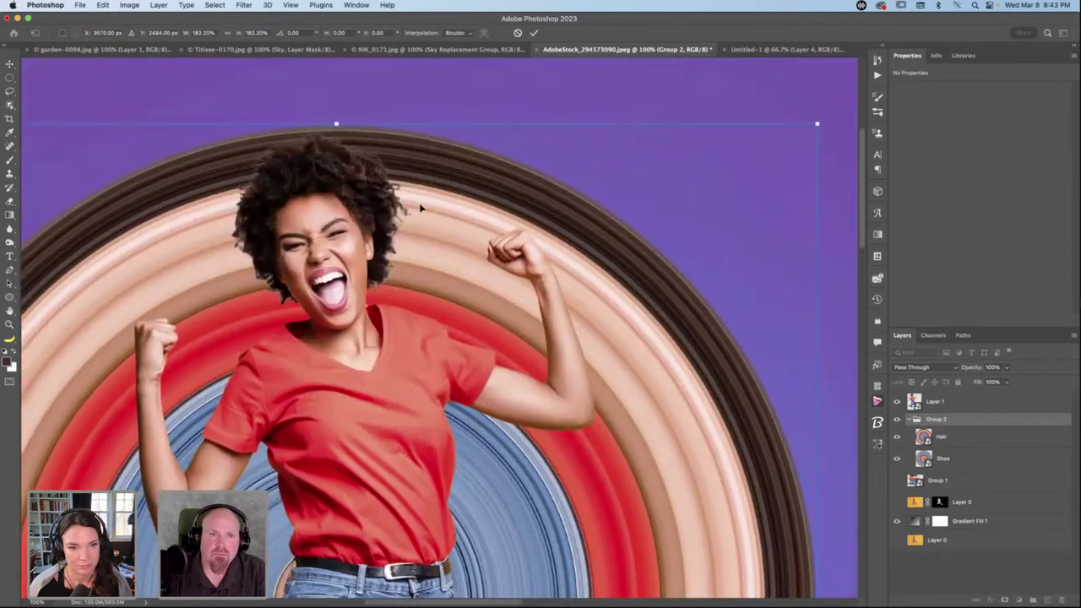
pyautogui.moveTo(421, 208); pyautogui.dragTo(420, 212)
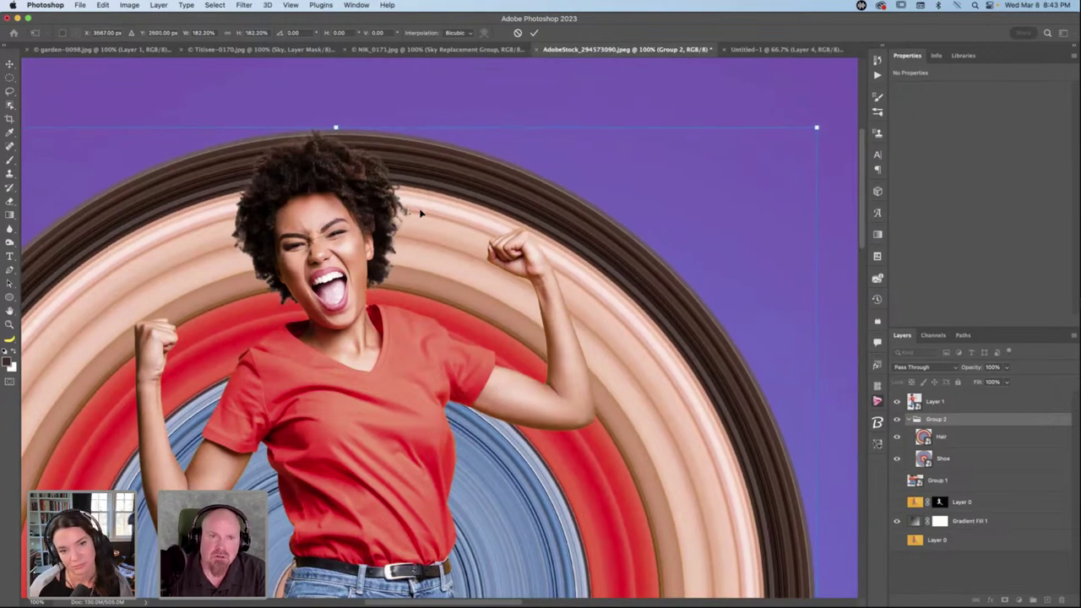
pyautogui.press('Up')
pyautogui.press('Up')
pyautogui.press('Up')
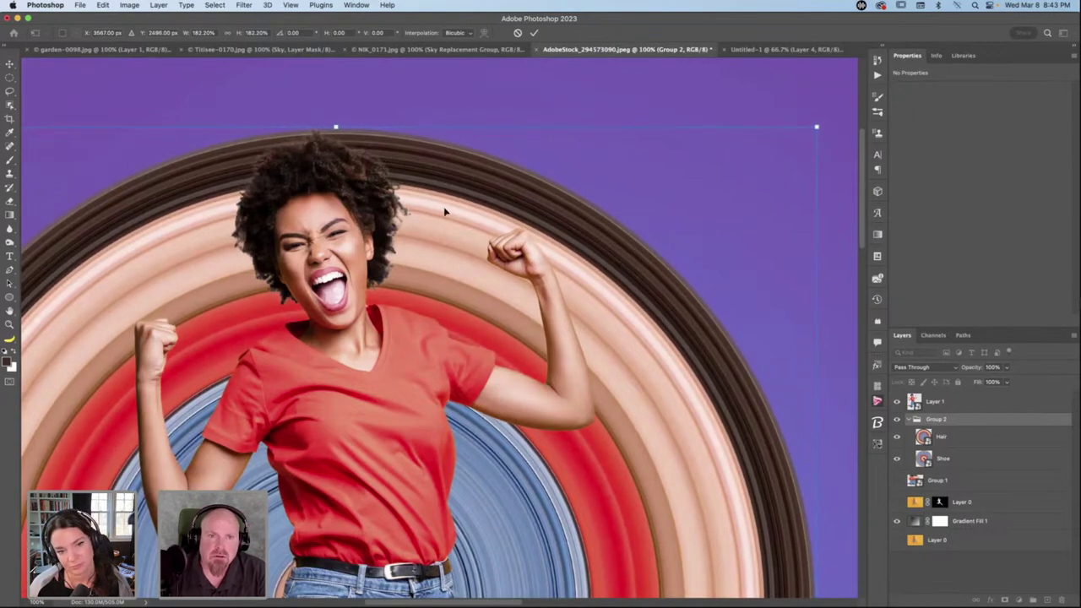
pyautogui.scroll(-15, 580, 238)
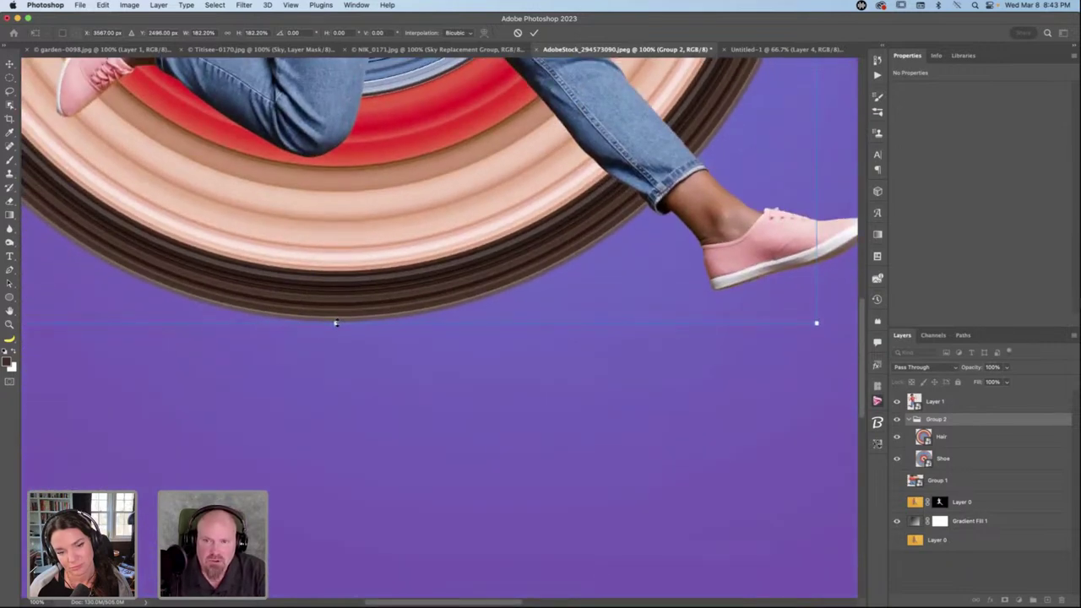
pyautogui.moveTo(335, 323); pyautogui.dragTo(349, 445)
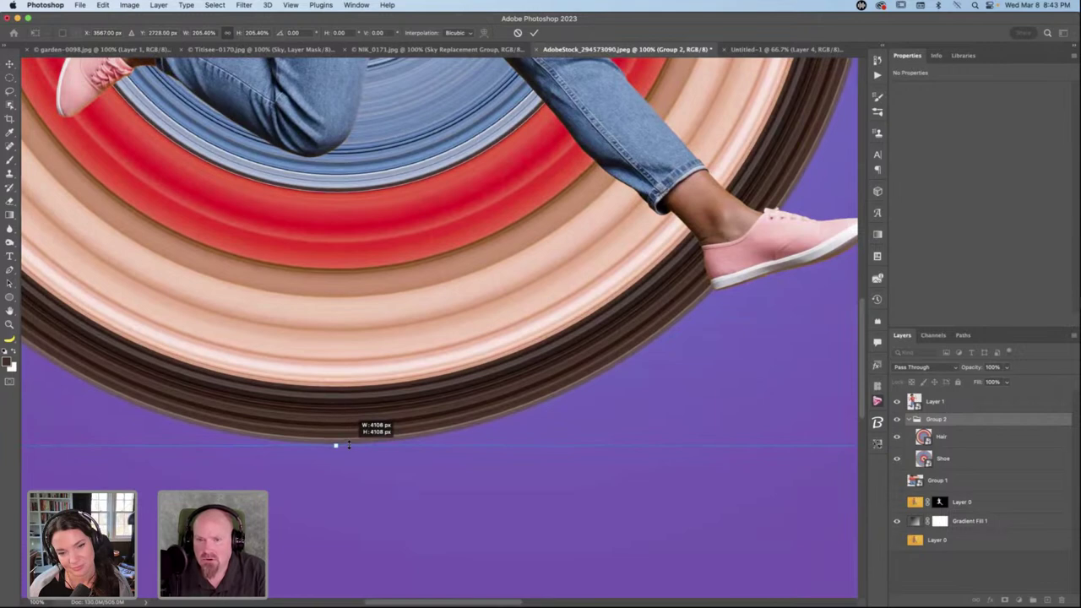
pyautogui.moveTo(349, 445); pyautogui.dragTo(349, 444)
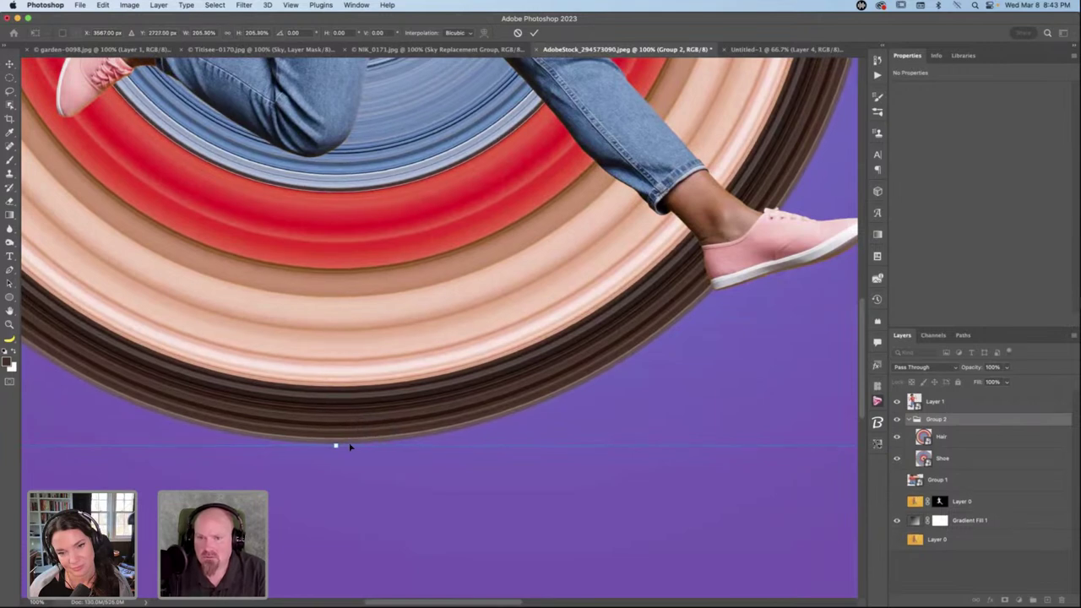
pyautogui.click(534, 32)
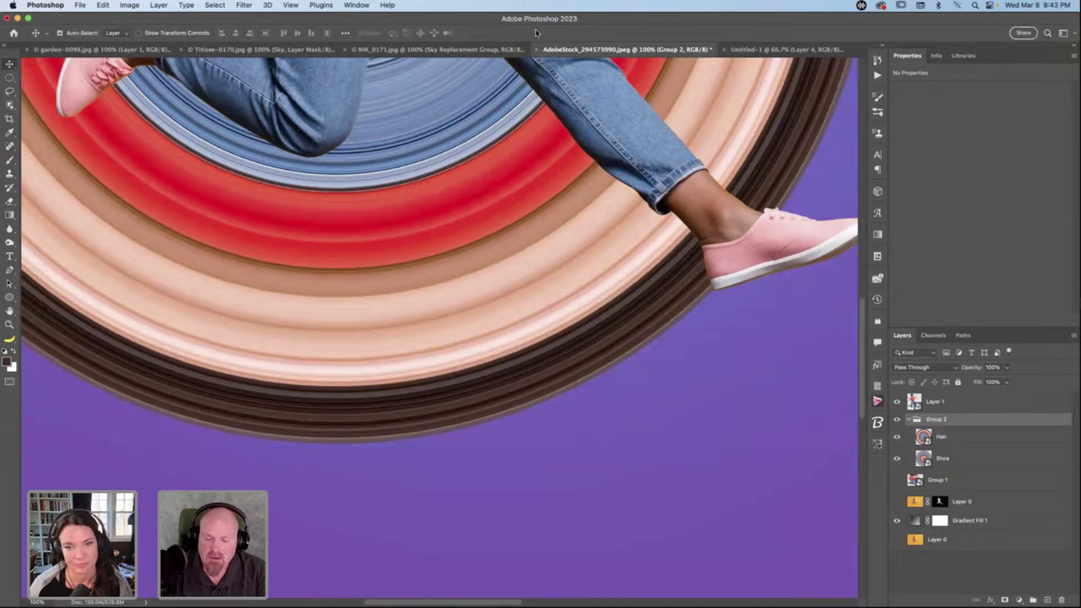
# Add a mask to Group 2 holding the woman's silhouette loaded from Layer 1, then deselect.
pyautogui.press('super+0')
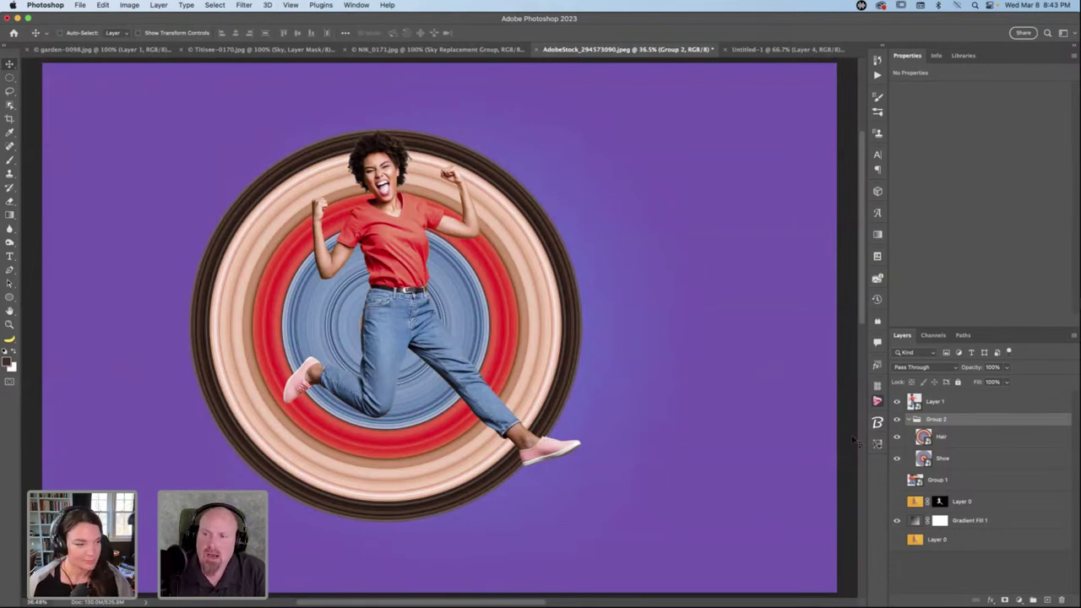
pyautogui.click(909, 420)
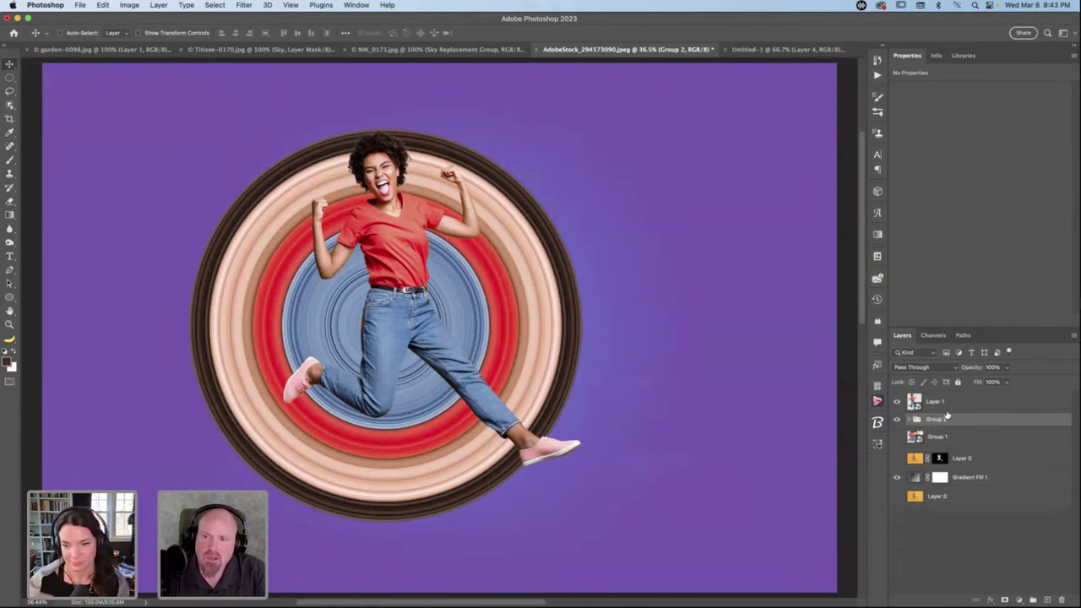
pyautogui.click(909, 419)
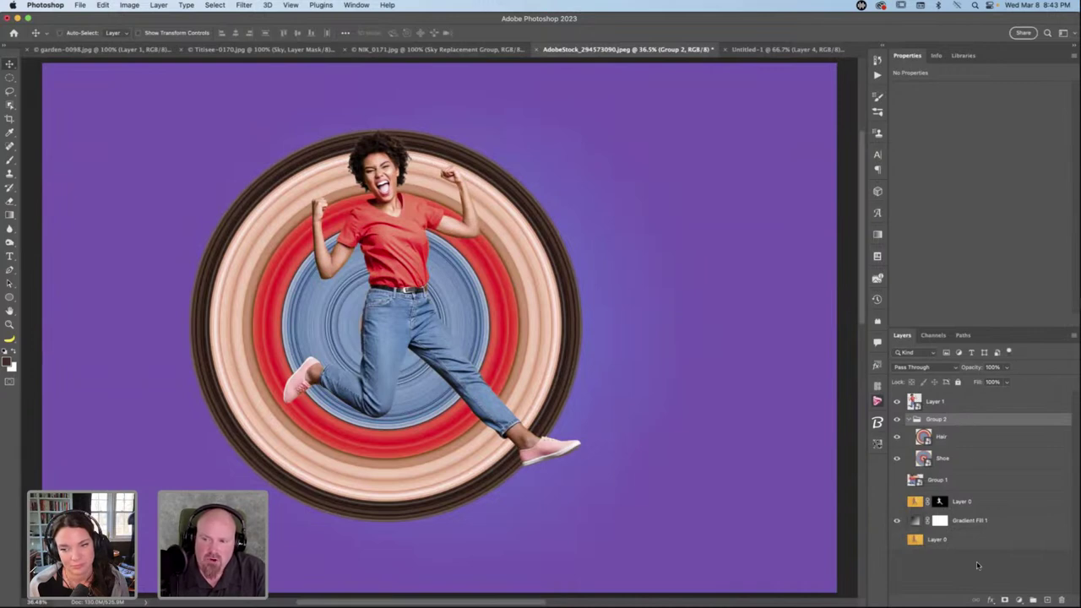
pyautogui.click(1005, 599)
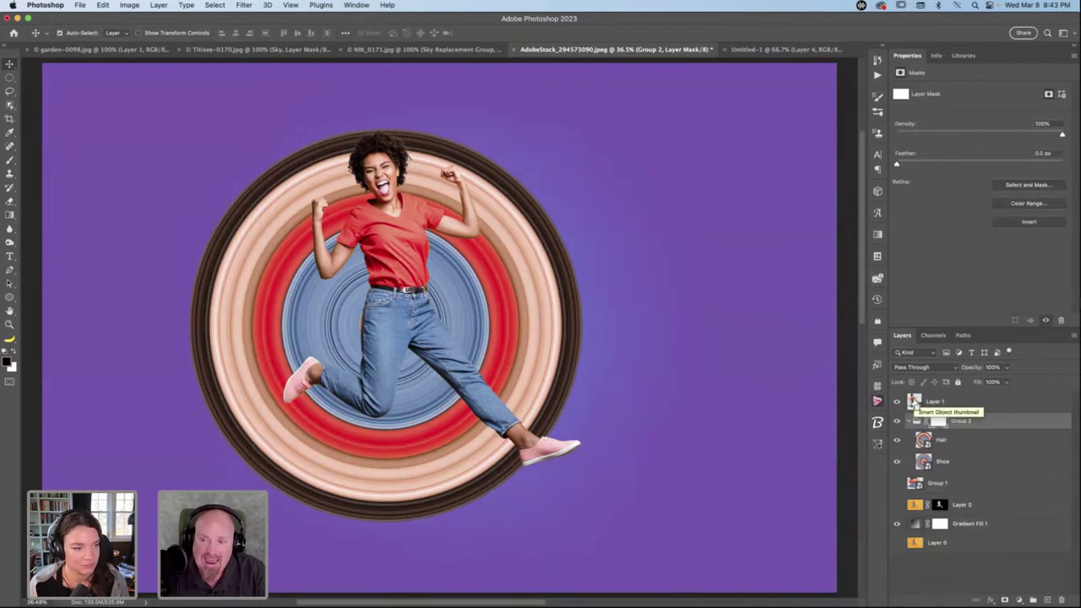
pyautogui.keyDown('super'); pyautogui.click(915, 402); pyautogui.keyUp('super')
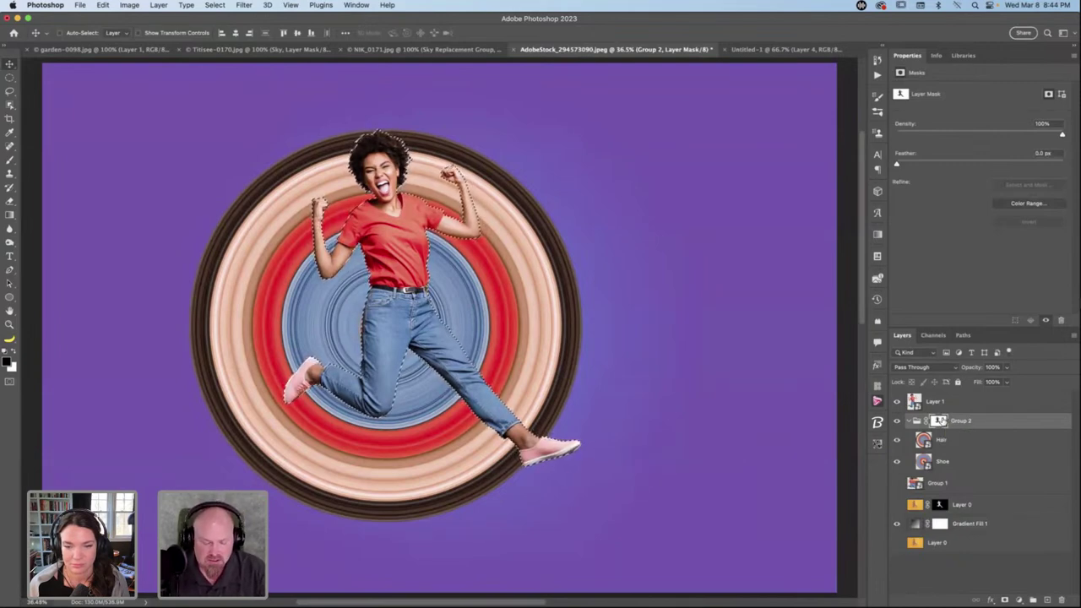
pyautogui.keyDown('alt'); pyautogui.click(940, 422); pyautogui.keyUp('alt')
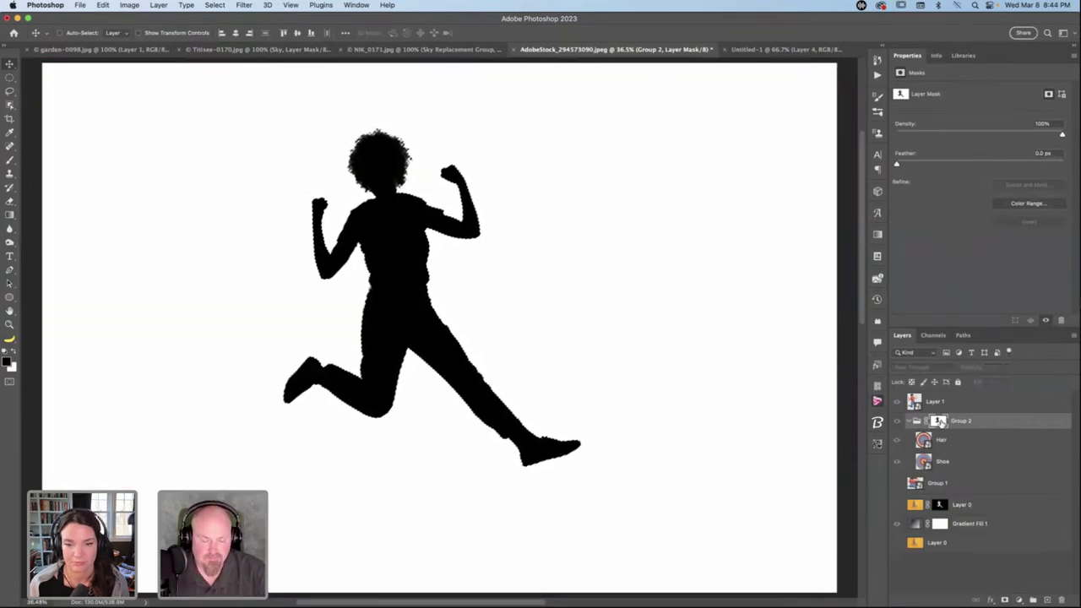
pyautogui.keyDown('alt'); pyautogui.click(940, 422); pyautogui.keyUp('alt')
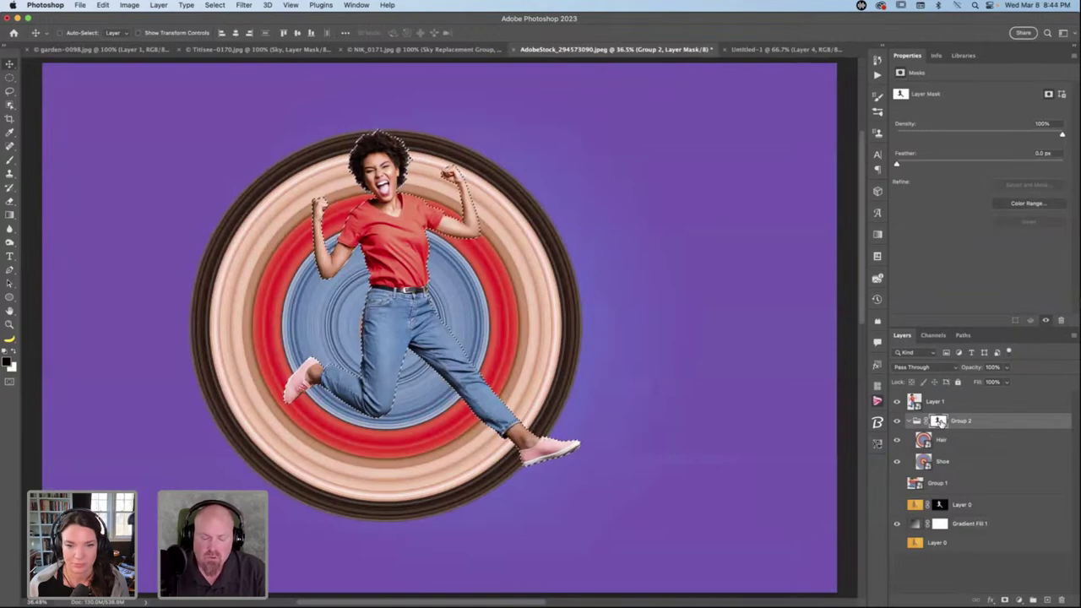
pyautogui.press('super+d')
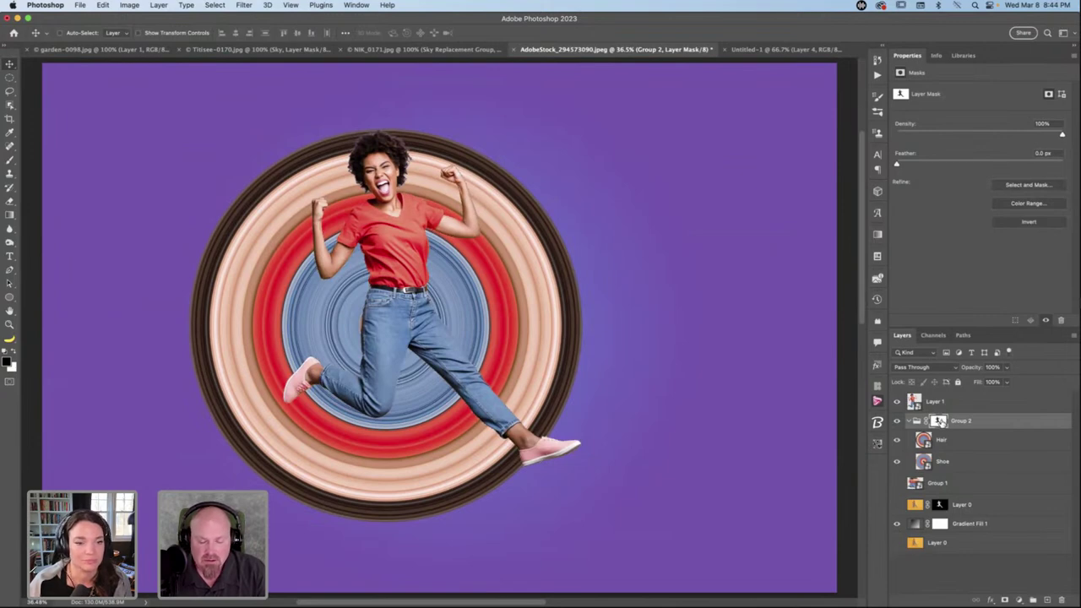
# Set up a much larger Hard Round brush.
pyautogui.press('b')
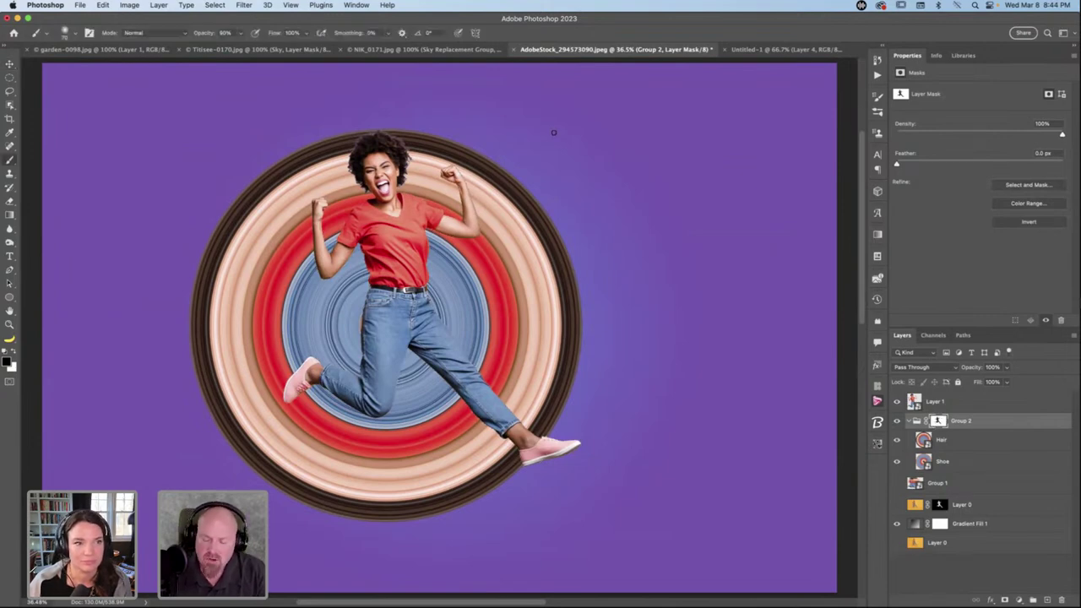
pyautogui.press(']')
pyautogui.press(']')
pyautogui.press(']')
pyautogui.press(']')
pyautogui.press(']')
pyautogui.press(']')
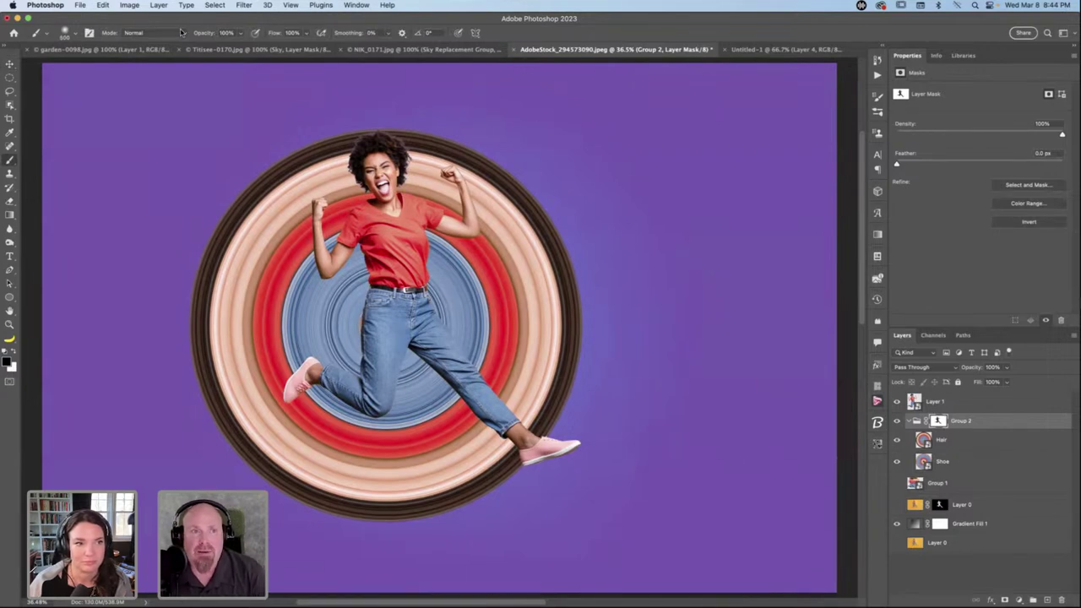
pyautogui.click(66, 36)
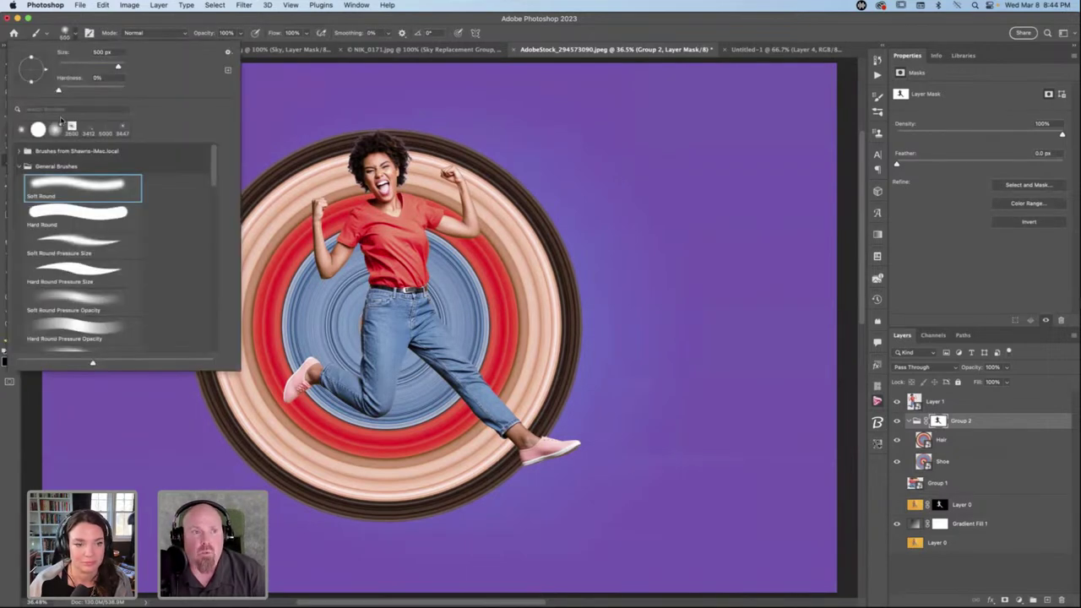
pyautogui.click(69, 209)
pyautogui.click(69, 209)
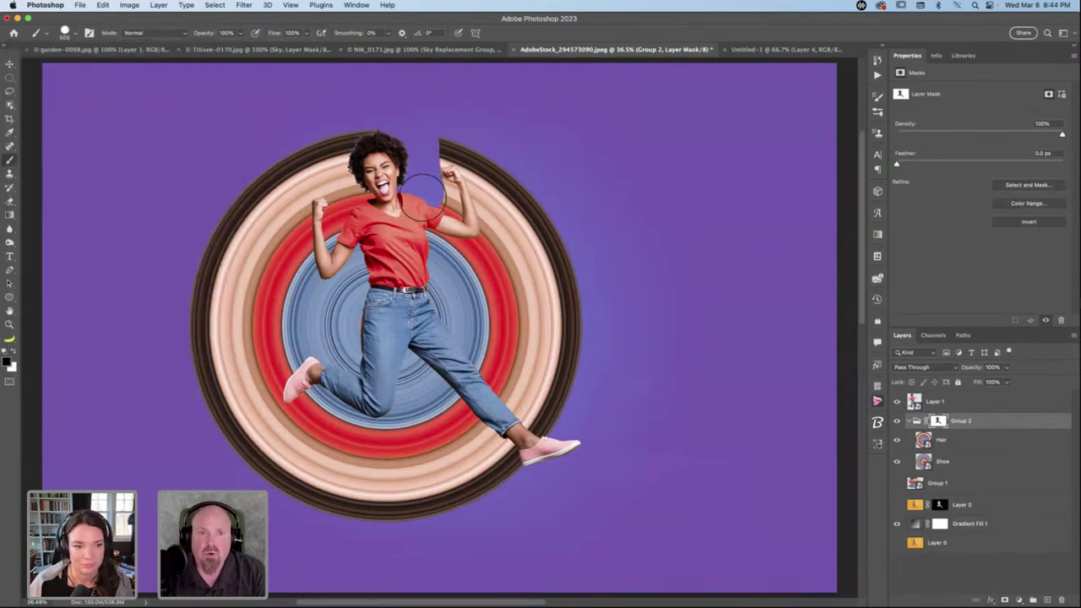
# Paint black on Group 2's mask over the rings right of the woman, using white for touch-ups.
pyautogui.moveTo(446, 163)
pyautogui.mouseDown()
pyautogui.moveTo(443, 201)
pyautogui.moveTo(469, 185)
pyautogui.moveTo(473, 159)
pyautogui.moveTo(438, 245)
pyautogui.moveTo(435, 315)
pyautogui.moveTo(472, 332)
pyautogui.moveTo(572, 434)
pyautogui.moveTo(526, 338)
pyautogui.moveTo(467, 277)
pyautogui.moveTo(507, 169)
pyautogui.moveTo(551, 252)
pyautogui.moveTo(577, 356)
pyautogui.moveTo(520, 243)
pyautogui.moveTo(507, 290)
pyautogui.mouseUp()
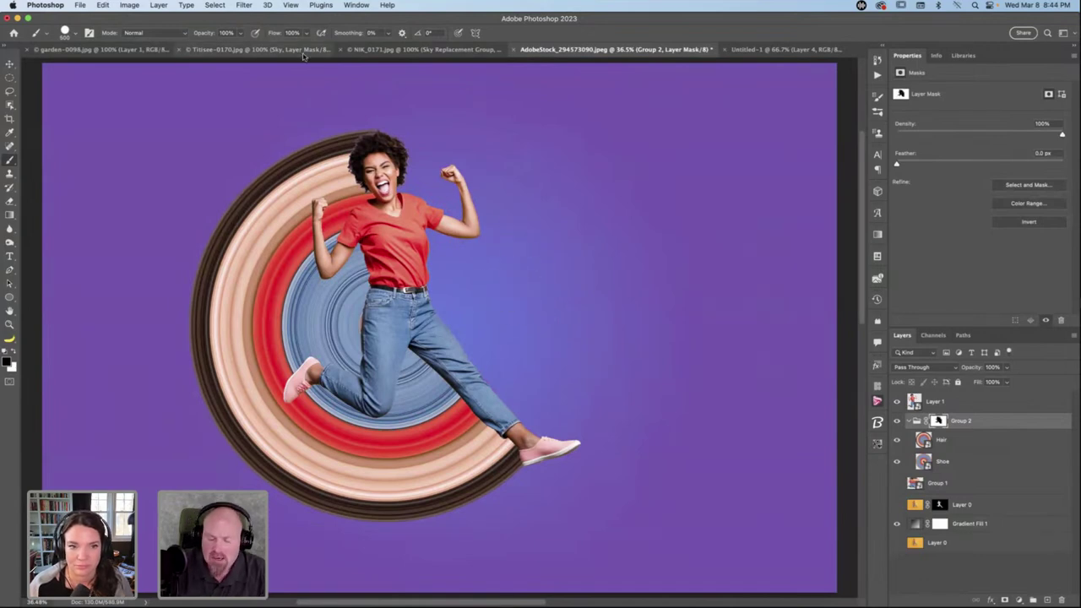
pyautogui.scroll(3, 322, 106)
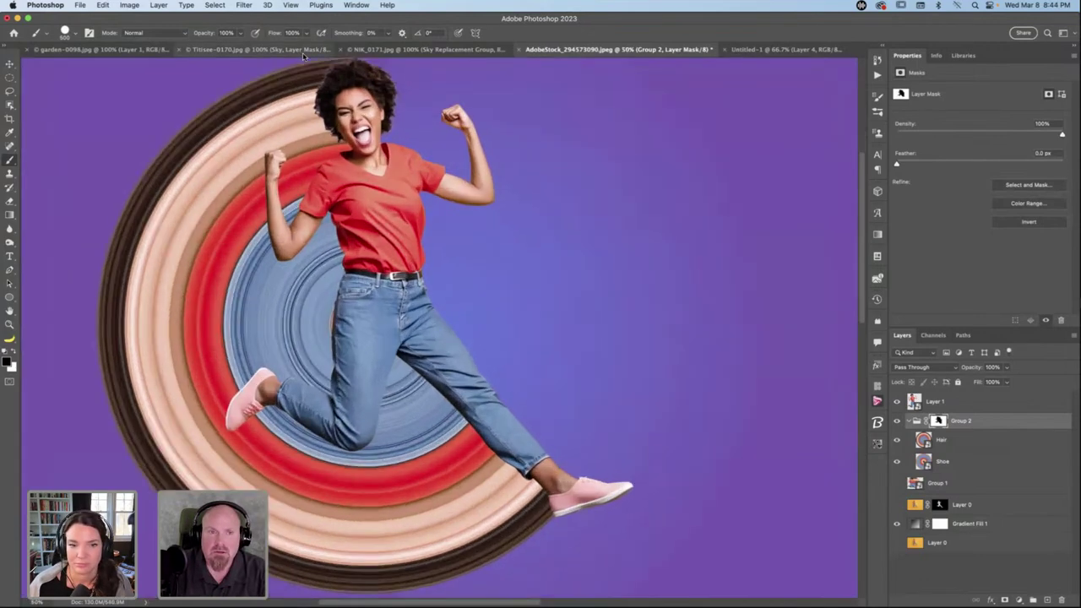
pyautogui.scroll(1, 322, 106)
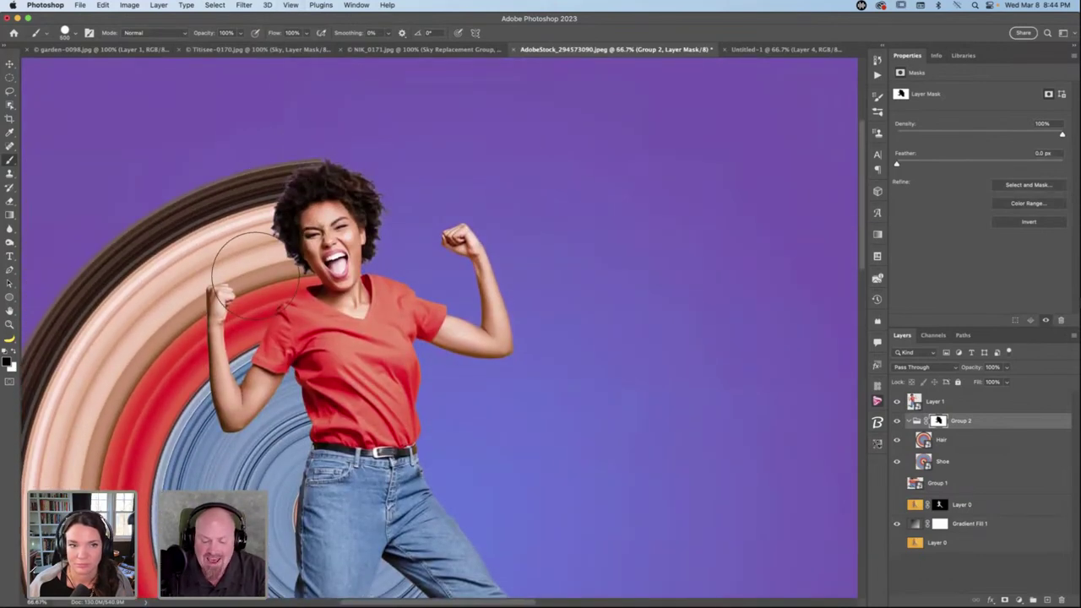
pyautogui.press('x')
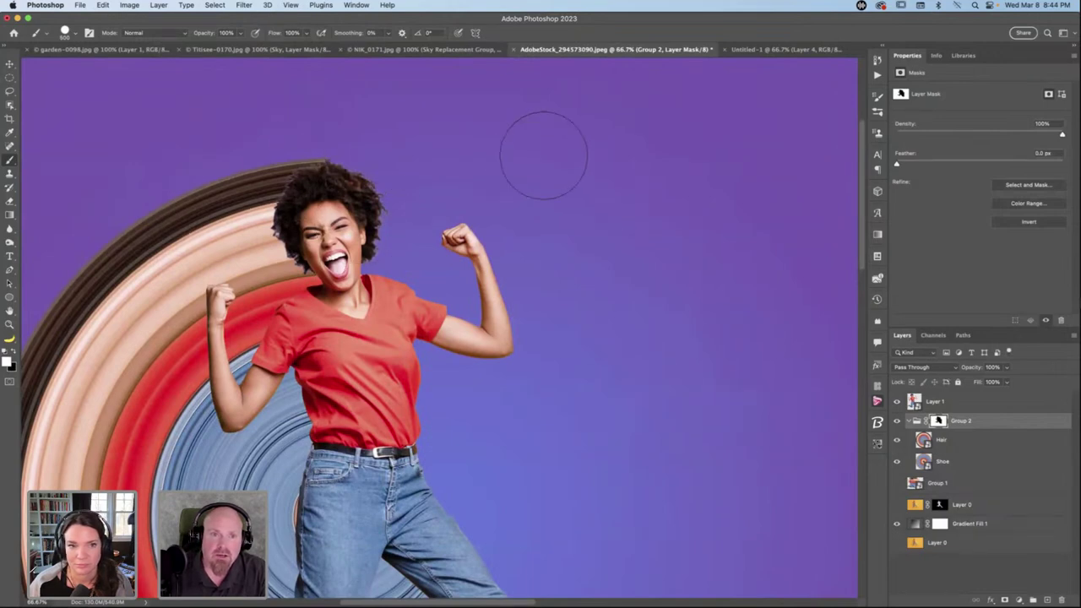
pyautogui.scroll(-5, 543, 157)
pyautogui.scroll(-1, 543, 156)
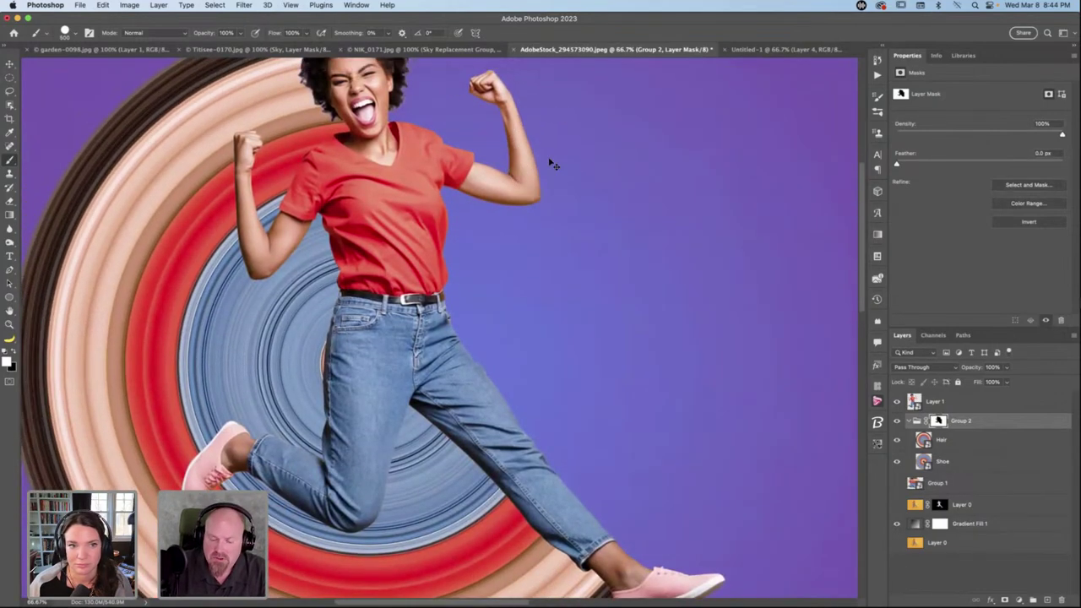
pyautogui.scroll(-1, 550, 163)
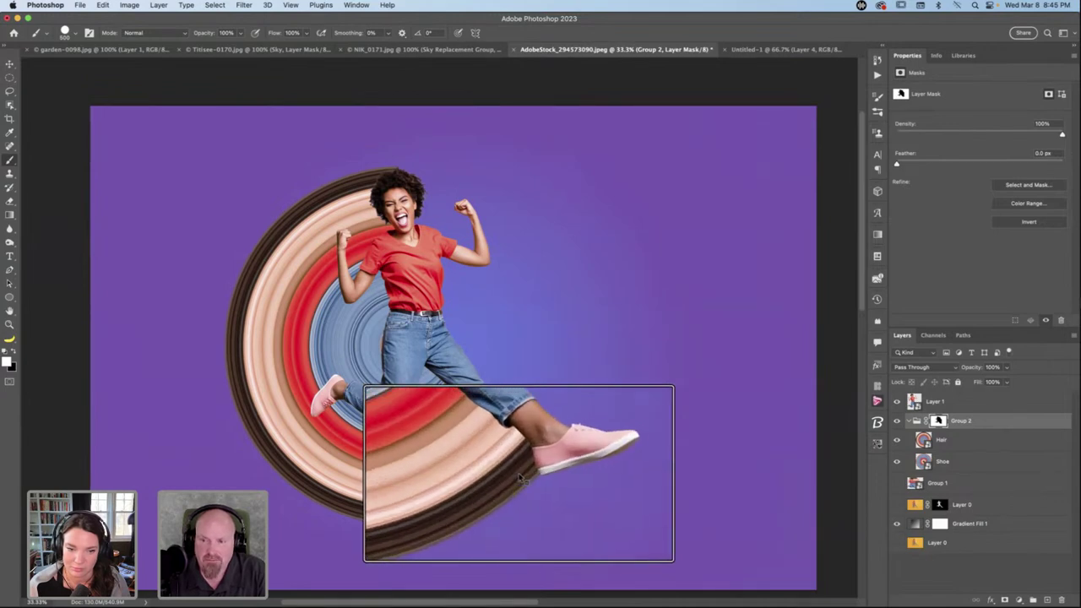
# Mask the Hair layer with a short black-to-white gradient near the rings' bottom.
pyautogui.click(978, 445)
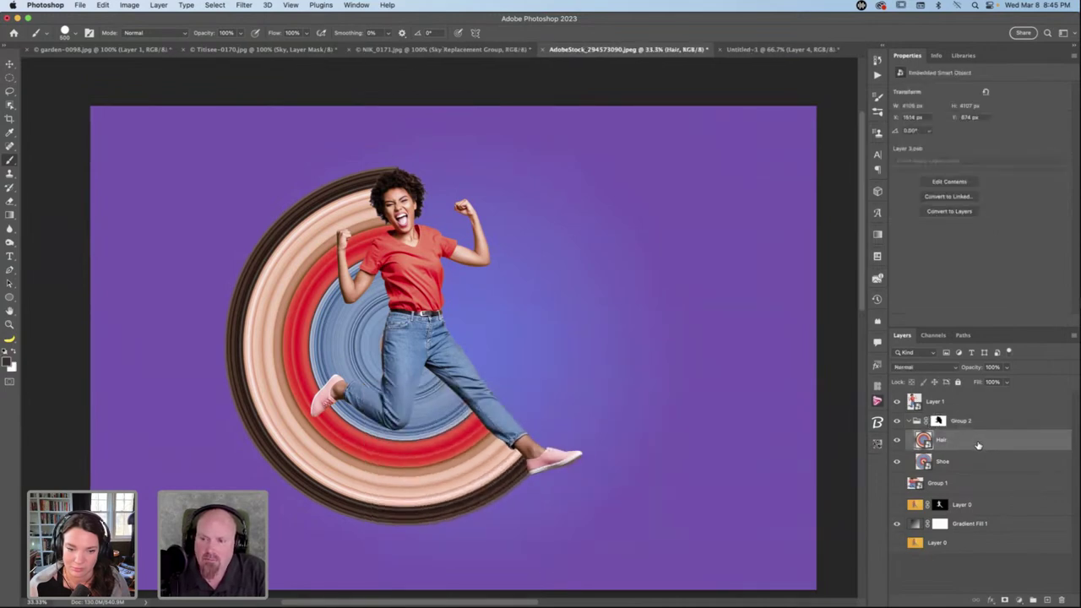
pyautogui.click(1005, 600)
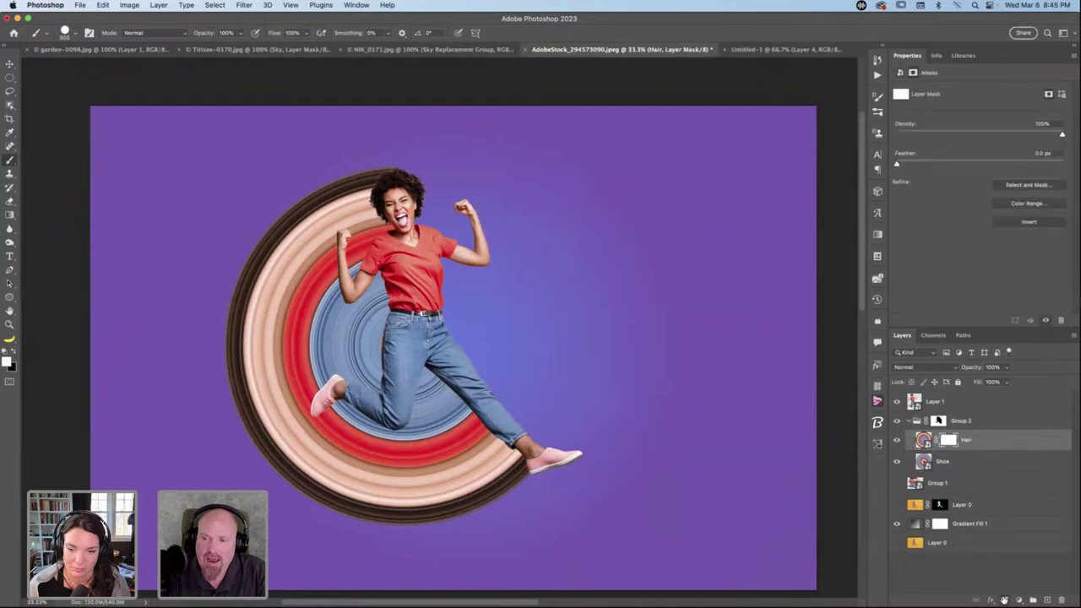
pyautogui.click(10, 214)
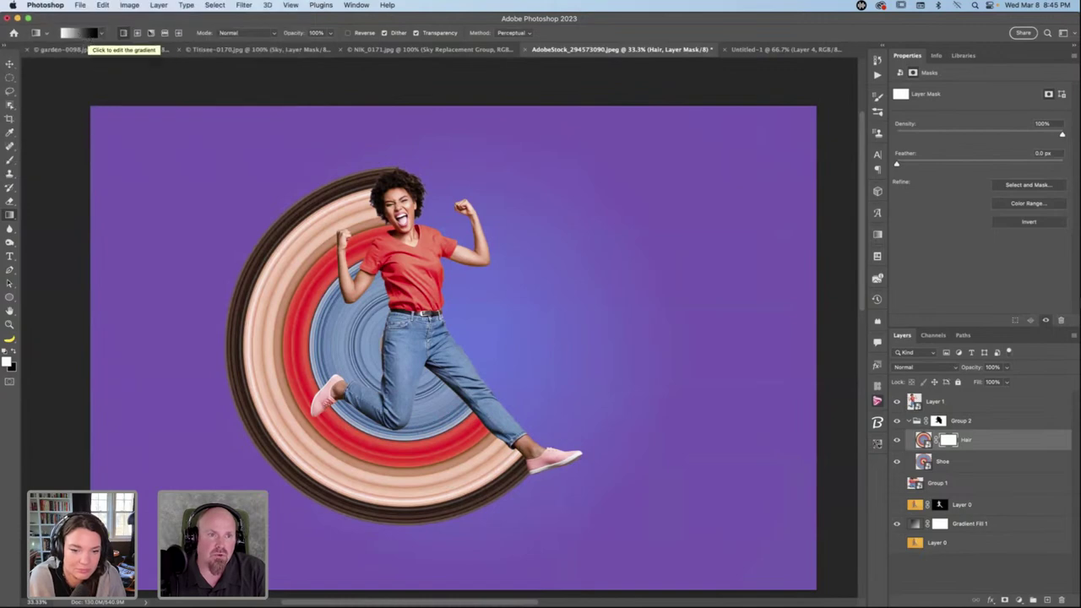
pyautogui.press('x')
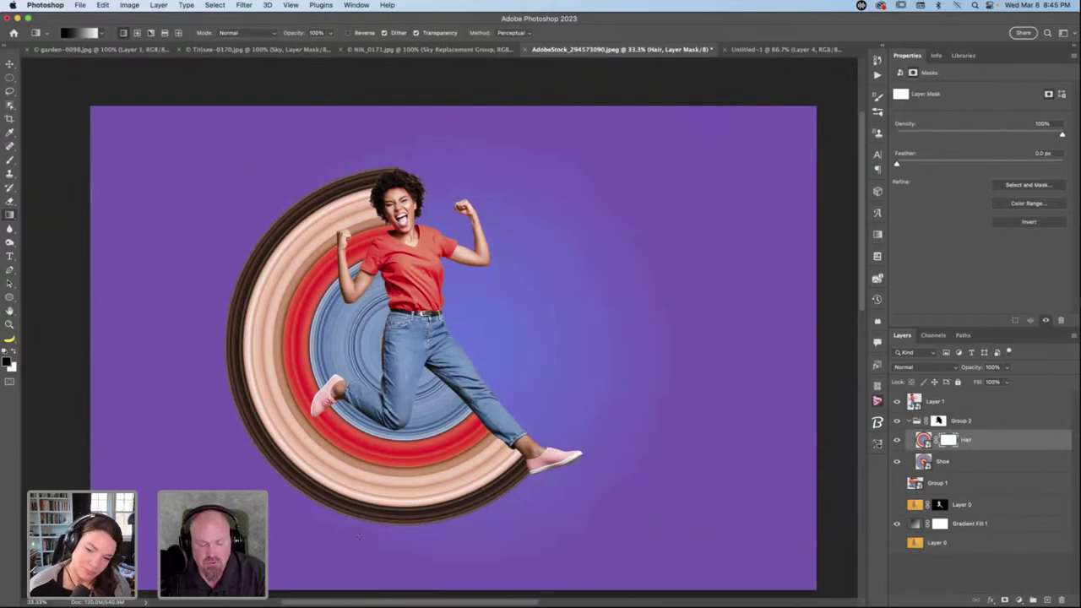
pyautogui.moveTo(412, 529); pyautogui.dragTo(411, 433)
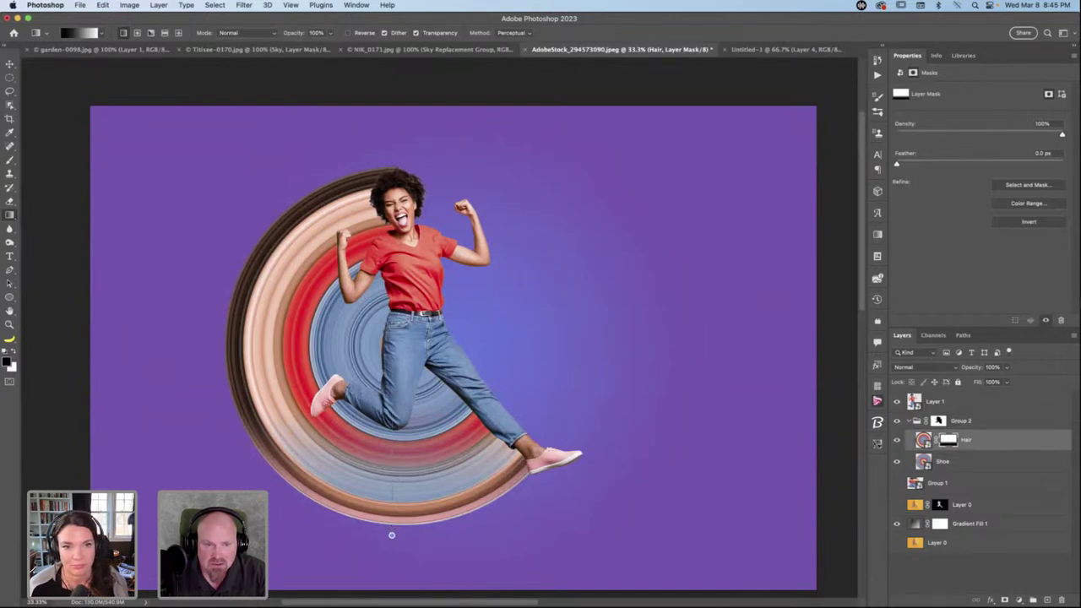
pyautogui.moveTo(391, 534); pyautogui.dragTo(391, 536)
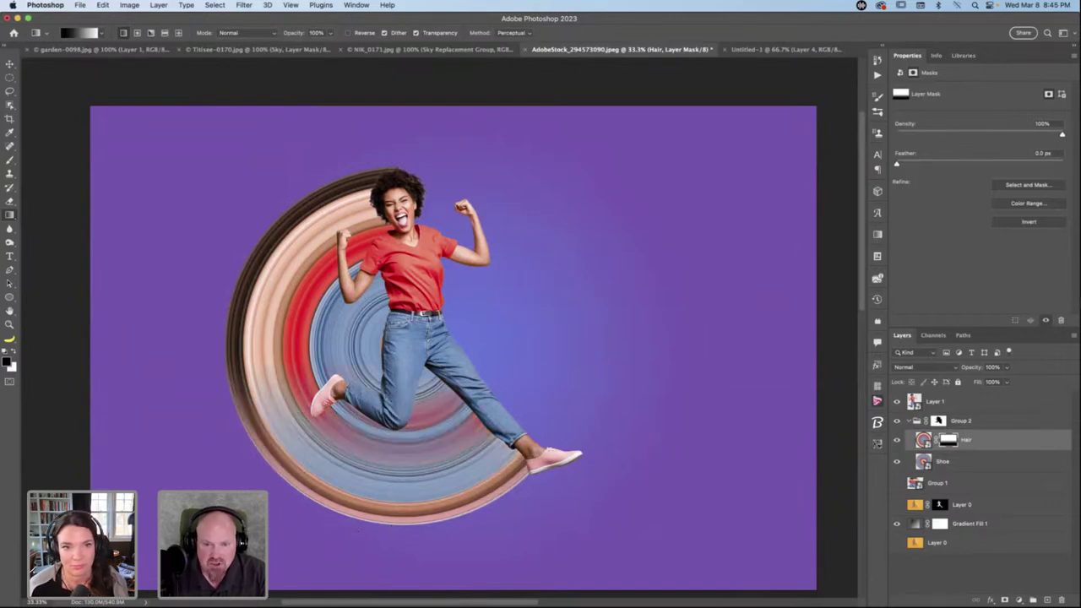
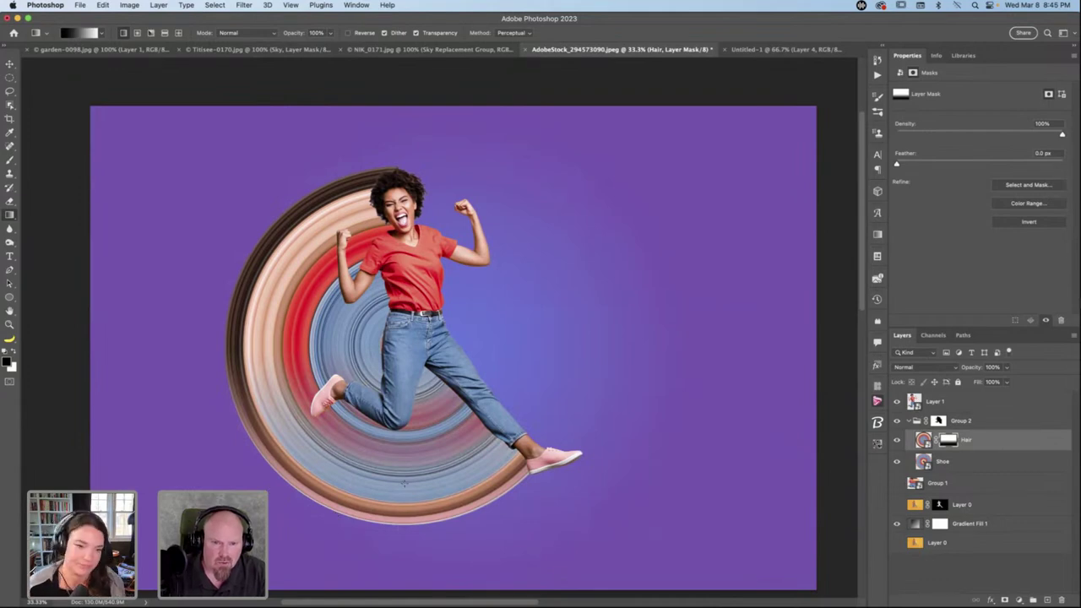
# Fade the lower-left of the Hair swirl mask with two gradient strokes so the blue swirl shows.
pyautogui.moveTo(403, 487); pyautogui.dragTo(338, 397)
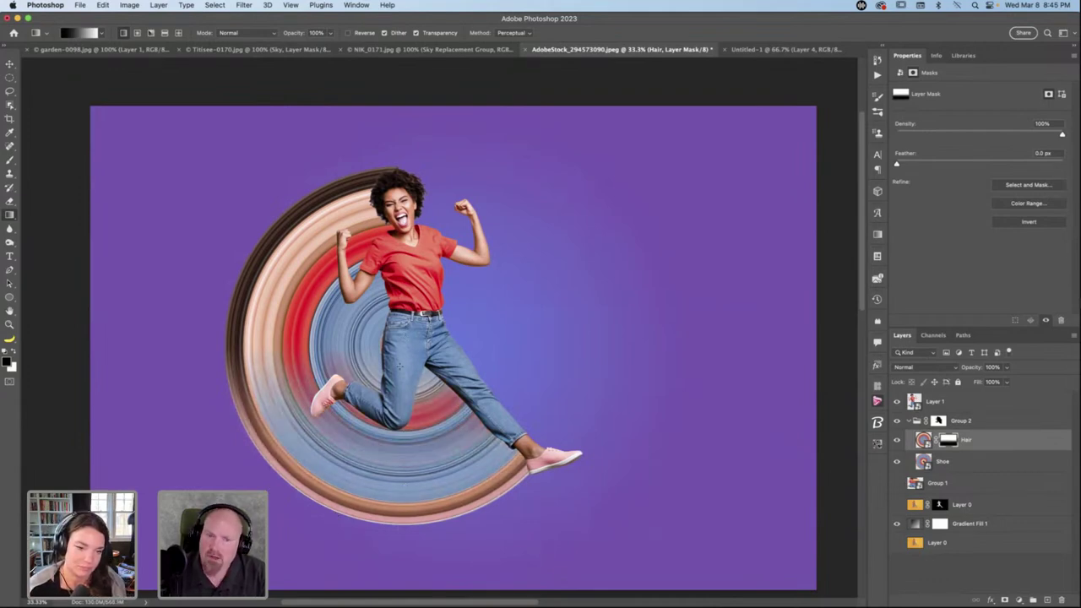
pyautogui.moveTo(400, 365); pyautogui.dragTo(338, 439)
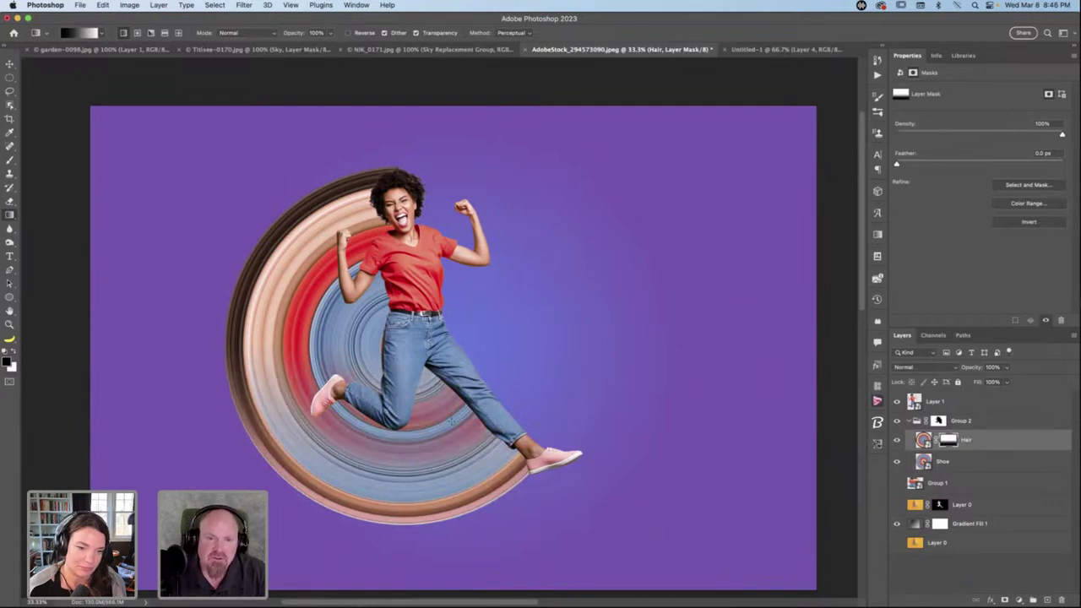
pyautogui.press('alt+super+8')
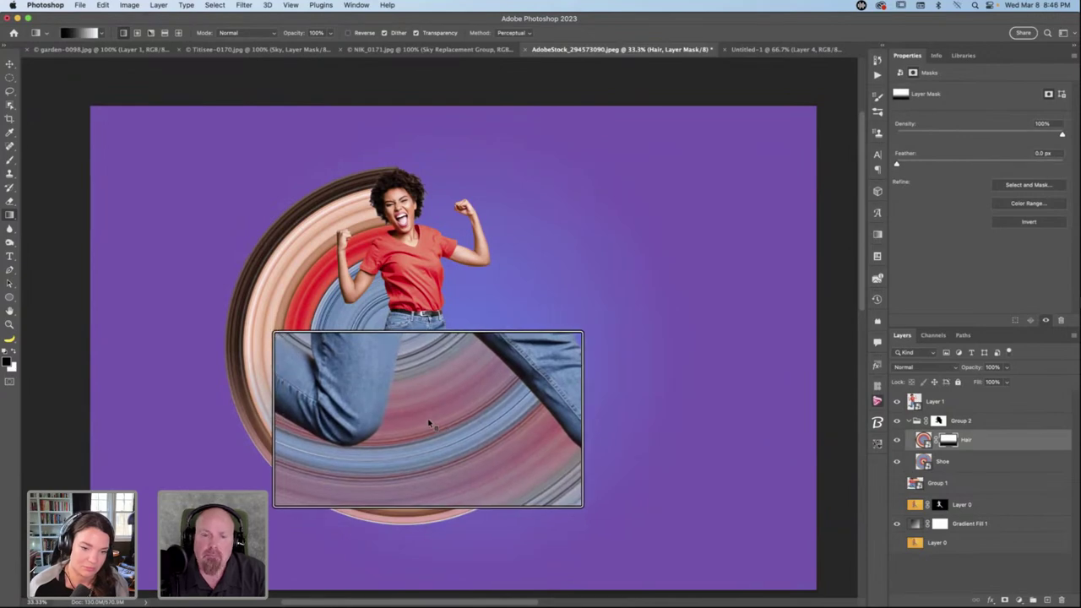
pyautogui.press('alt+super+8')
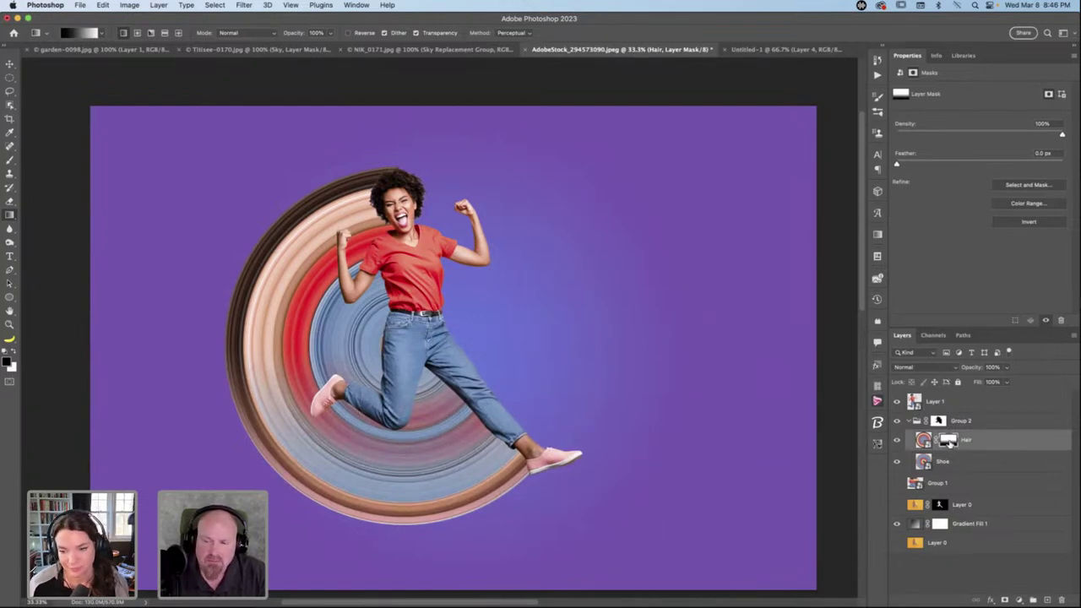
# Zoom in on the figure and set up a 350 px white brush for the Hair mask.
pyautogui.press('b')
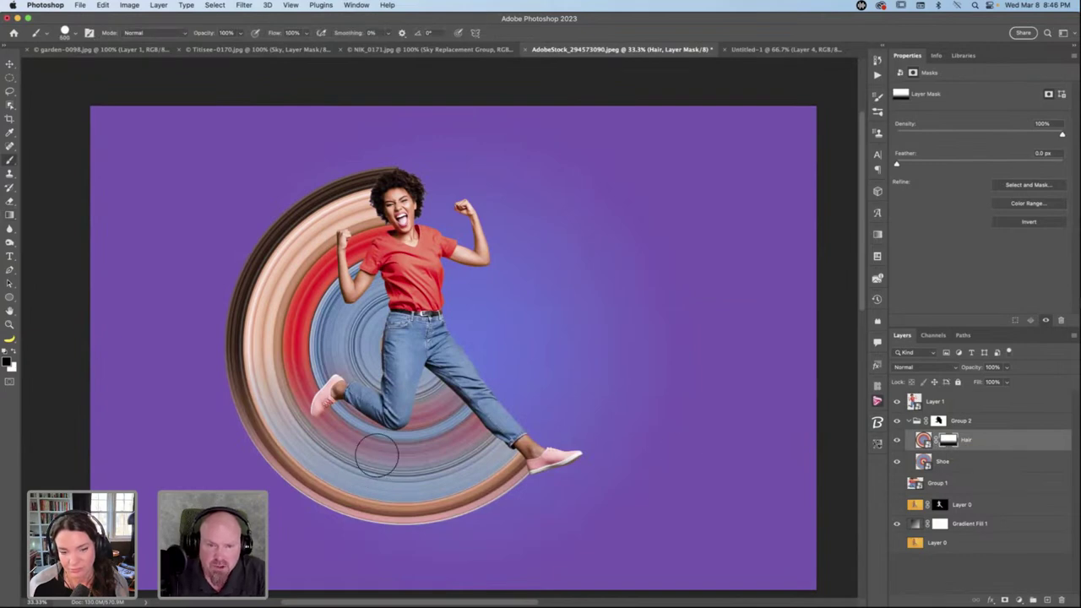
pyautogui.press('super+equal')
pyautogui.press('super+equal')
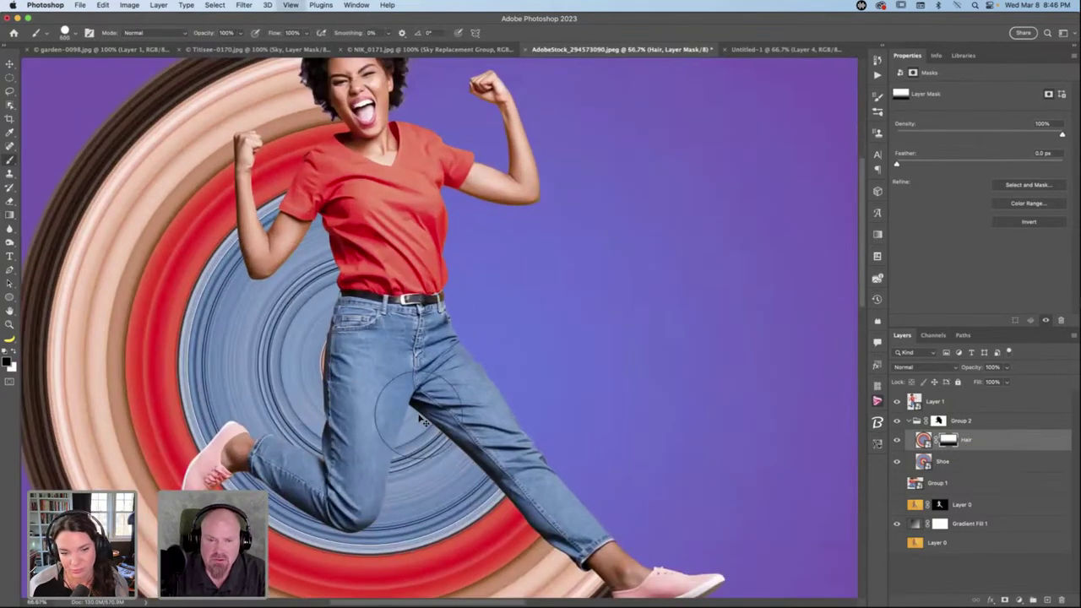
pyautogui.scroll(-5, 438, 395)
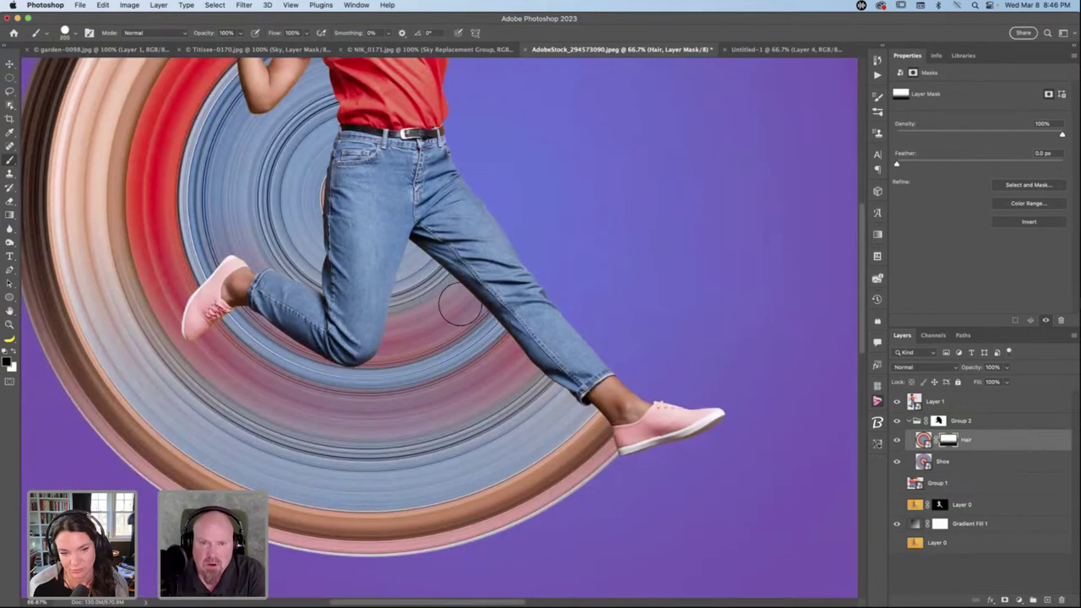
pyautogui.moveTo(458, 301); pyautogui.dragTo(454, 306)
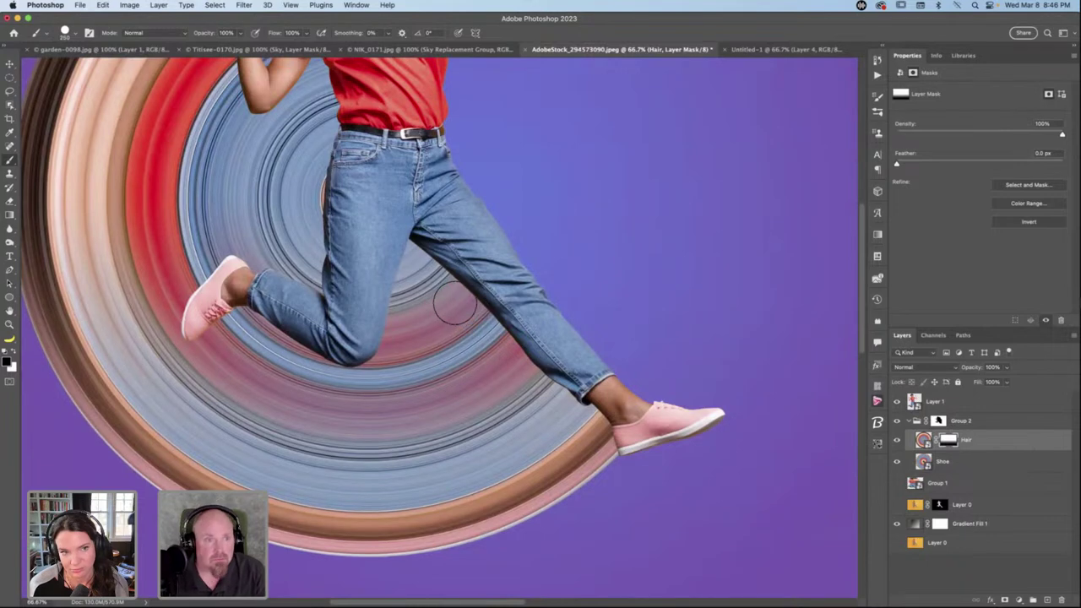
pyautogui.click(64, 32)
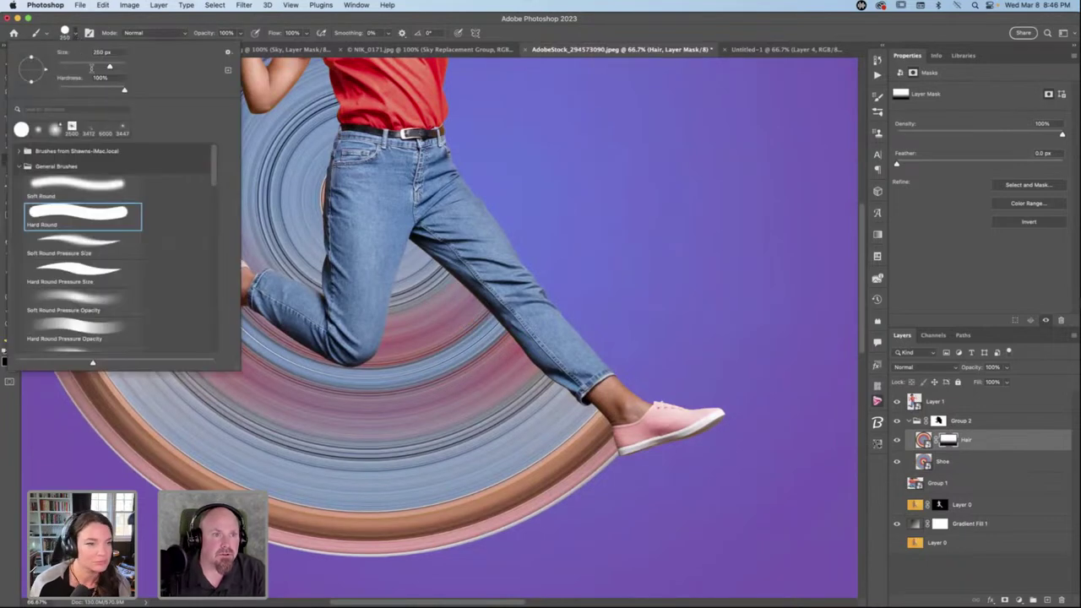
pyautogui.click(74, 32)
pyautogui.press('x')
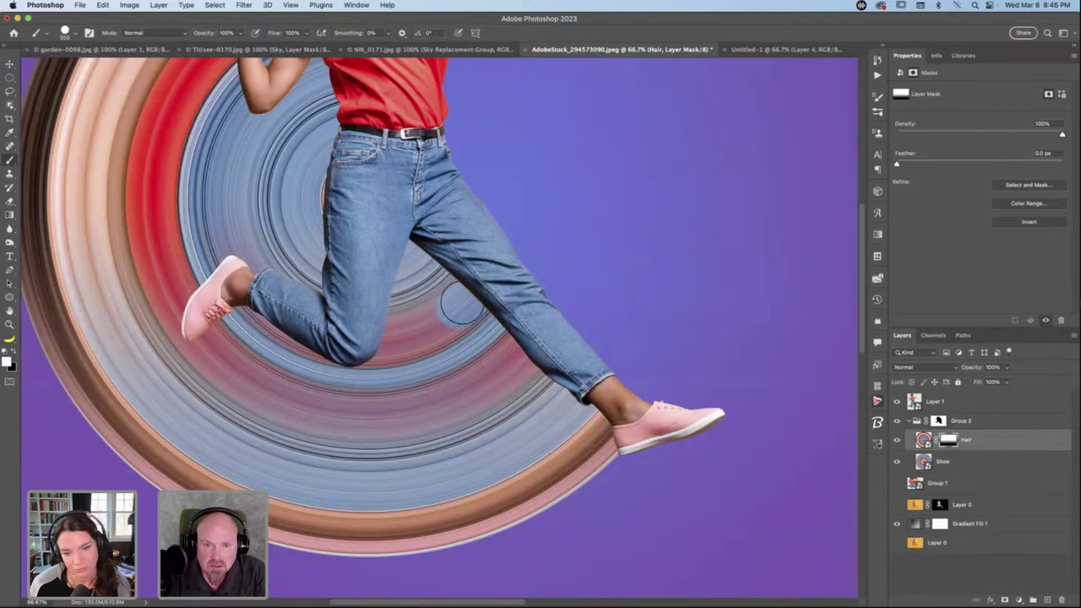
# Paint the Hair mask beneath the bent knee, redo the stroke, and lower brush opacity to 30%.
pyautogui.moveTo(447, 313)
pyautogui.mouseDown()
pyautogui.moveTo(403, 324)
pyautogui.moveTo(471, 308)
pyautogui.mouseUp()
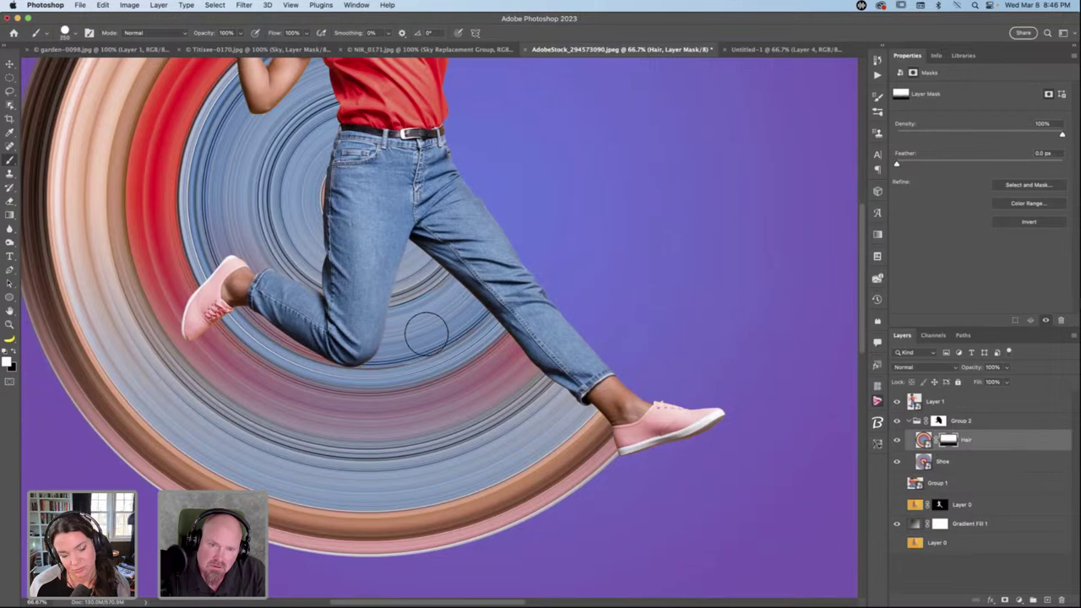
pyautogui.press('super+z')
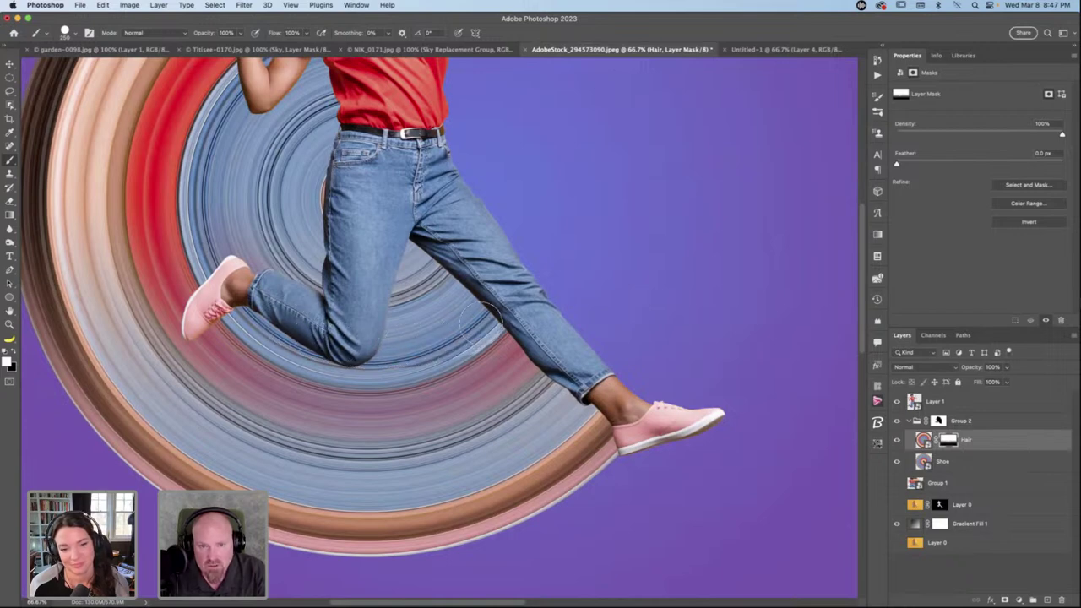
pyautogui.moveTo(473, 338)
pyautogui.mouseDown()
pyautogui.moveTo(355, 368)
pyautogui.moveTo(423, 367)
pyautogui.mouseUp()
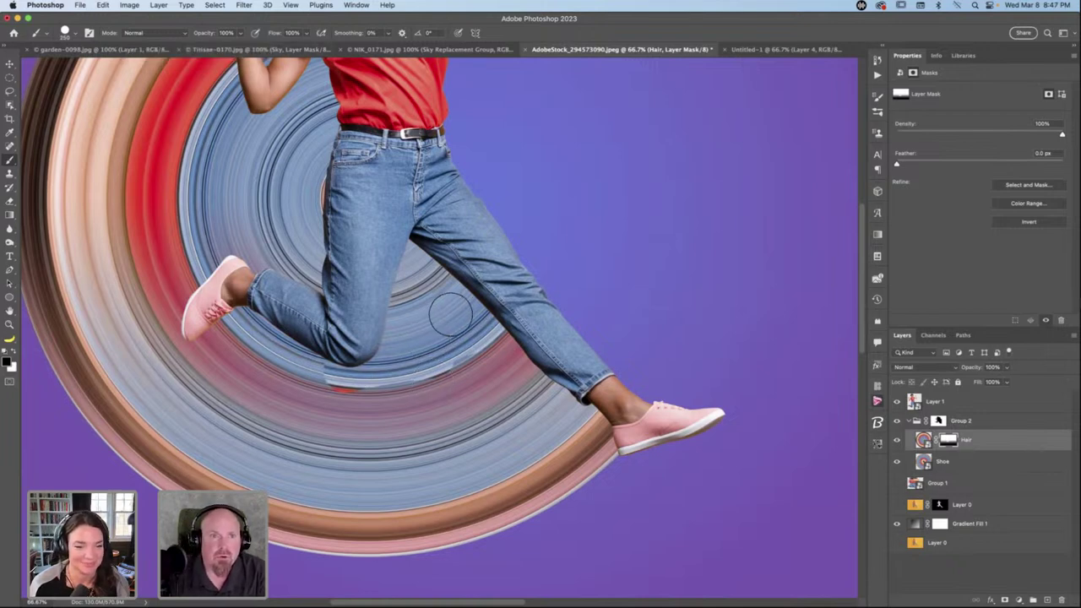
pyautogui.press('5')
pyautogui.press('3')
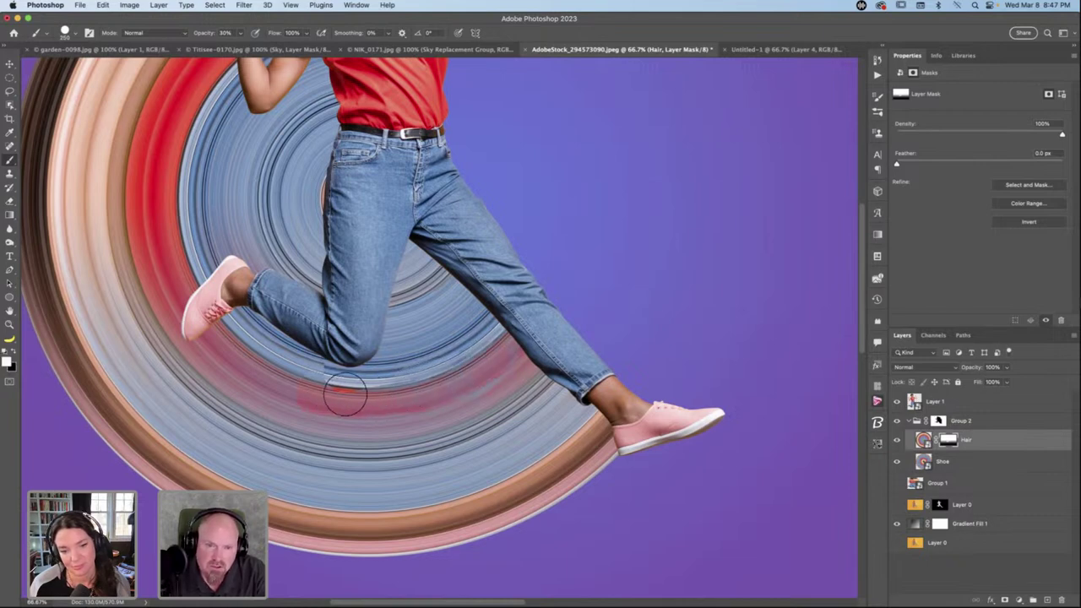
pyautogui.moveTo(311, 384); pyautogui.dragTo(311, 382)
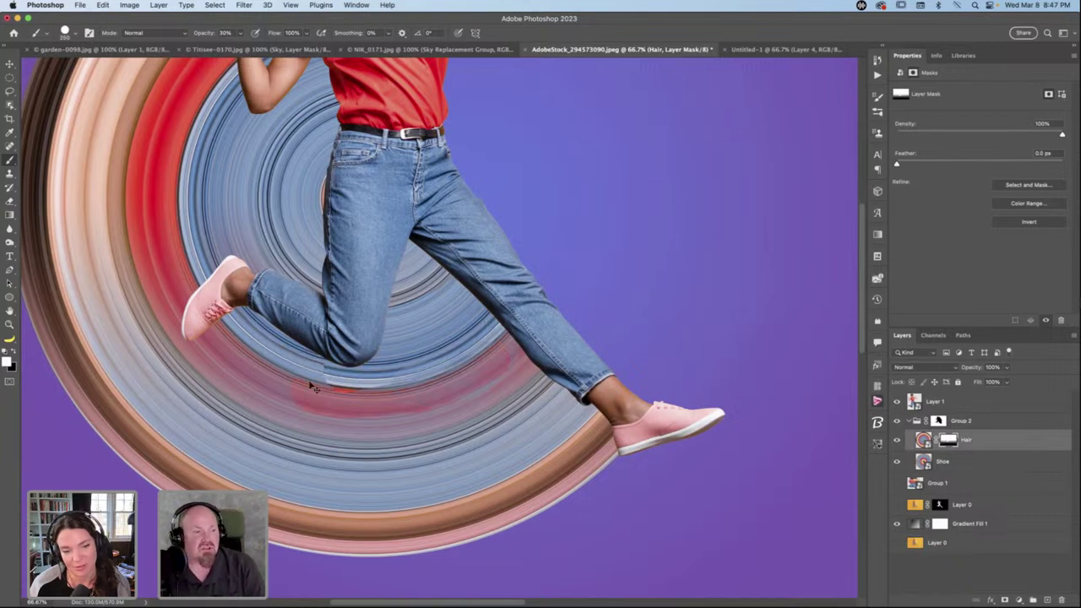
pyautogui.press('super+z')
pyautogui.press('super+z')
pyautogui.press('super+z')
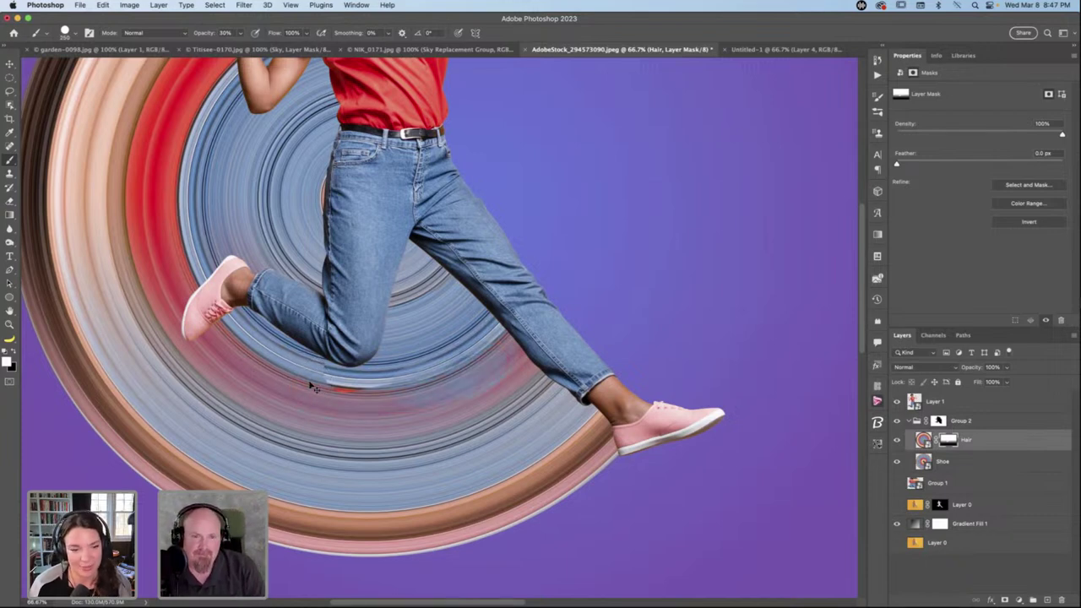
pyautogui.press('super+z')
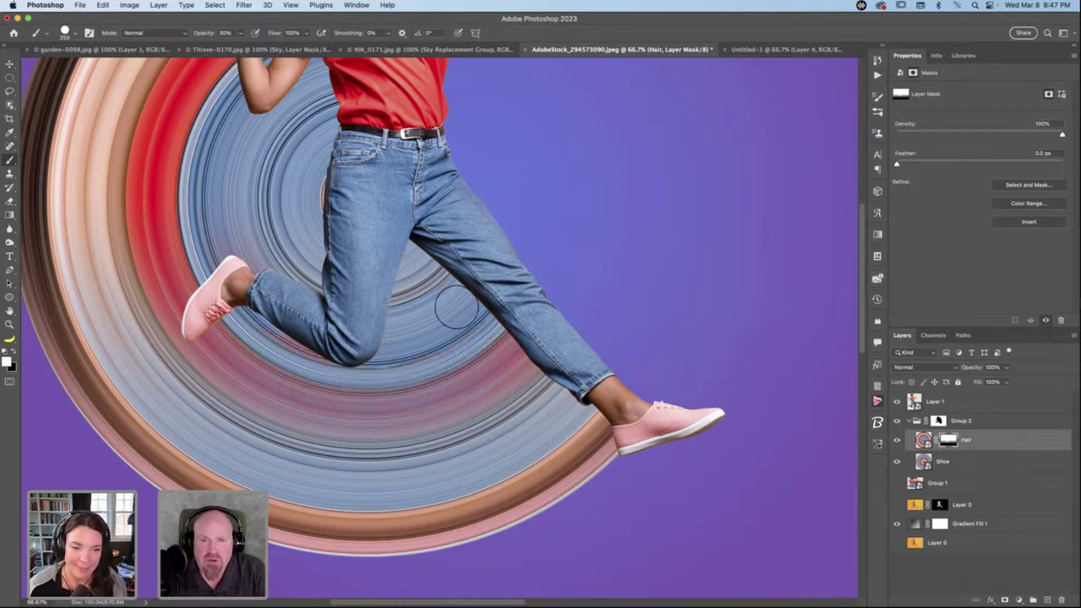
pyautogui.scroll(-10, 457, 295)
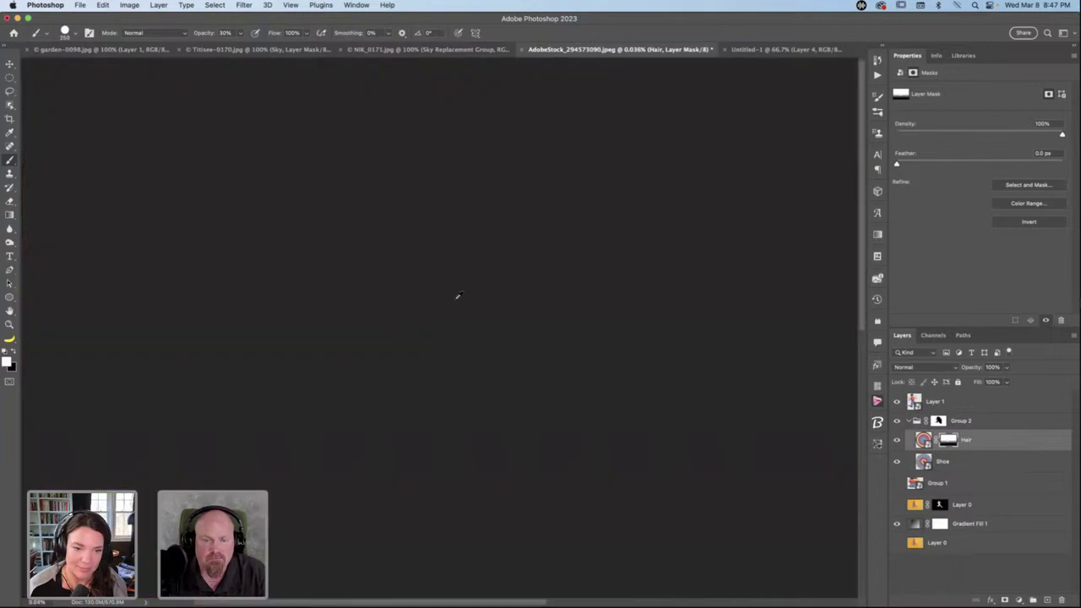
pyautogui.scroll(15, 457, 295)
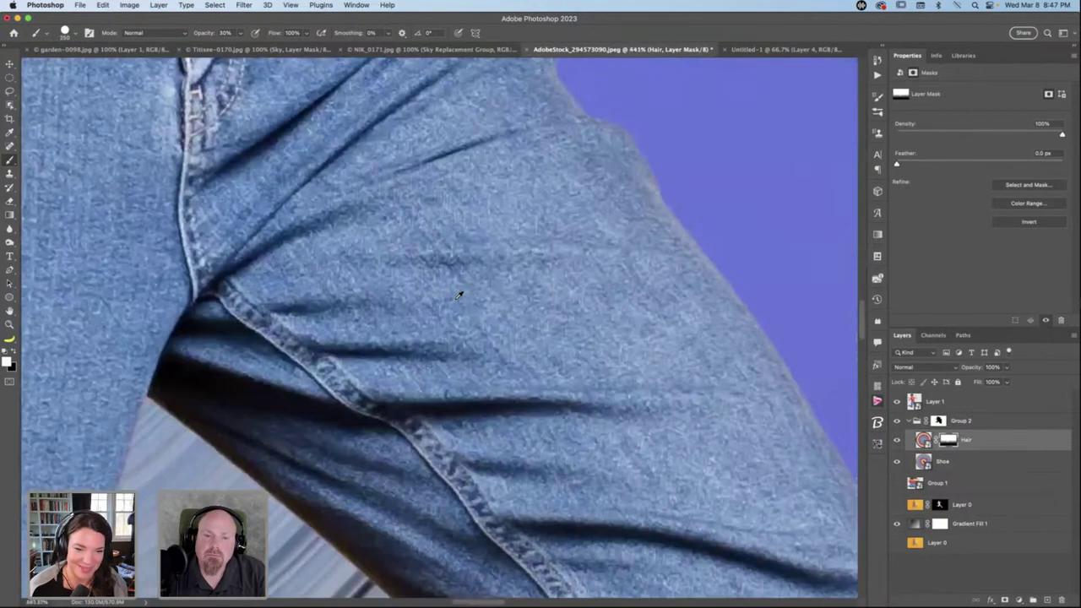
pyautogui.press('h')
pyautogui.moveTo(457, 296); pyautogui.dragTo(445, 354)
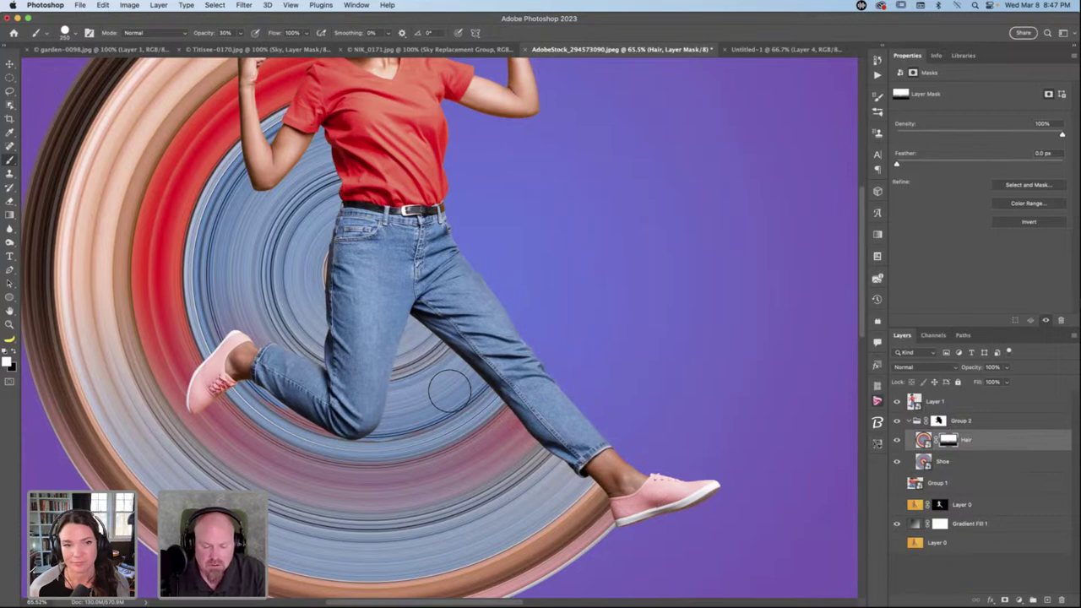
pyautogui.press('x')
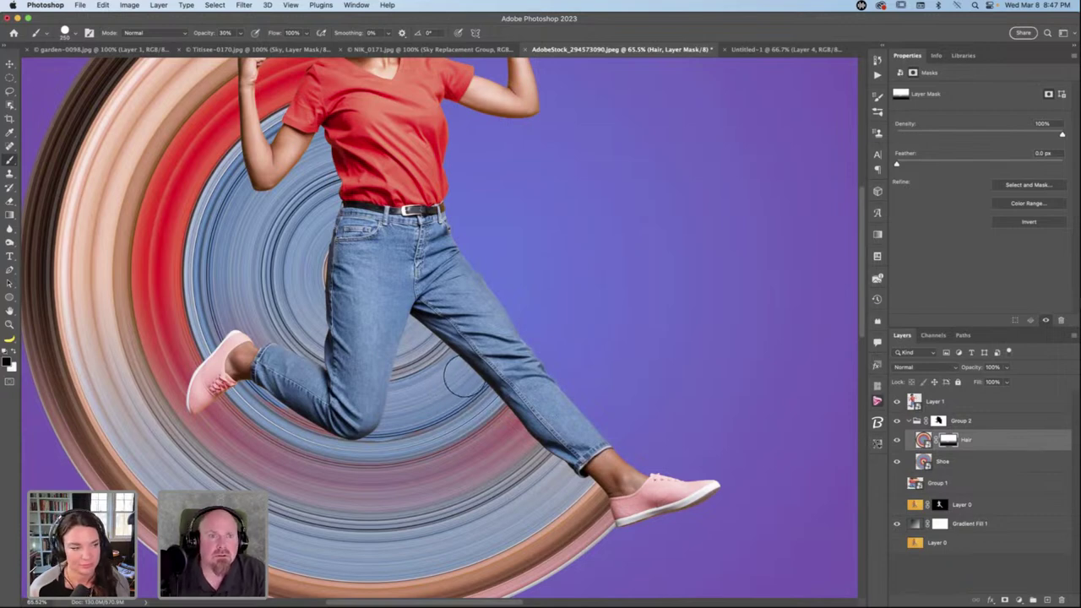
pyautogui.moveTo(463, 379); pyautogui.dragTo(461, 381)
pyautogui.hotkey('ctrl', 'z')
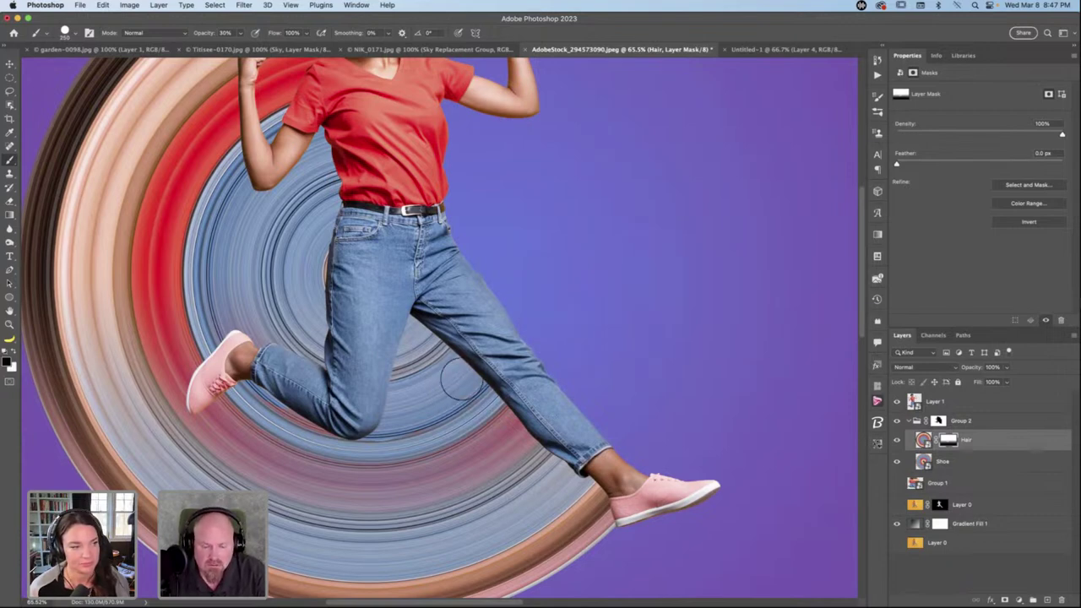
pyautogui.press('x')
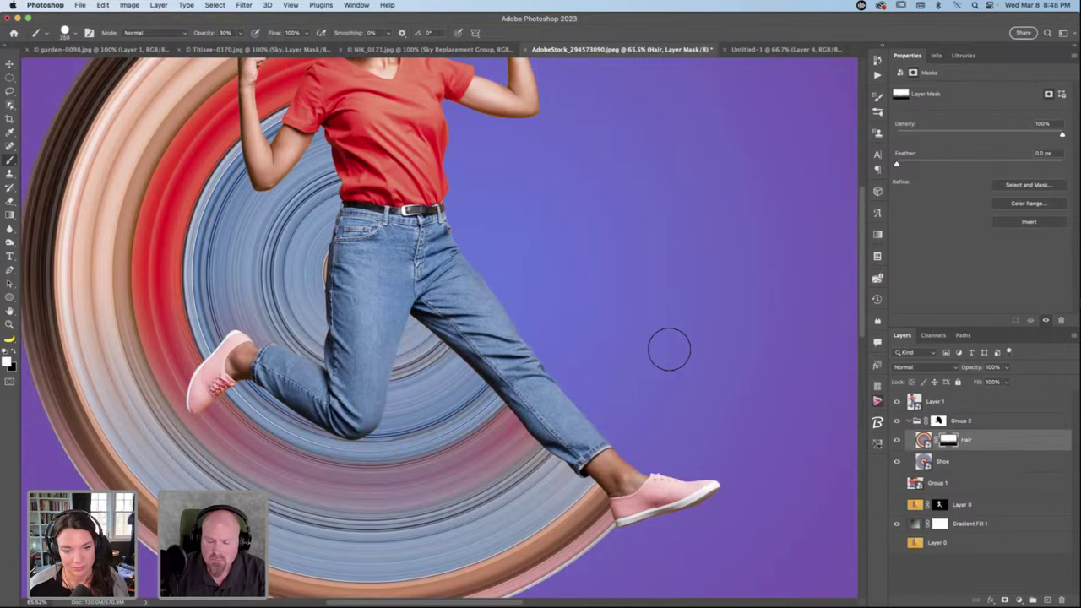
pyautogui.press('super+0')
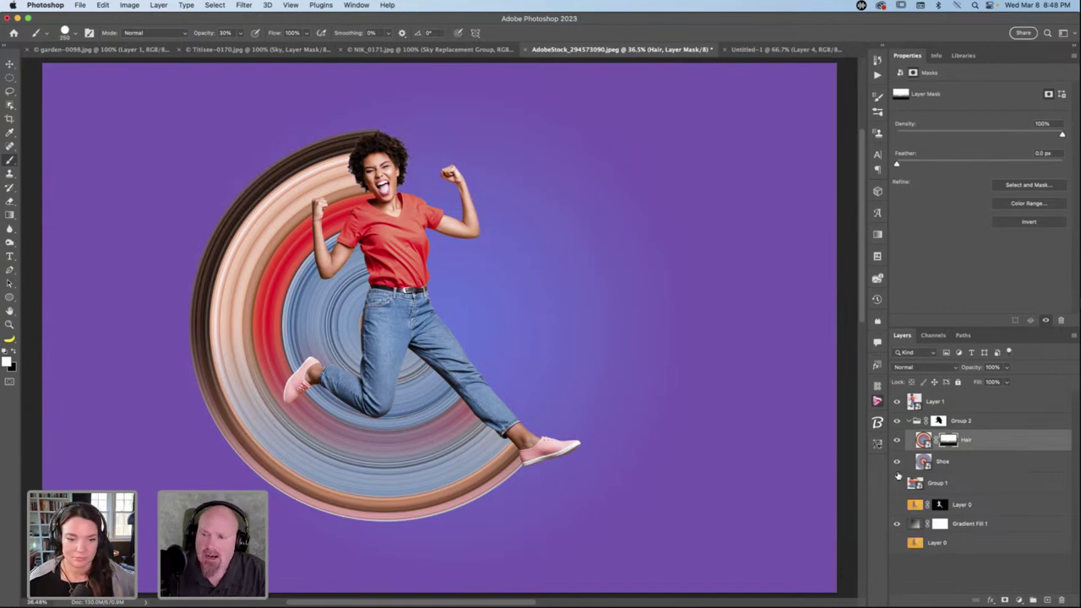
# Toggle the Hair and Shoe layers off and on to compare, then collapse Group 2.
pyautogui.click(897, 440)
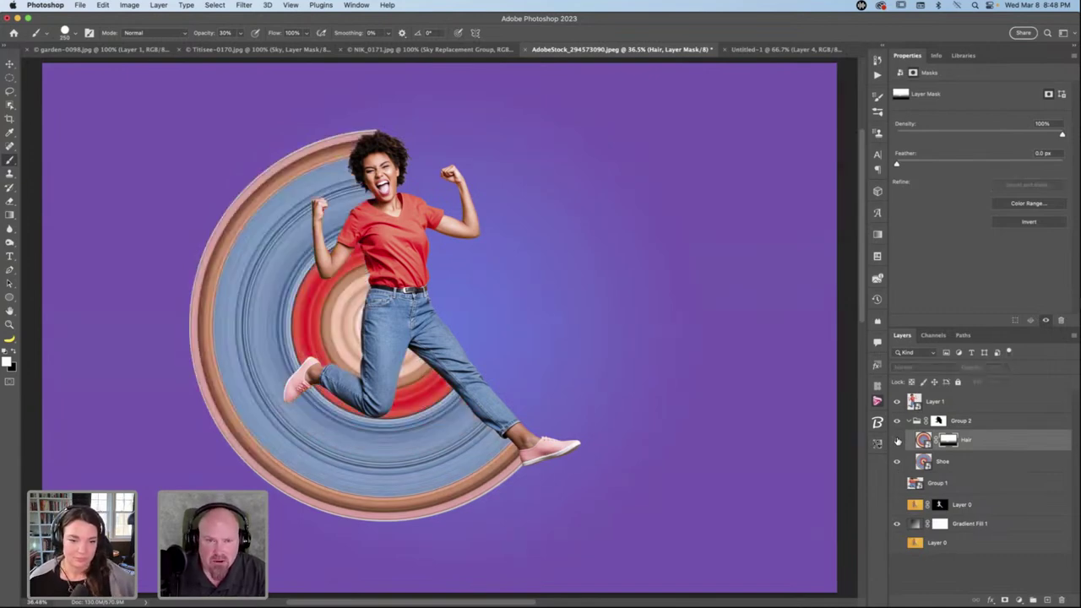
pyautogui.click(896, 440)
pyautogui.click(896, 462)
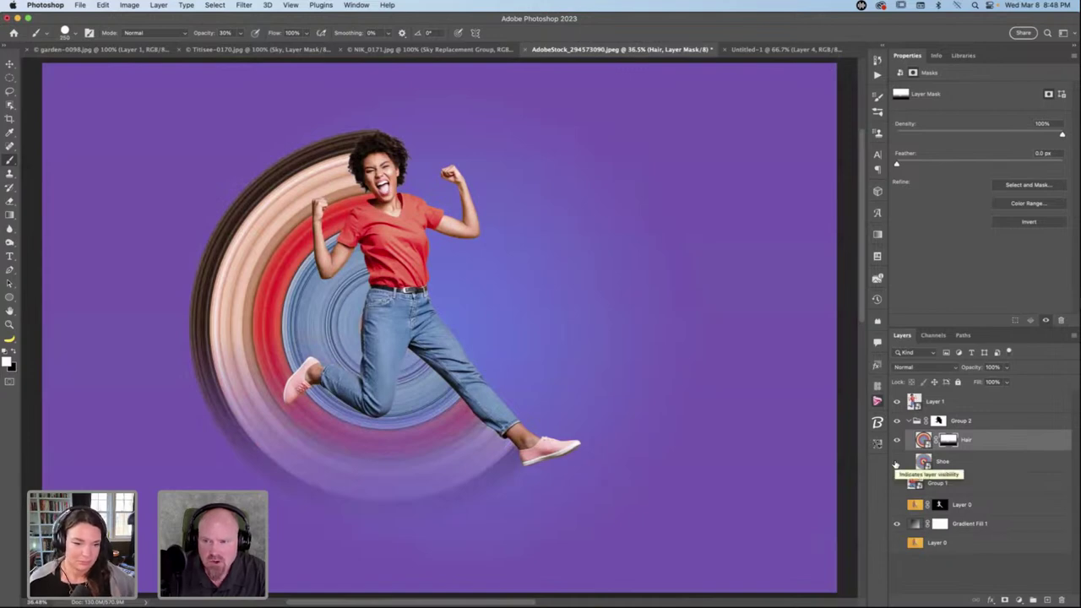
pyautogui.click(896, 462)
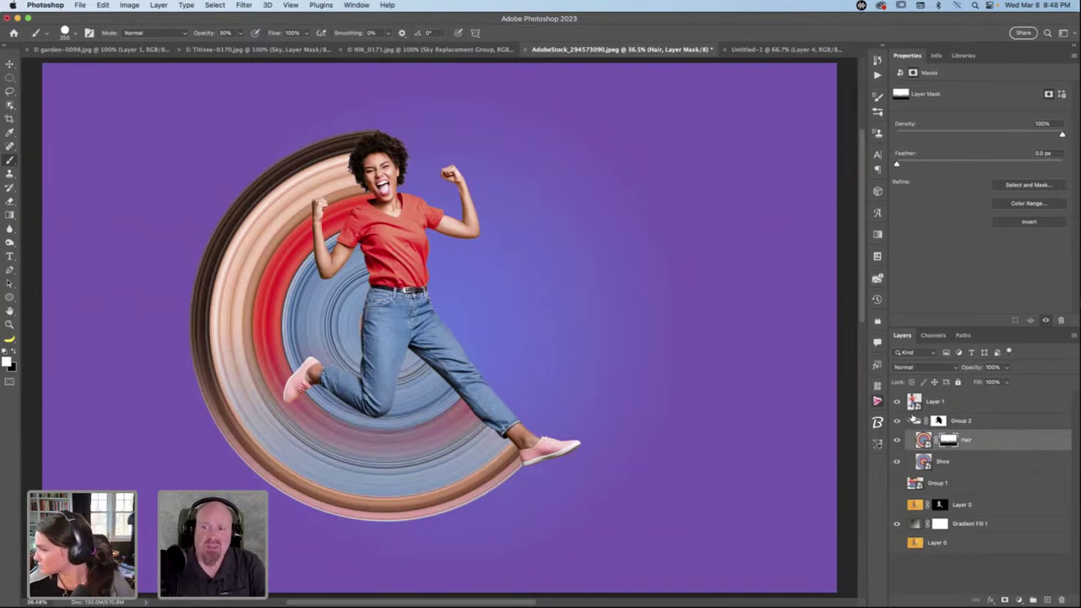
pyautogui.click(910, 421)
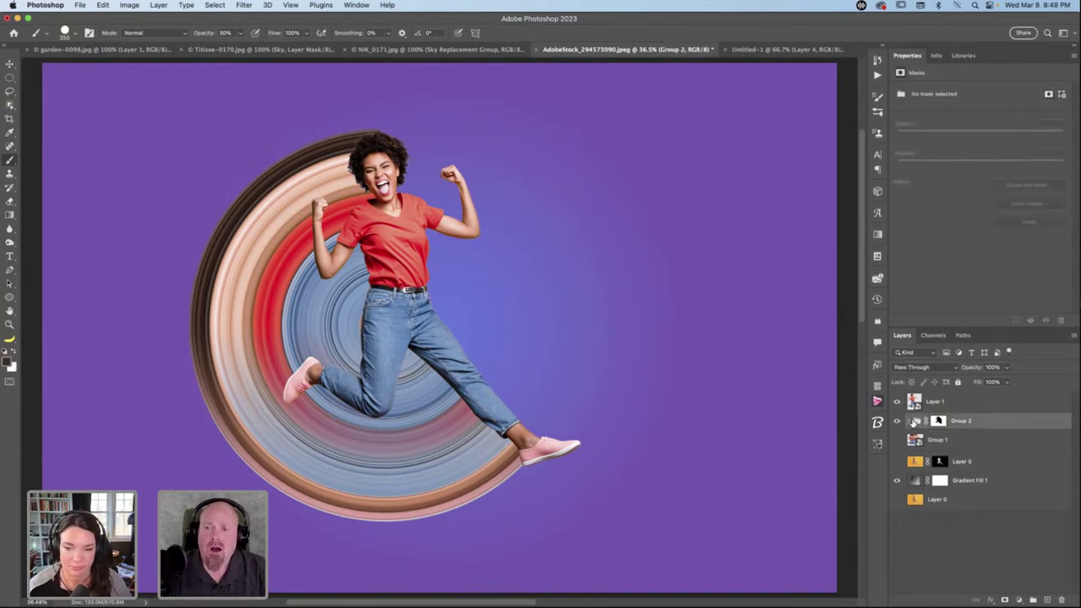
# Turn on a Drop Shadow layer style for Layer 1 and set its colour to very dark purple.
pyautogui.doubleClick(982, 402)
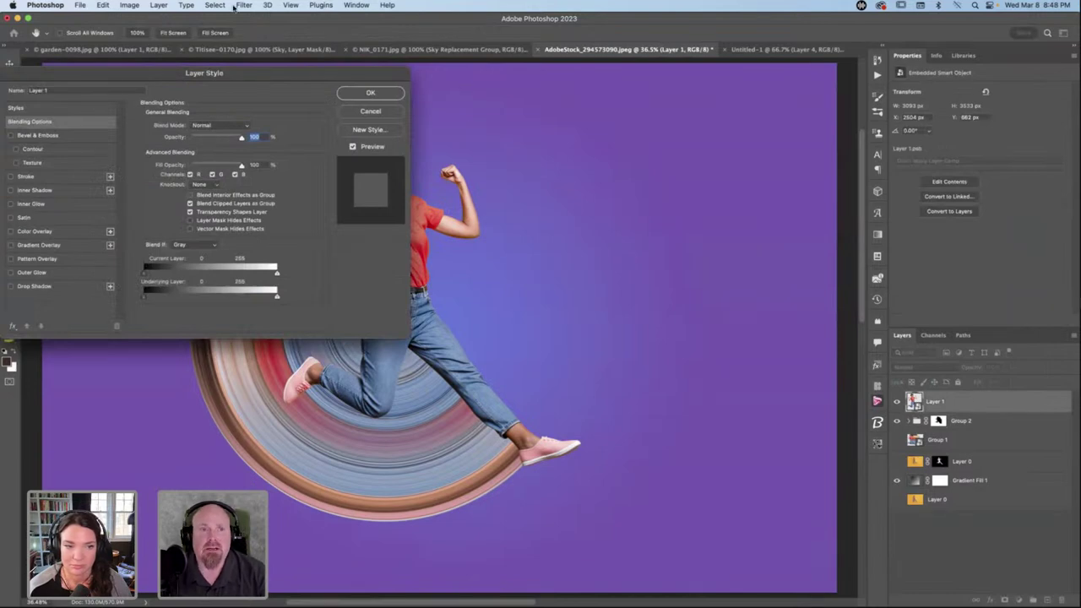
pyautogui.moveTo(262, 74); pyautogui.dragTo(748, 73)
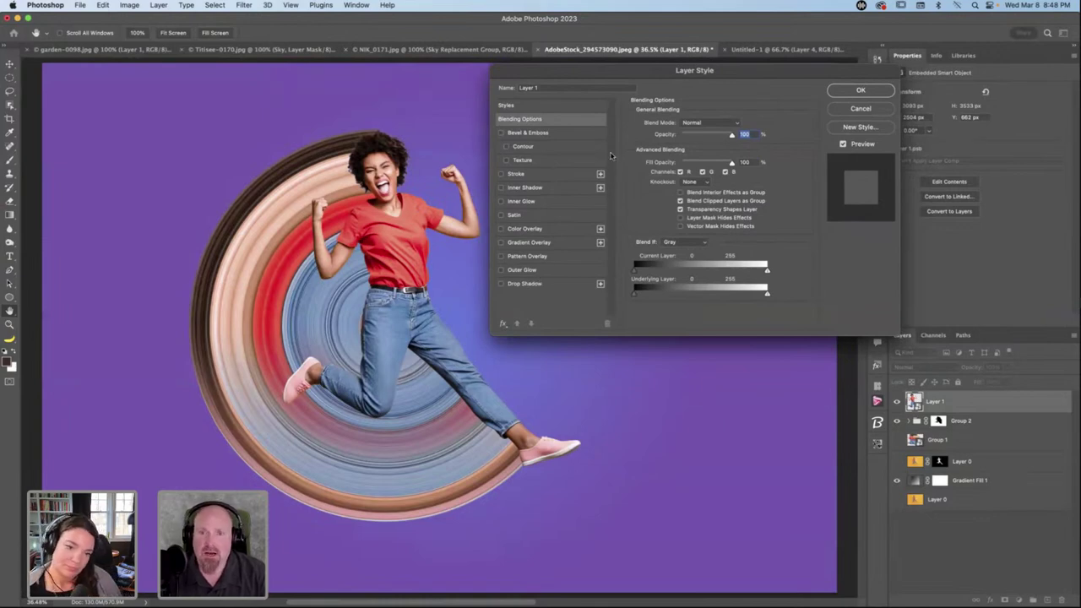
pyautogui.click(501, 288)
pyautogui.moveTo(745, 76); pyautogui.dragTo(743, 61)
pyautogui.click(528, 270)
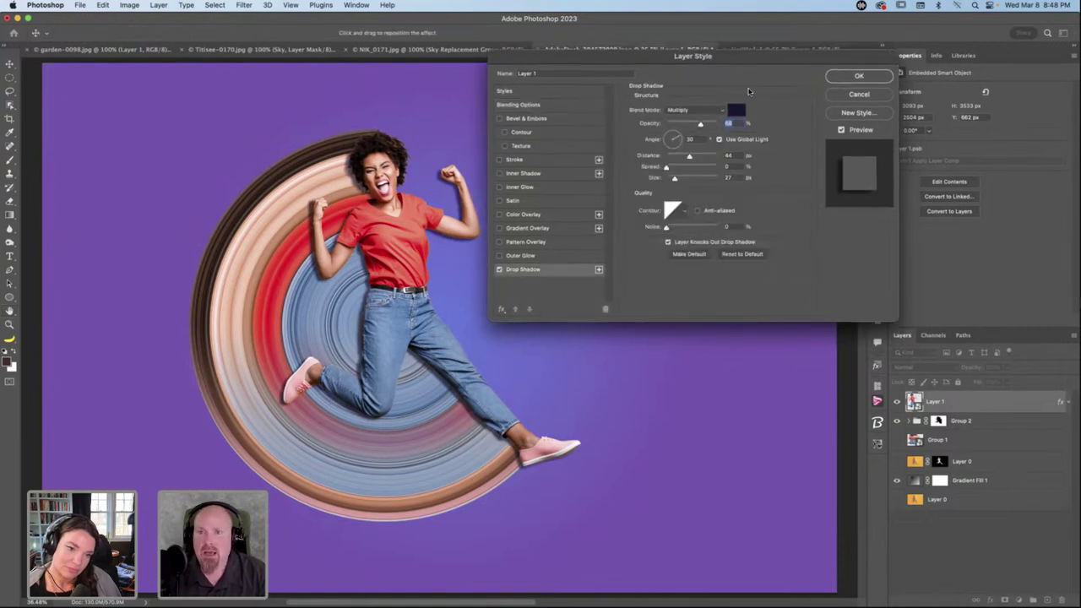
pyautogui.click(736, 110)
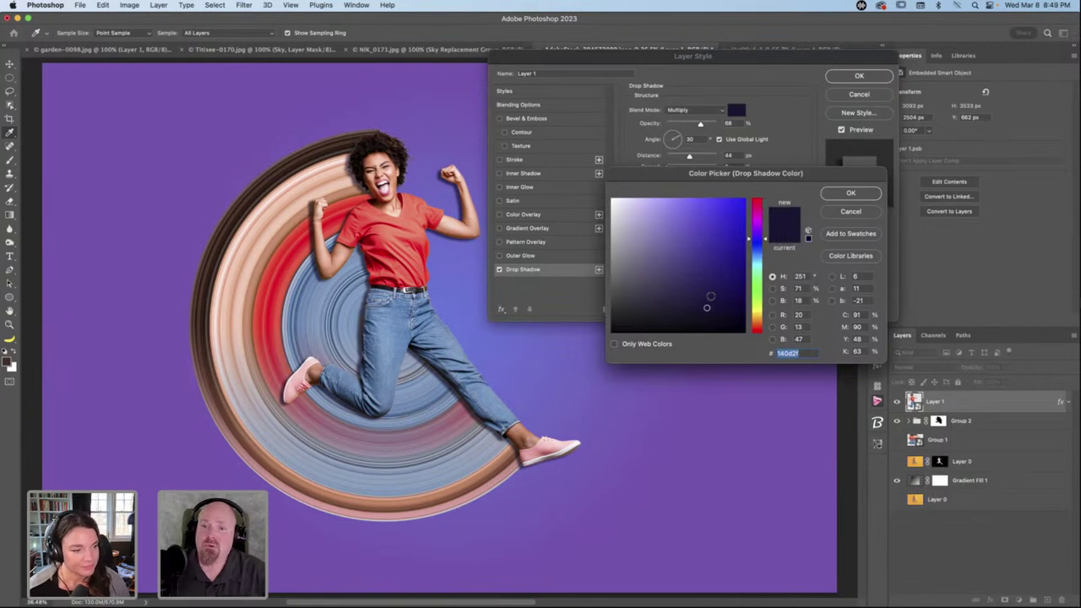
pyautogui.click(708, 307)
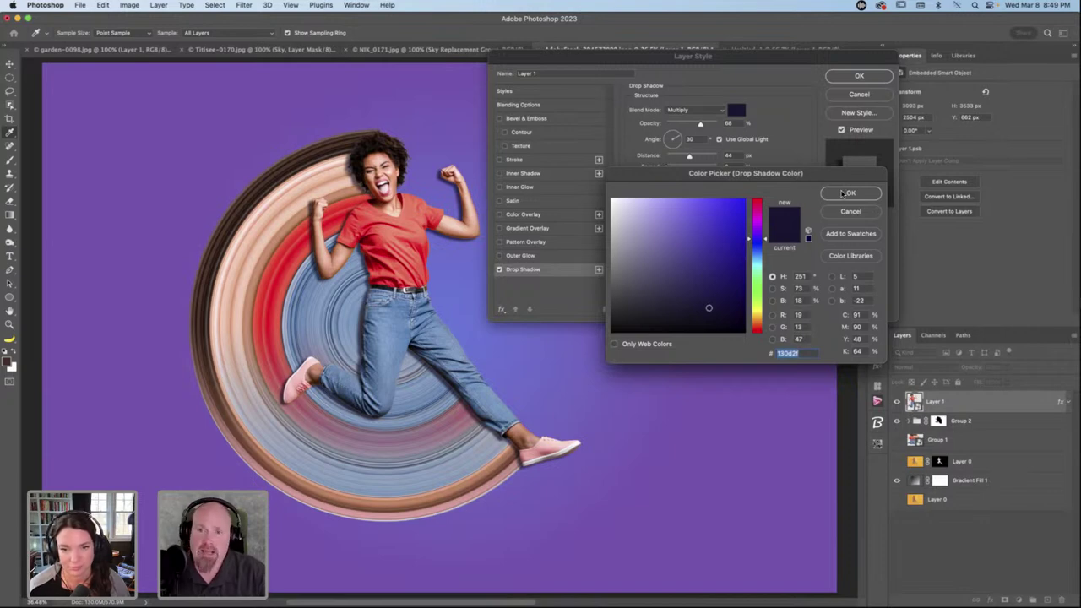
pyautogui.click(847, 194)
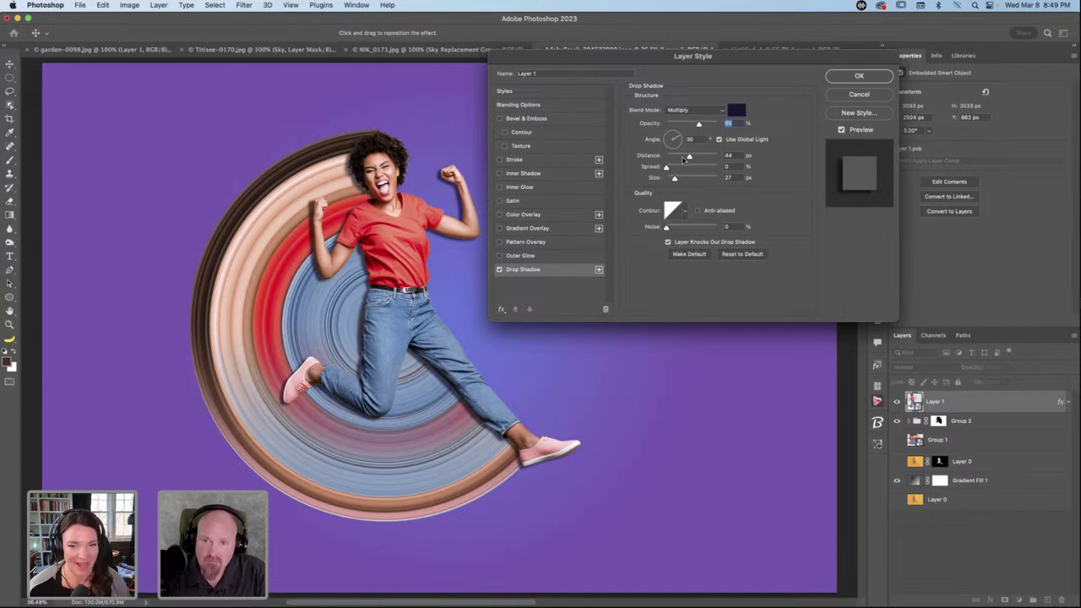
# Set the drop shadow to 57 px distance, 65% opacity, 0 spread, 70 px size, and apply it.
pyautogui.moveTo(686, 158)
pyautogui.mouseDown()
pyautogui.moveTo(673, 158)
pyautogui.moveTo(683, 158)
pyautogui.mouseUp()
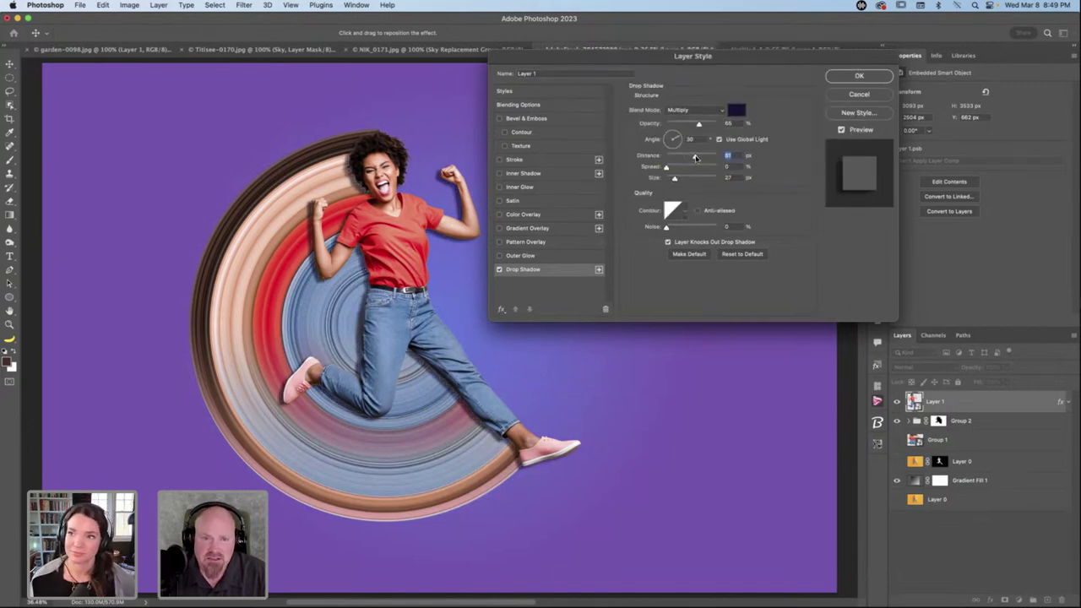
pyautogui.moveTo(683, 157); pyautogui.dragTo(694, 157)
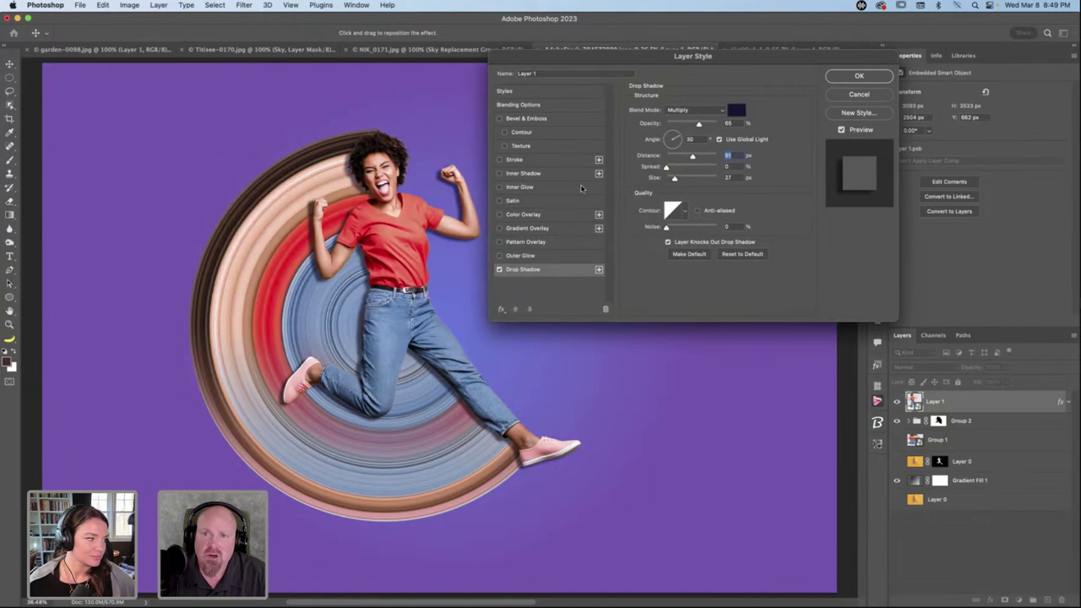
pyautogui.moveTo(692, 157); pyautogui.dragTo(694, 158)
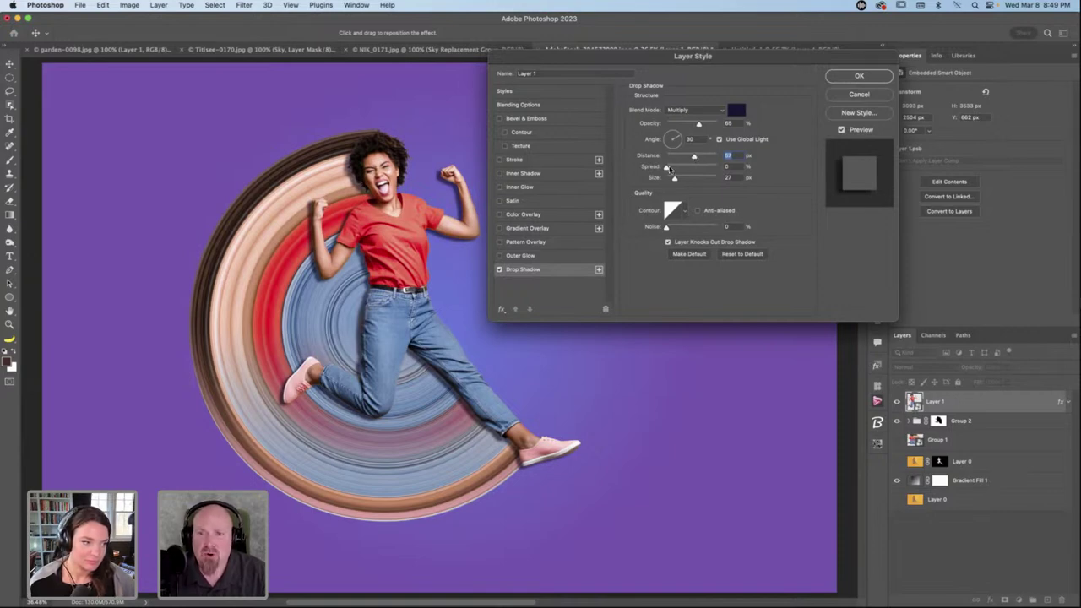
pyautogui.moveTo(666, 169)
pyautogui.mouseDown()
pyautogui.moveTo(655, 174)
pyautogui.moveTo(682, 179)
pyautogui.mouseUp()
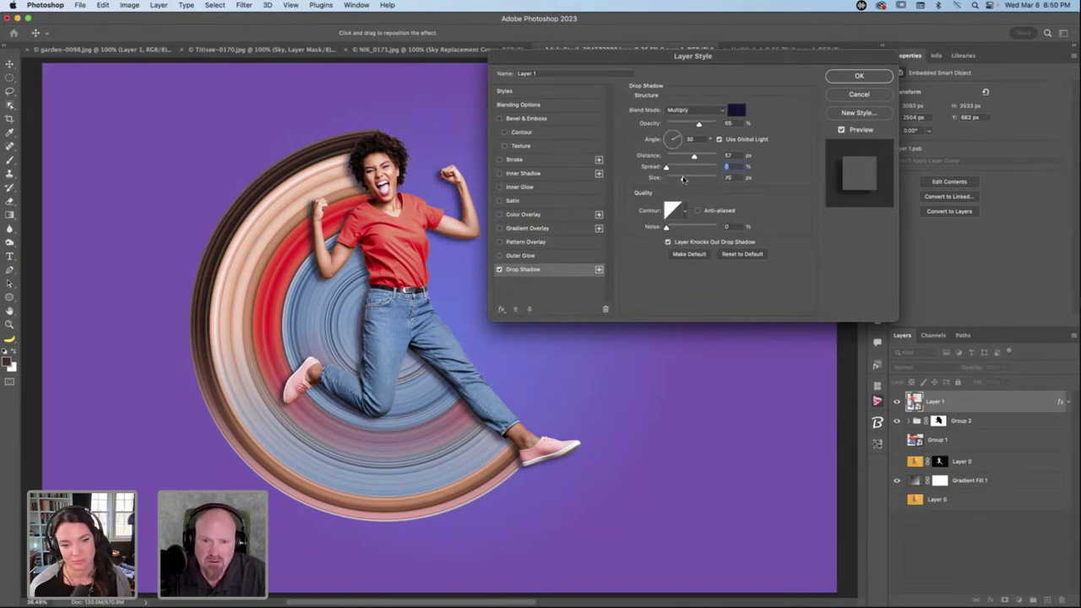
pyautogui.click(683, 179)
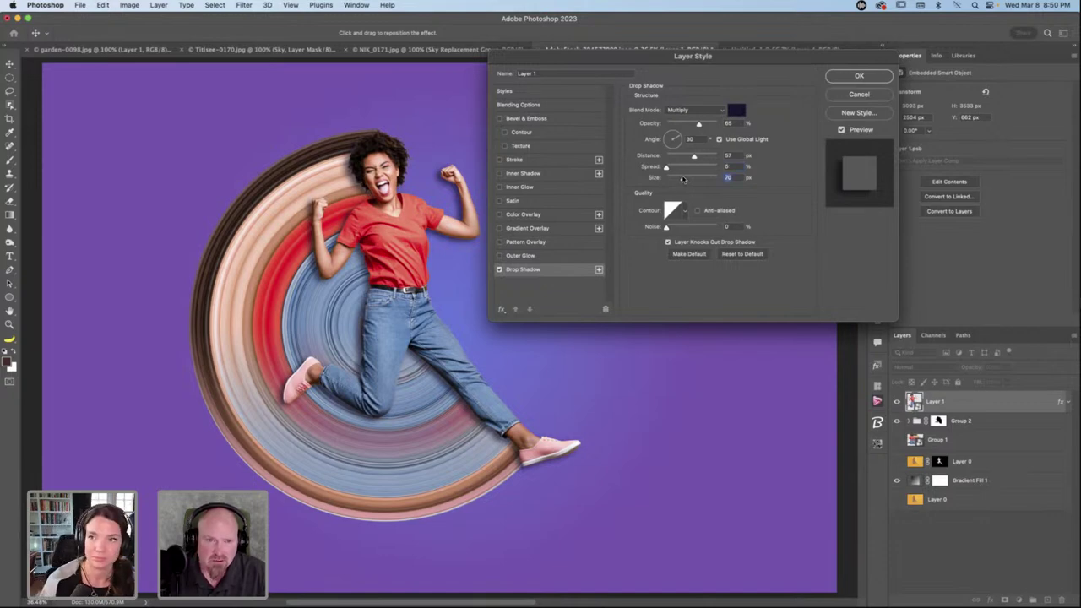
pyautogui.click(859, 75)
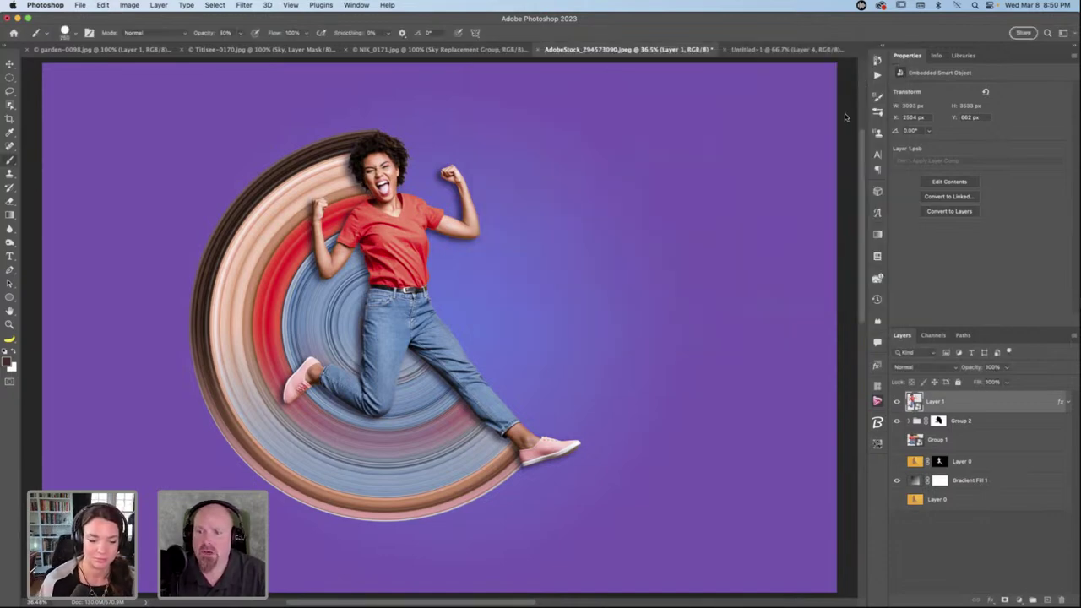
# Expand Layer 1's effects and toggle the Drop Shadow off and on while zoomed in.
pyautogui.click(1064, 404)
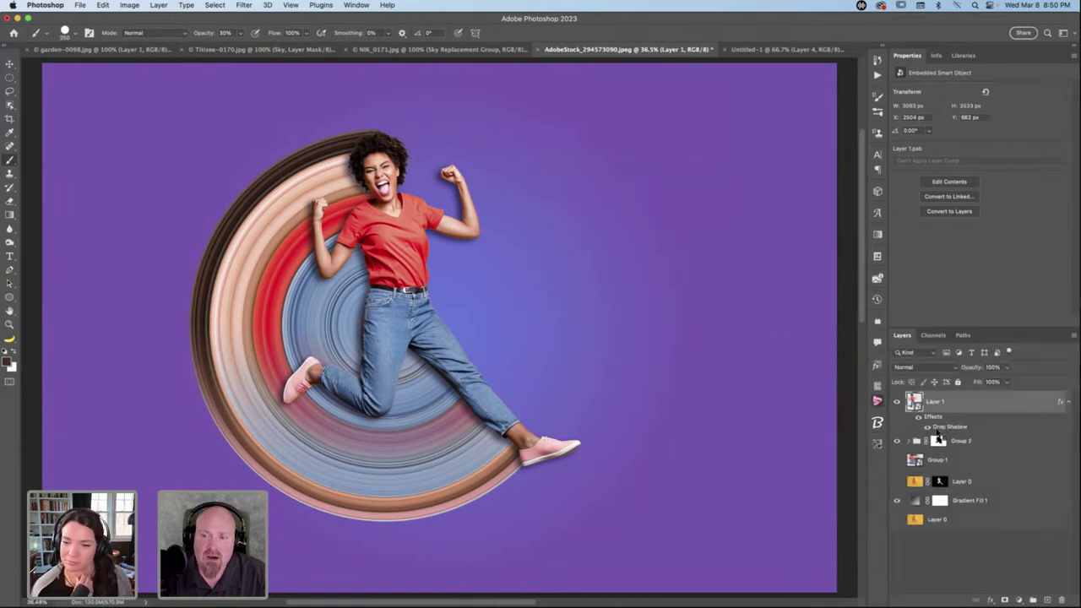
pyautogui.press('super+equal')
pyautogui.press('super+equal')
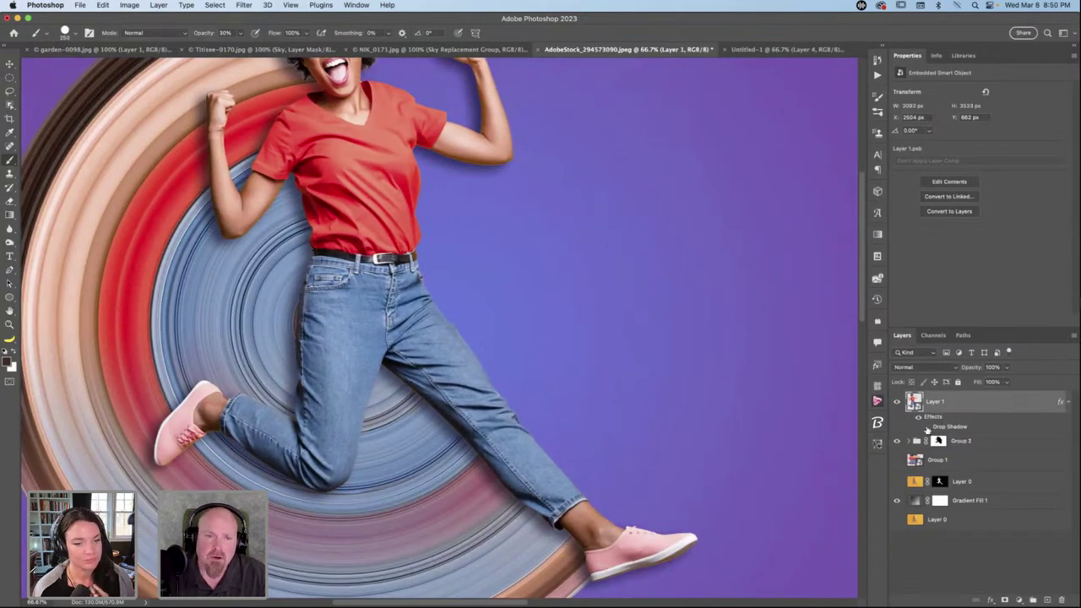
pyautogui.click(927, 429)
pyautogui.click(927, 429)
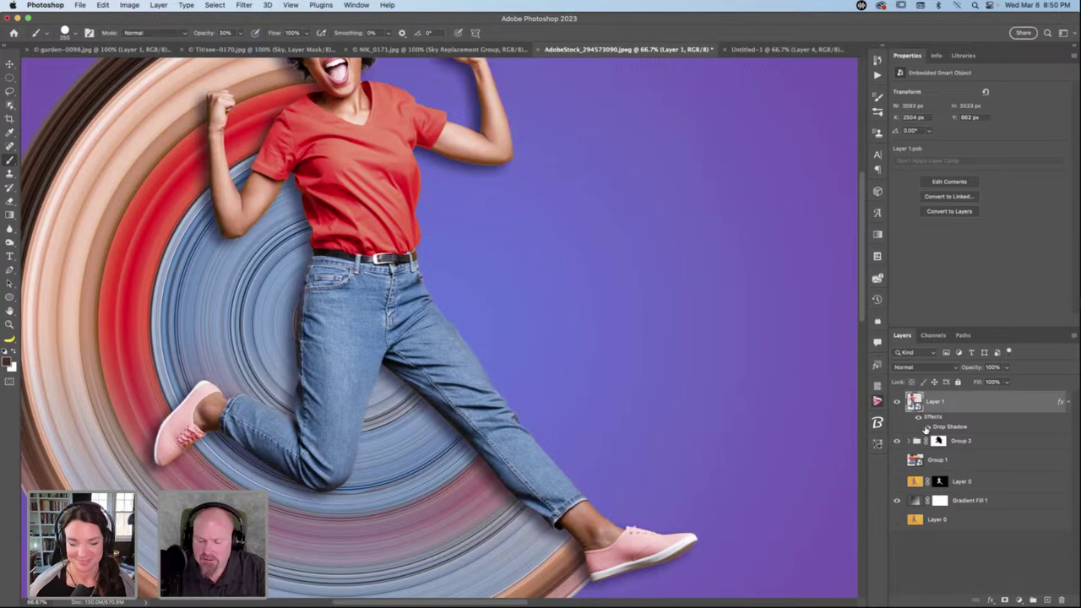
pyautogui.press('super+0')
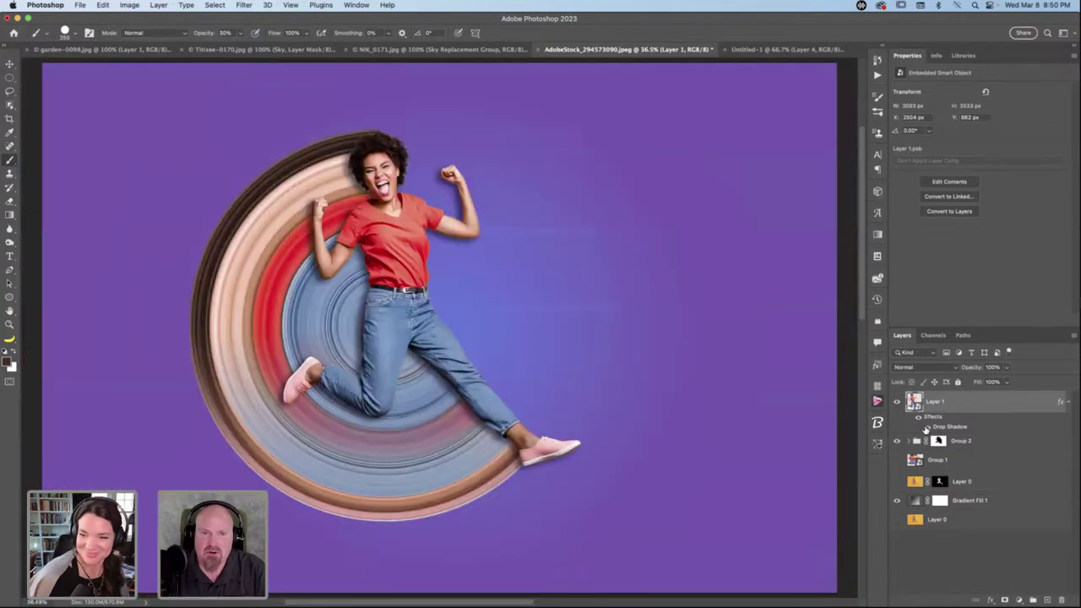
pyautogui.click(1061, 405)
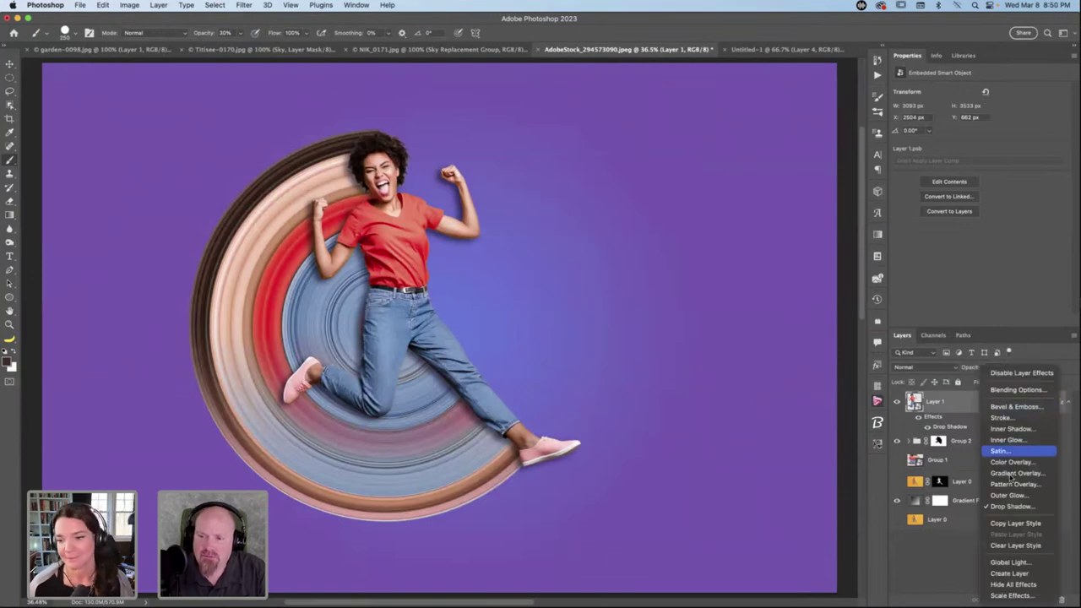
# Convert the drop shadow into its own layer and briefly hide Layer 1 to check it.
pyautogui.click(1018, 569)
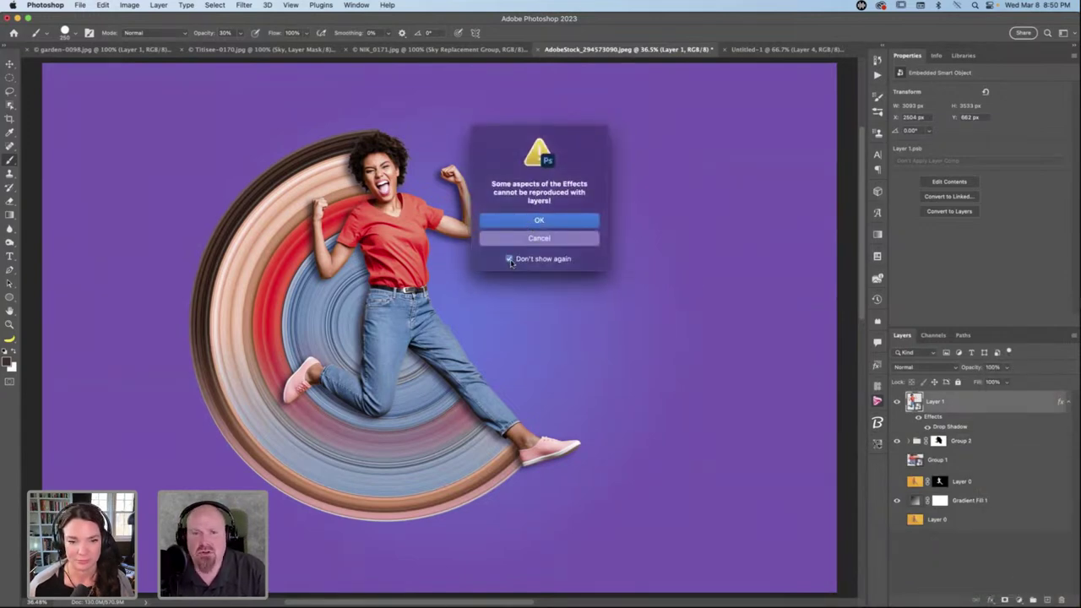
pyautogui.click(542, 225)
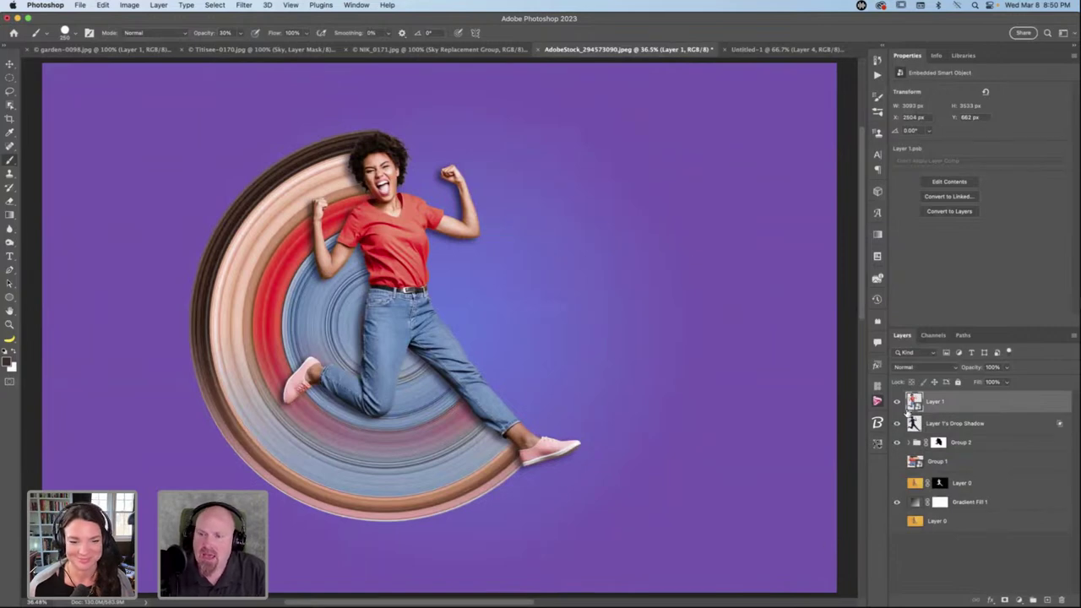
pyautogui.click(898, 402)
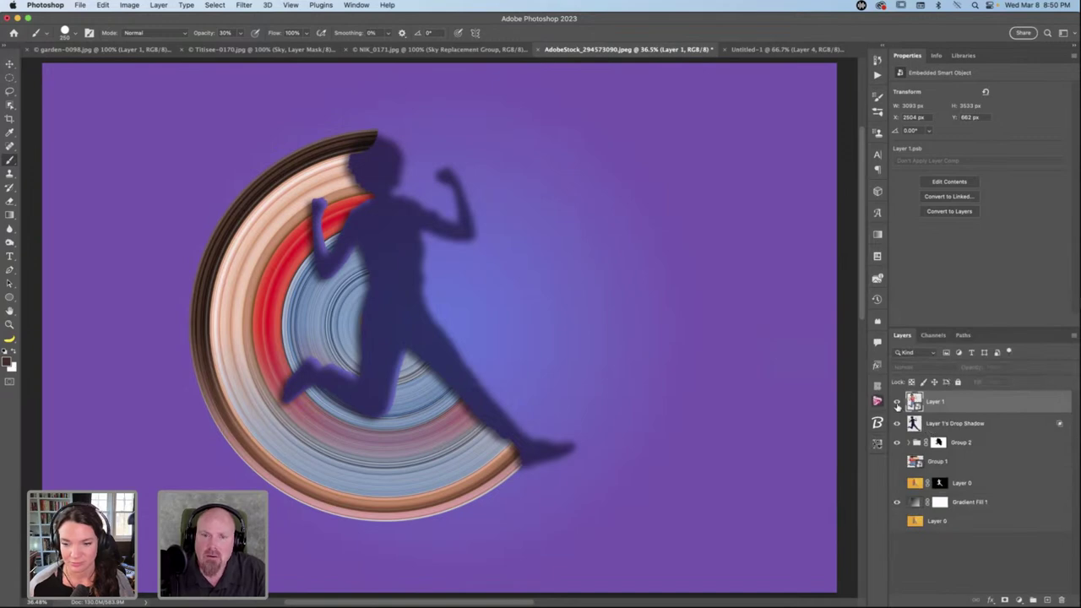
pyautogui.click(898, 402)
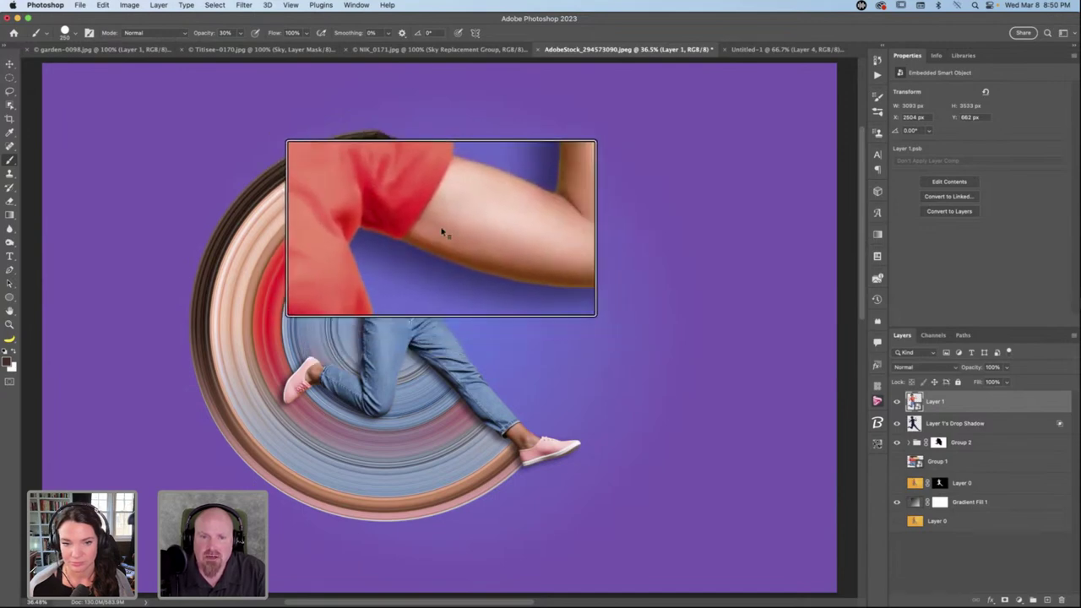
# Add a mask to Layer 1's Drop Shadow and paint it out around the shoe with a larger black brush.
pyautogui.click(988, 427)
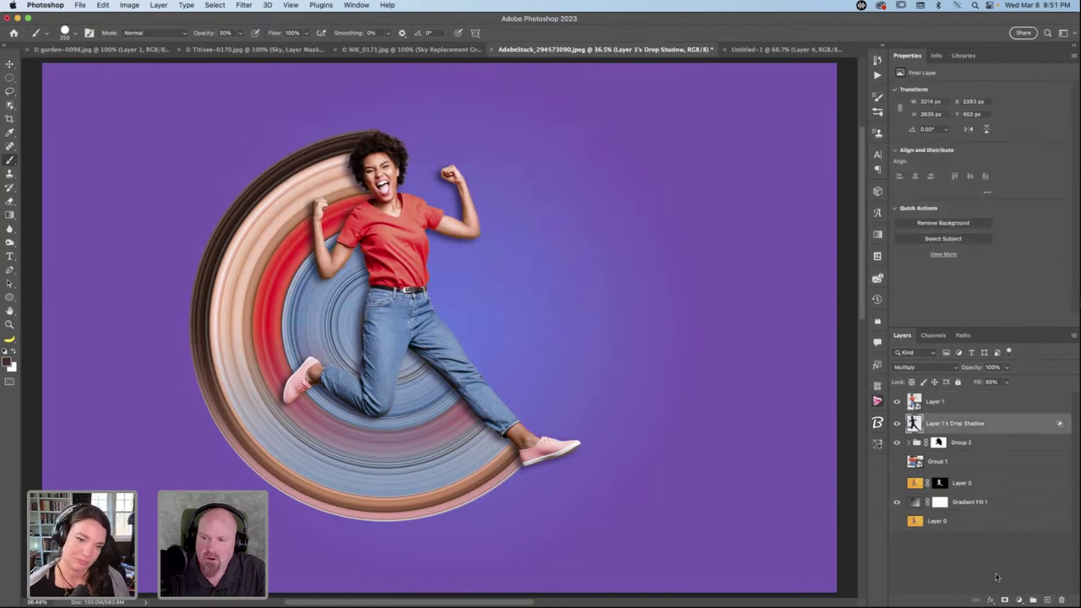
pyautogui.click(1004, 600)
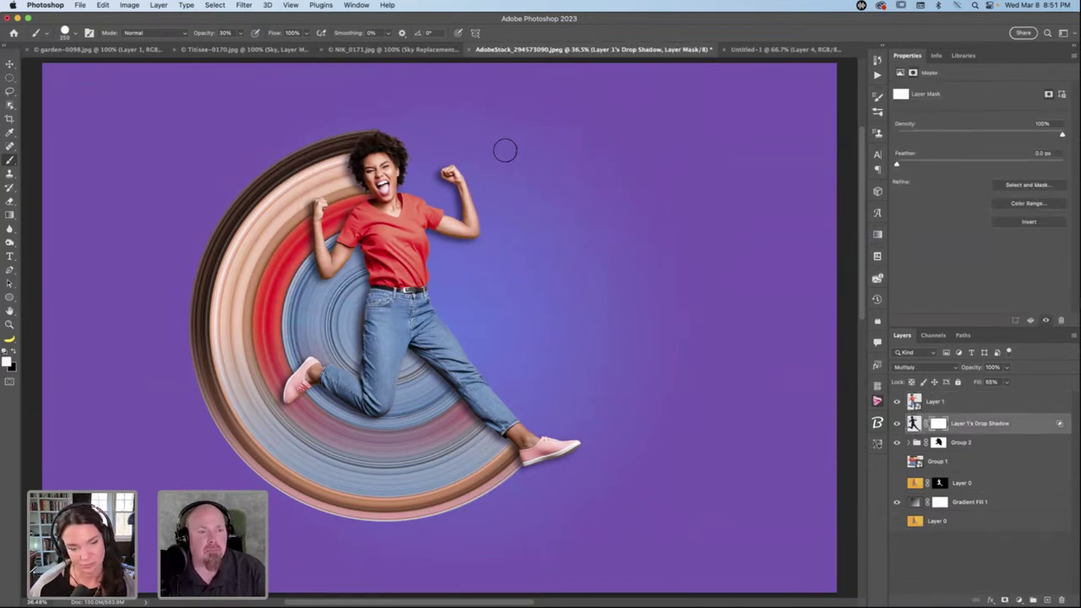
pyautogui.press('x')
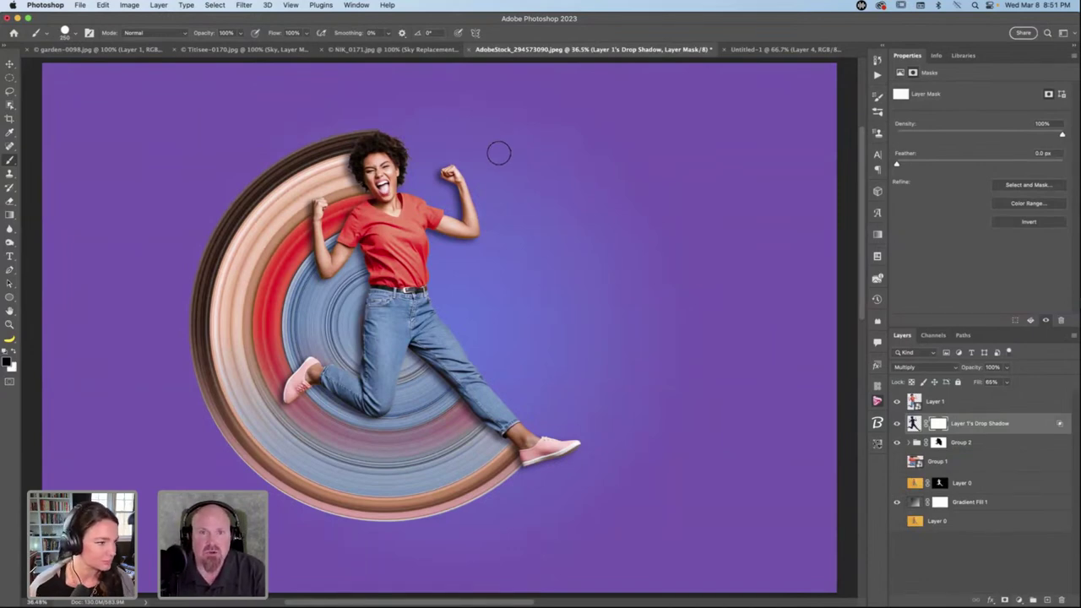
pyautogui.press(']')
pyautogui.press(']')
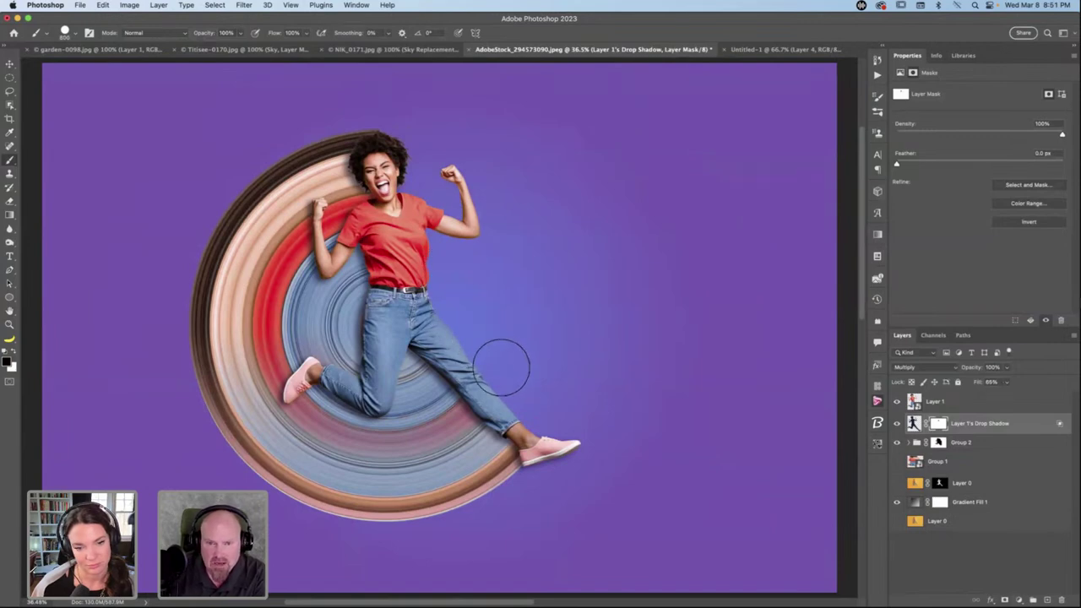
pyautogui.moveTo(563, 422)
pyautogui.mouseDown()
pyautogui.moveTo(560, 448)
pyautogui.moveTo(611, 454)
pyautogui.mouseUp()
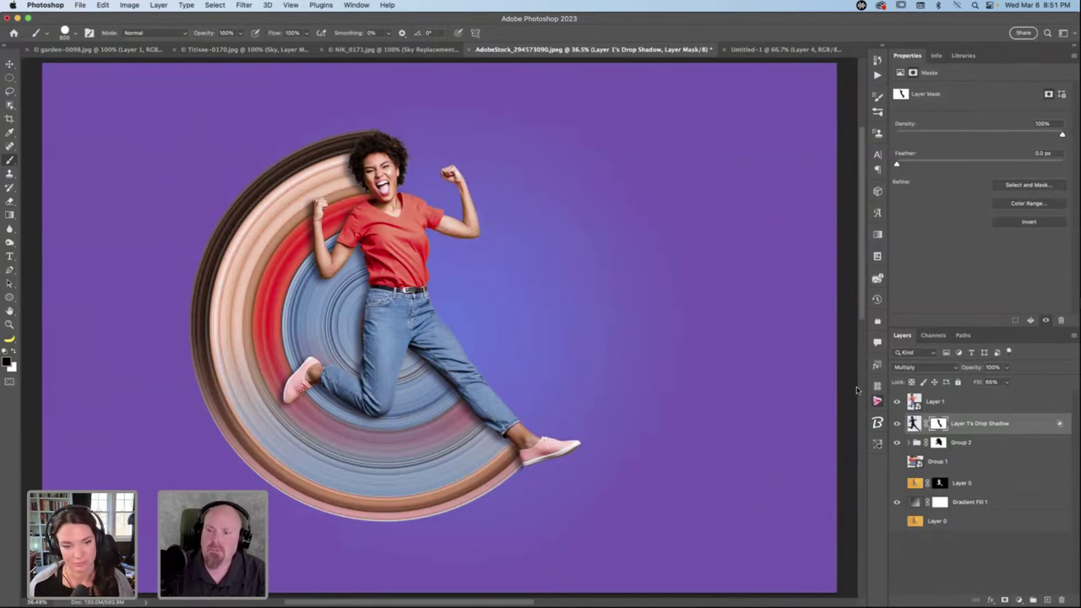
# Toggle the shadow layer off and on twice to compare, then select Layer 1.
pyautogui.click(897, 424)
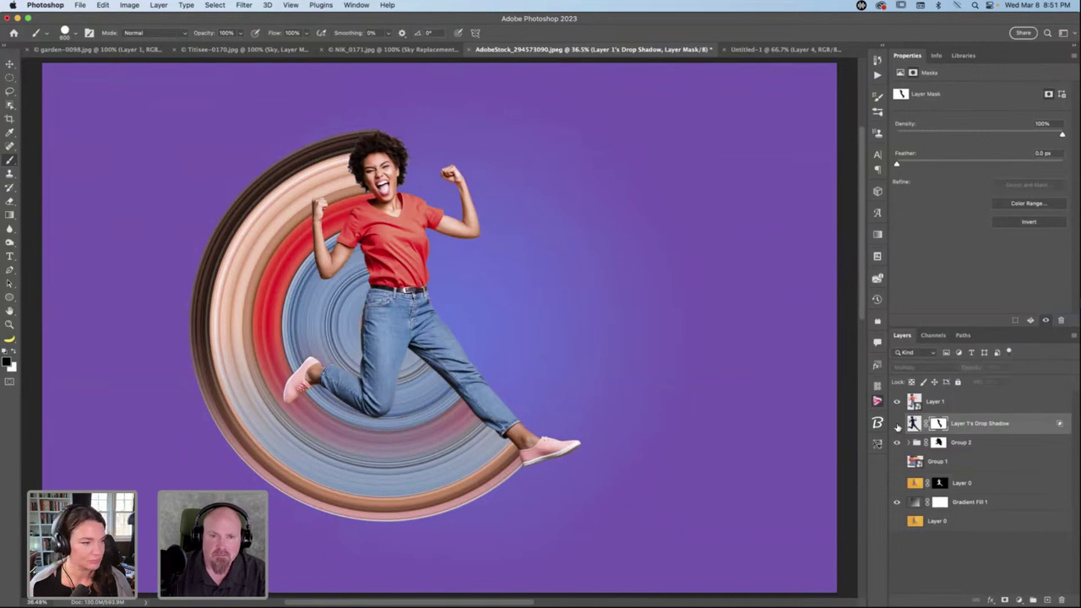
pyautogui.click(896, 424)
pyautogui.click(897, 424)
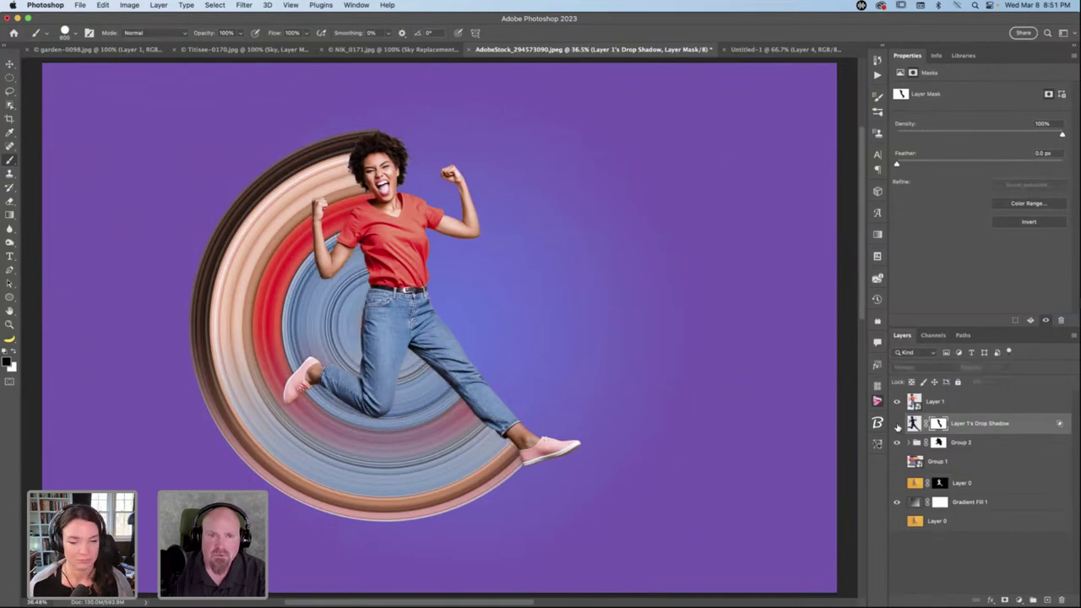
pyautogui.click(897, 424)
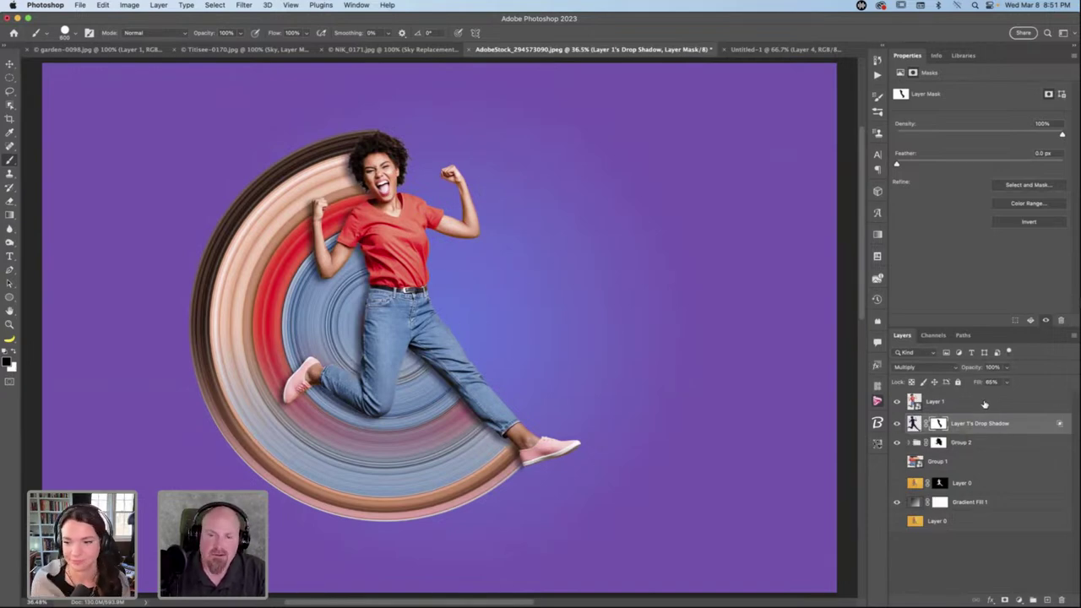
pyautogui.click(982, 408)
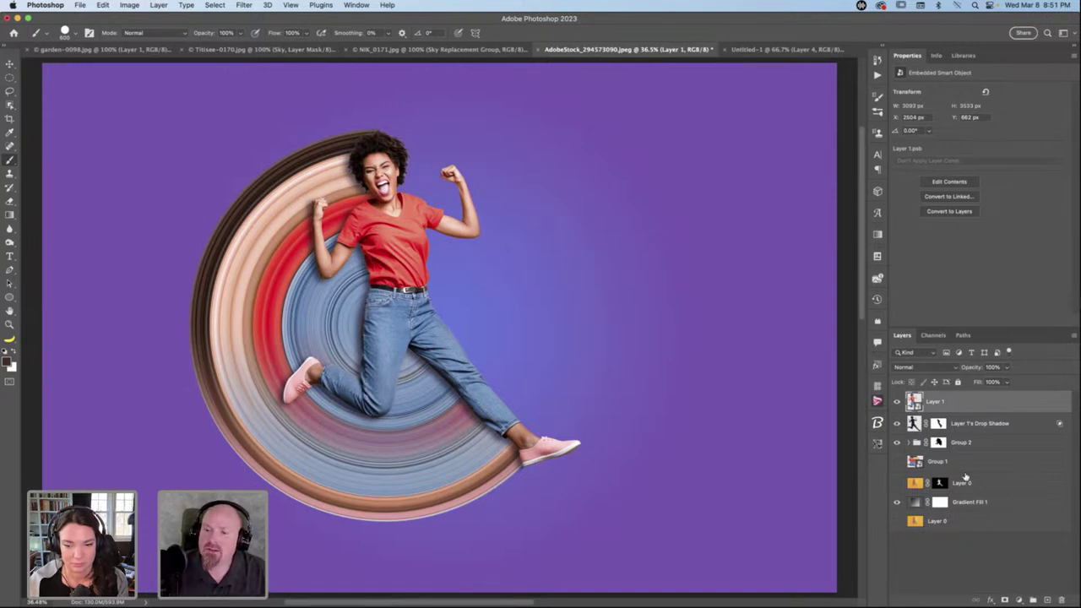
# Create a new layer and draw a flat elliptical selection below the woman's feet.
pyautogui.click(1048, 600)
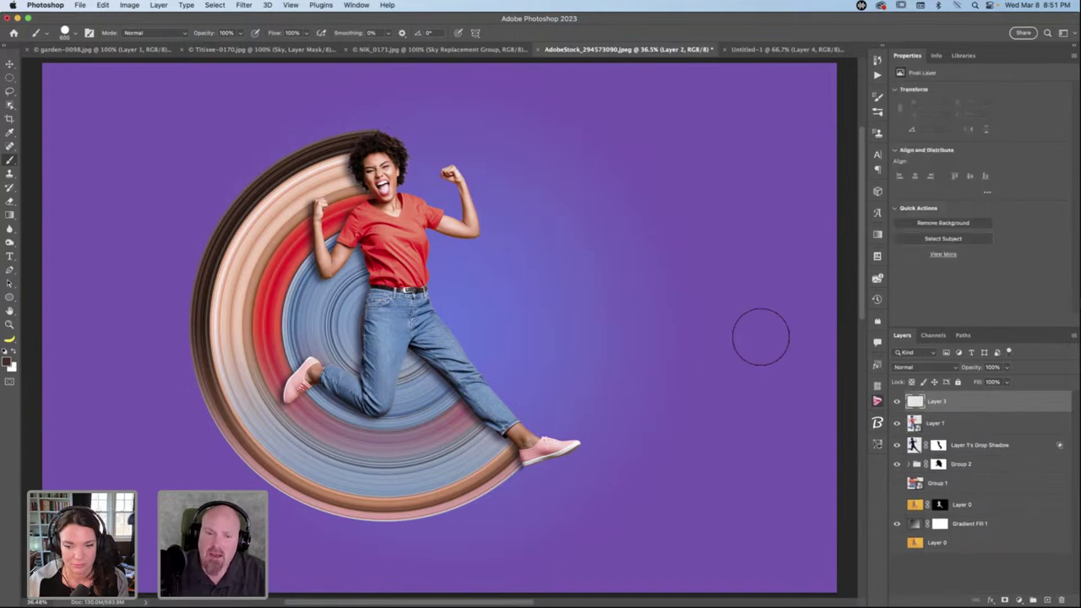
pyautogui.scroll(-3, 675, 442)
pyautogui.scroll(2, 674, 443)
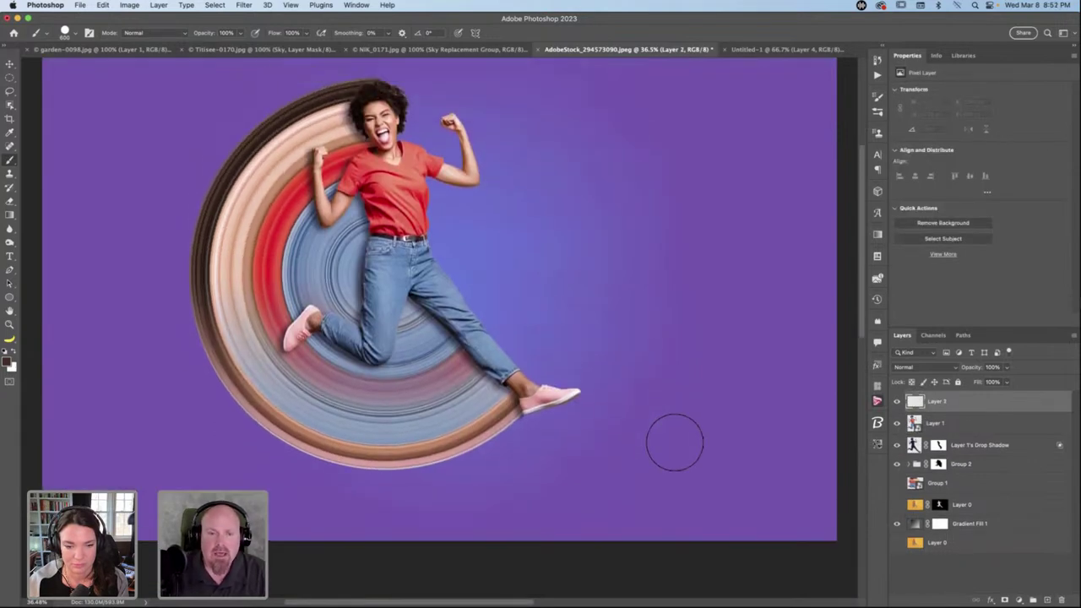
pyautogui.click(10, 78)
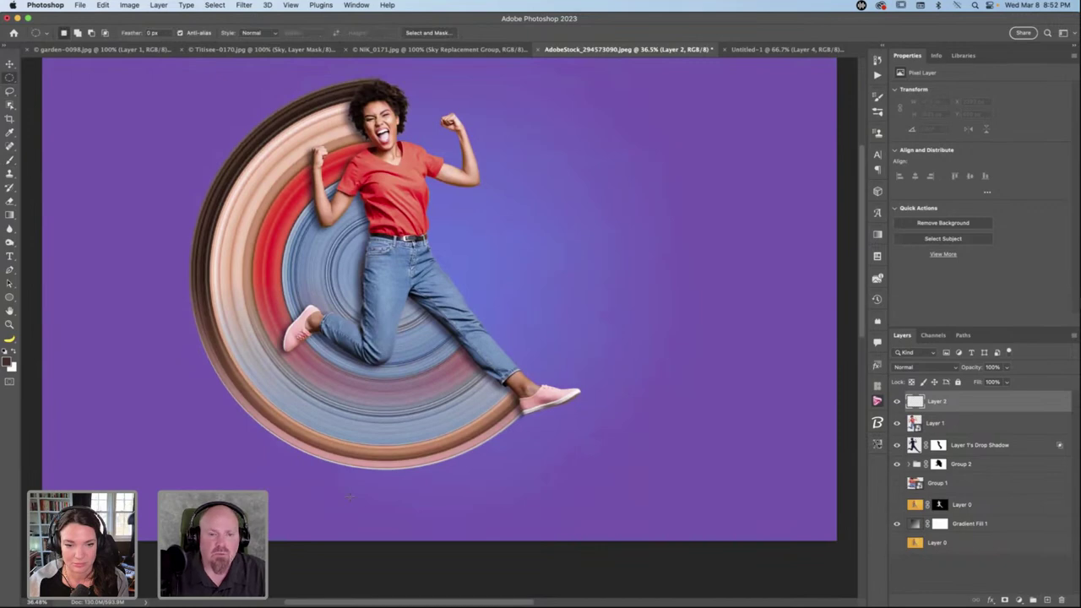
pyautogui.moveTo(289, 499); pyautogui.dragTo(600, 511)
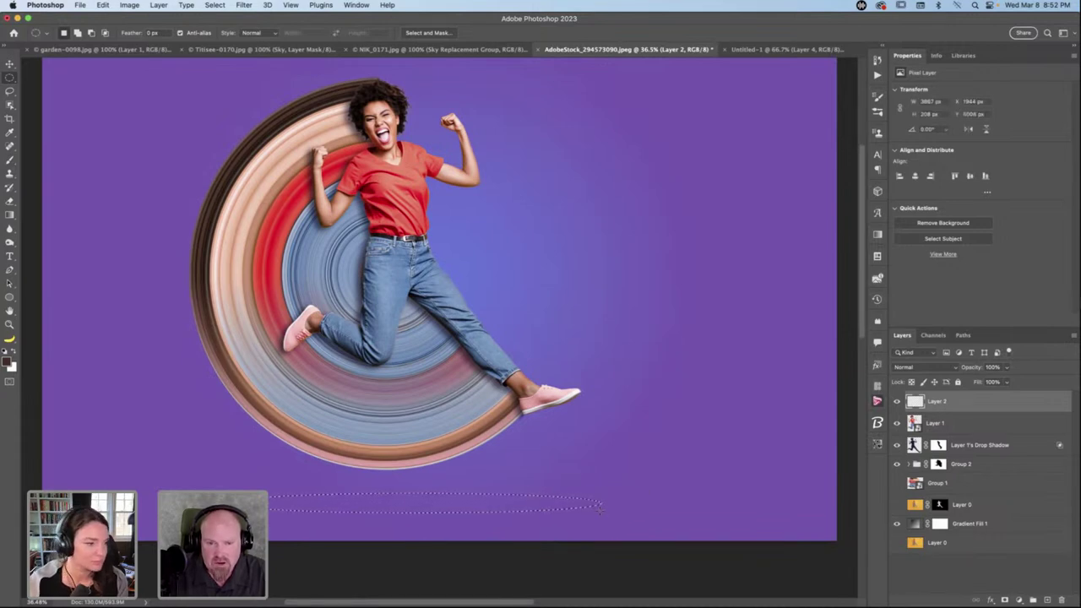
# Fill the ellipse with dark purple #2b0e42, deselect, and convert Layer 2 to a smart object.
pyautogui.click(10, 361)
pyautogui.moveTo(701, 173); pyautogui.dragTo(623, 156)
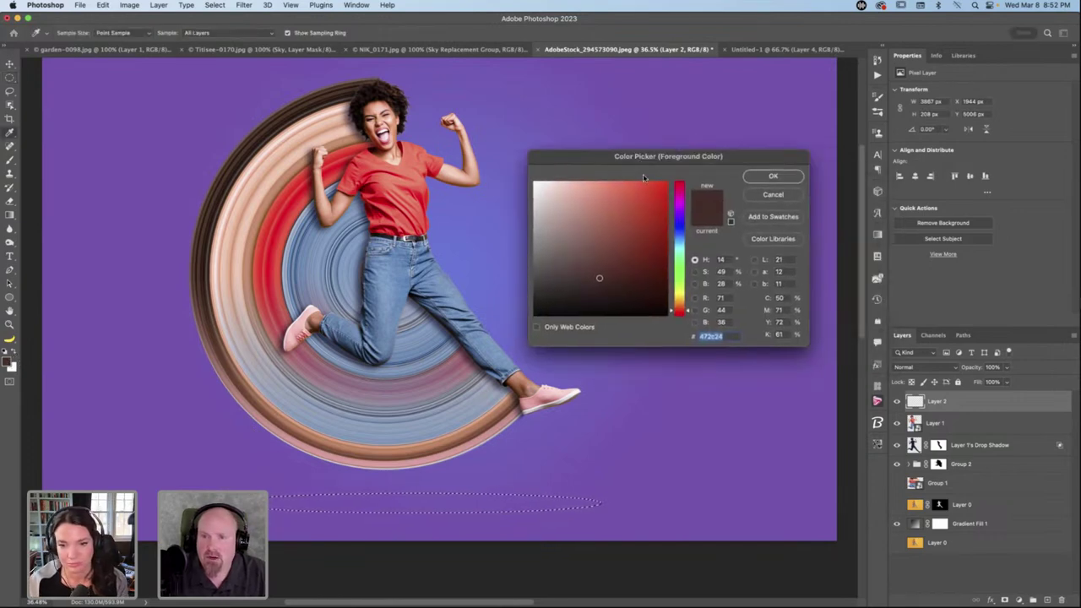
pyautogui.moveTo(682, 291)
pyautogui.mouseDown()
pyautogui.moveTo(686, 228)
pyautogui.moveTo(677, 223)
pyautogui.mouseUp()
pyautogui.click(639, 279)
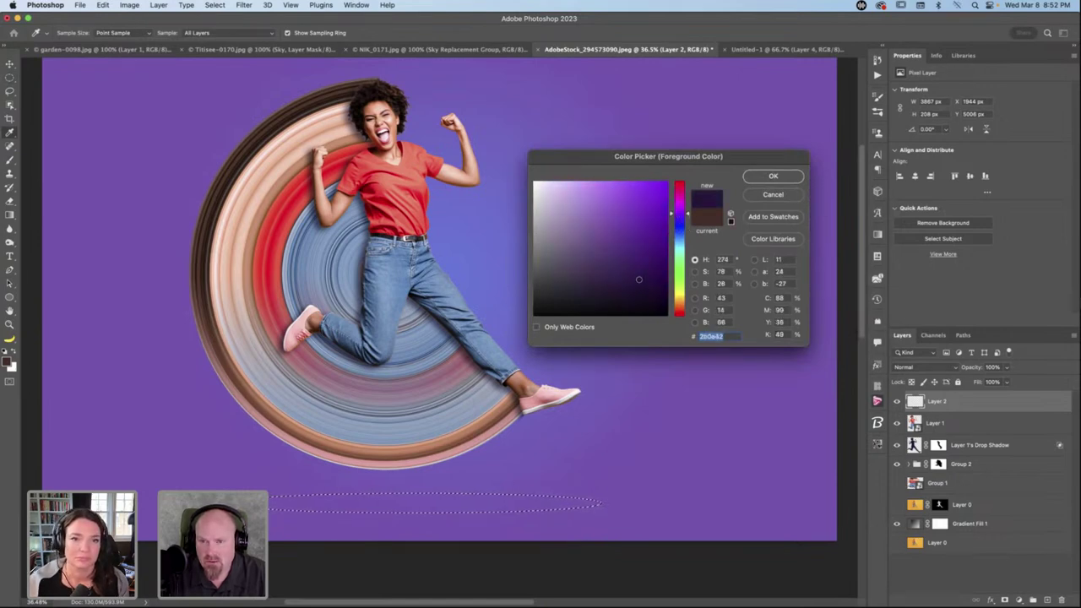
pyautogui.click(773, 176)
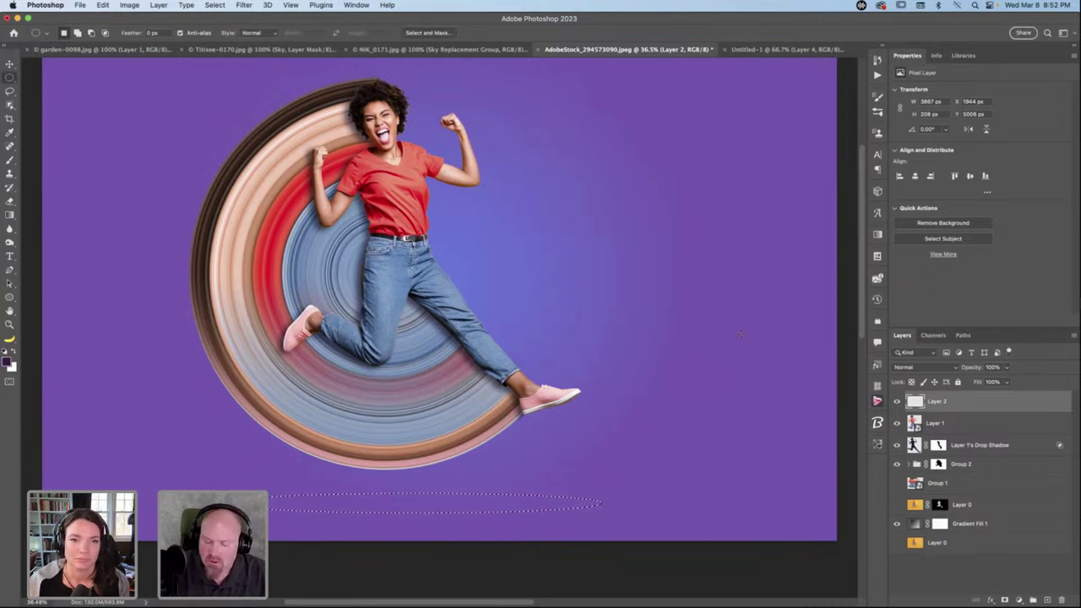
pyautogui.hotkey('alt', 'BackSpace')
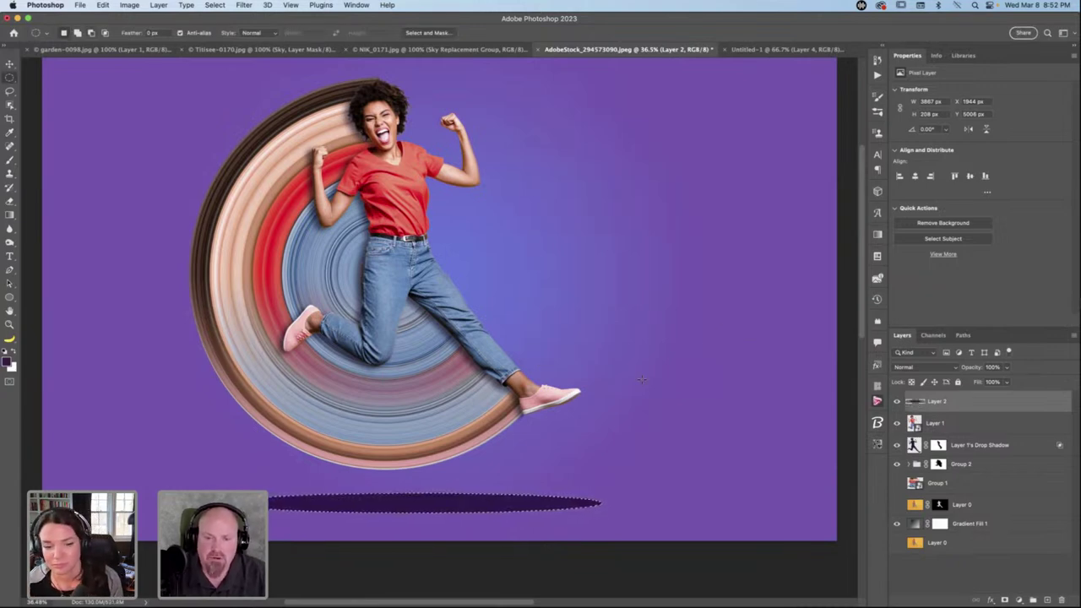
pyautogui.press('super+d')
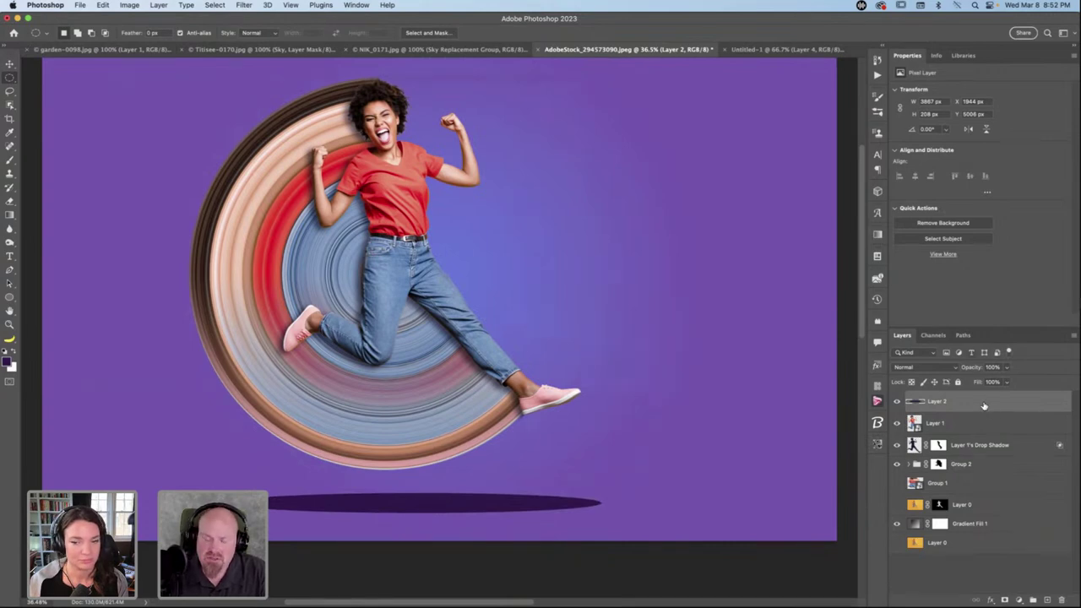
pyautogui.press('super+shift+s')
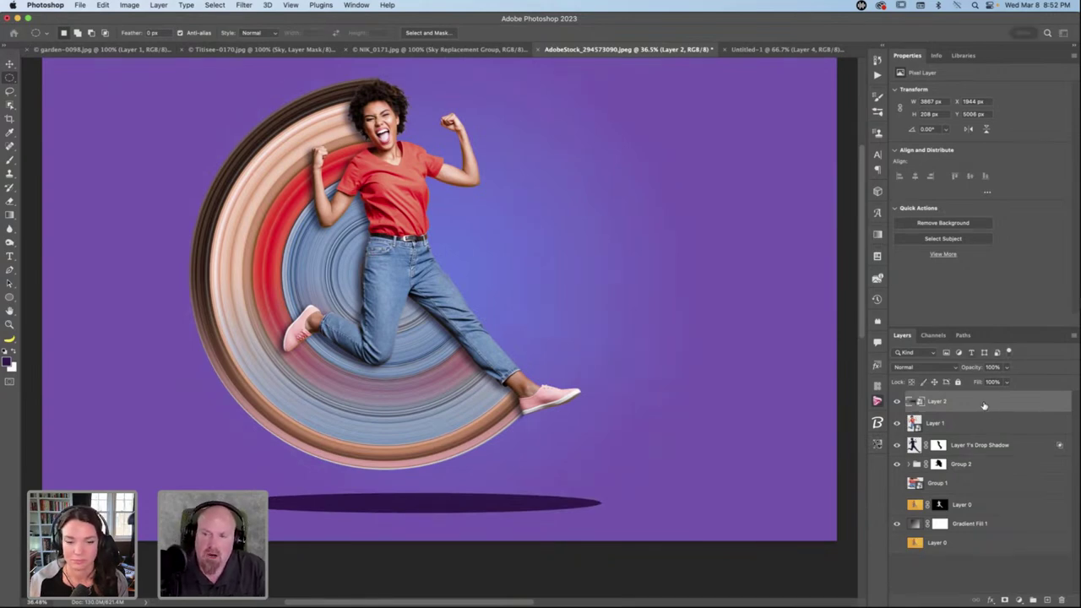
# Apply a Gaussian Blur of roughly 53 px radius to the ellipse smart object.
pyautogui.click(242, 6)
pyautogui.moveTo(309, 141)
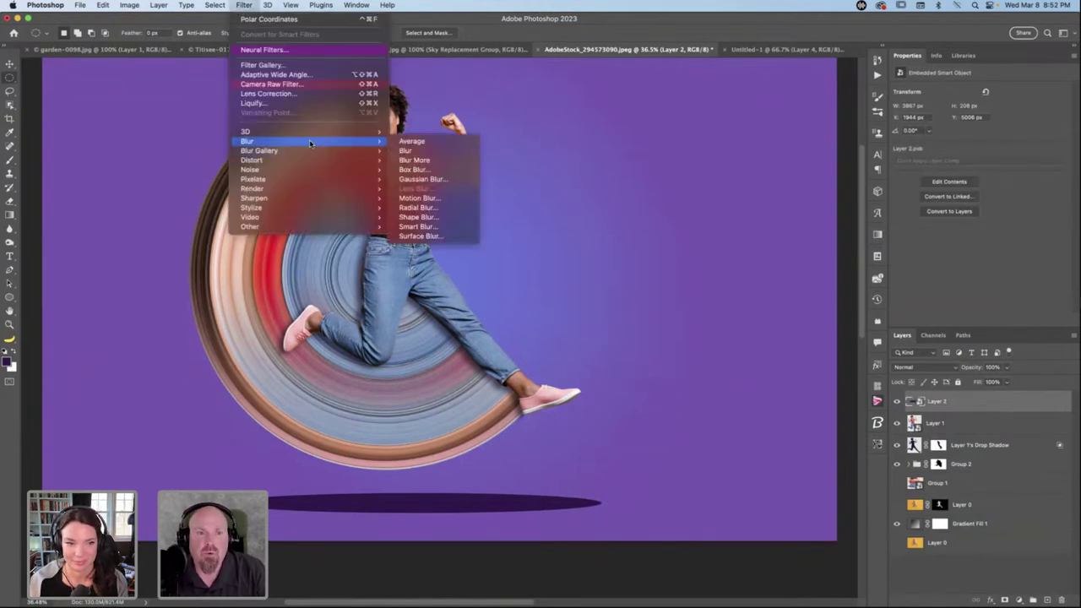
pyautogui.click(439, 179)
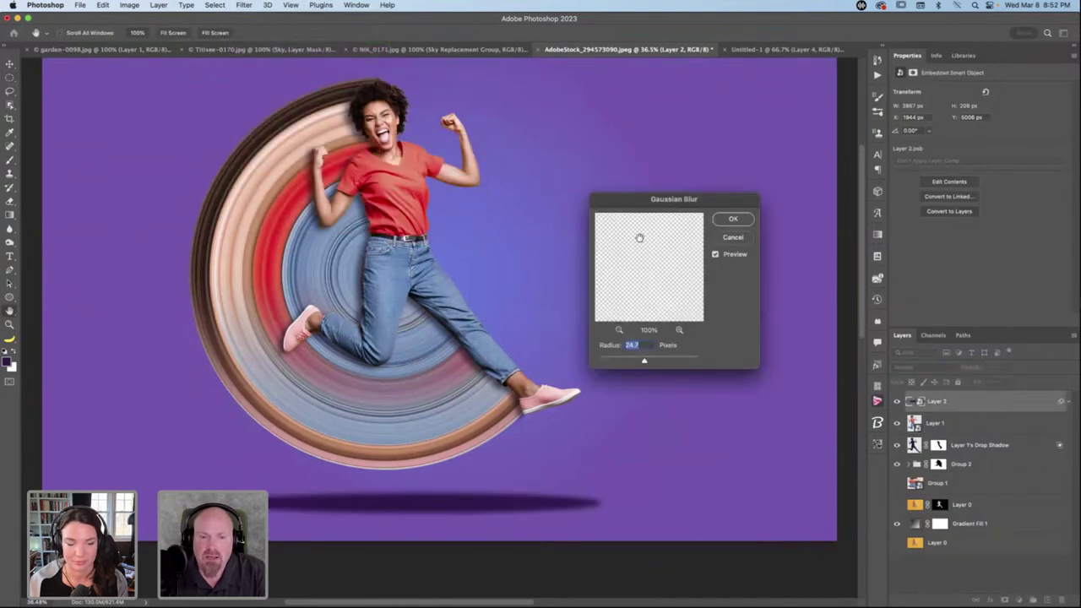
pyautogui.moveTo(645, 361); pyautogui.dragTo(656, 362)
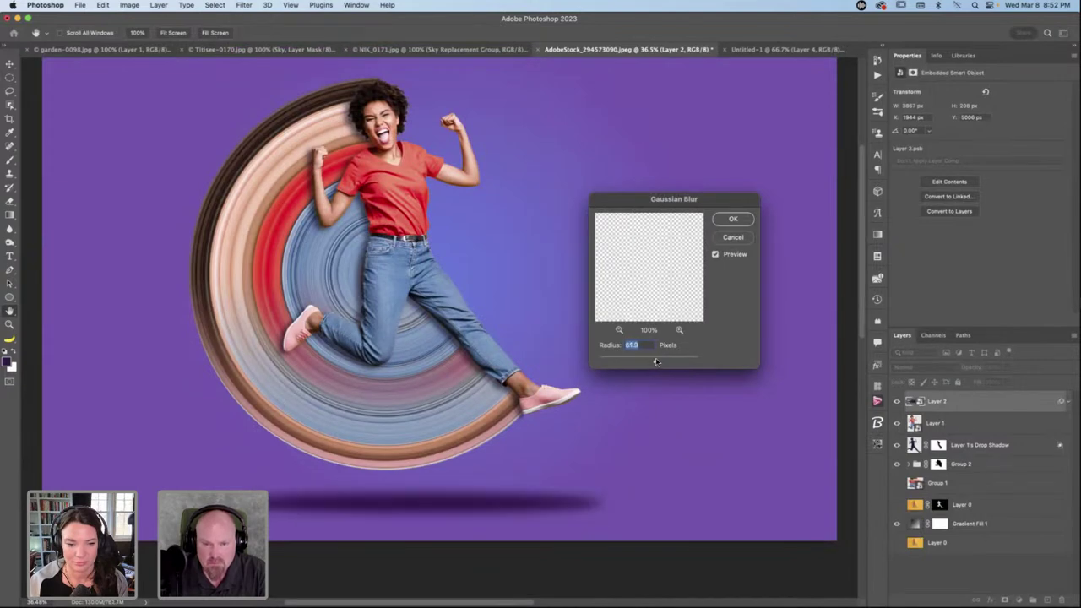
pyautogui.click(734, 219)
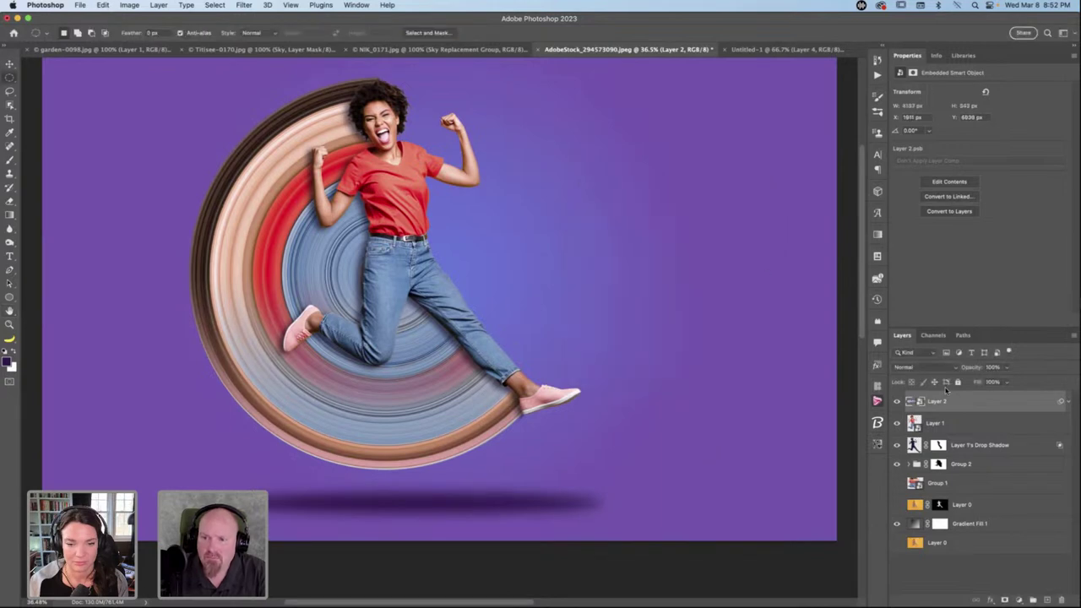
# Set Layer 2's ground shadow to Normal at 27% opacity and nudge it slightly left and up.
pyautogui.click(938, 366)
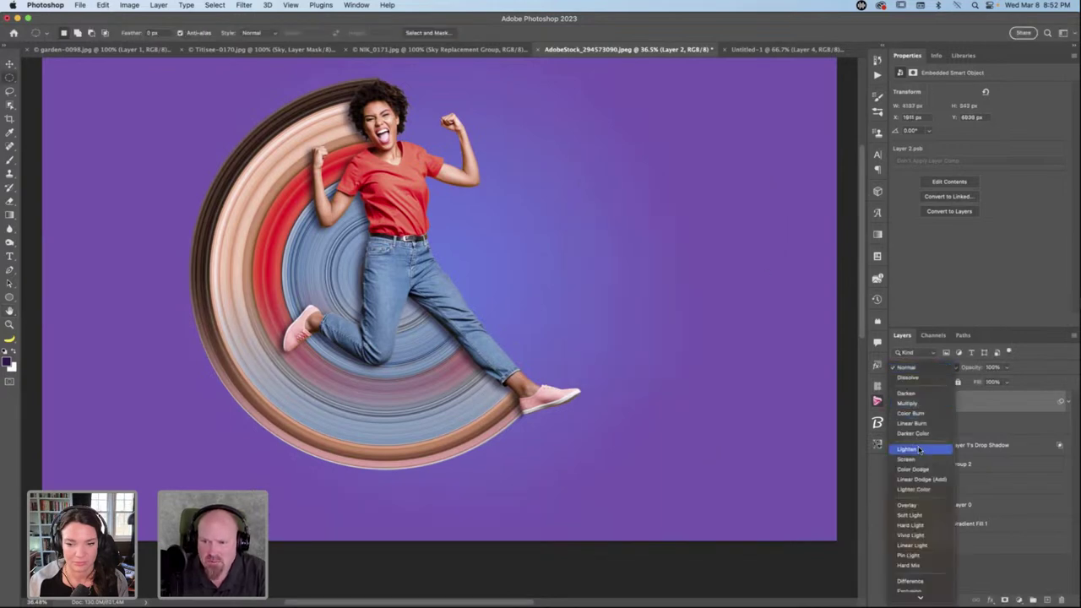
pyautogui.click(919, 369)
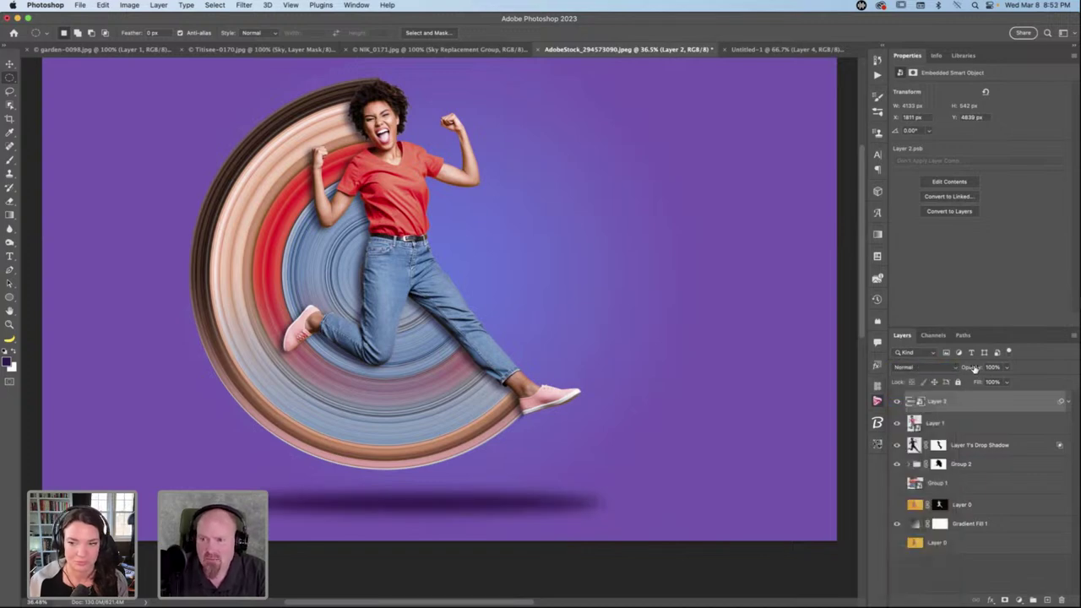
pyautogui.moveTo(980, 368)
pyautogui.mouseDown()
pyautogui.moveTo(951, 369)
pyautogui.moveTo(974, 368)
pyautogui.mouseUp()
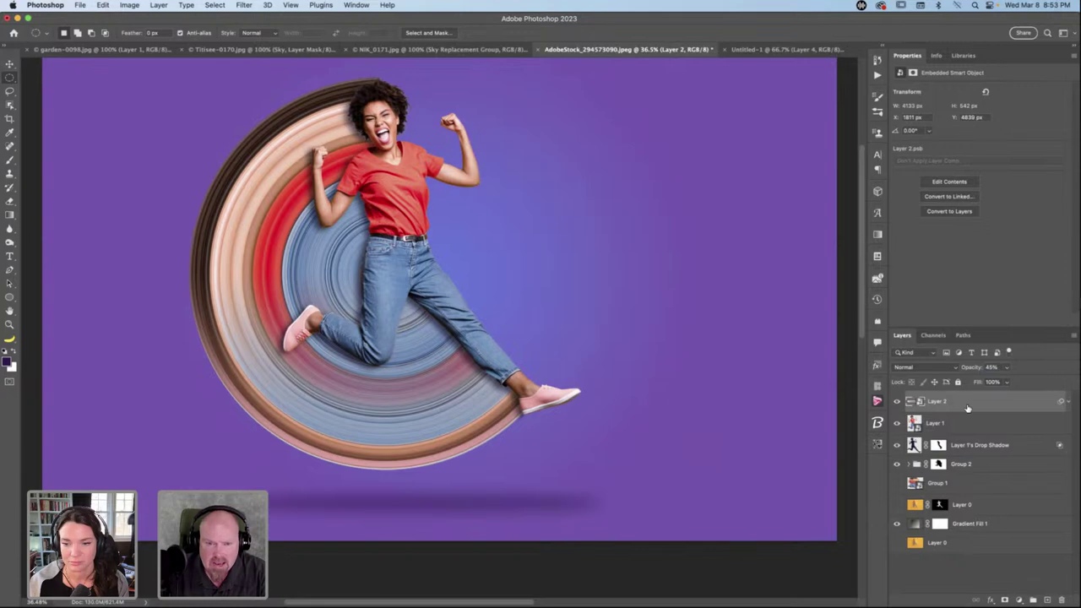
pyautogui.press('v')
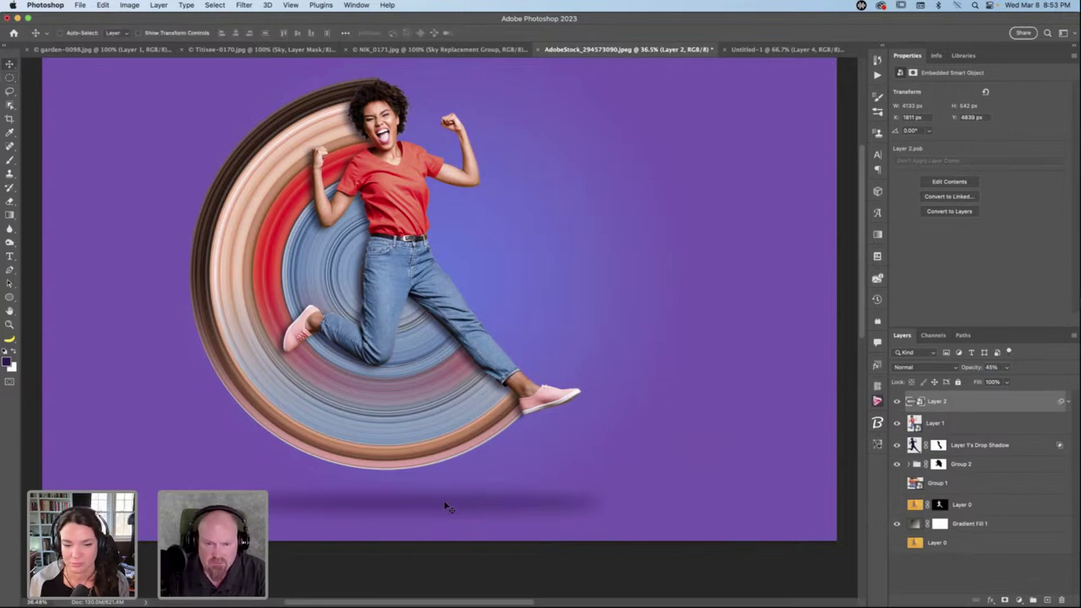
pyautogui.moveTo(436, 504); pyautogui.dragTo(425, 501)
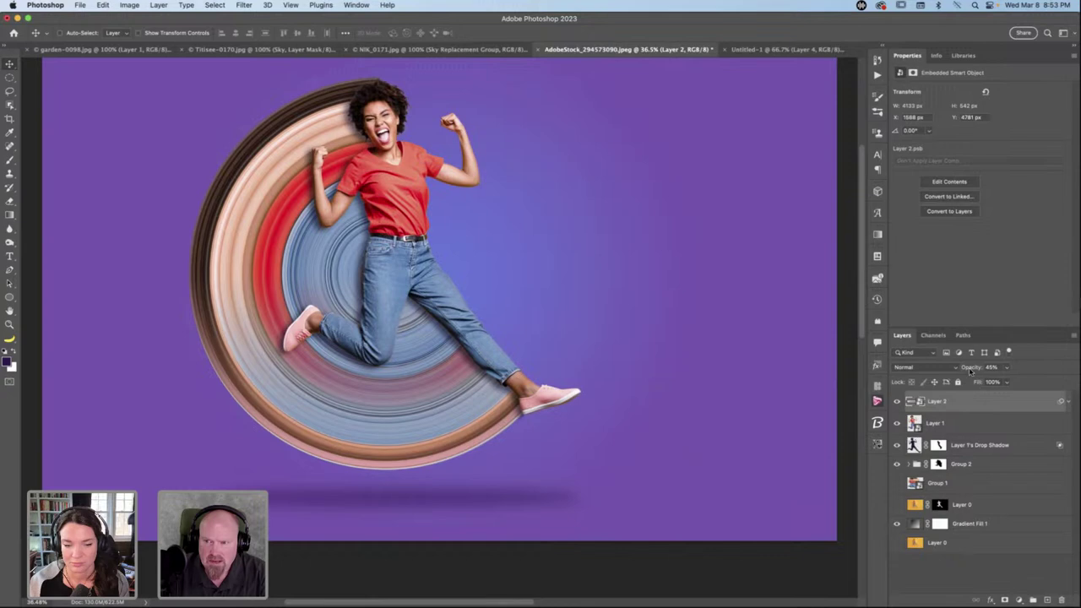
pyautogui.moveTo(971, 369); pyautogui.dragTo(975, 369)
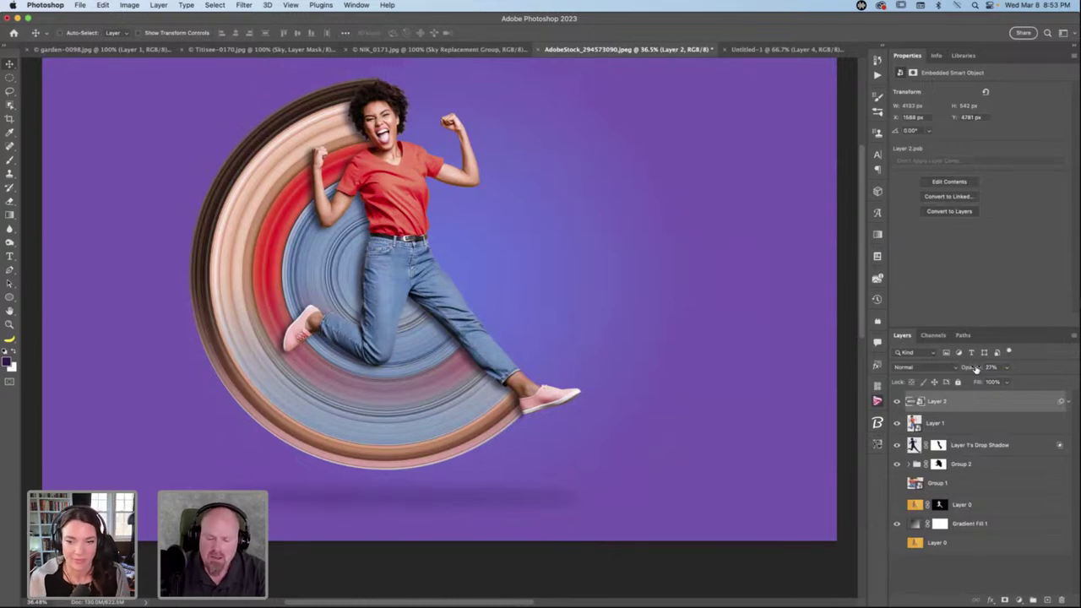
pyautogui.press('super+minus')
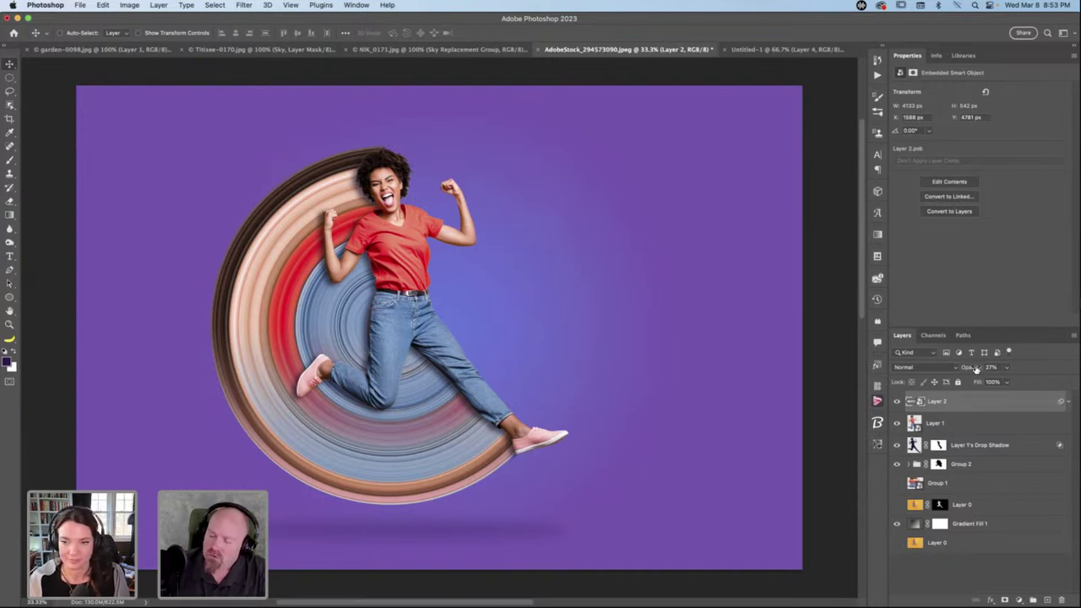
# Switch to the garden-0098.jpg document and select the Zoom tool.
pyautogui.click(127, 50)
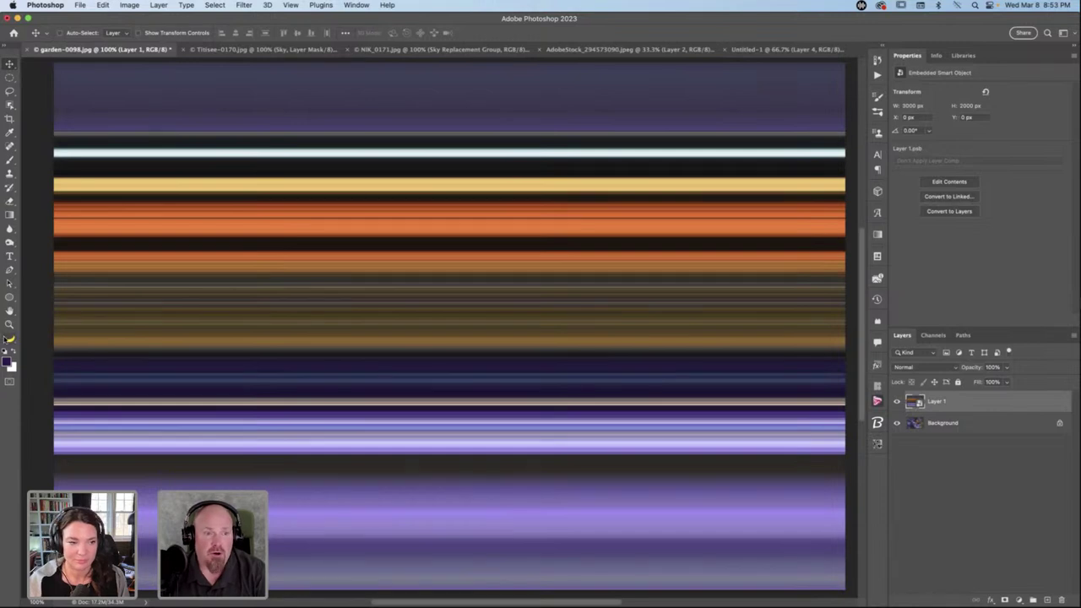
pyautogui.press('m')
pyautogui.click(10, 338)
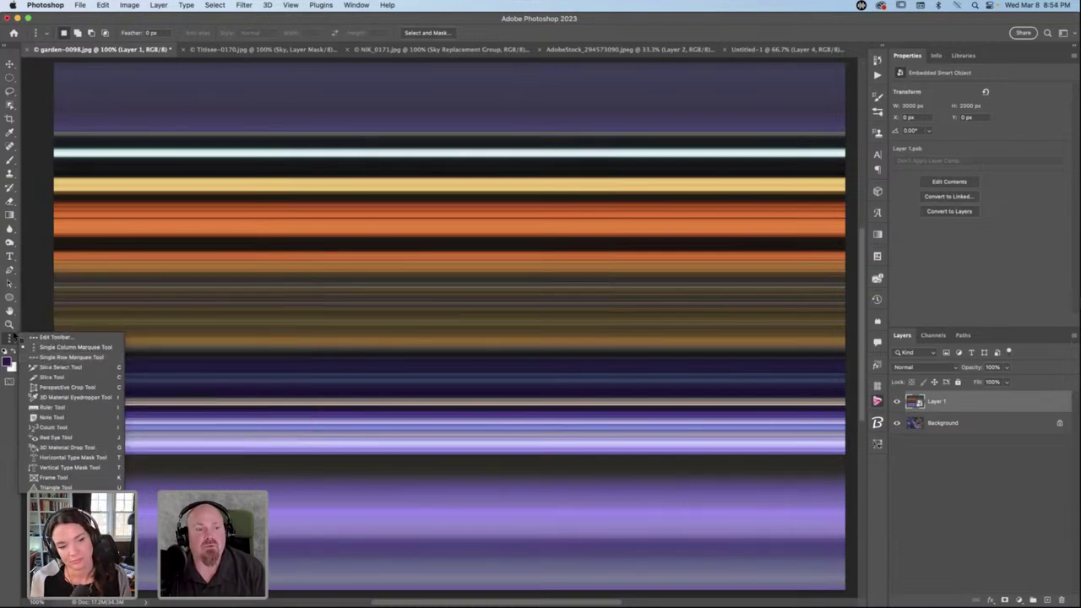
pyautogui.click(9, 324)
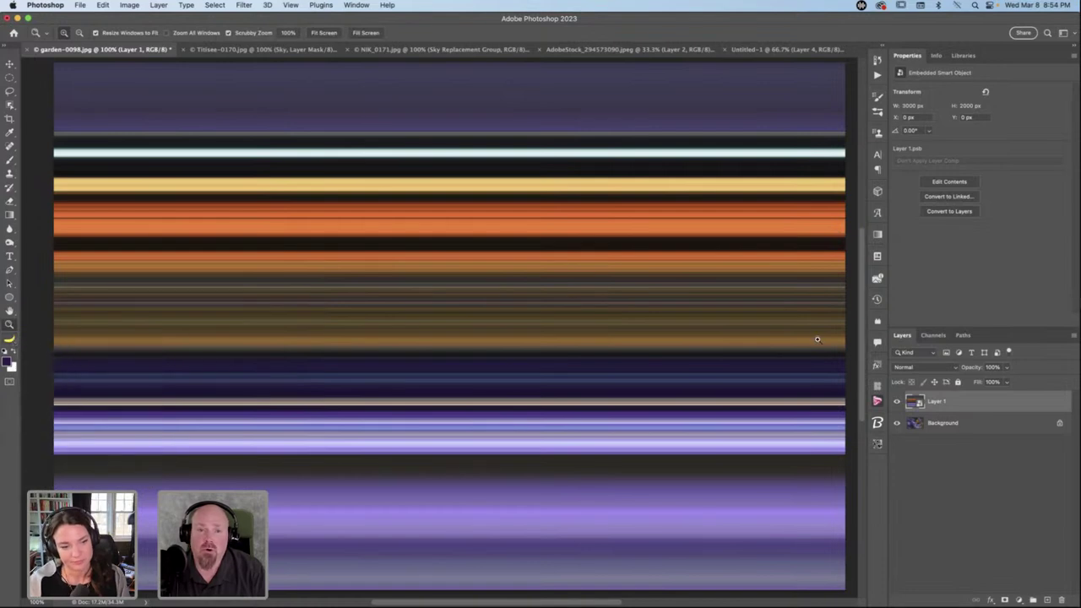
# Toggle Layer 1's streaks off and on over the butterfly, then view Titisee-0170 and NIK_0171.
pyautogui.click(897, 402)
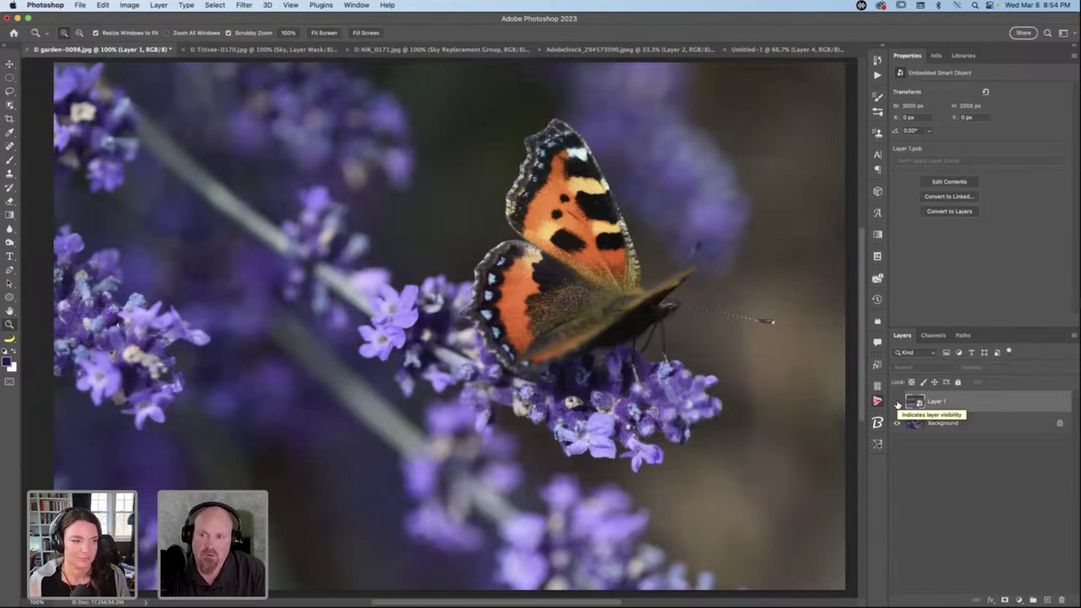
pyautogui.click(897, 402)
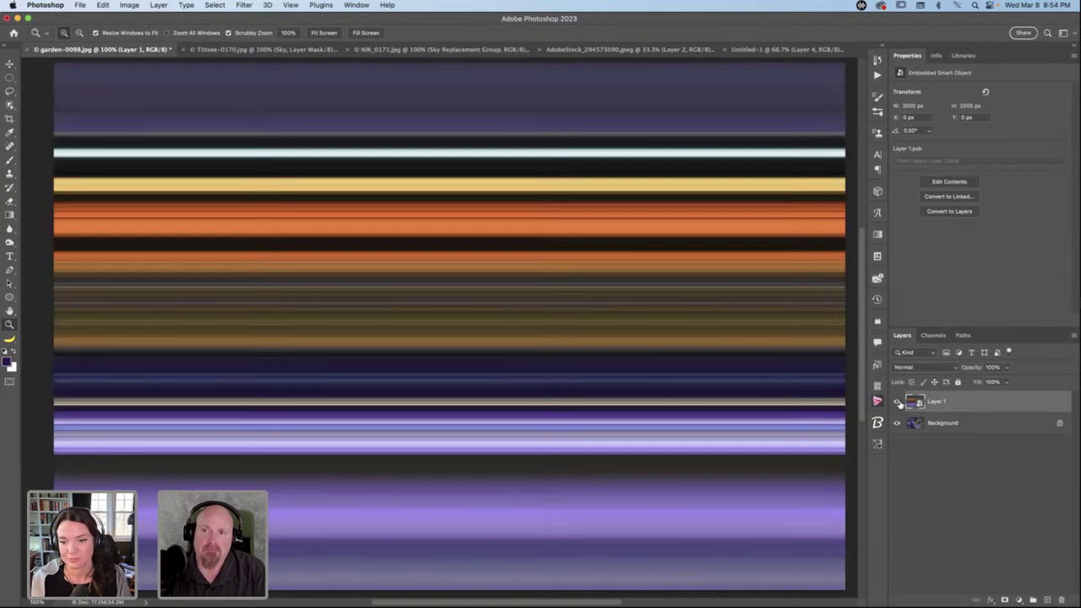
pyautogui.click(267, 50)
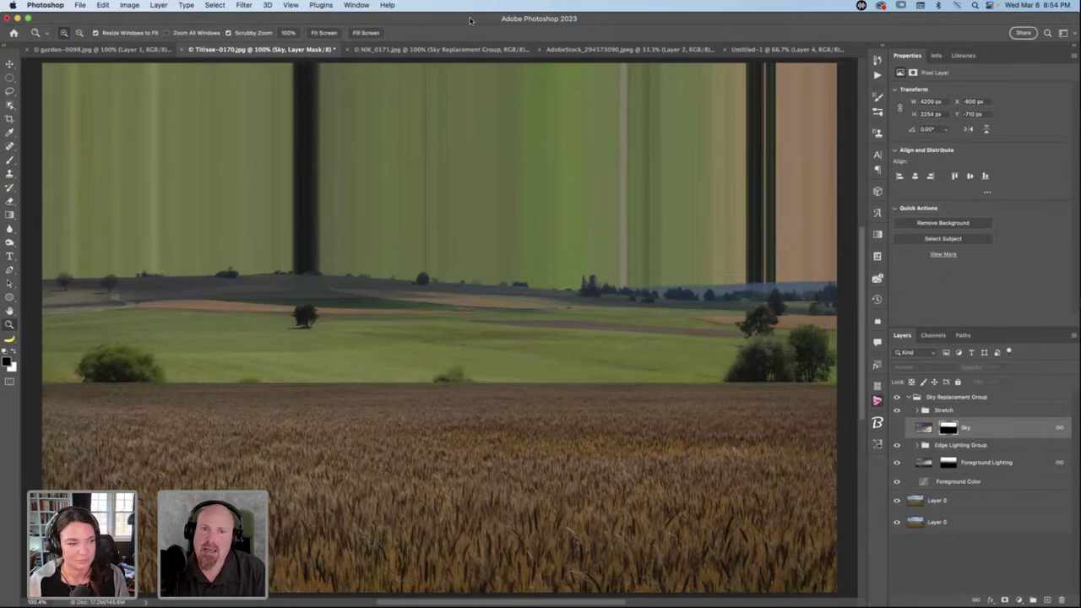
pyautogui.click(453, 51)
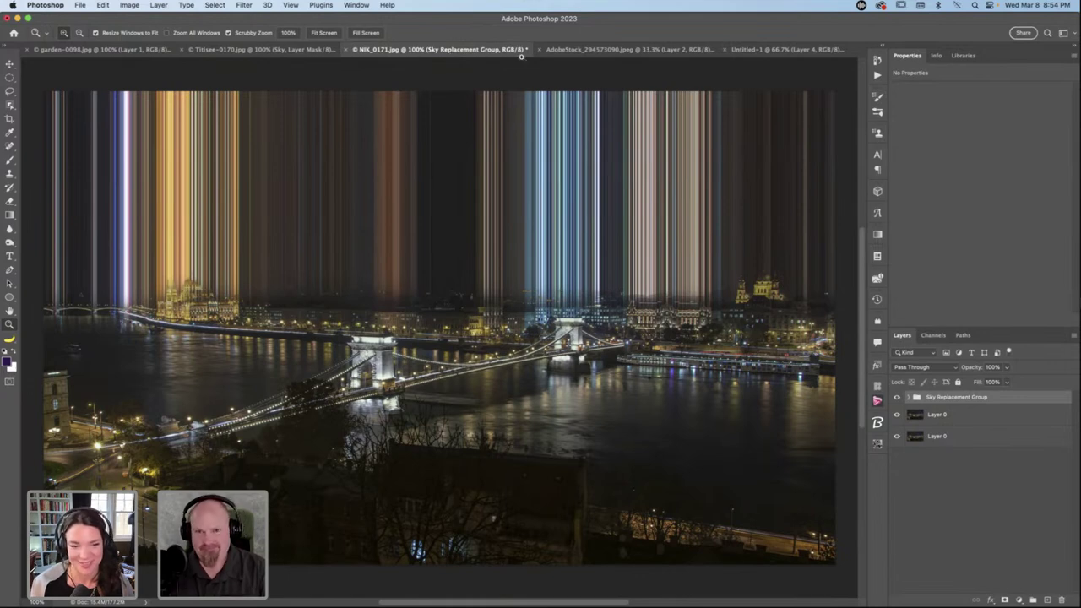
# Return to the AdobeStock_294573090 composite and show the Libraries panel of stock images.
pyautogui.click(640, 53)
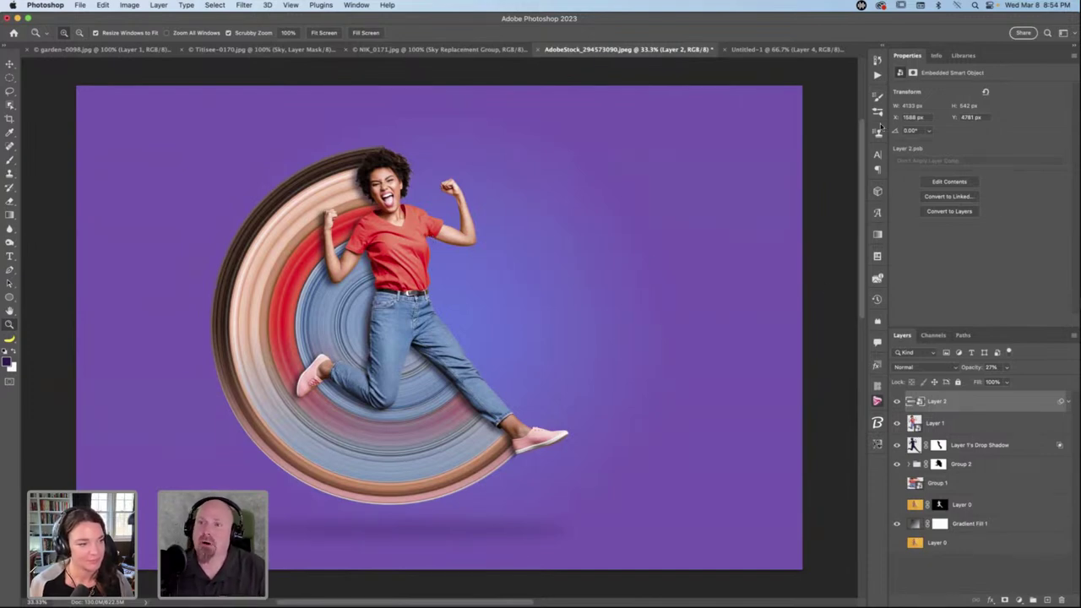
pyautogui.click(965, 56)
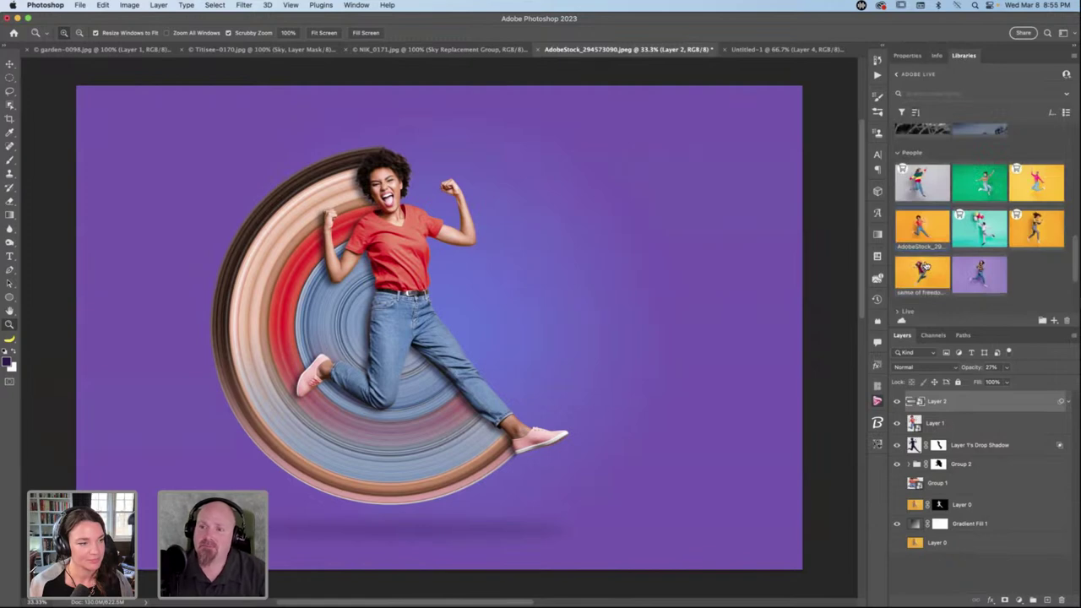